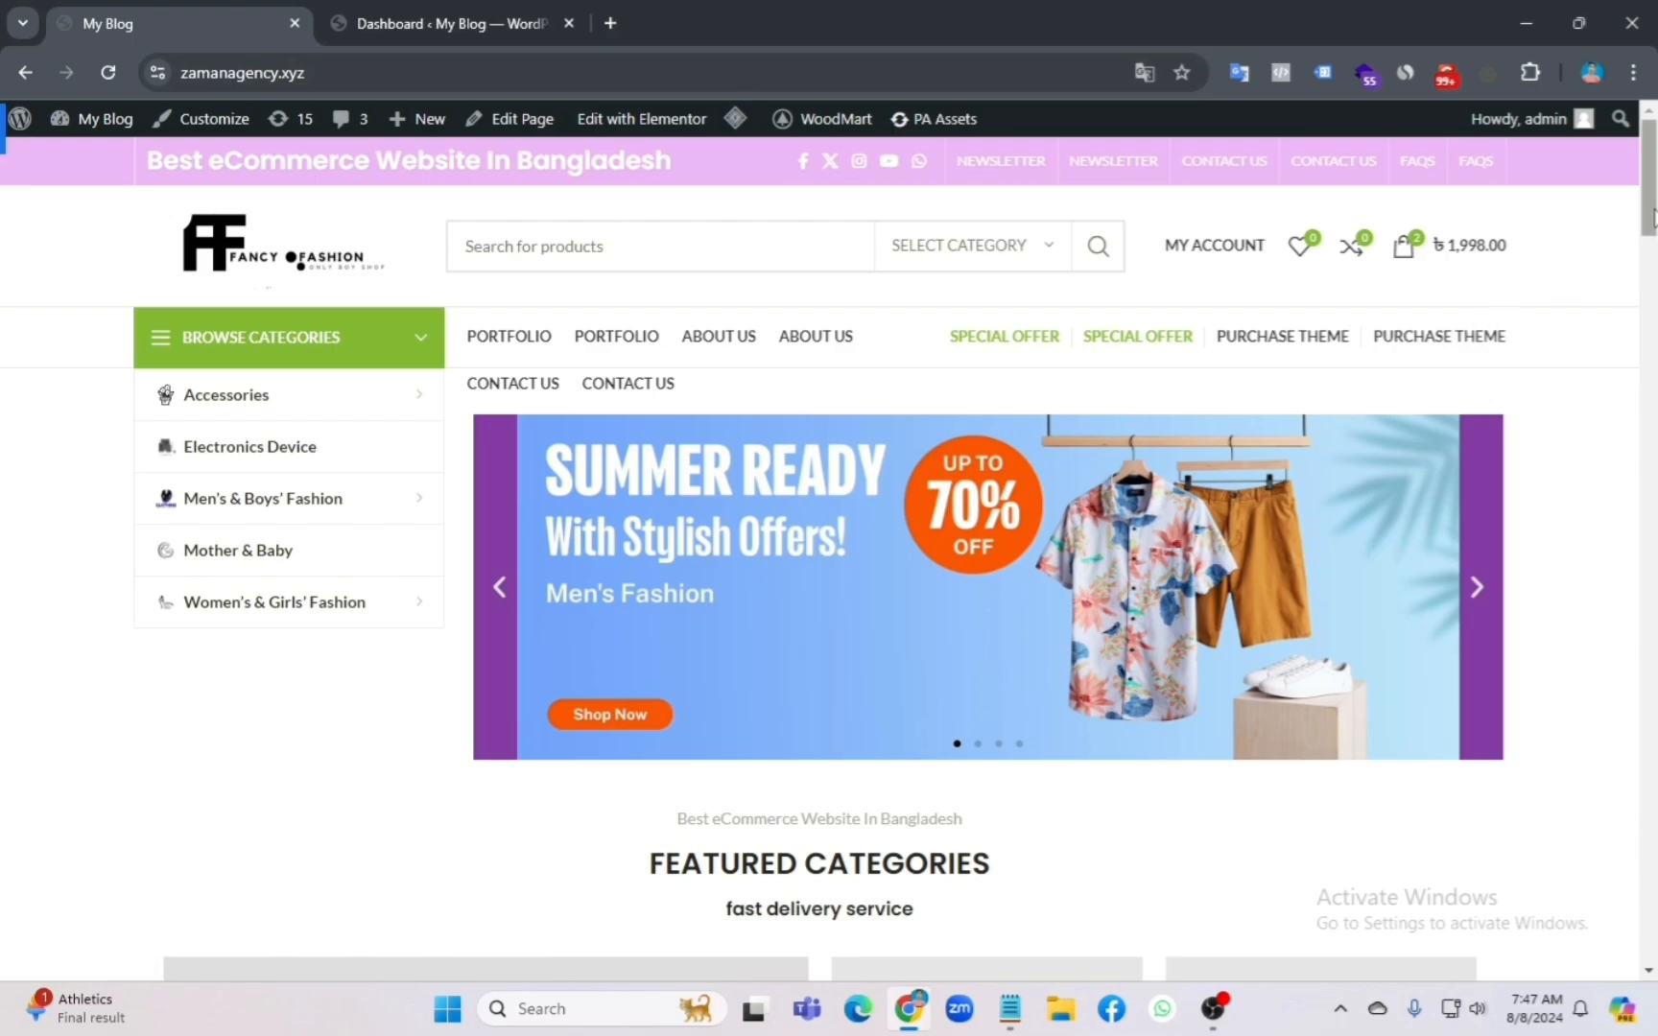
Step: Review the lower part of the store's home page, including the banner slider, the Amader Review video and the footer
{"action": "left_click_drag", "start_coordinate": [1650, 216], "coordinate": [1614, 748]}
{"action": "scroll", "coordinate": [818, 449], "scroll_direction": "up", "scroll_amount": 5}
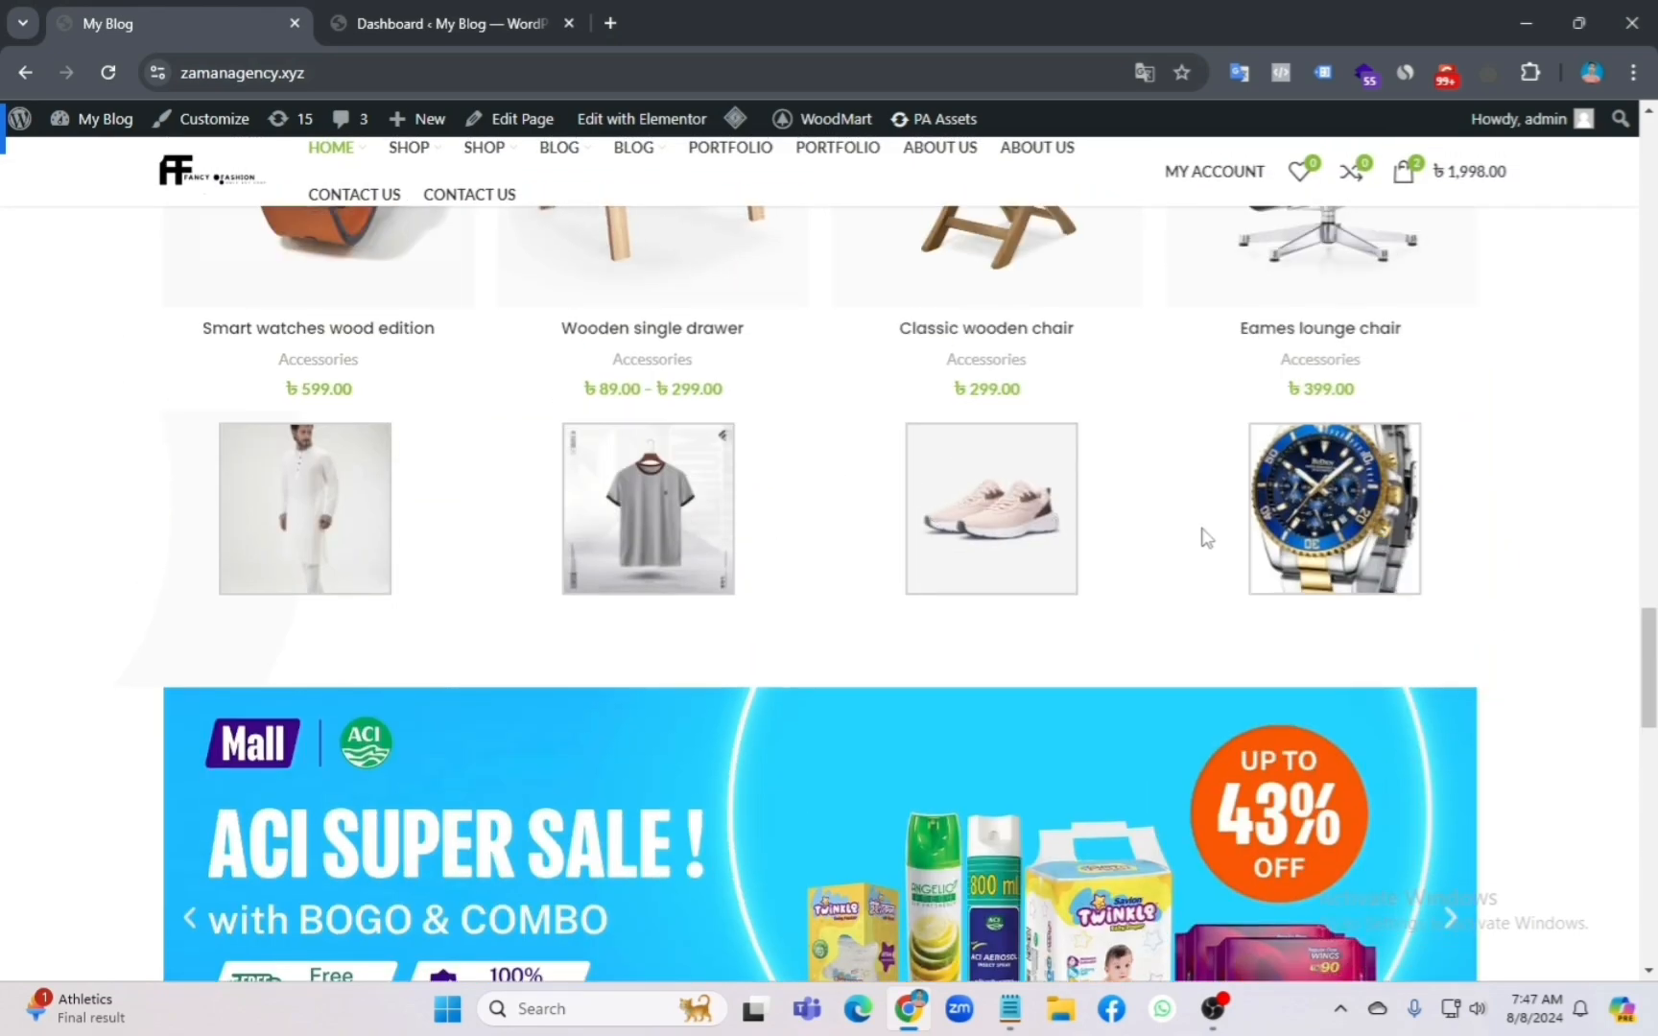
{"action": "scroll", "coordinate": [1018, 820], "scroll_direction": "down", "scroll_amount": 3}
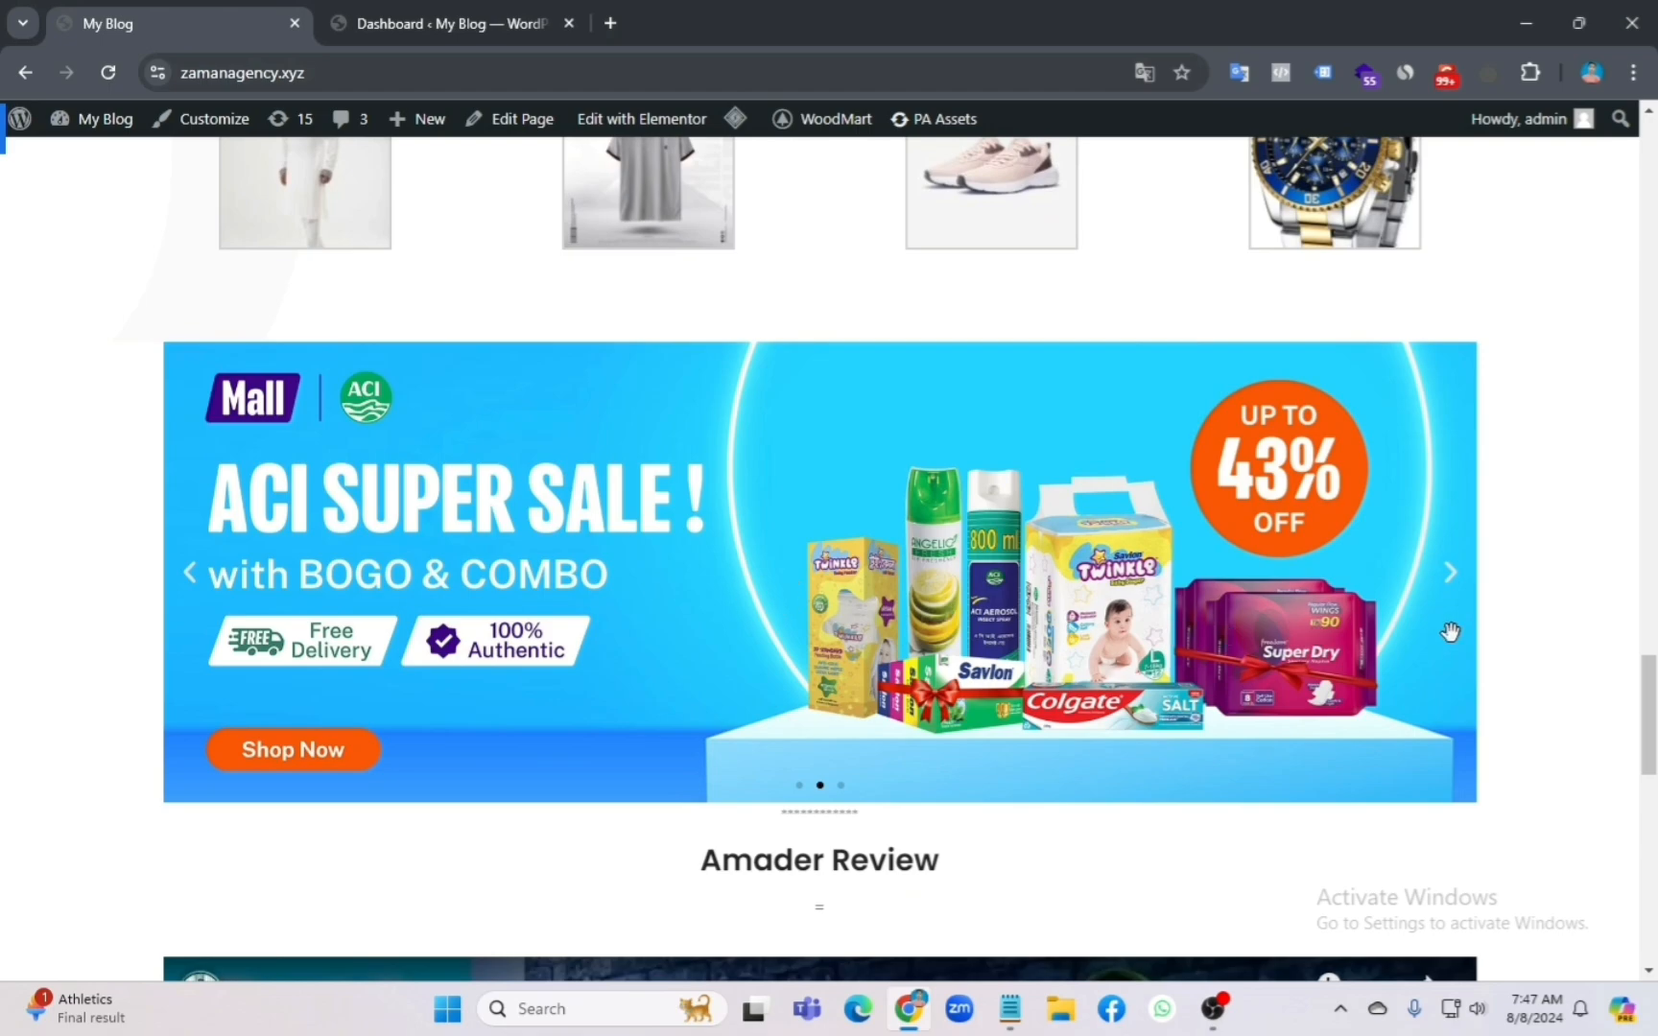
{"action": "left_click", "coordinate": [1458, 586]}
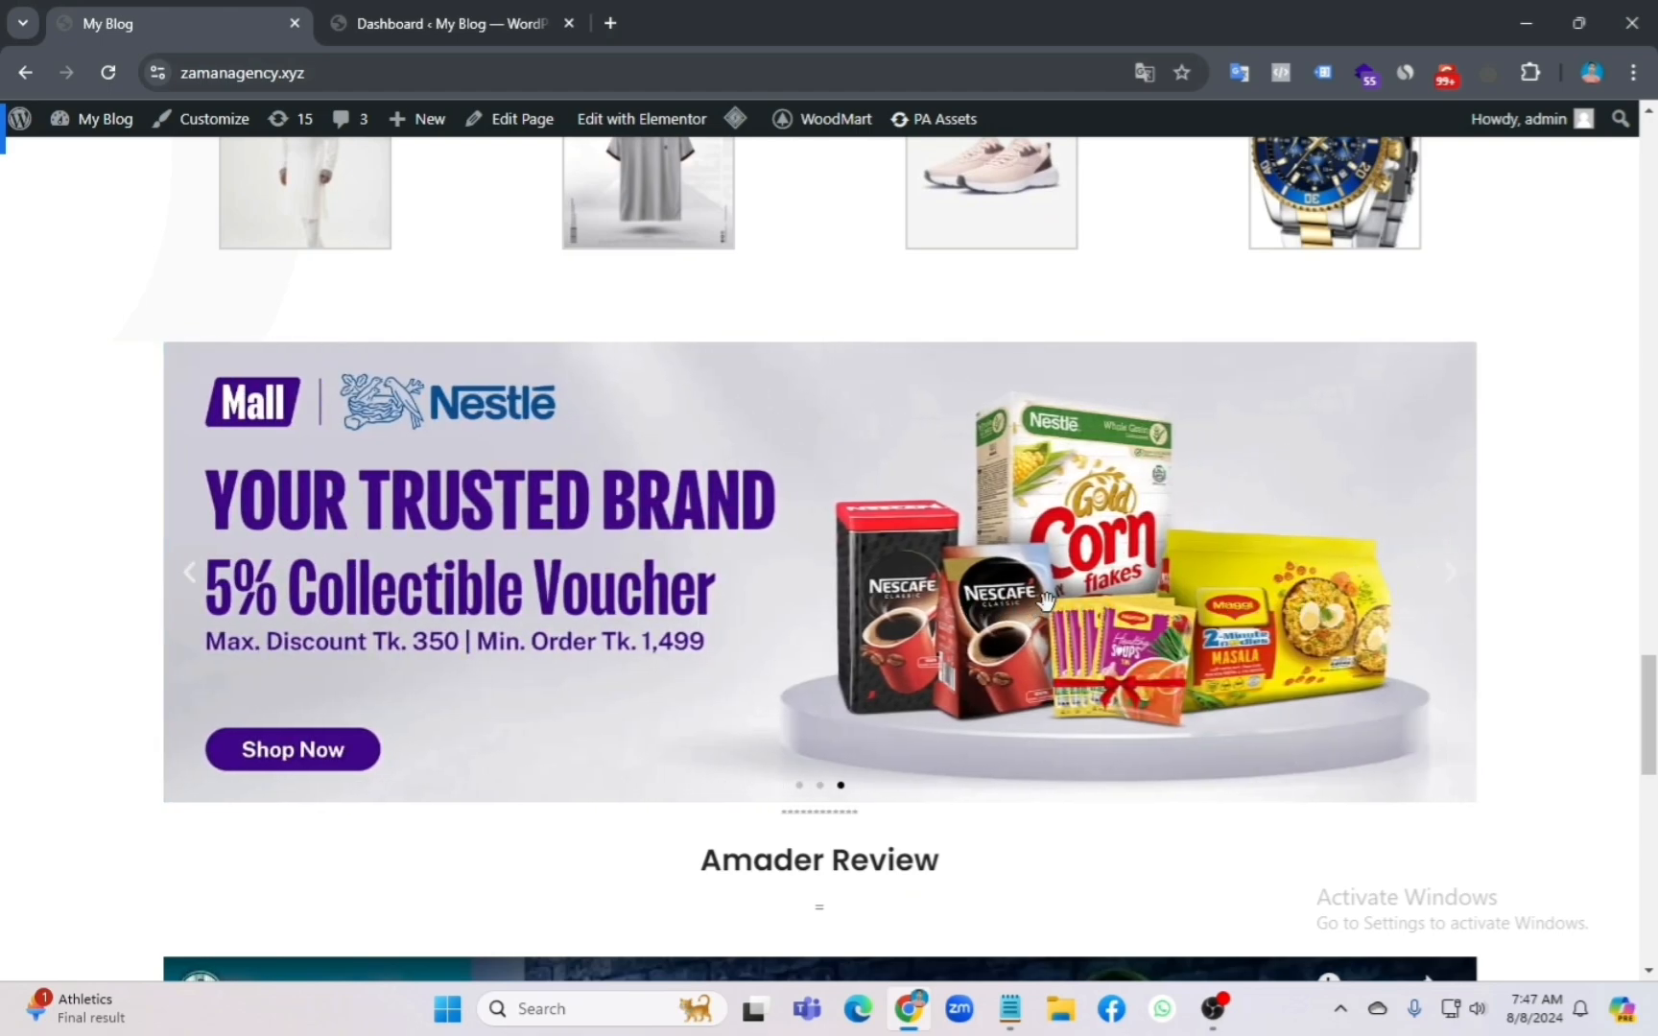
{"action": "scroll", "coordinate": [687, 842], "scroll_direction": "down", "scroll_amount": 3}
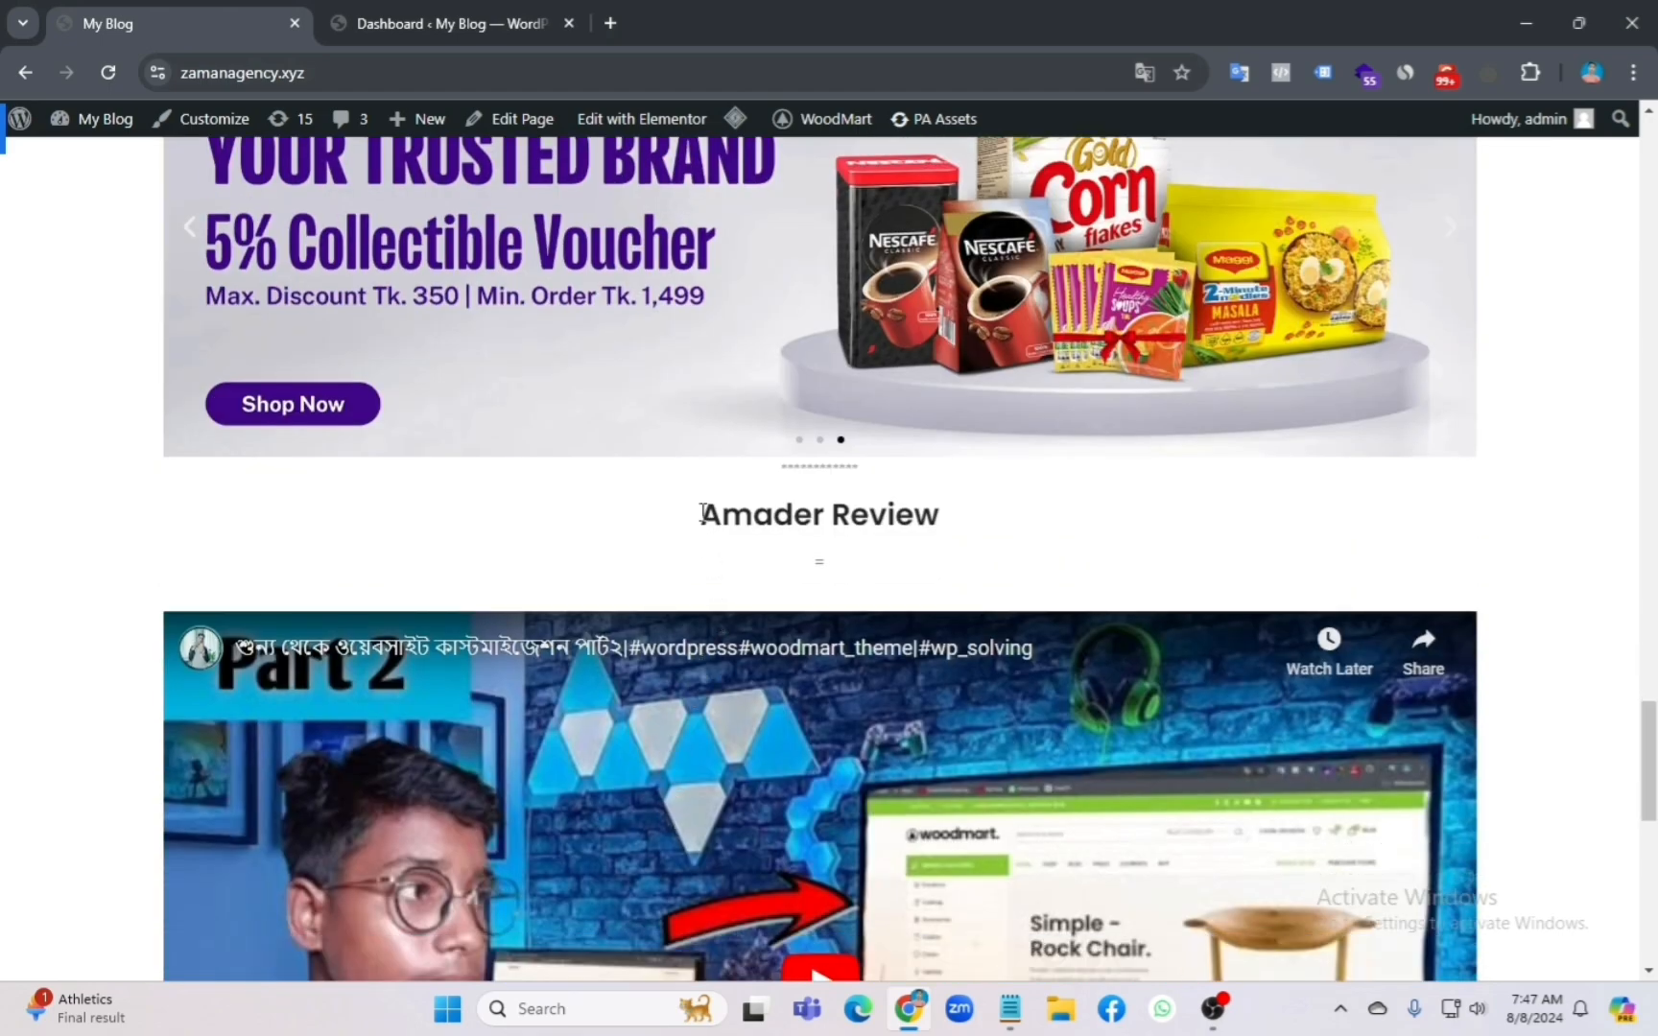
{"action": "left_click_drag", "start_coordinate": [702, 514], "coordinate": [1033, 548]}
{"action": "left_click", "coordinate": [1052, 539]}
{"action": "scroll", "coordinate": [1052, 539], "scroll_direction": "down", "scroll_amount": 5}
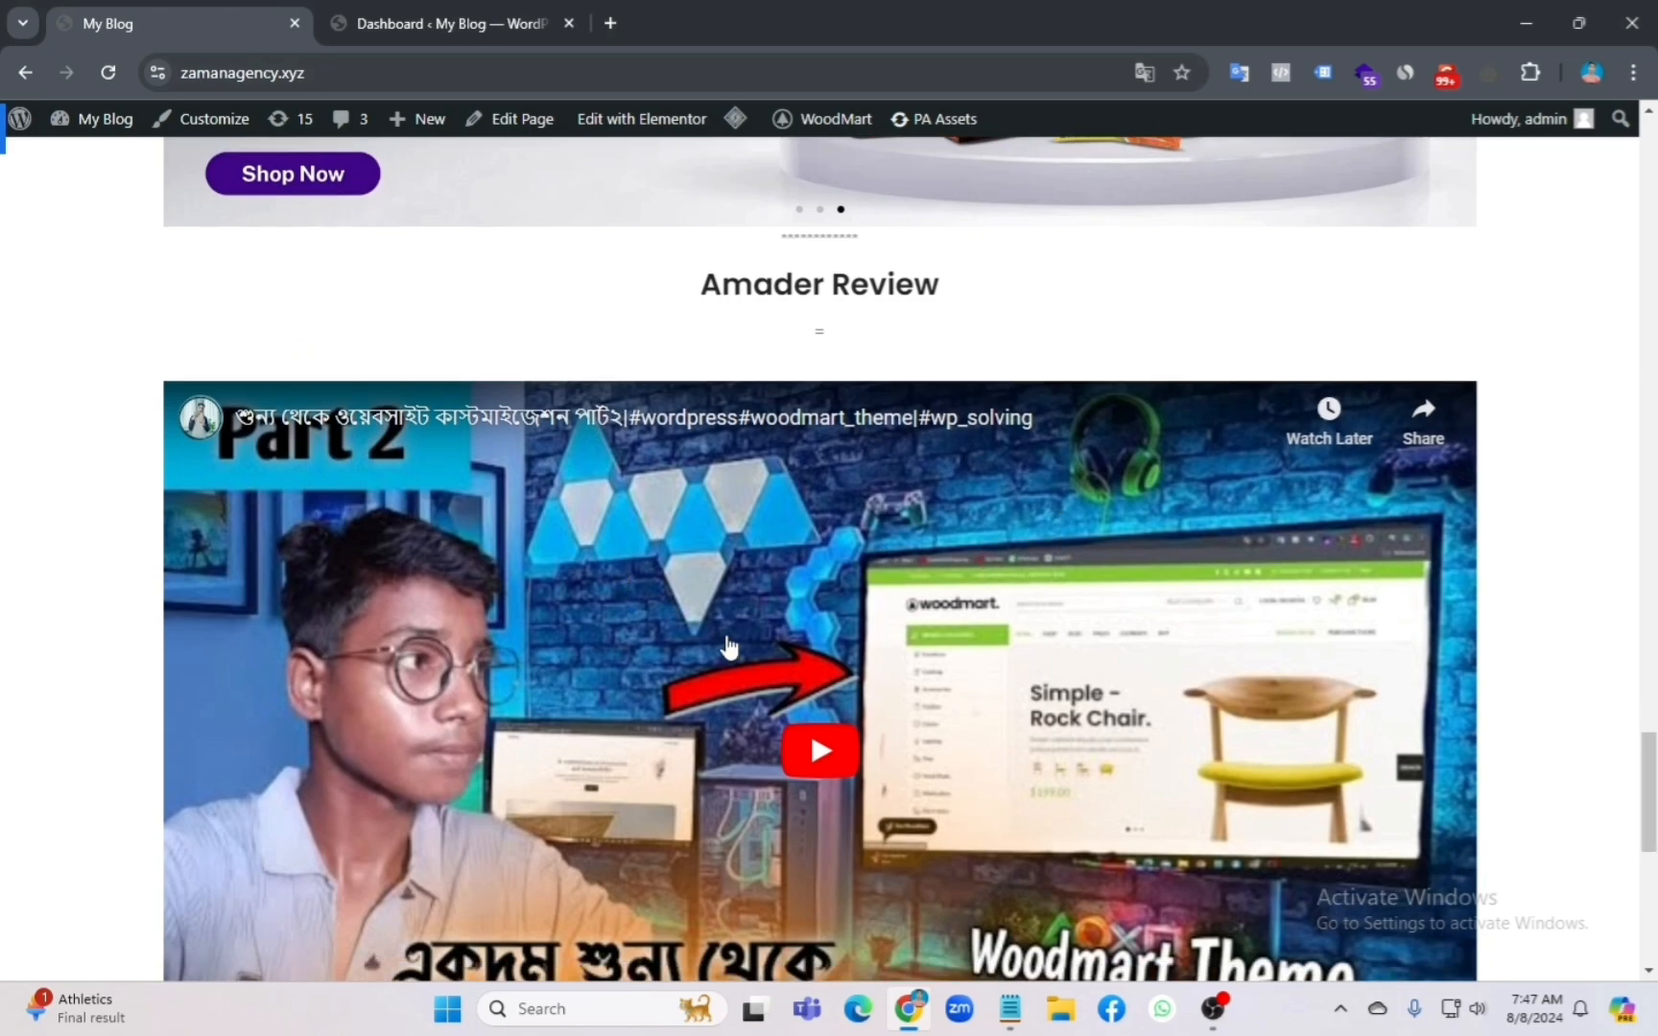
{"action": "scroll", "coordinate": [741, 566], "scroll_direction": "up", "scroll_amount": 1}
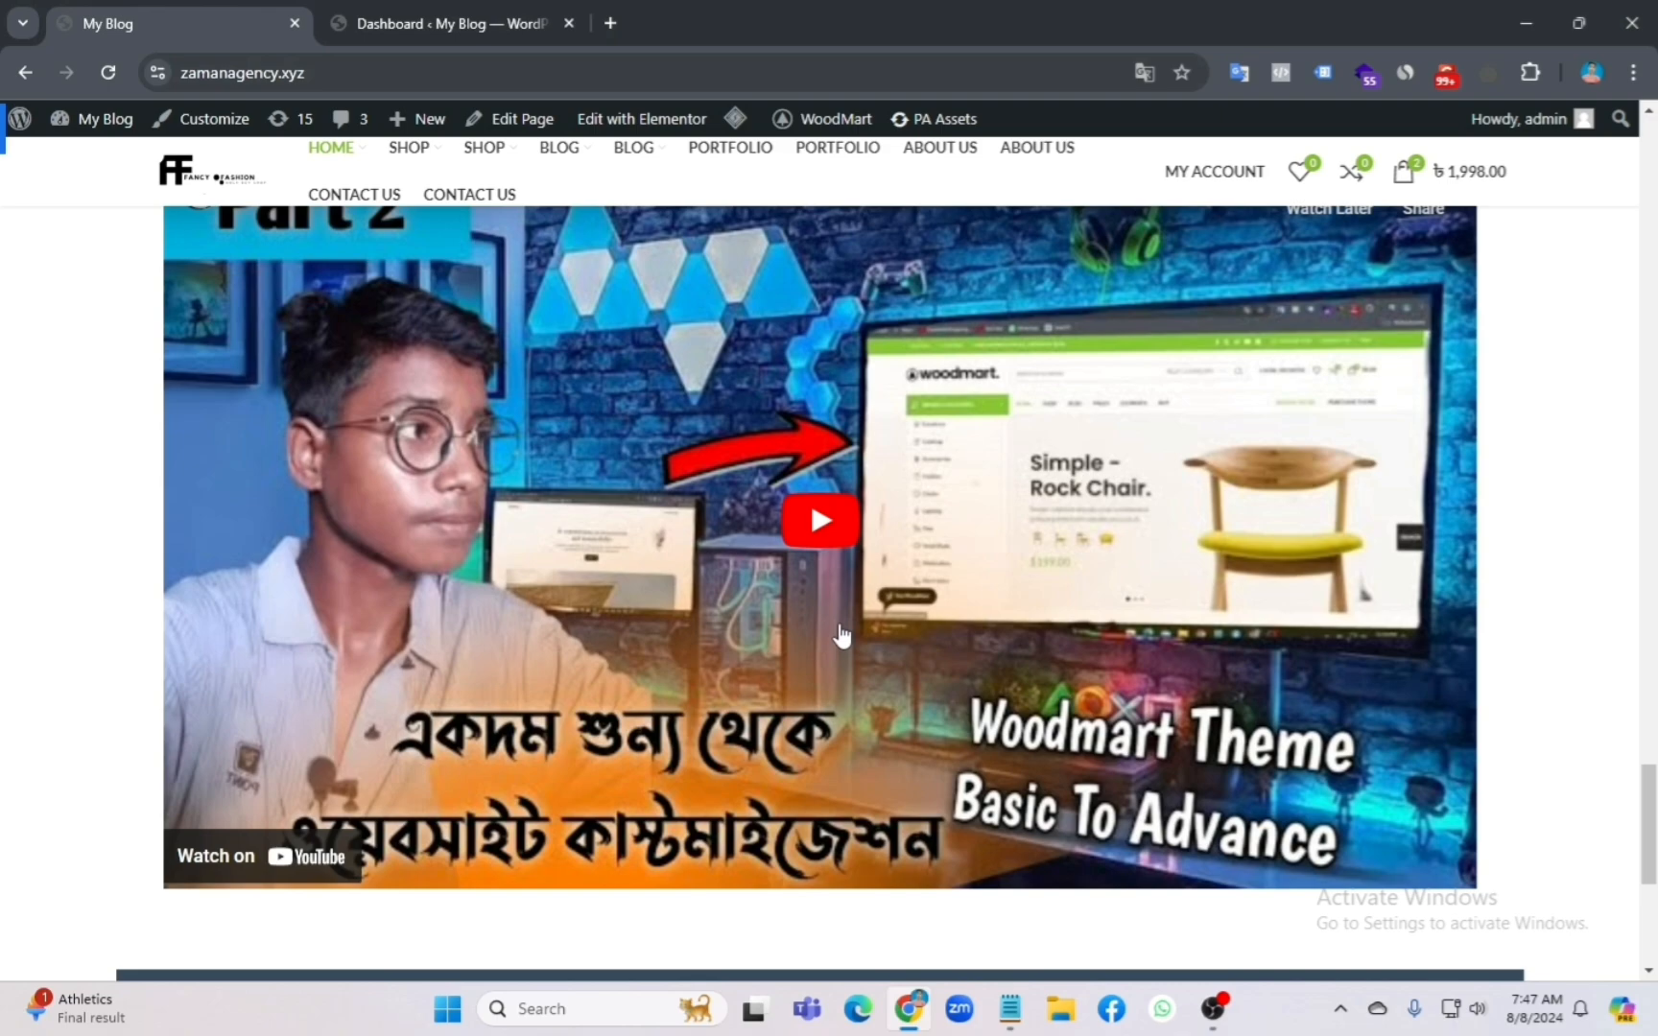
{"action": "scroll", "coordinate": [841, 636], "scroll_direction": "down", "scroll_amount": 5}
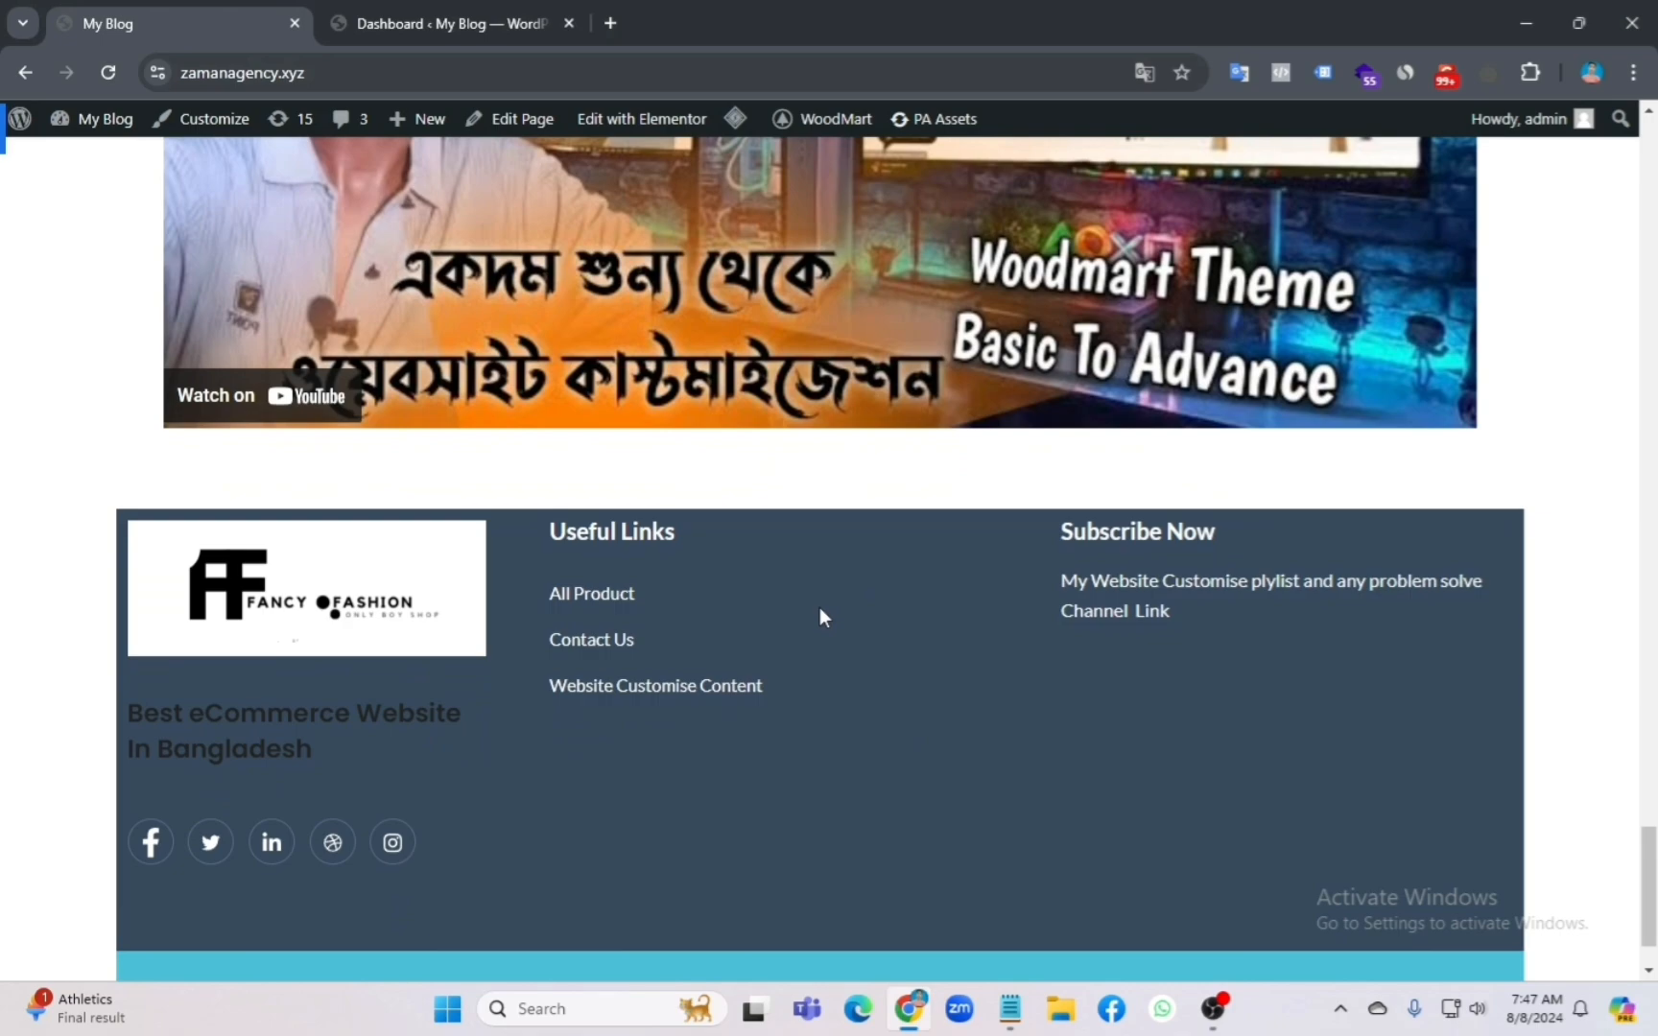
{"action": "scroll", "coordinate": [821, 614], "scroll_direction": "down", "scroll_amount": 2}
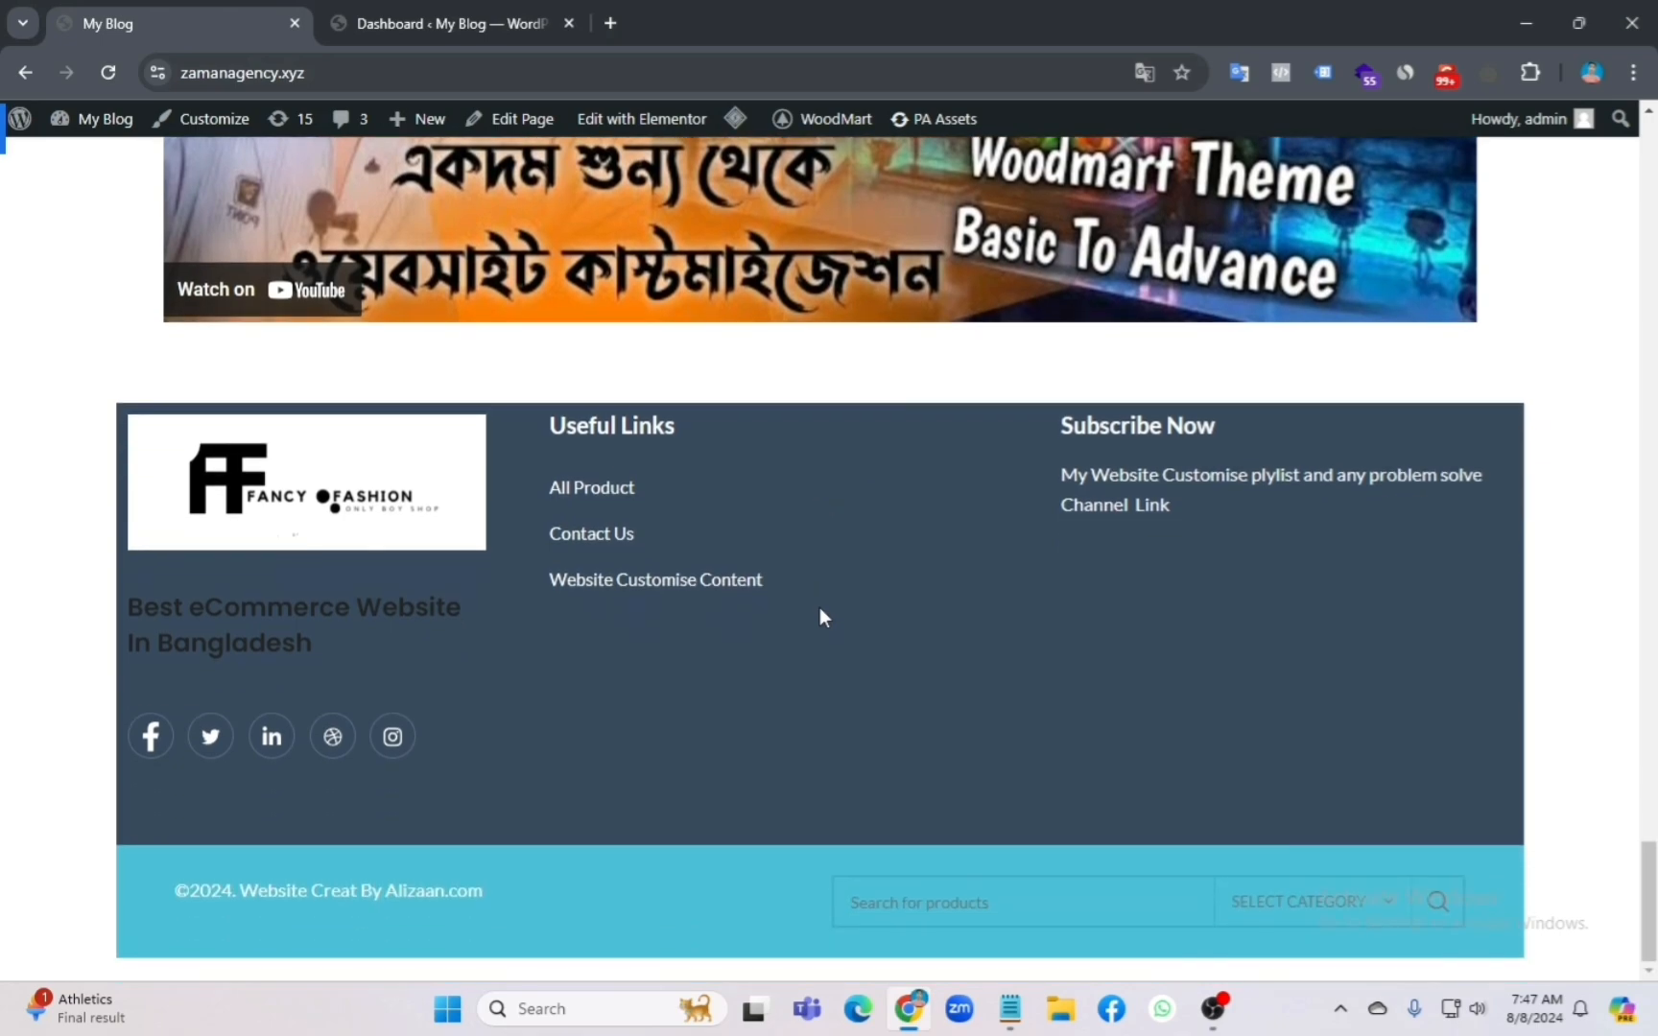
Step: Examine the home page's product listings and the New Product jun 2024 section
{"action": "scroll", "coordinate": [820, 615], "scroll_direction": "up", "scroll_amount": 10}
{"action": "scroll", "coordinate": [822, 619], "scroll_direction": "up", "scroll_amount": 10}
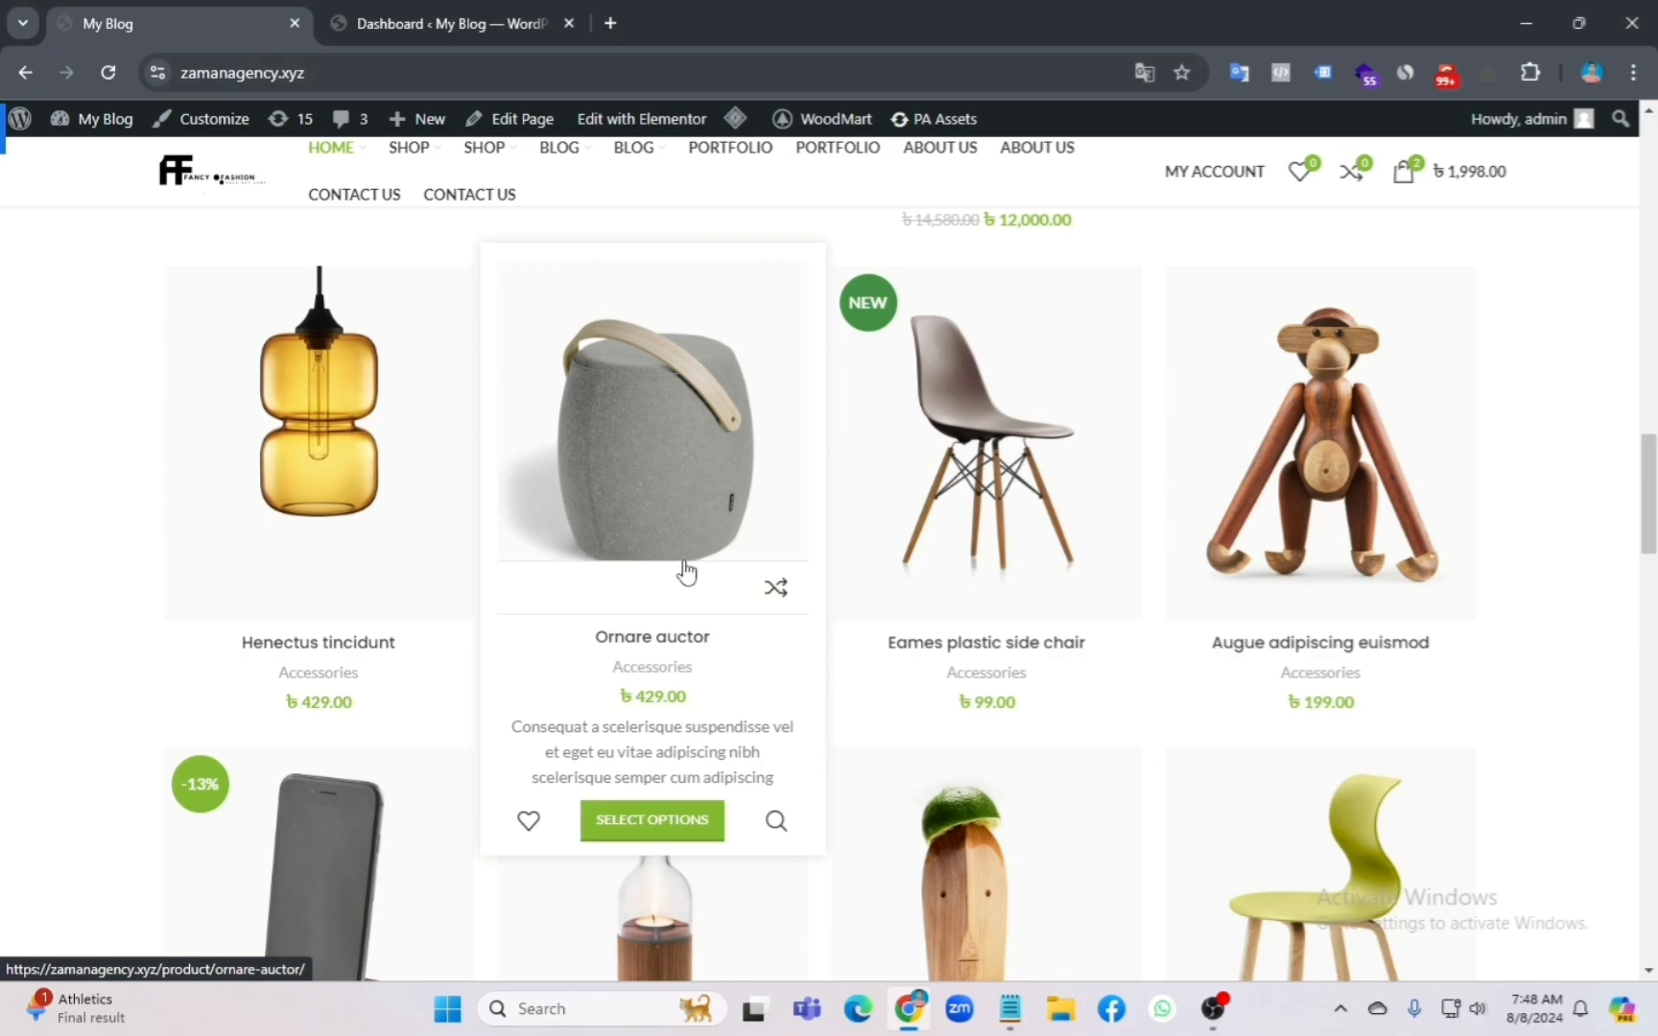
{"action": "scroll", "coordinate": [638, 557], "scroll_direction": "down", "scroll_amount": 2}
{"action": "scroll", "coordinate": [644, 556], "scroll_direction": "up", "scroll_amount": 15}
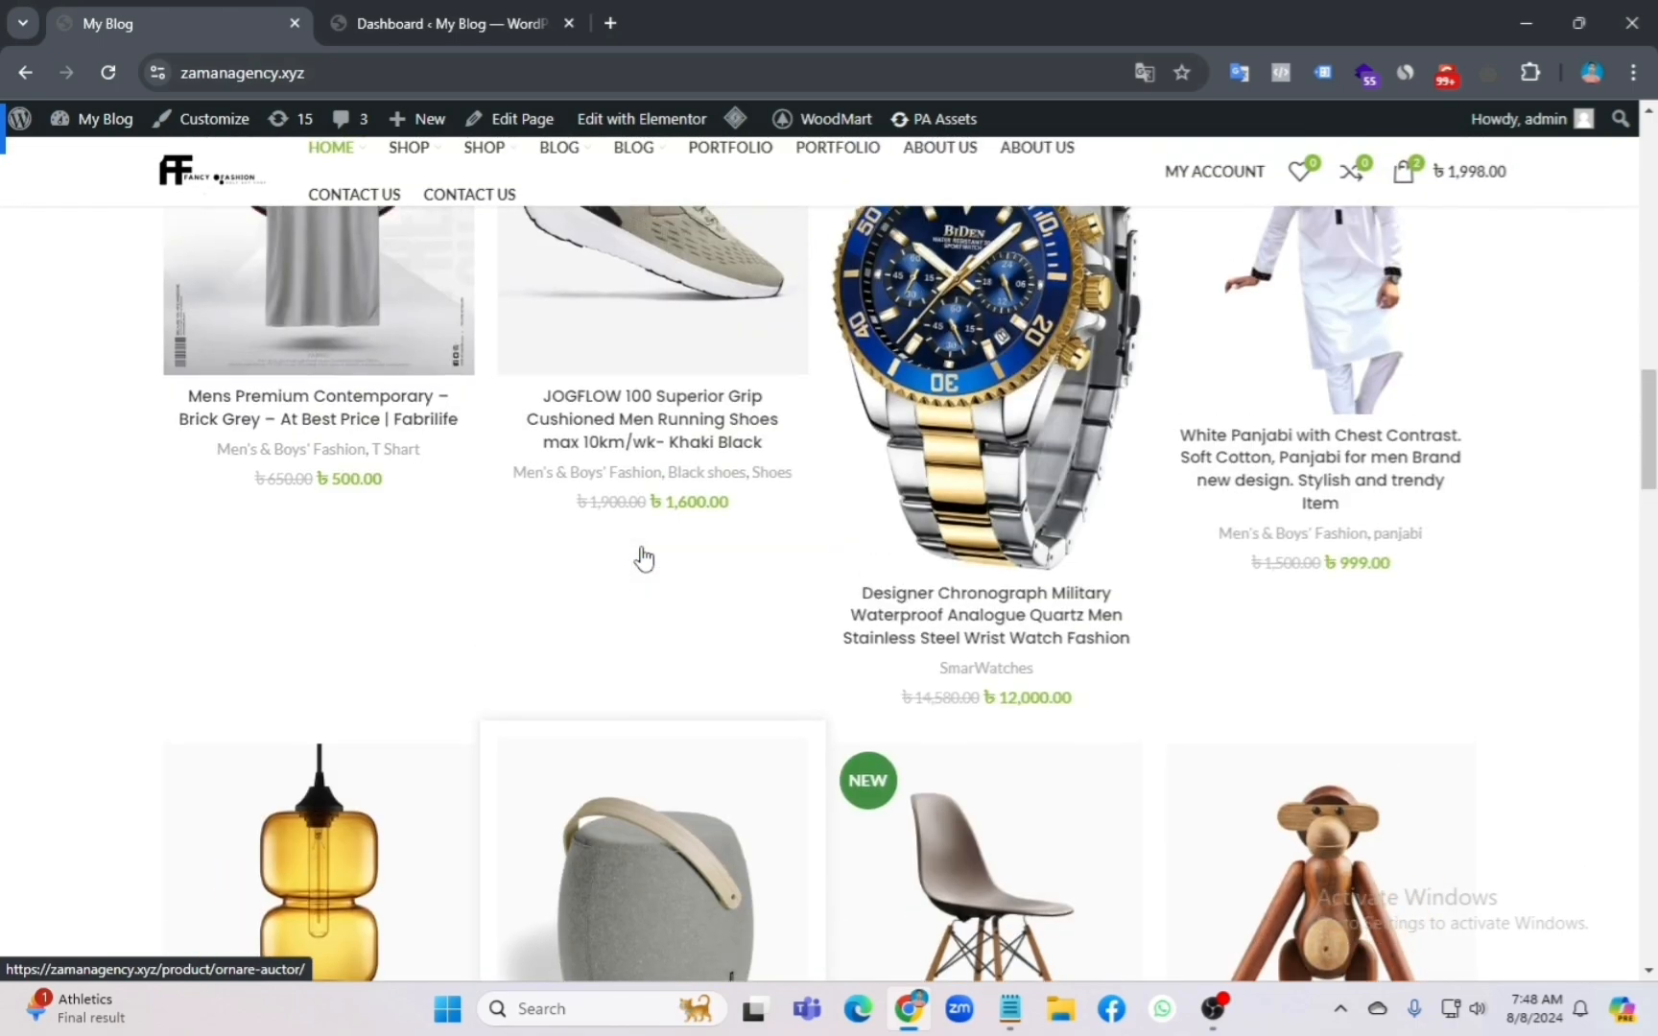
{"action": "scroll", "coordinate": [634, 659], "scroll_direction": "down", "scroll_amount": 4}
{"action": "scroll", "coordinate": [633, 659], "scroll_direction": "down", "scroll_amount": 7}
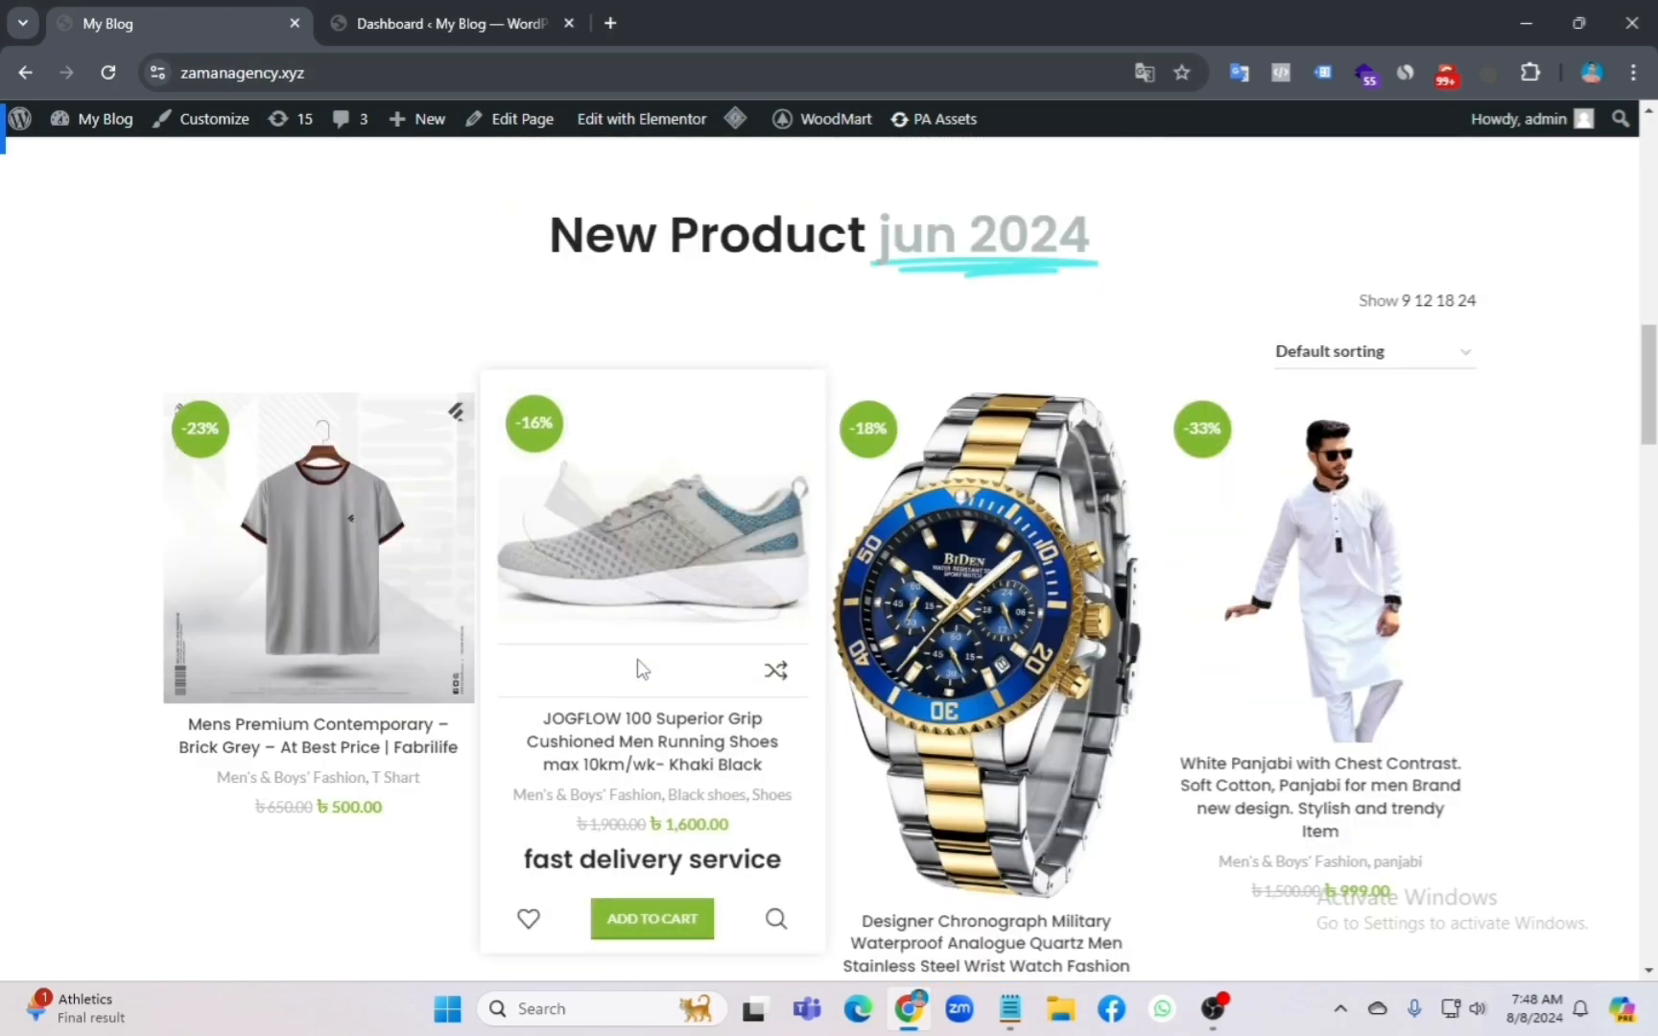
{"action": "scroll", "coordinate": [525, 459], "scroll_direction": "up", "scroll_amount": 8}
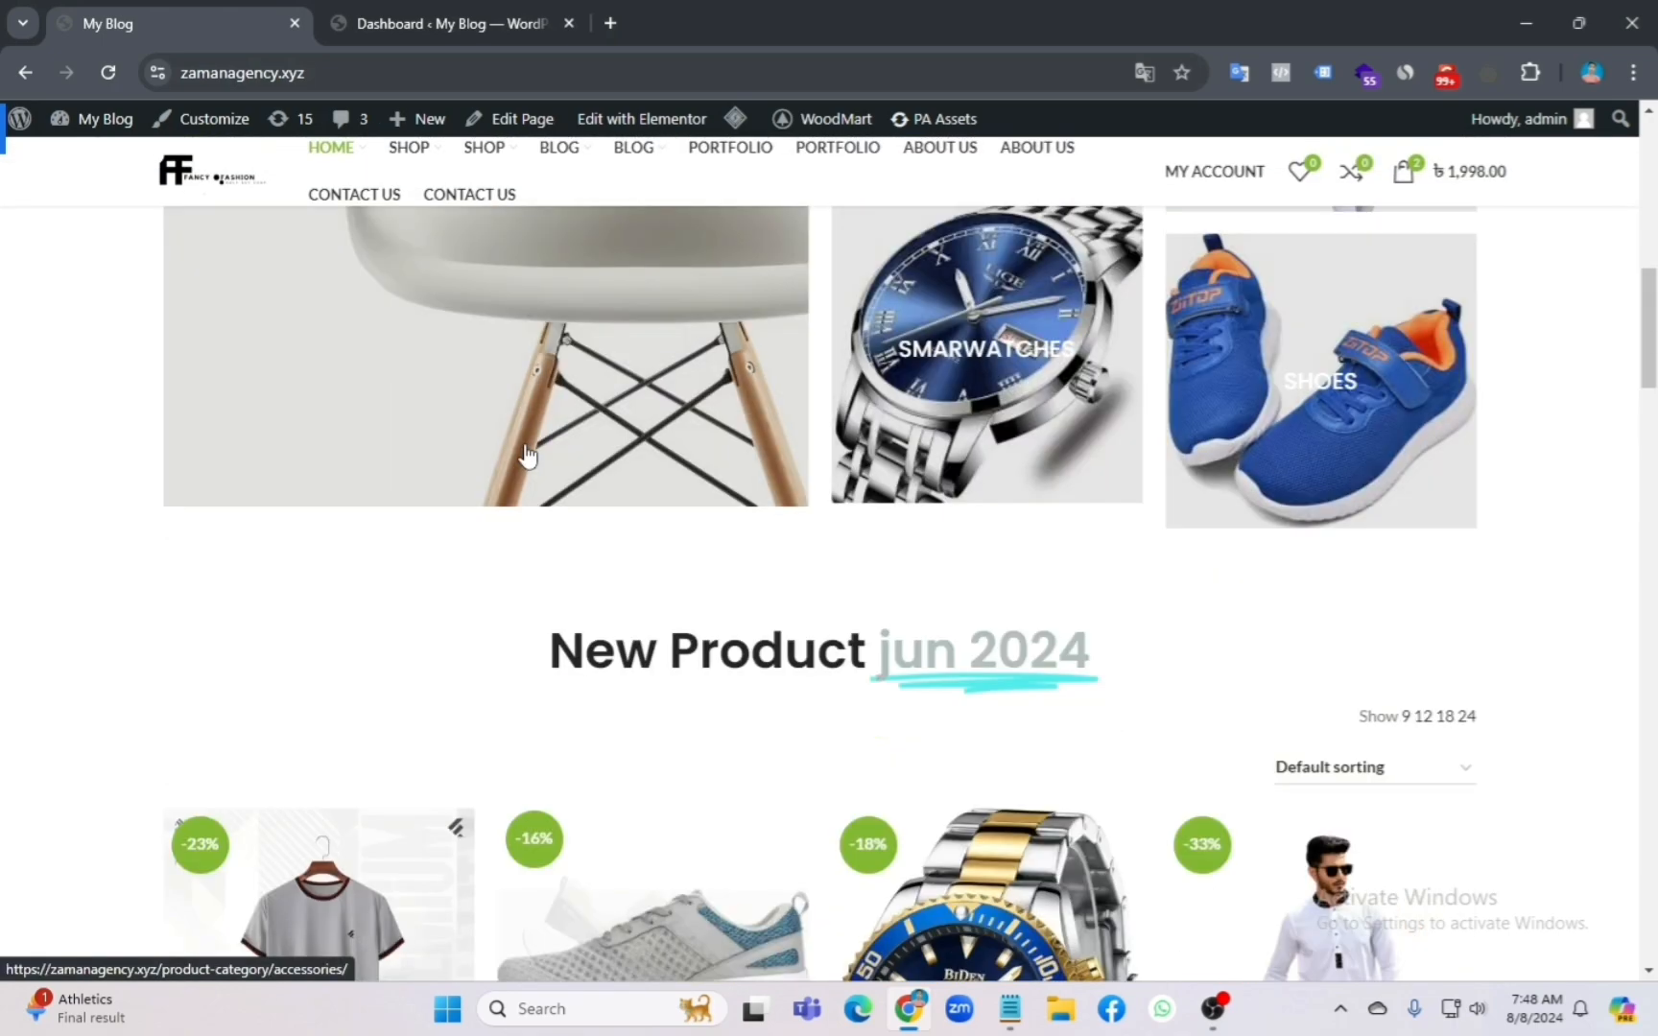
Step: Add the Designer Chronograph wrist watch from the New Product section to the cart
{"action": "scroll", "coordinate": [360, 662], "scroll_direction": "down", "scroll_amount": 3}
{"action": "scroll", "coordinate": [361, 663], "scroll_direction": "down", "scroll_amount": 5}
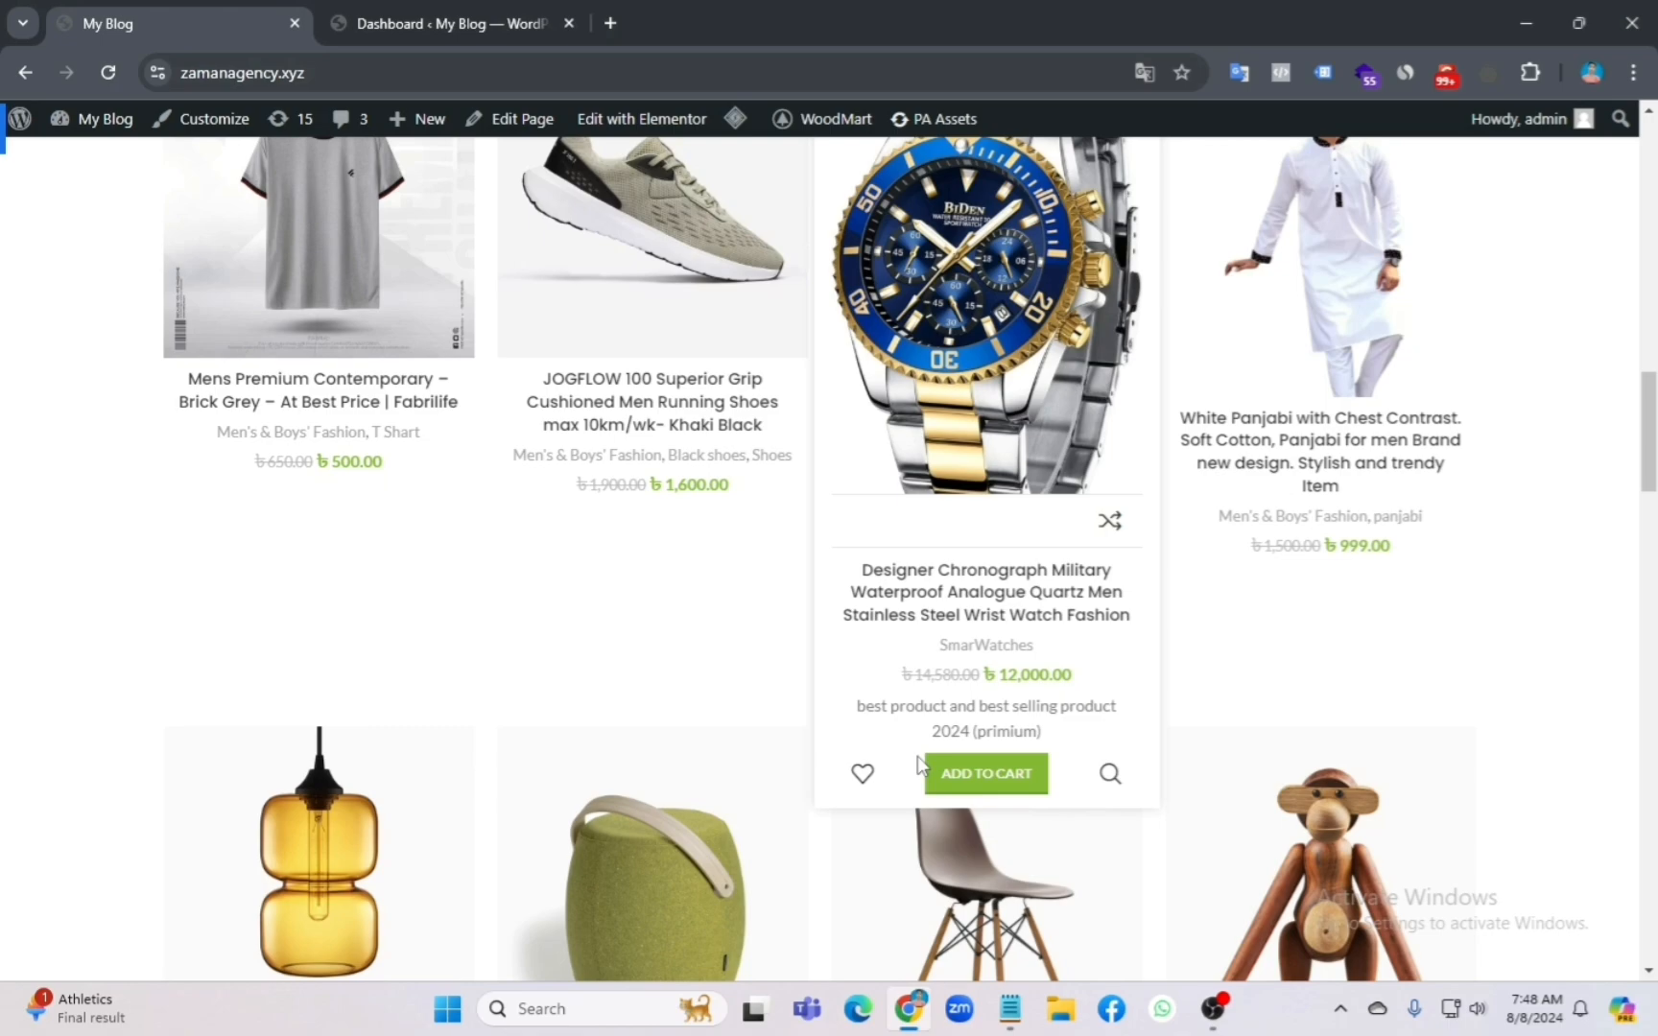
{"action": "scroll", "coordinate": [919, 765], "scroll_direction": "up", "scroll_amount": 7}
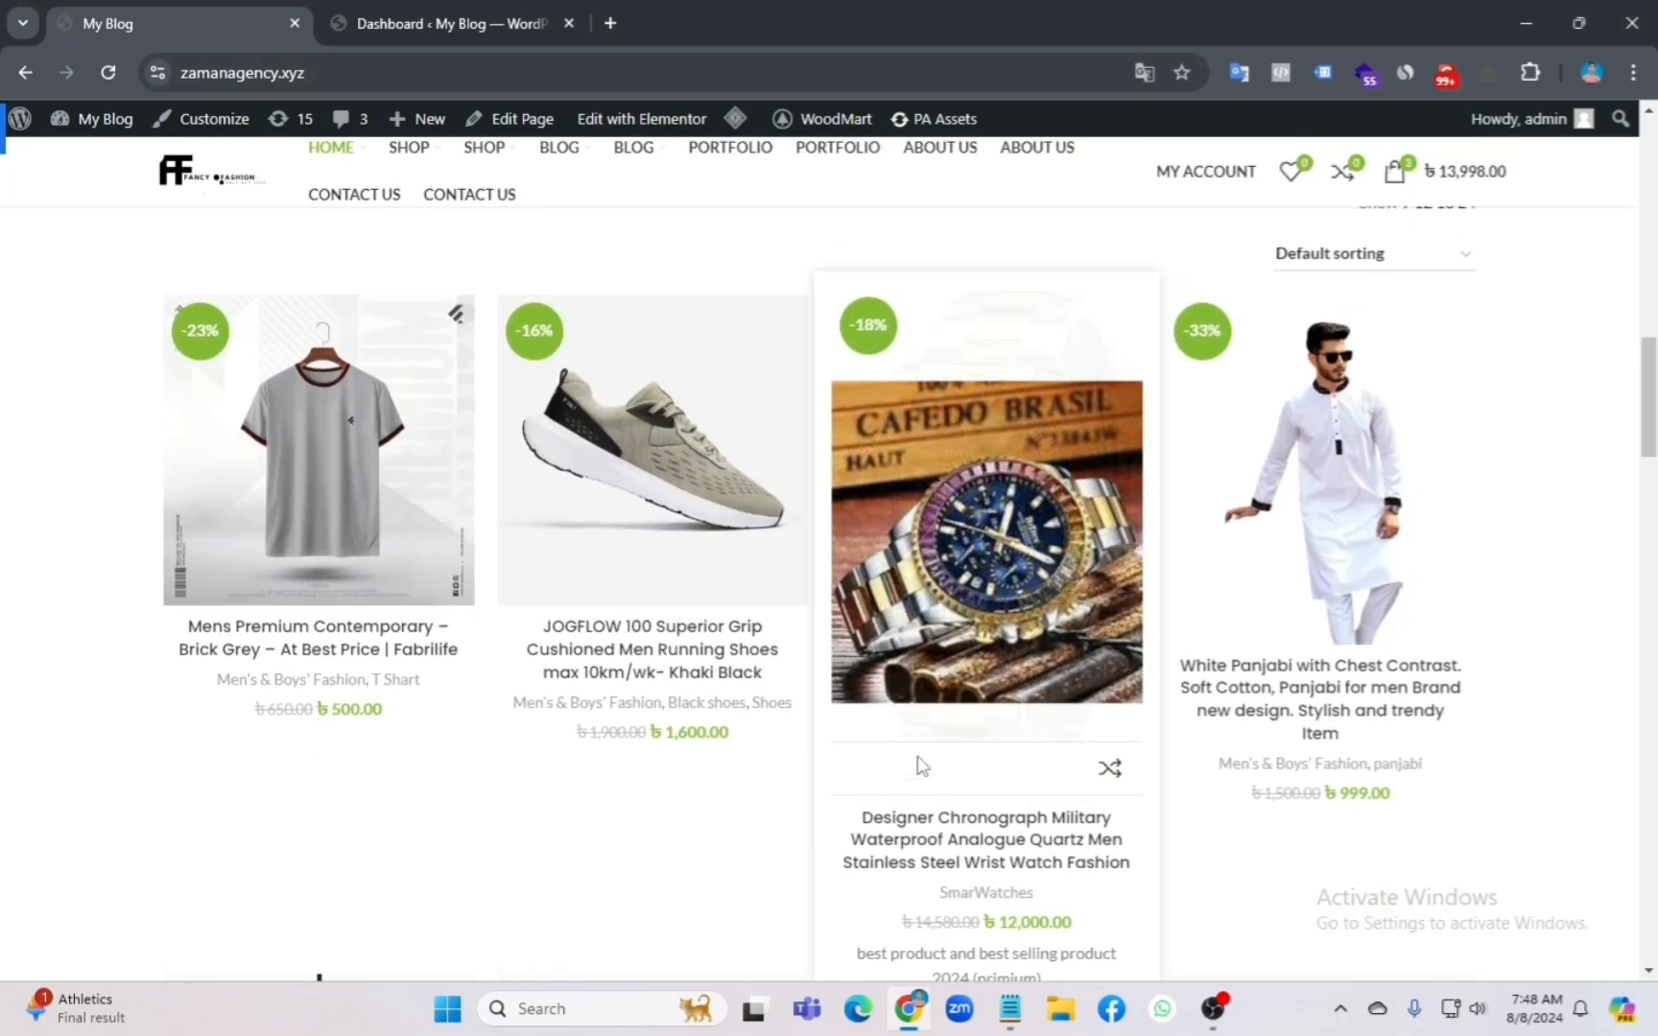
{"action": "scroll", "coordinate": [918, 765], "scroll_direction": "up", "scroll_amount": 2}
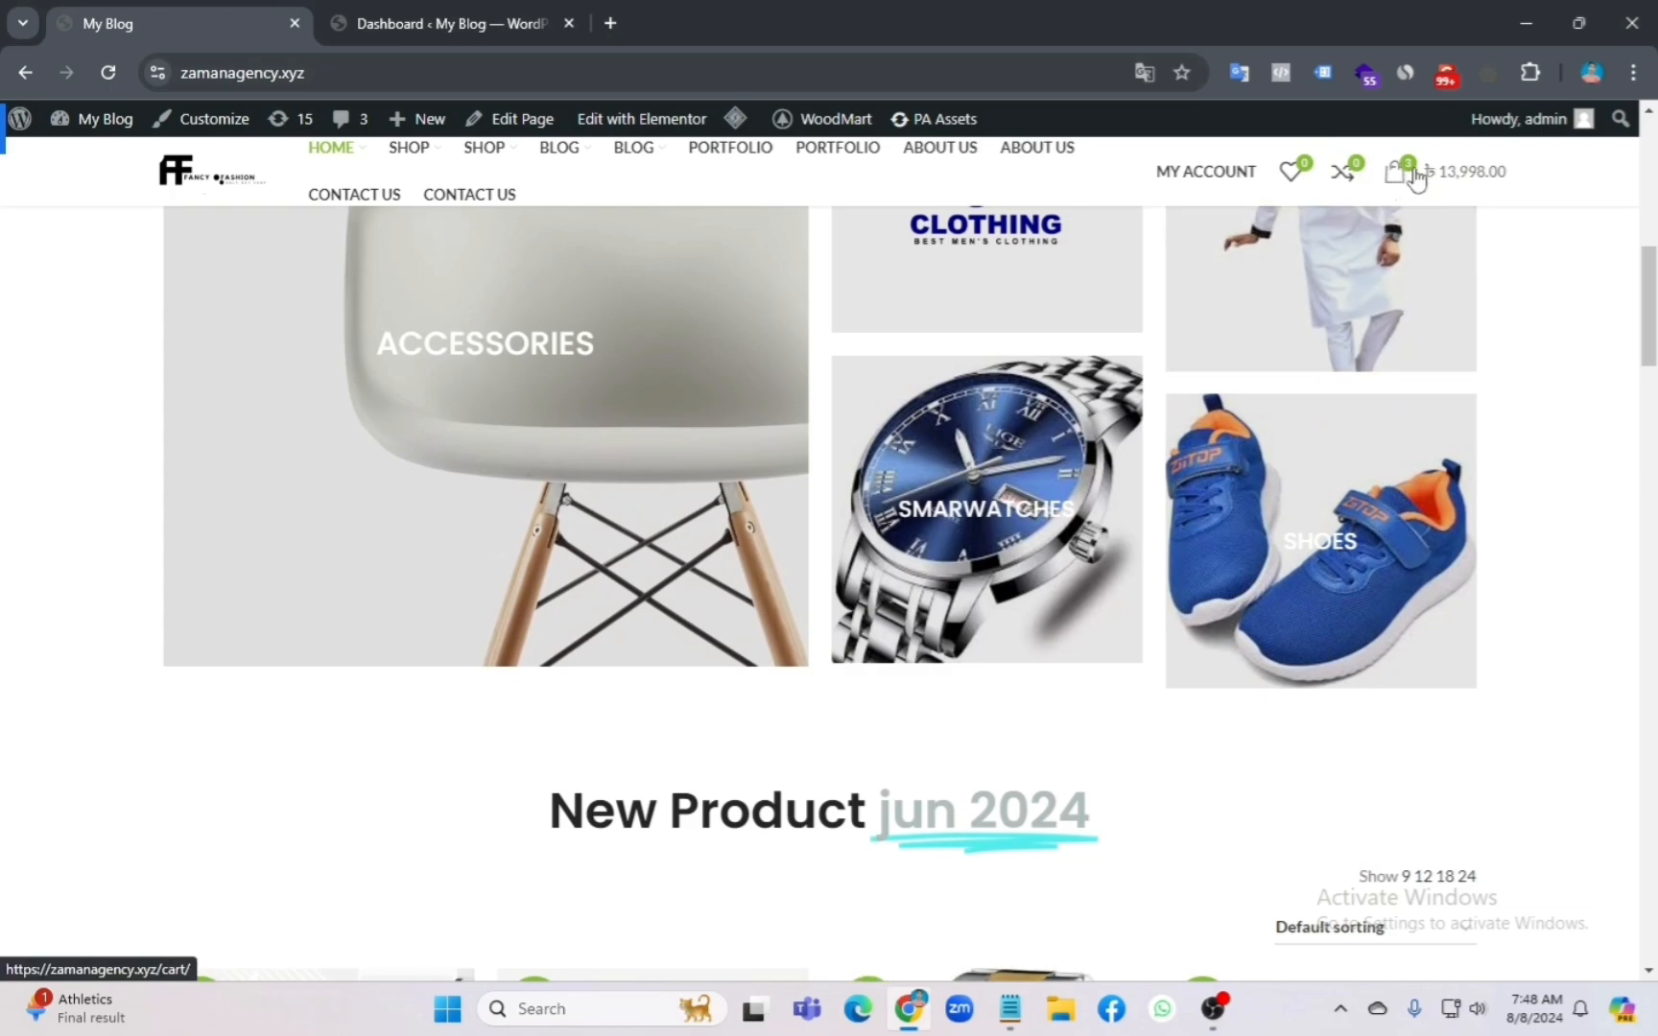
Step: Add the White Panjabi with Chest Contrast from the New Product section to the cart
{"action": "scroll", "coordinate": [1292, 480], "scroll_direction": "down", "scroll_amount": 5}
{"action": "scroll", "coordinate": [1293, 480], "scroll_direction": "down", "scroll_amount": 4}
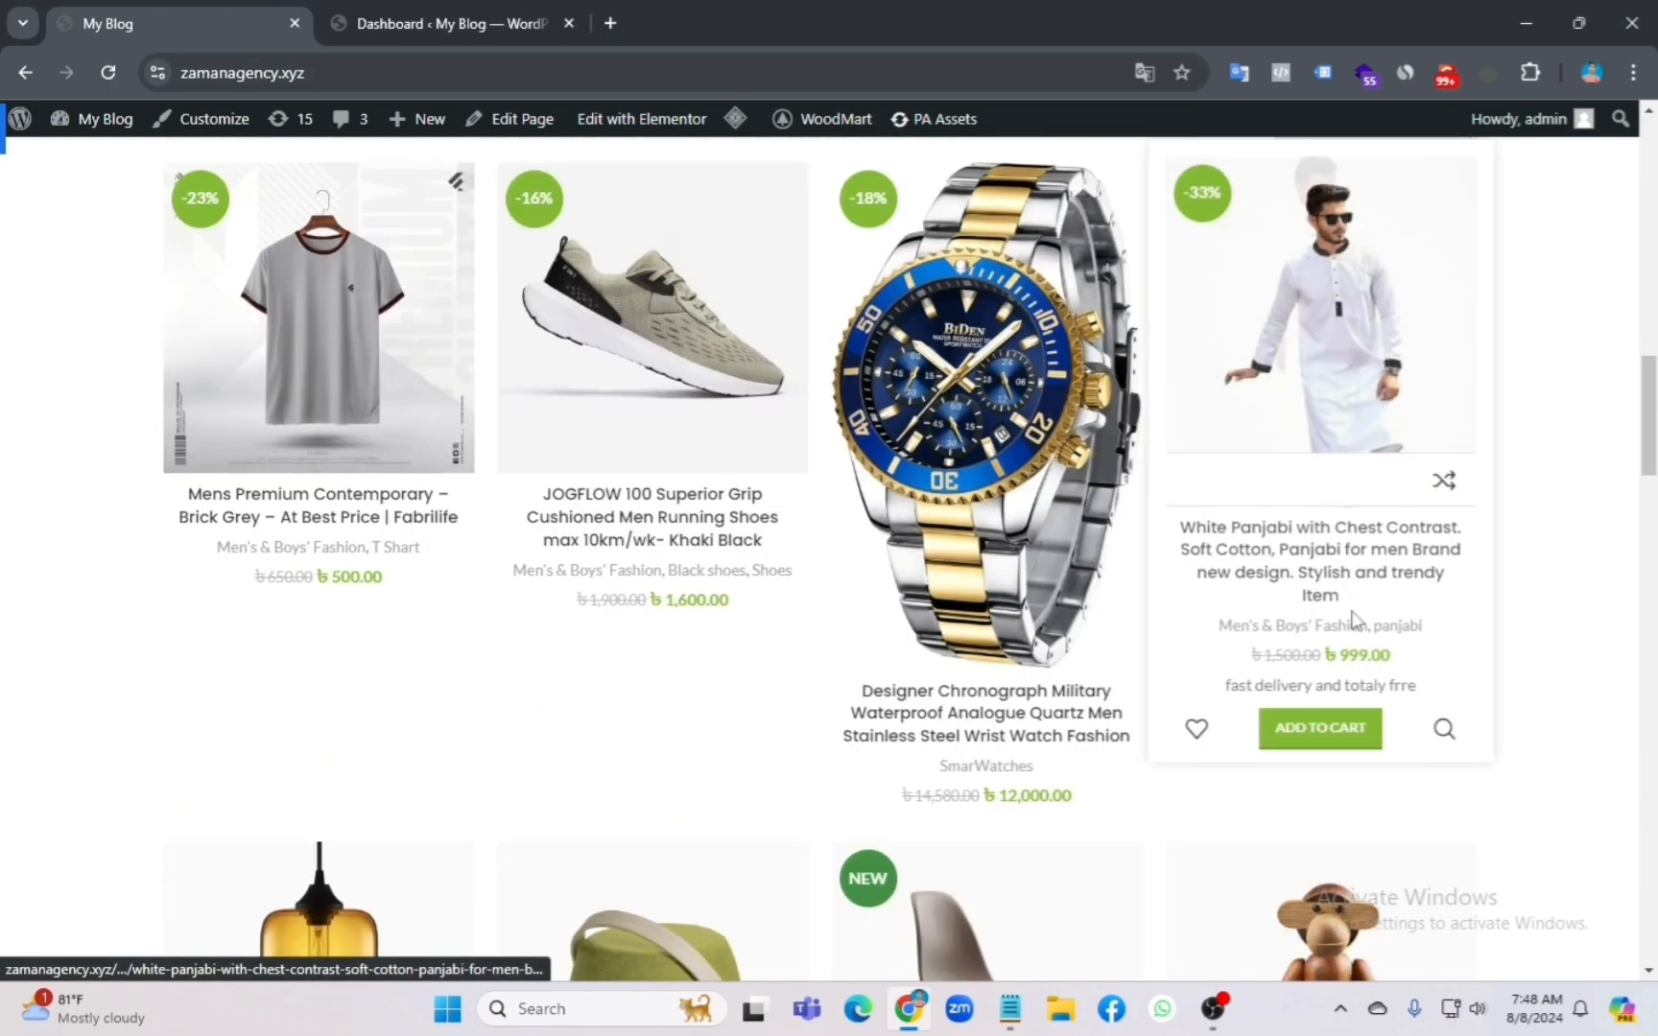
{"action": "left_click", "coordinate": [1321, 730]}
{"action": "scroll", "coordinate": [1407, 674], "scroll_direction": "up", "scroll_amount": 7}
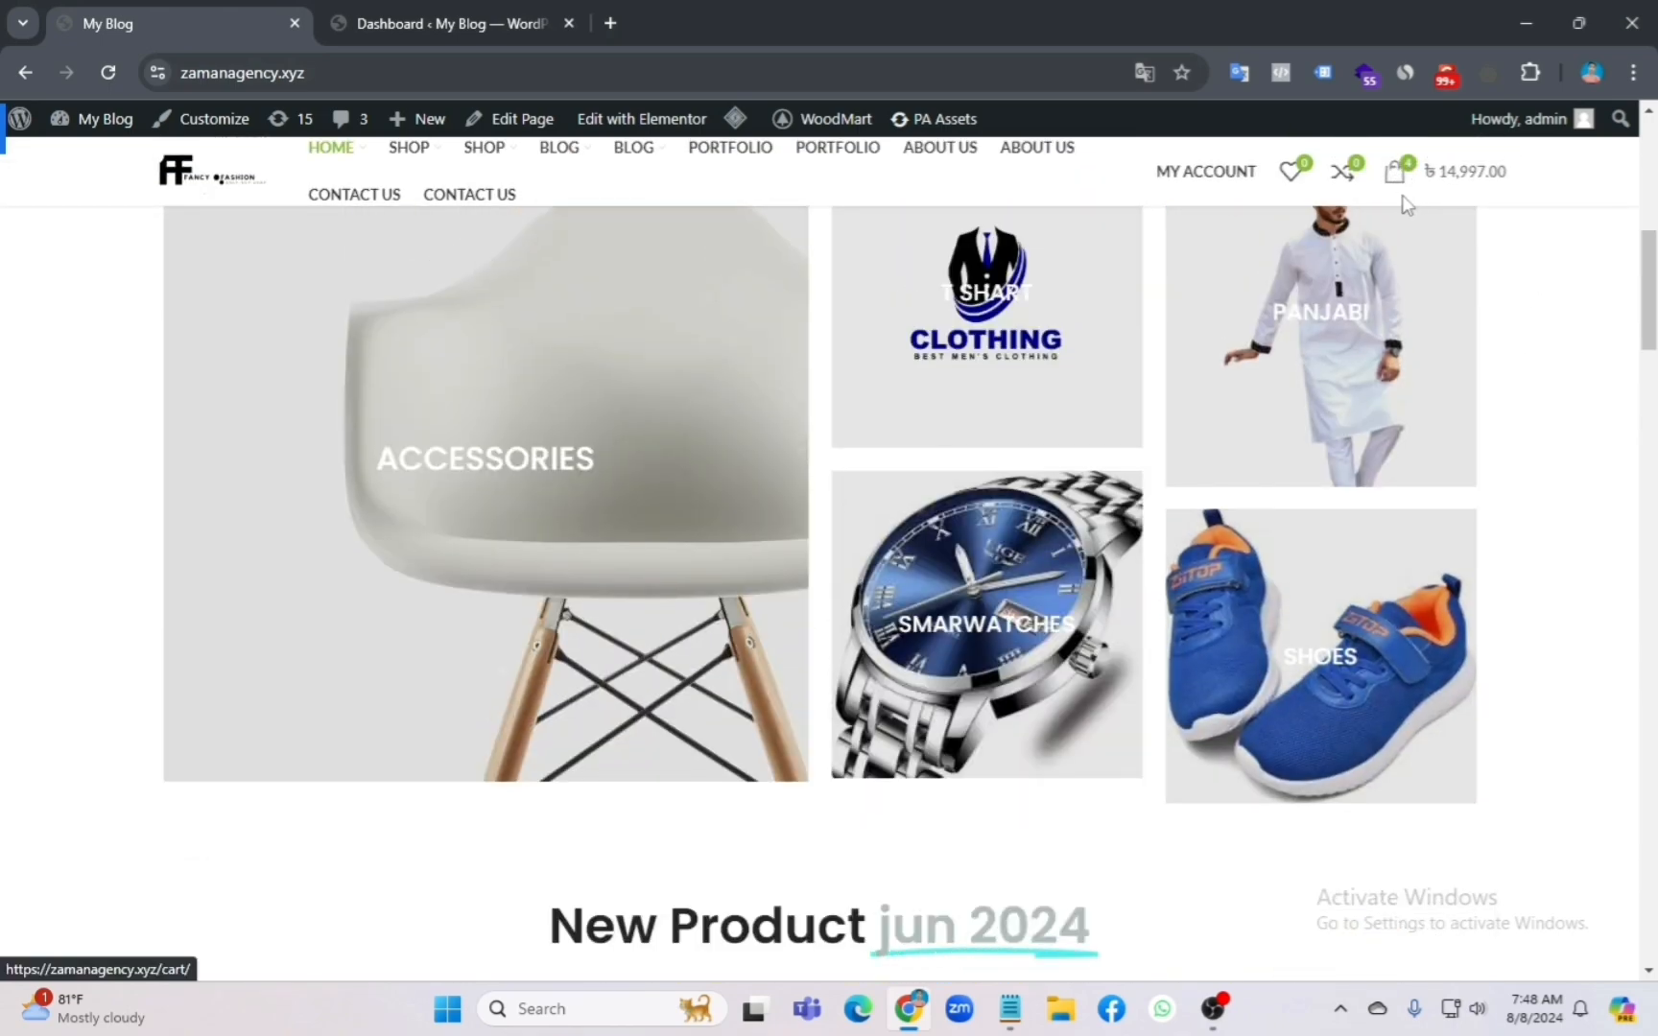
Step: Open the shopping cart and remove the White Panjabi with Chest Contrast from it
{"action": "scroll", "coordinate": [1344, 643], "scroll_direction": "up", "scroll_amount": 6}
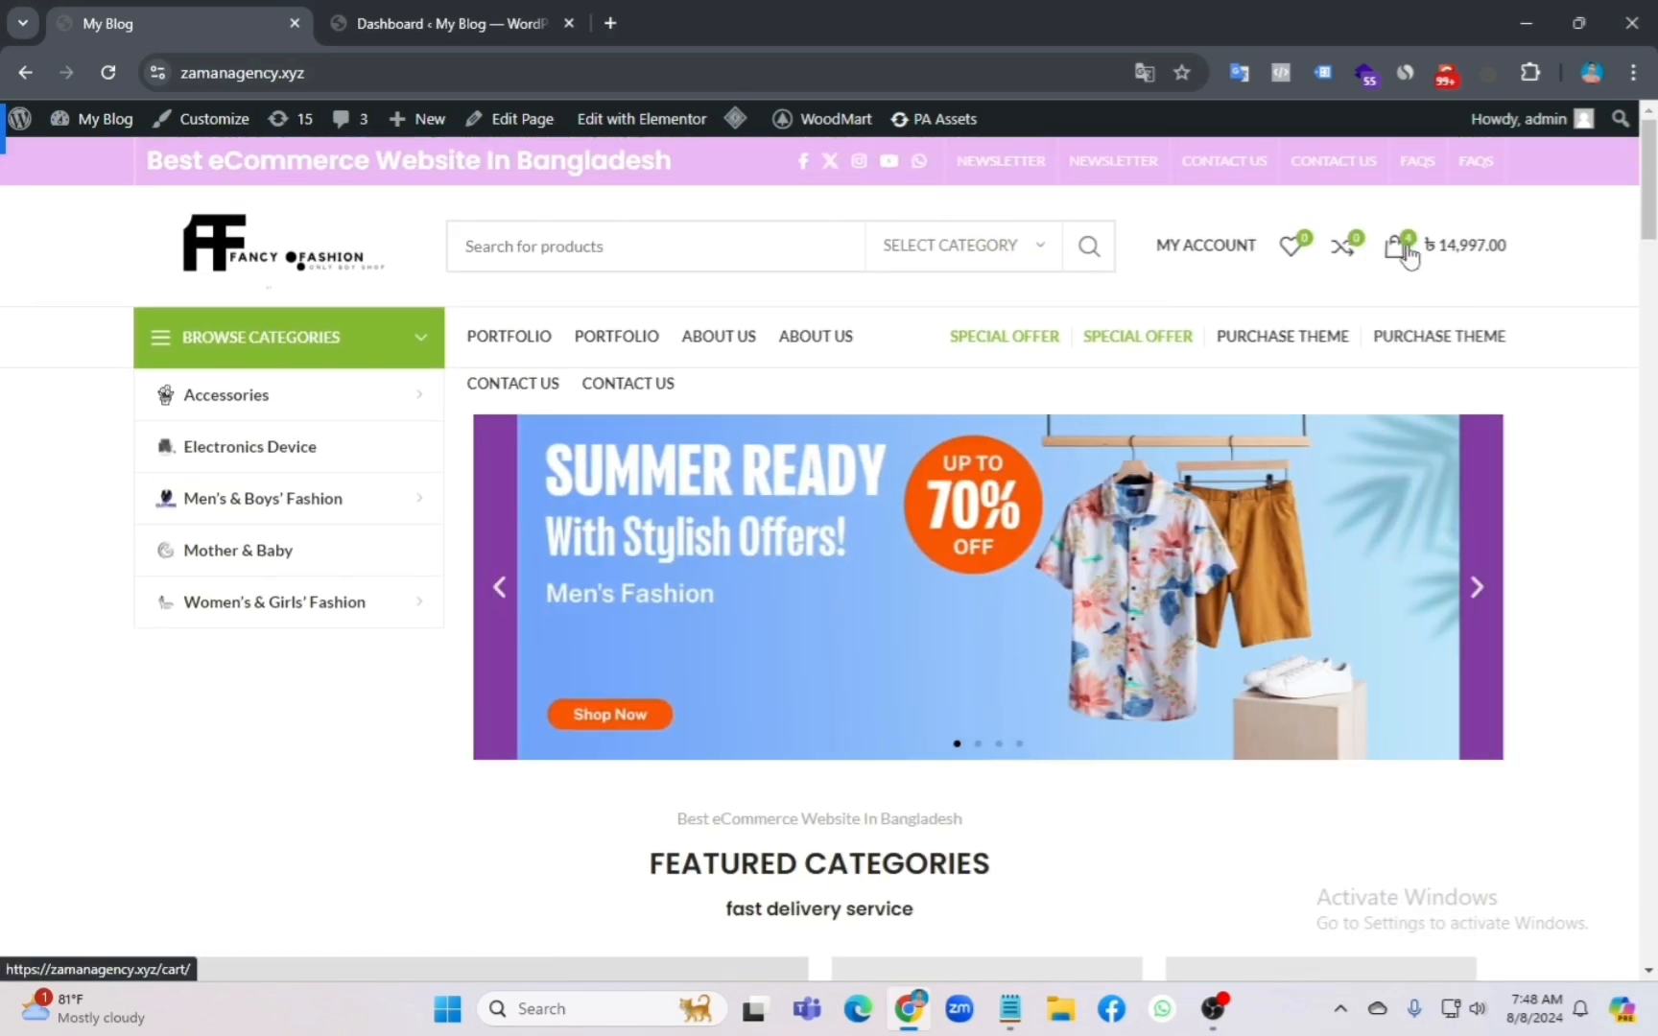
{"action": "left_click", "coordinate": [1403, 259]}
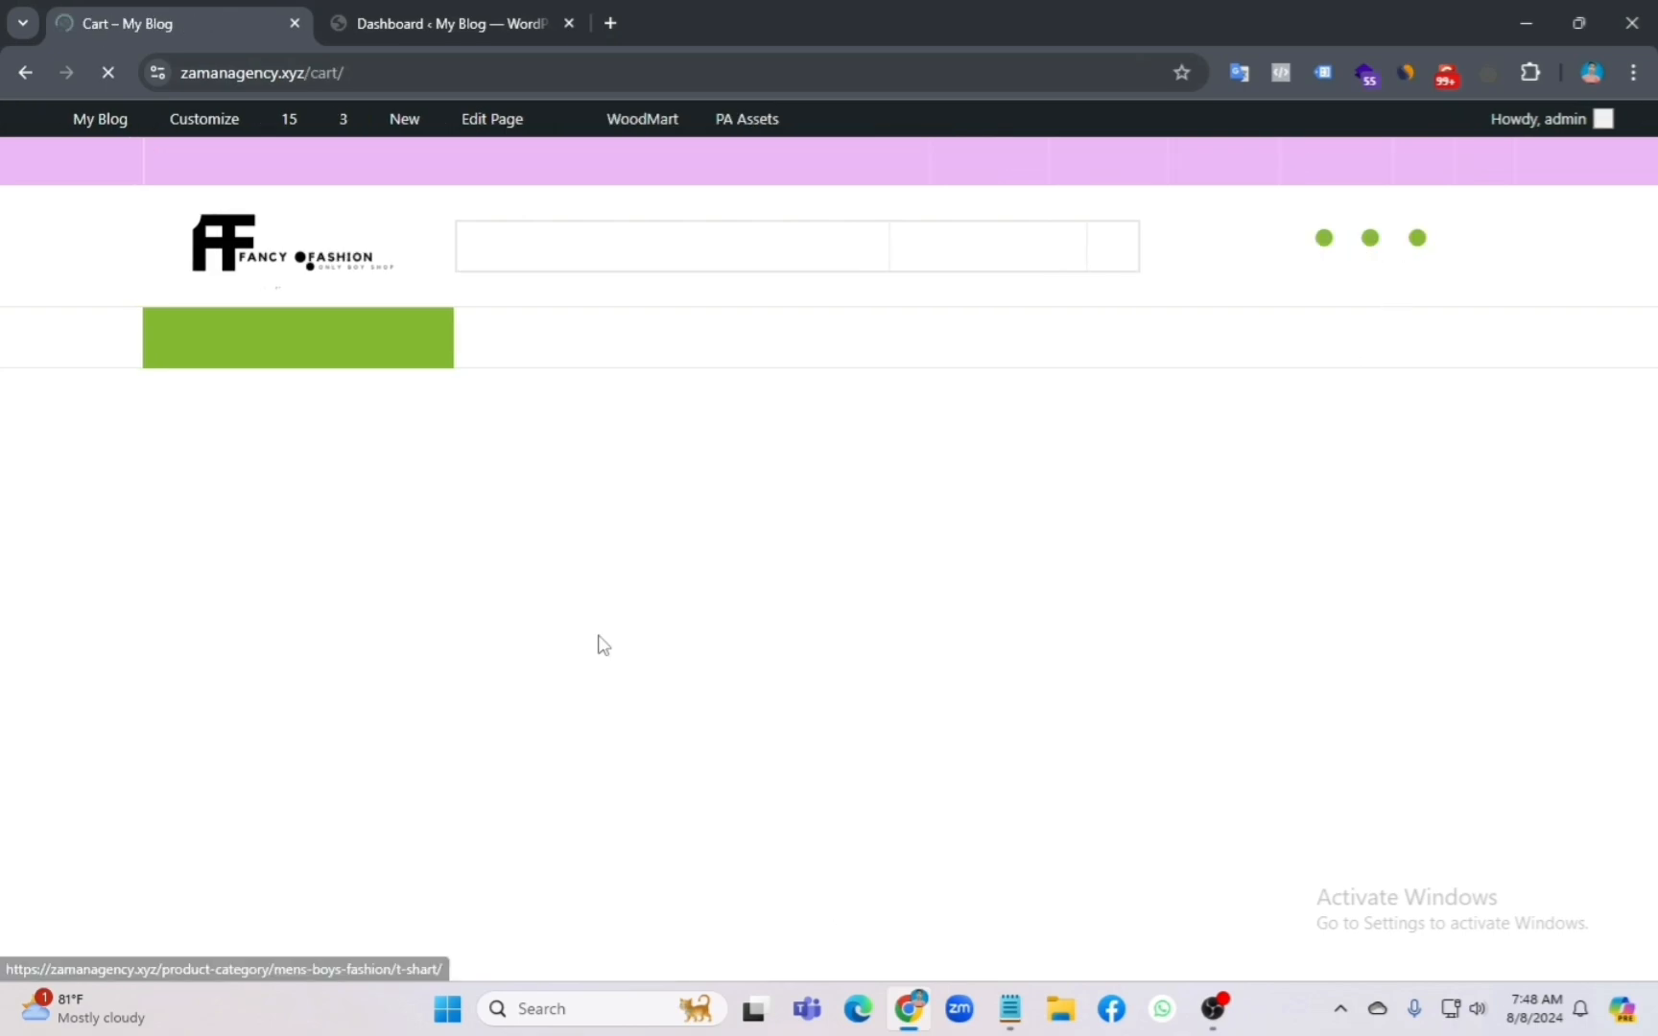
{"action": "scroll", "coordinate": [540, 680], "scroll_direction": "down", "scroll_amount": 3}
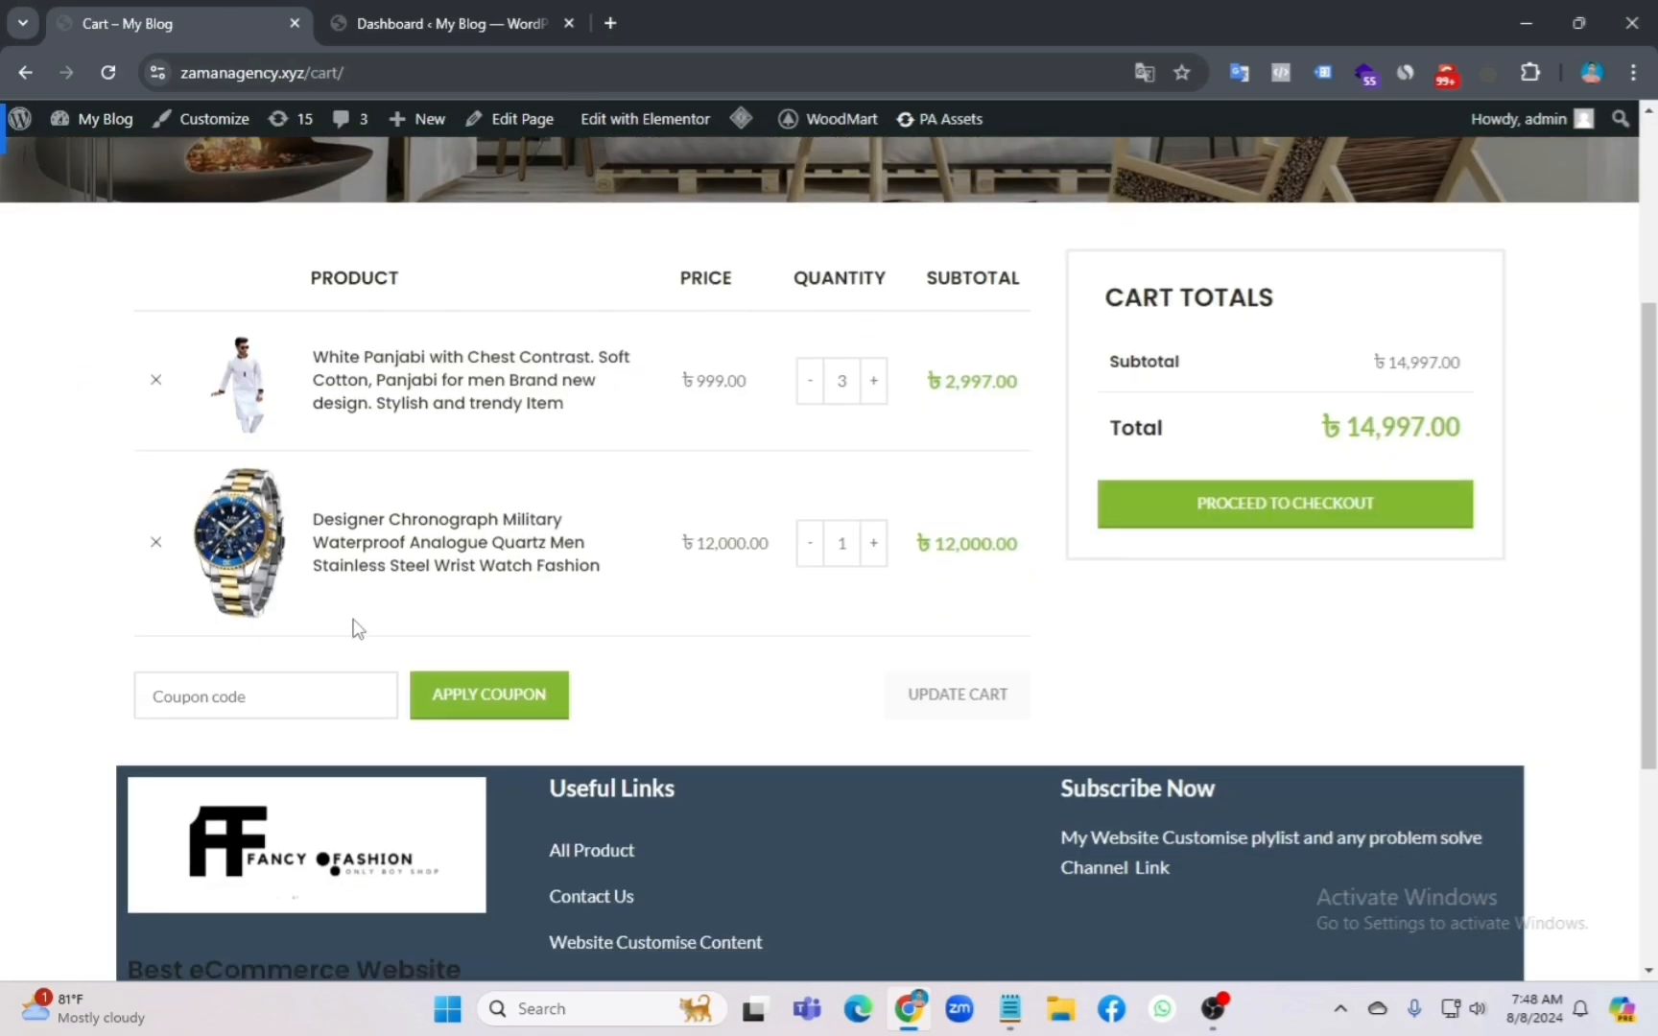
{"action": "left_click", "coordinate": [157, 382]}
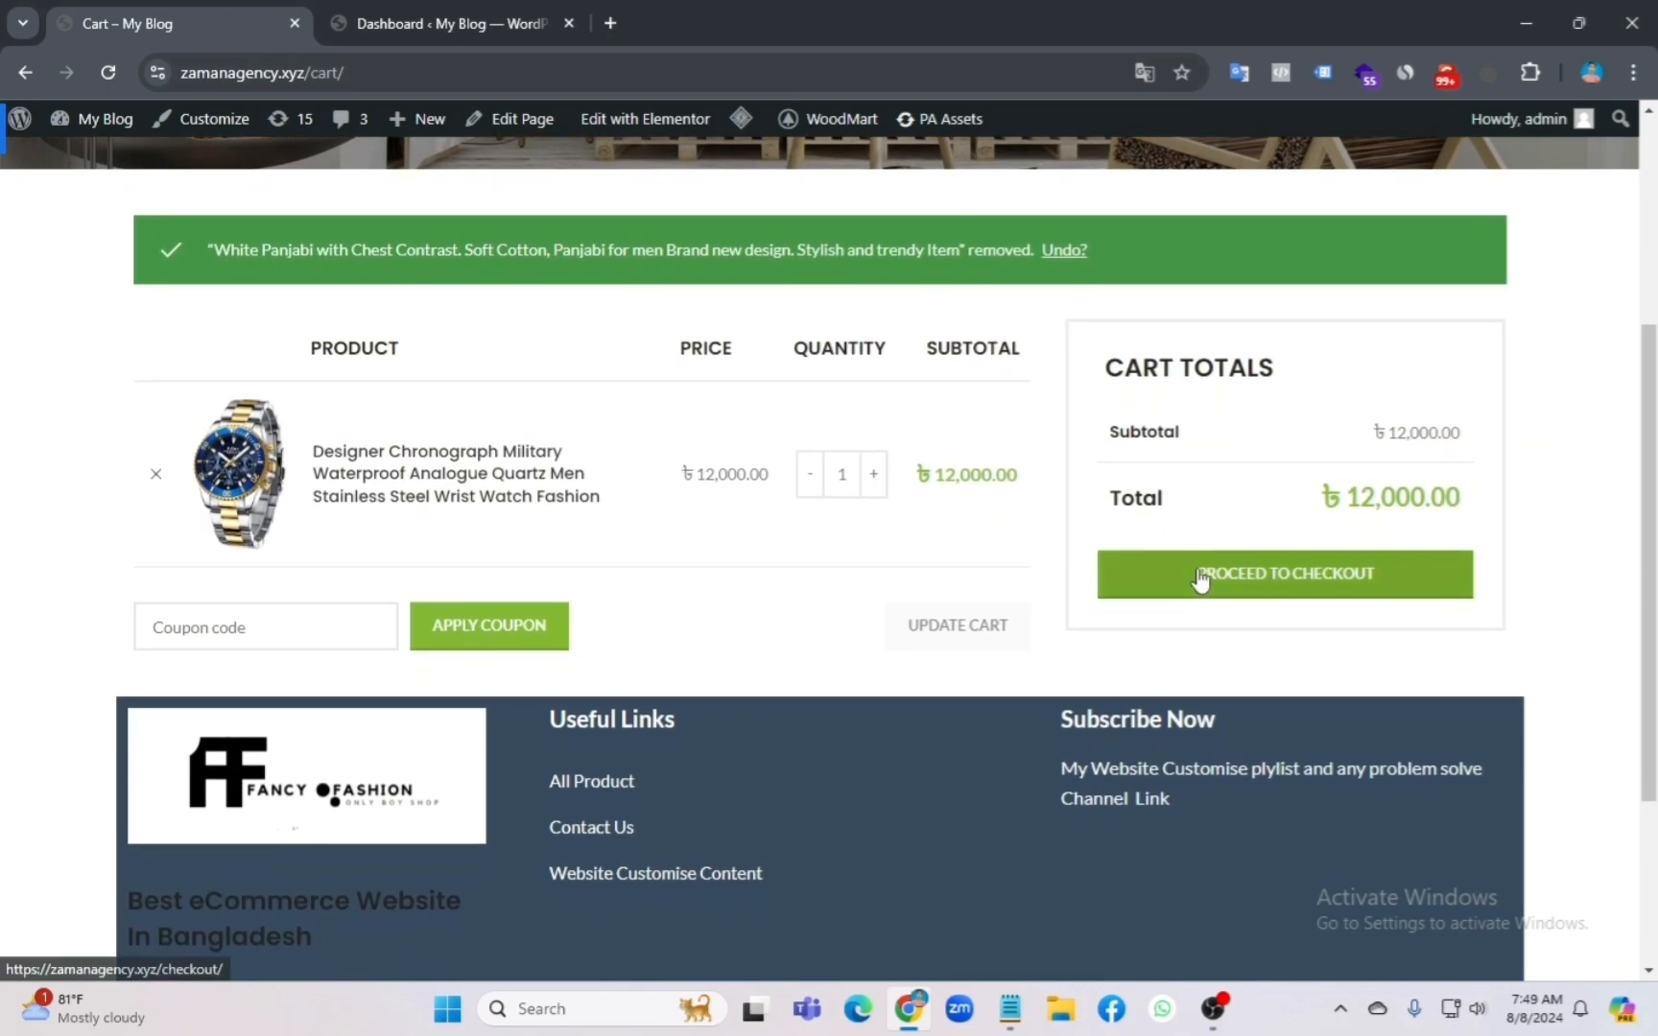
Step: Proceed to checkout with the wrist watch and bring up the billing form
{"action": "left_click", "coordinate": [1200, 576]}
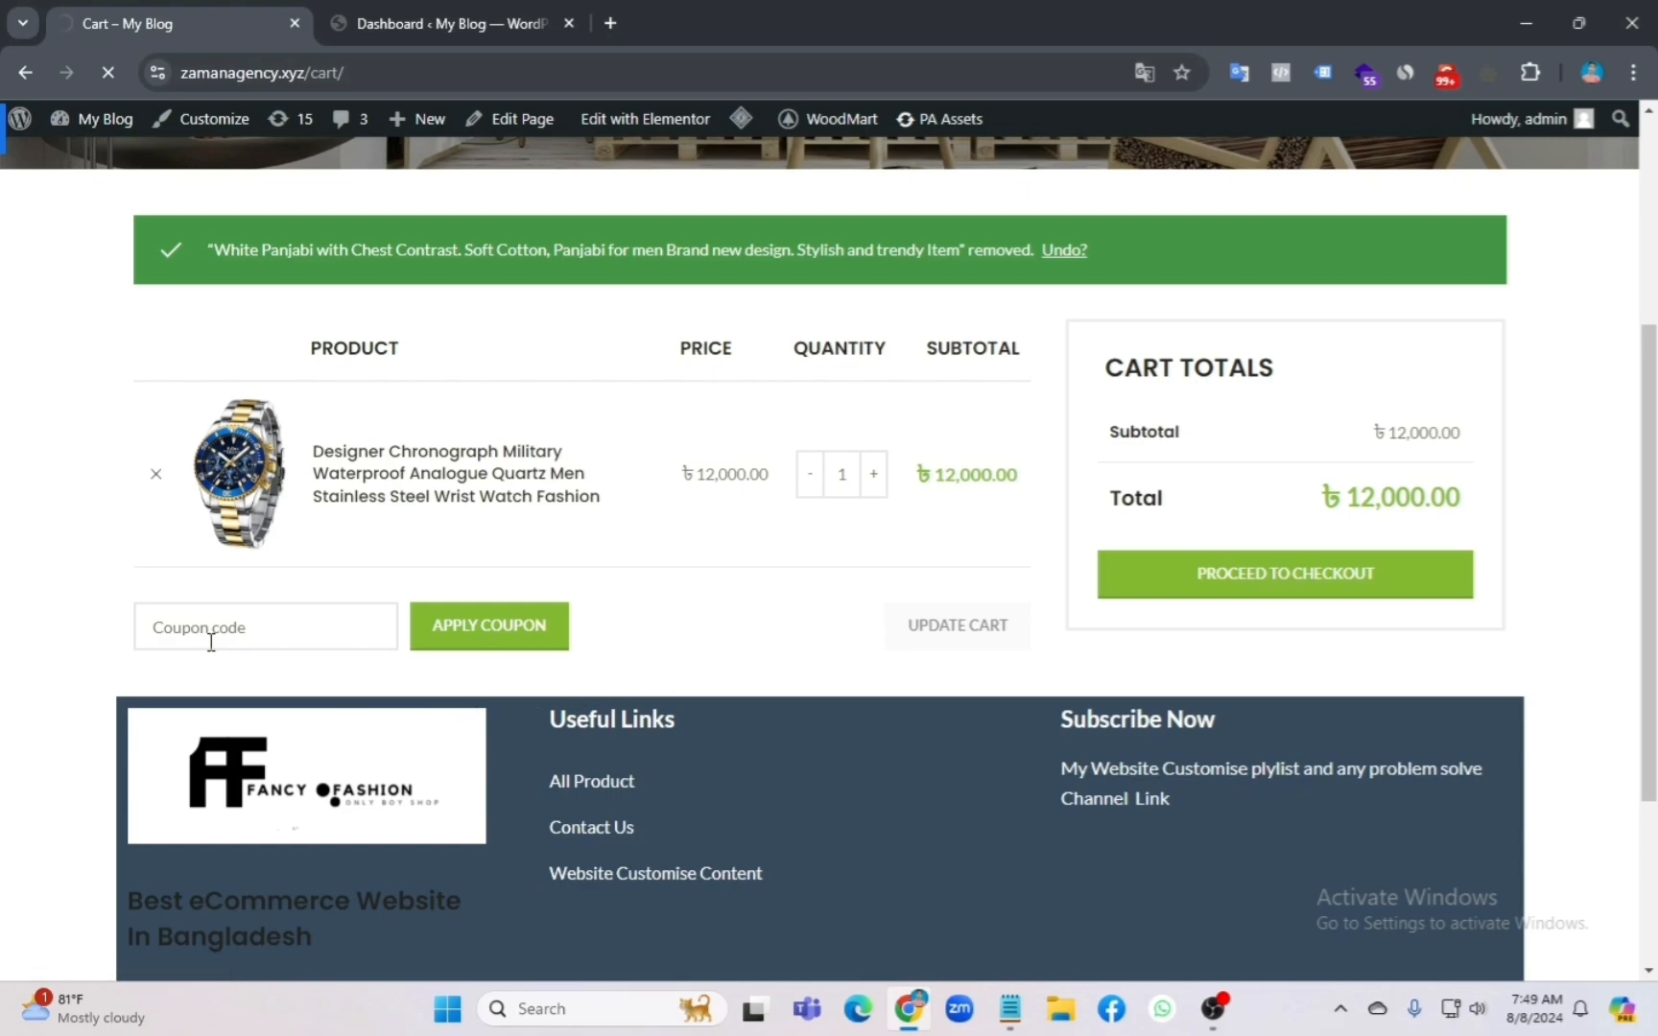
{"action": "scroll", "coordinate": [412, 686], "scroll_direction": "down", "scroll_amount": 3}
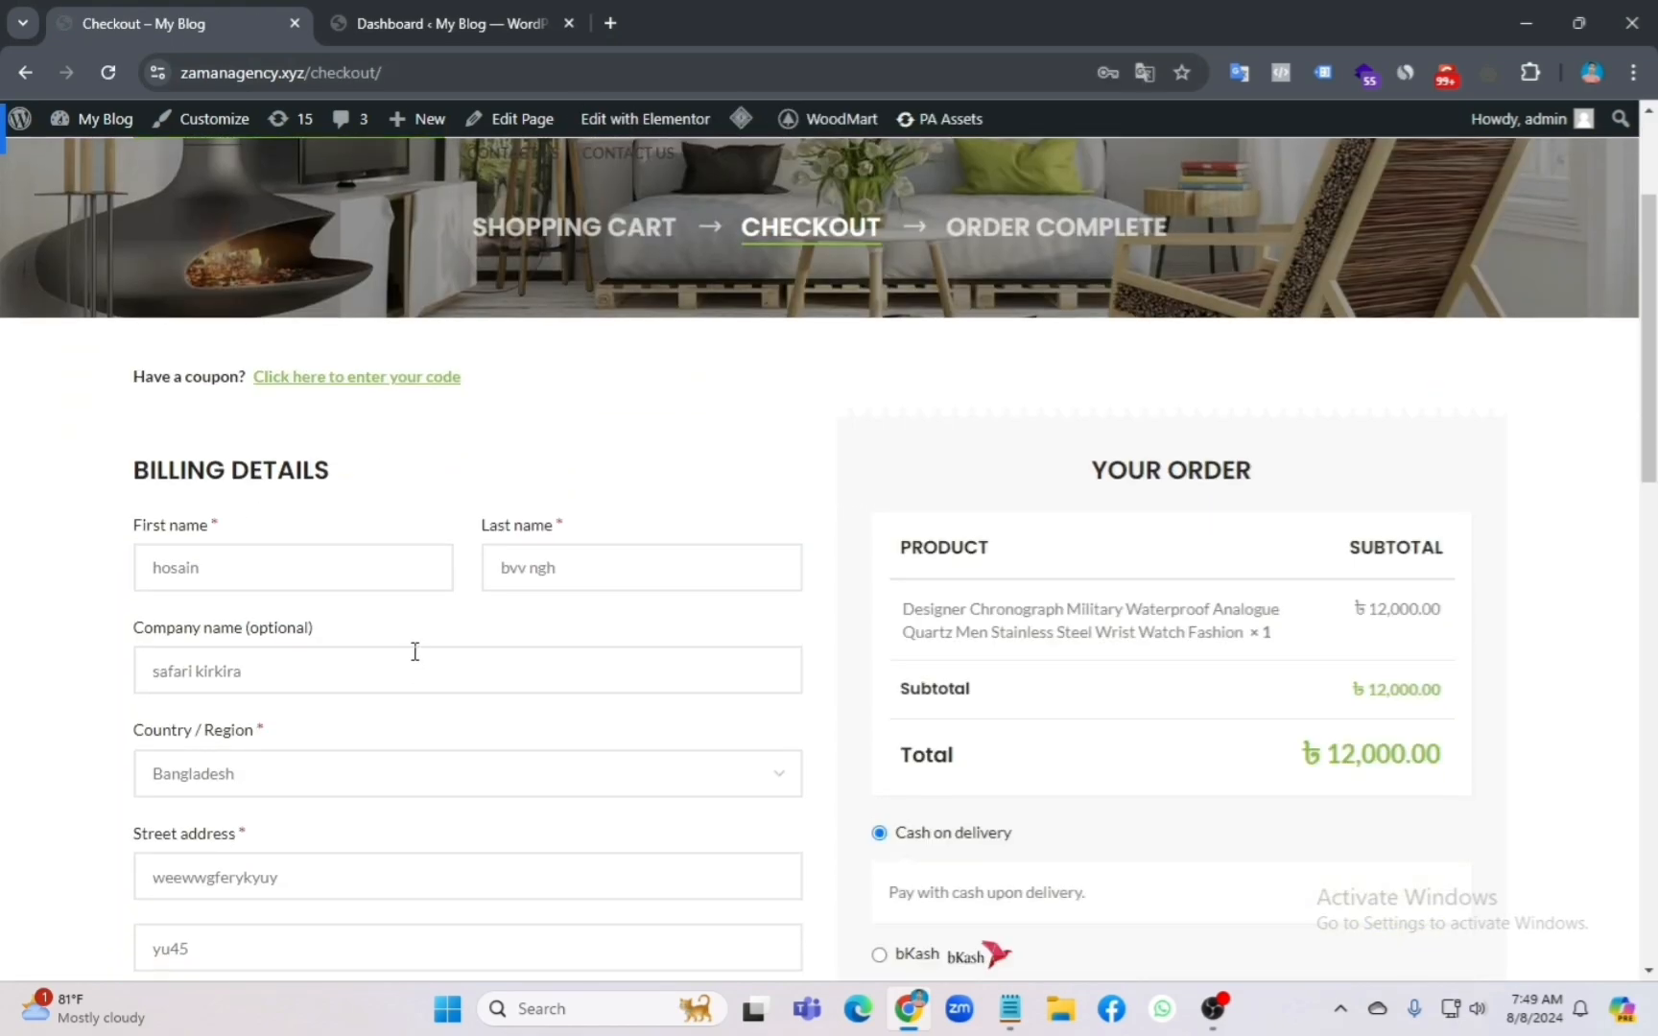
{"action": "scroll", "coordinate": [415, 652], "scroll_direction": "down", "scroll_amount": 2}
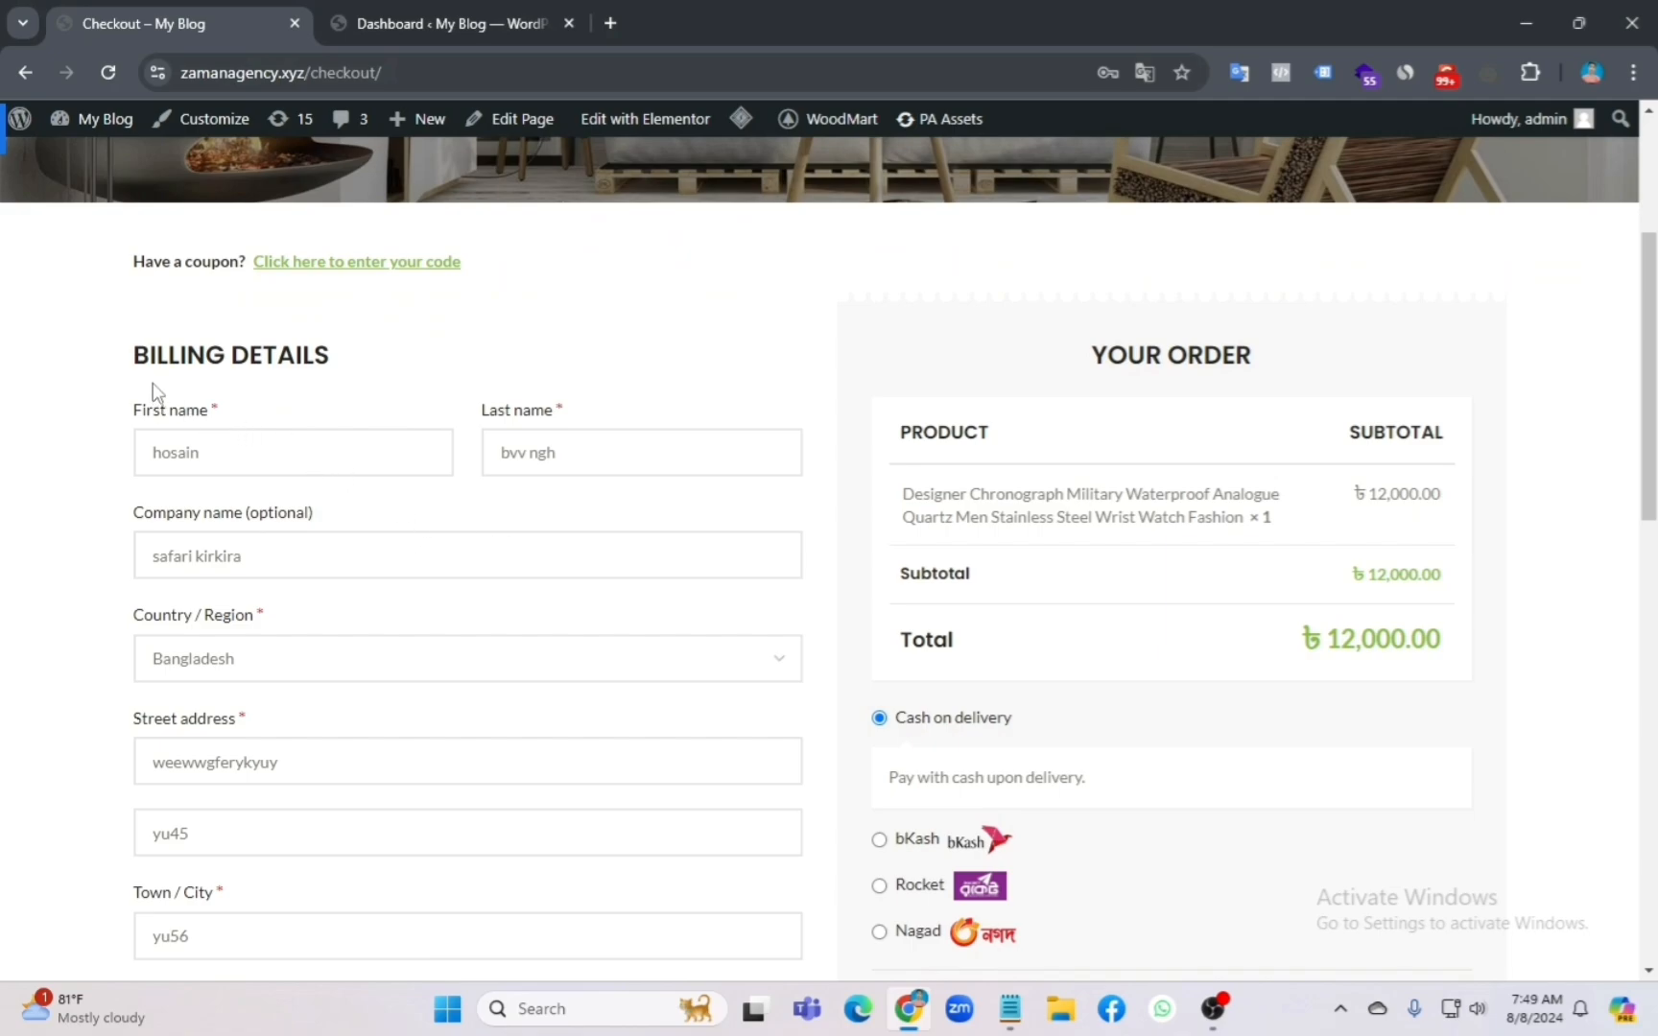
Step: Examine the checkout's Billing Details fields, from names, country and street address through district, postcode, phone and e-mail to the order notes
{"action": "left_click_drag", "start_coordinate": [133, 357], "coordinate": [369, 362]}
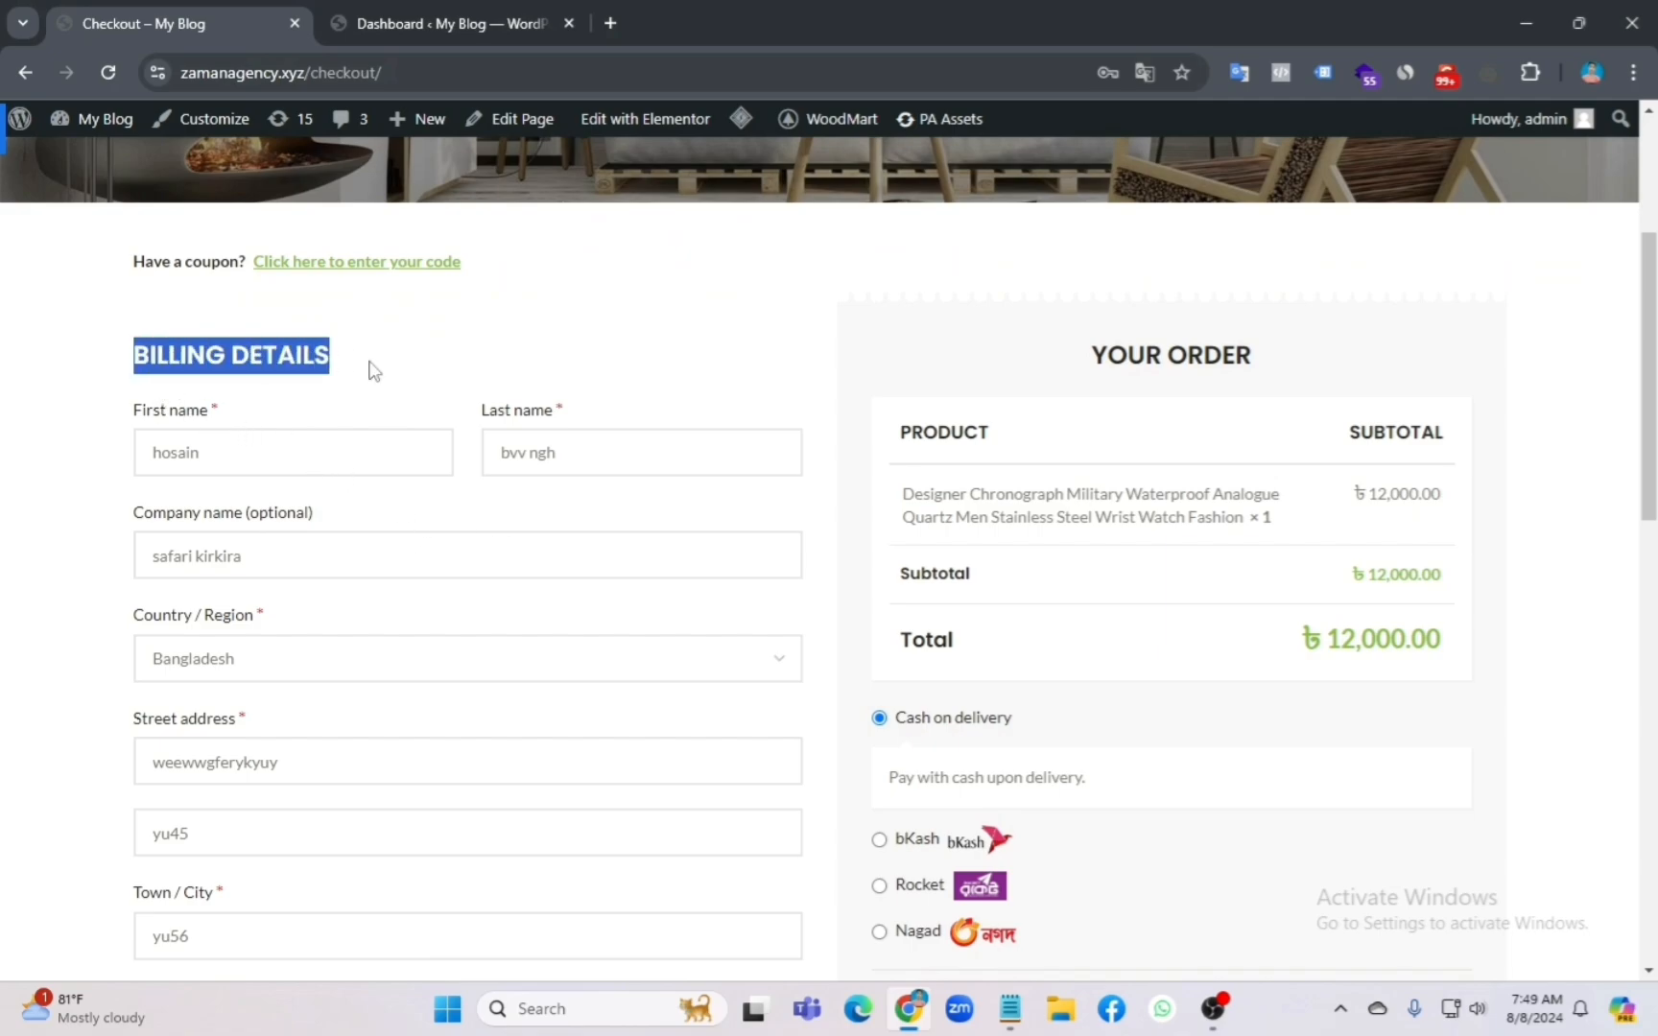
{"action": "left_click", "coordinate": [561, 335]}
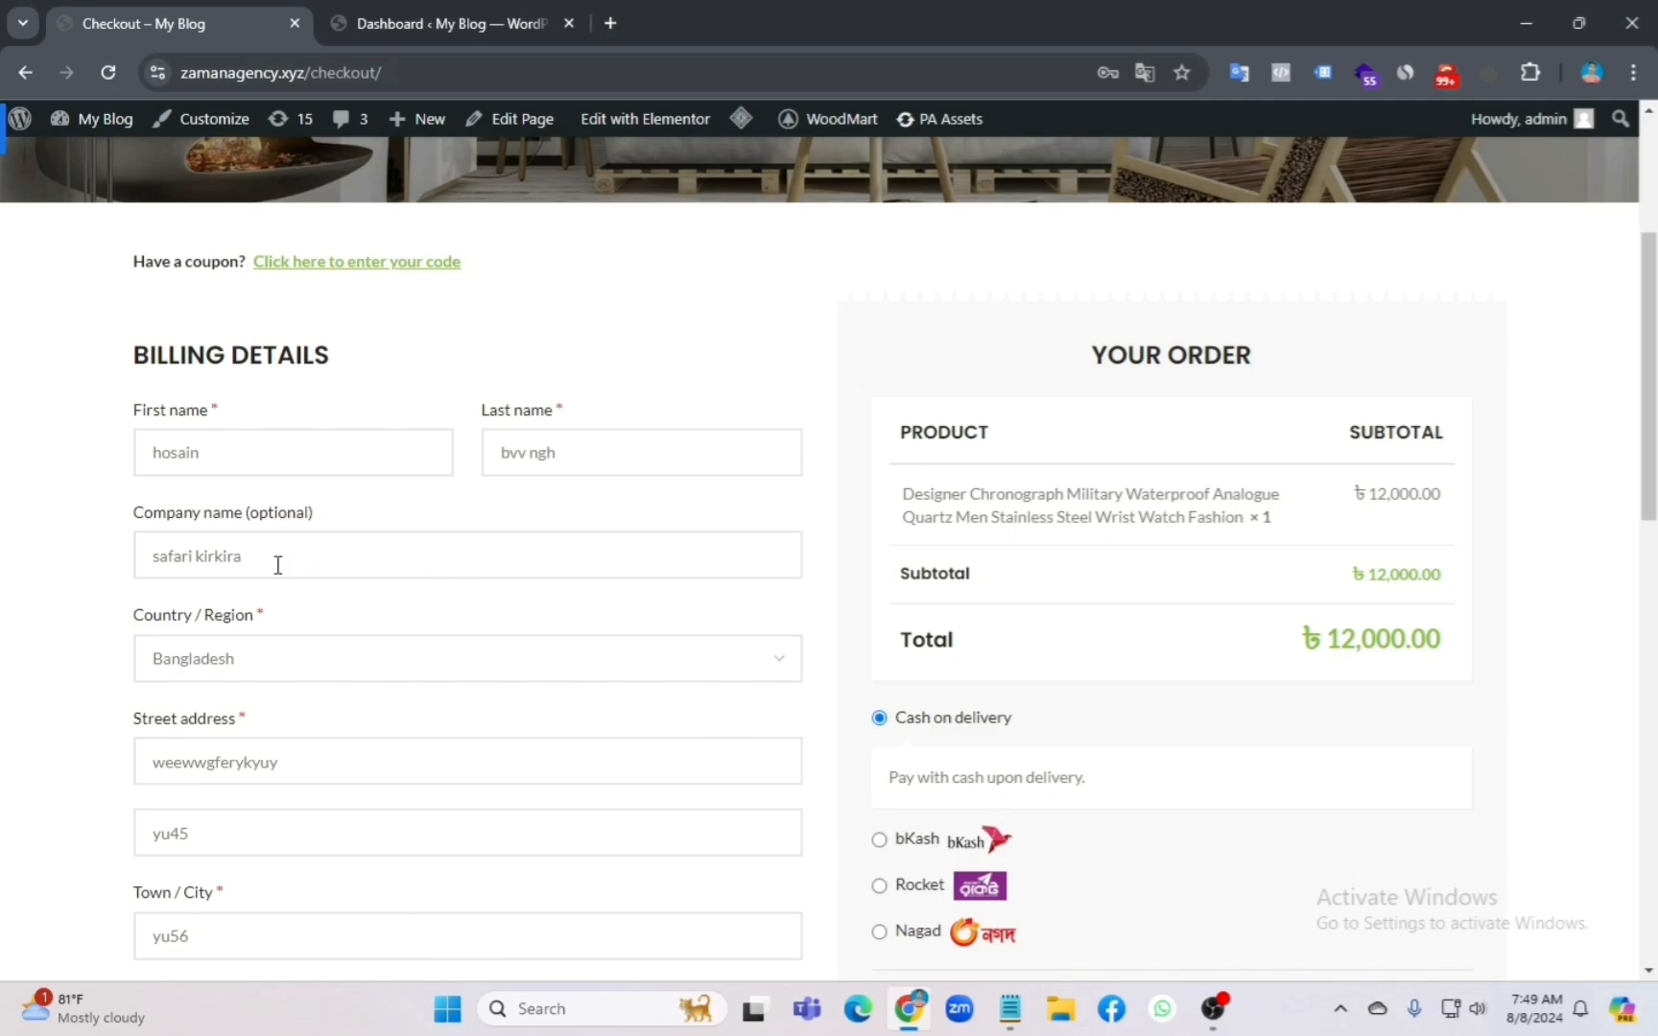
{"action": "left_click", "coordinate": [336, 671]}
{"action": "left_click", "coordinate": [353, 669]}
{"action": "scroll", "coordinate": [352, 669], "scroll_direction": "down", "scroll_amount": 1}
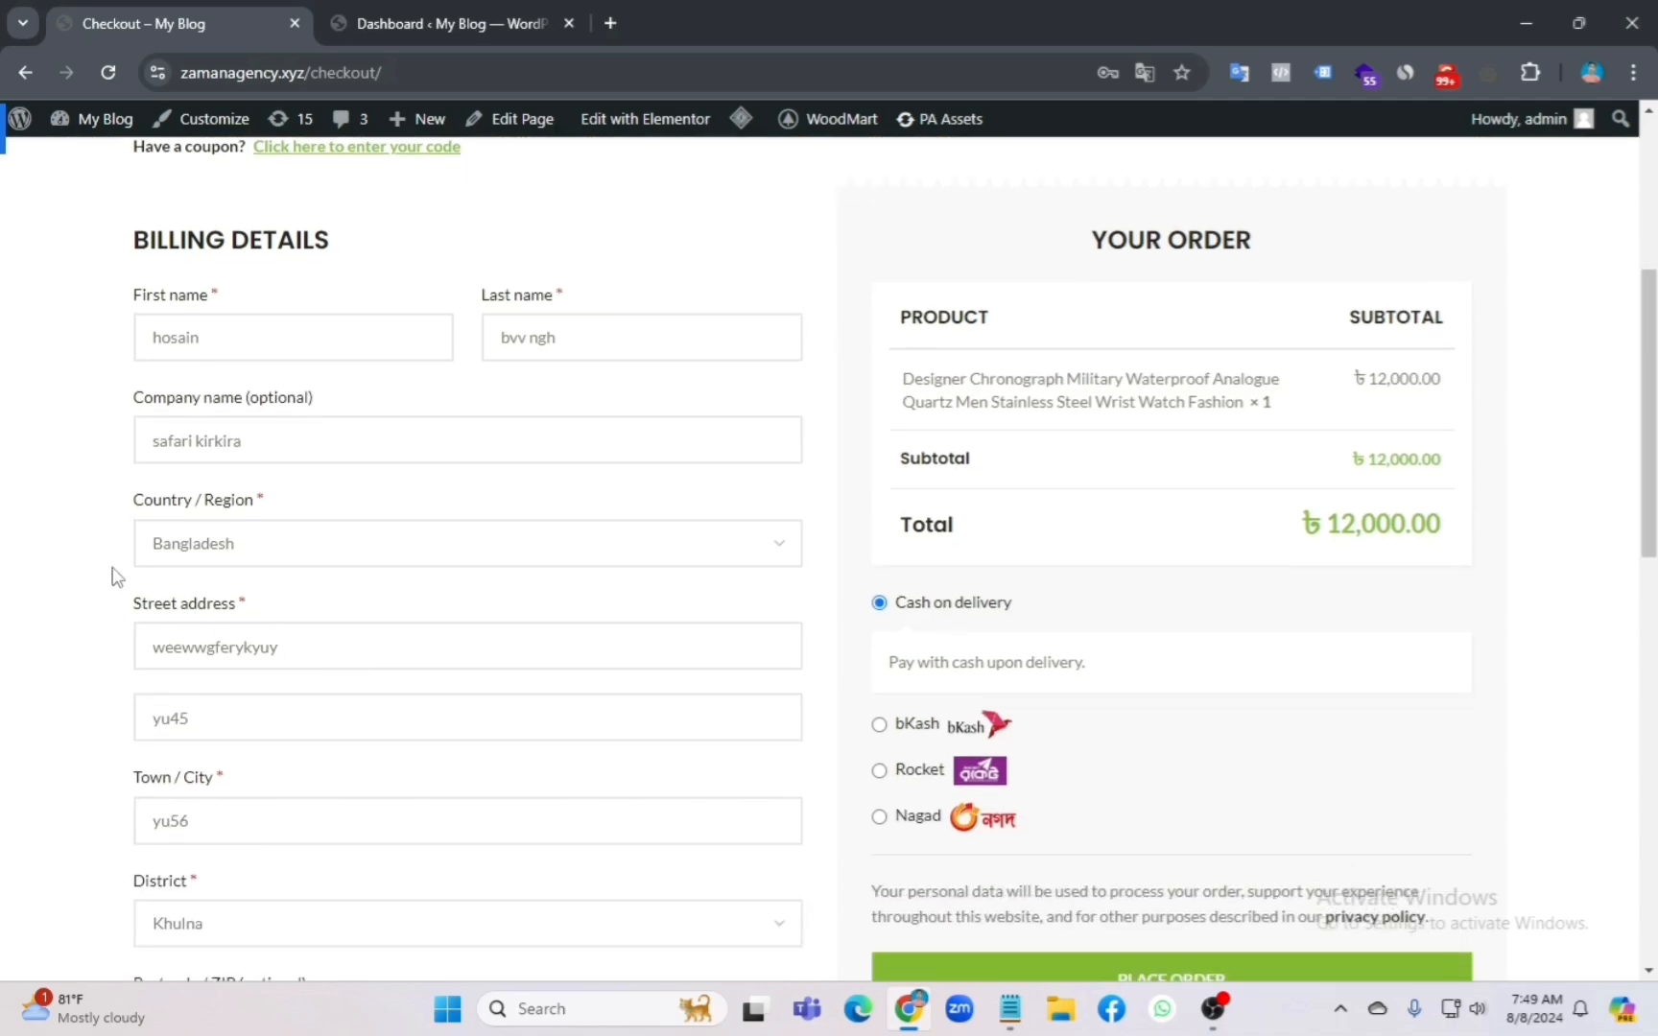
{"action": "left_click", "coordinate": [344, 652]}
{"action": "left_click", "coordinate": [193, 722]}
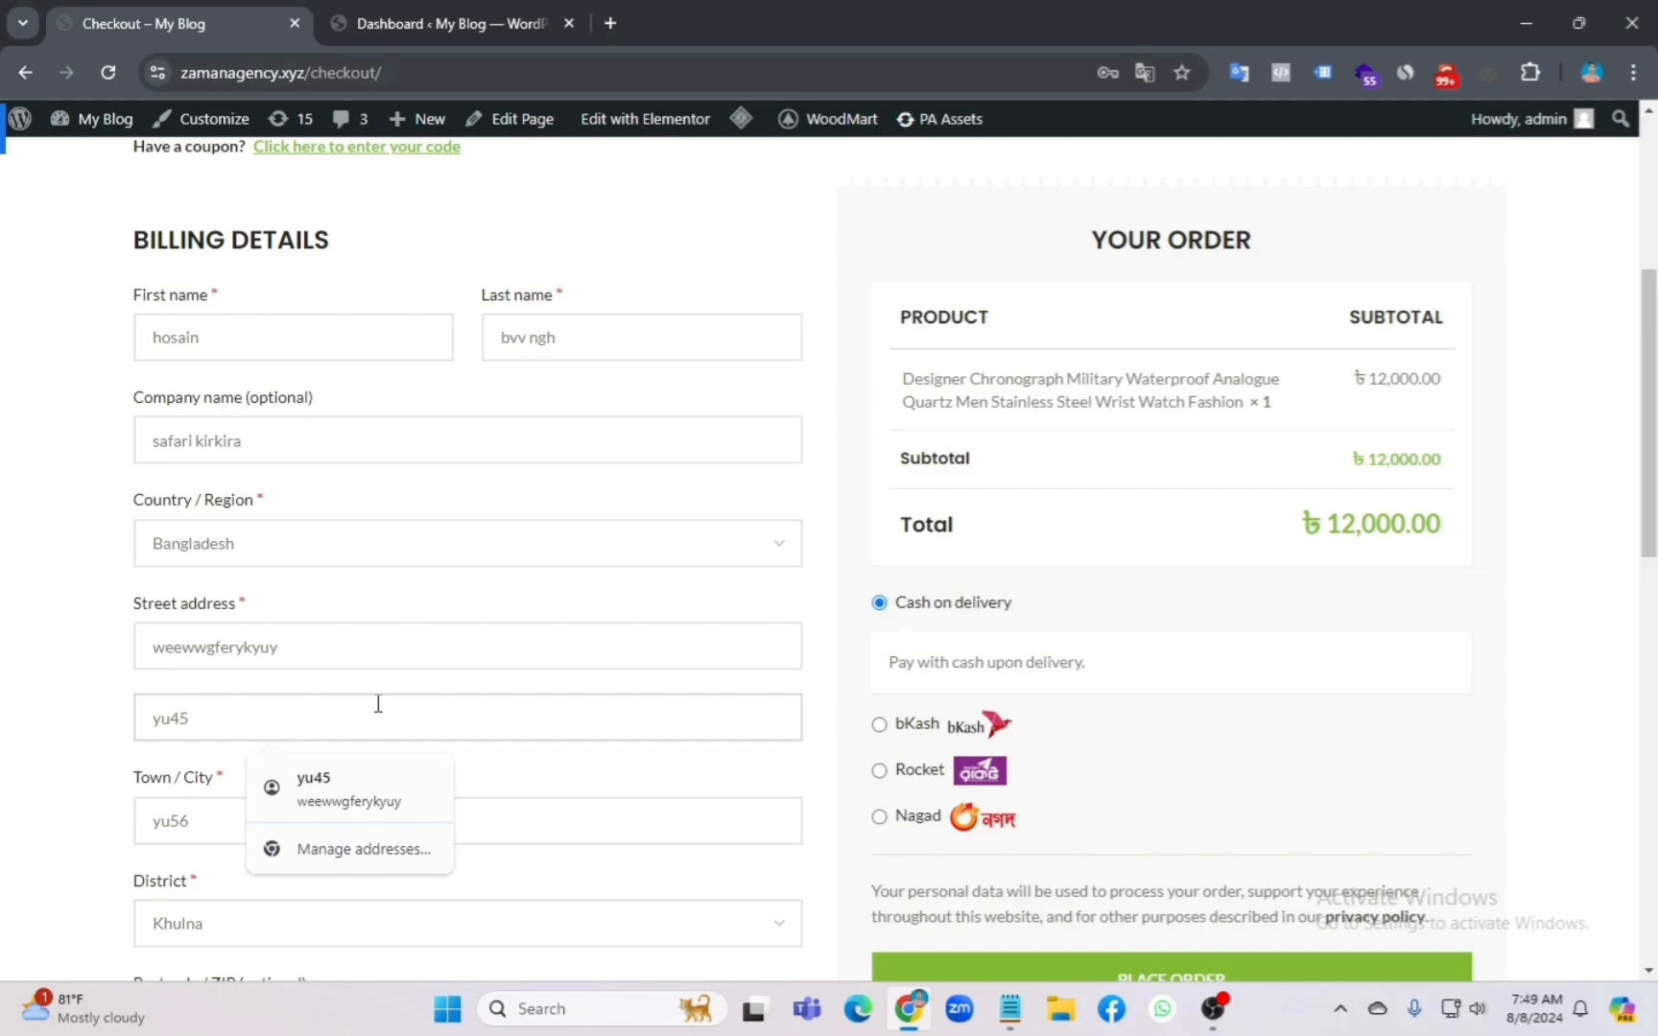
{"action": "scroll", "coordinate": [378, 703], "scroll_direction": "down", "scroll_amount": 3}
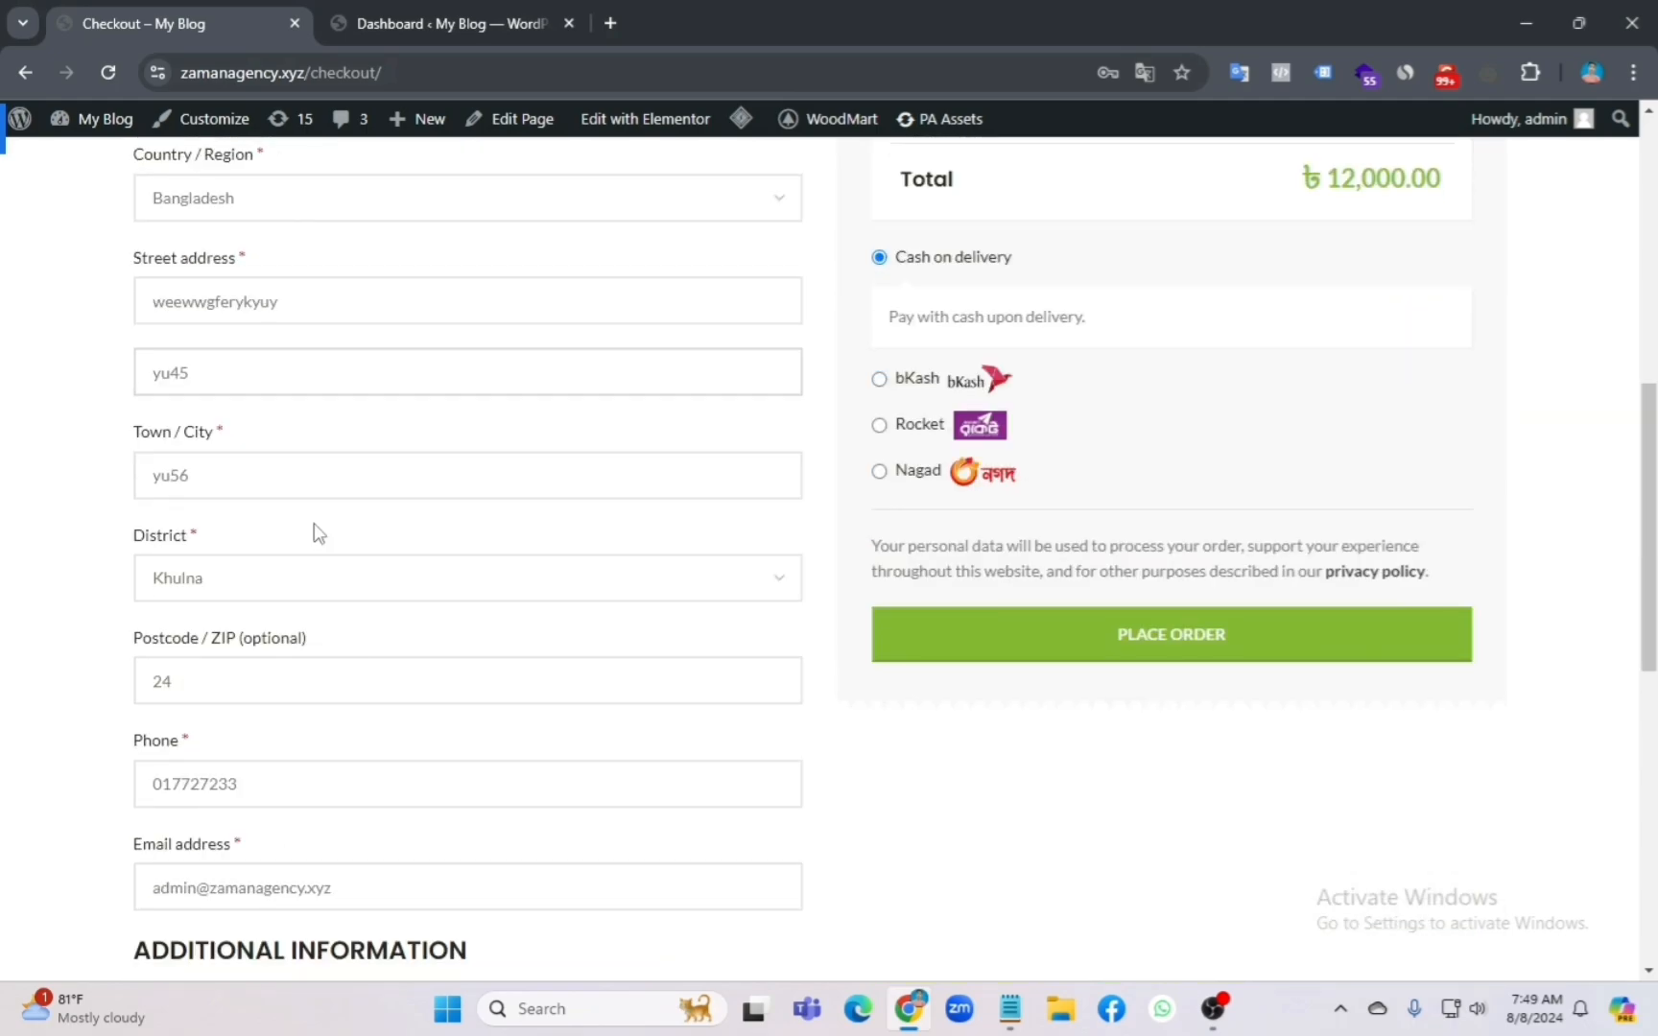
{"action": "left_click", "coordinate": [295, 461]}
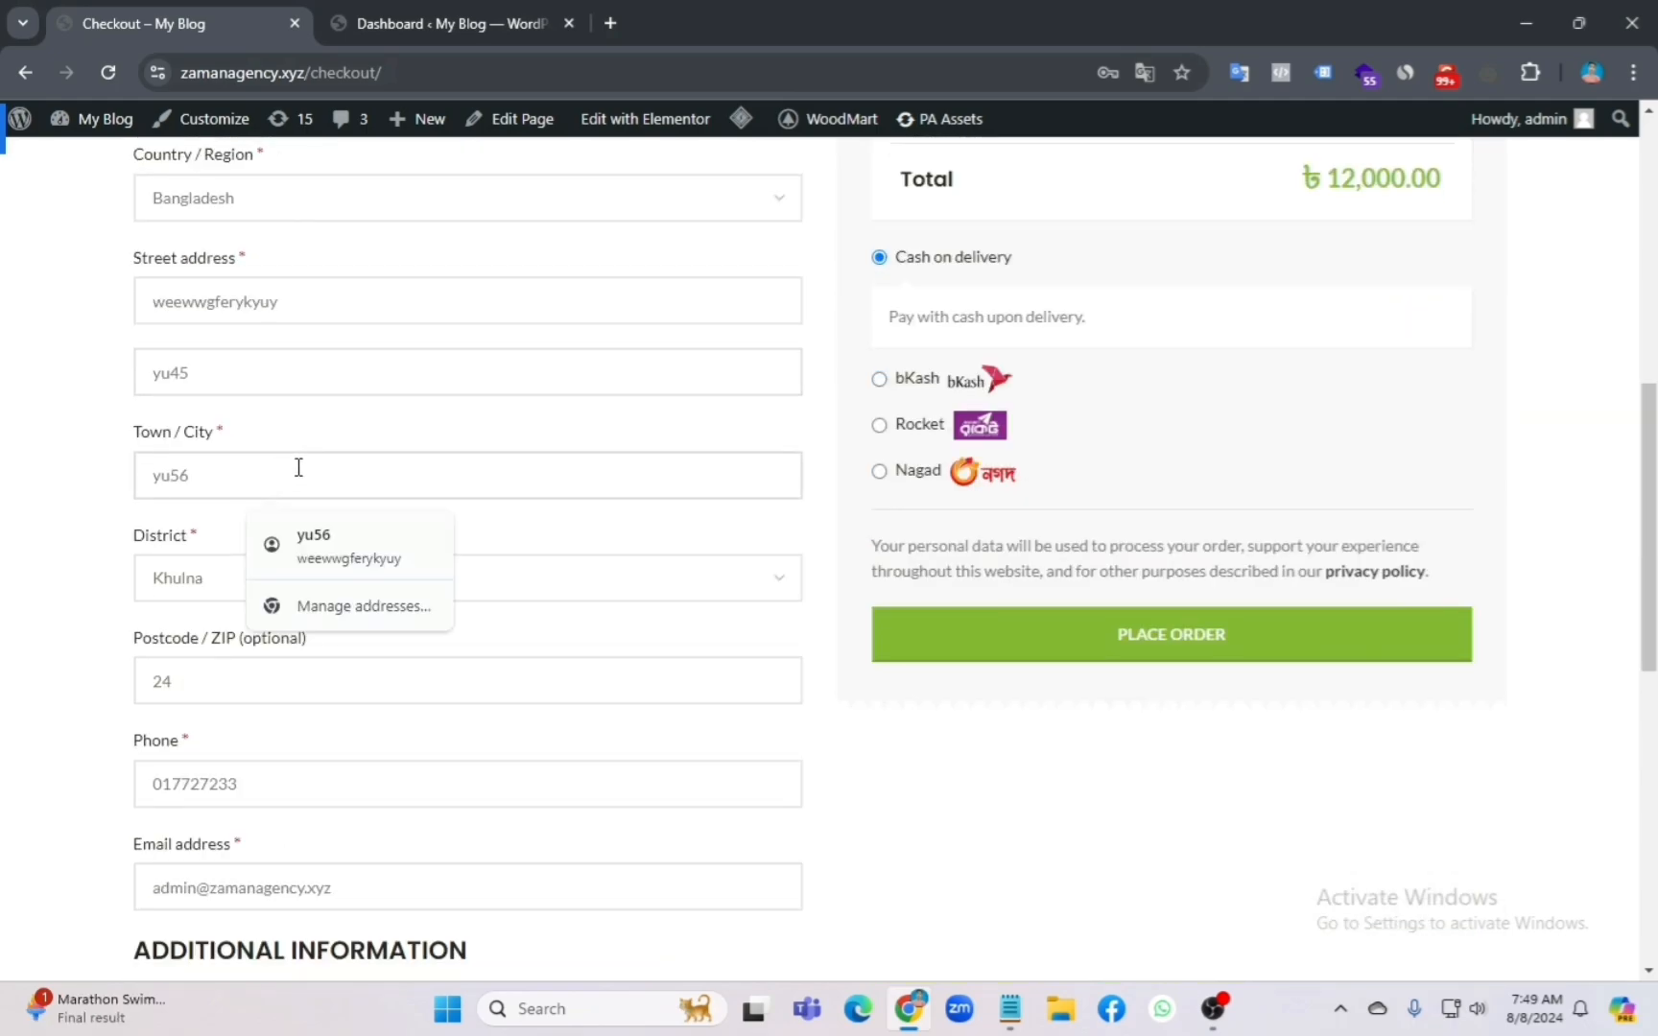
{"action": "left_click", "coordinate": [161, 579]}
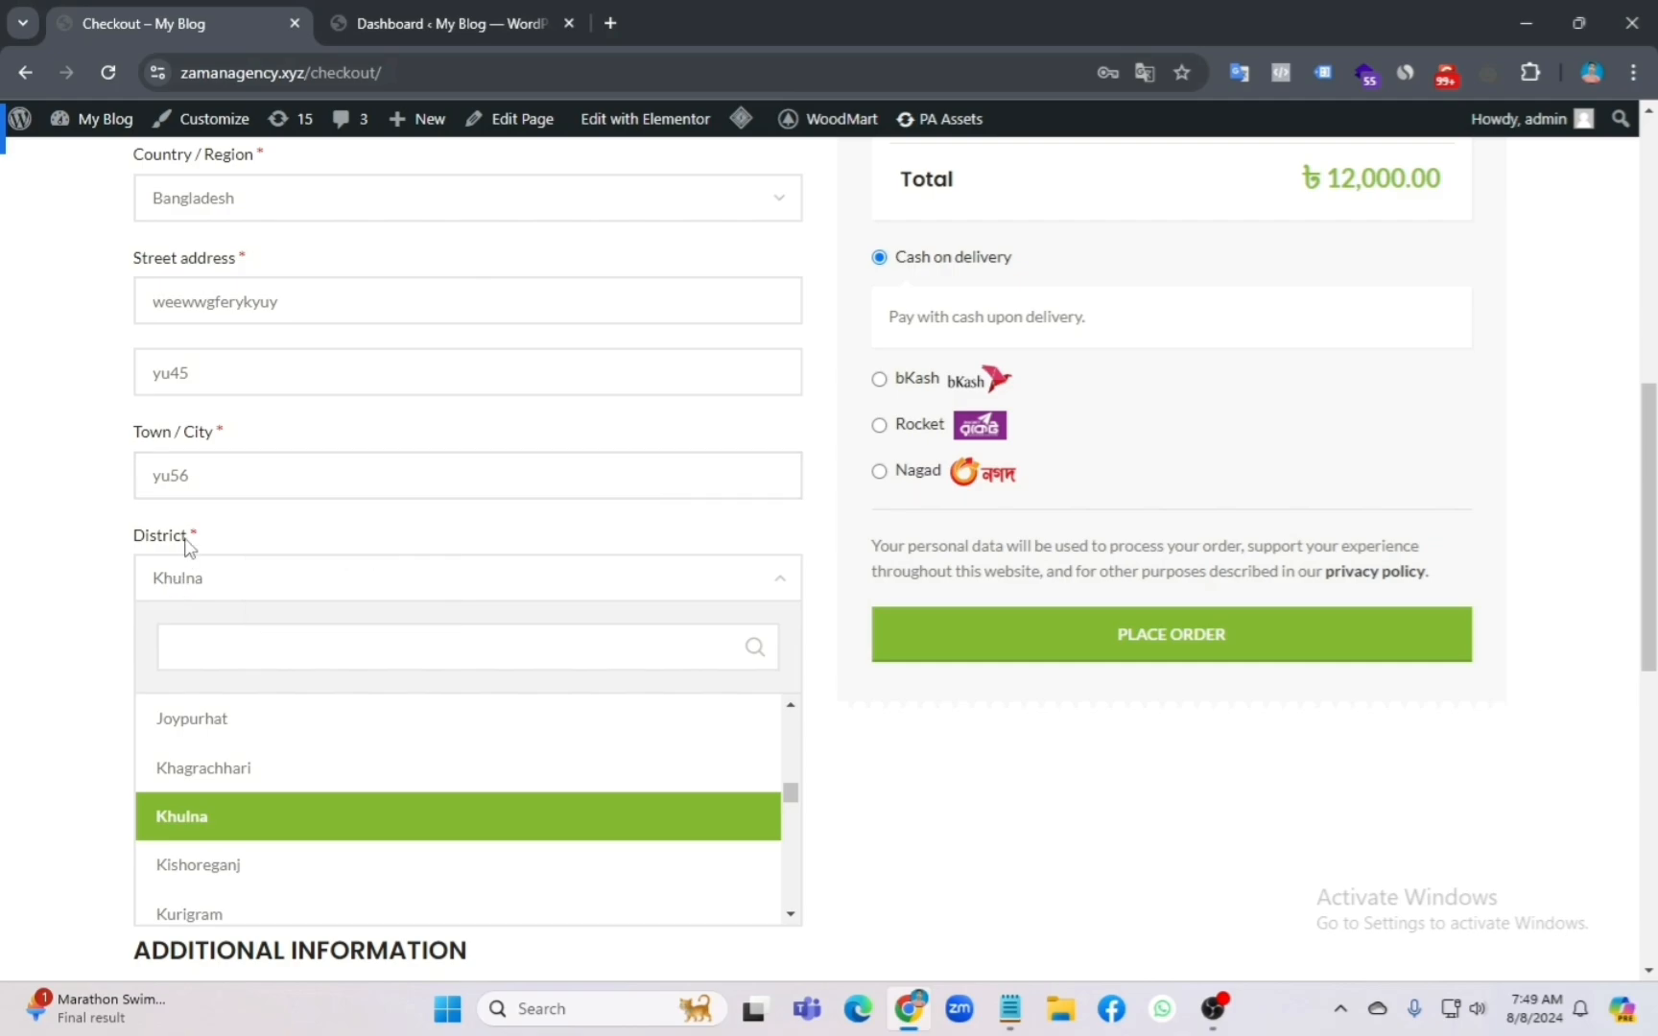
{"action": "left_click", "coordinate": [90, 493]}
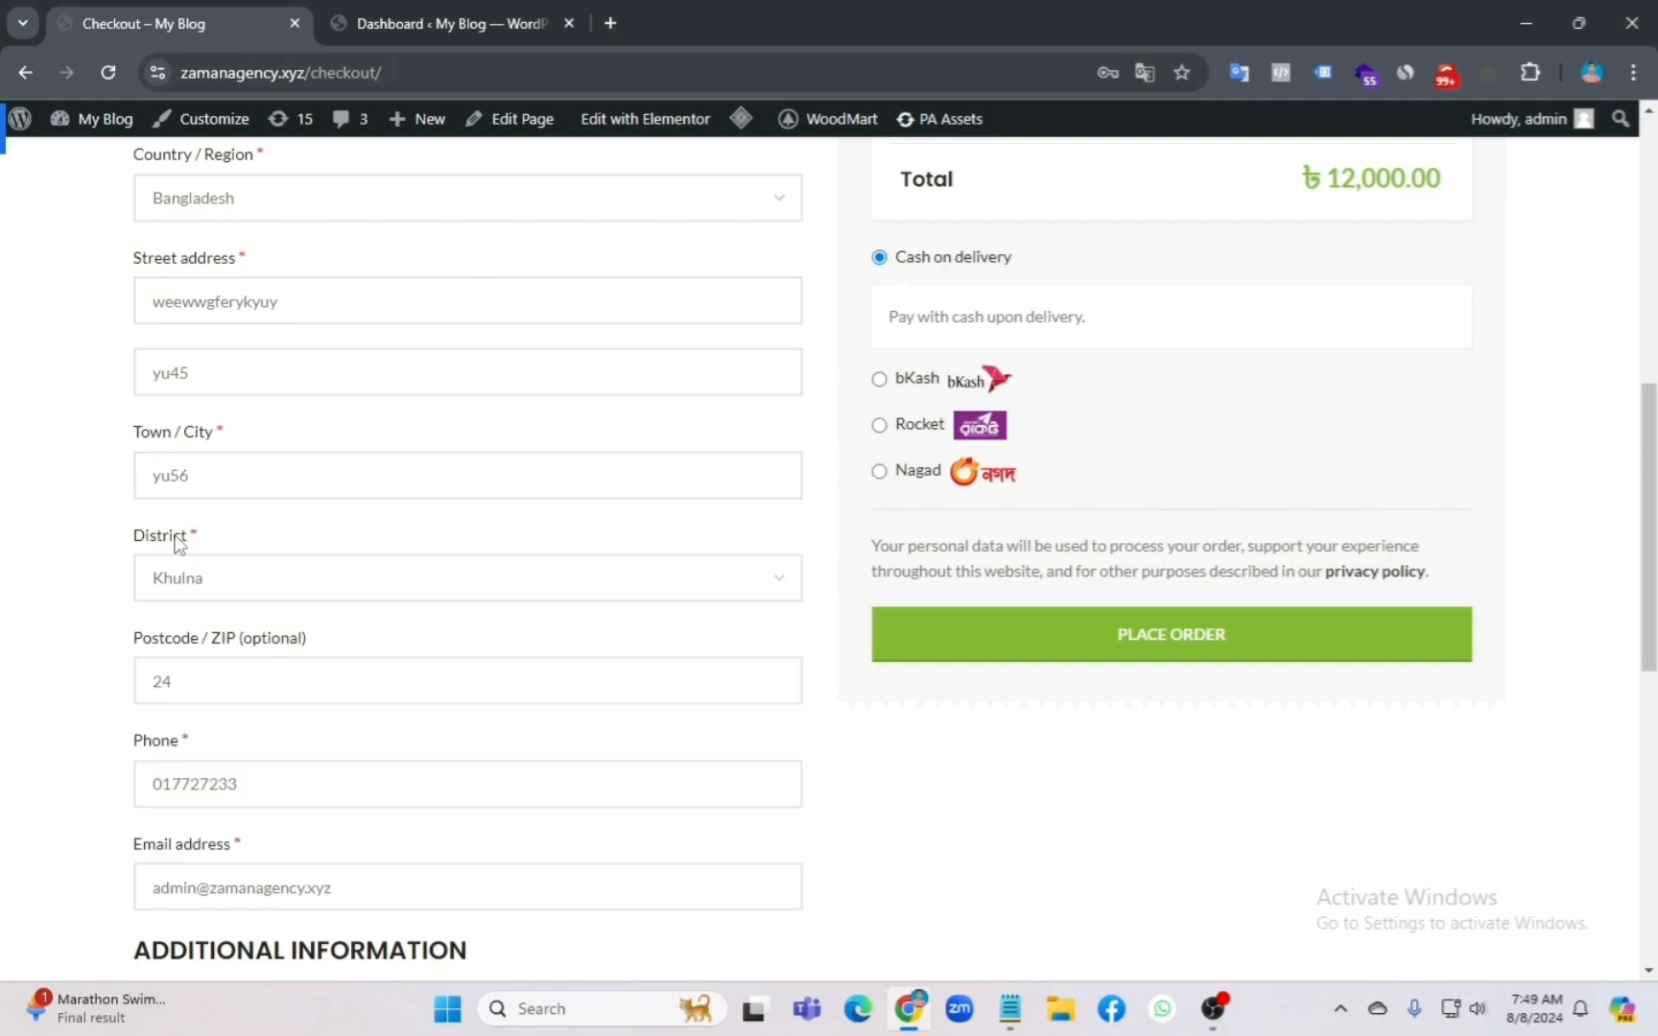
{"action": "scroll", "coordinate": [346, 603], "scroll_direction": "down", "scroll_amount": 1}
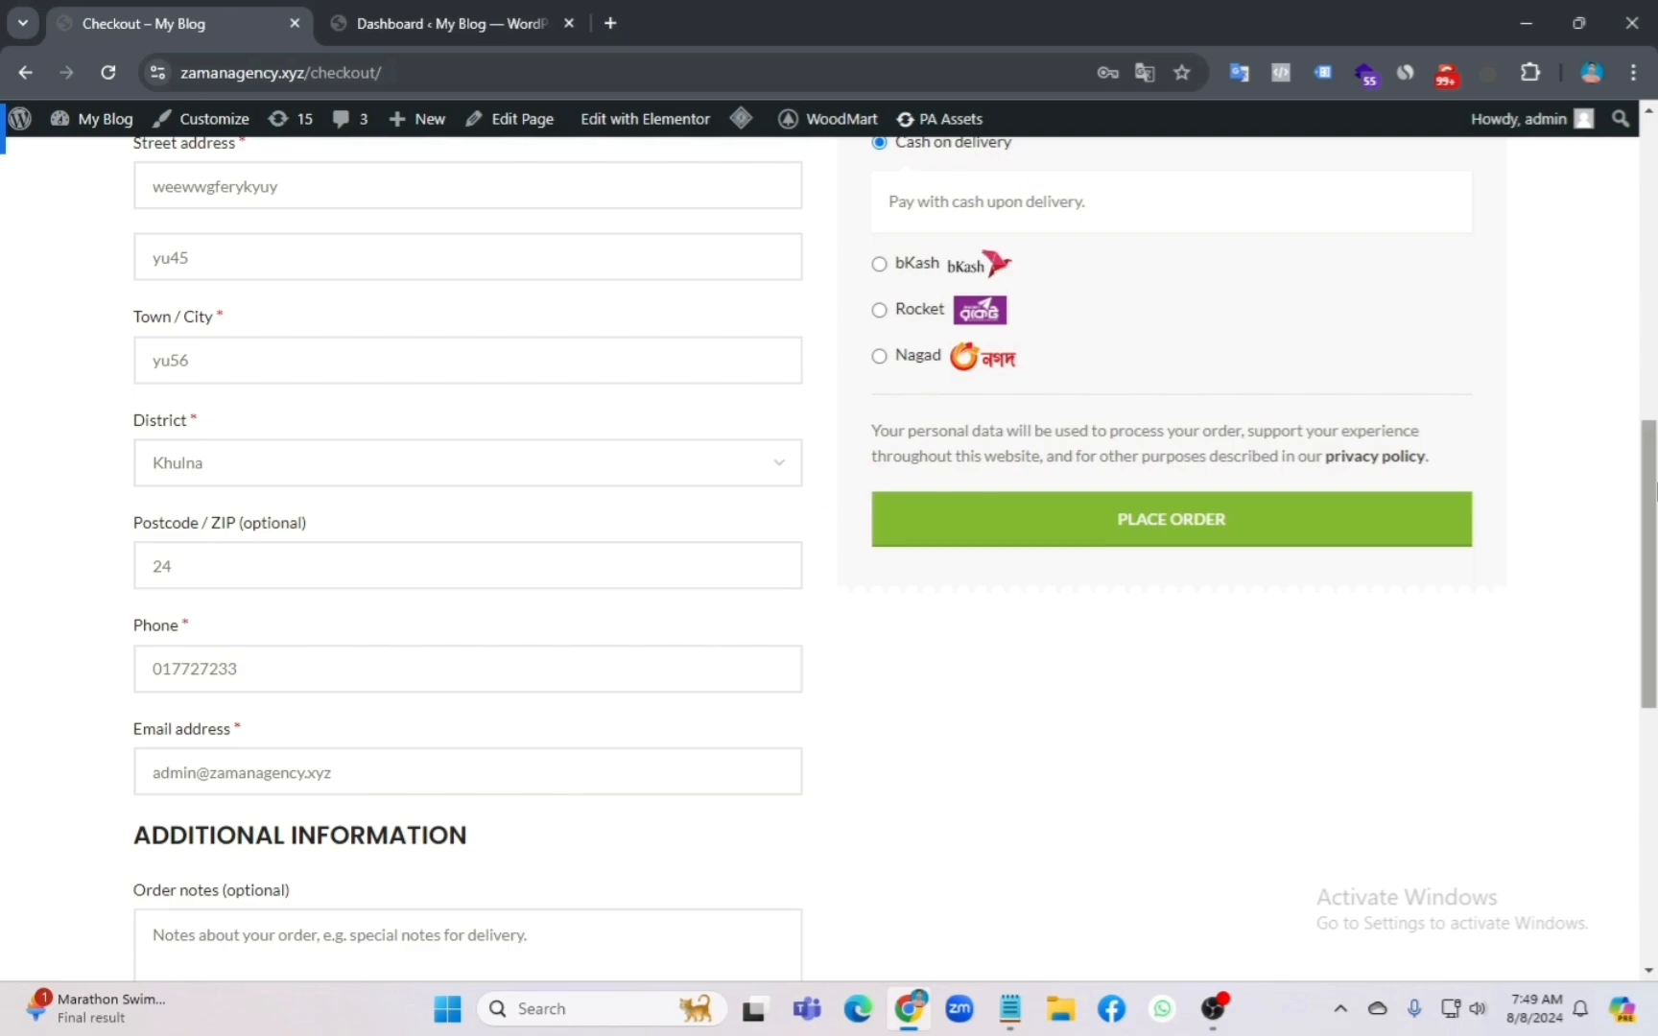
{"action": "left_click", "coordinate": [308, 562]}
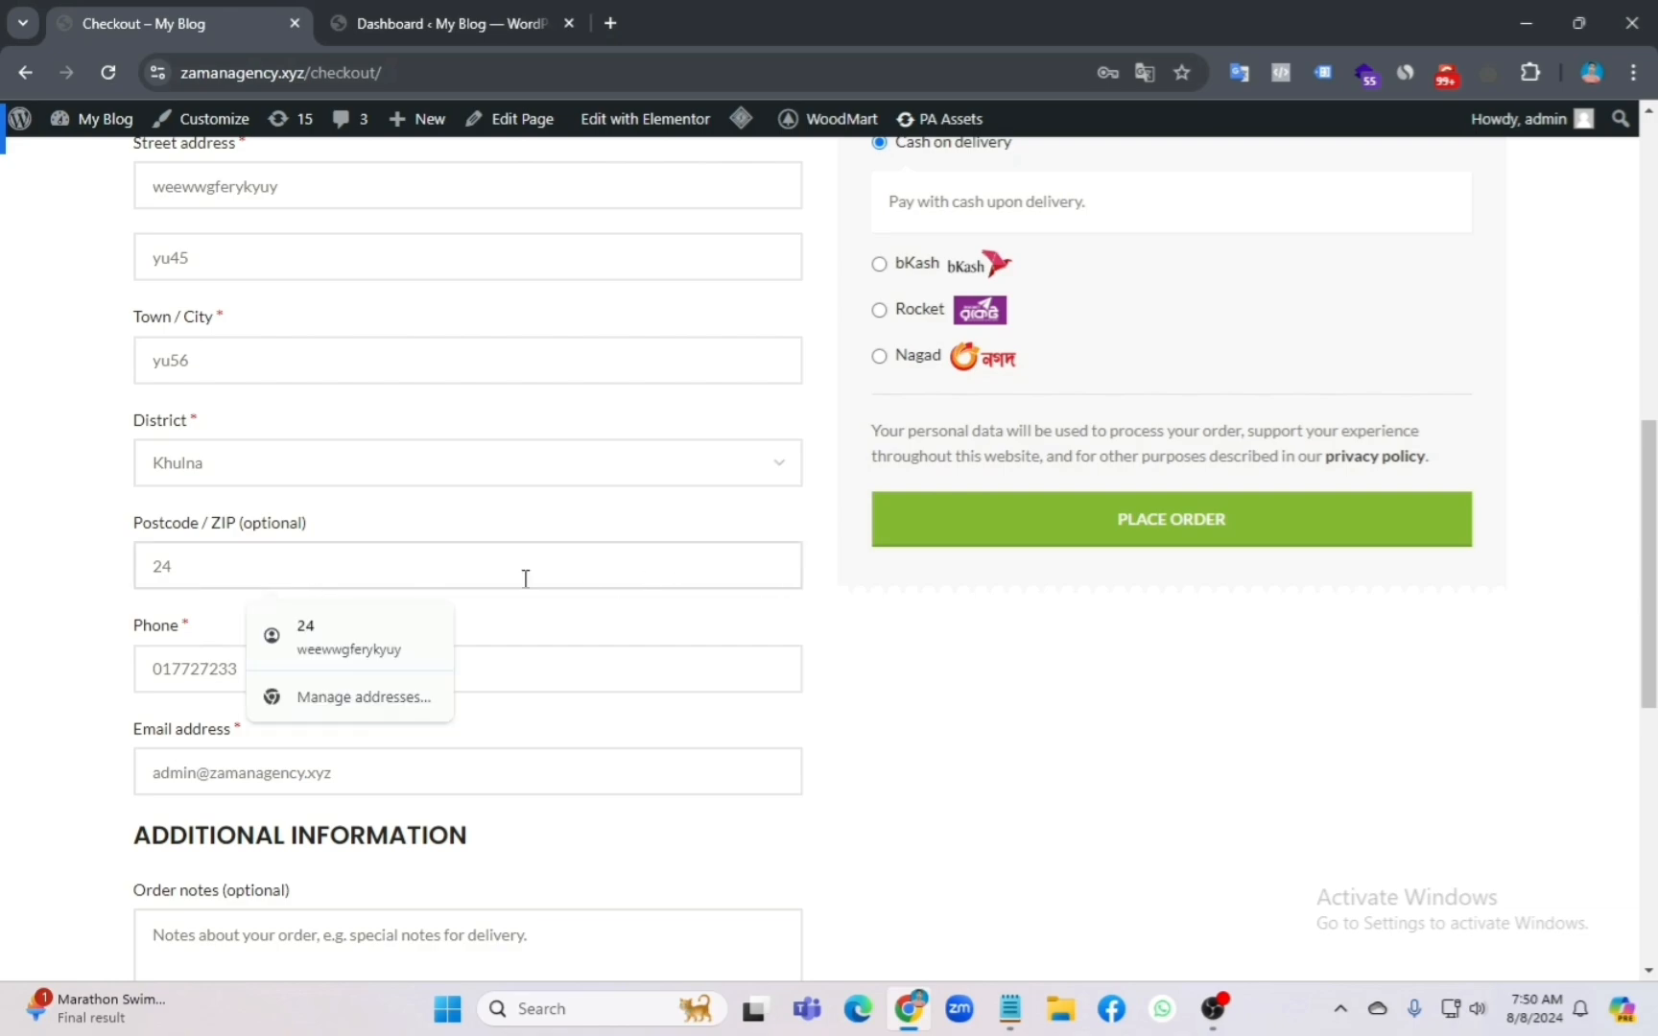
{"action": "scroll", "coordinate": [536, 637], "scroll_direction": "down", "scroll_amount": 2}
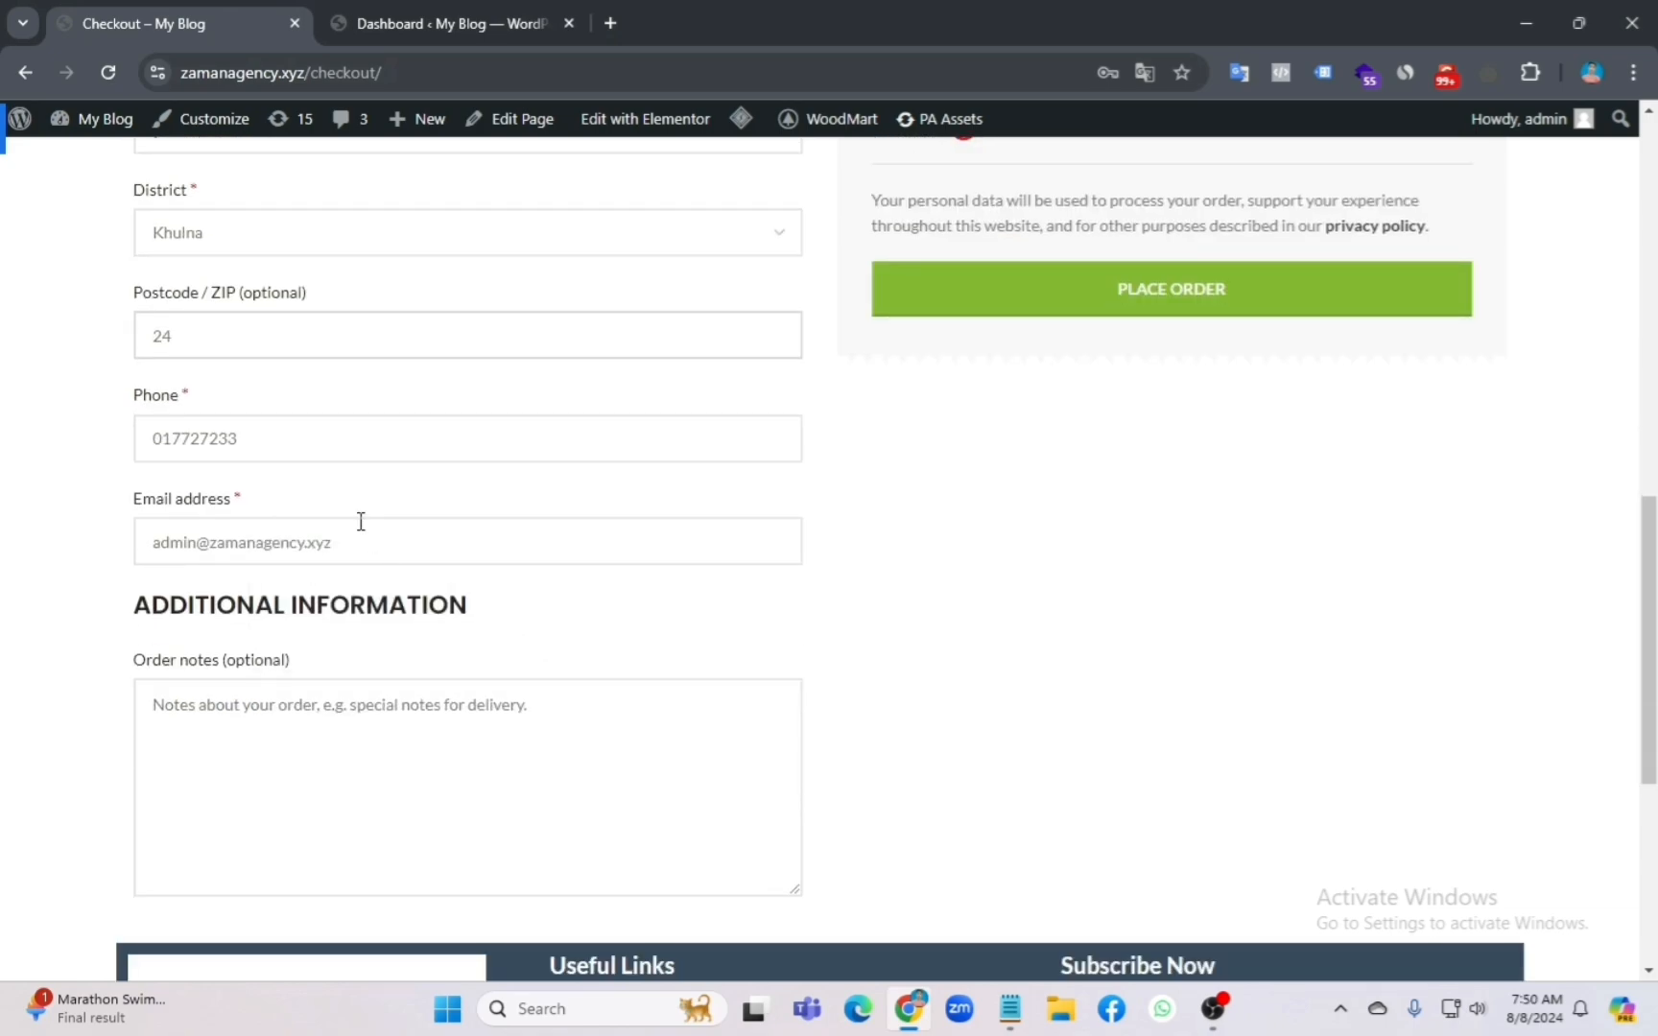
Step: Review the checkout page again from the e-mail field through the payment options to the top of Billing Details and Your Order
{"action": "left_click", "coordinate": [325, 543]}
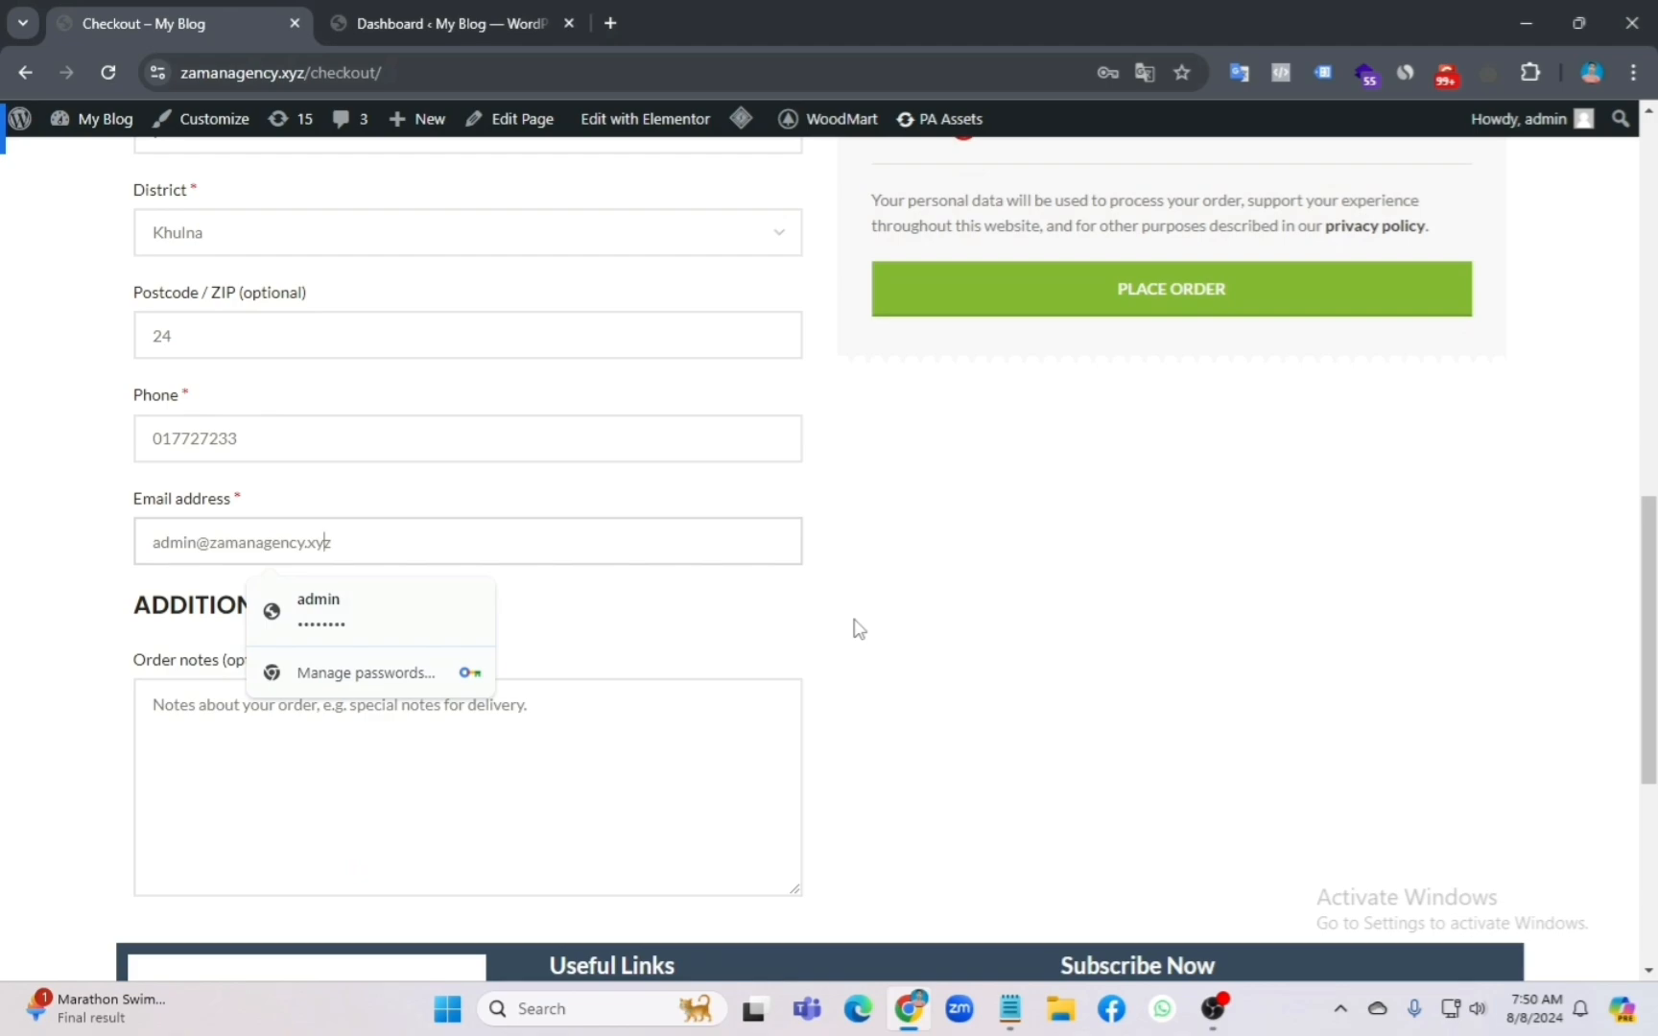
{"action": "scroll", "coordinate": [863, 635], "scroll_direction": "up", "scroll_amount": 2}
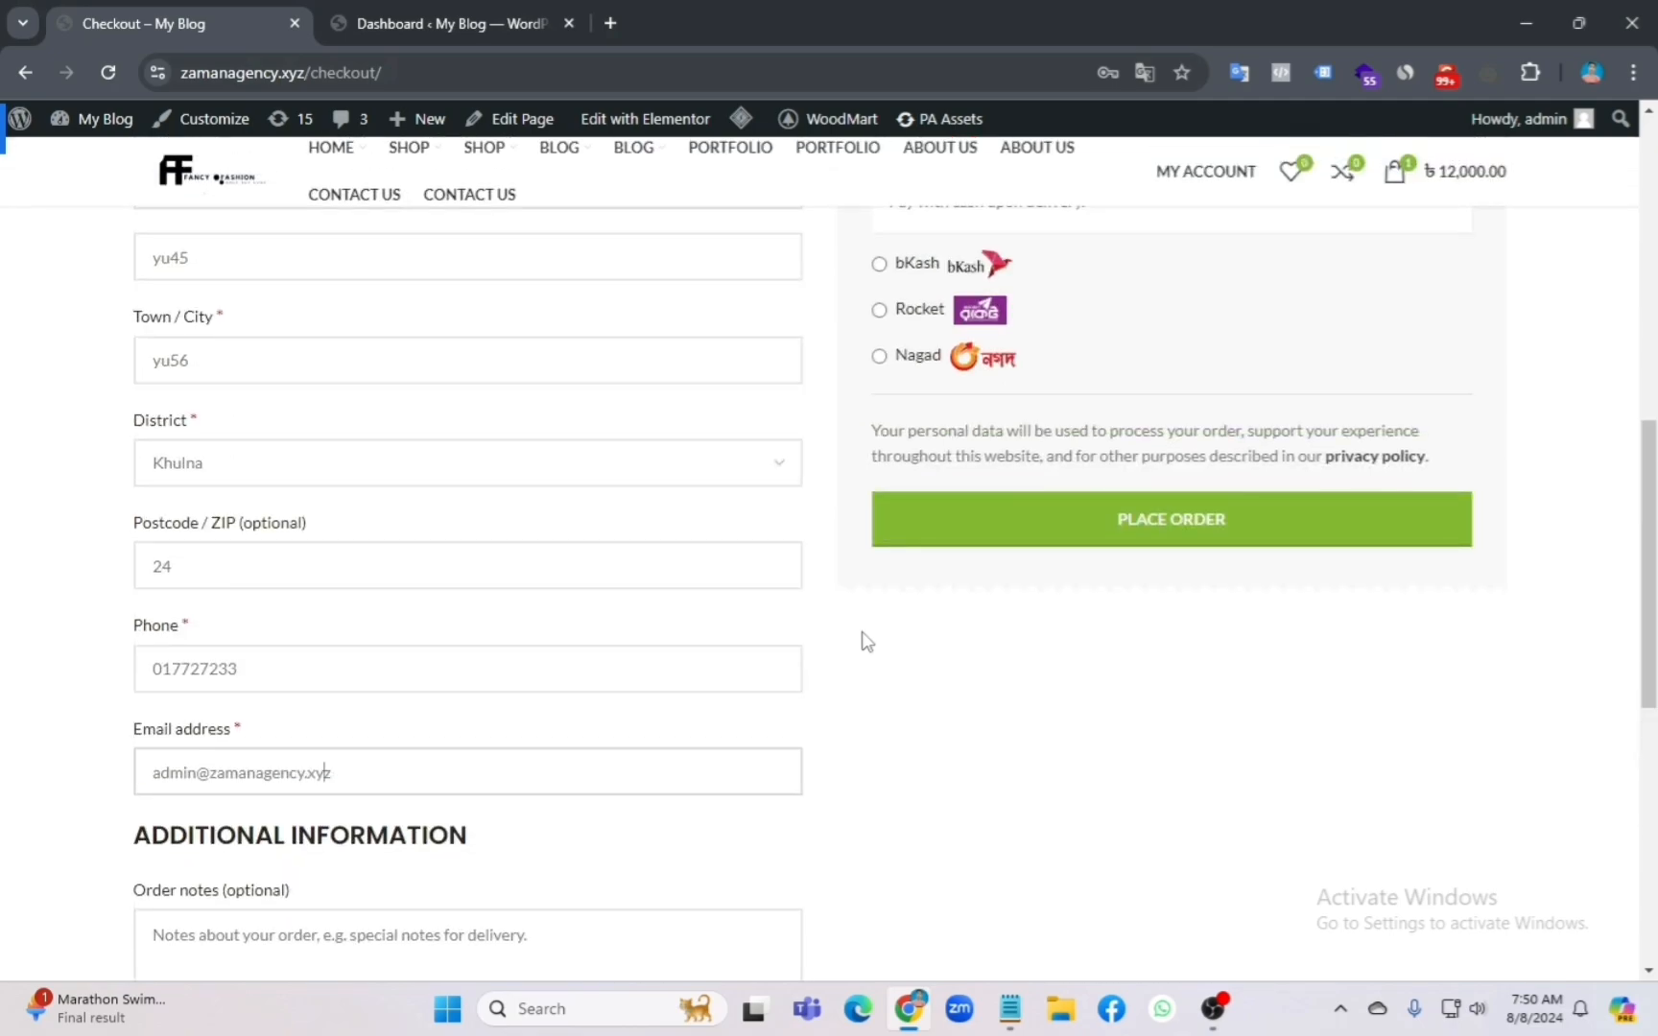
{"action": "scroll", "coordinate": [873, 656], "scroll_direction": "up", "scroll_amount": 3}
{"action": "scroll", "coordinate": [877, 656], "scroll_direction": "up", "scroll_amount": 3}
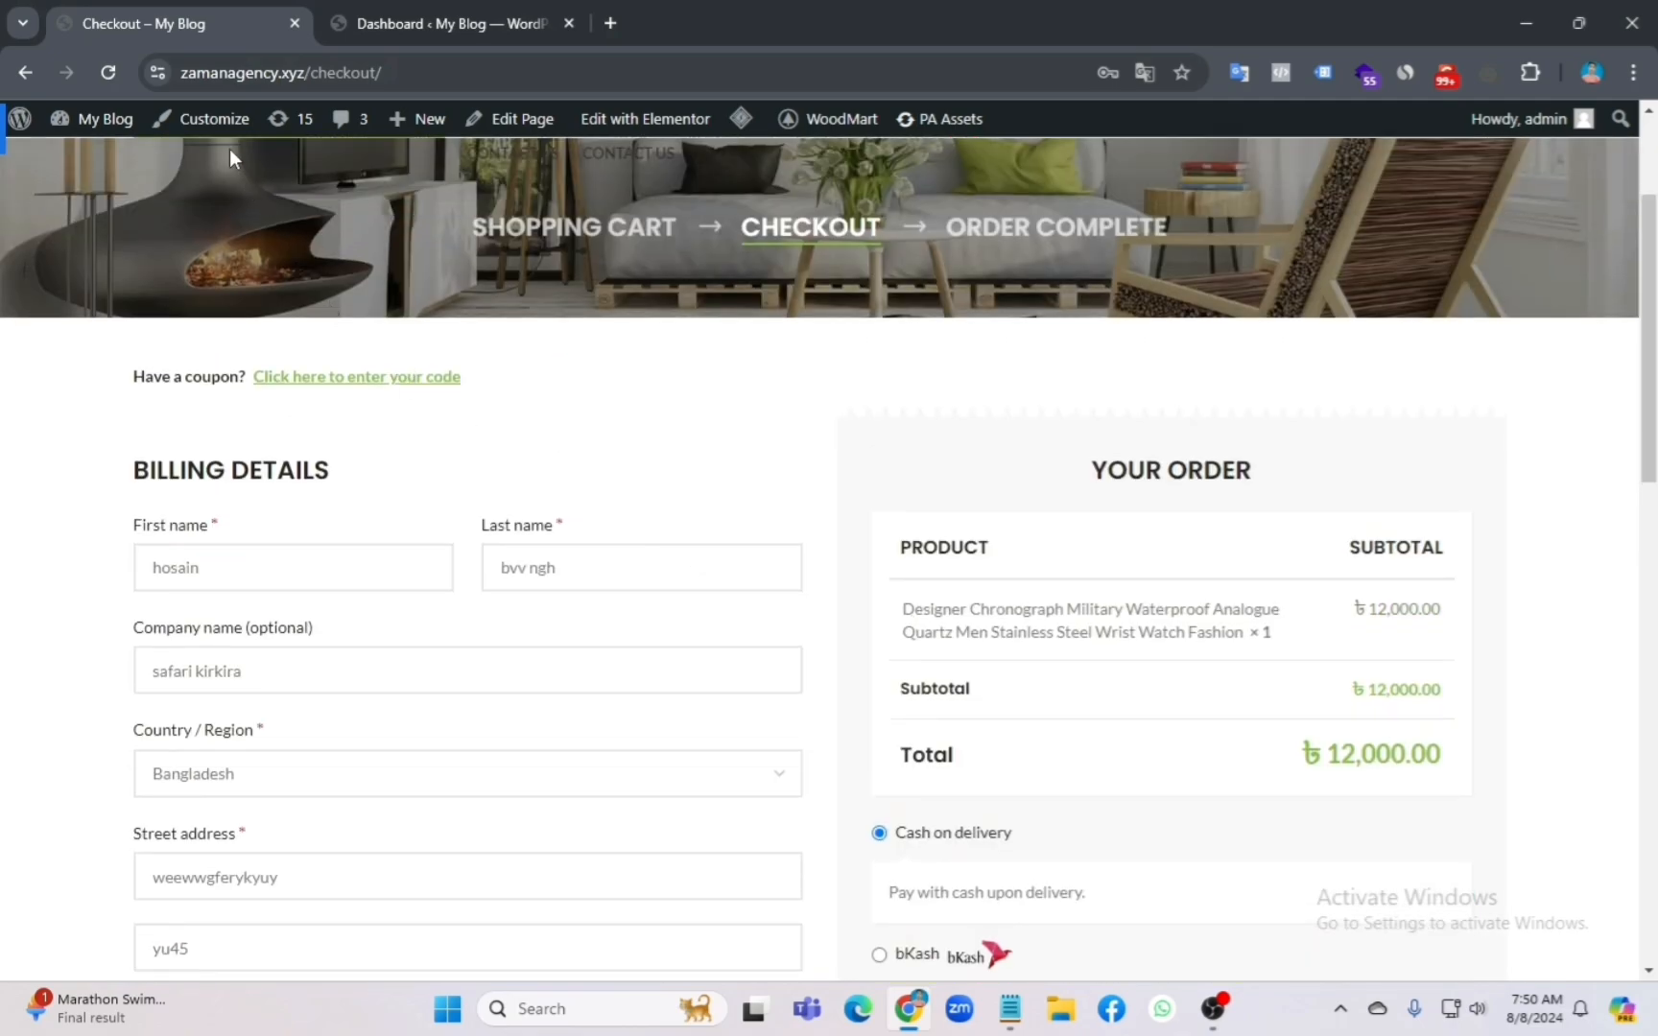
{"action": "scroll", "coordinate": [999, 730], "scroll_direction": "up", "scroll_amount": 2}
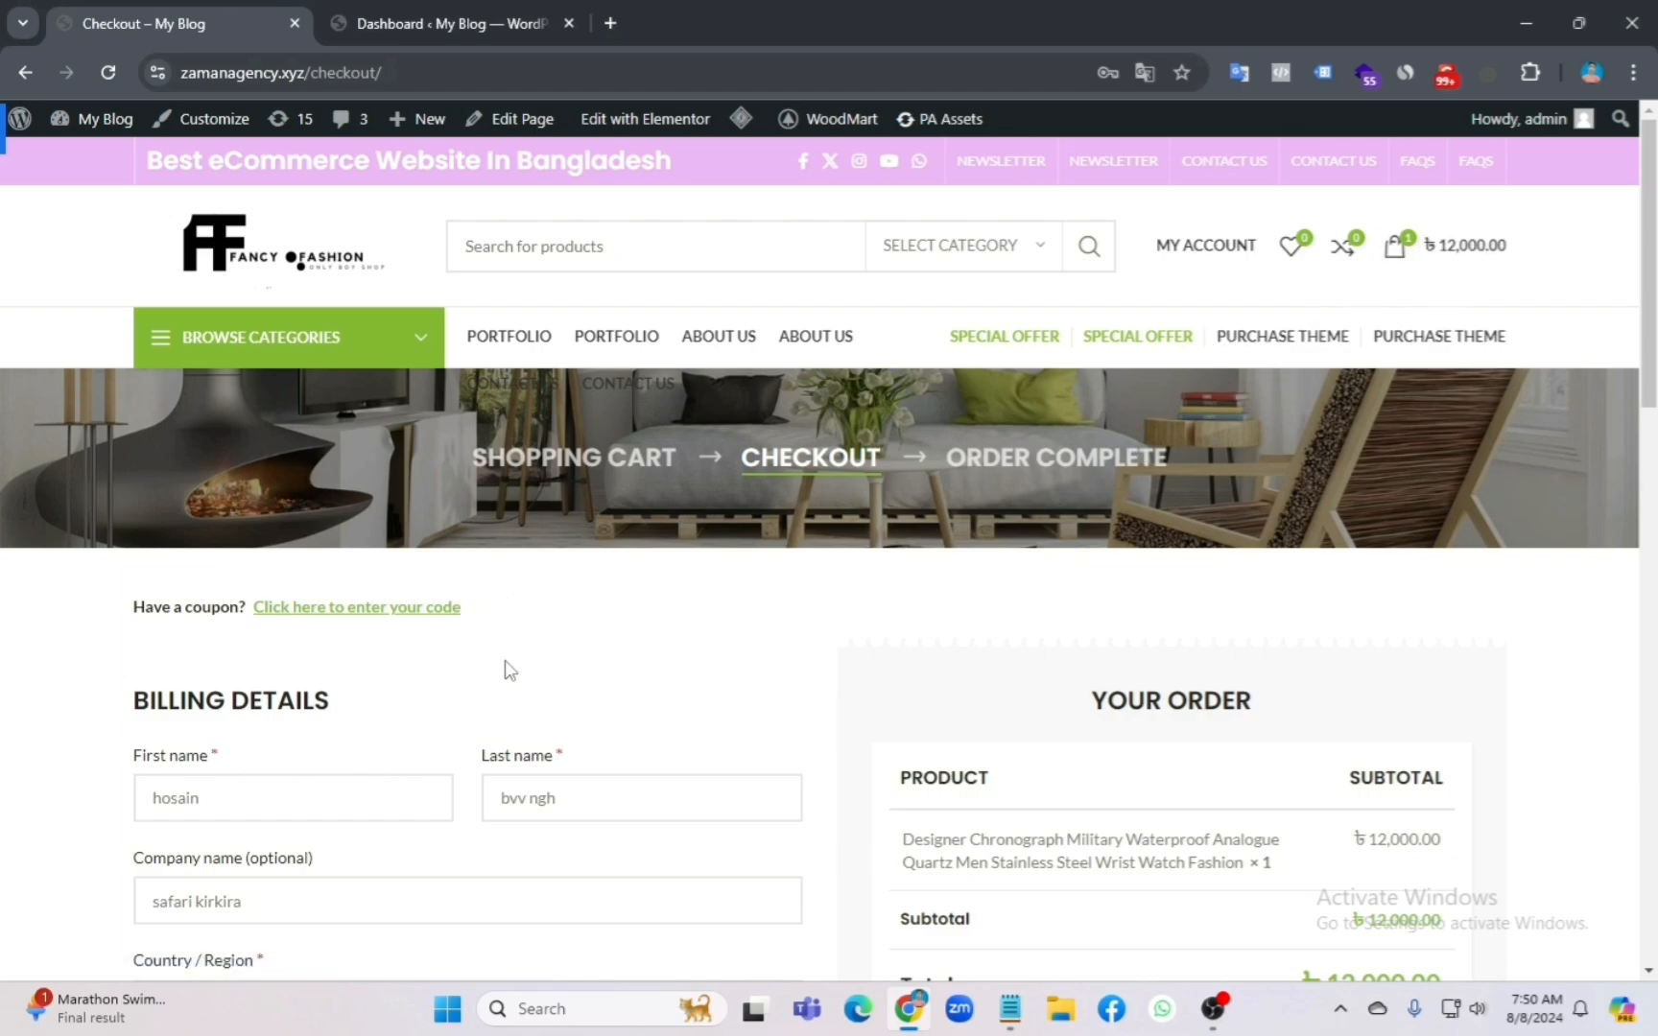
{"action": "scroll", "coordinate": [1036, 750], "scroll_direction": "down", "scroll_amount": 1}
{"action": "scroll", "coordinate": [1036, 751], "scroll_direction": "down", "scroll_amount": 8}
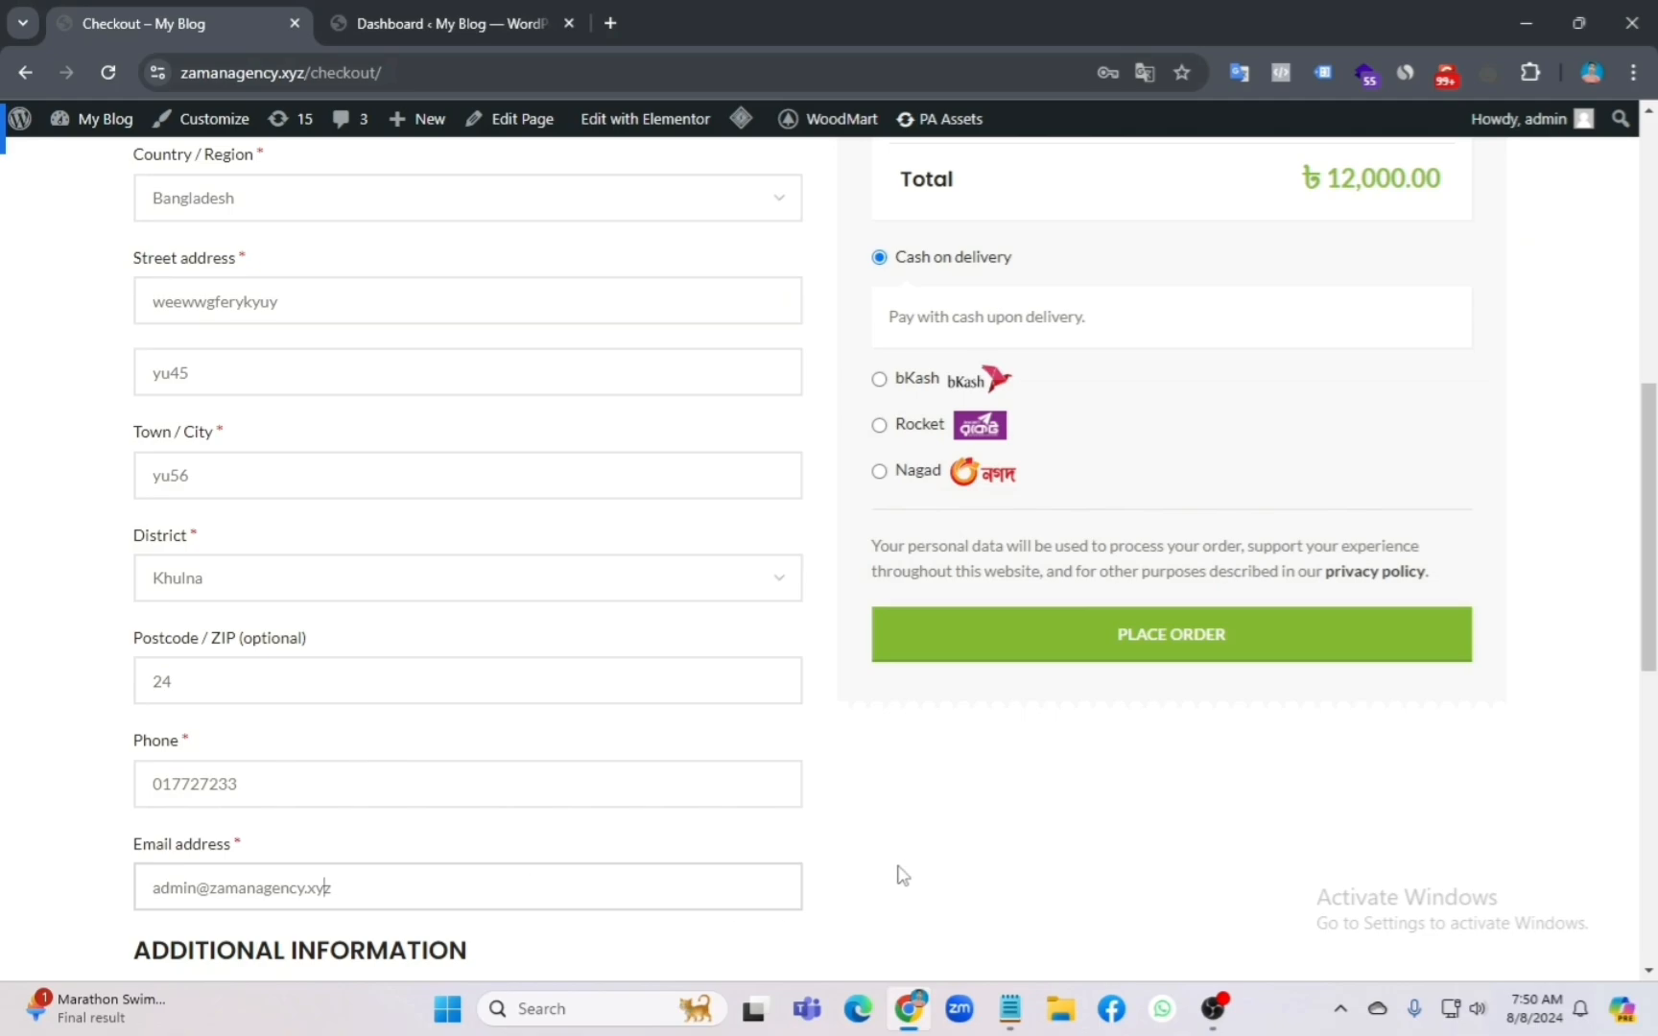
{"action": "scroll", "coordinate": [907, 869], "scroll_direction": "up", "scroll_amount": 7}
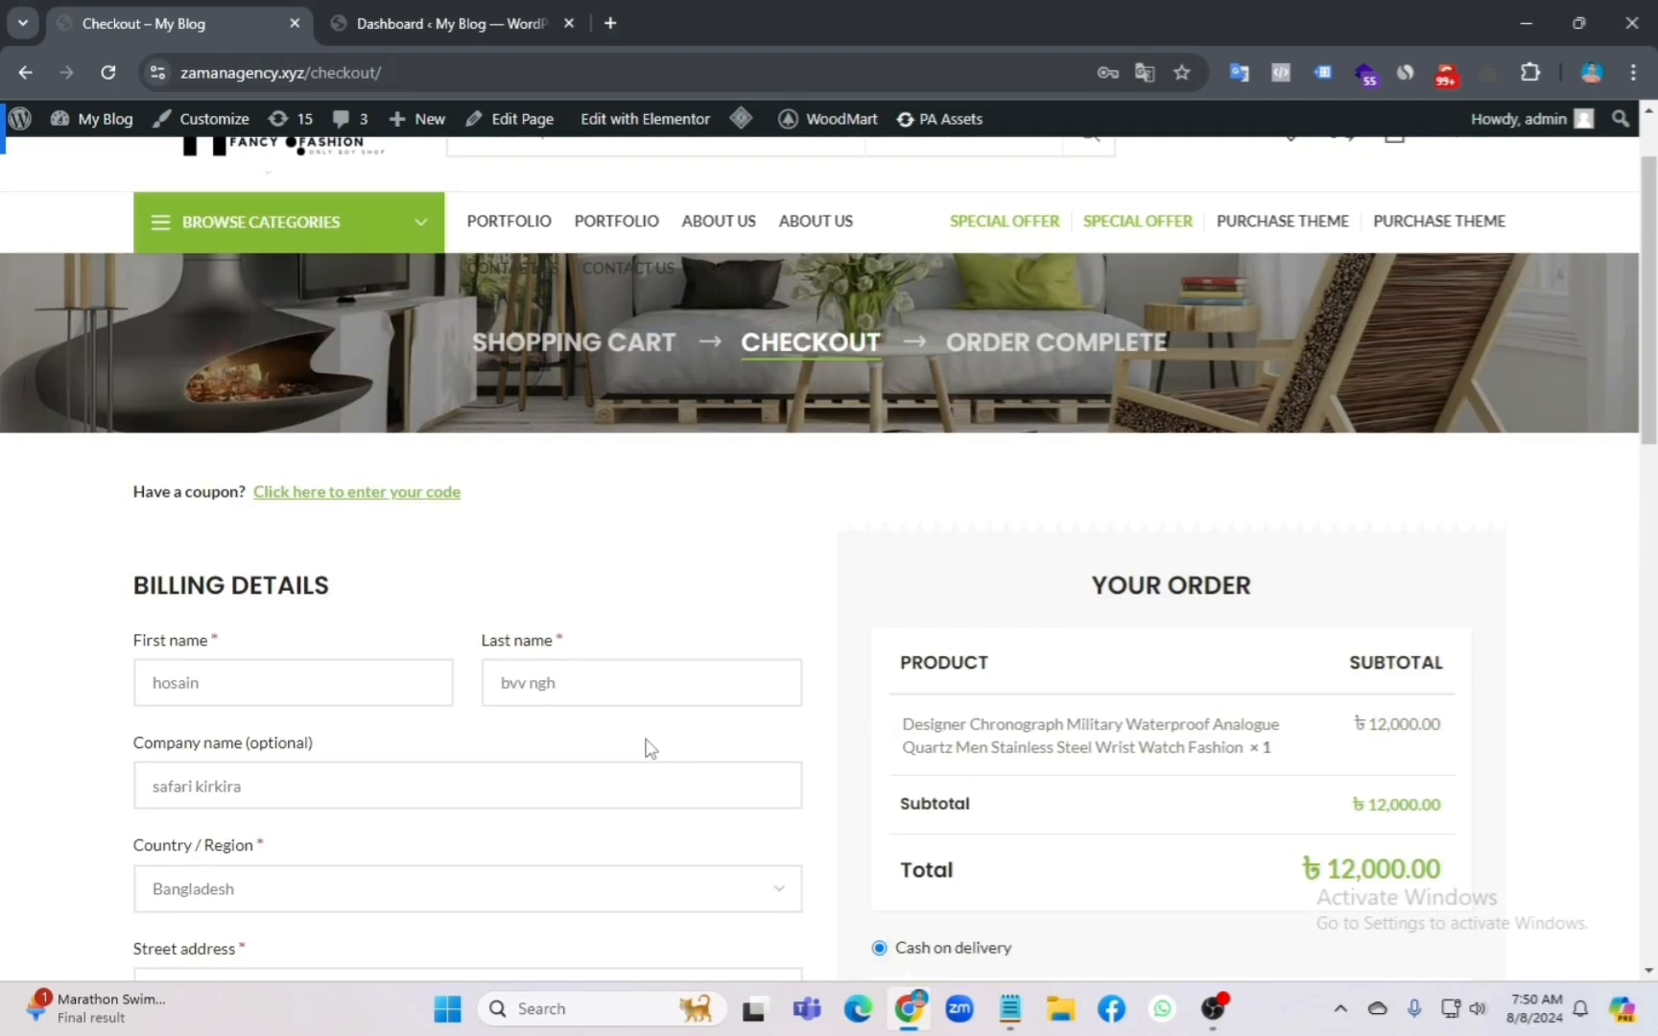
{"action": "scroll", "coordinate": [436, 674], "scroll_direction": "up", "scroll_amount": 2}
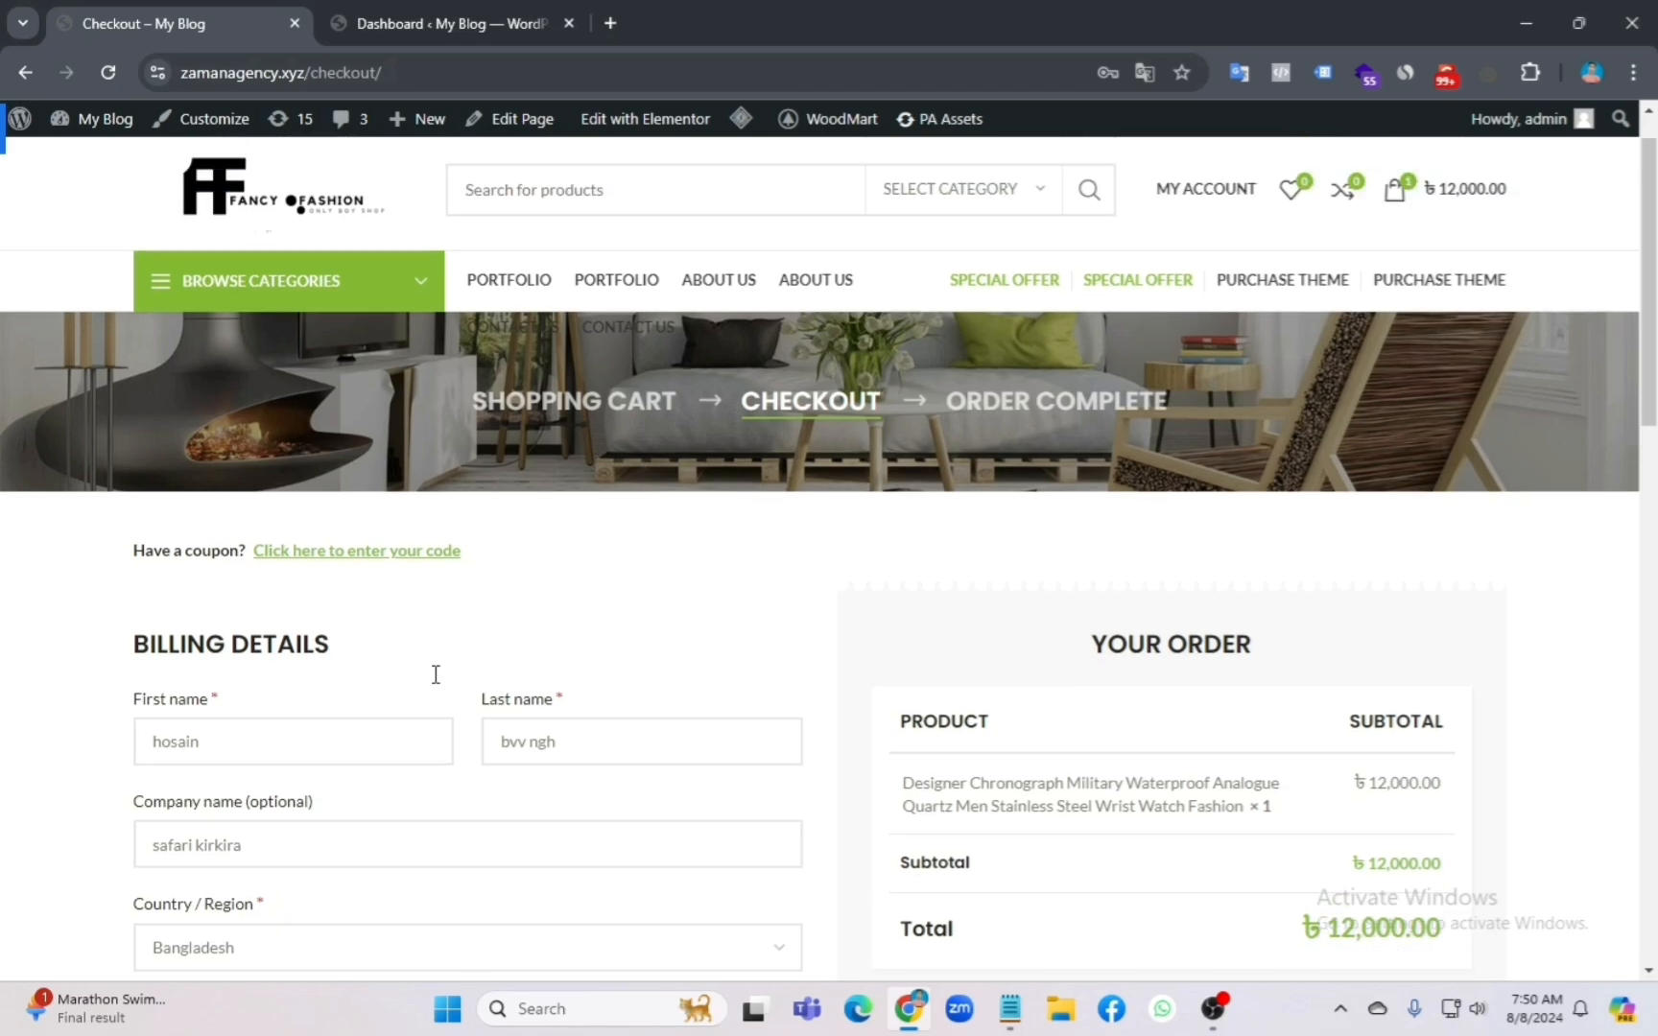
Step: Return to the store's home page and look through the products in the New Product section
{"action": "left_click", "coordinate": [311, 265]}
{"action": "scroll", "coordinate": [1044, 971], "scroll_direction": "down", "scroll_amount": 15}
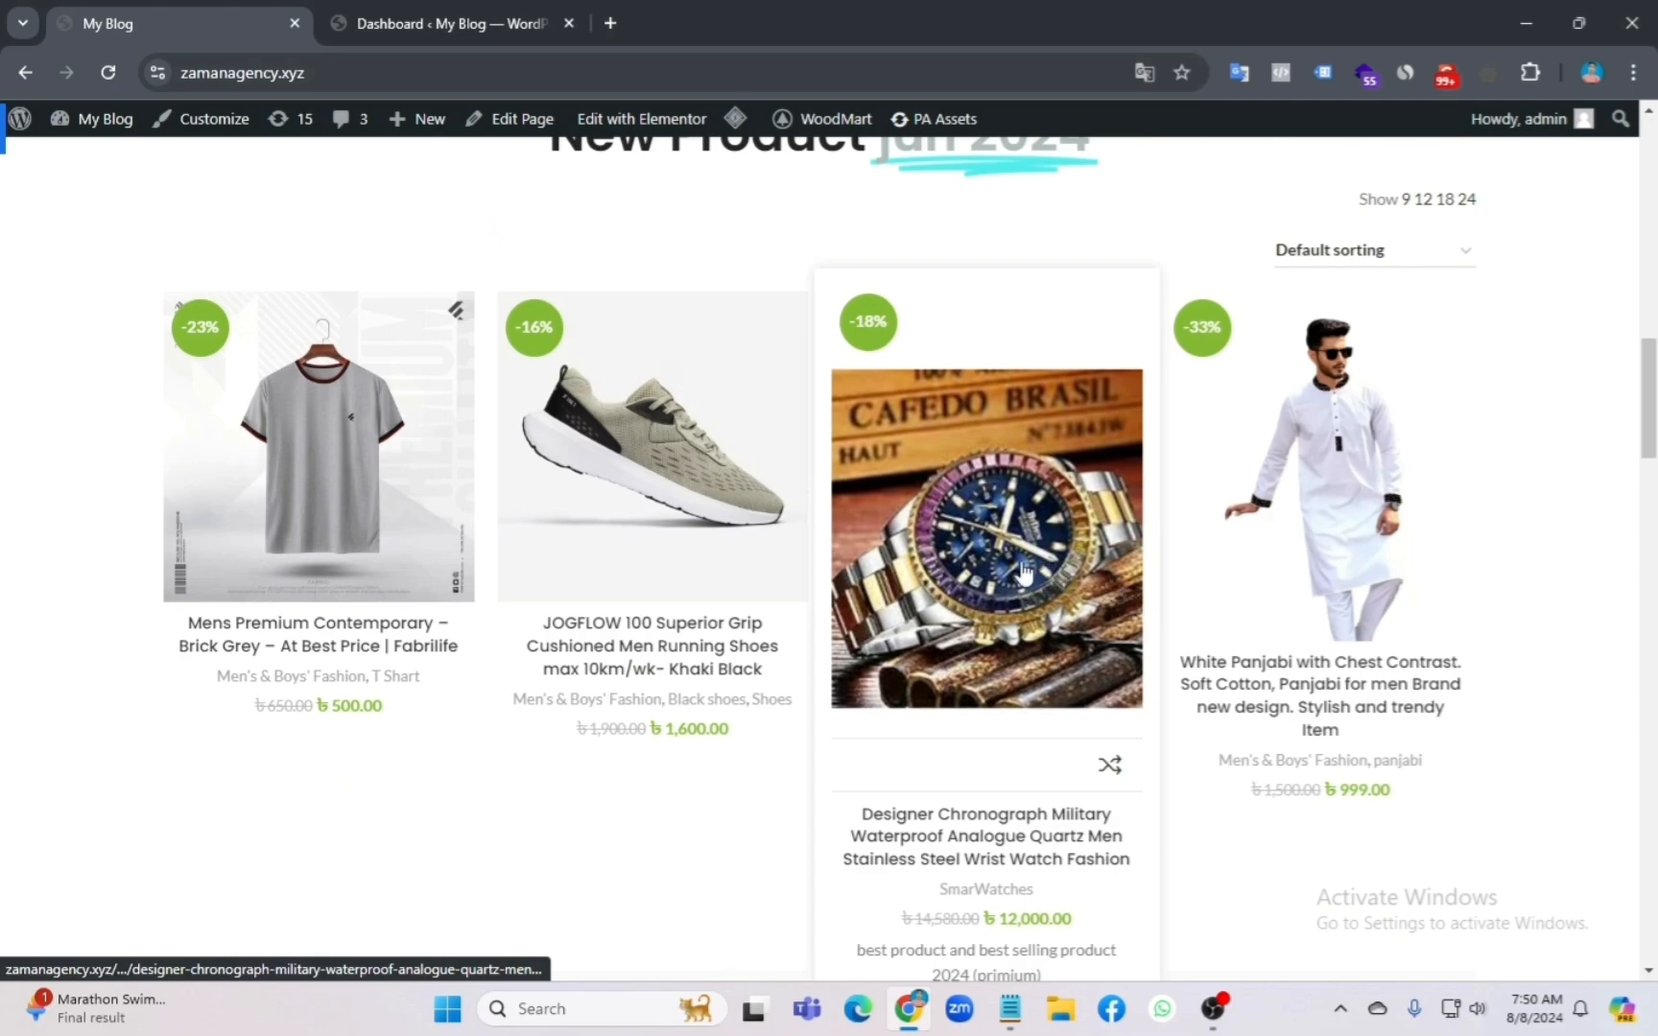
{"action": "scroll", "coordinate": [1107, 767], "scroll_direction": "down", "scroll_amount": 3}
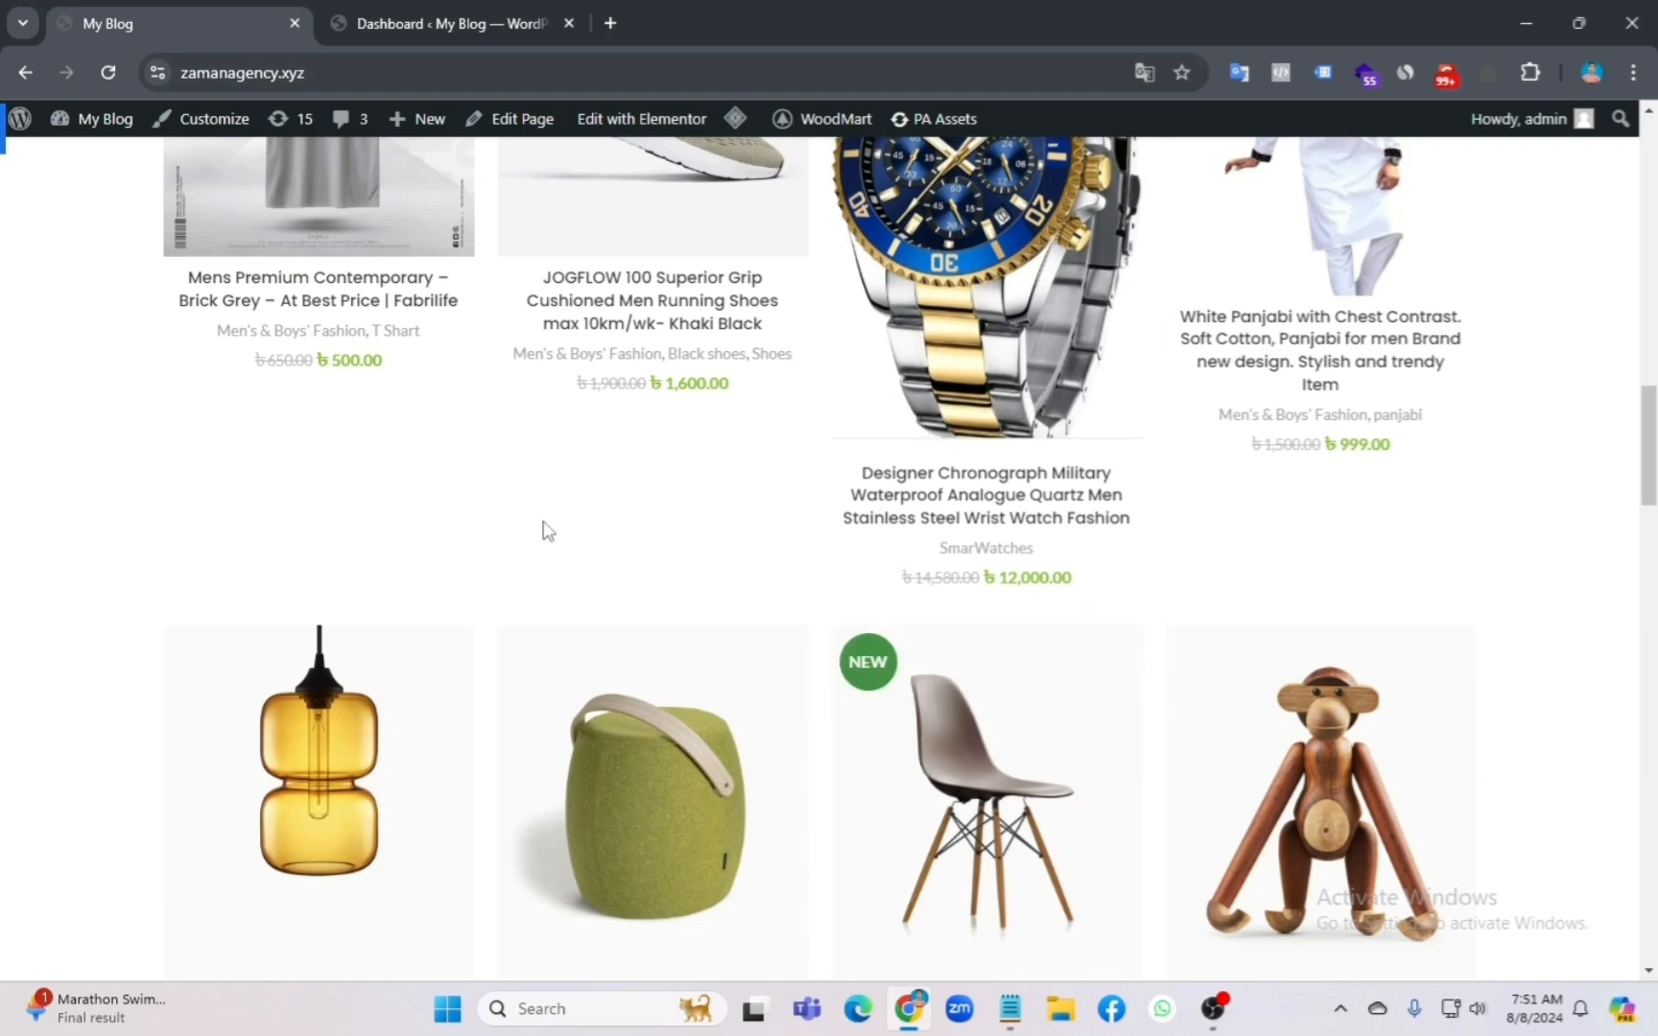
{"action": "scroll", "coordinate": [544, 528], "scroll_direction": "up", "scroll_amount": 4}
Step: Switch to the WordPress dashboard and open the page for adding new plugins
{"action": "left_click", "coordinate": [434, 21]}
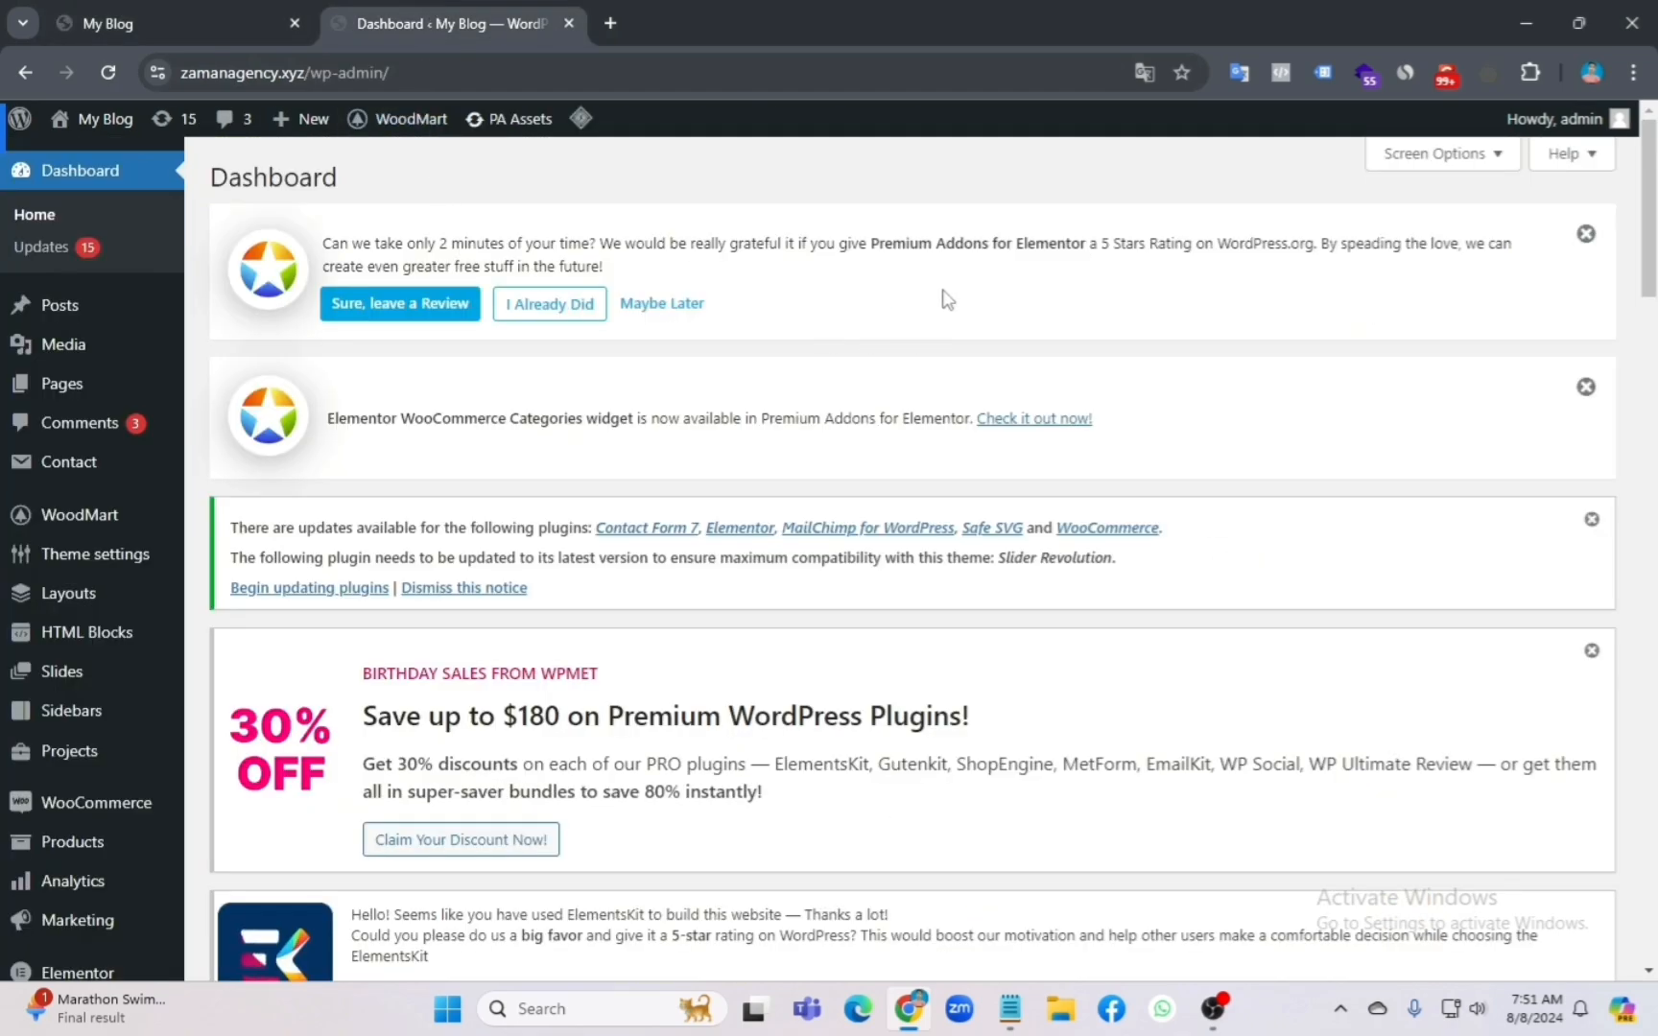
{"action": "scroll", "coordinate": [38, 844], "scroll_direction": "down", "scroll_amount": 2}
{"action": "scroll", "coordinate": [60, 861], "scroll_direction": "down", "scroll_amount": 2}
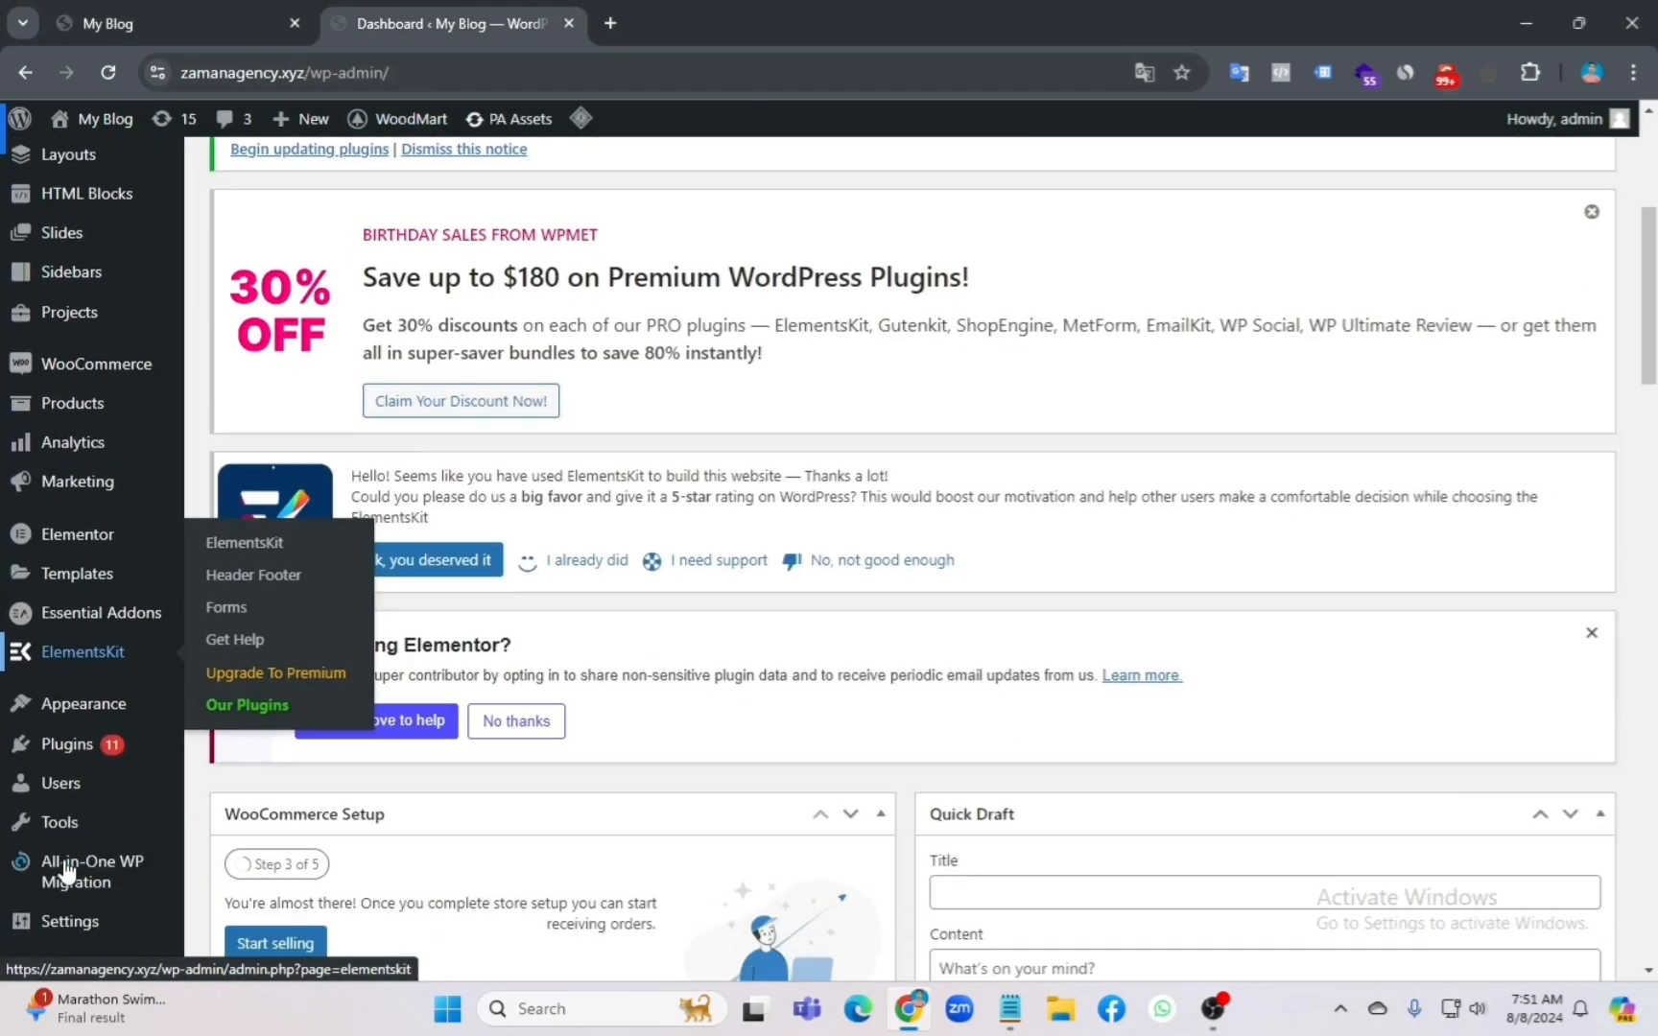
{"action": "mouse_move", "coordinate": [74, 722]}
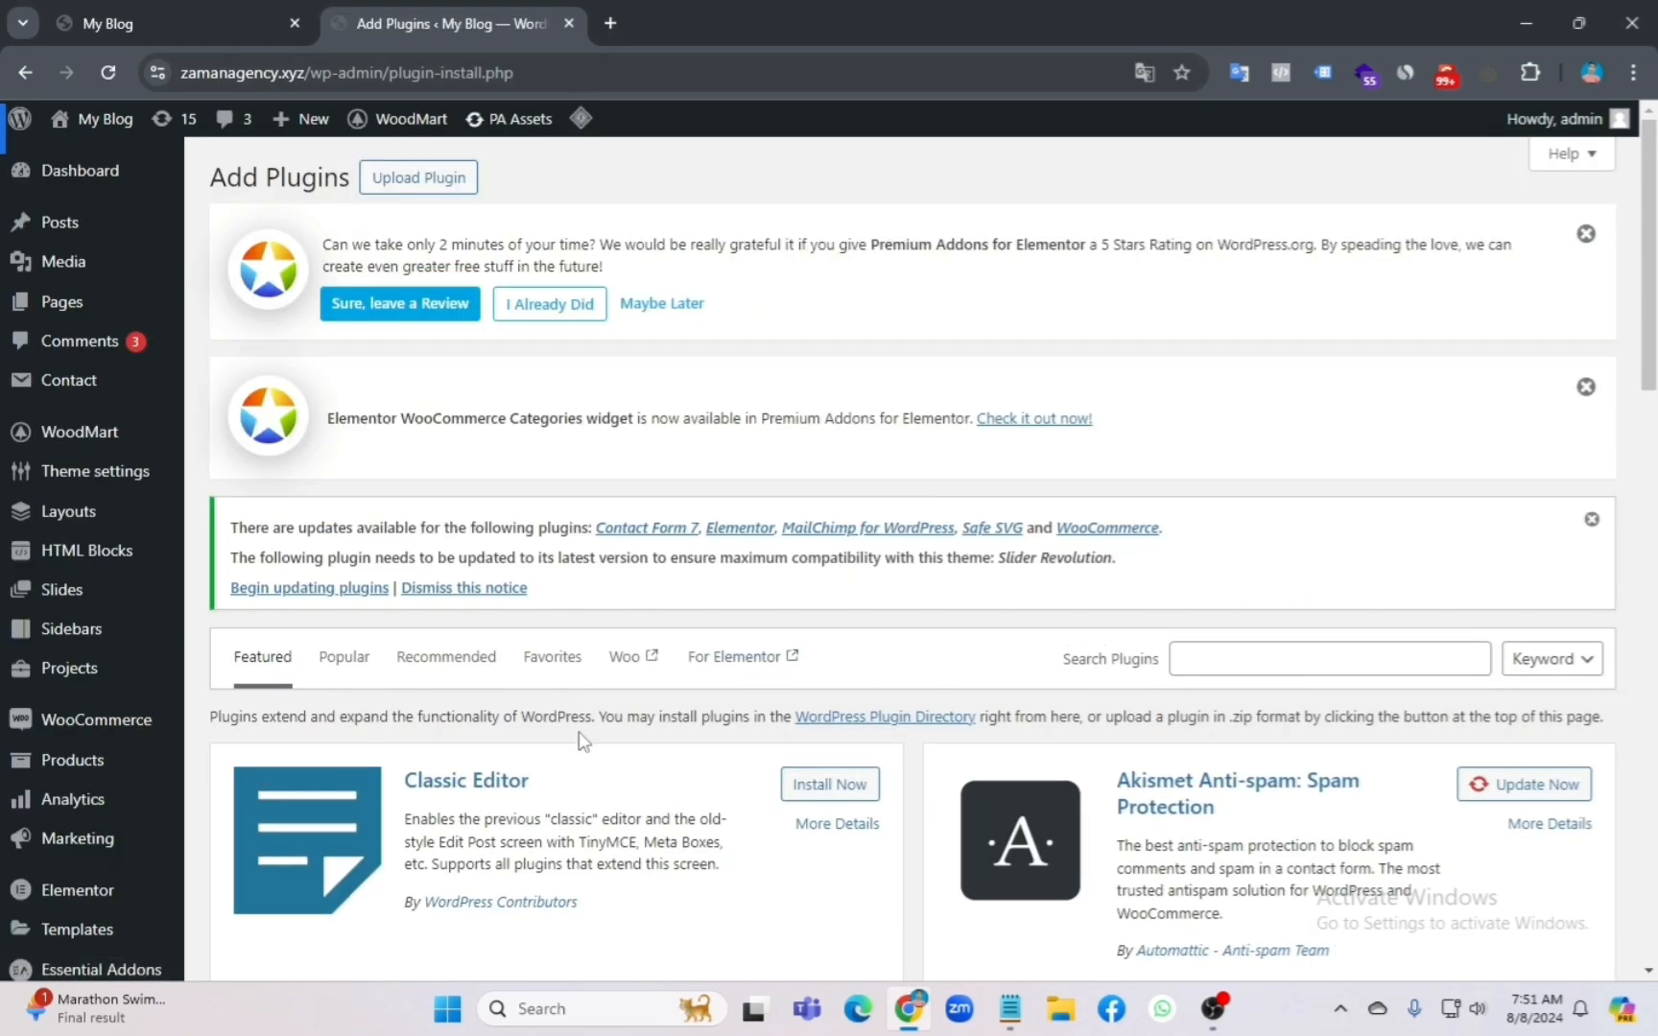
Step: Search the plugin directory for "direct checkout"
{"action": "scroll", "coordinate": [583, 758], "scroll_direction": "down", "scroll_amount": 5}
{"action": "scroll", "coordinate": [583, 758], "scroll_direction": "up", "scroll_amount": 5}
{"action": "left_click", "coordinate": [1305, 668]}
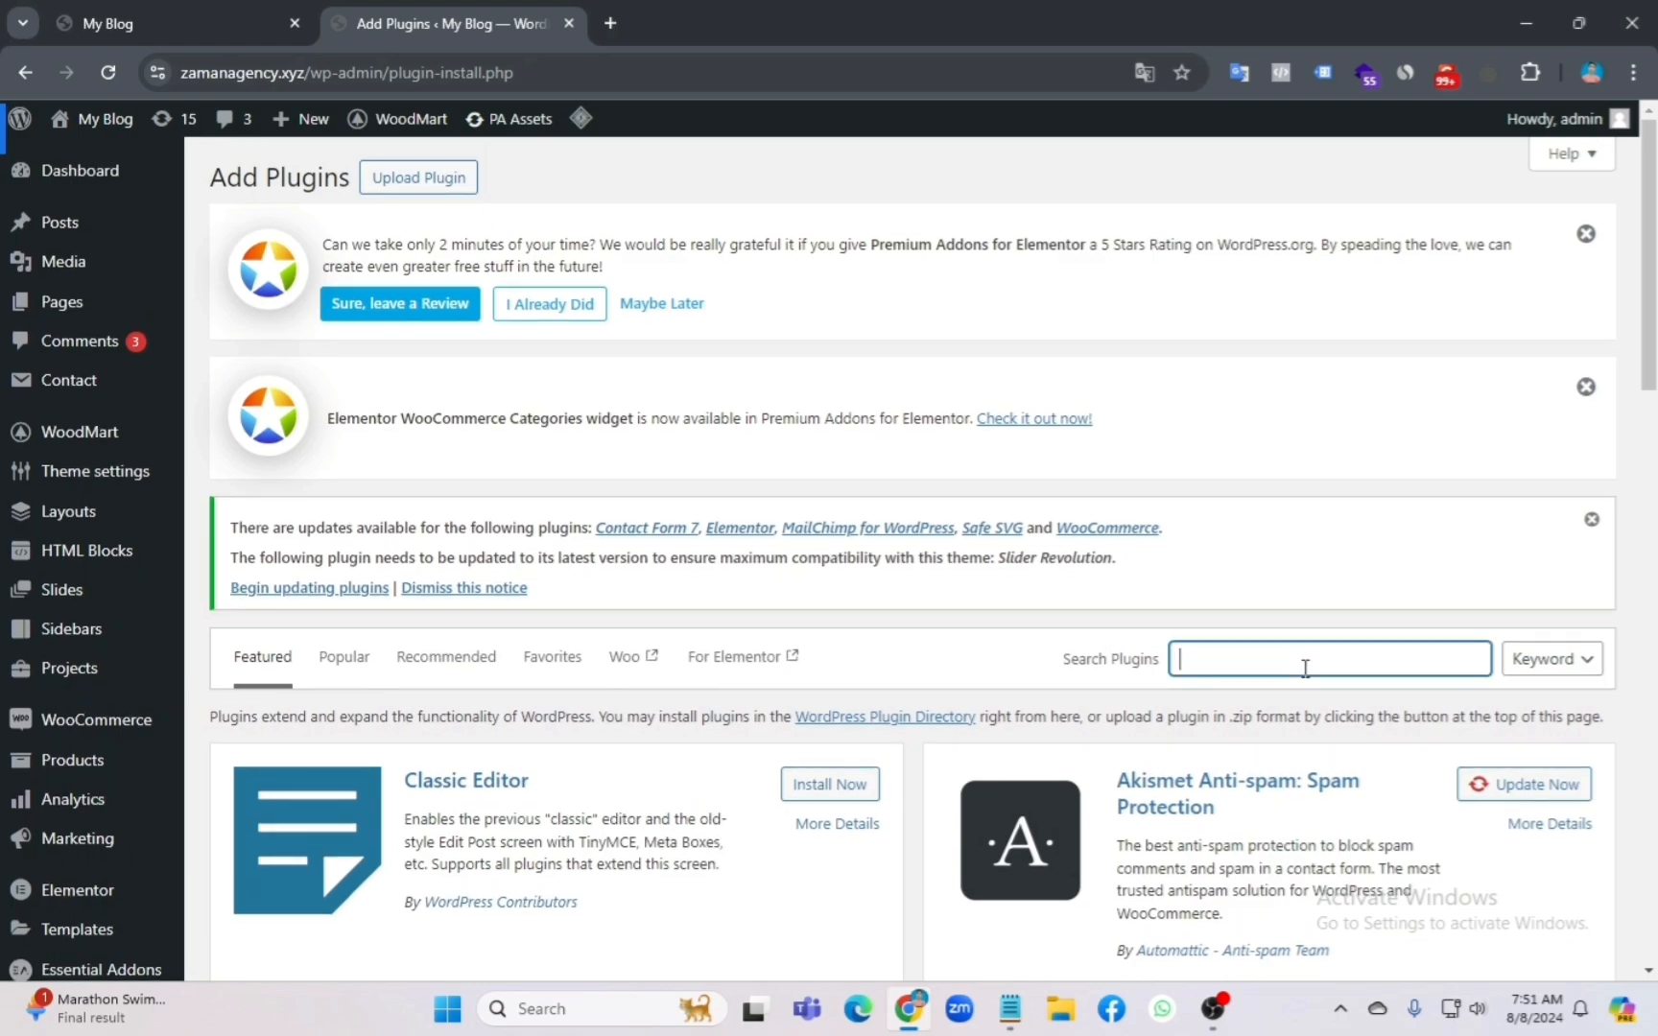
{"action": "type", "text": "d"}
{"action": "type", "text": "irect checkout"}
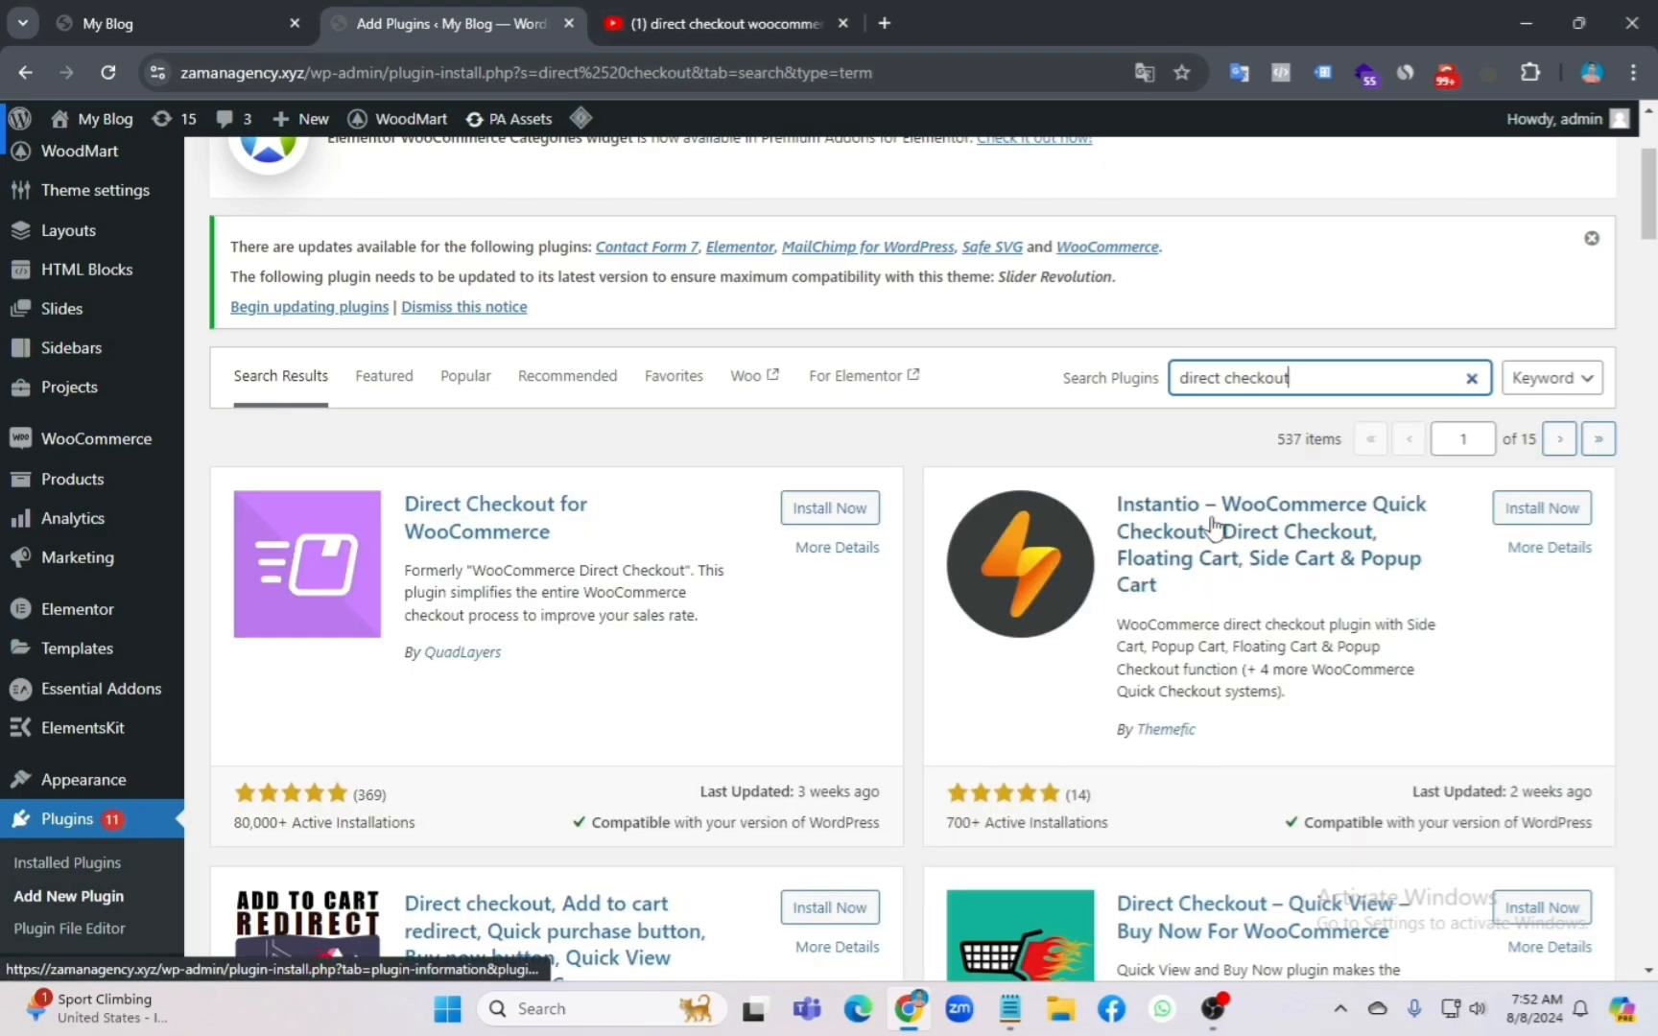
Step: Install and activate PI Websolution's "Direct checkout, Add to cart redirect, Quick purchase button" plugin from the search results
{"action": "scroll", "coordinate": [1209, 528], "scroll_direction": "down", "scroll_amount": 3}
{"action": "scroll", "coordinate": [1205, 529], "scroll_direction": "up", "scroll_amount": 4}
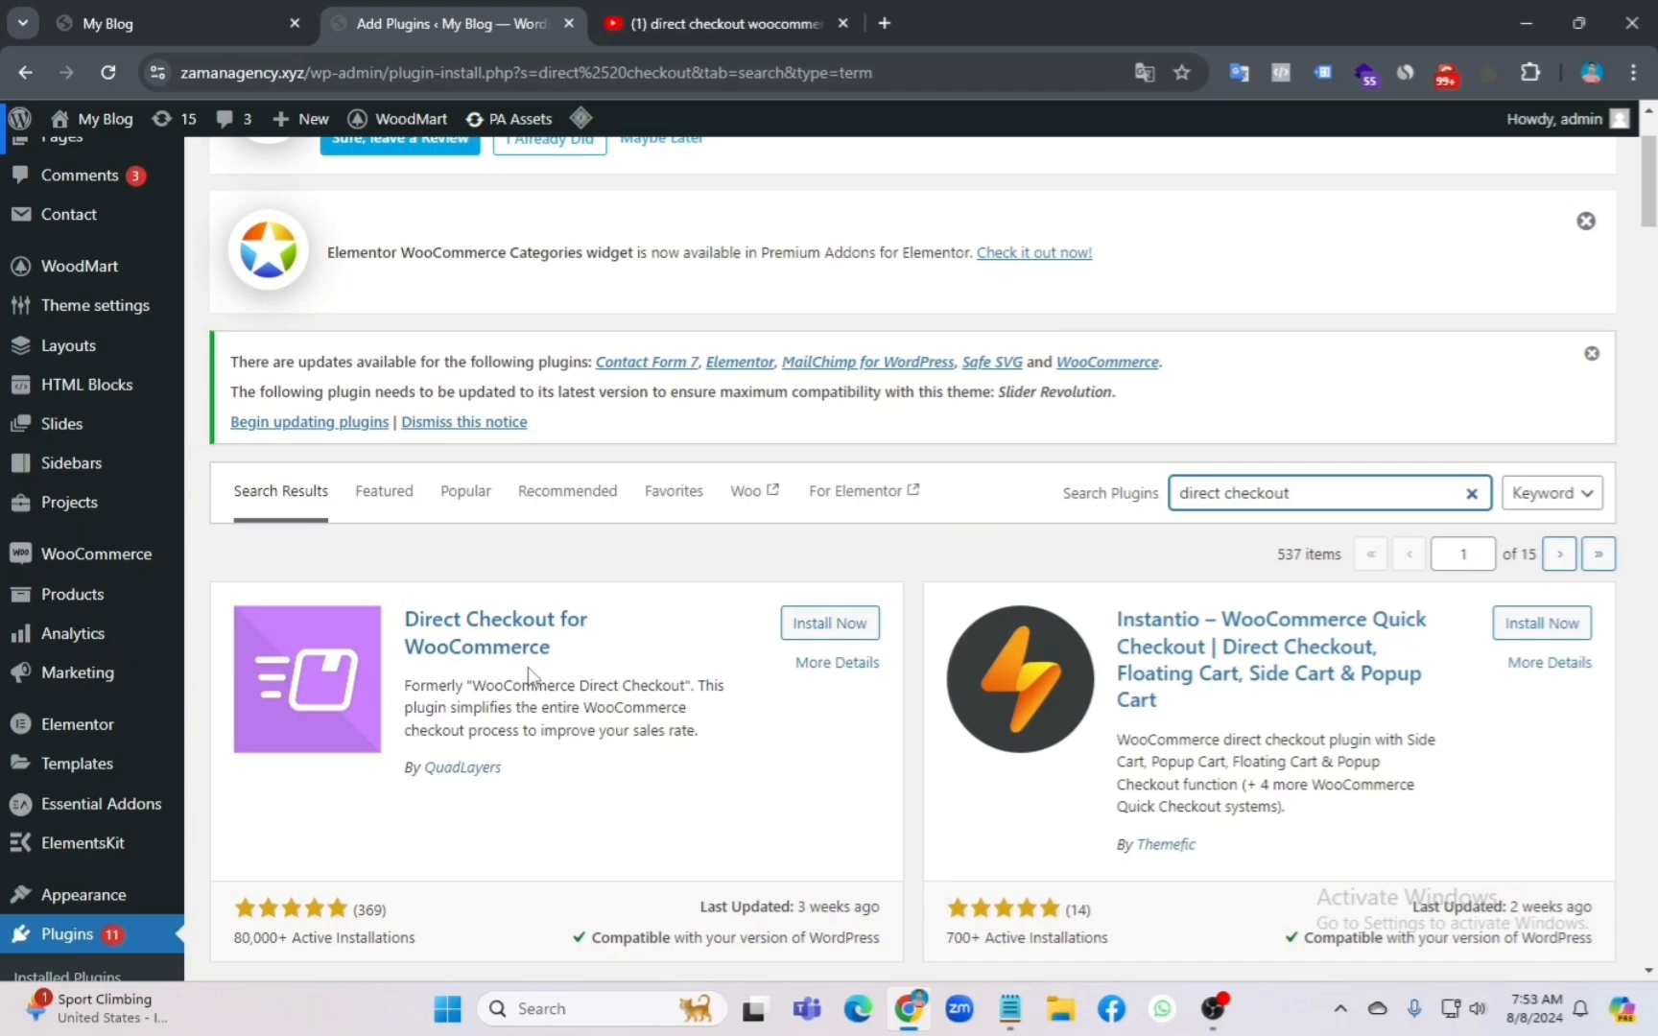
{"action": "scroll", "coordinate": [441, 888], "scroll_direction": "down", "scroll_amount": 3}
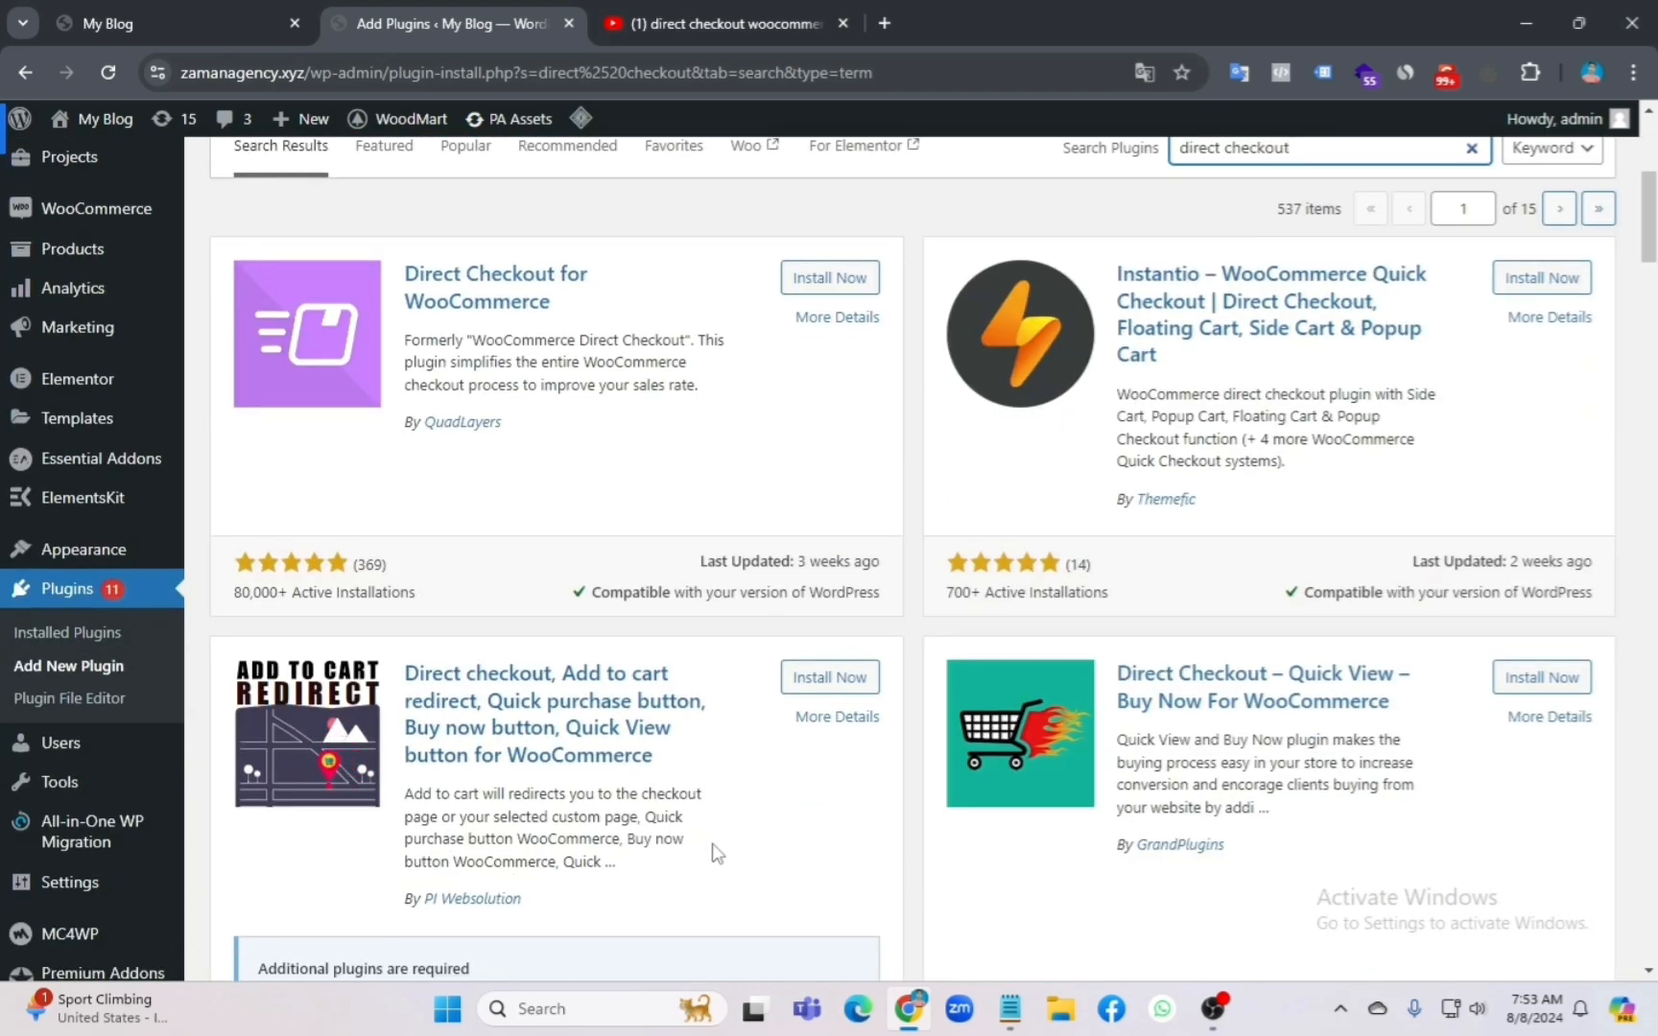
{"action": "left_click", "coordinate": [403, 692]}
{"action": "left_click_drag", "start_coordinate": [403, 696], "coordinate": [569, 814]}
{"action": "left_click", "coordinate": [917, 814]}
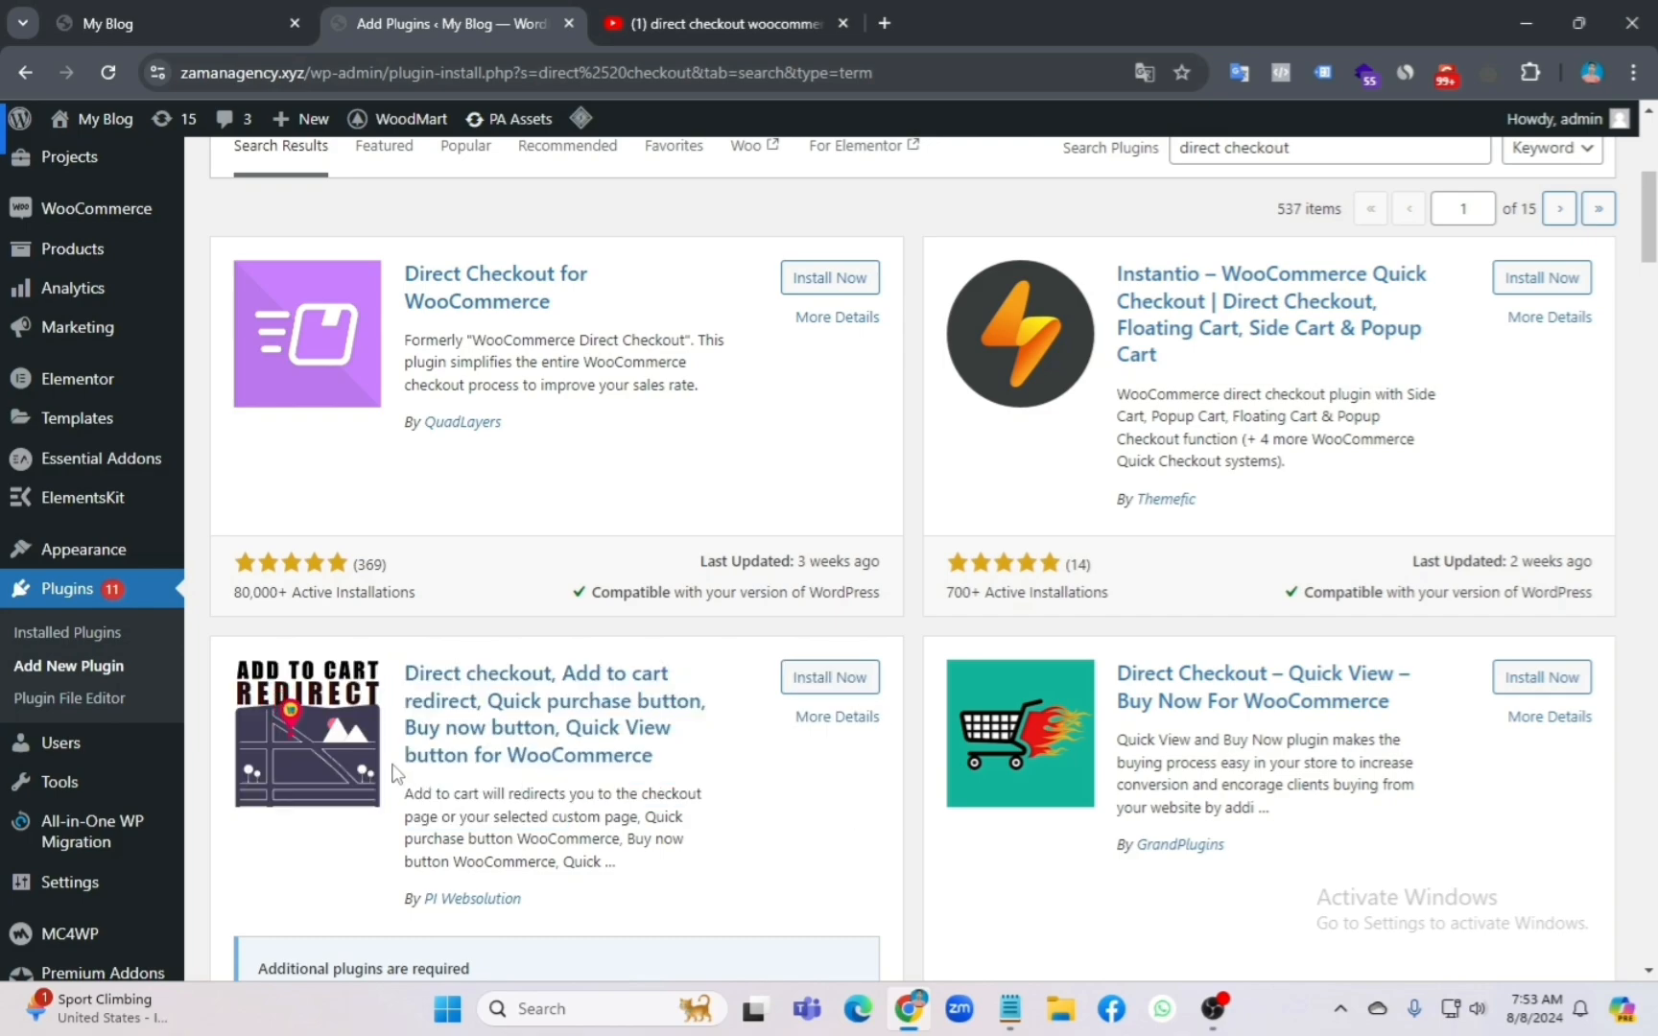
{"action": "scroll", "coordinate": [758, 554], "scroll_direction": "down", "scroll_amount": 2}
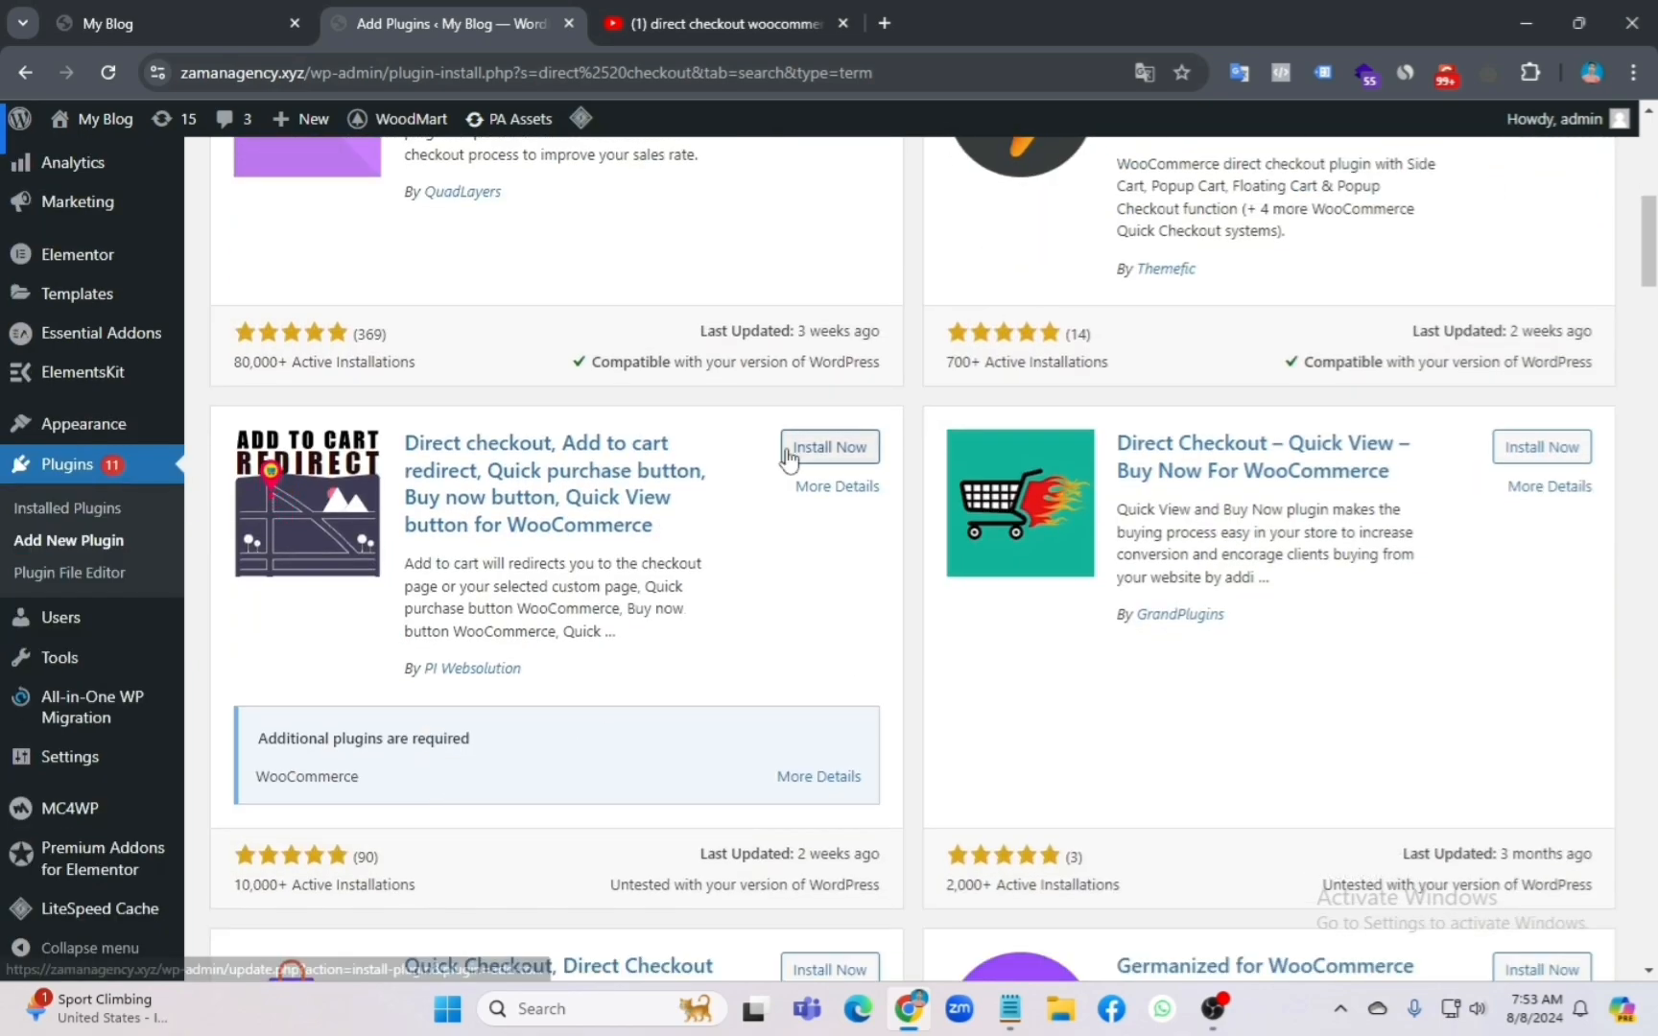
{"action": "left_click", "coordinate": [789, 451]}
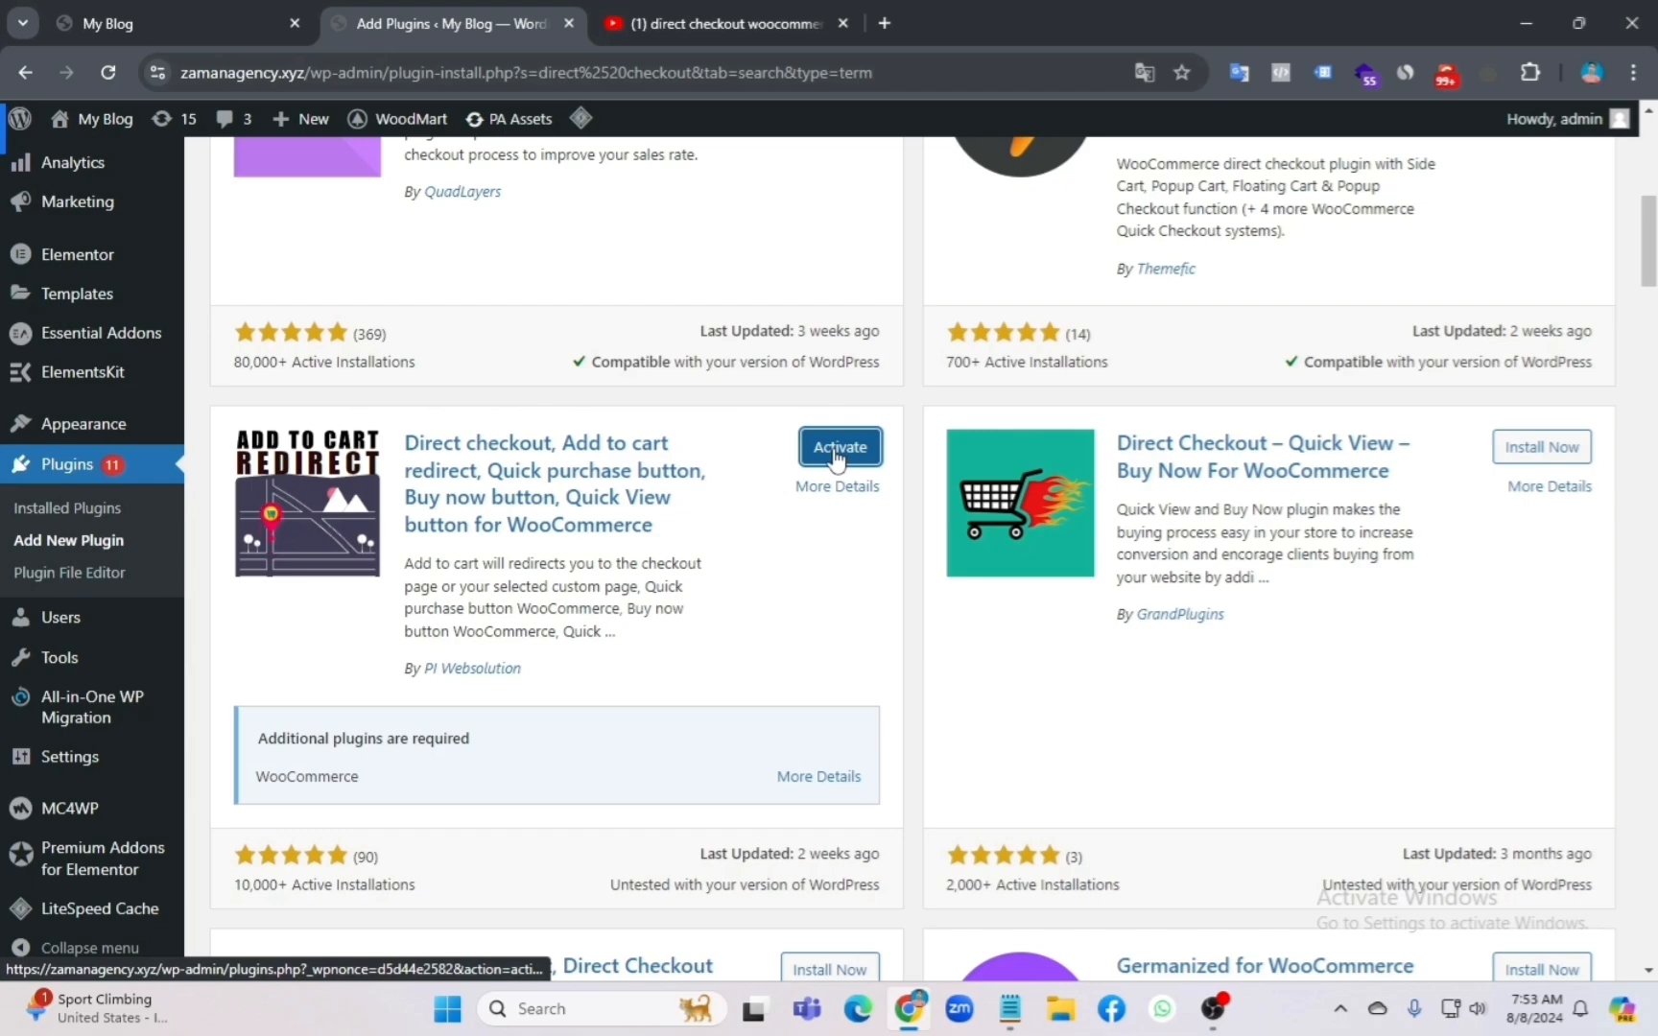
{"action": "left_click", "coordinate": [836, 455]}
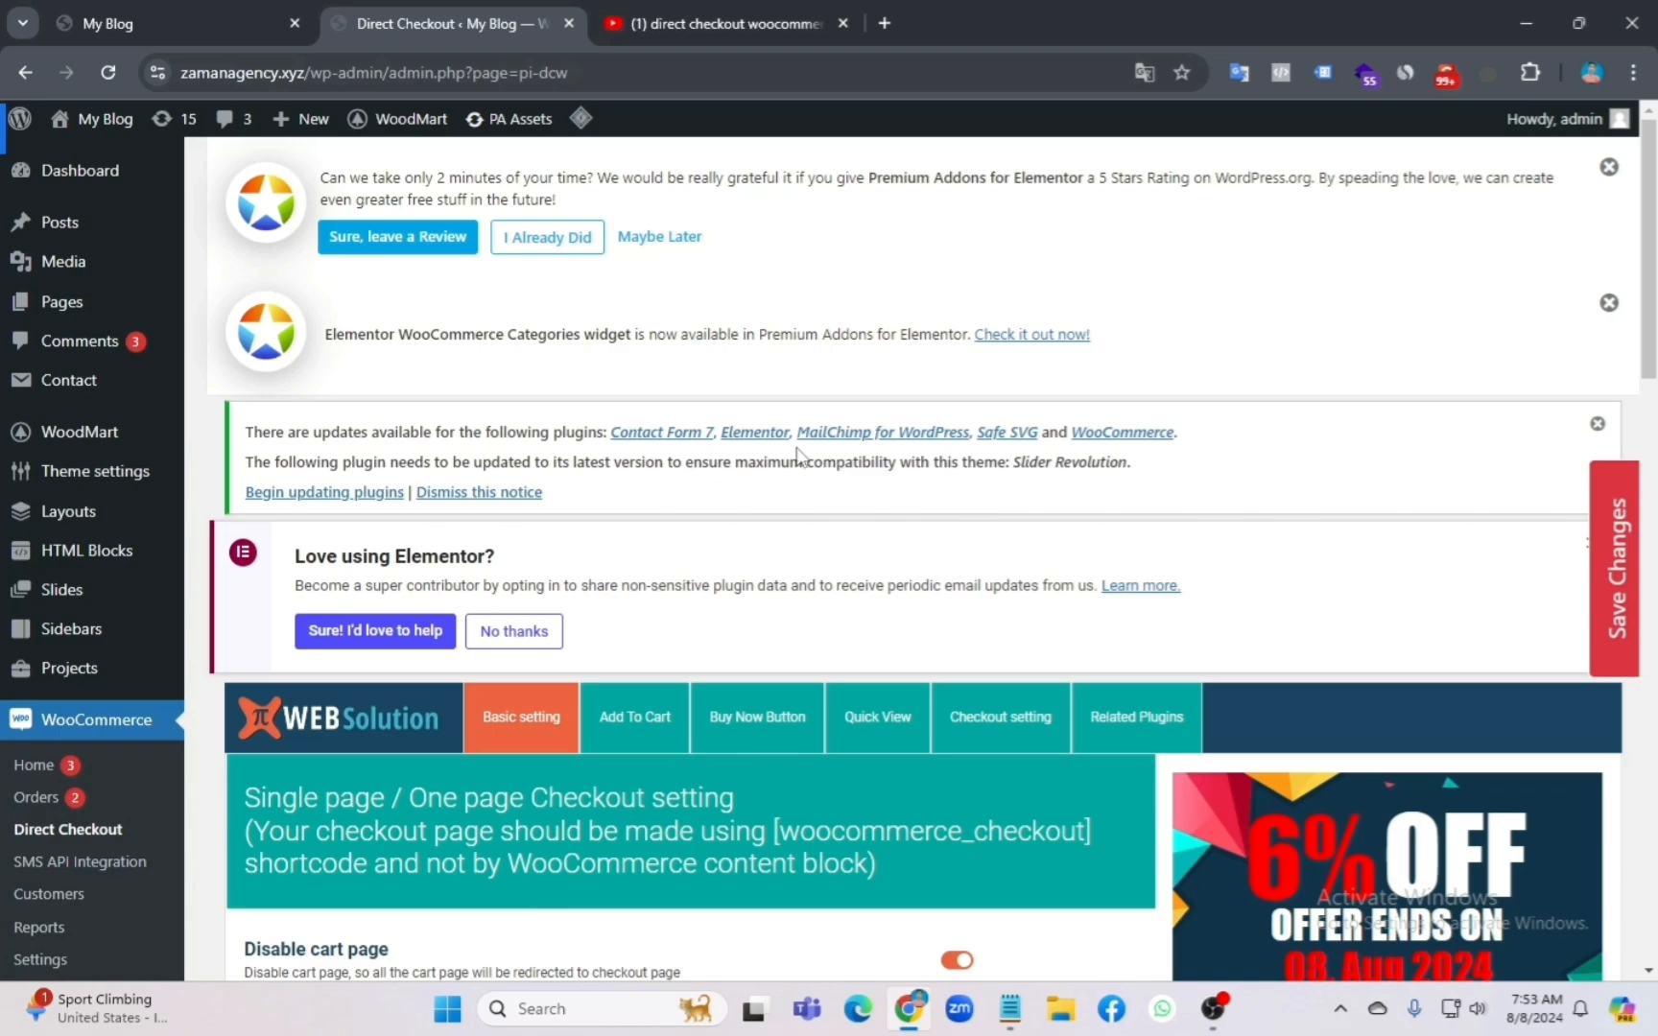
Step: Reload the store's home page and bring up the purchase options of the Ornare auctor product
{"action": "left_click", "coordinate": [171, 3]}
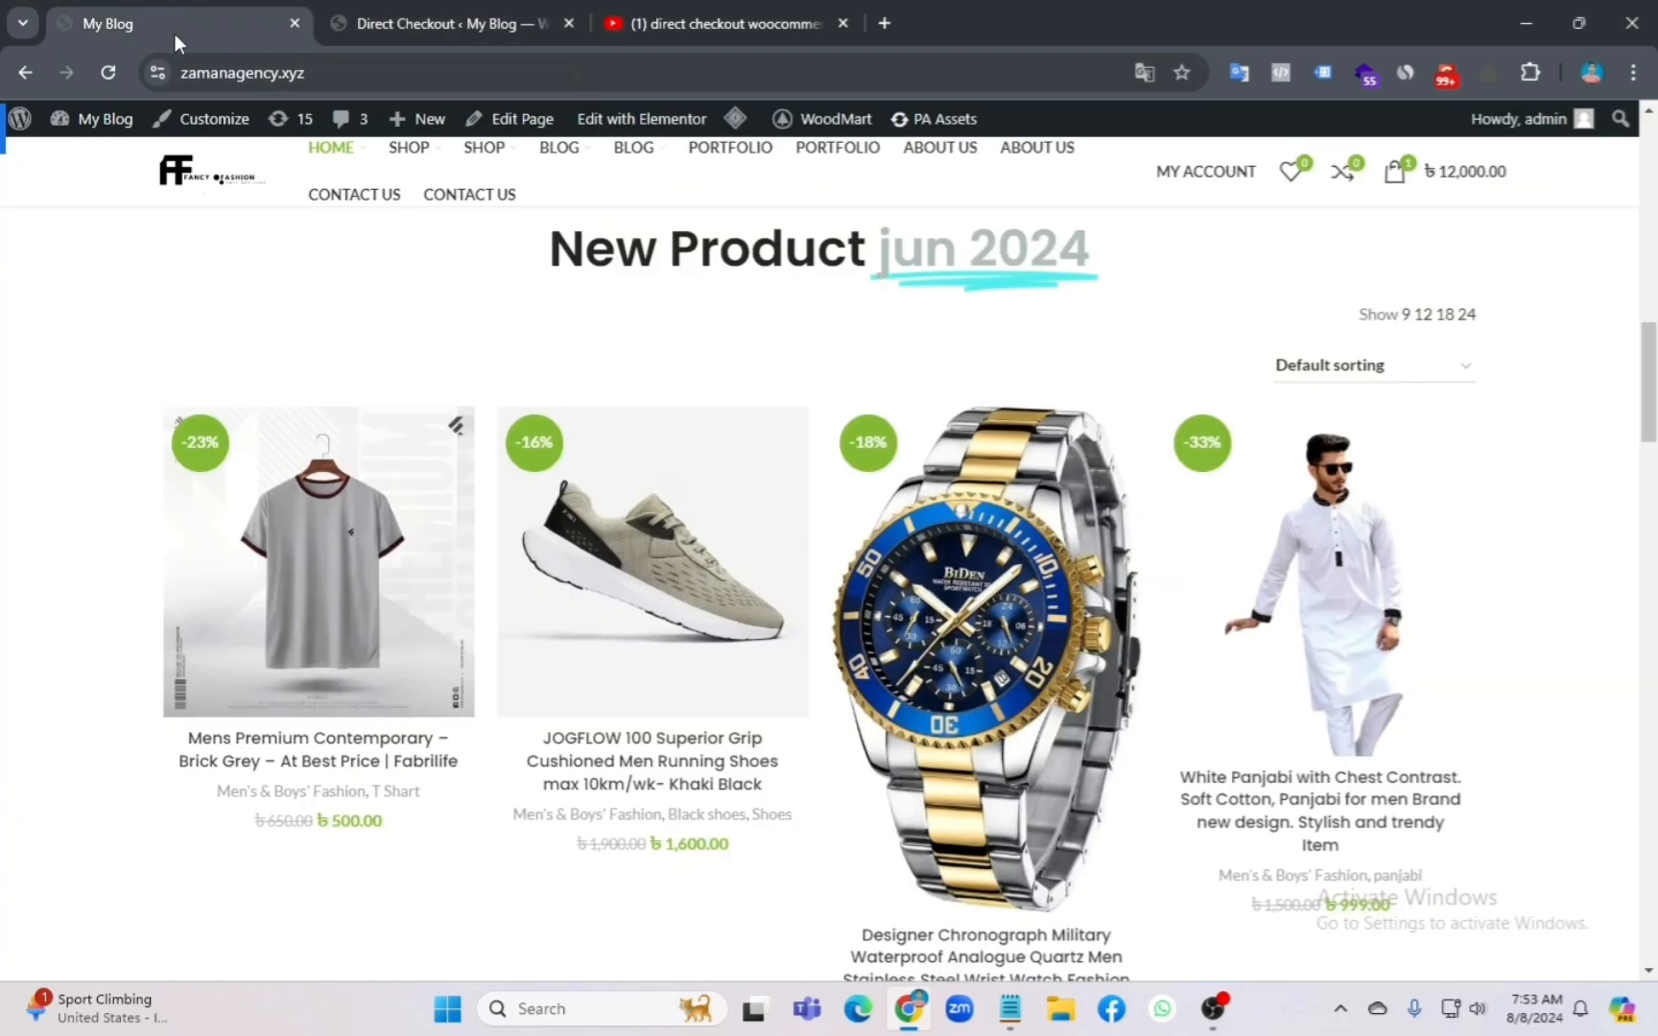
{"action": "left_click", "coordinate": [121, 83]}
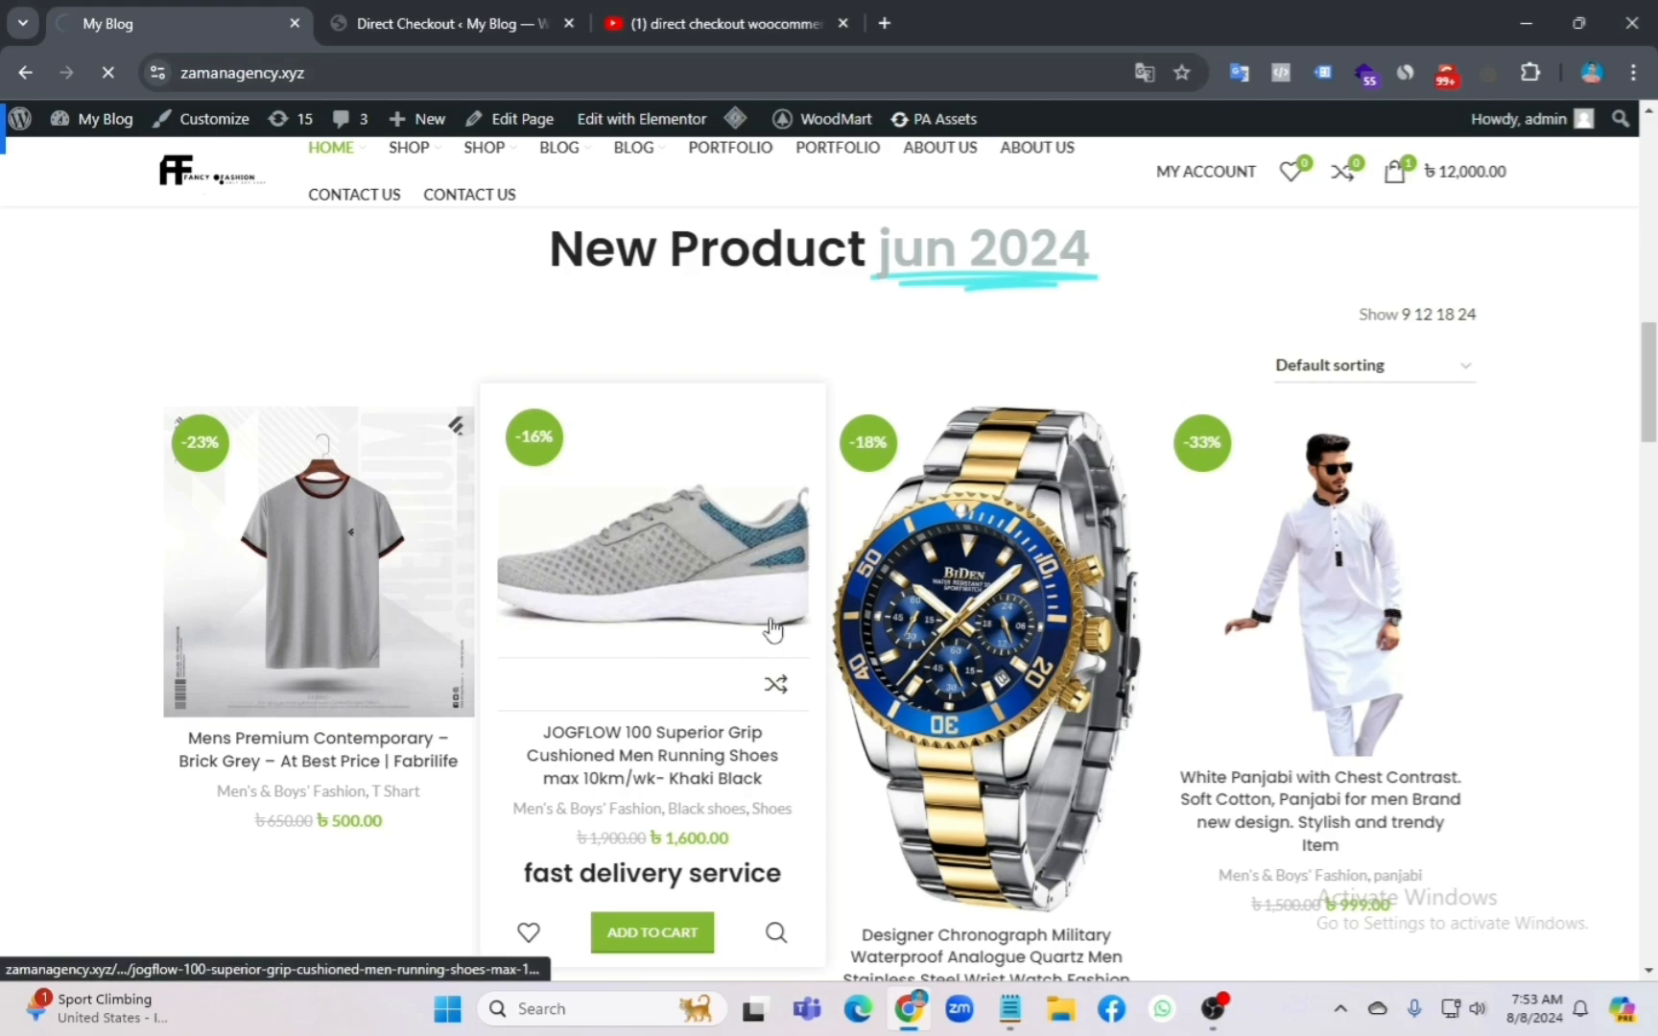
{"action": "scroll", "coordinate": [758, 660], "scroll_direction": "down", "scroll_amount": 8}
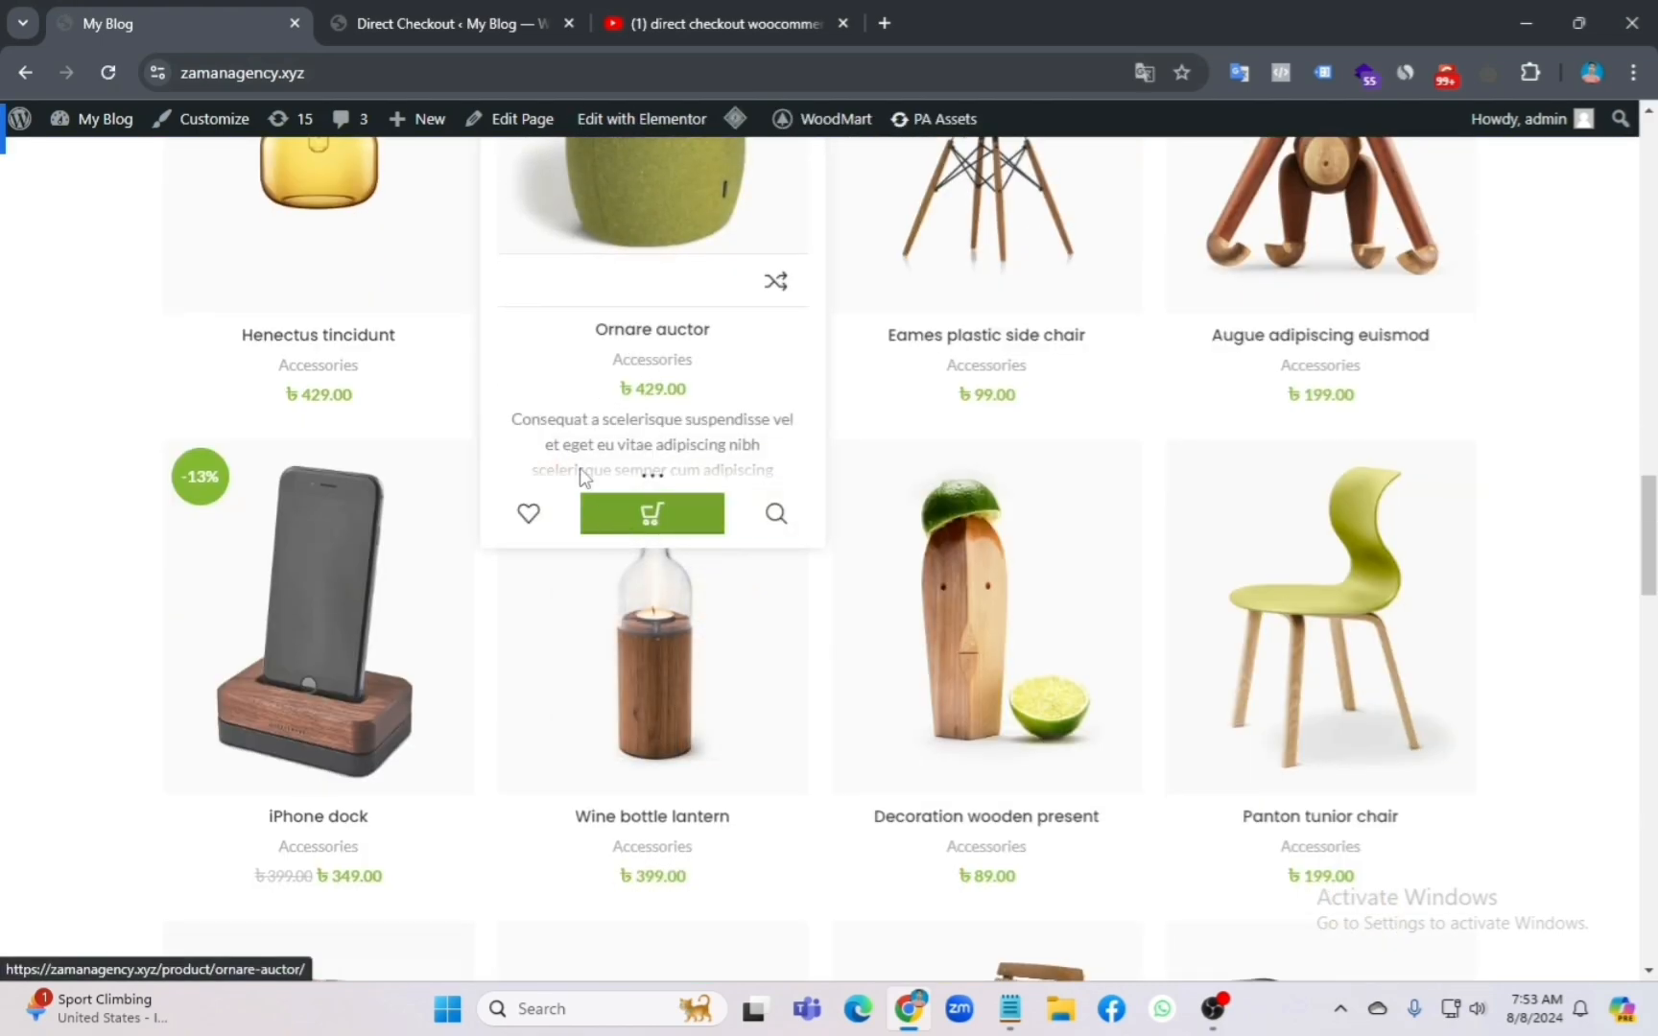
{"action": "left_click", "coordinate": [682, 515]}
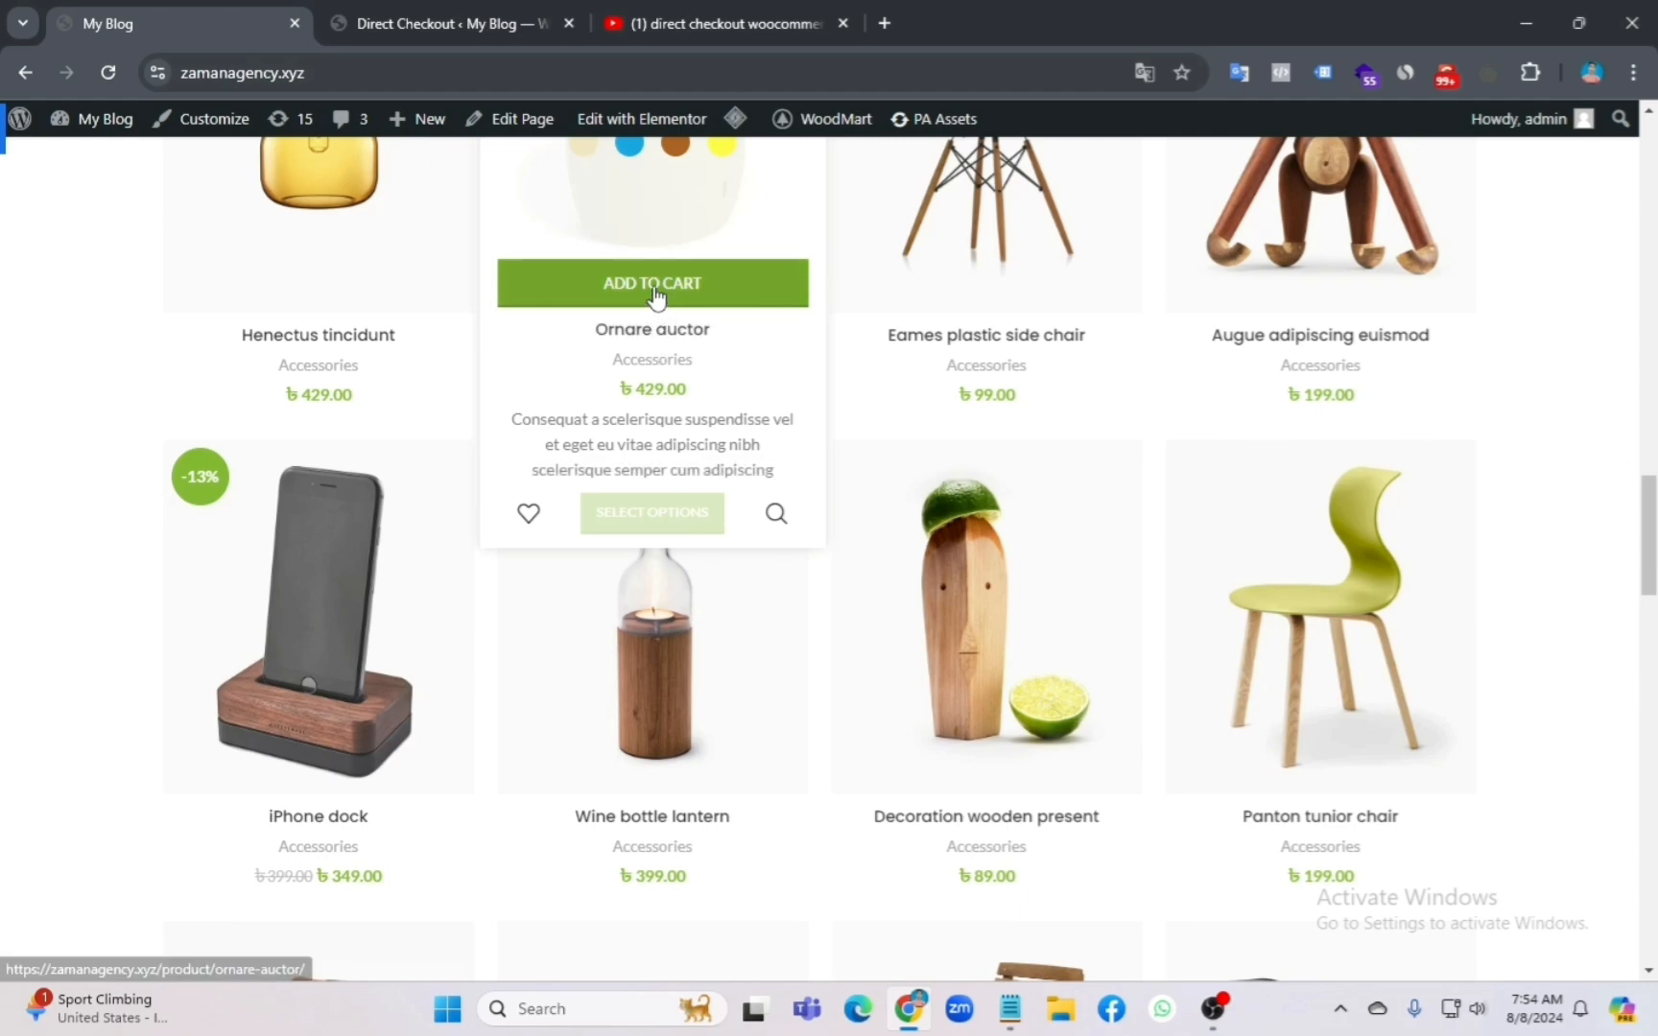
Step: Try to add the Eames plastic side chair to the cart without choosing a color or size
{"action": "scroll", "coordinate": [667, 309], "scroll_direction": "up", "scroll_amount": 1}
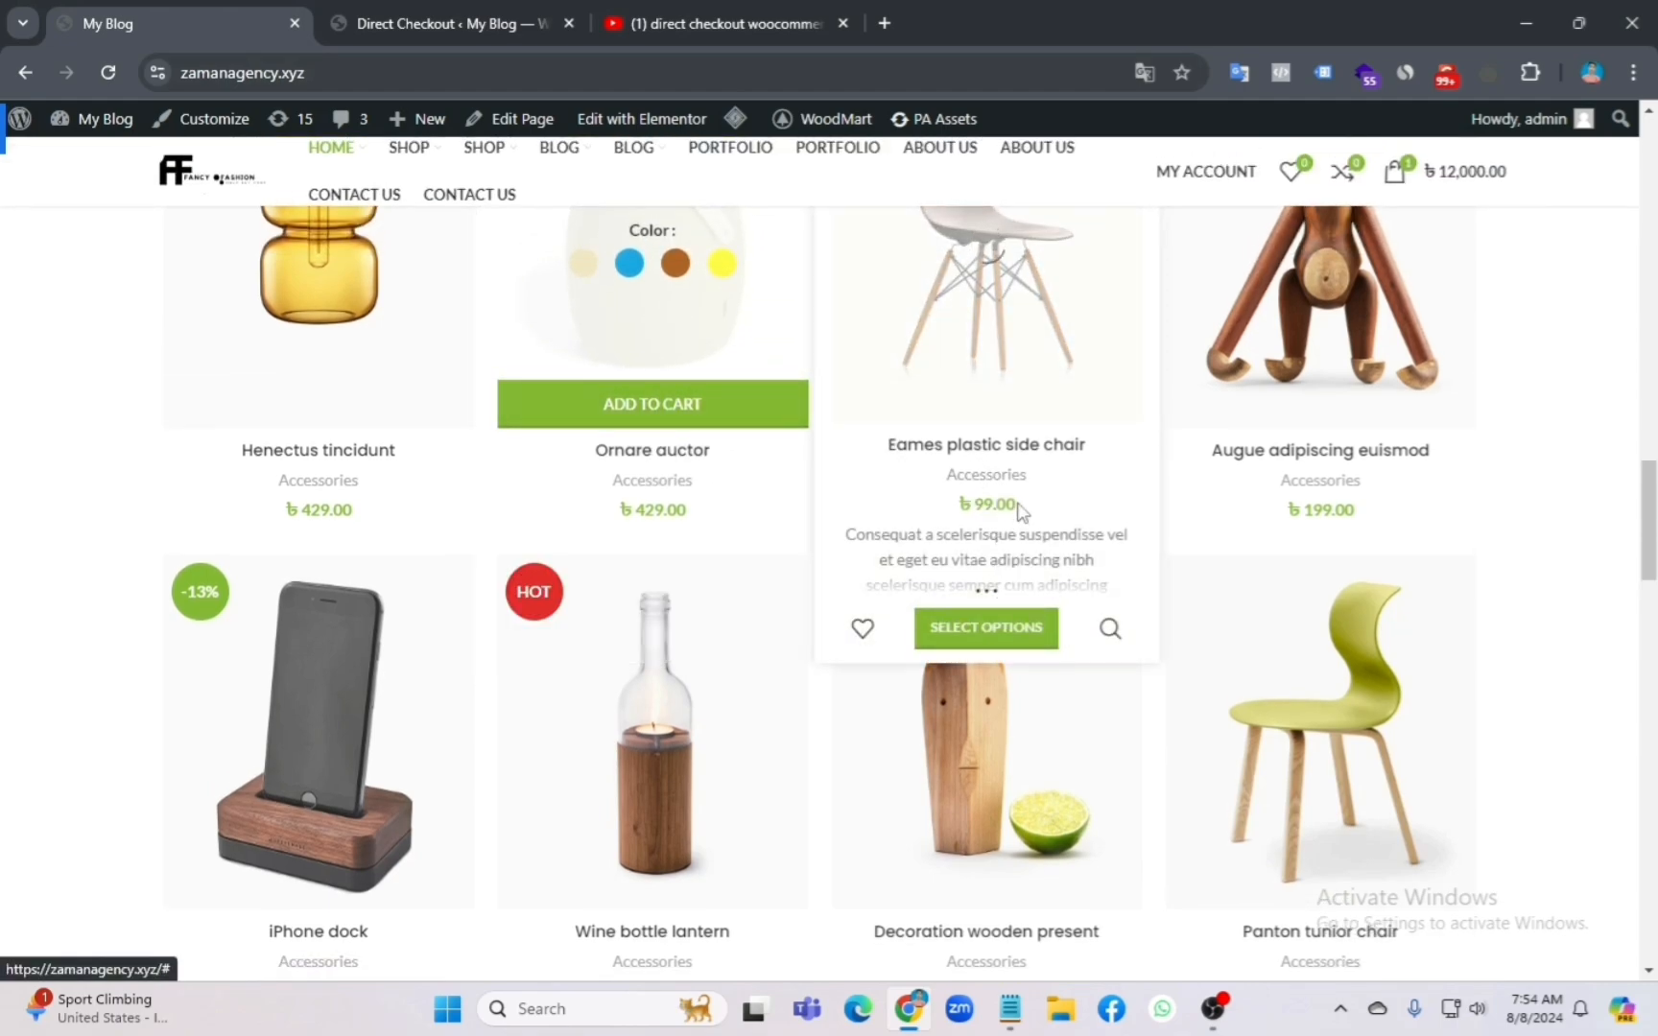
{"action": "left_click", "coordinate": [1002, 420]}
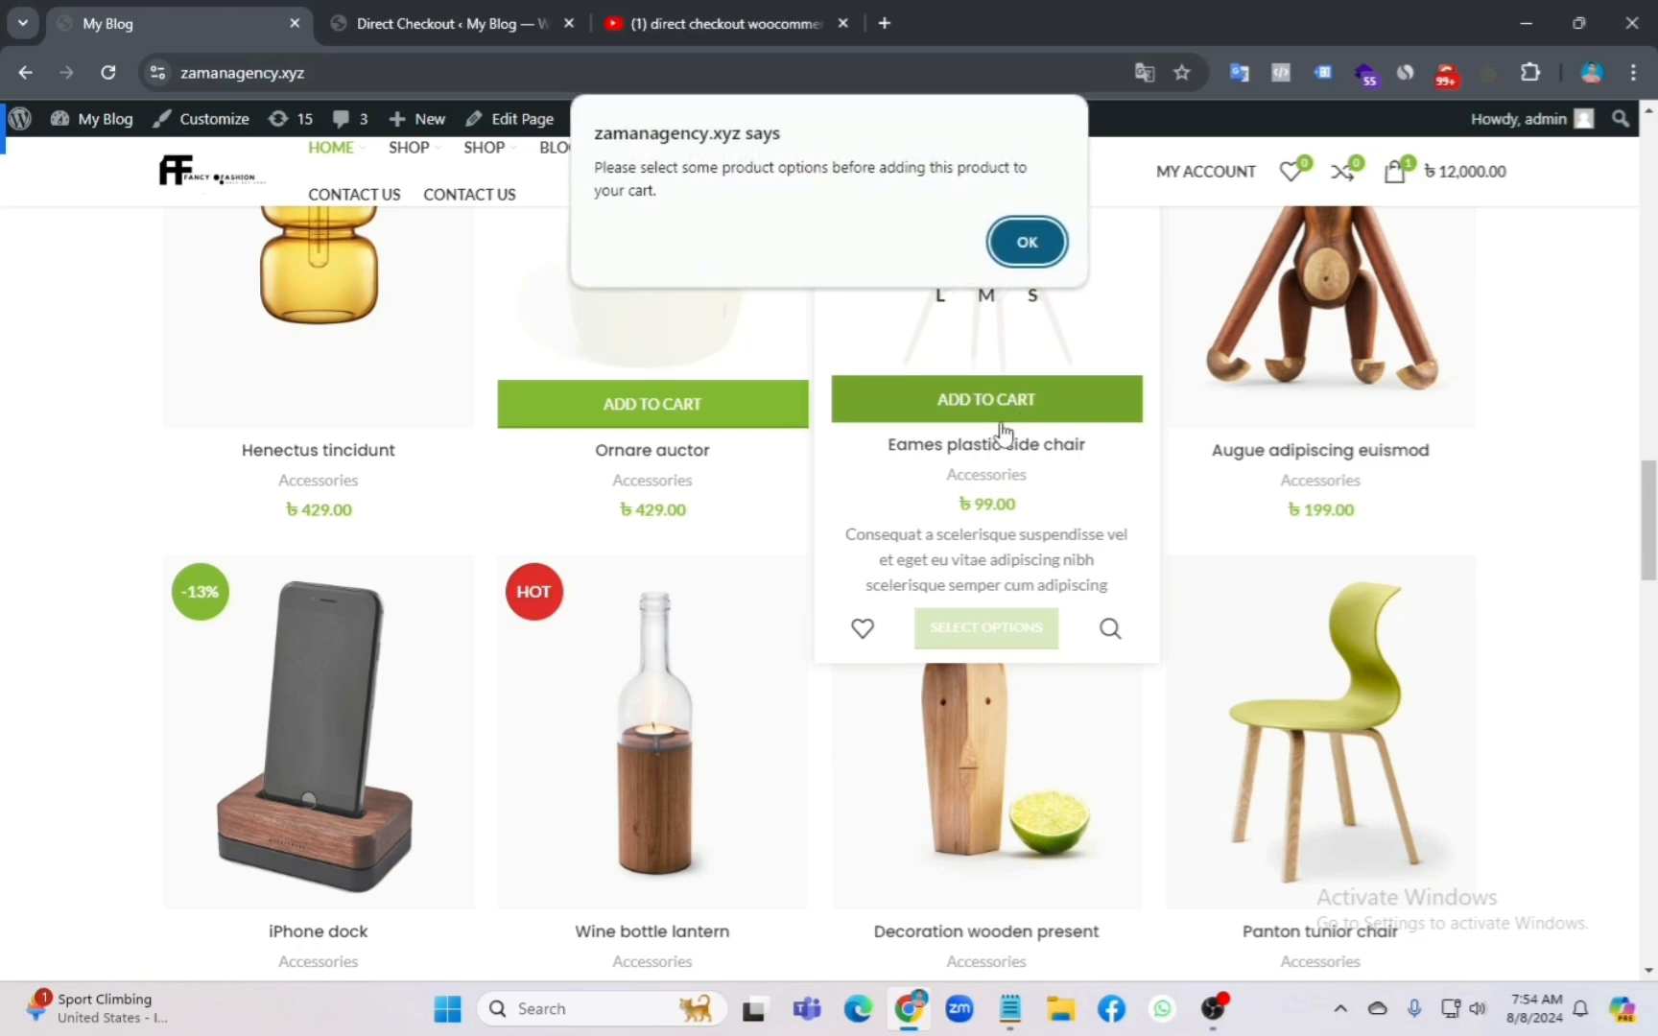
{"action": "left_click", "coordinate": [1003, 241]}
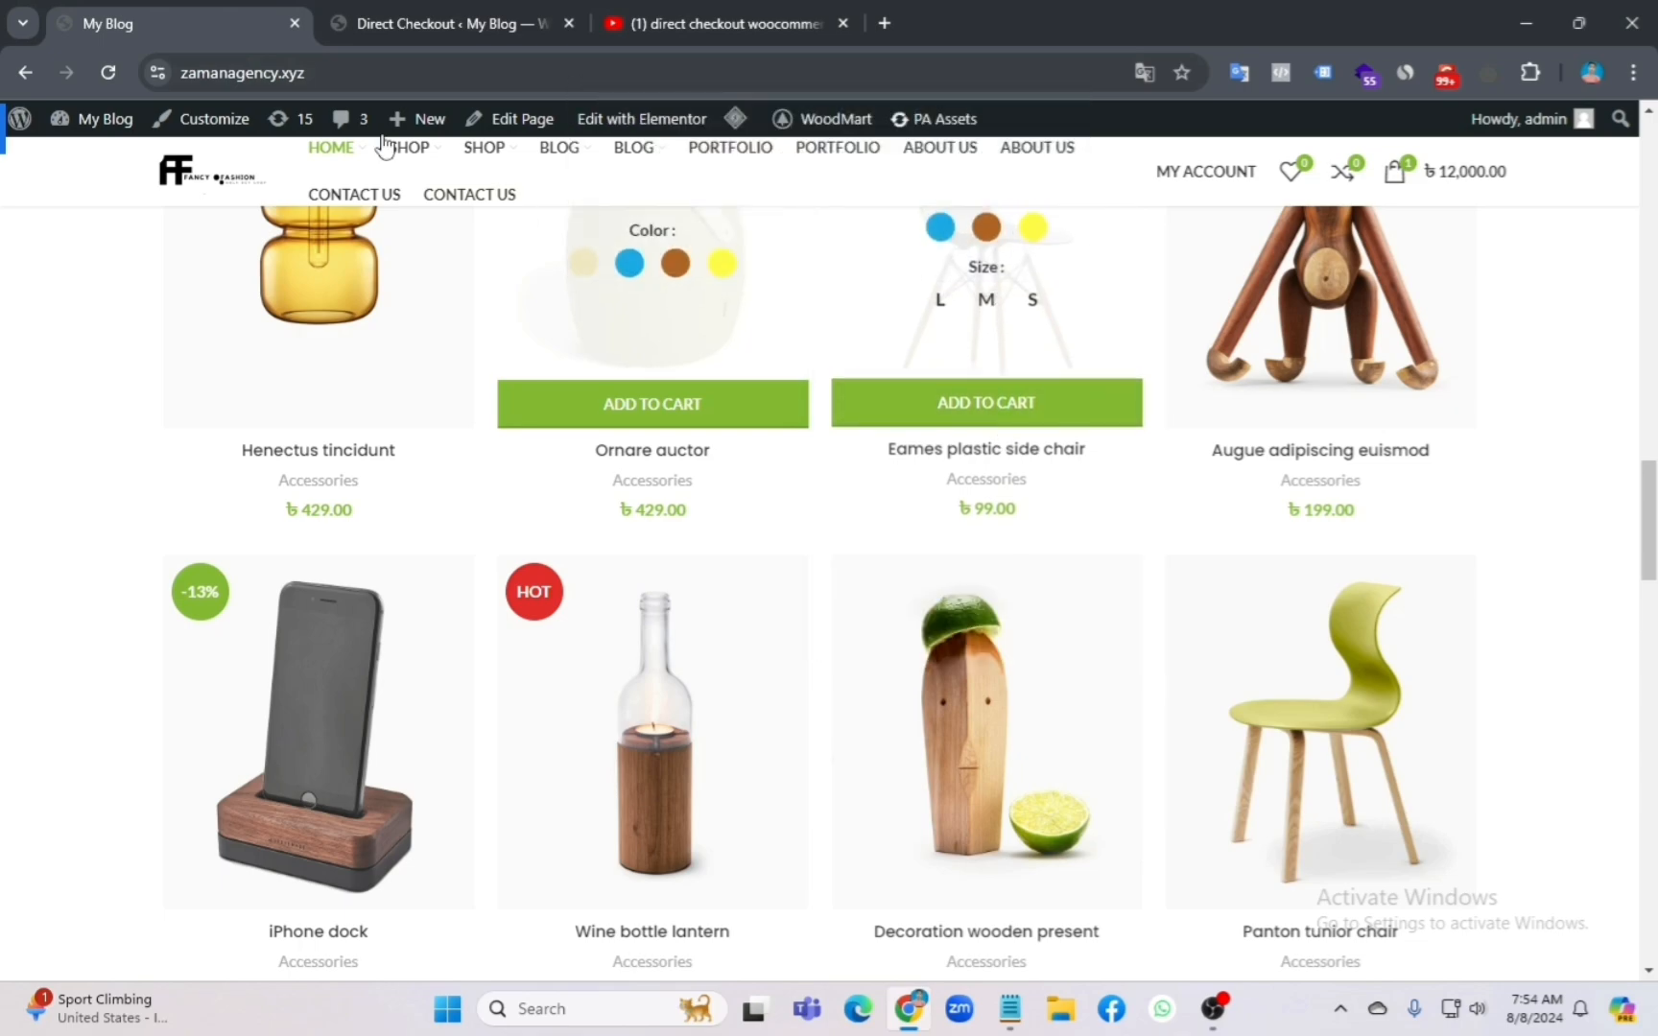
Step: Examine the Direct Checkout plugin's basic settings, covering the cart page, single page checkout and redirect options
{"action": "left_click", "coordinate": [454, 24]}
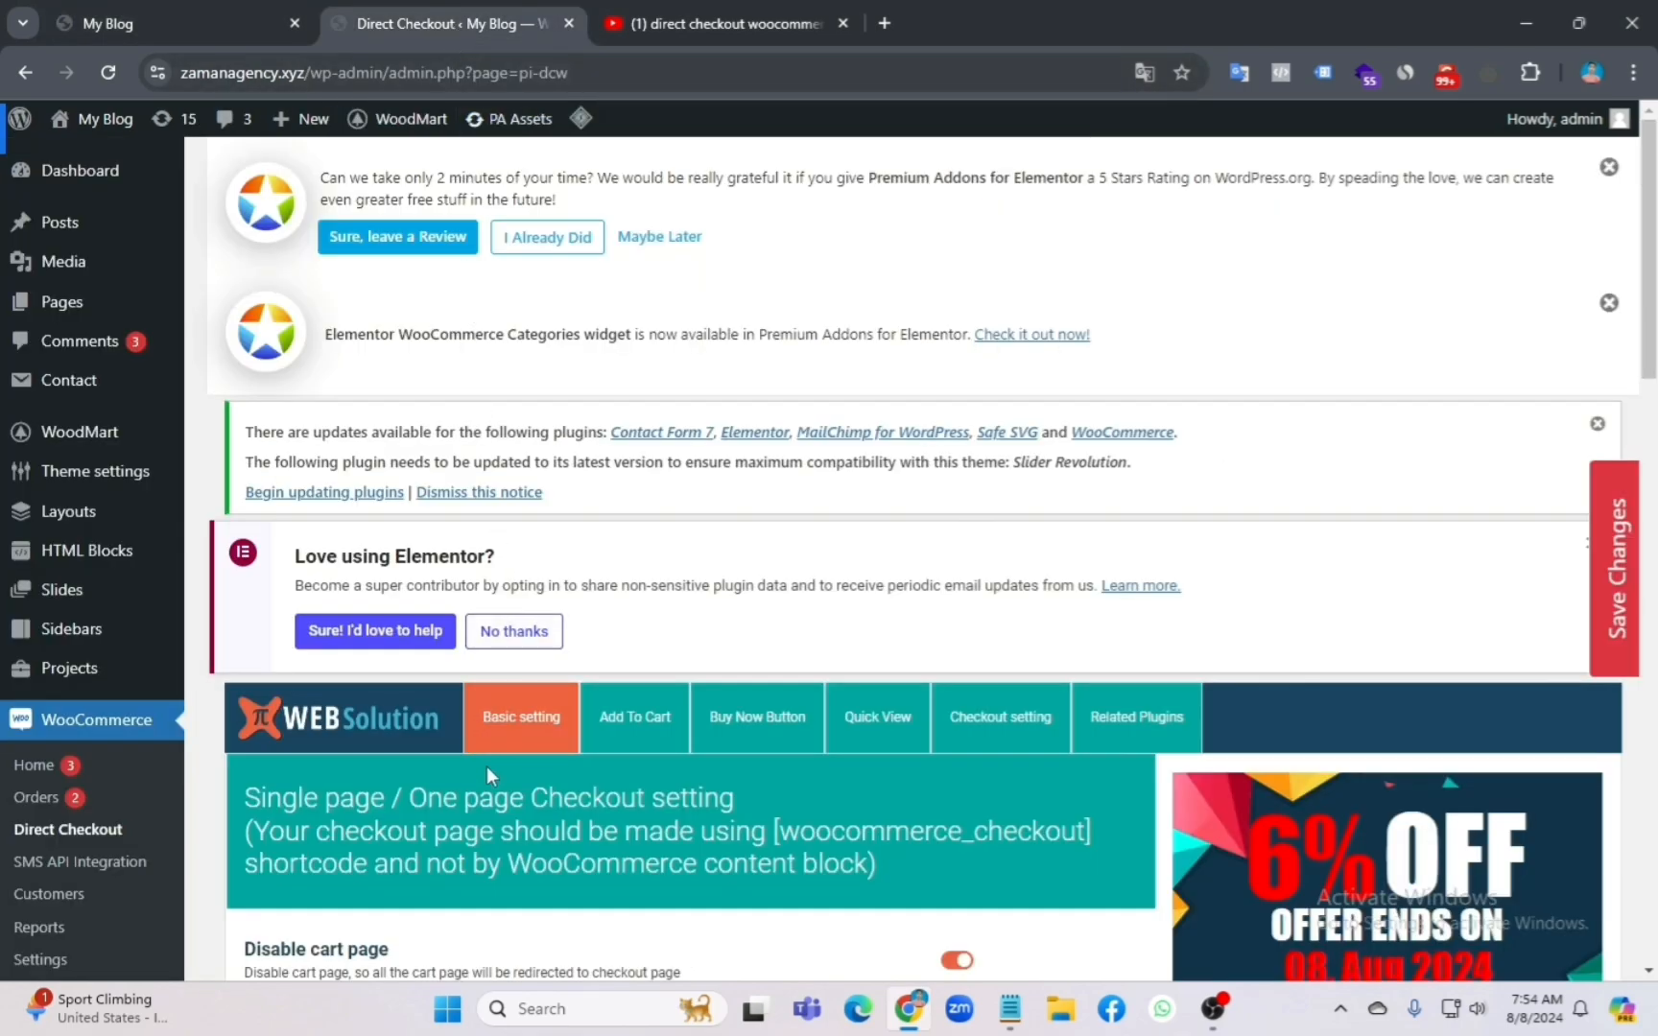
{"action": "scroll", "coordinate": [488, 766], "scroll_direction": "down", "scroll_amount": 5}
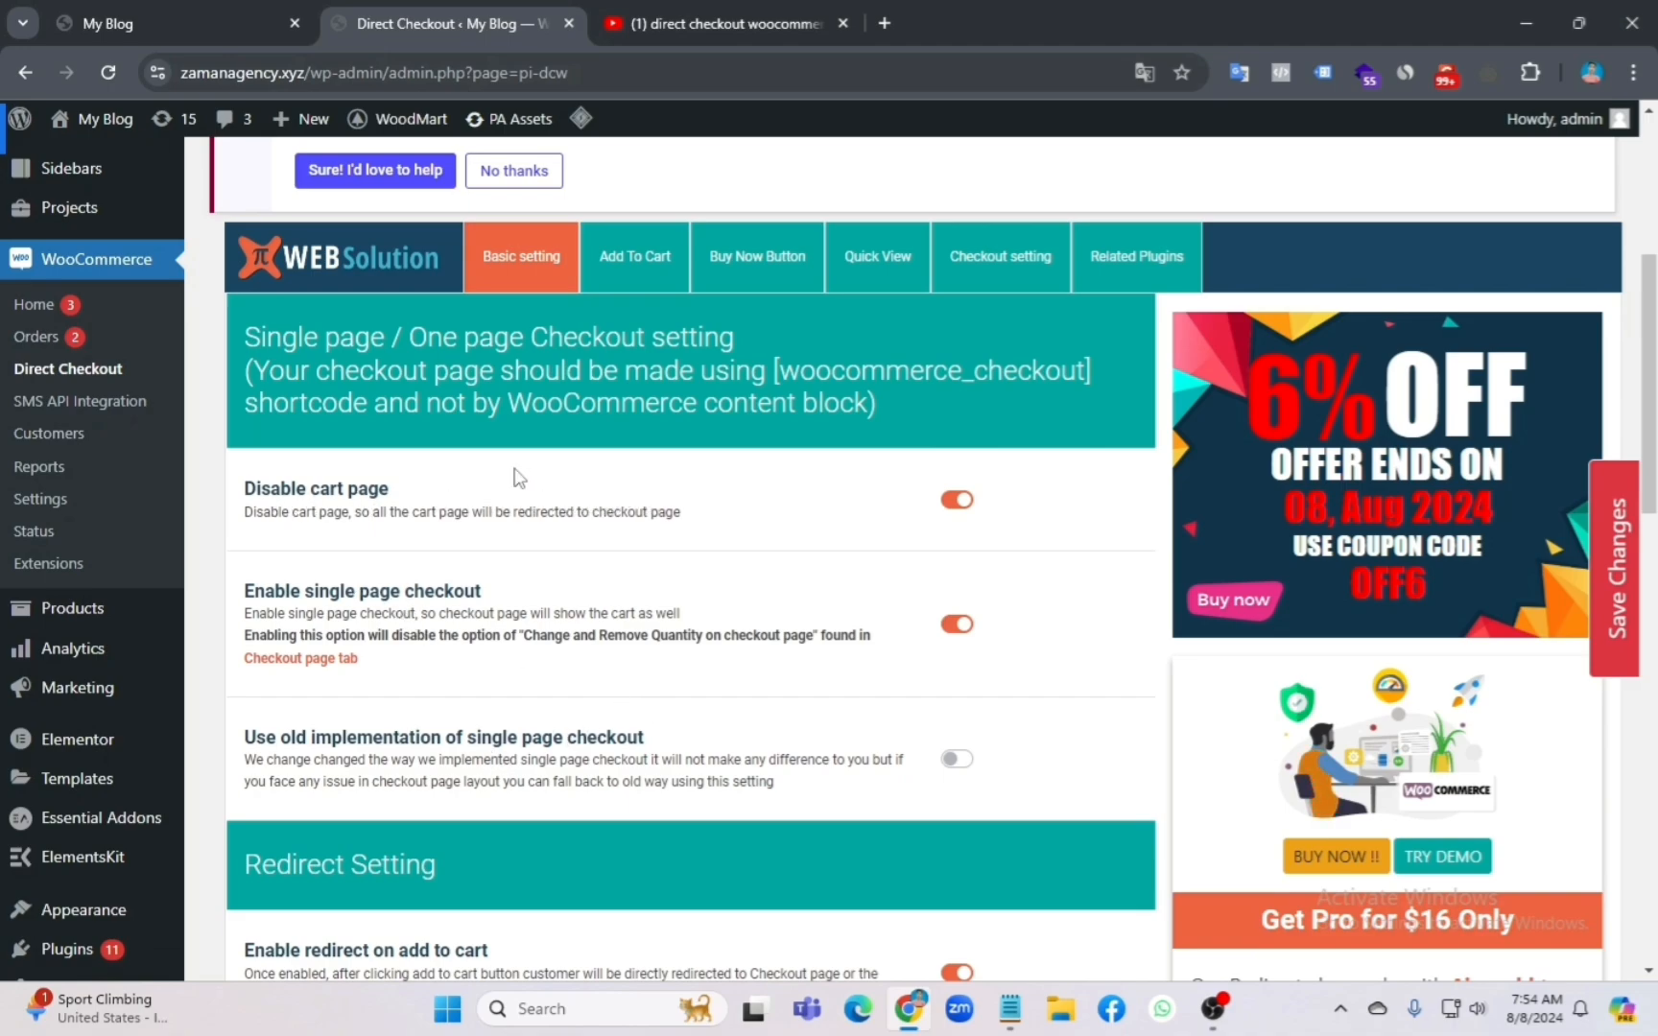
{"action": "left_click", "coordinate": [263, 1]}
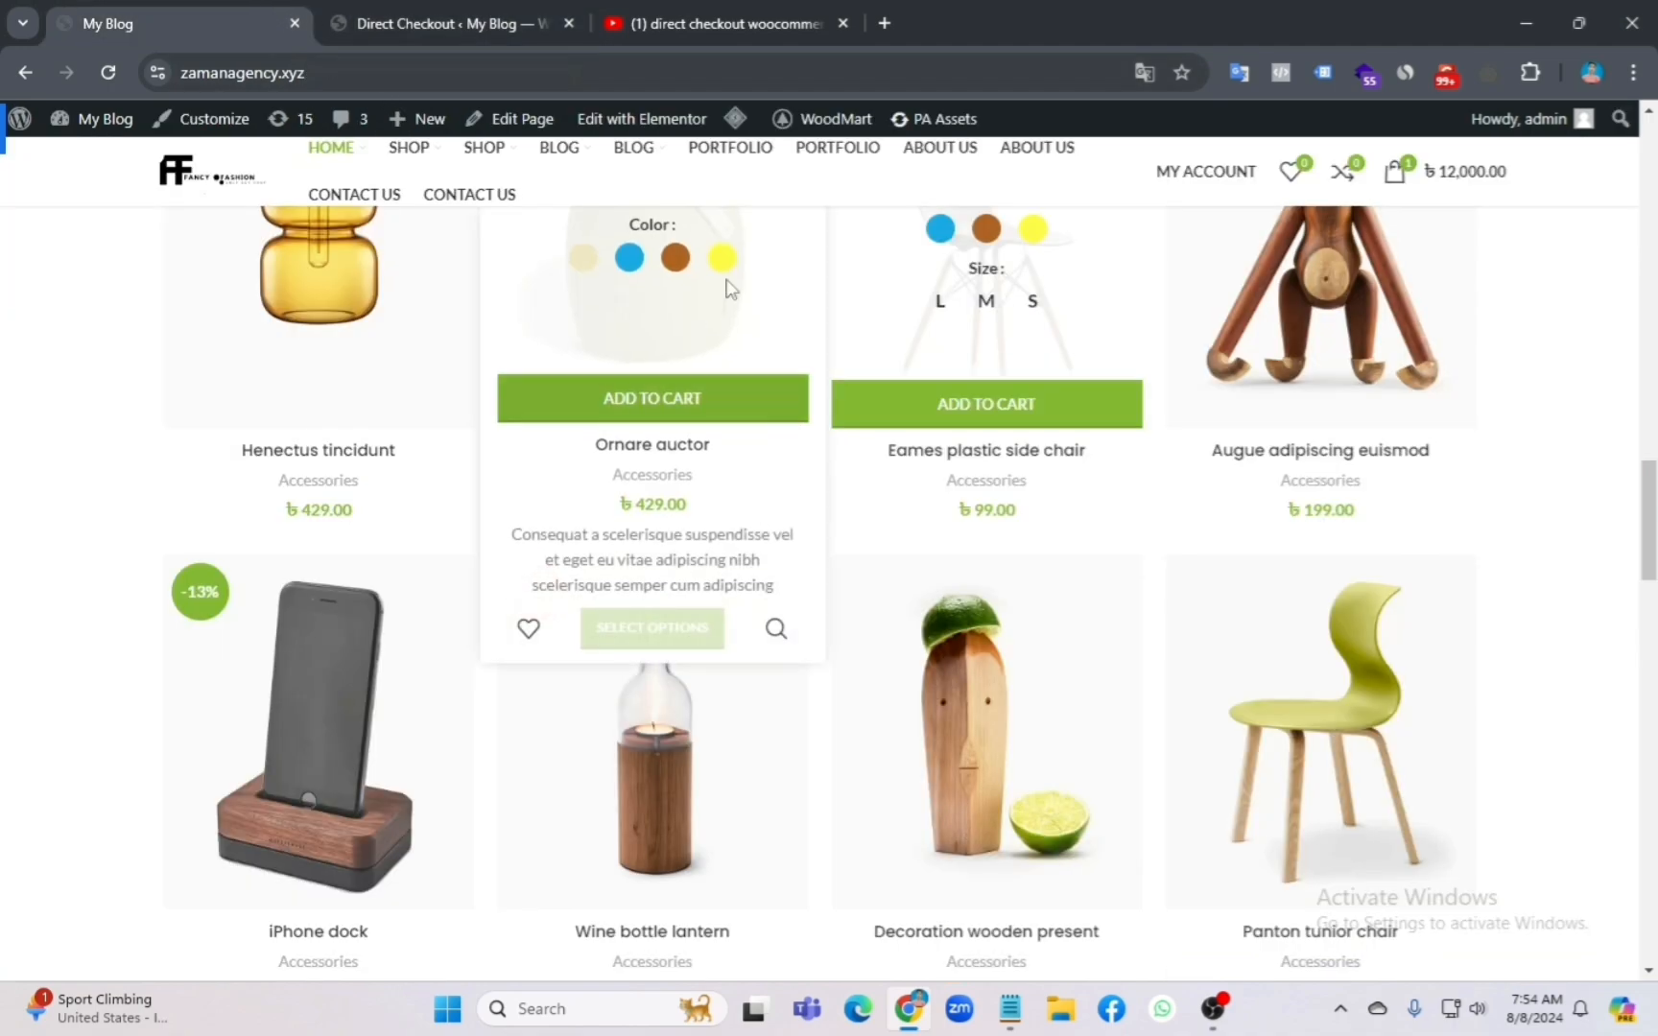
{"action": "left_click", "coordinate": [483, 35]}
{"action": "scroll", "coordinate": [130, 809], "scroll_direction": "down", "scroll_amount": 5}
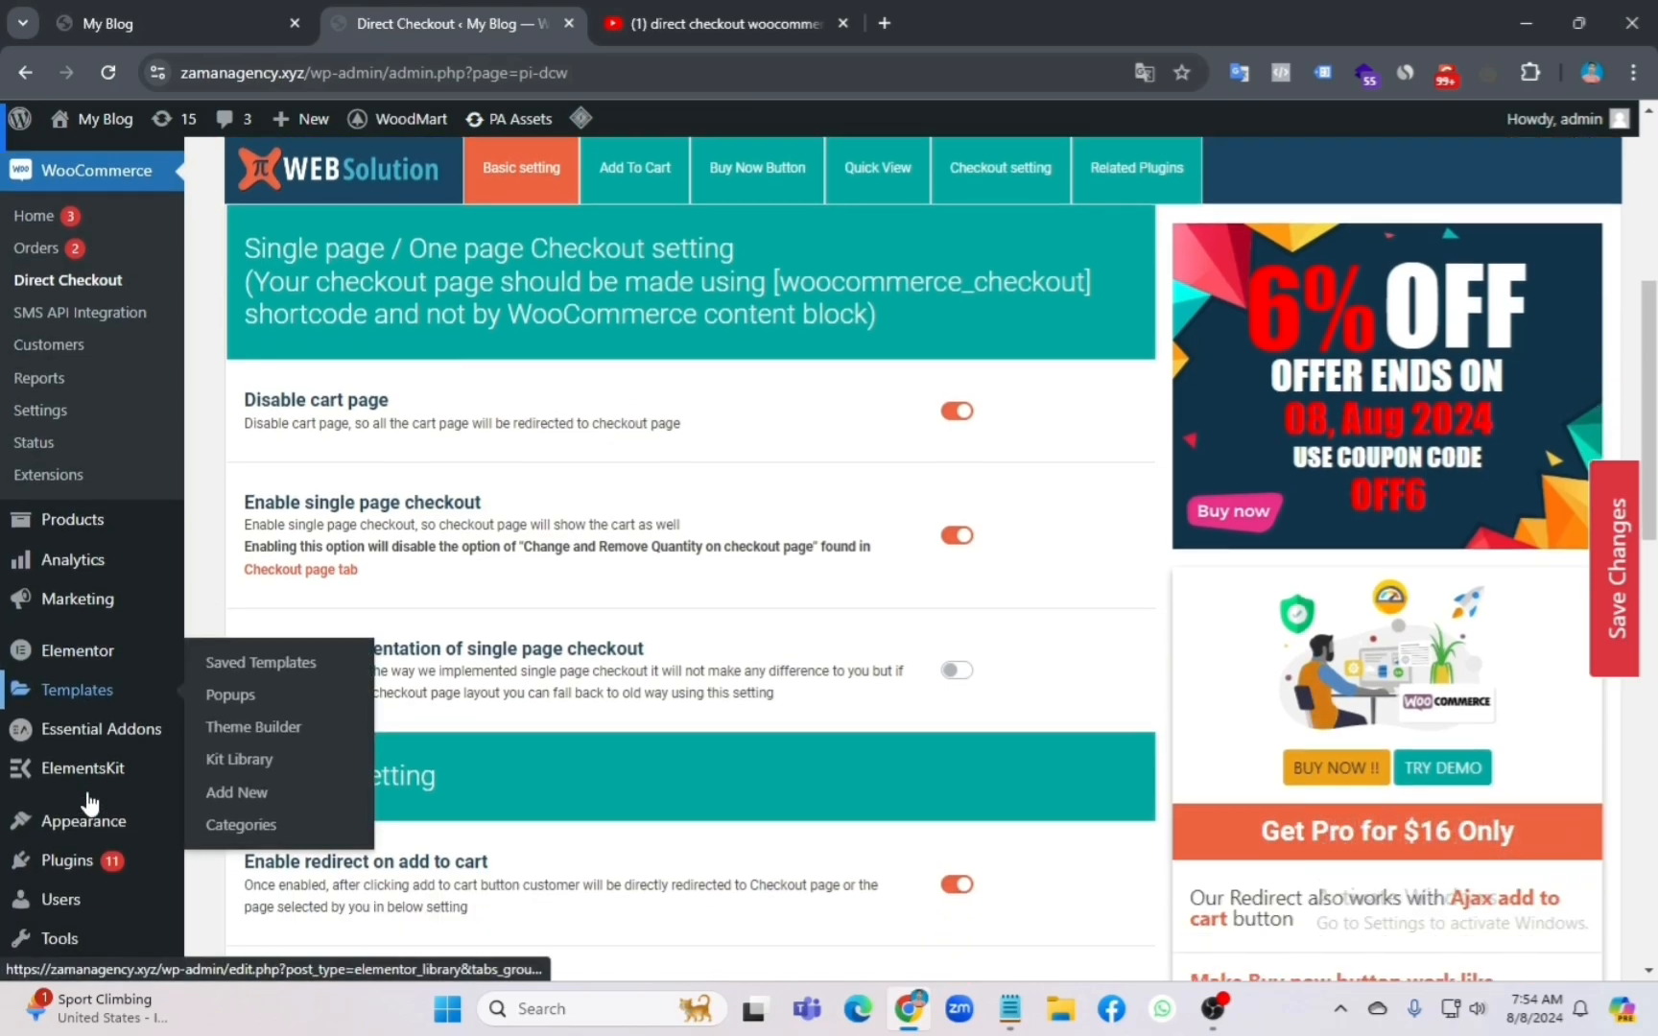
{"action": "scroll", "coordinate": [130, 809], "scroll_direction": "down", "scroll_amount": 4}
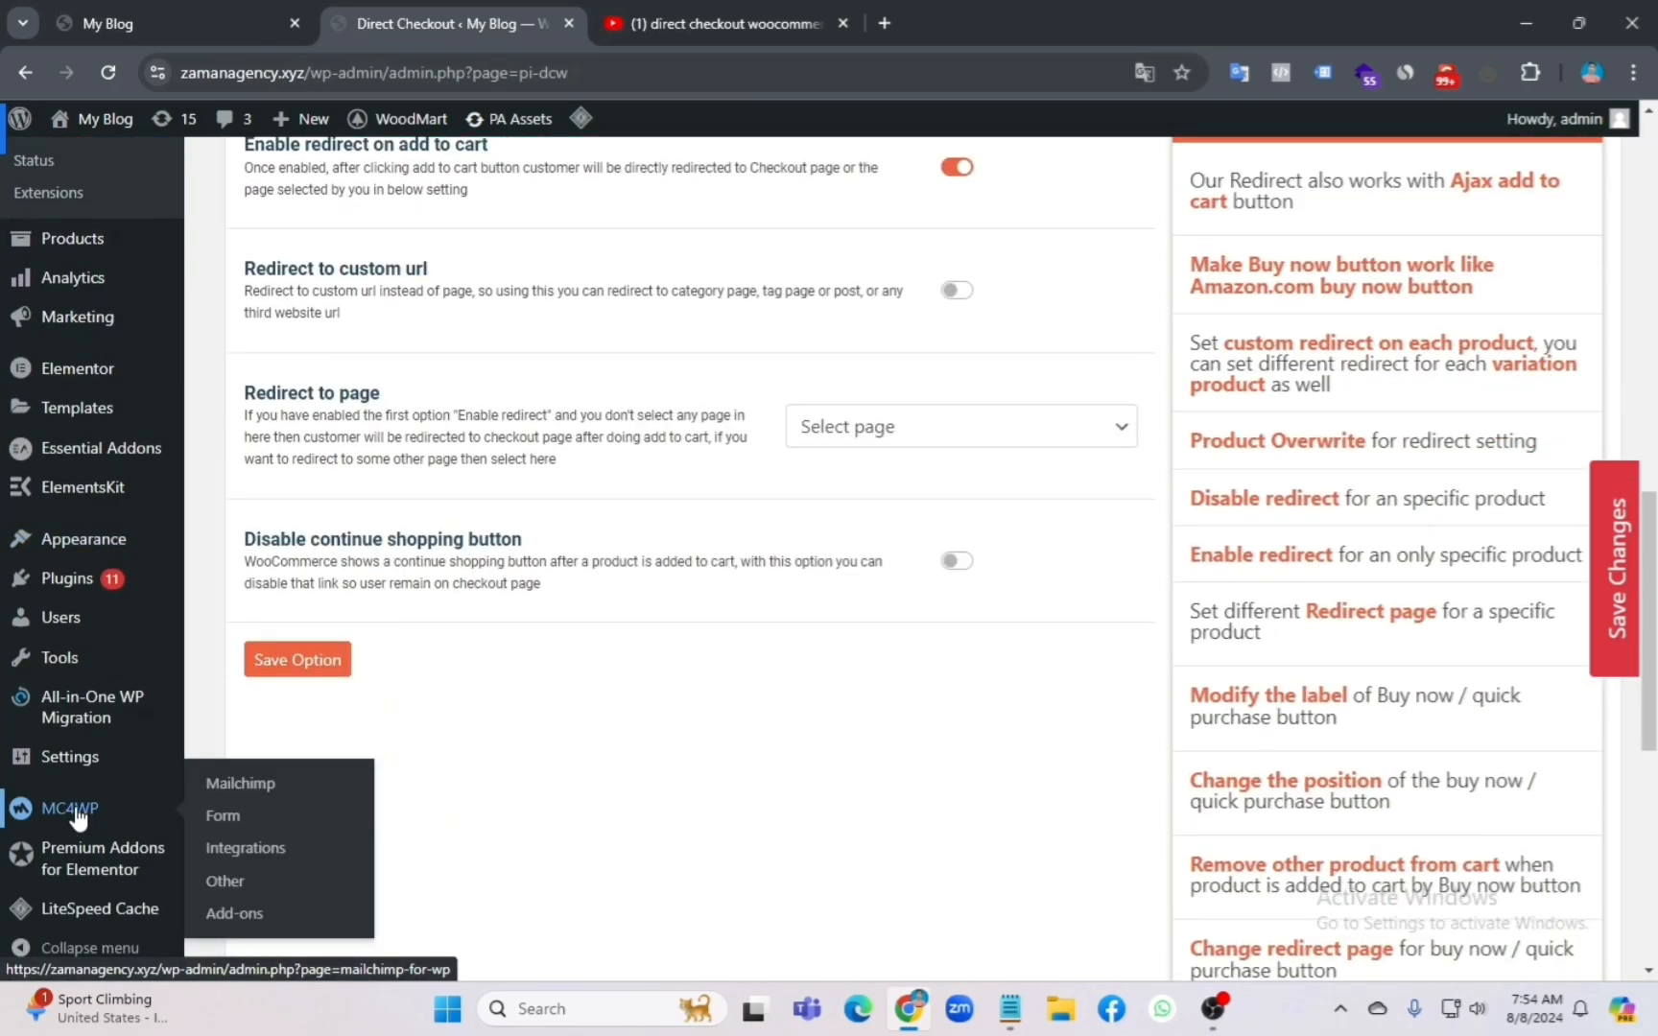
{"action": "scroll", "coordinate": [4, 686], "scroll_direction": "up", "scroll_amount": 10}
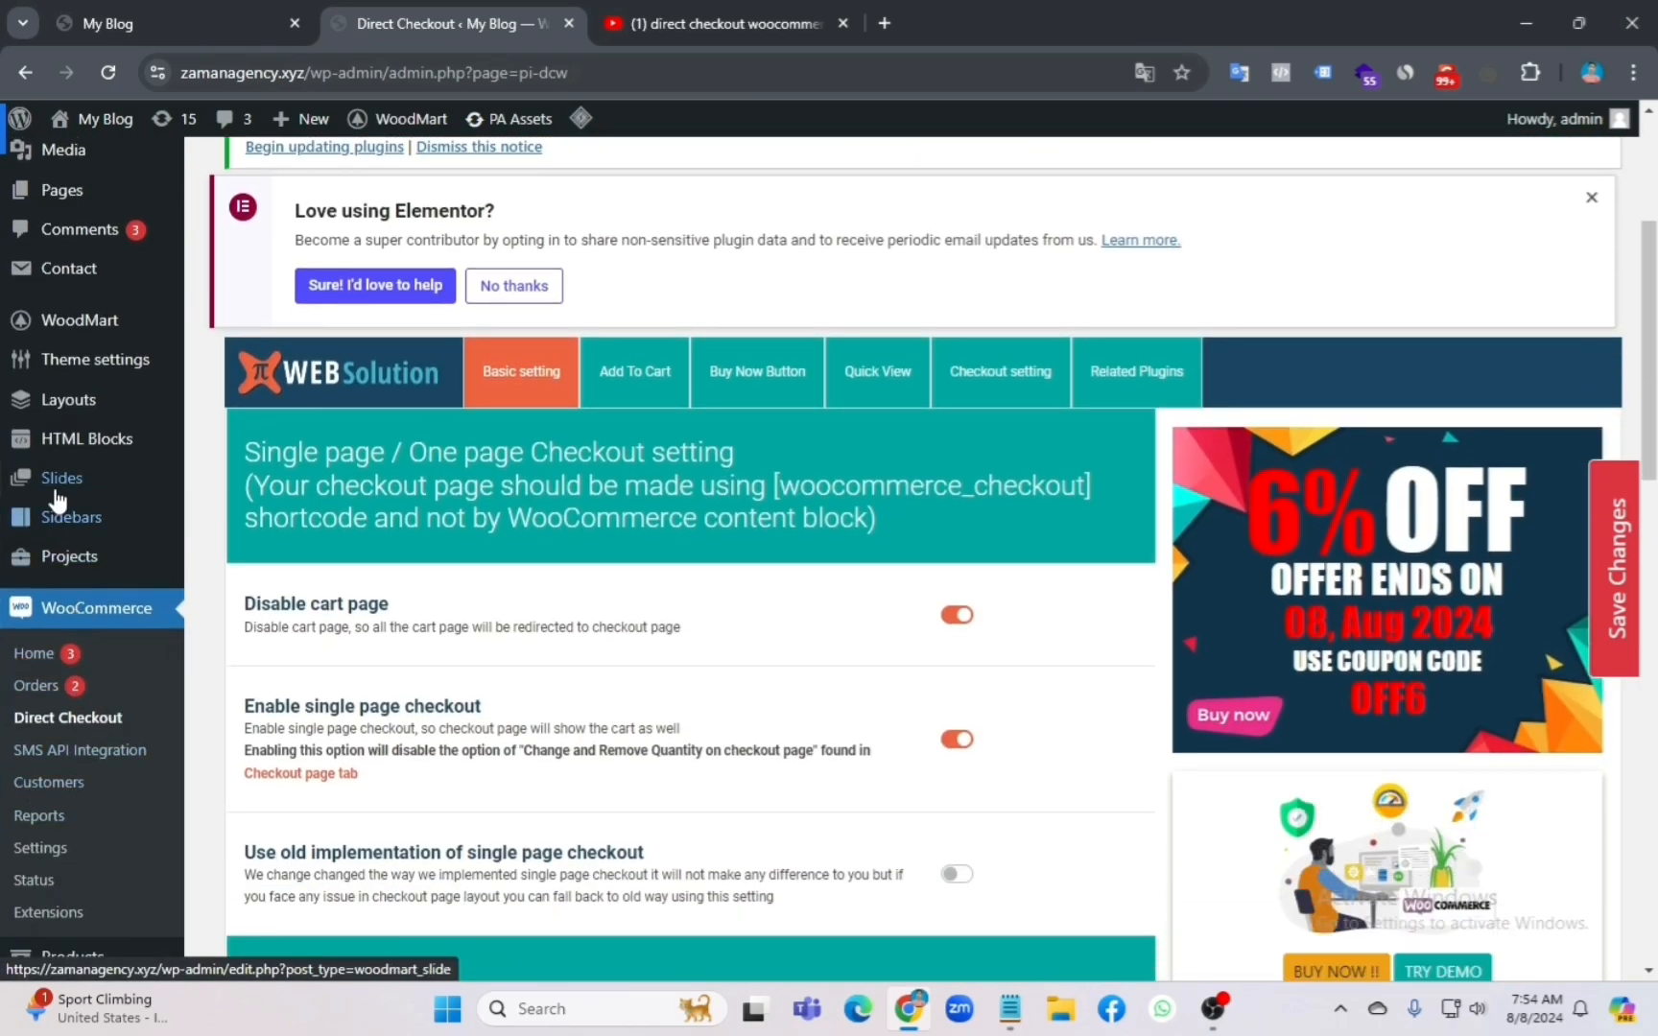
{"action": "scroll", "coordinate": [63, 500], "scroll_direction": "up", "scroll_amount": 3}
{"action": "scroll", "coordinate": [115, 889], "scroll_direction": "down", "scroll_amount": 3}
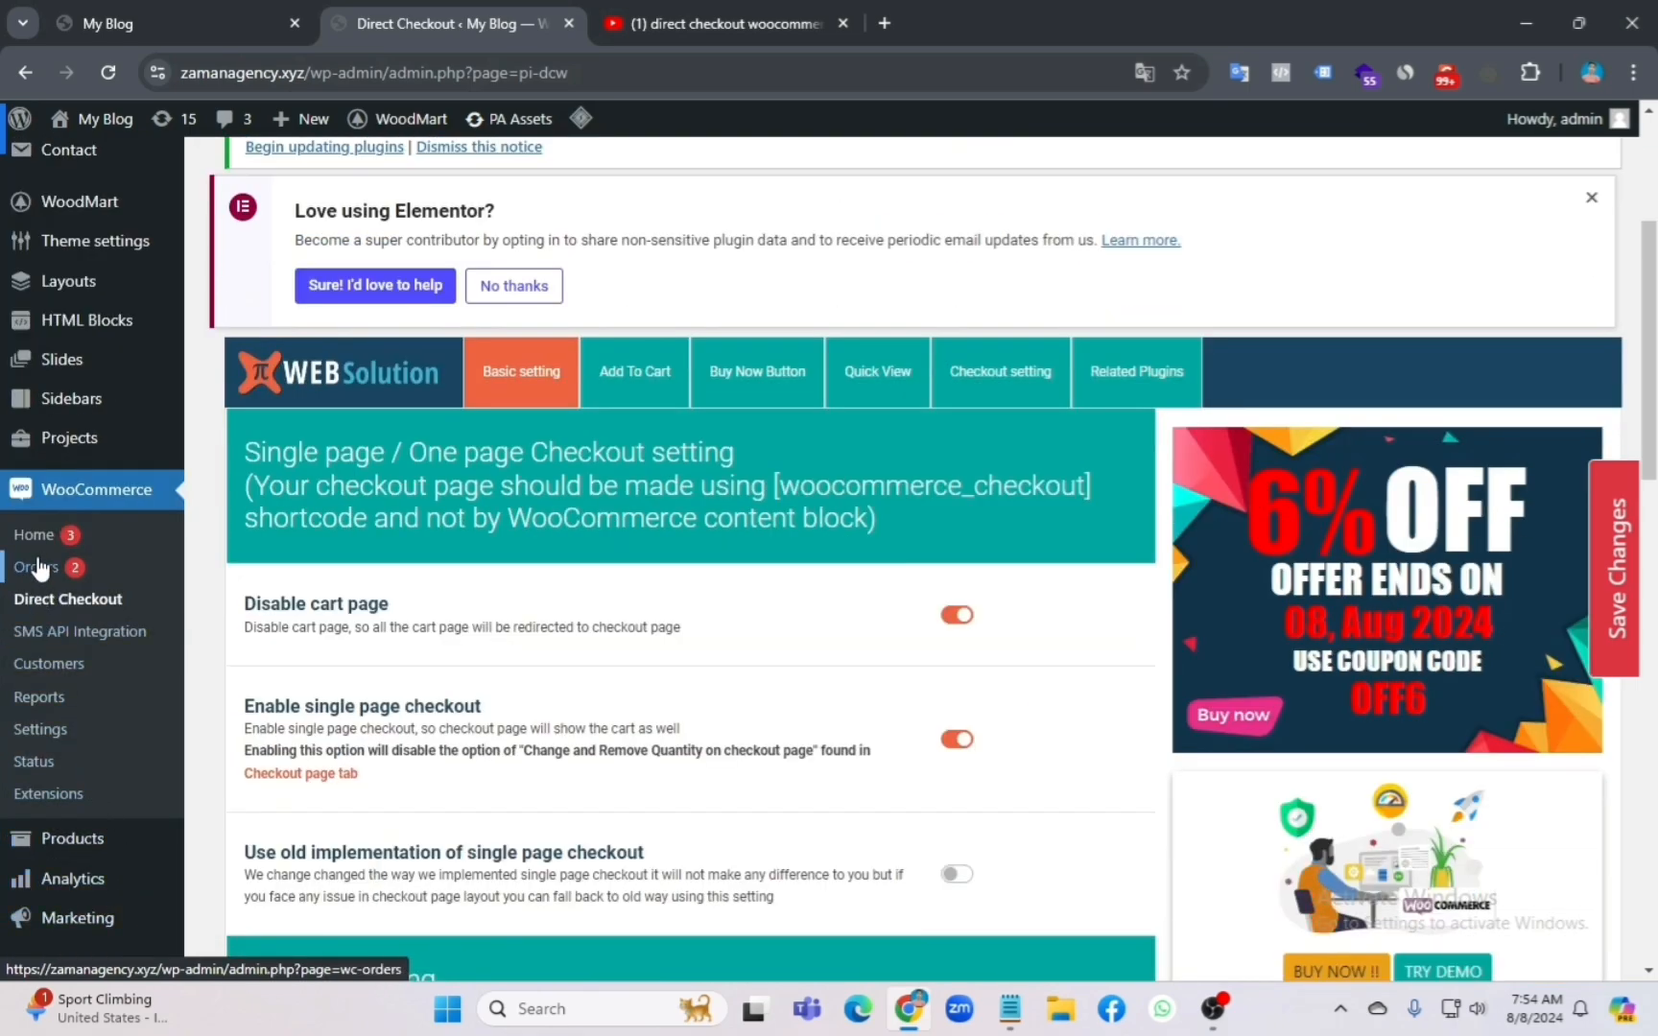
{"action": "scroll", "coordinate": [121, 718], "scroll_direction": "up", "scroll_amount": 1}
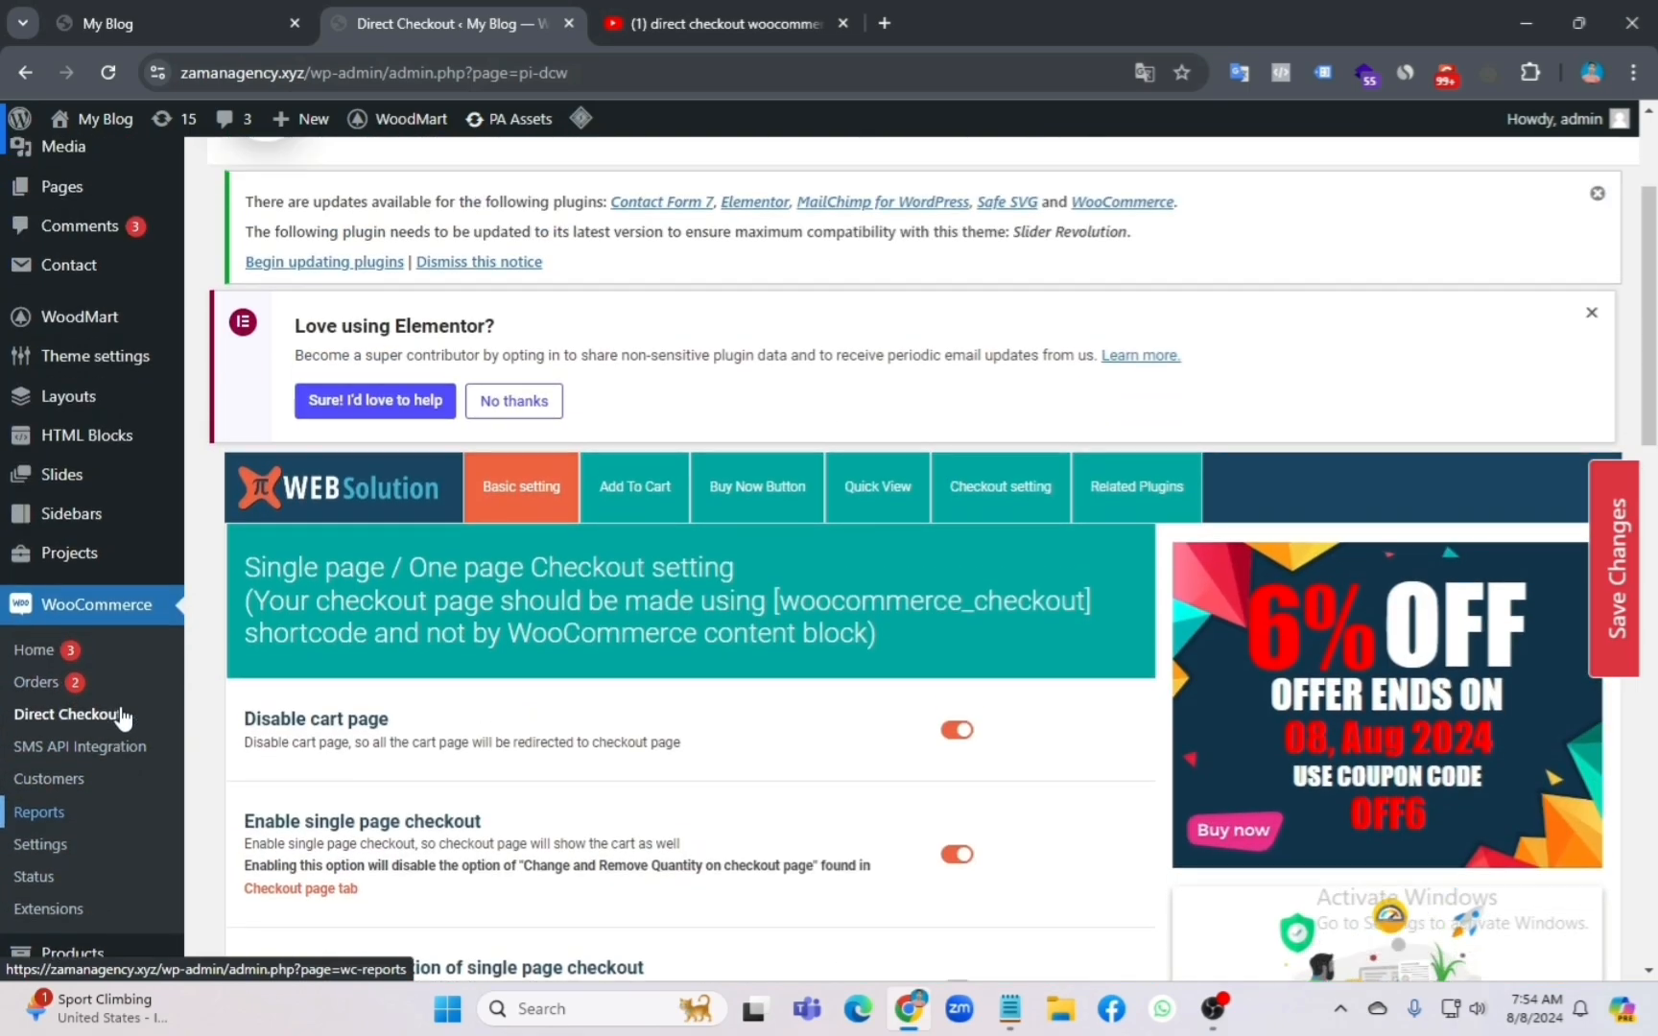
Step: Reopen the Direct Checkout basic settings and turn off the Disable cart page option
{"action": "left_click", "coordinate": [43, 718]}
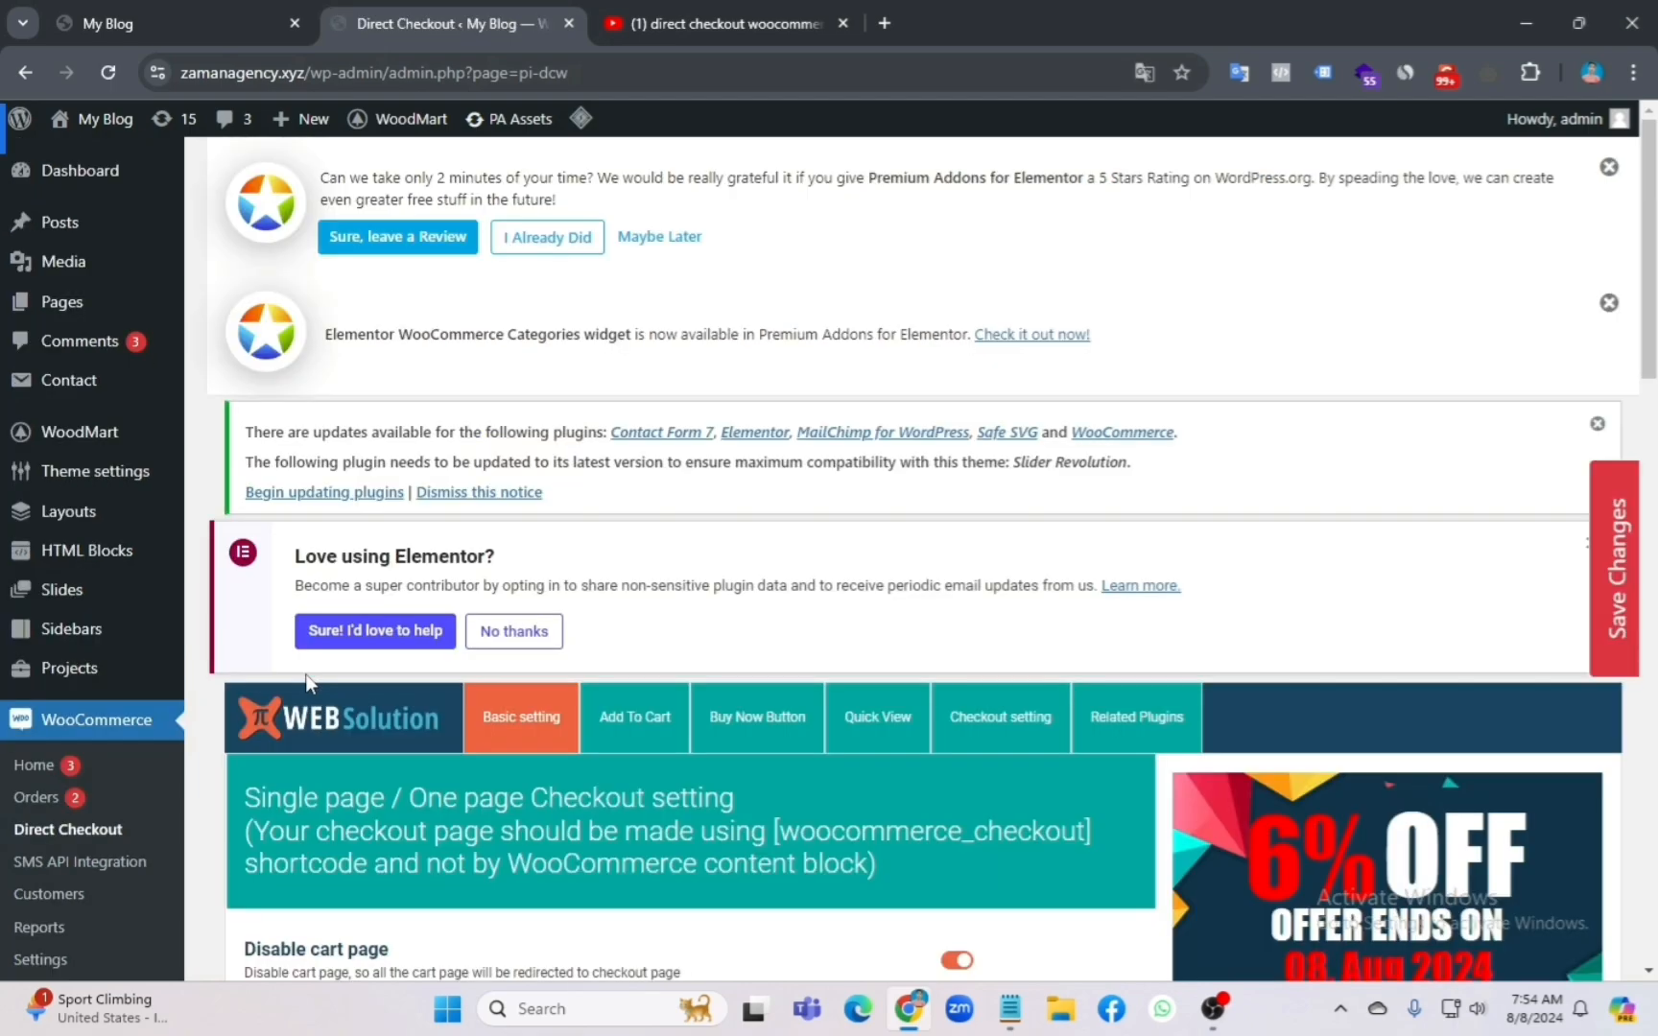
{"action": "scroll", "coordinate": [529, 665], "scroll_direction": "down", "scroll_amount": 3}
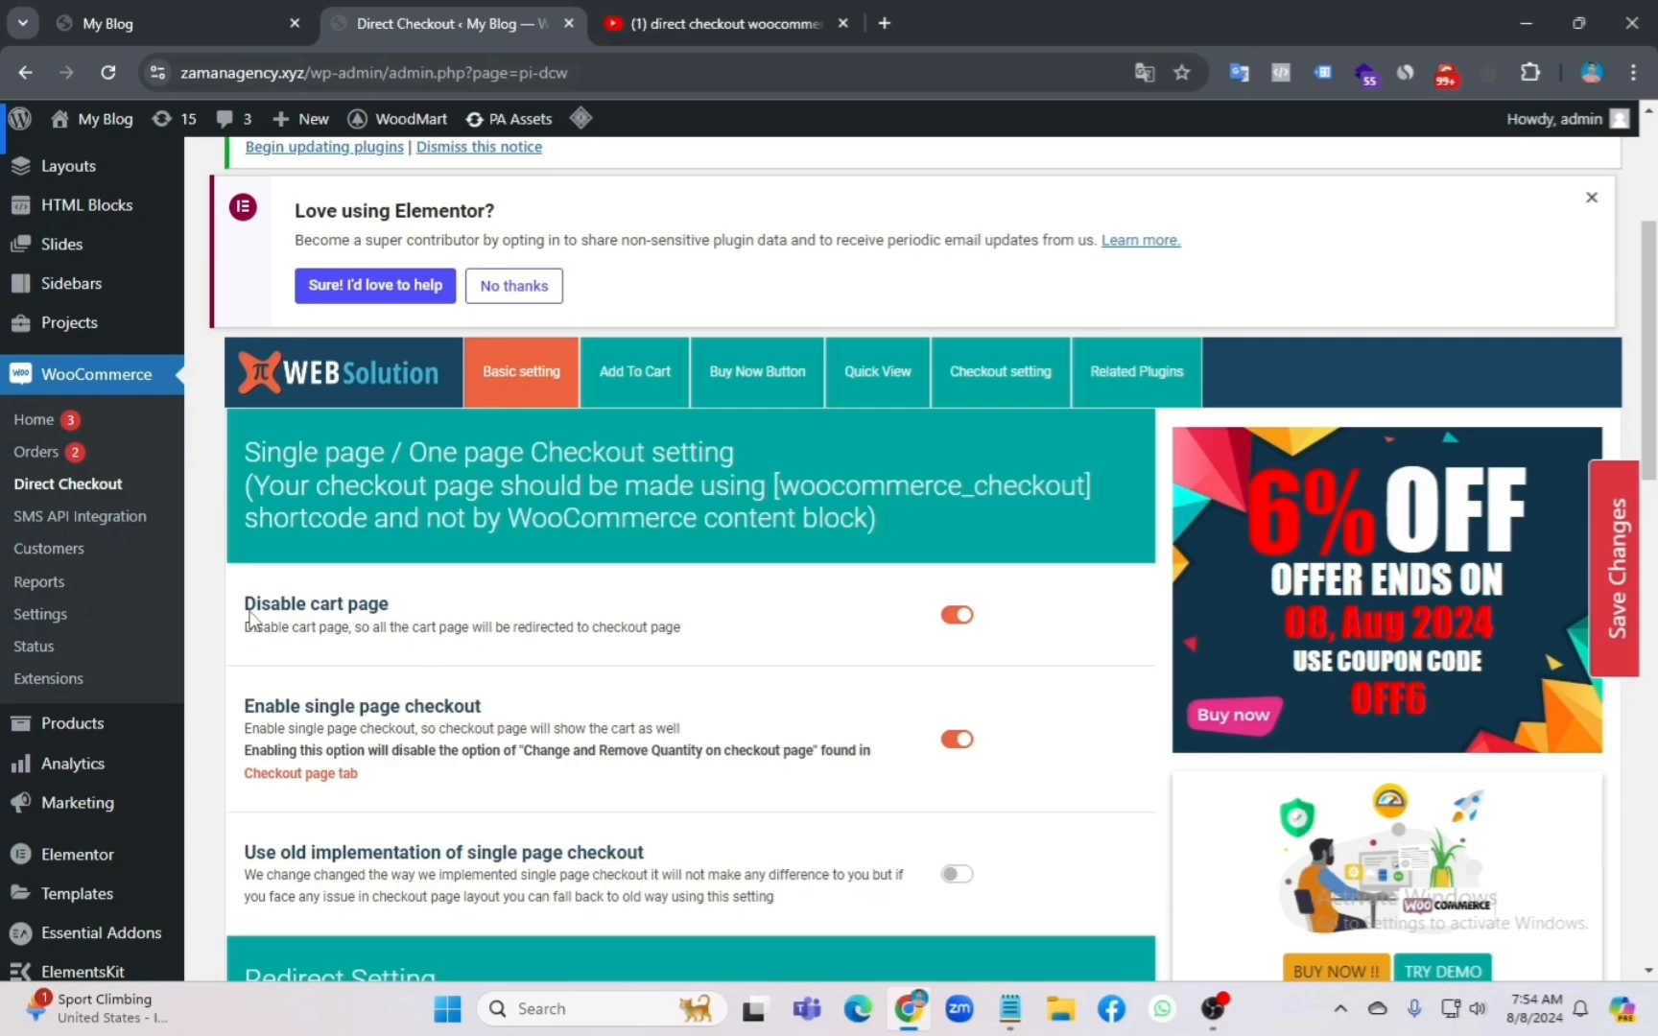
{"action": "left_click_drag", "start_coordinate": [277, 605], "coordinate": [436, 596]}
{"action": "left_click", "coordinate": [437, 616]}
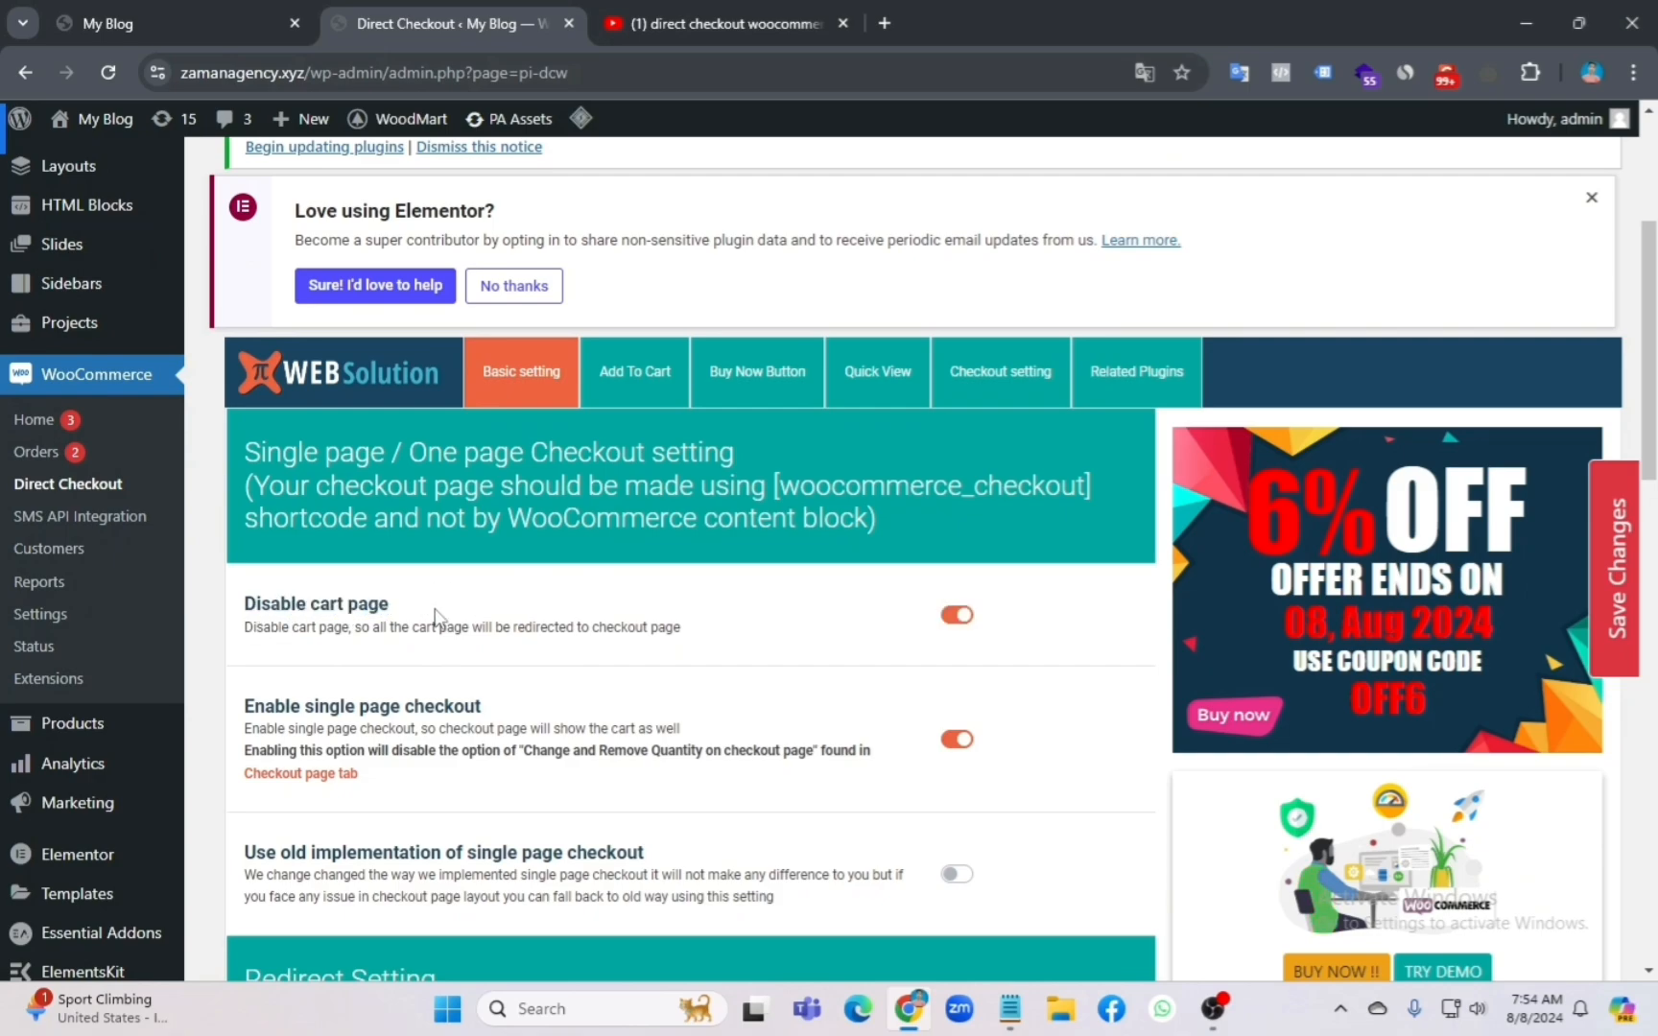
{"action": "left_click", "coordinate": [960, 616]}
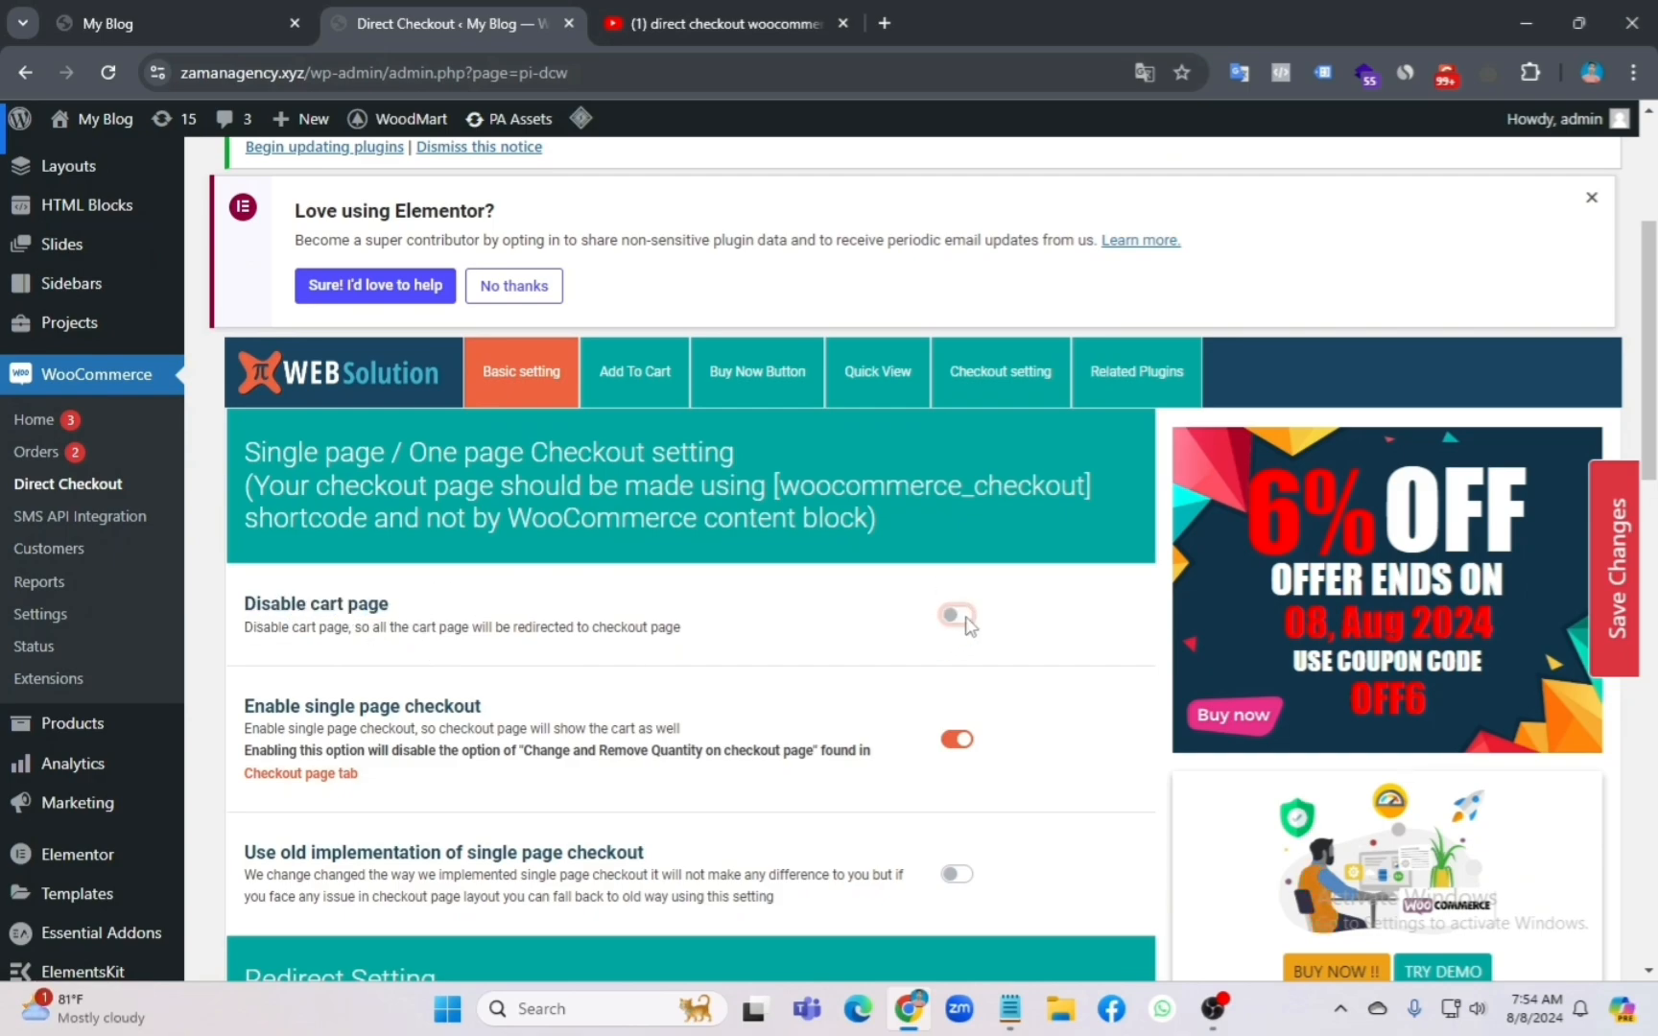
Step: Look over the product grid on the store's home page and return to the Direct Checkout settings
{"action": "scroll", "coordinate": [967, 625], "scroll_direction": "down", "scroll_amount": 2}
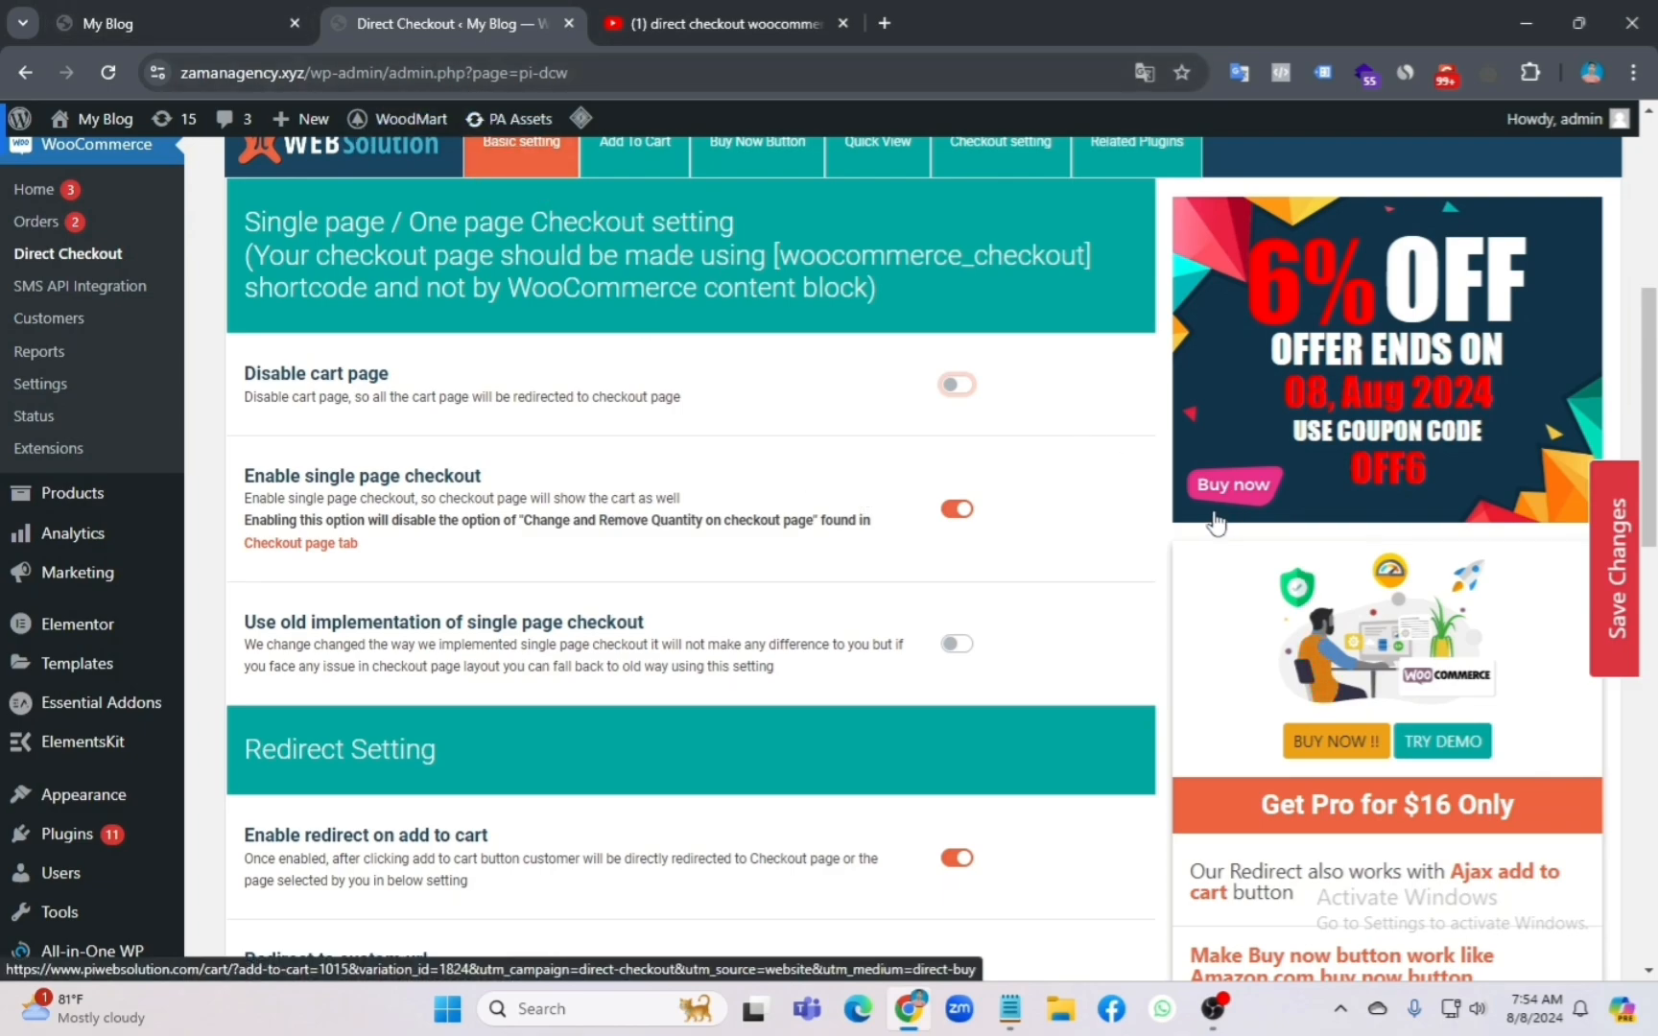
{"action": "left_click", "coordinate": [224, 8]}
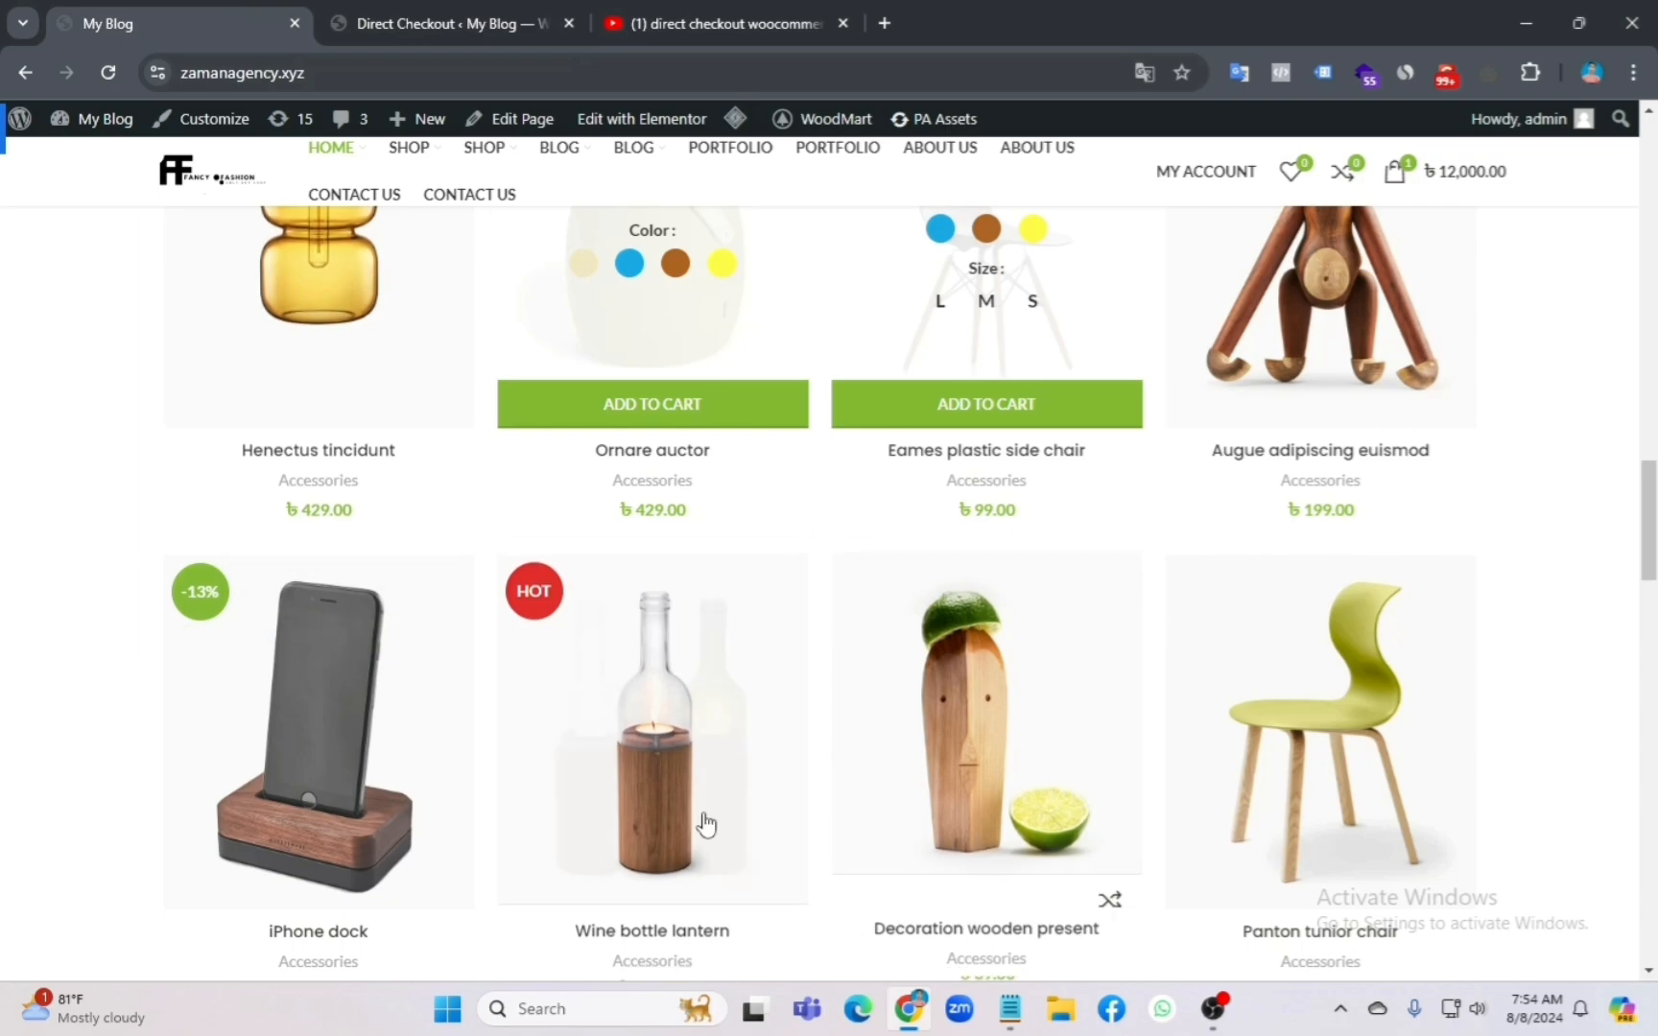
{"action": "scroll", "coordinate": [729, 816], "scroll_direction": "down", "scroll_amount": 2}
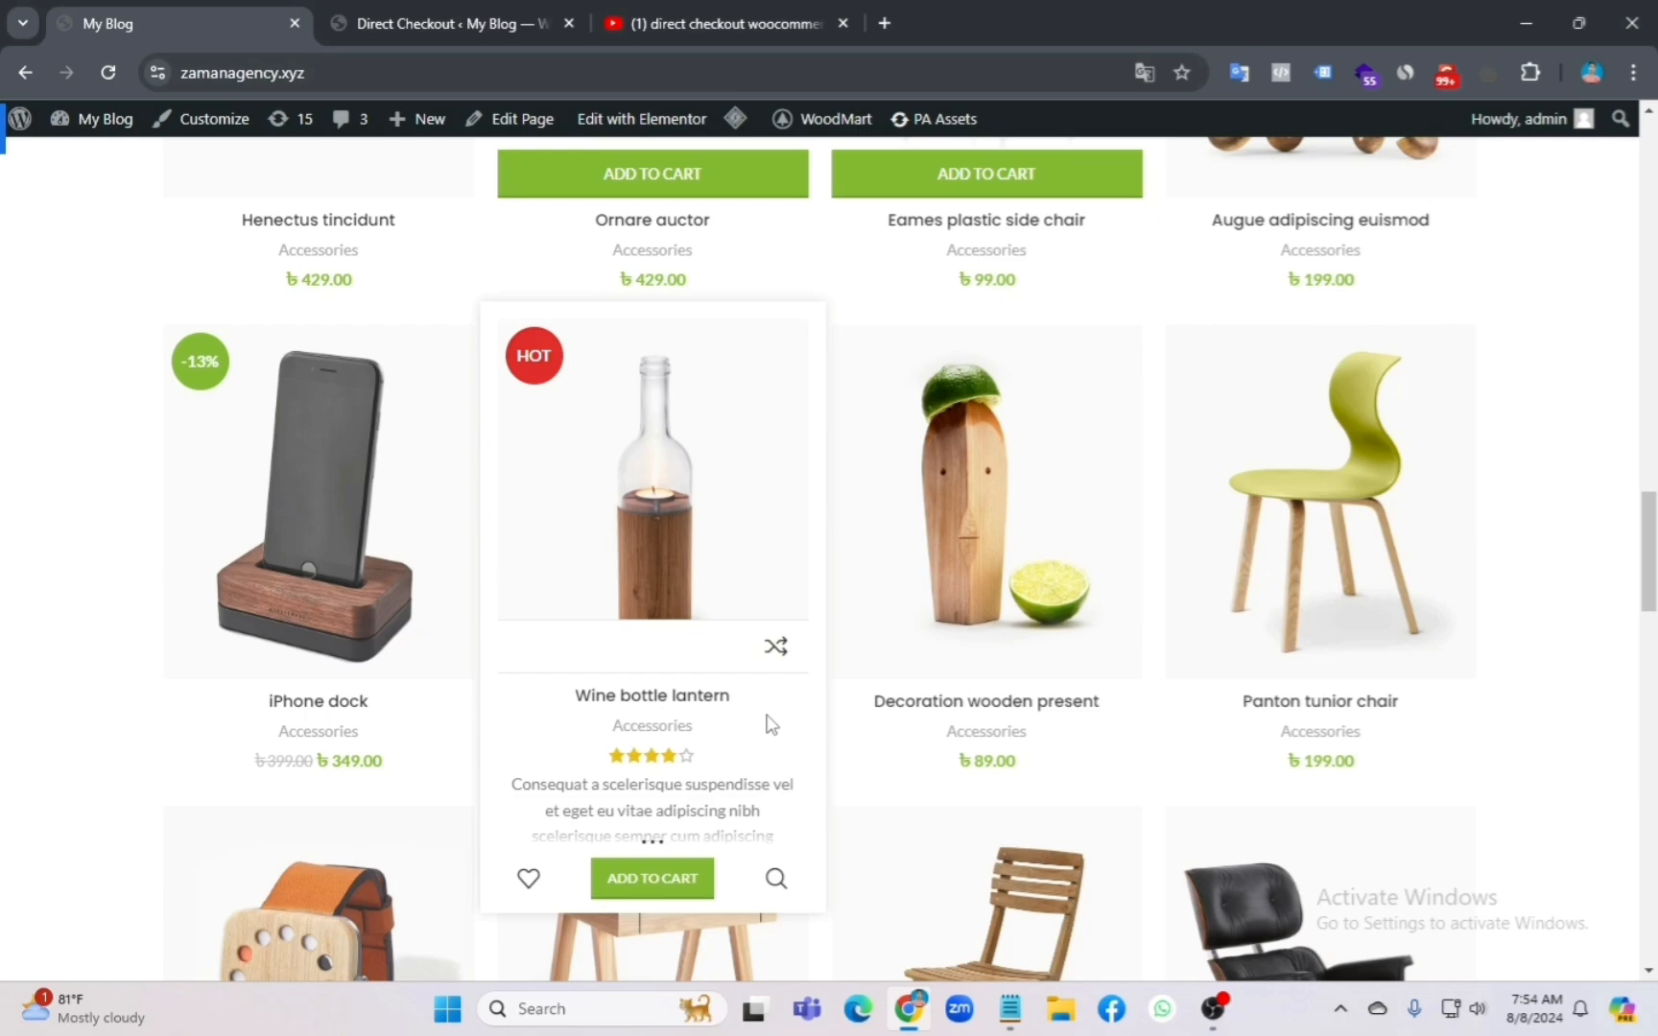
{"action": "left_click", "coordinate": [457, 23]}
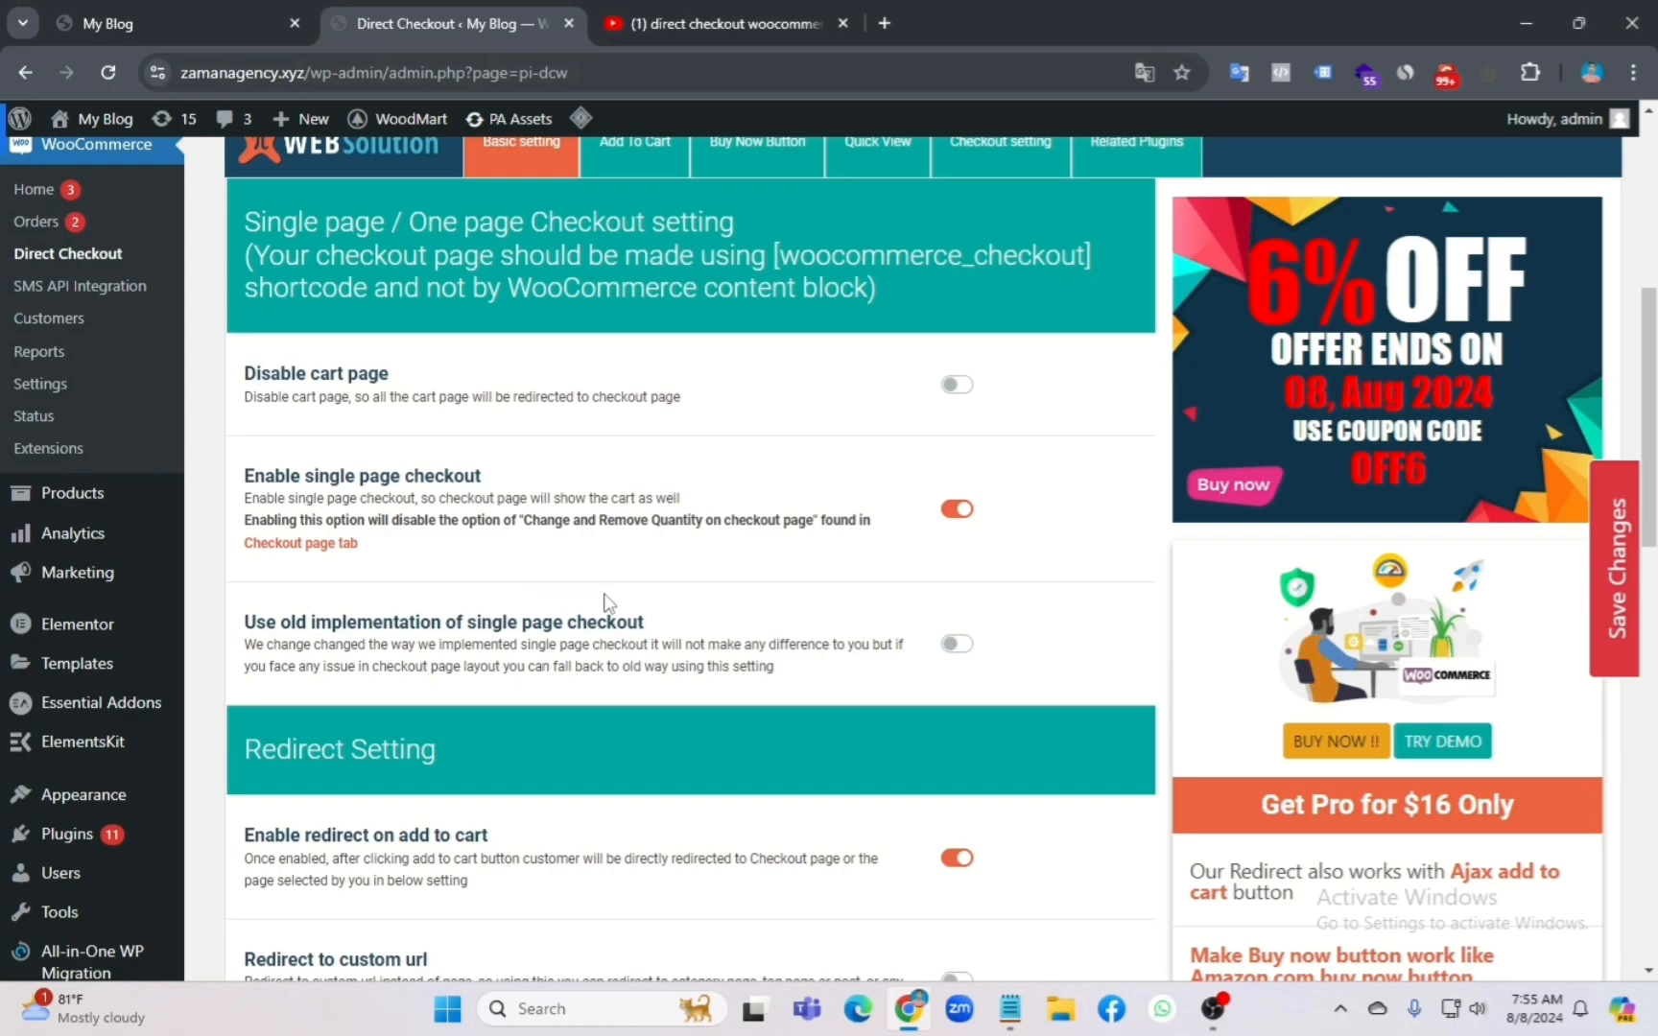
Step: Save the basic settings with Disable cart page off and Enable redirect on add to cart on
{"action": "left_click", "coordinate": [962, 386]}
{"action": "left_click", "coordinate": [963, 385]}
{"action": "scroll", "coordinate": [285, 624], "scroll_direction": "down", "scroll_amount": 2}
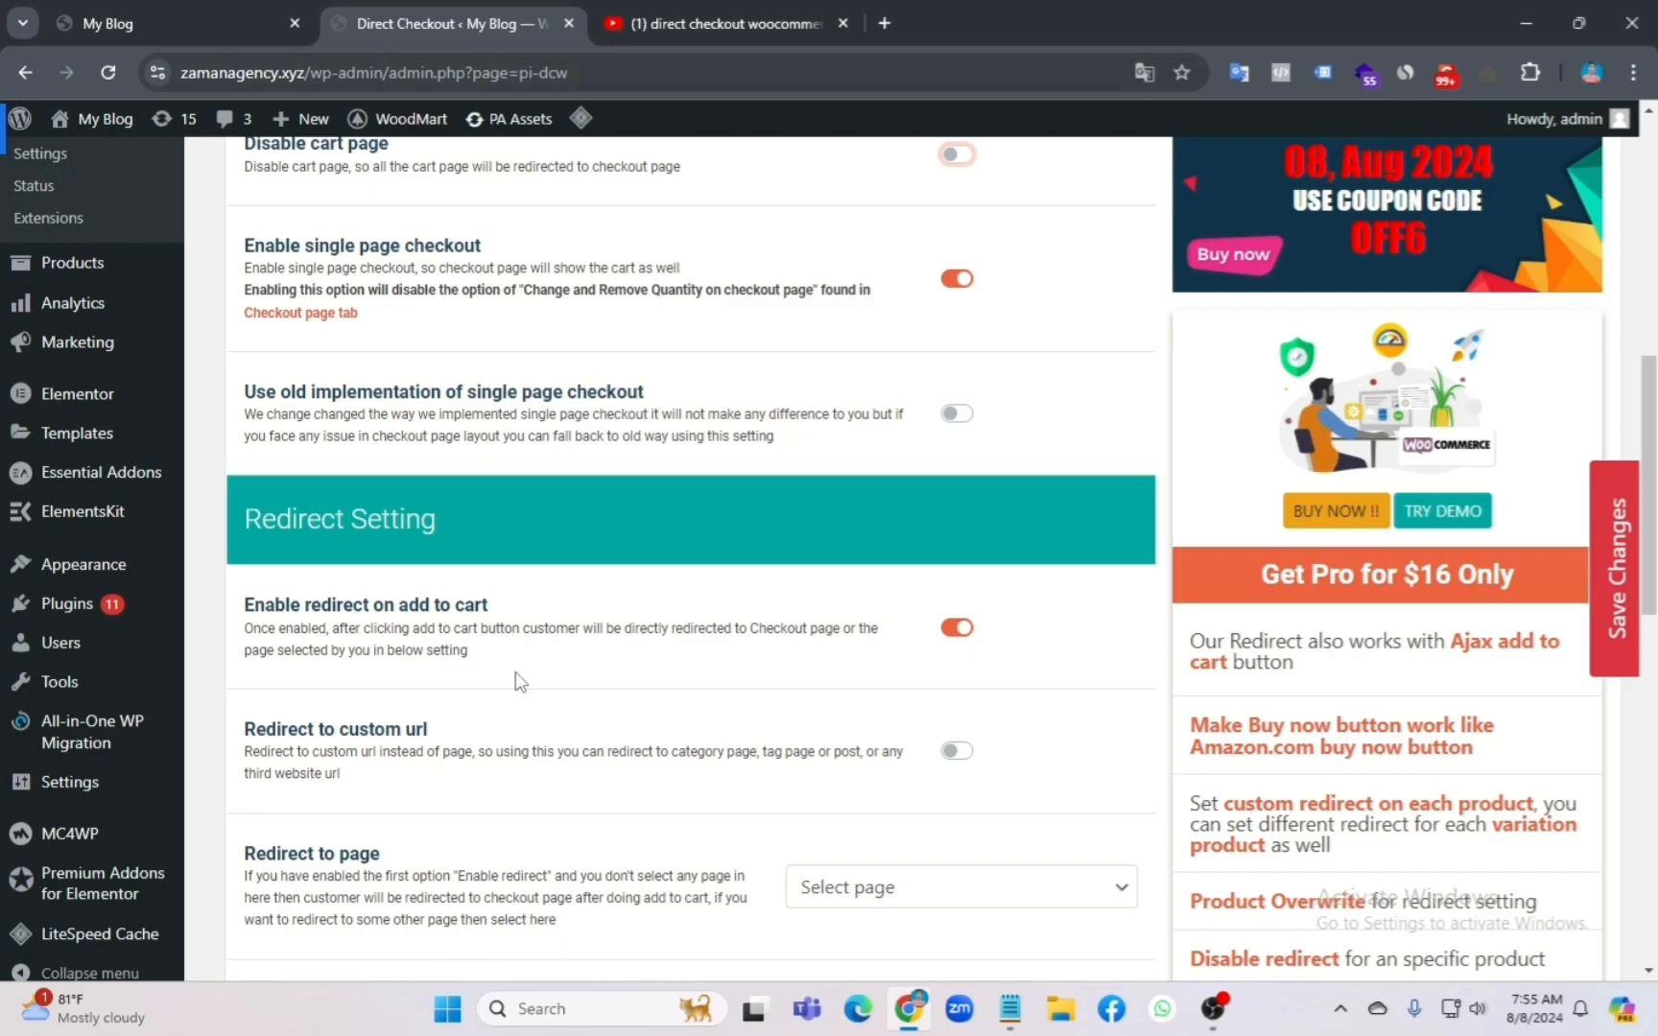
{"action": "scroll", "coordinate": [514, 672], "scroll_direction": "down", "scroll_amount": 5}
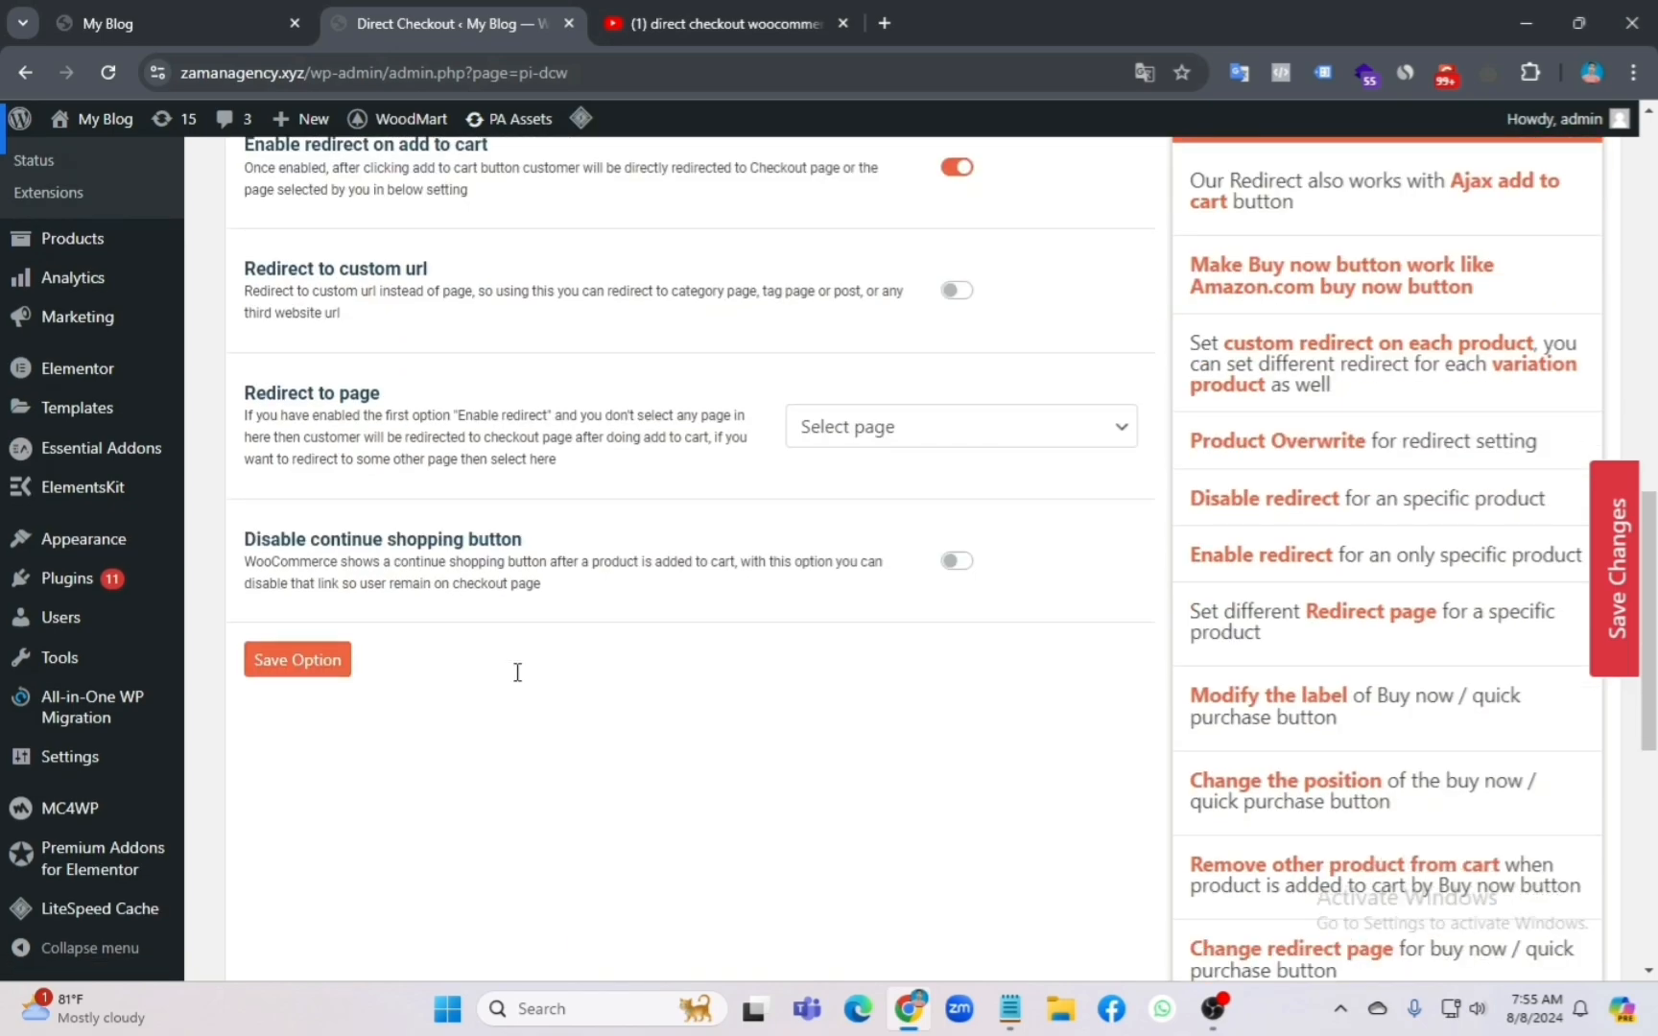
{"action": "scroll", "coordinate": [338, 792], "scroll_direction": "up", "scroll_amount": 2}
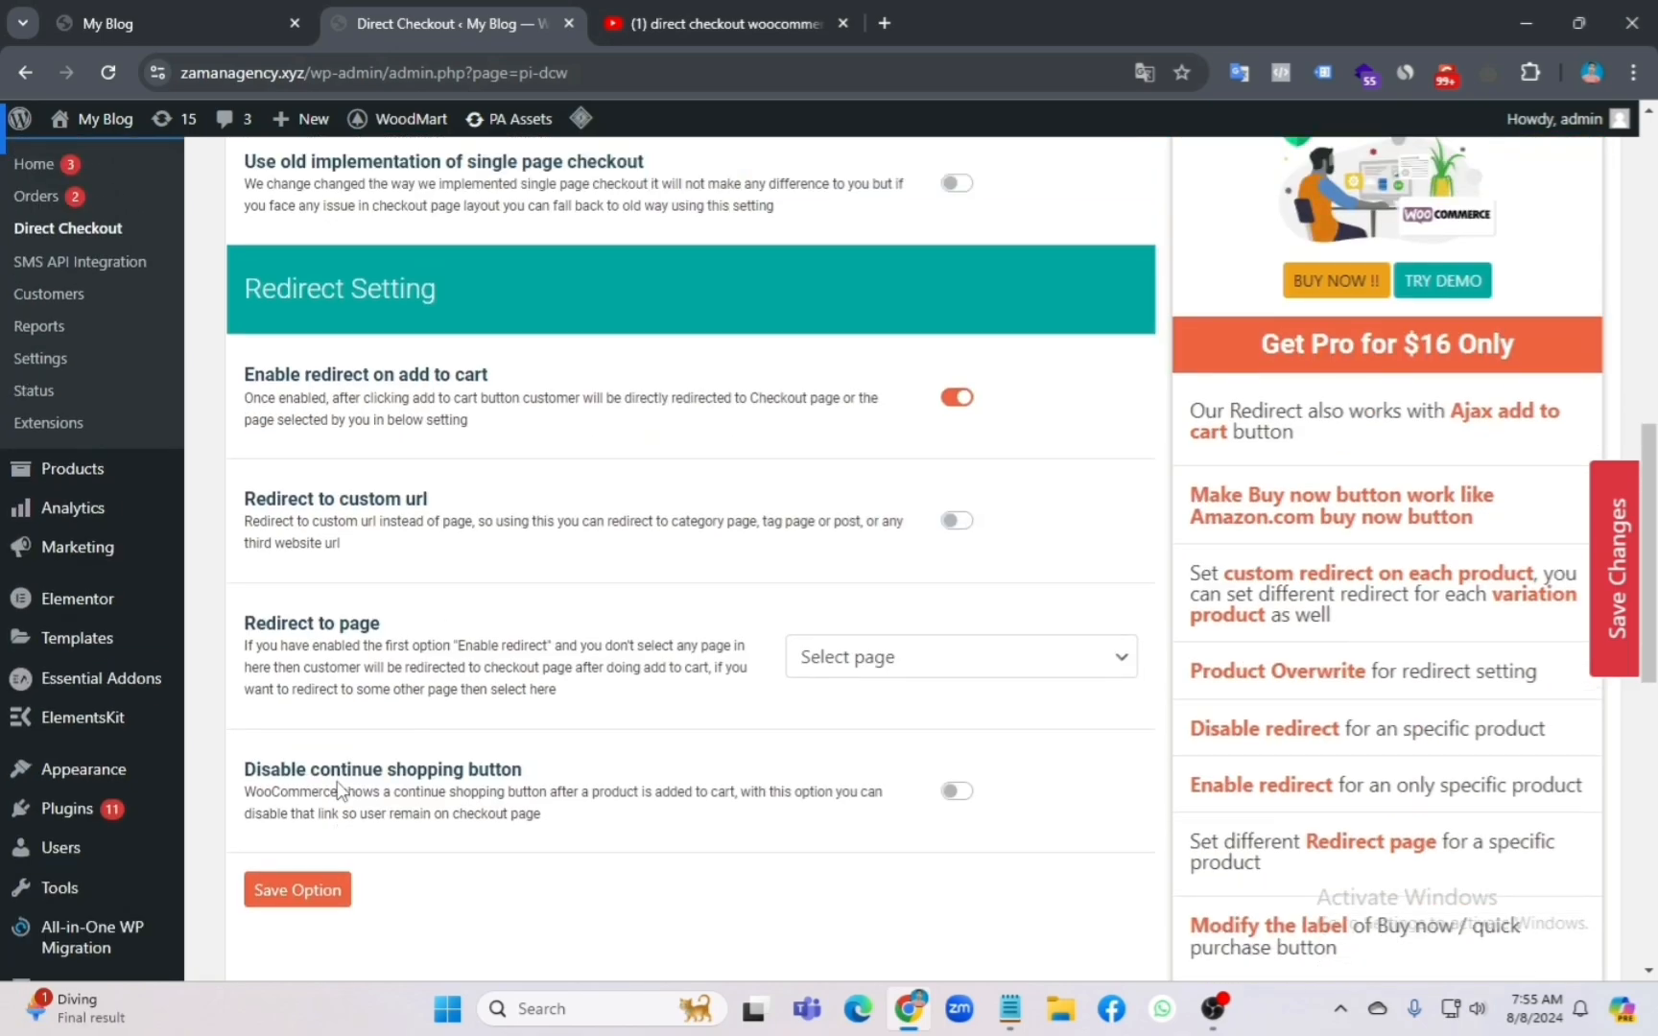
{"action": "left_click", "coordinate": [312, 894]}
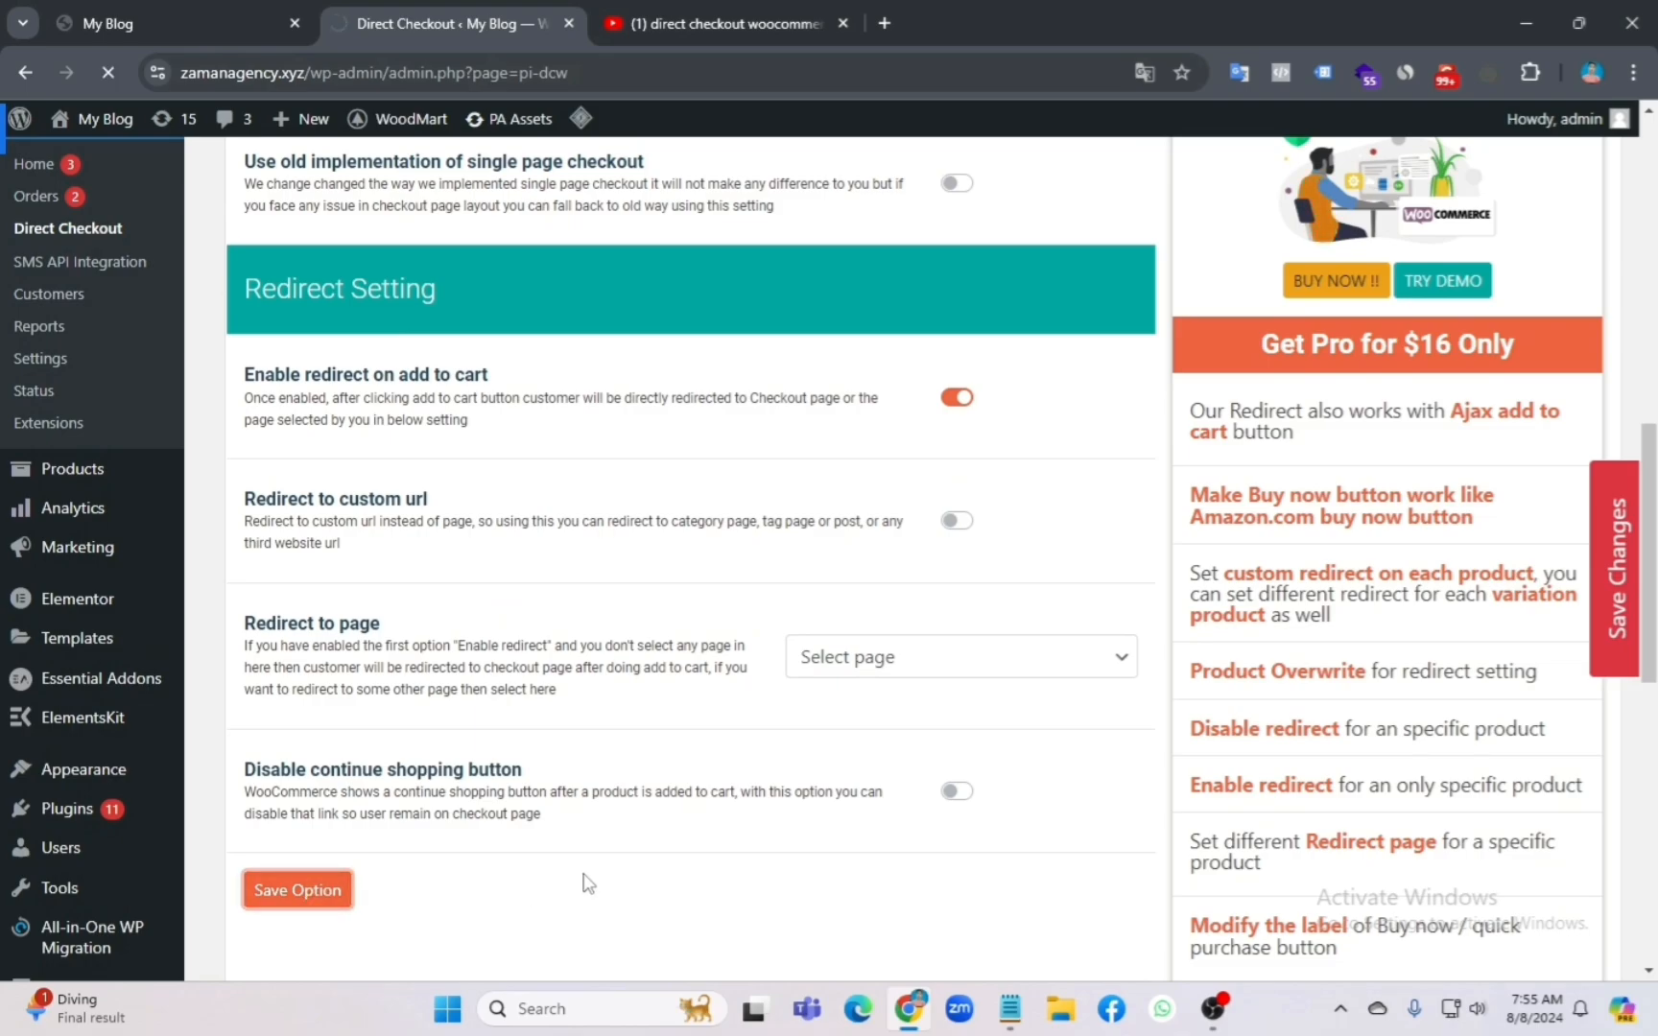
{"action": "scroll", "coordinate": [587, 883], "scroll_direction": "up", "scroll_amount": 6}
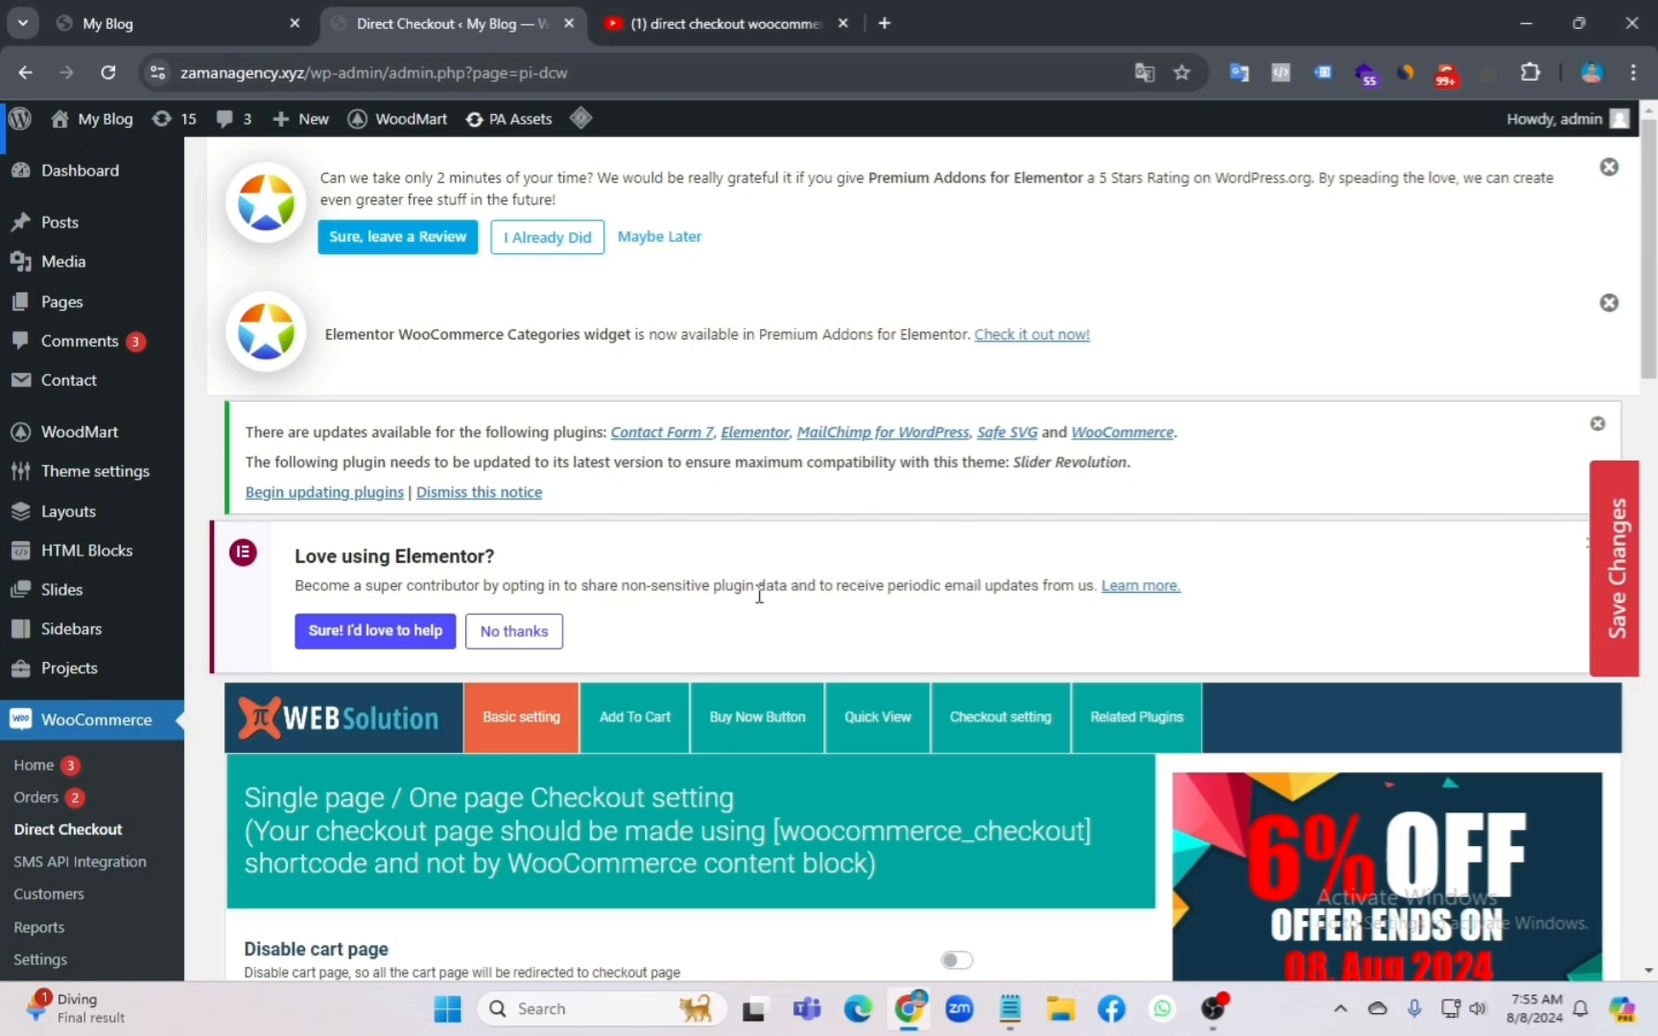
Step: Enable Change Add to cart button text in the Add To Cart settings to inspect its label fields, and disable it again
{"action": "scroll", "coordinate": [760, 595], "scroll_direction": "down", "scroll_amount": 2}
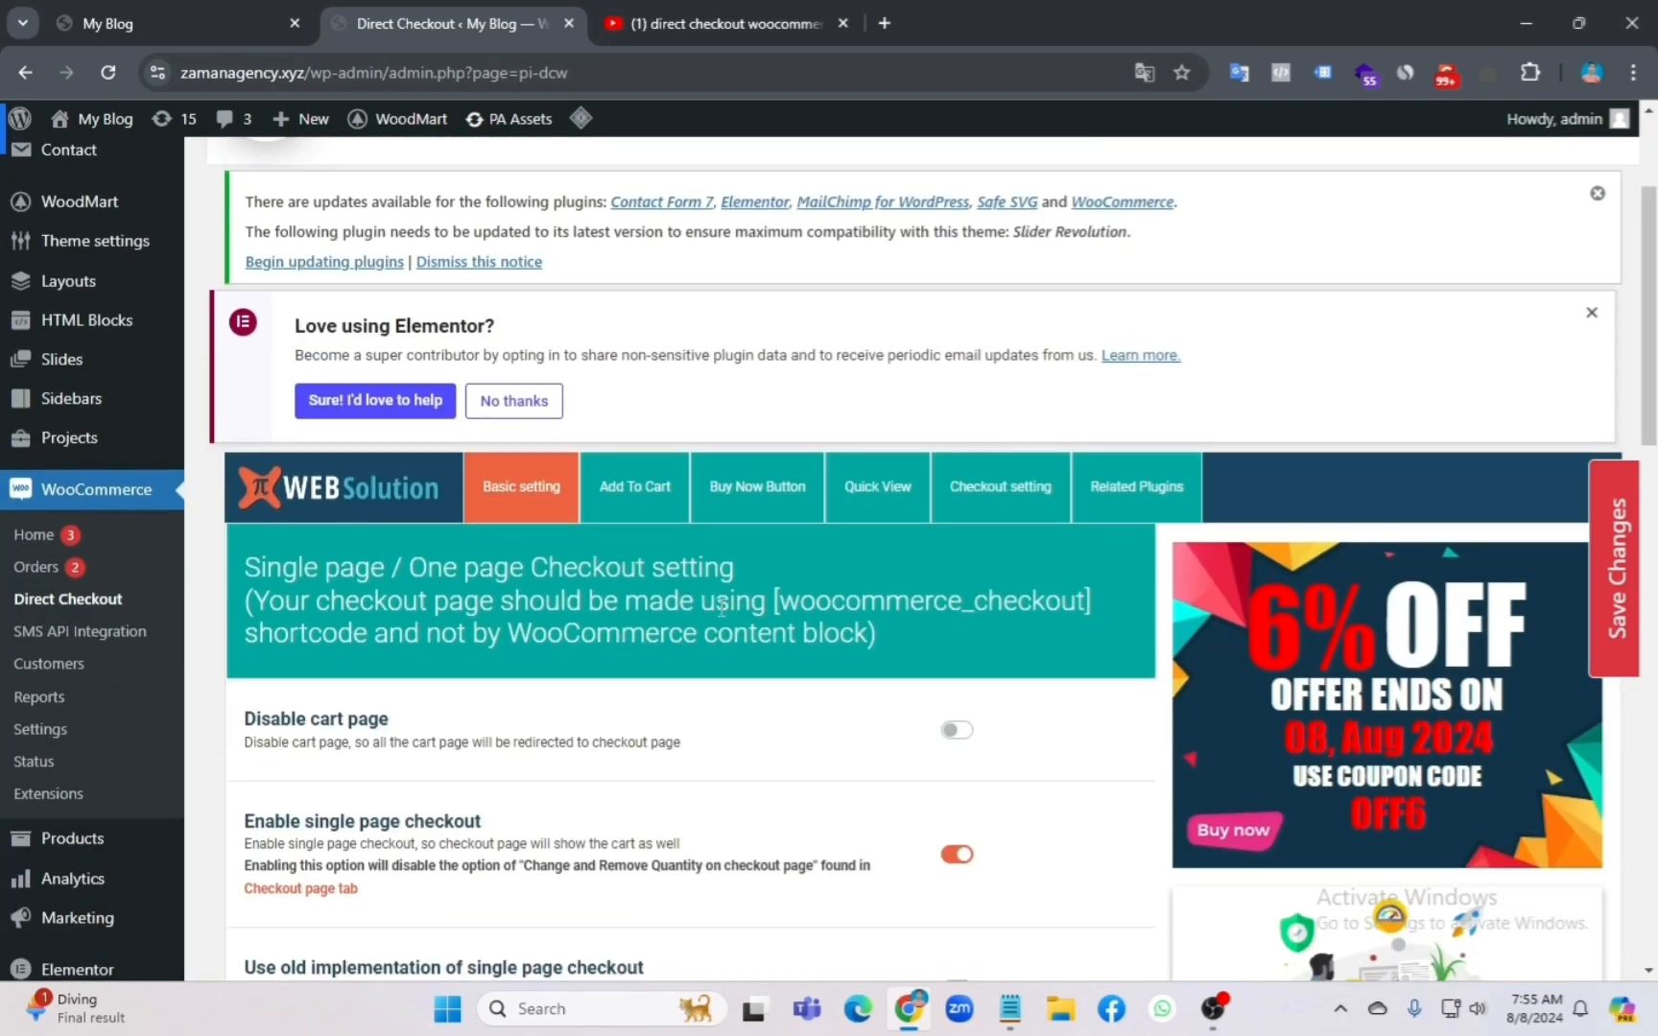
{"action": "left_click", "coordinate": [641, 489]}
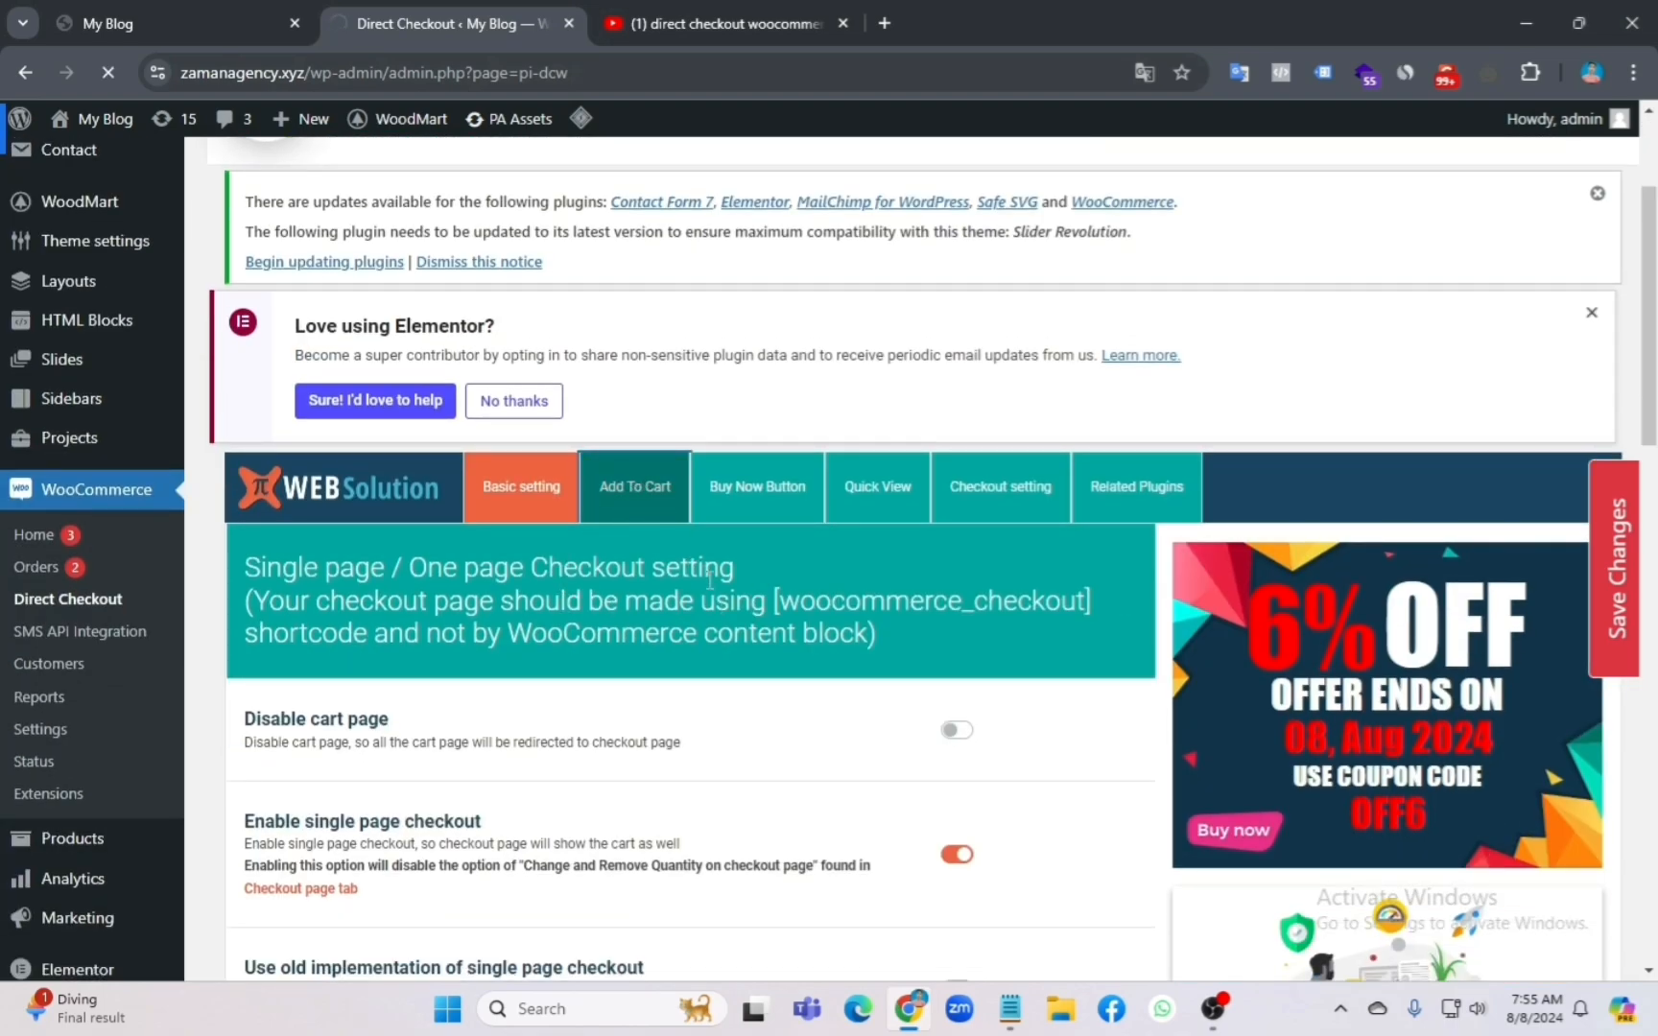
{"action": "scroll", "coordinate": [709, 581], "scroll_direction": "down", "scroll_amount": 4}
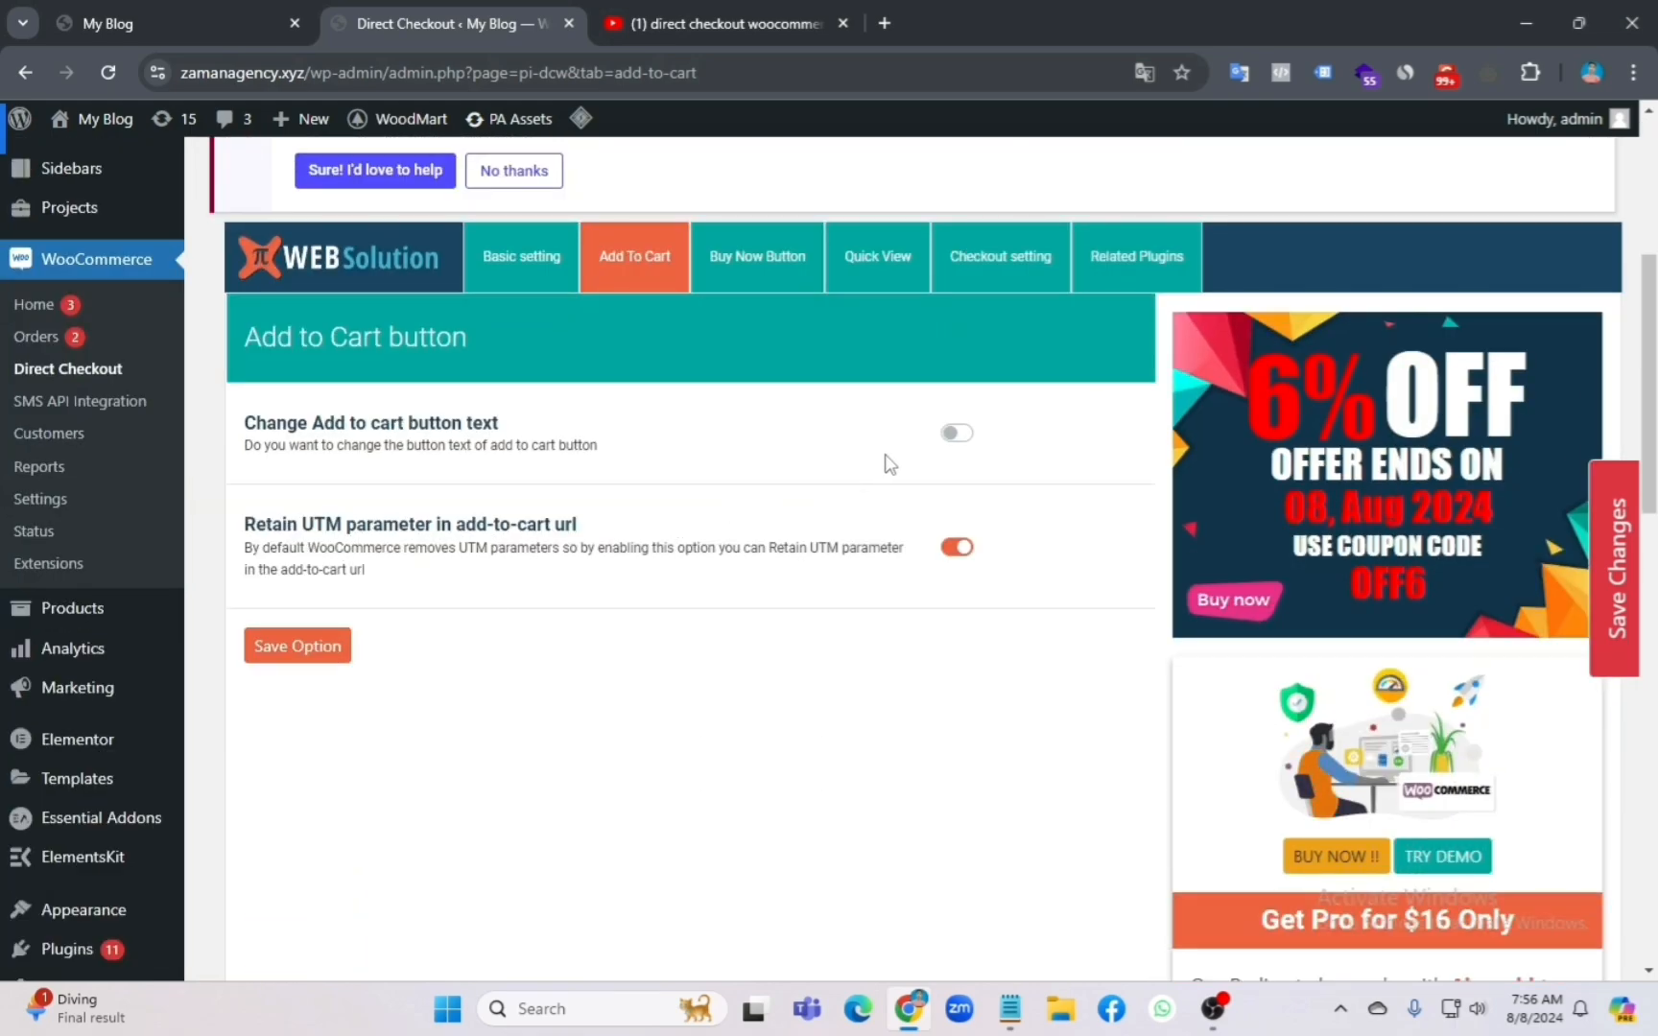
{"action": "left_click", "coordinate": [956, 434]}
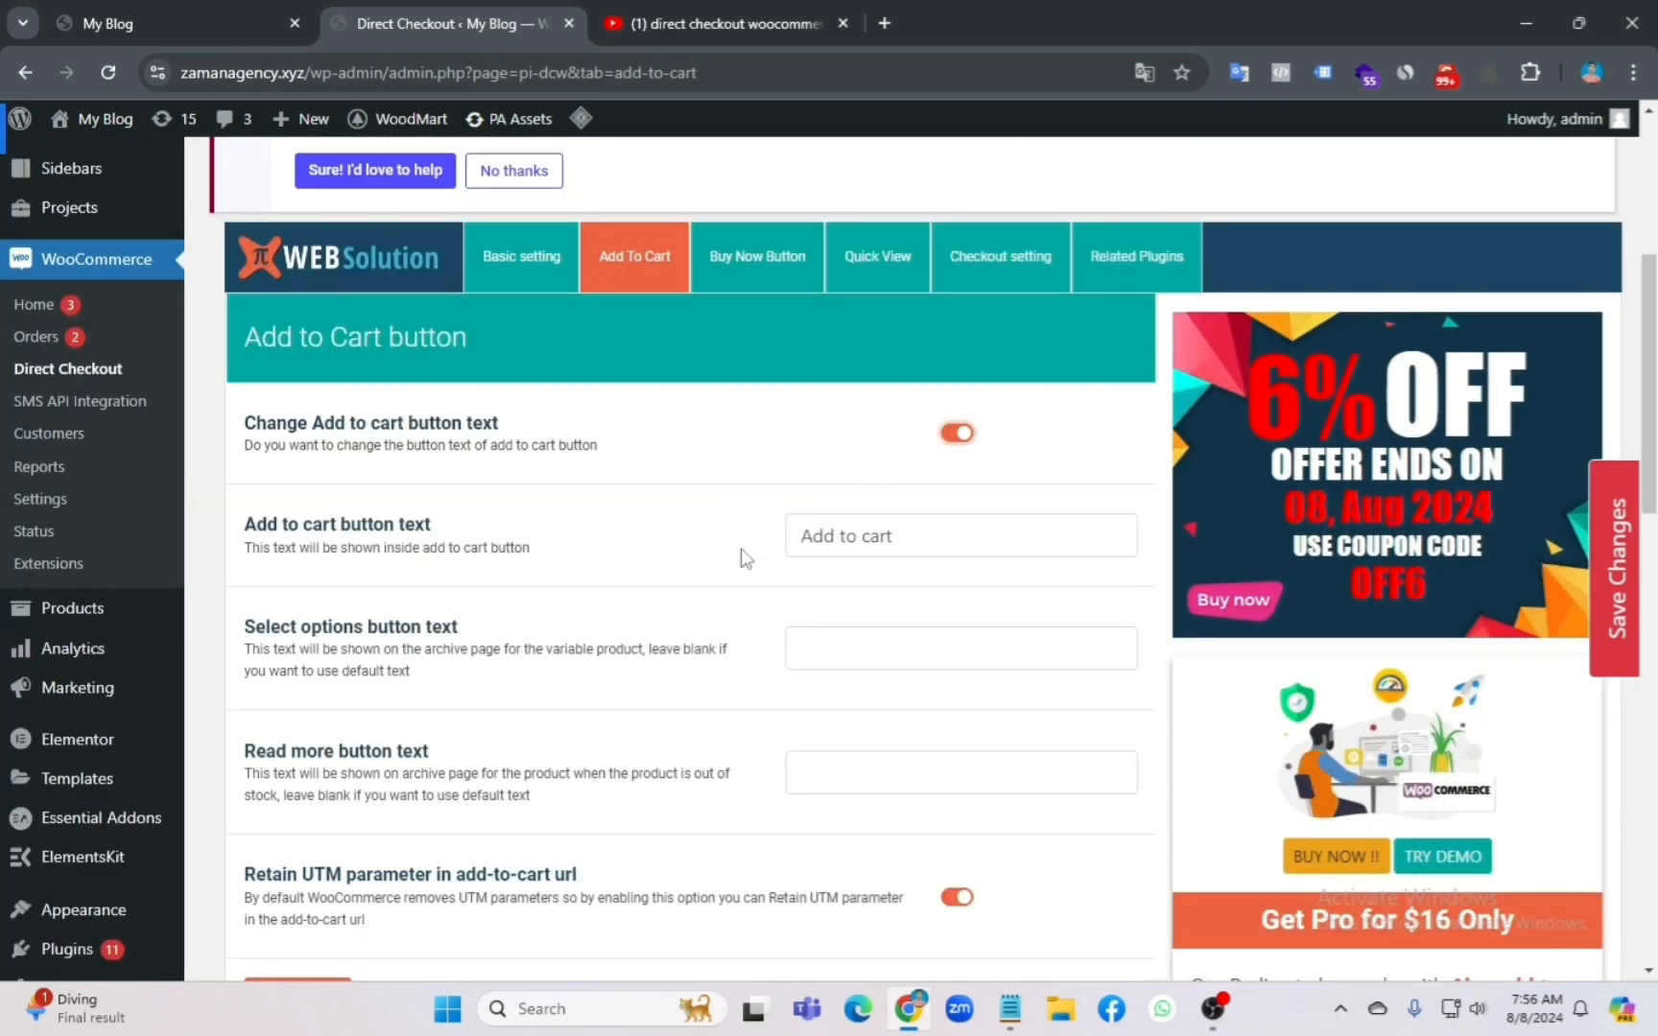
{"action": "left_click", "coordinate": [936, 549]}
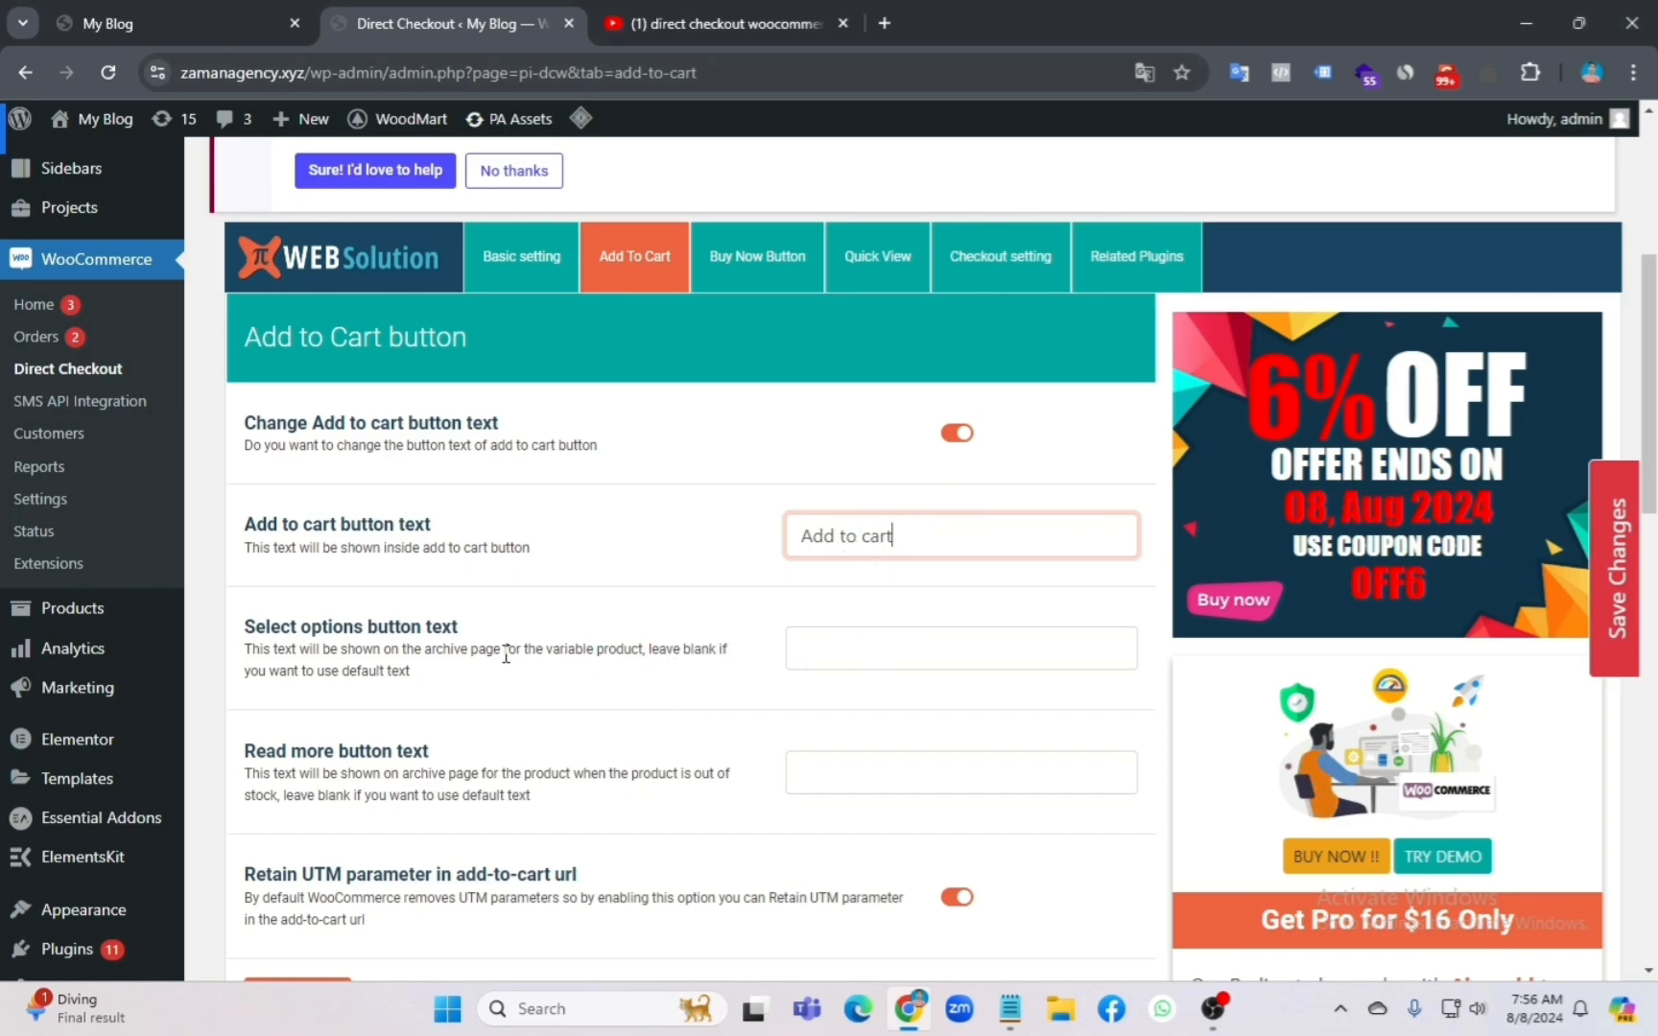
{"action": "left_click", "coordinate": [834, 645]}
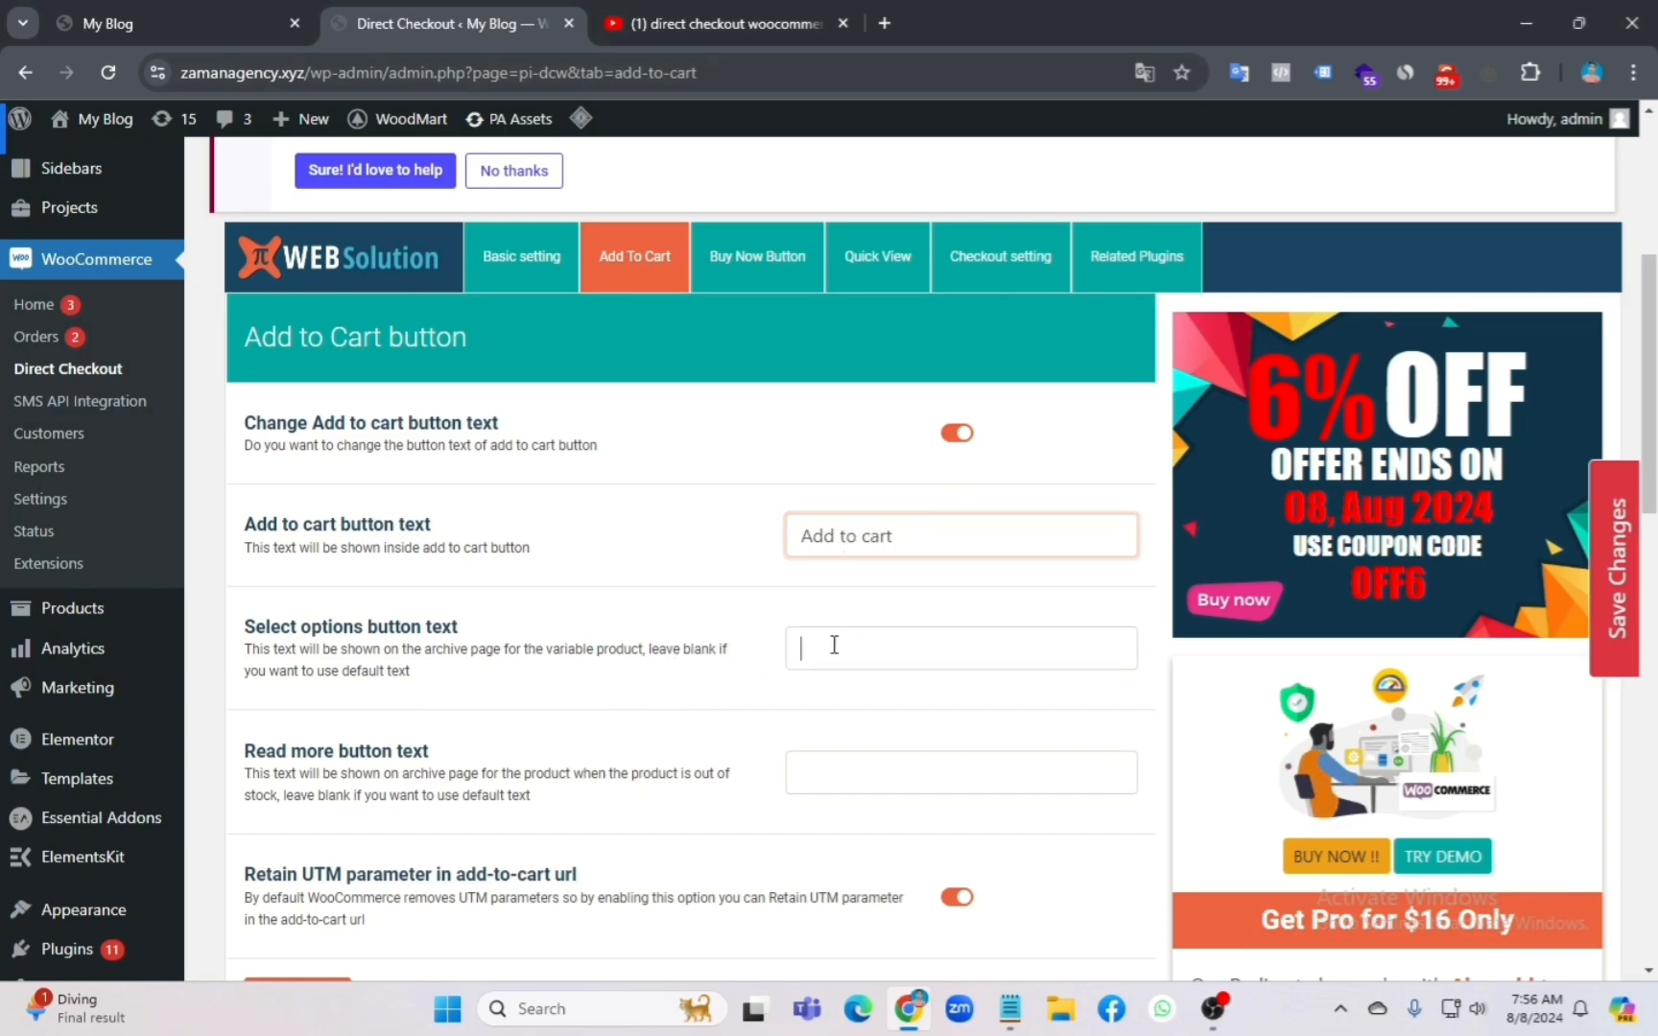
{"action": "scroll", "coordinate": [444, 737], "scroll_direction": "down", "scroll_amount": 3}
{"action": "scroll", "coordinate": [507, 737], "scroll_direction": "up", "scroll_amount": 3}
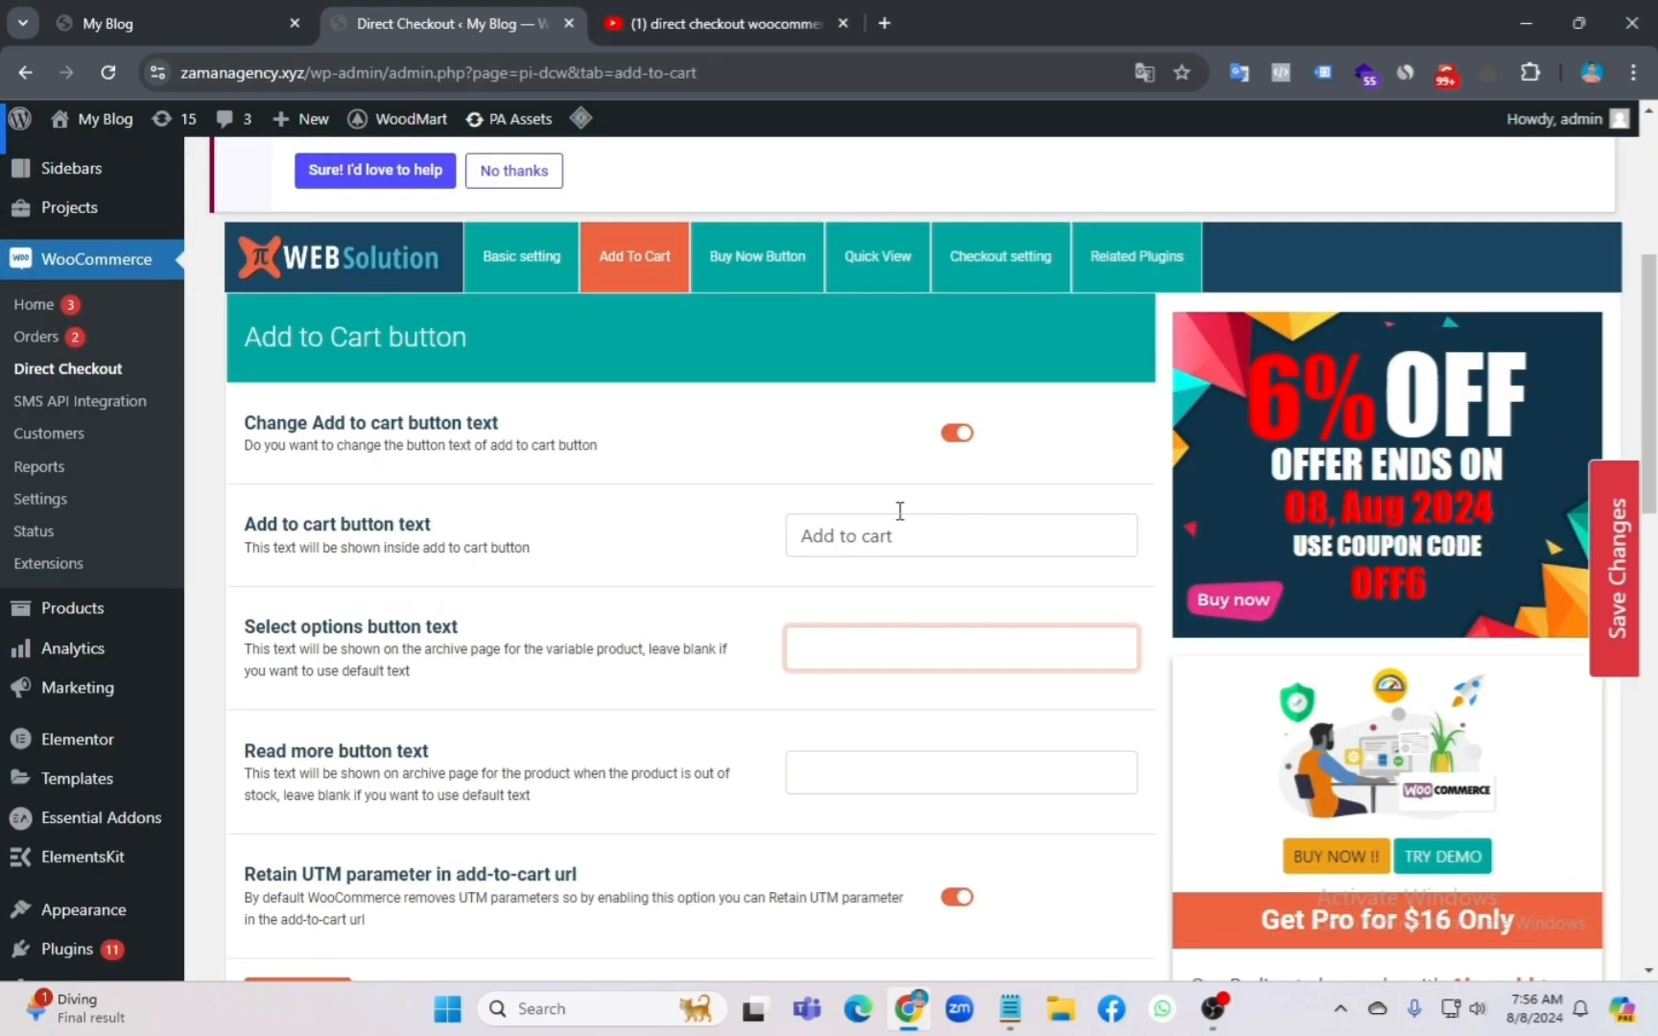
{"action": "left_click", "coordinate": [956, 437]}
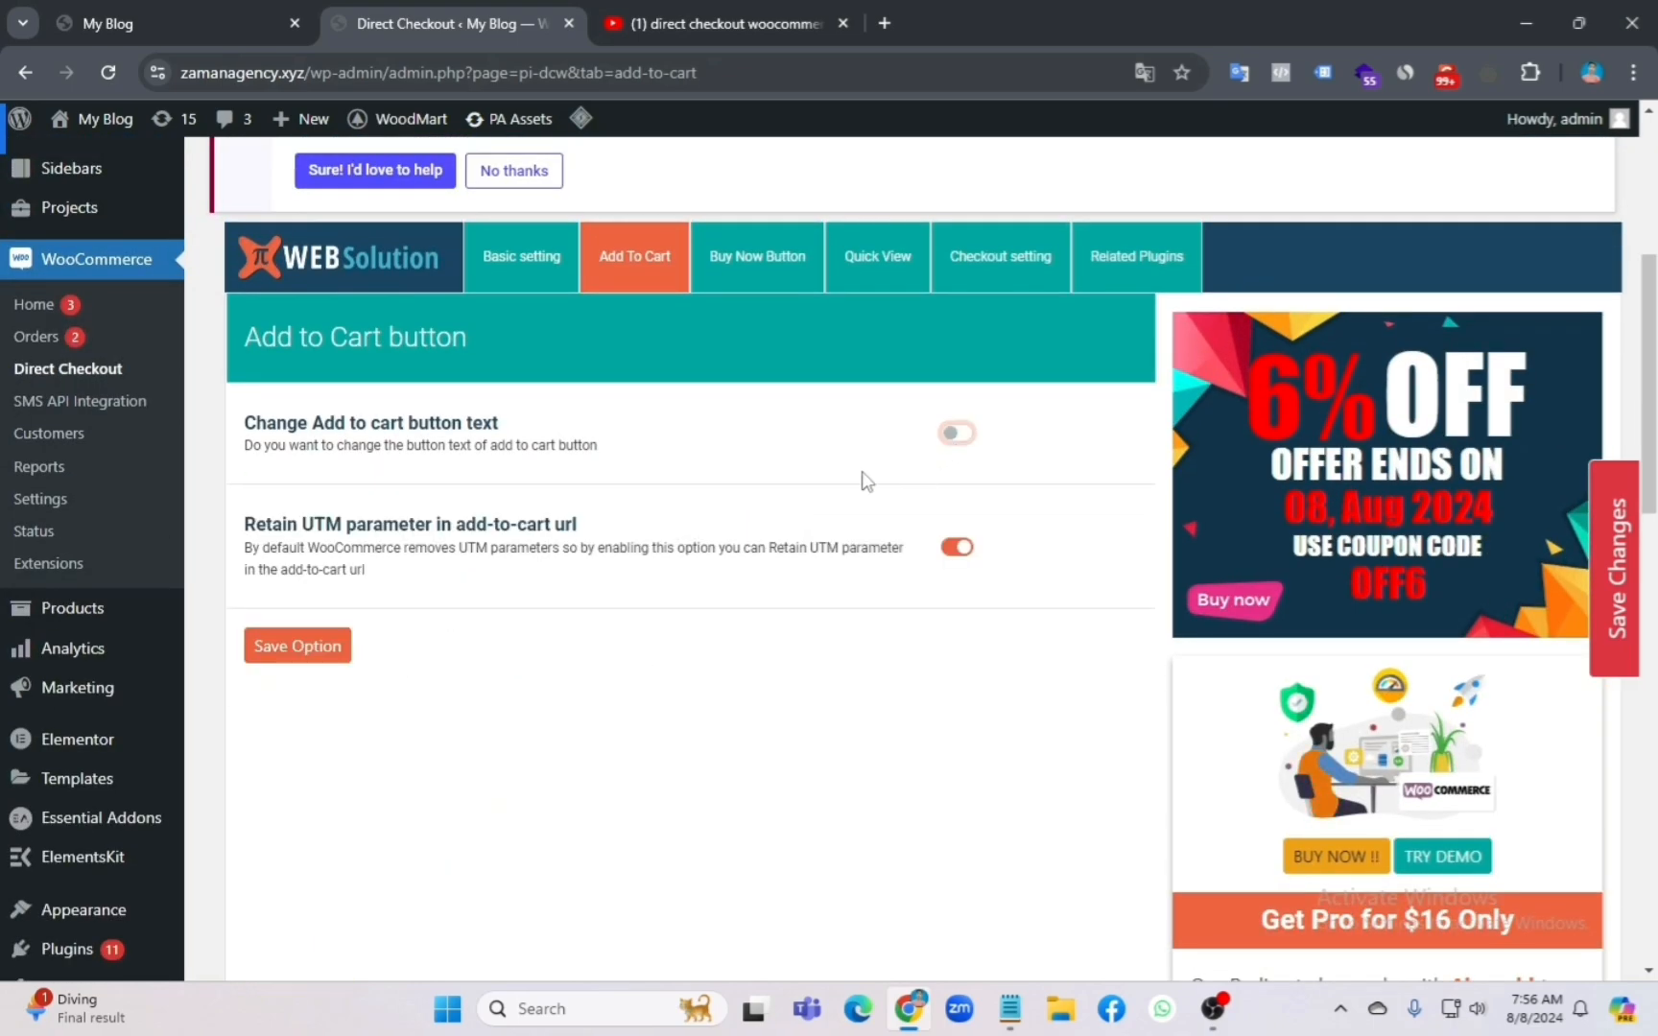
Step: Enable the Buy now button on the product page in the Buy Now Button settings
{"action": "left_click", "coordinate": [748, 272]}
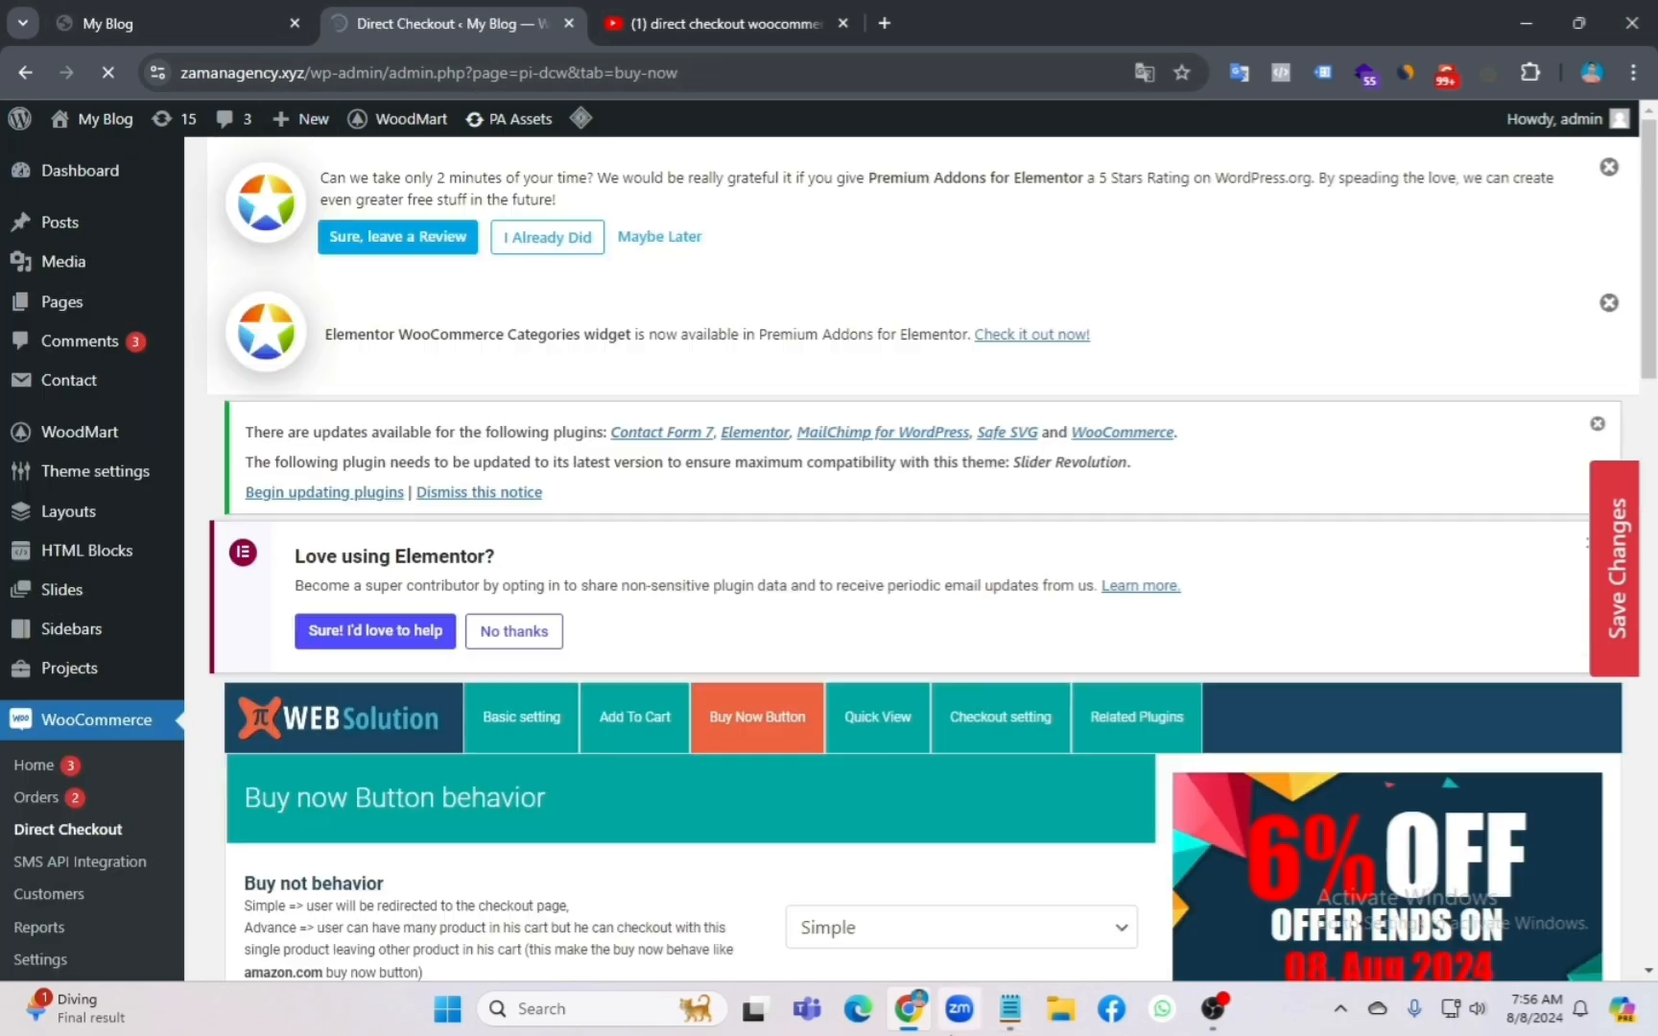
{"action": "scroll", "coordinate": [759, 770], "scroll_direction": "down", "scroll_amount": 3}
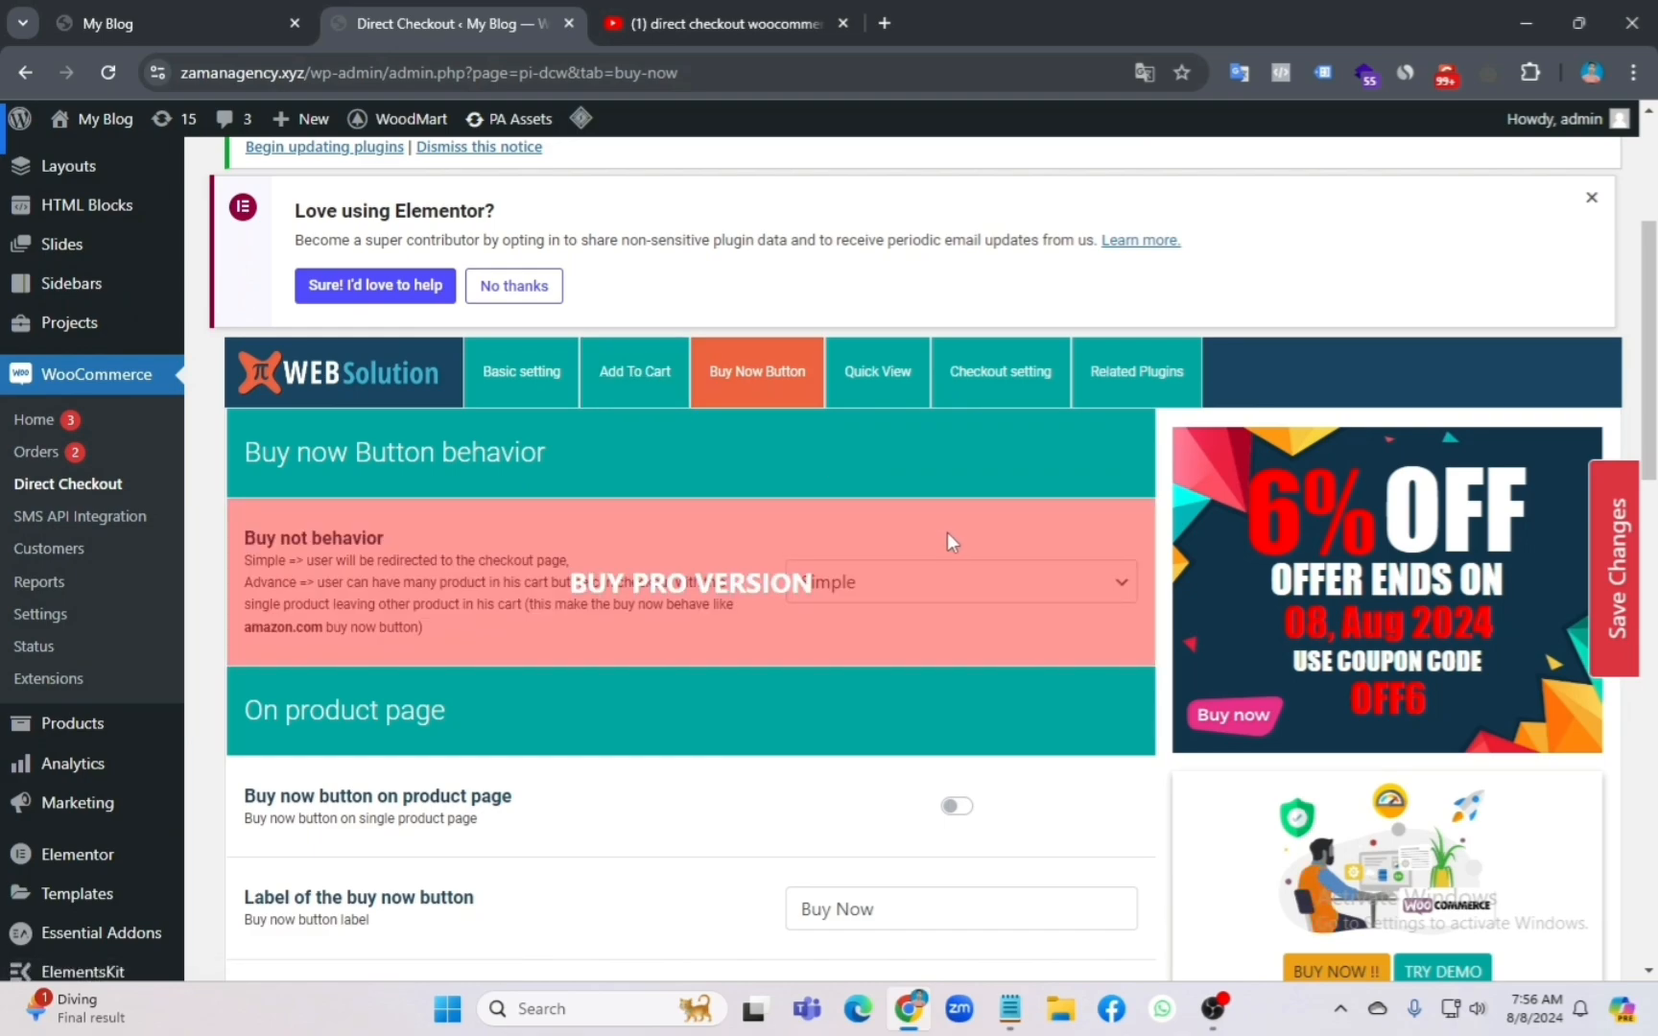
{"action": "scroll", "coordinate": [950, 542], "scroll_direction": "down", "scroll_amount": 1}
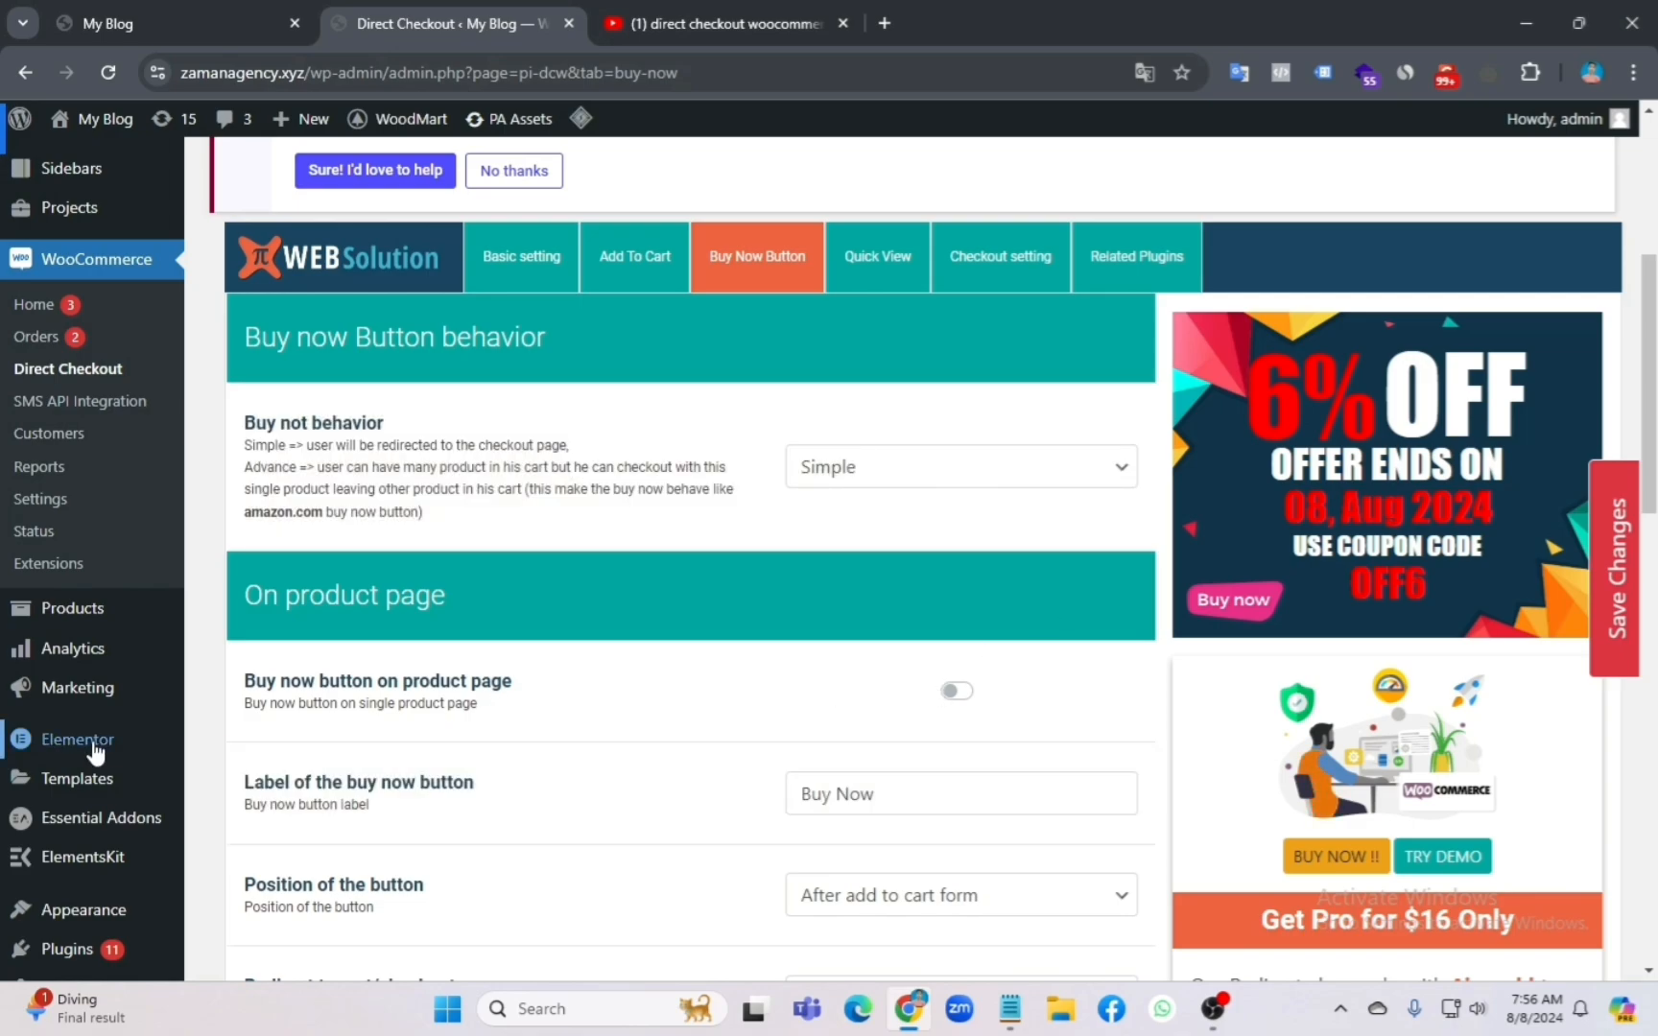
{"action": "mouse_move", "coordinate": [92, 749]}
{"action": "scroll", "coordinate": [885, 693], "scroll_direction": "down", "scroll_amount": 2}
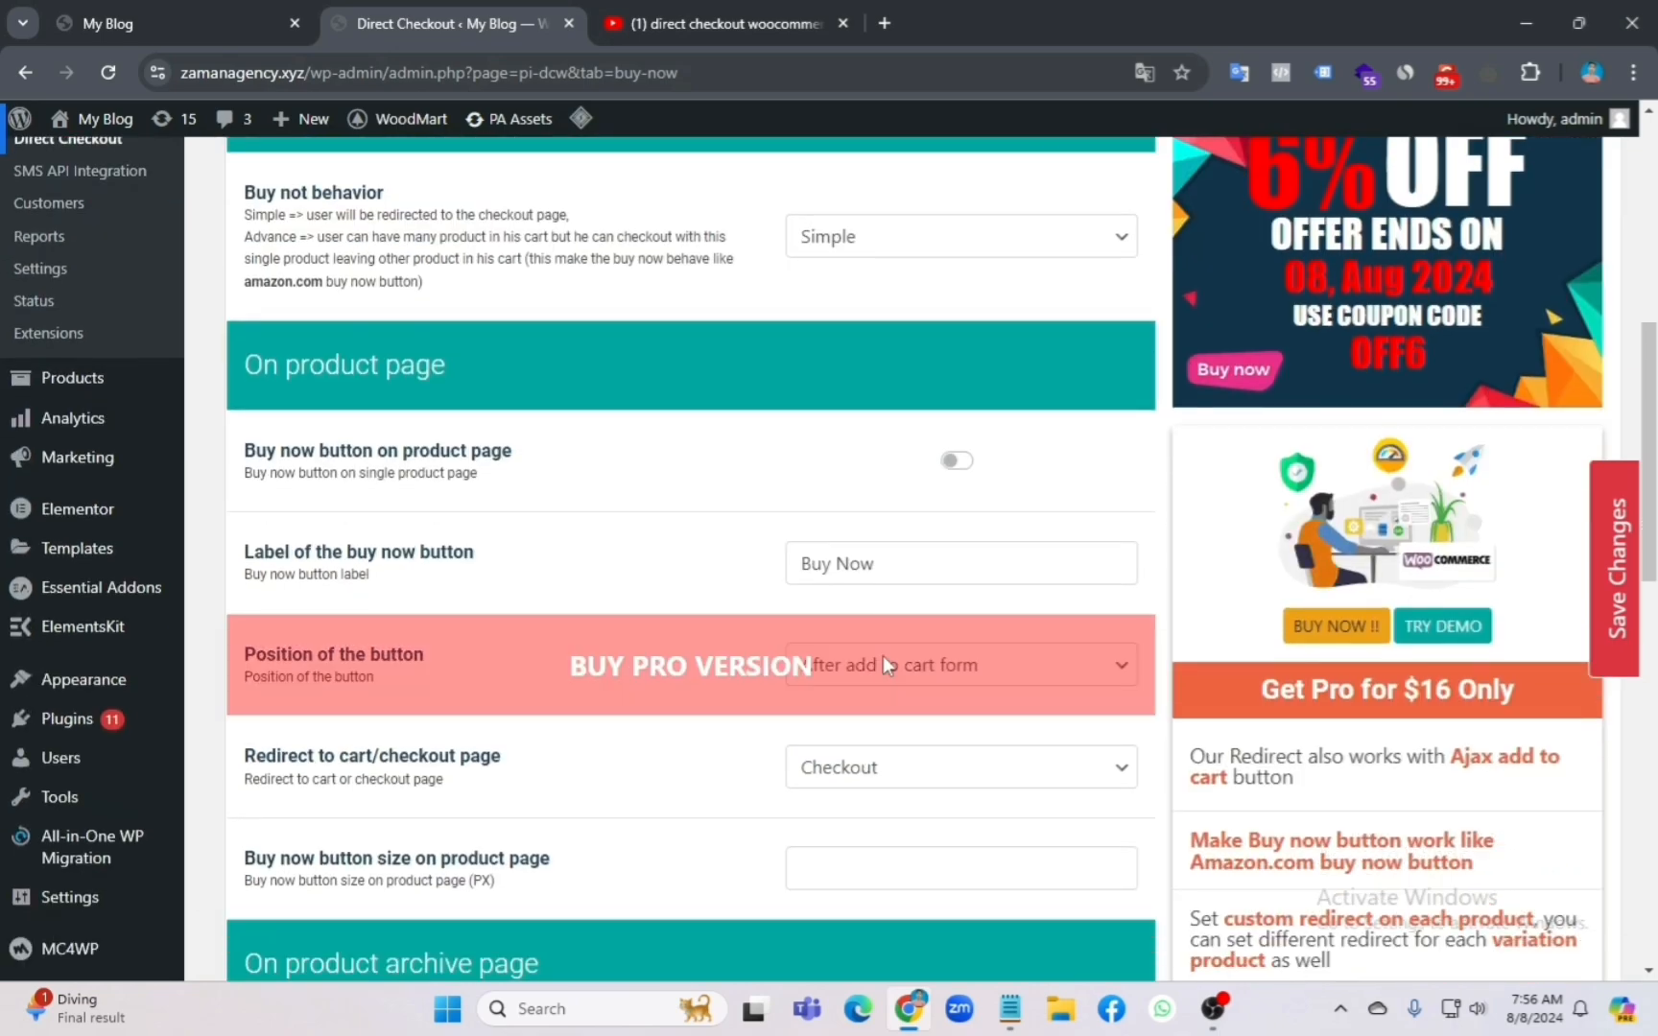
{"action": "left_click", "coordinate": [957, 461]}
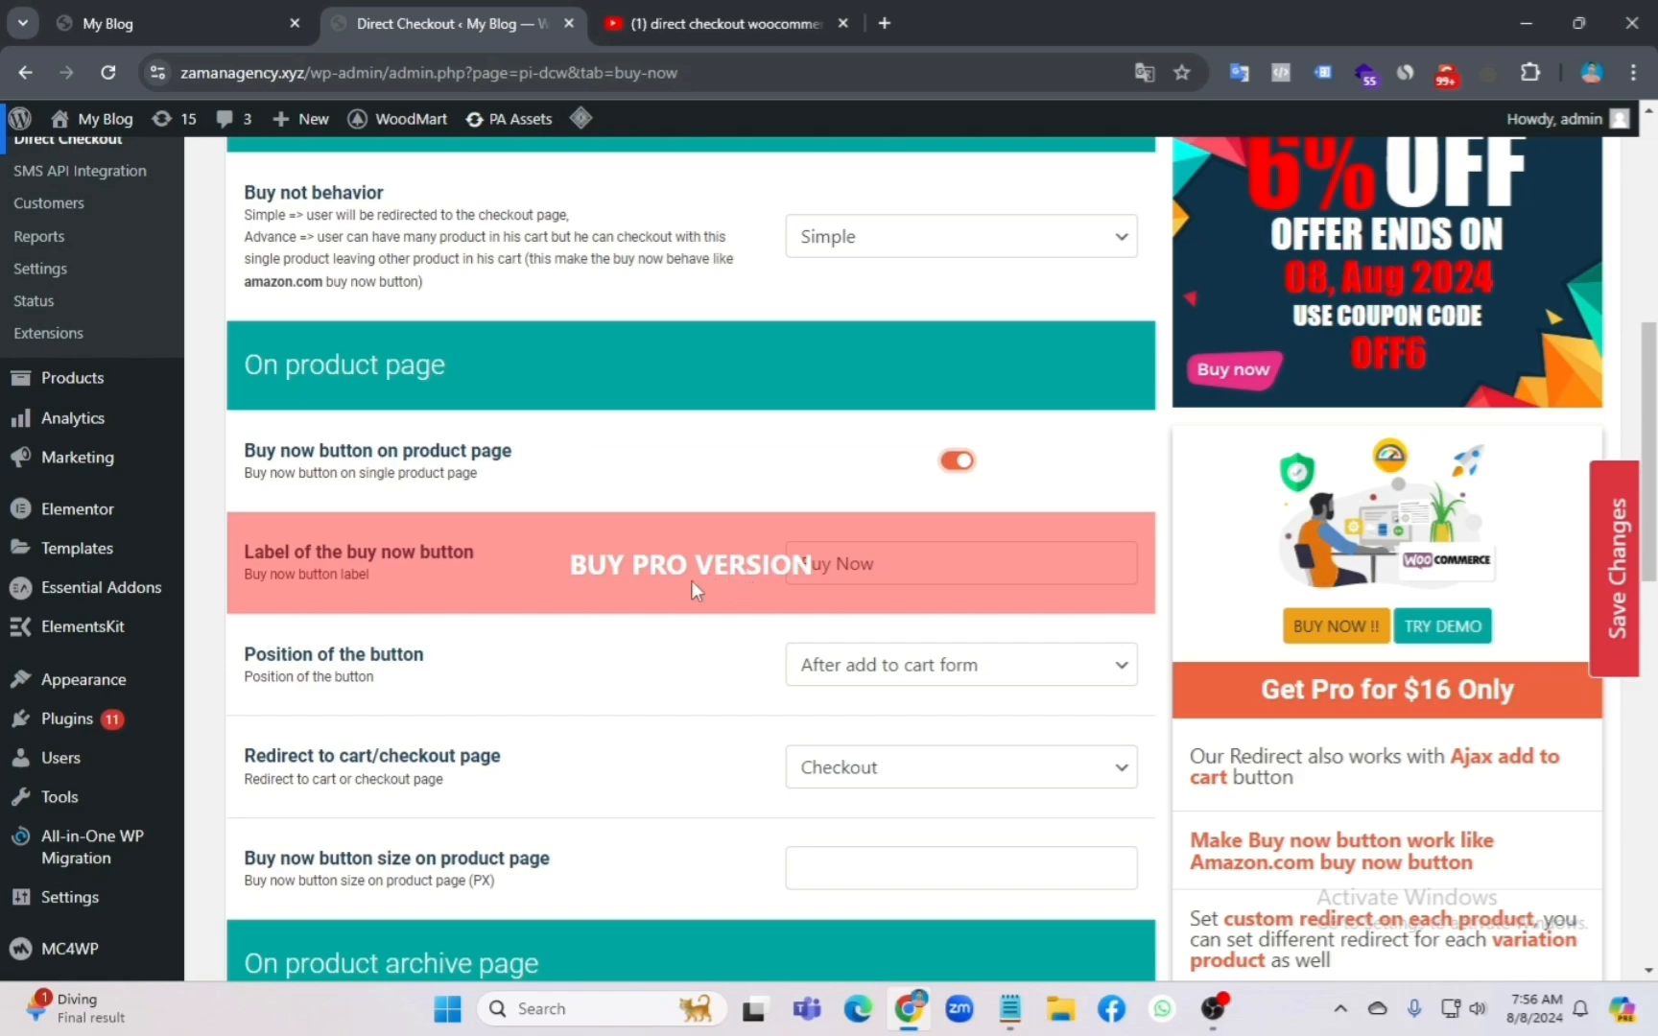
Step: Examine the Buy Now button's behavior, label, position, redirect and size settings for the product page and product archive page
{"action": "left_click", "coordinate": [925, 553]}
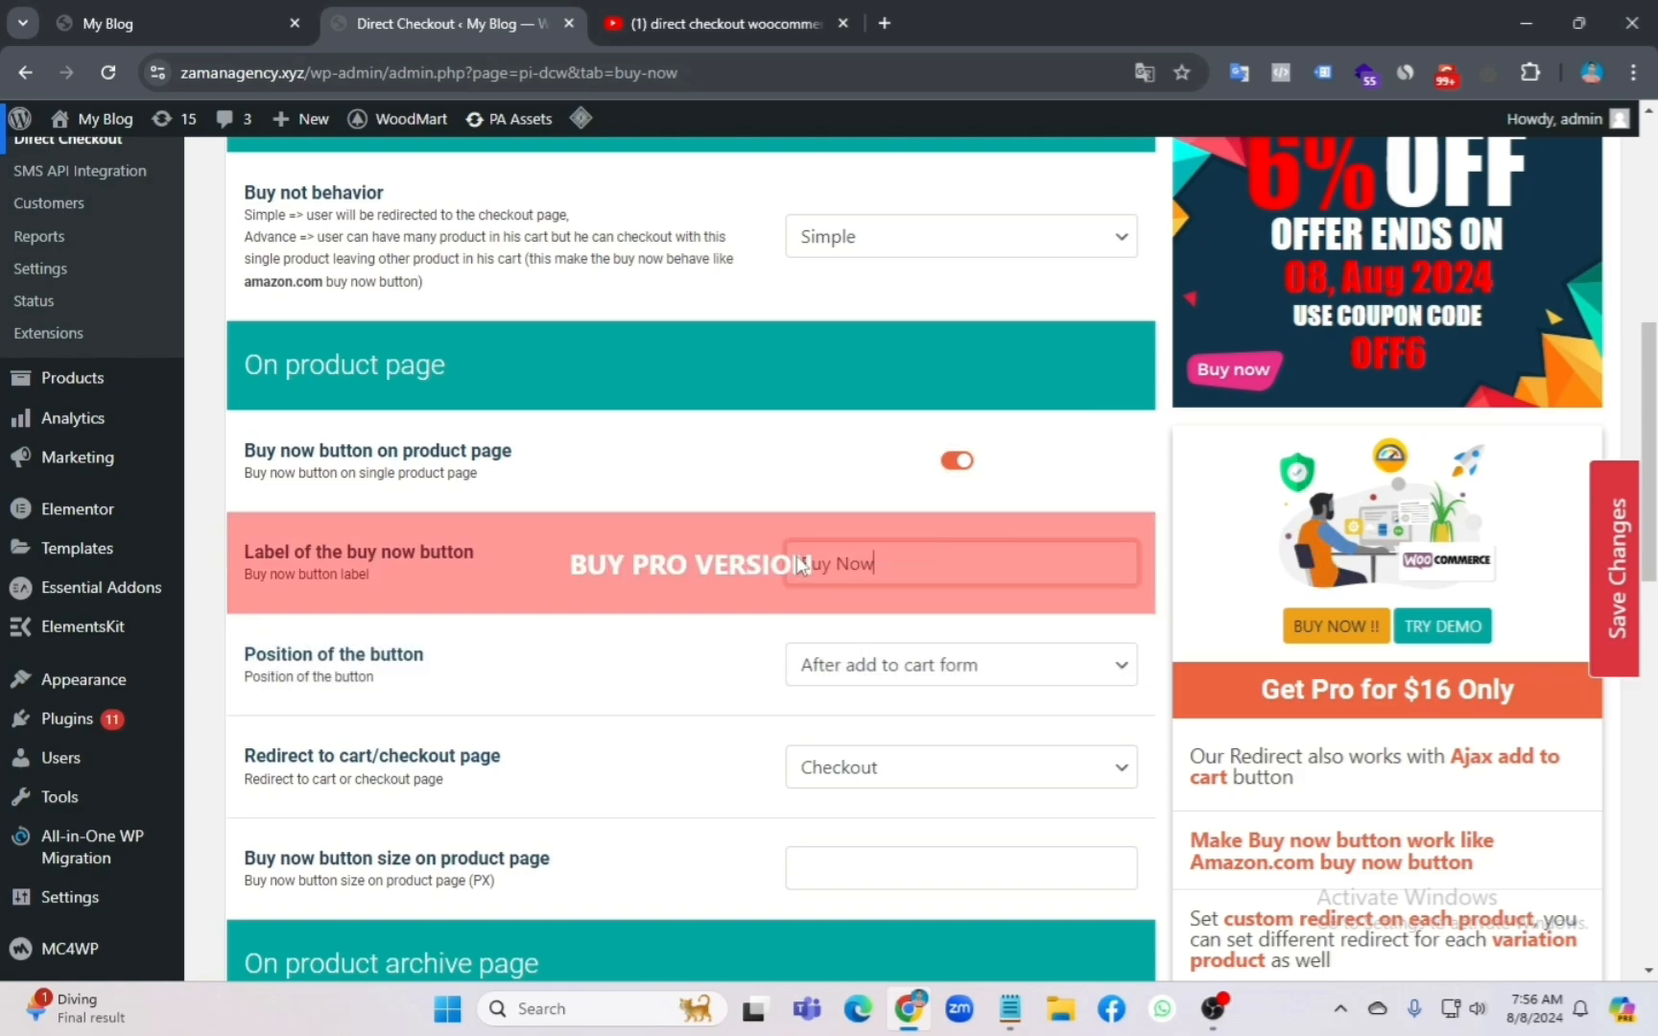
{"action": "scroll", "coordinate": [835, 558], "scroll_direction": "up", "scroll_amount": 2}
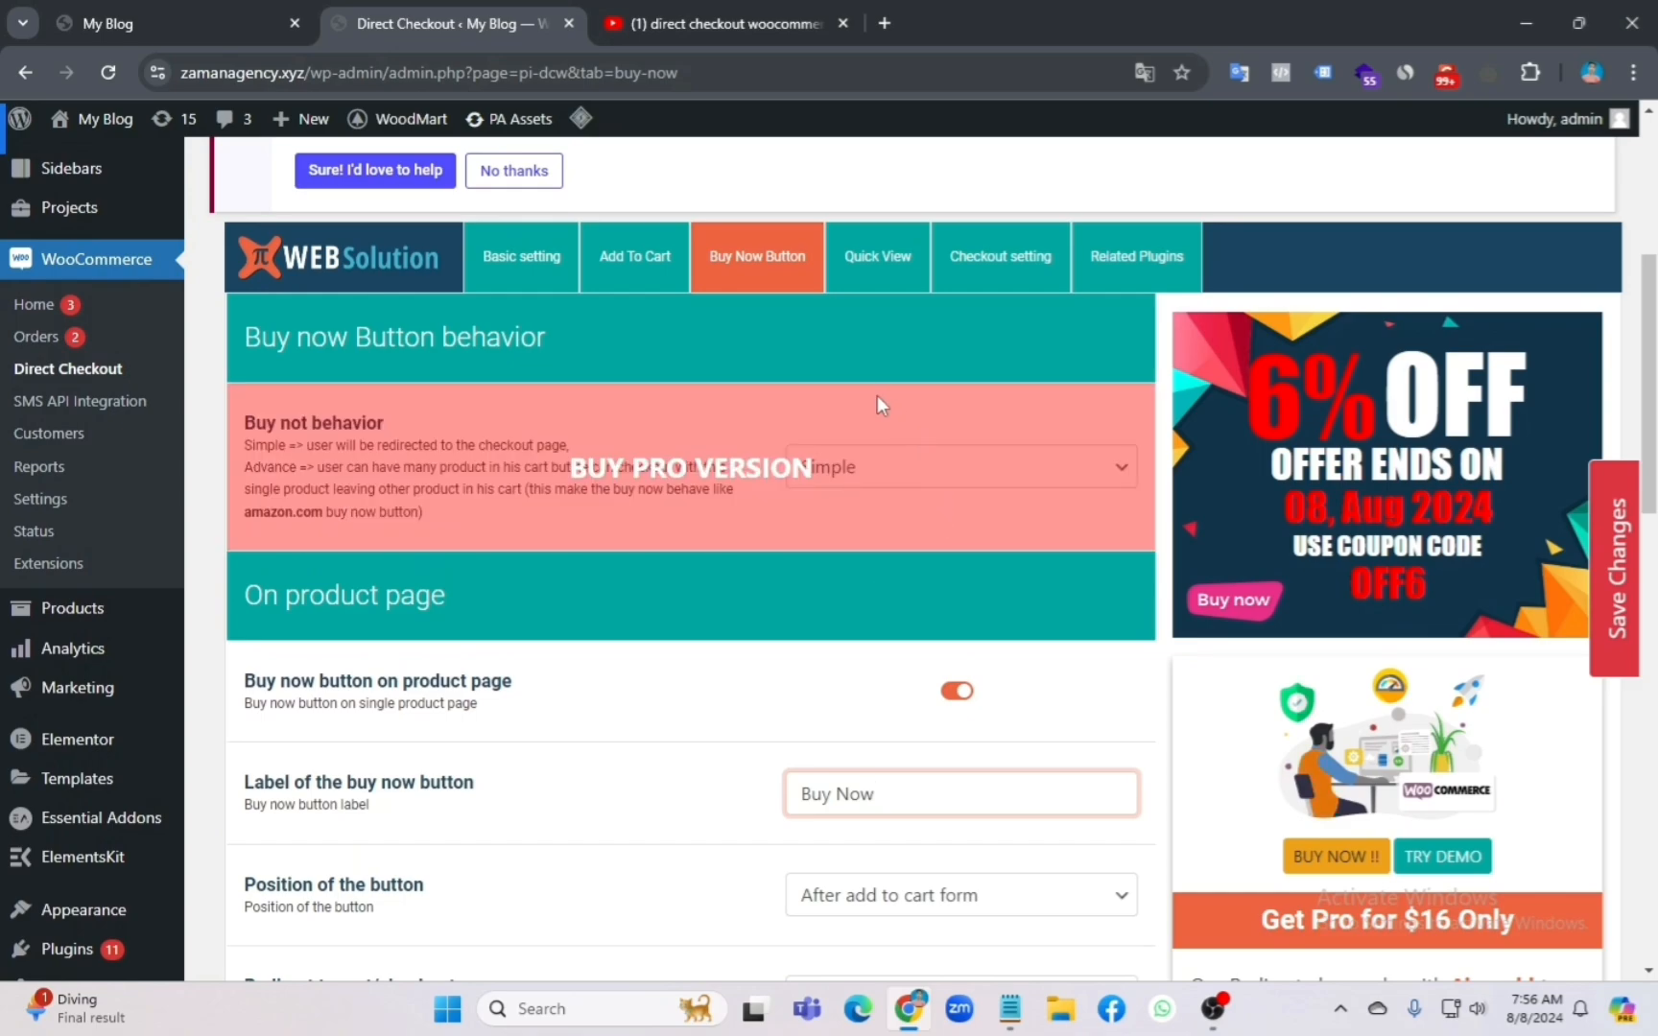
{"action": "left_click", "coordinate": [889, 480]}
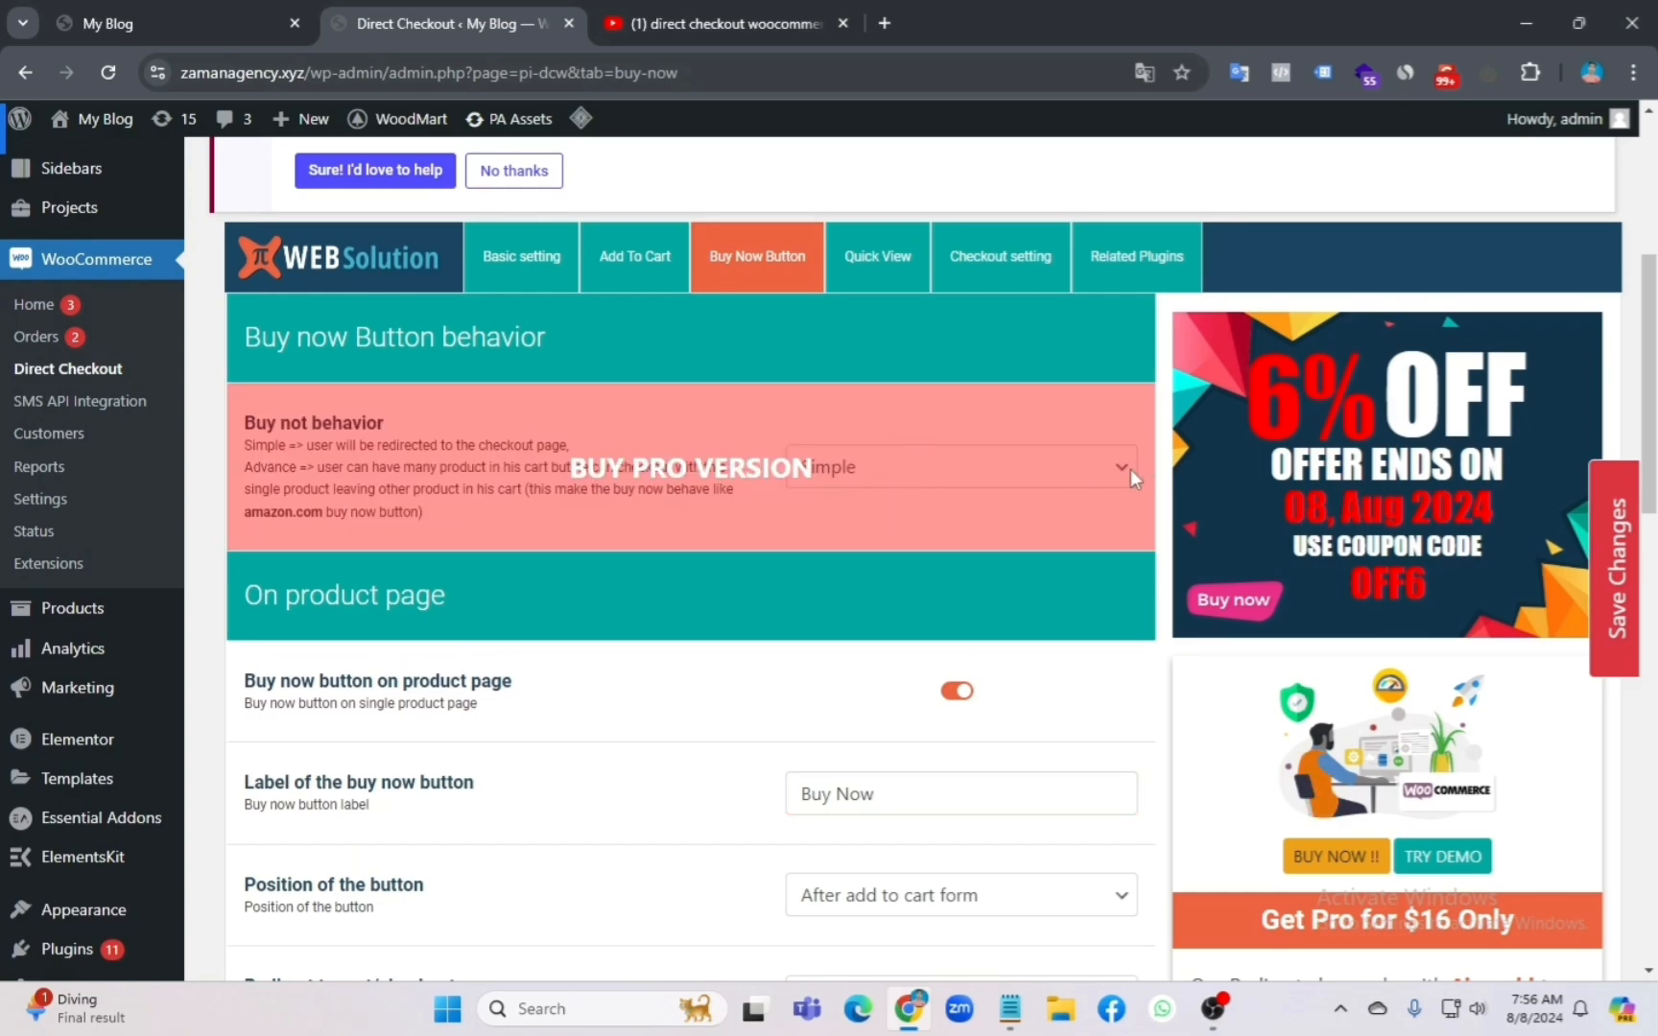
{"action": "scroll", "coordinate": [869, 773], "scroll_direction": "down", "scroll_amount": 1}
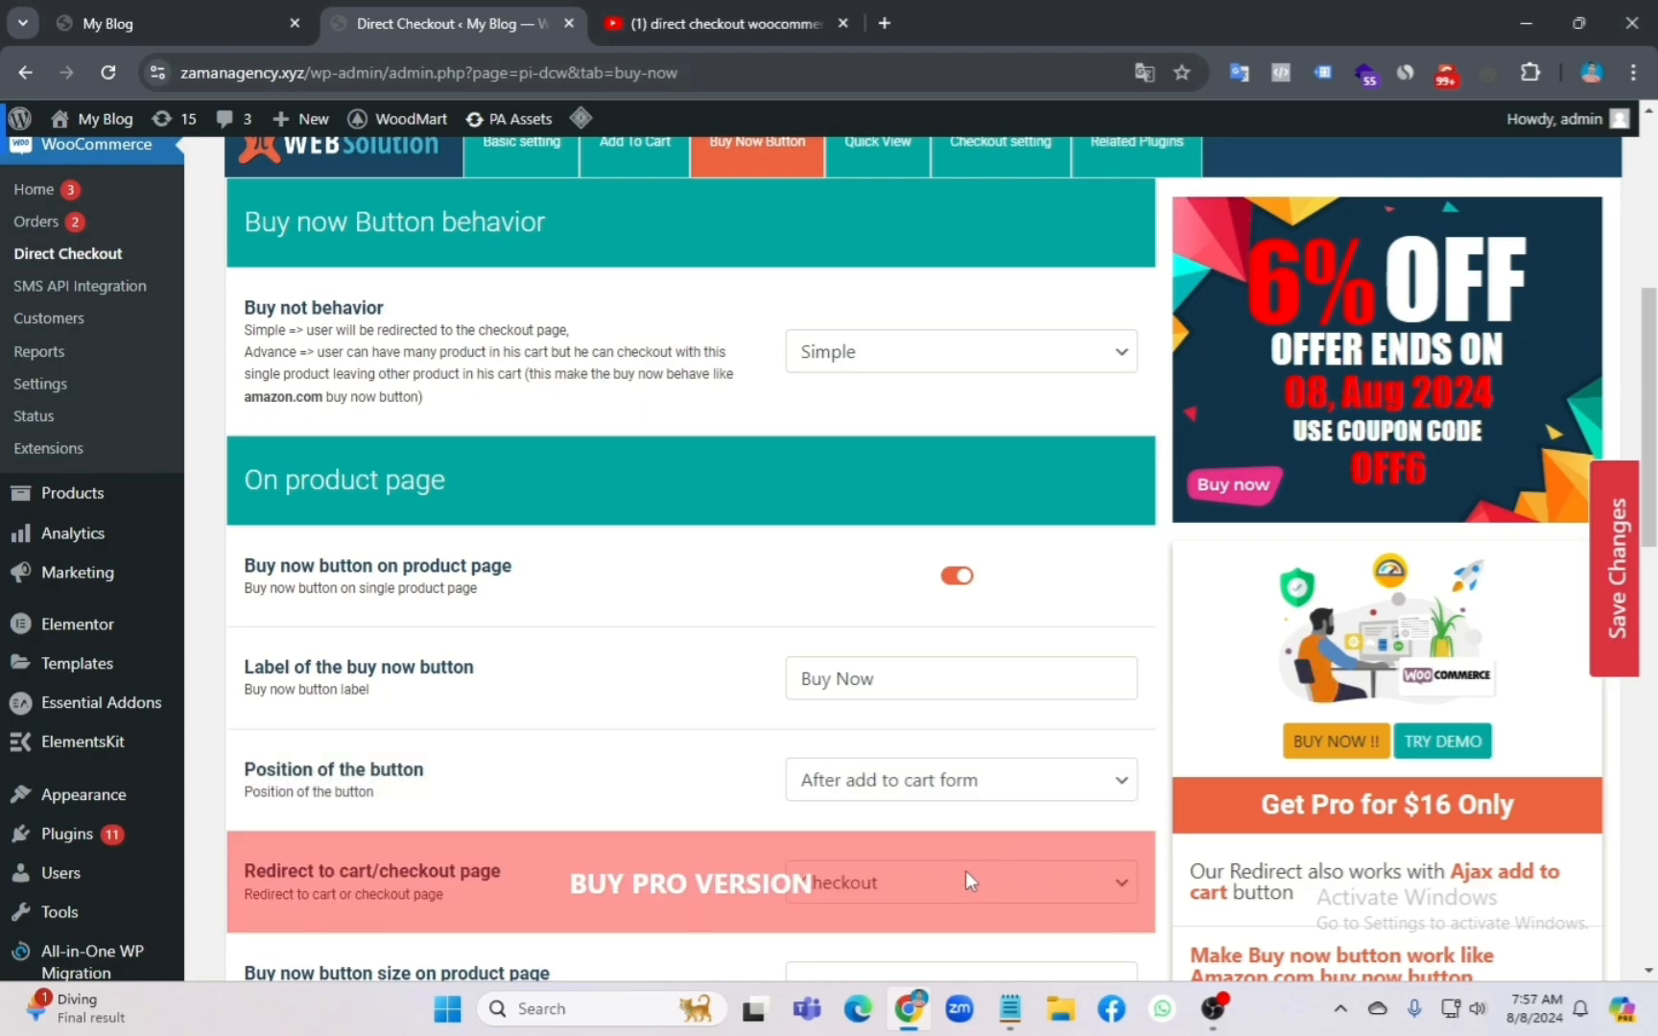
{"action": "scroll", "coordinate": [966, 870], "scroll_direction": "down", "scroll_amount": 2}
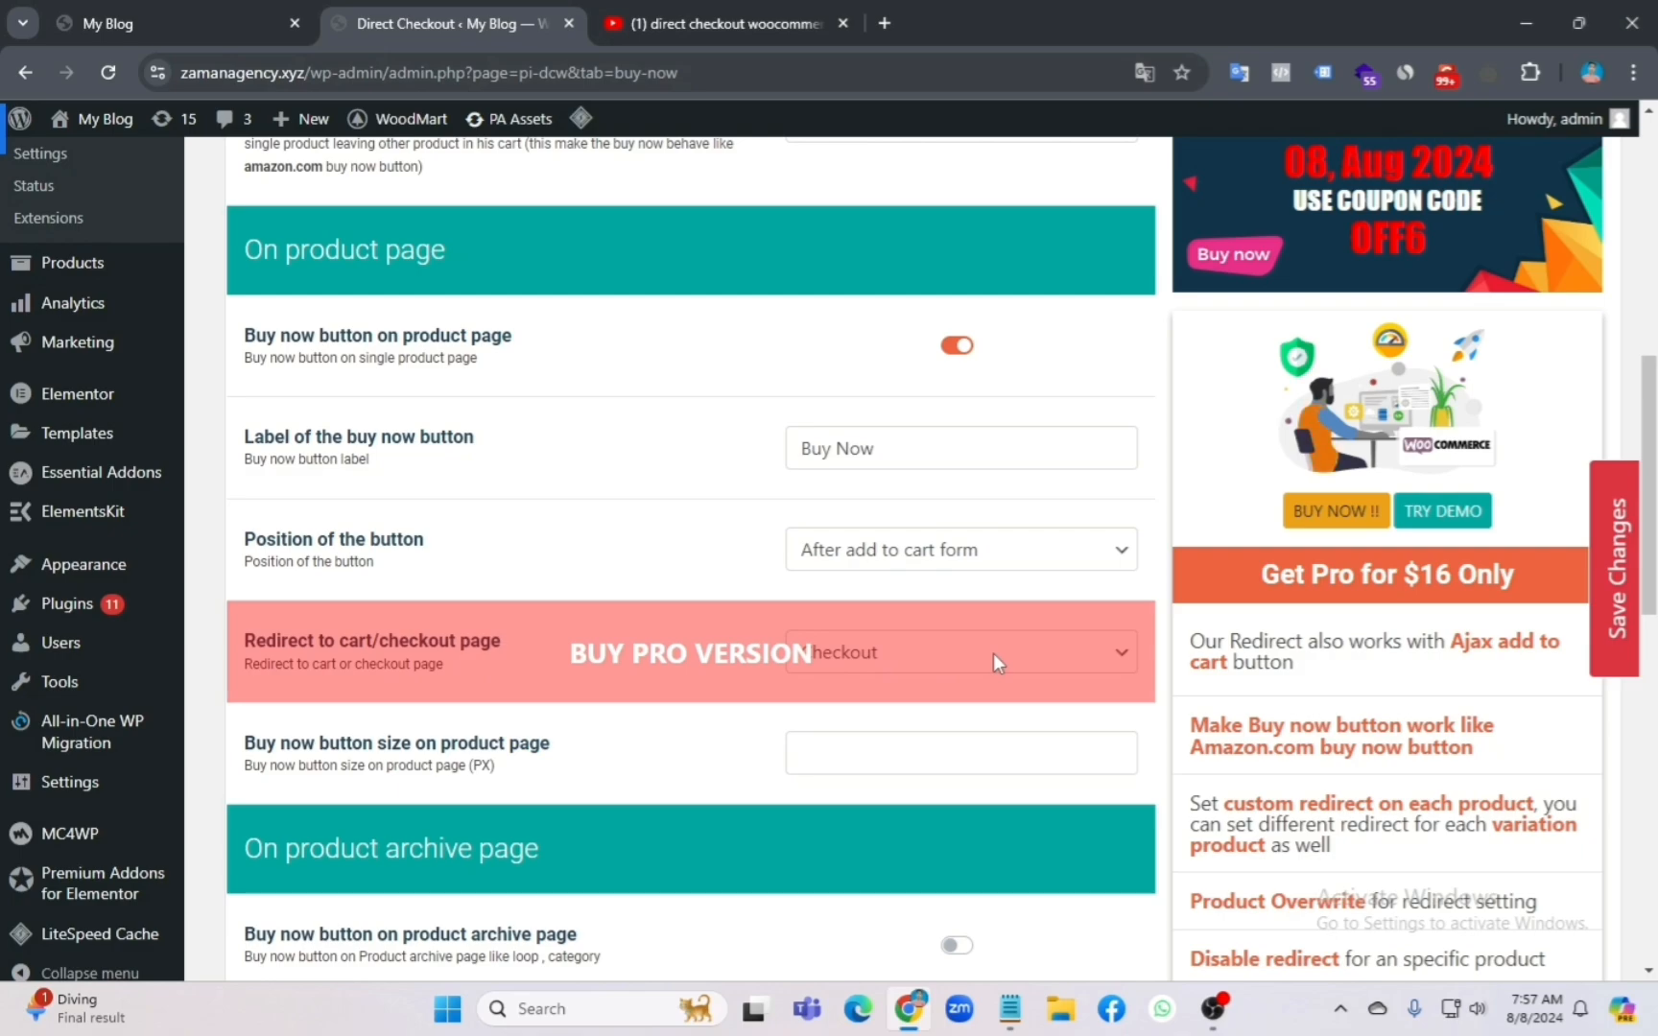
{"action": "left_click", "coordinate": [955, 758]}
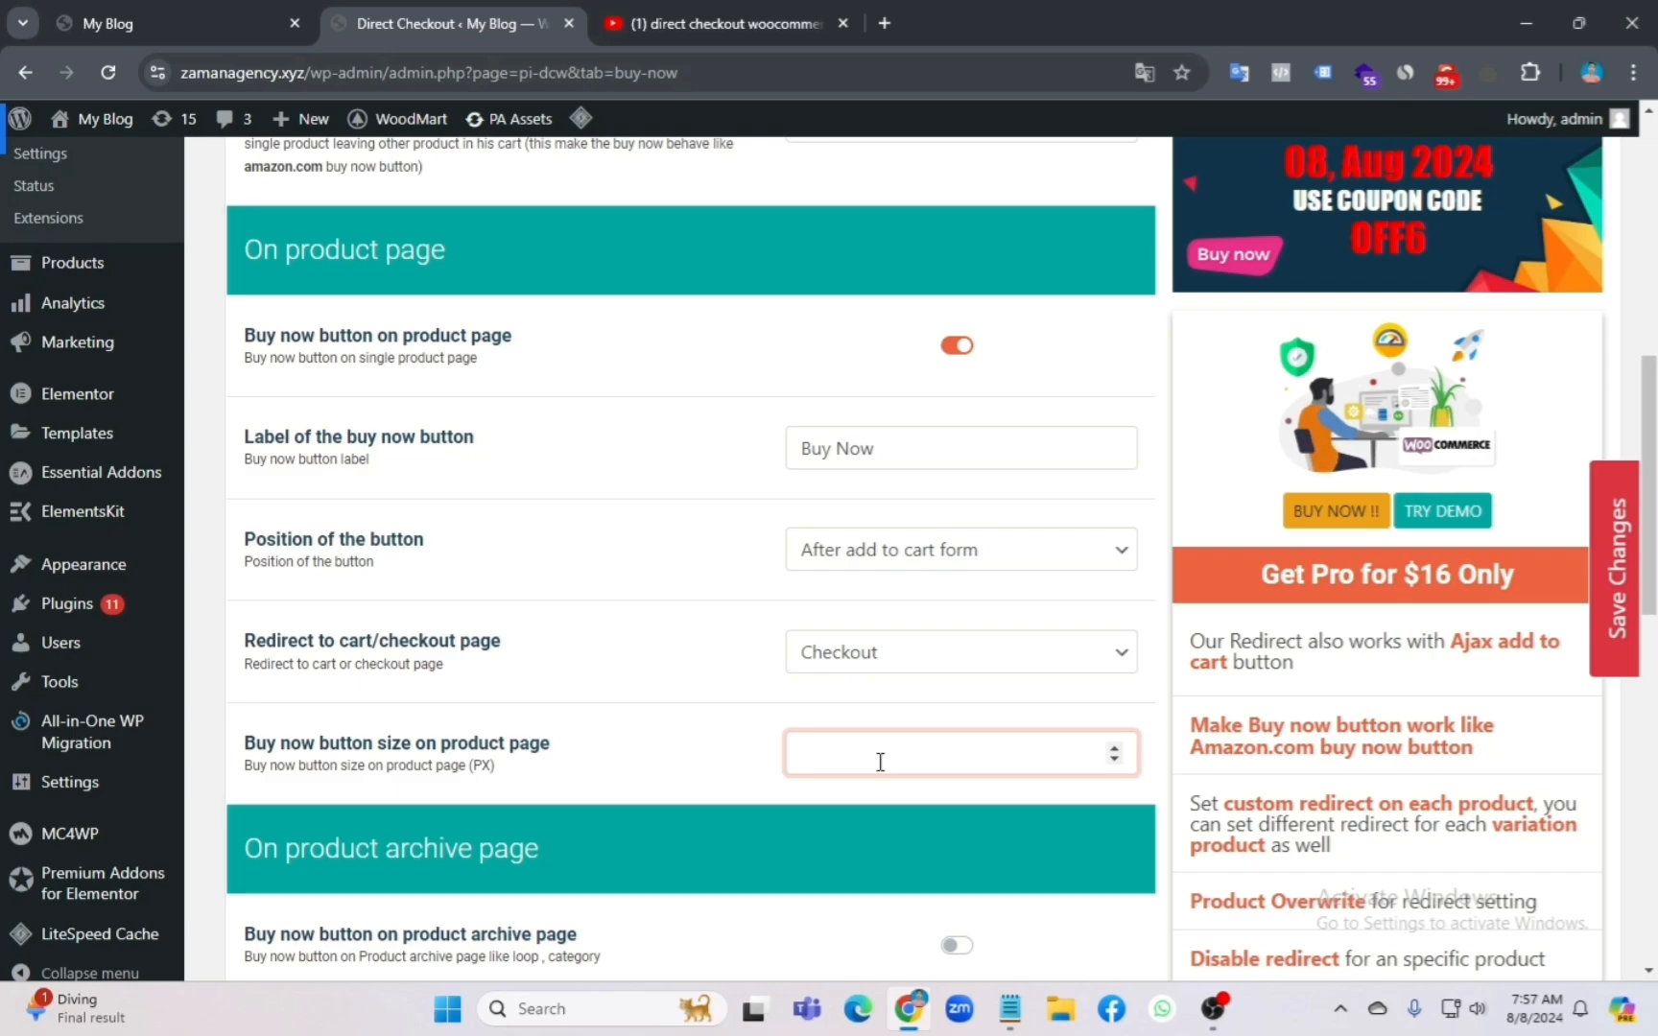
{"action": "scroll", "coordinate": [873, 766], "scroll_direction": "down", "scroll_amount": 1}
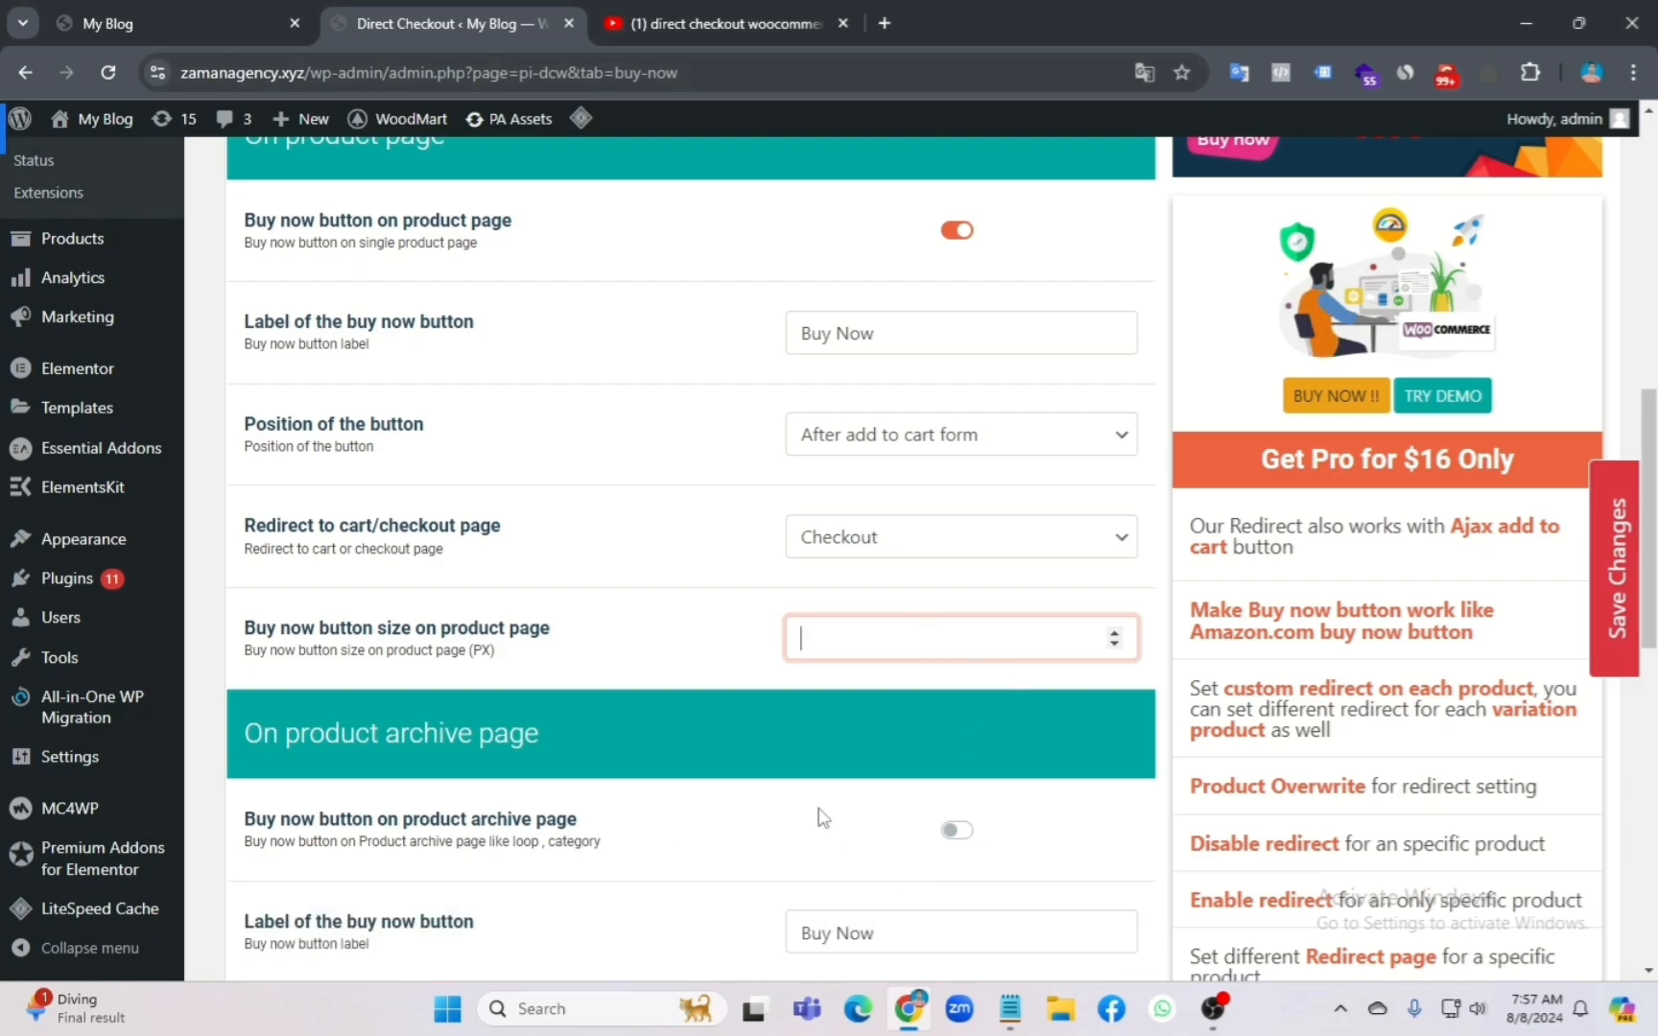
{"action": "scroll", "coordinate": [936, 864], "scroll_direction": "down", "scroll_amount": 2}
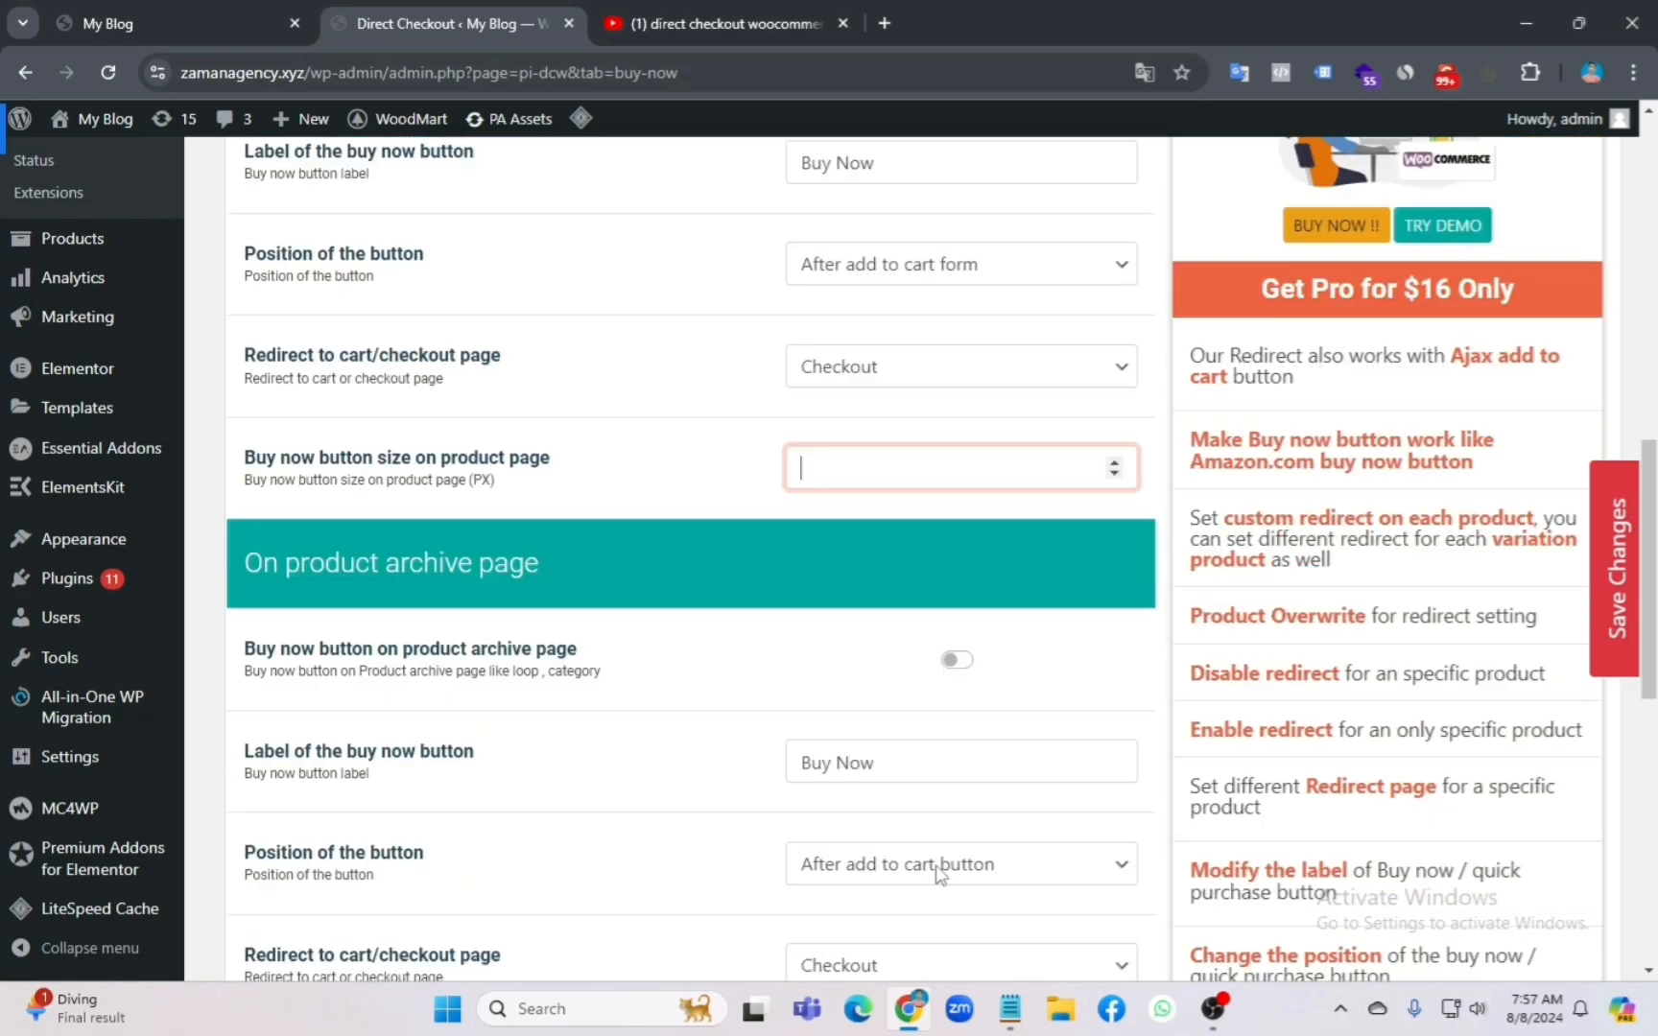
{"action": "scroll", "coordinate": [842, 660], "scroll_direction": "up", "scroll_amount": 1}
{"action": "scroll", "coordinate": [851, 680], "scroll_direction": "down", "scroll_amount": 2}
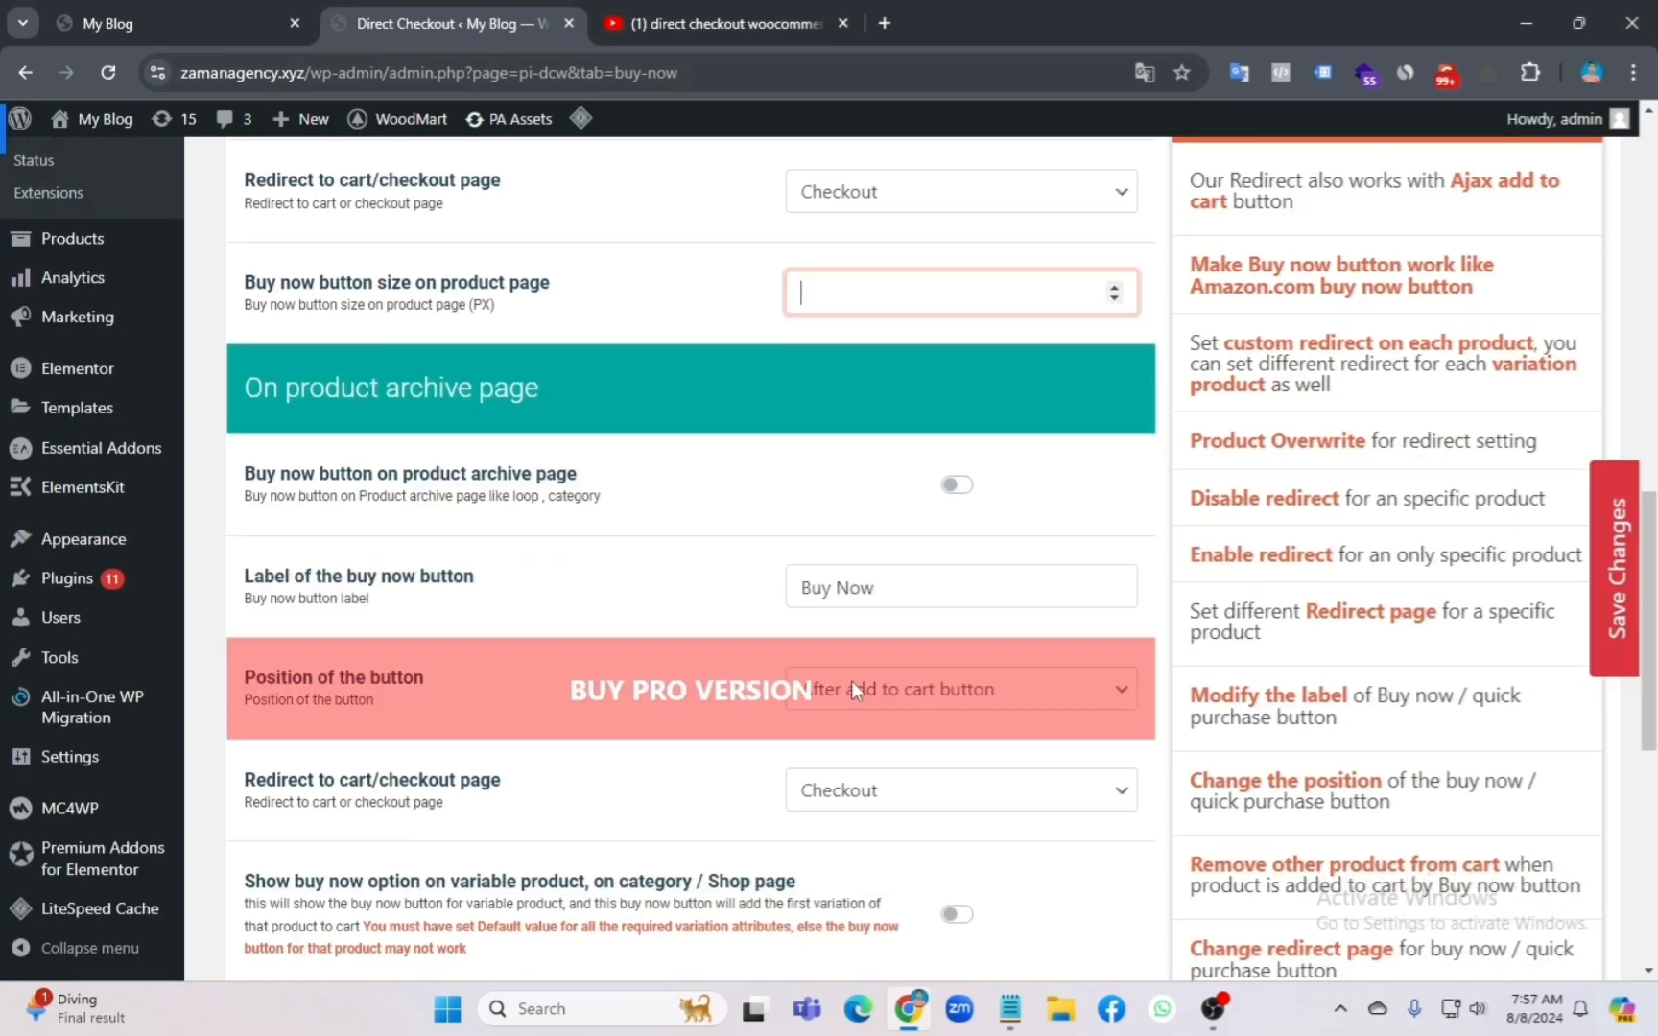
Step: Set the Buy now button's background color to green #00c96b in the button design settings
{"action": "scroll", "coordinate": [822, 812], "scroll_direction": "down", "scroll_amount": 4}
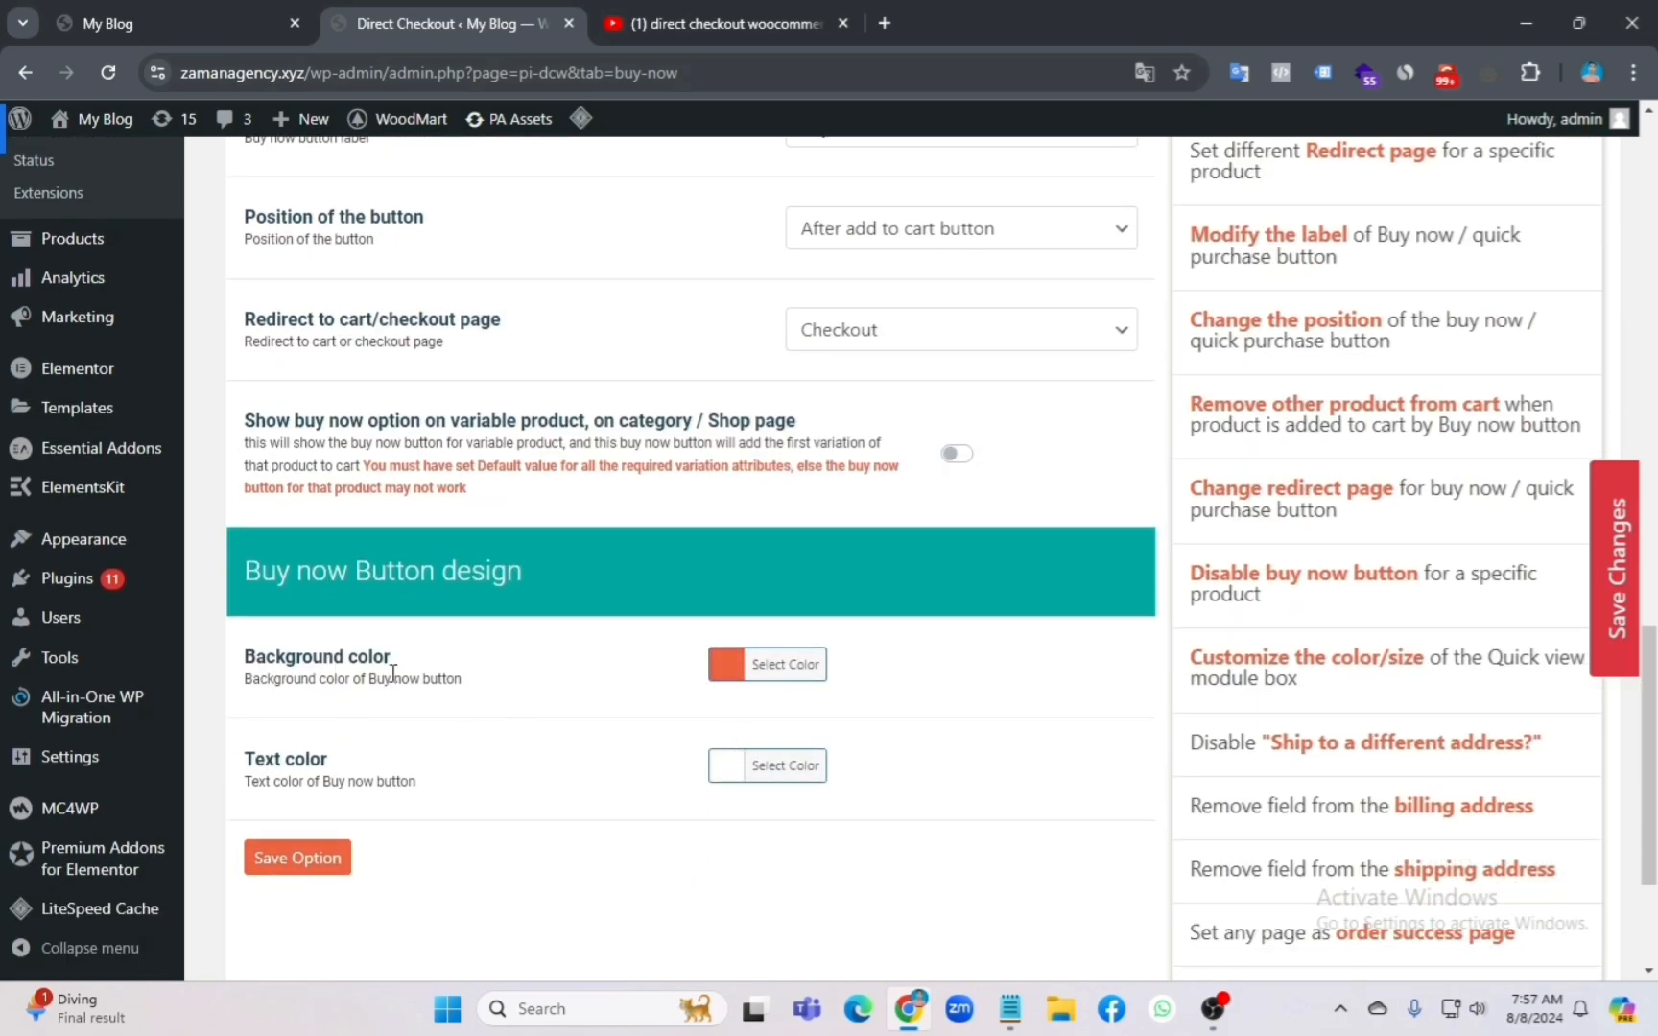
{"action": "left_click", "coordinate": [720, 666]}
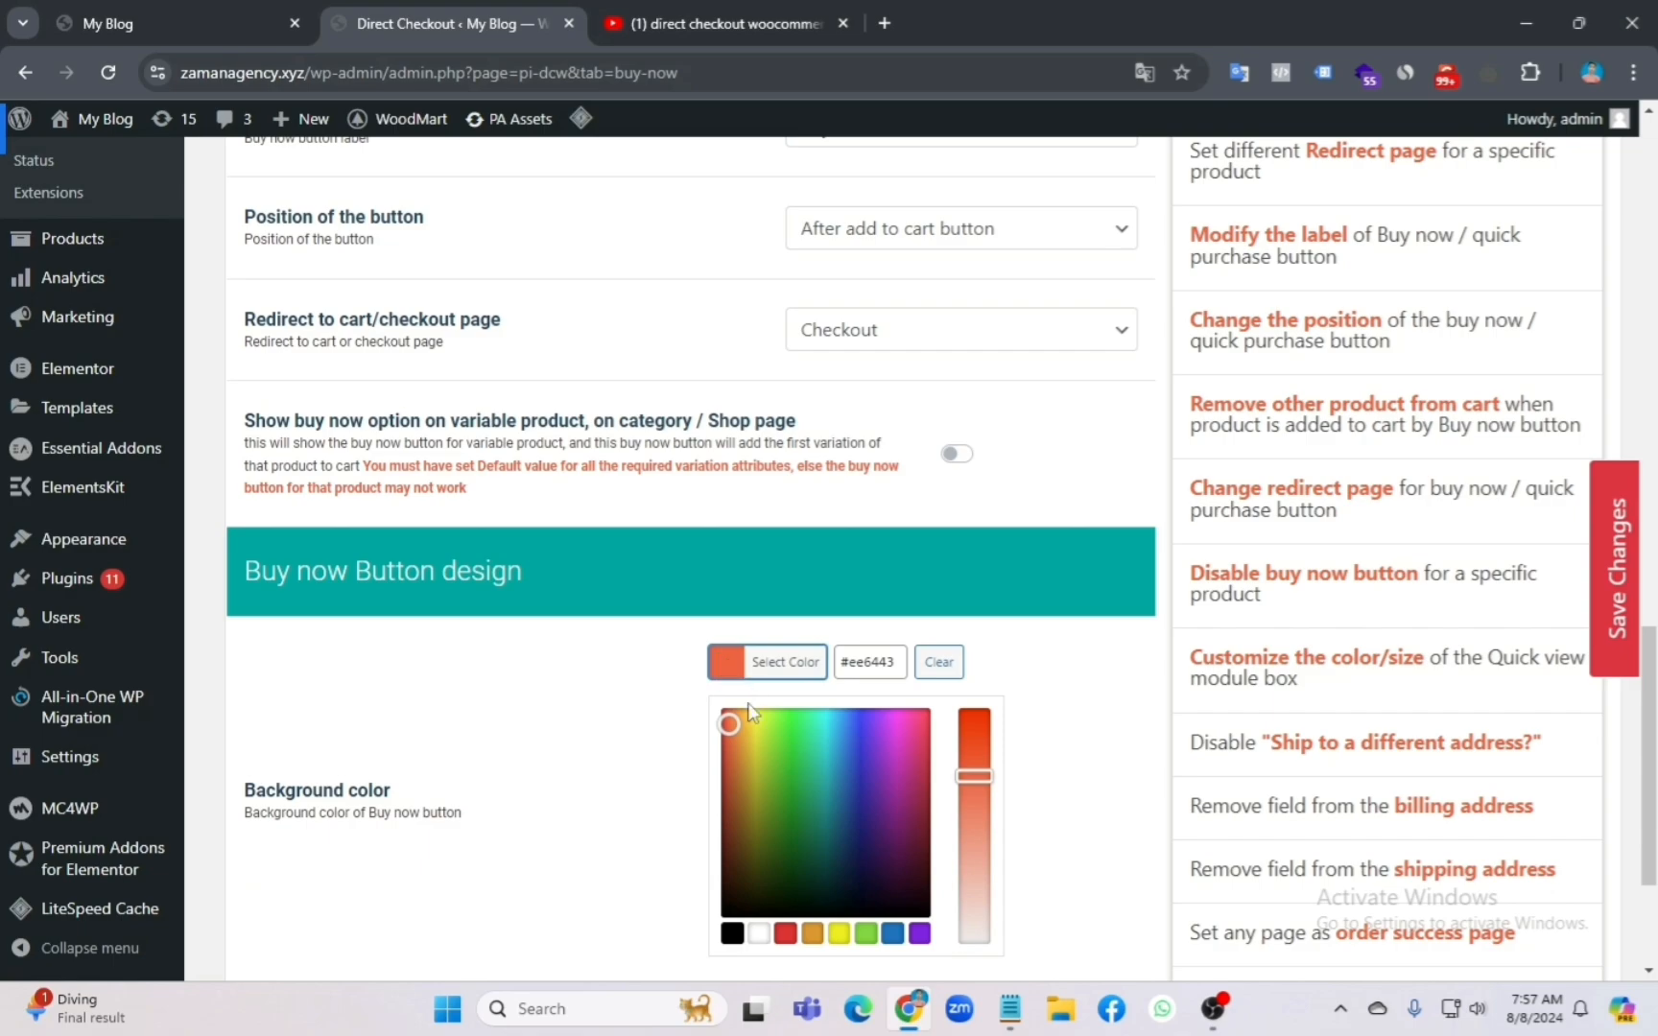
{"action": "left_click_drag", "start_coordinate": [731, 721], "coordinate": [817, 789]}
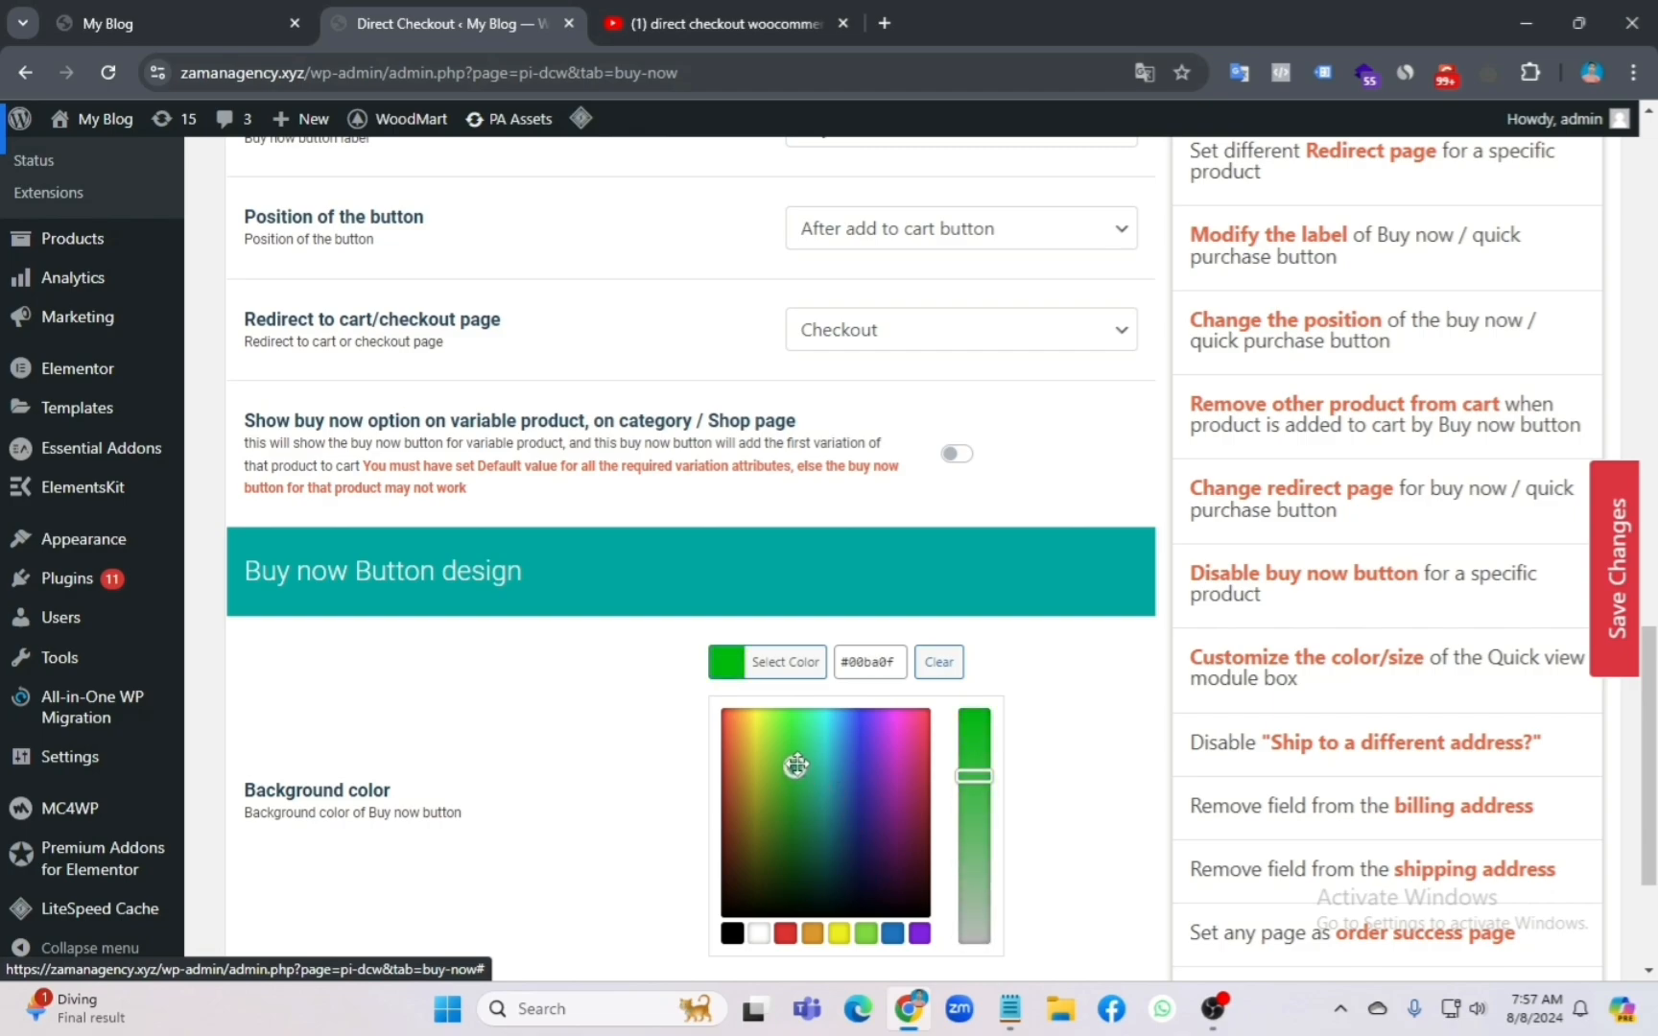
{"action": "left_click_drag", "start_coordinate": [791, 761], "coordinate": [821, 757]}
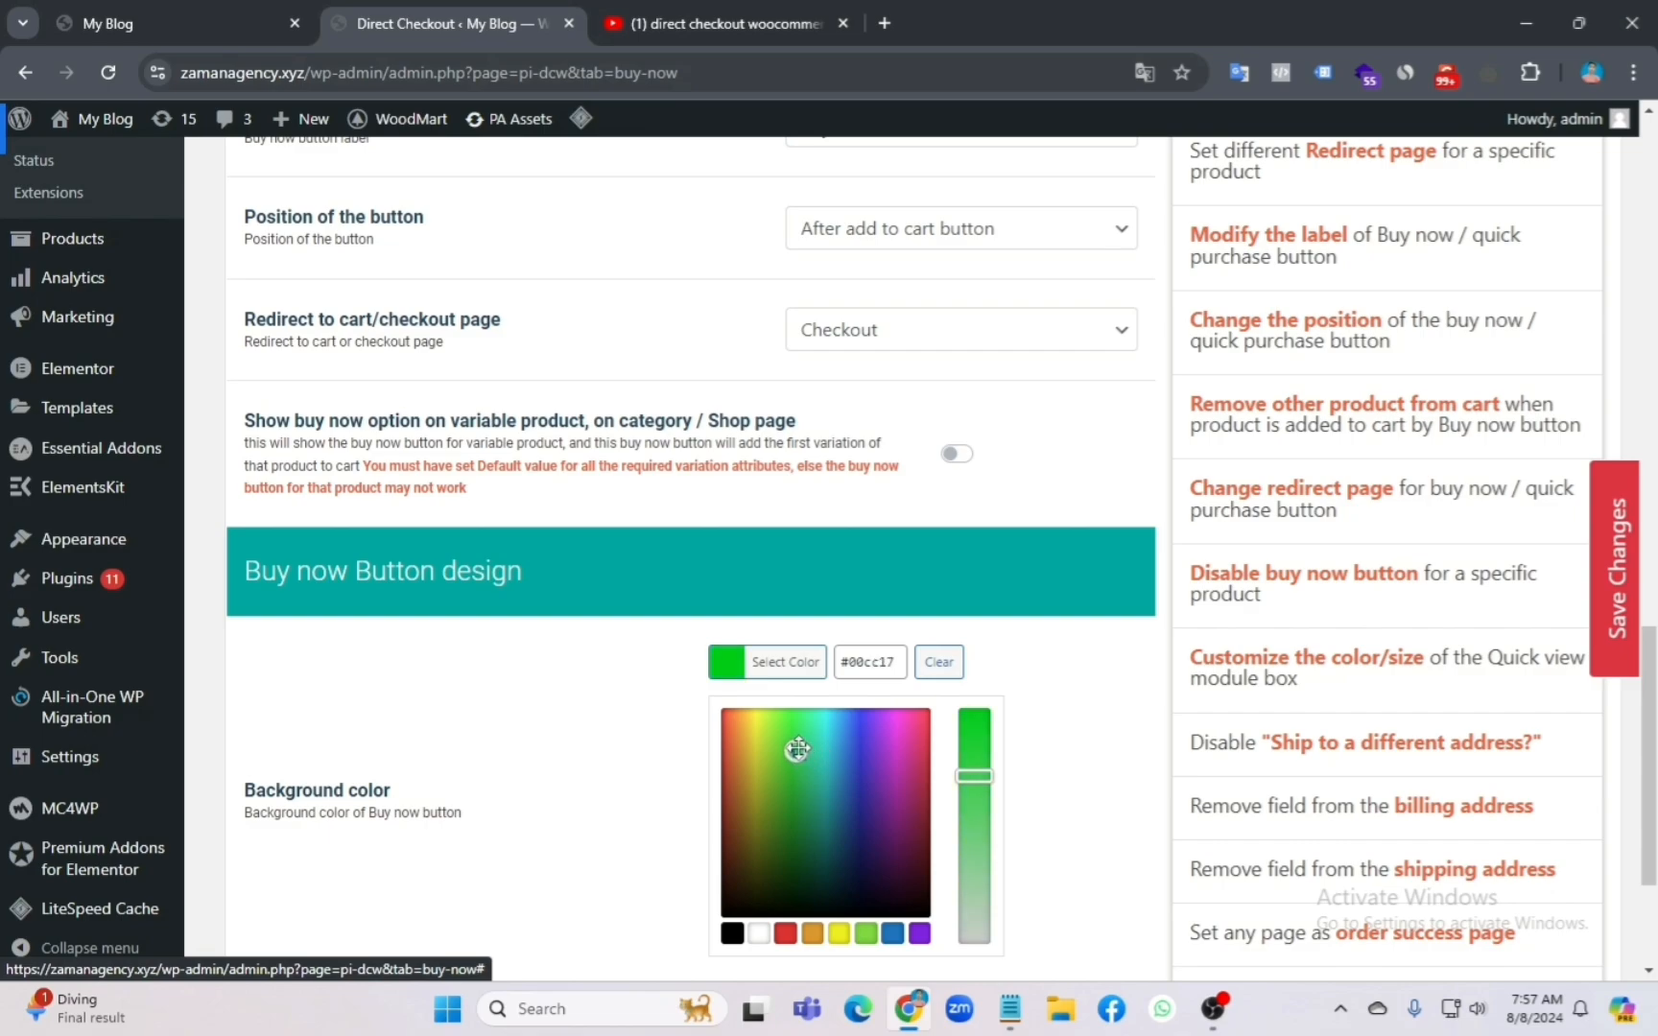
{"action": "left_click_drag", "start_coordinate": [798, 750], "coordinate": [819, 751]}
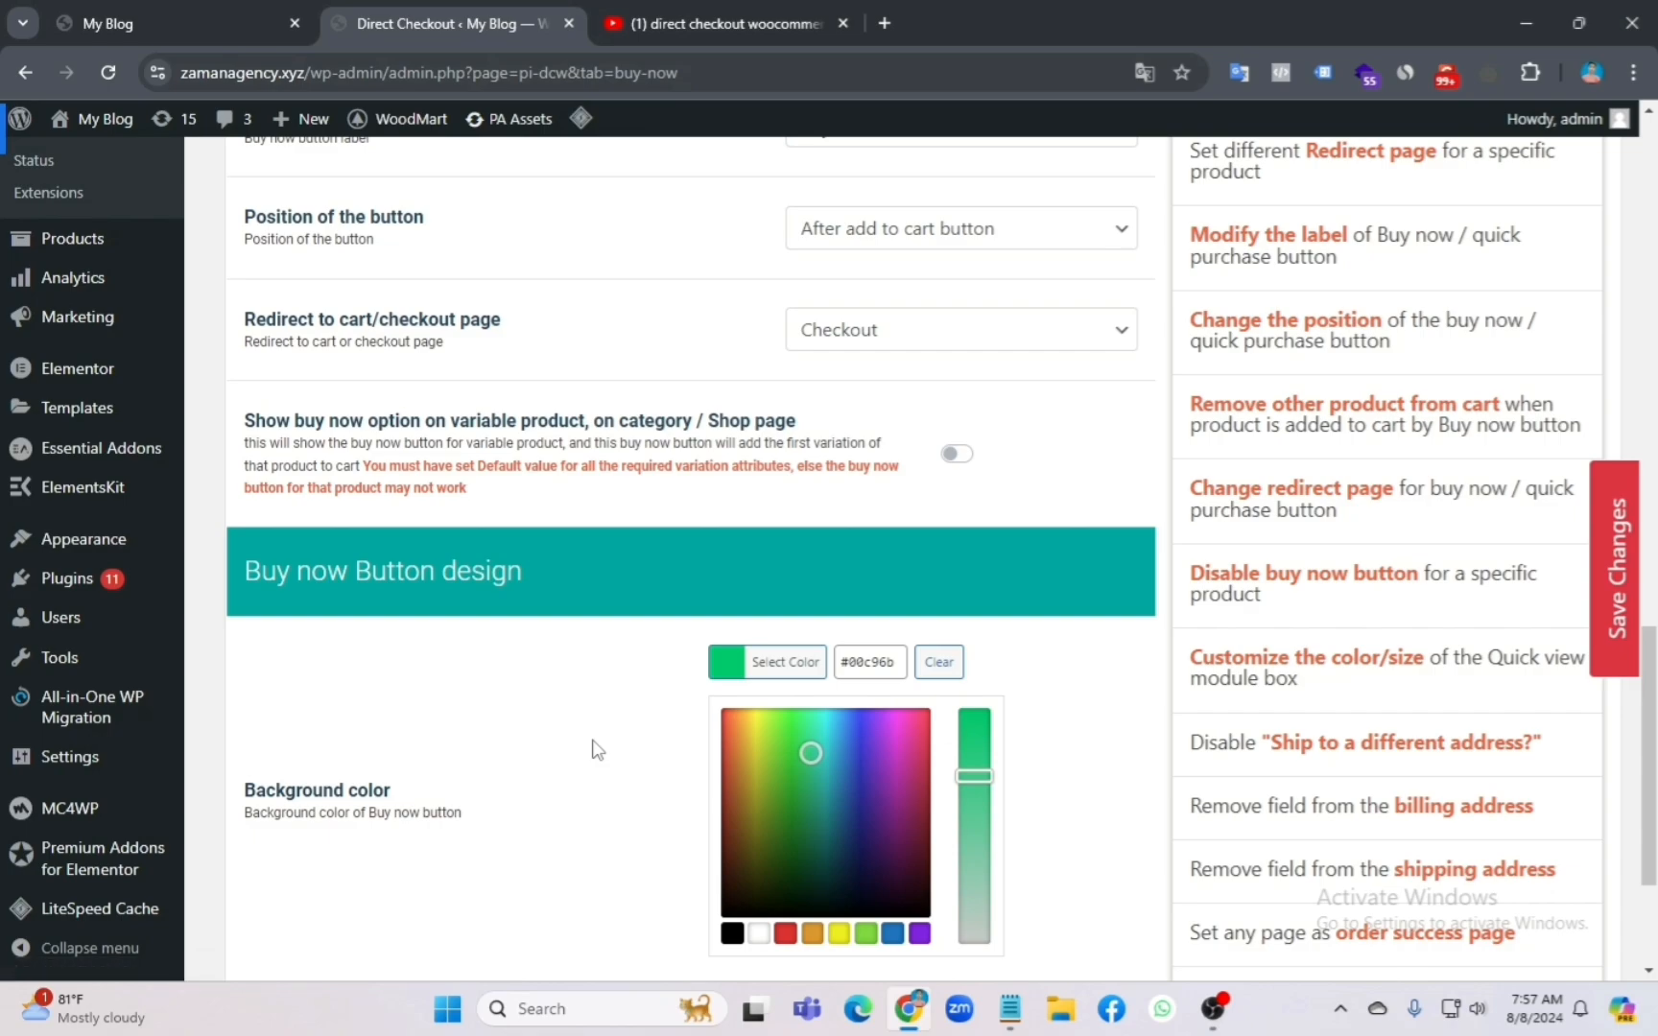
Step: Try dark grey #383838 as the Buy now button's text color and check the storefront for comparison
{"action": "scroll", "coordinate": [597, 751], "scroll_direction": "down", "scroll_amount": 3}
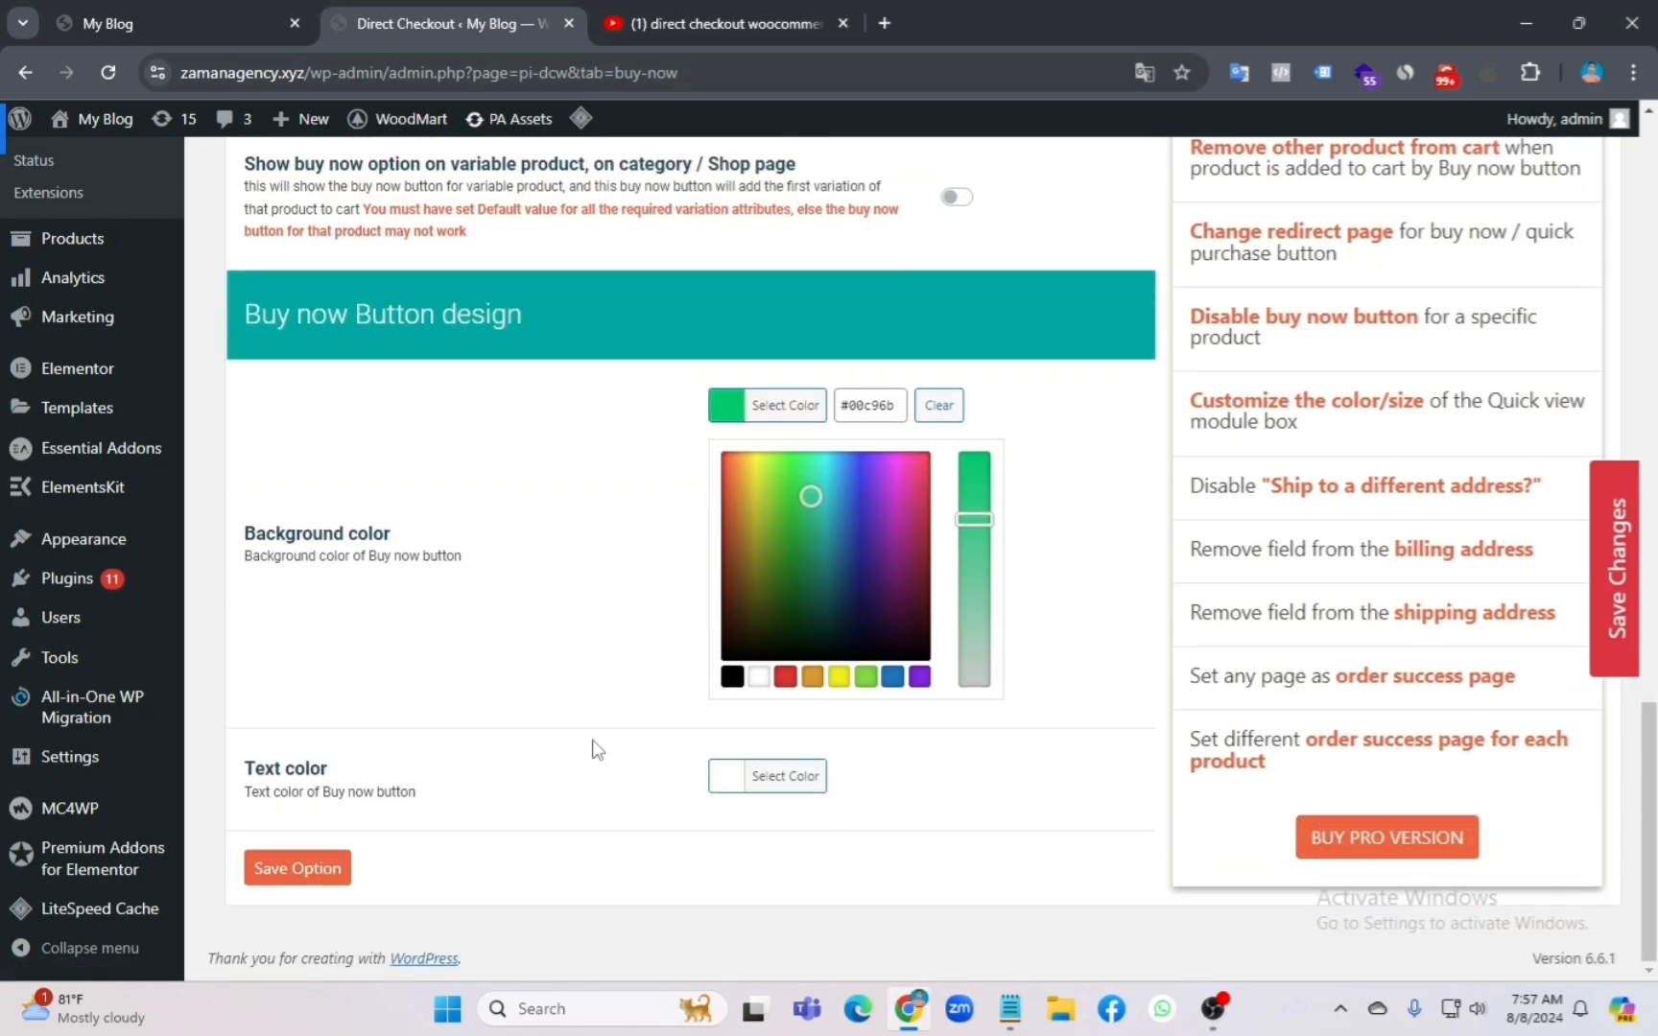
{"action": "left_click", "coordinate": [729, 795]}
{"action": "left_click_drag", "start_coordinate": [721, 554], "coordinate": [762, 717]}
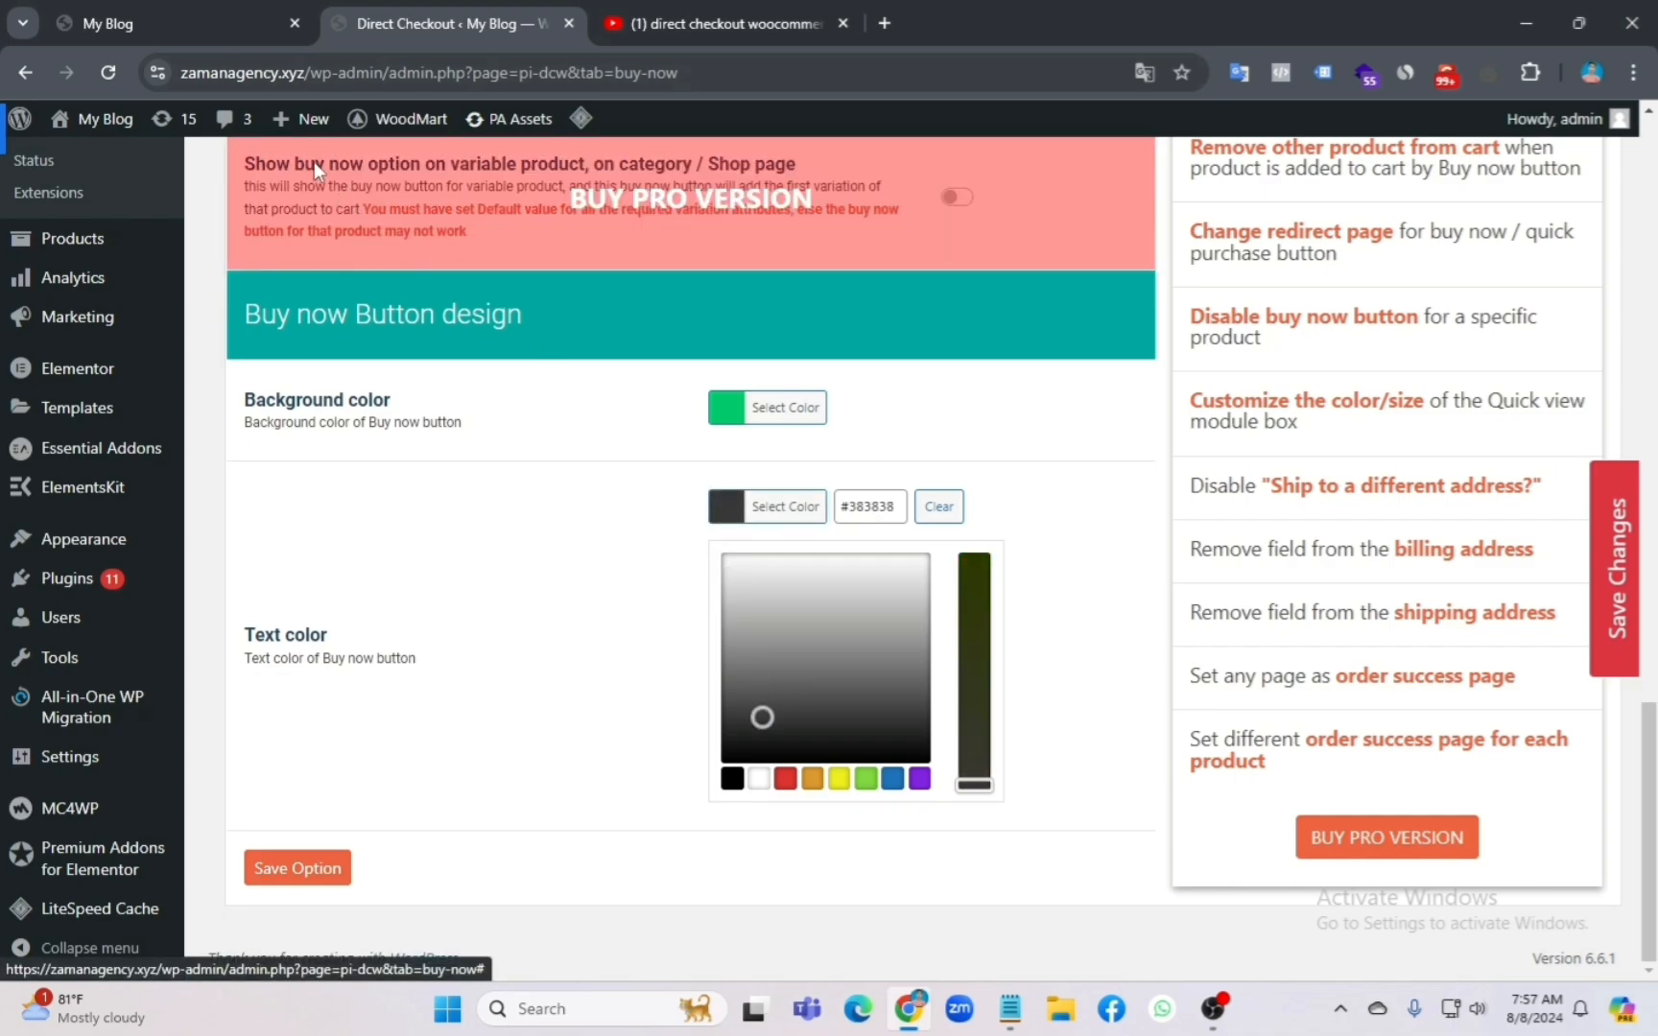
{"action": "left_click", "coordinate": [182, 15]}
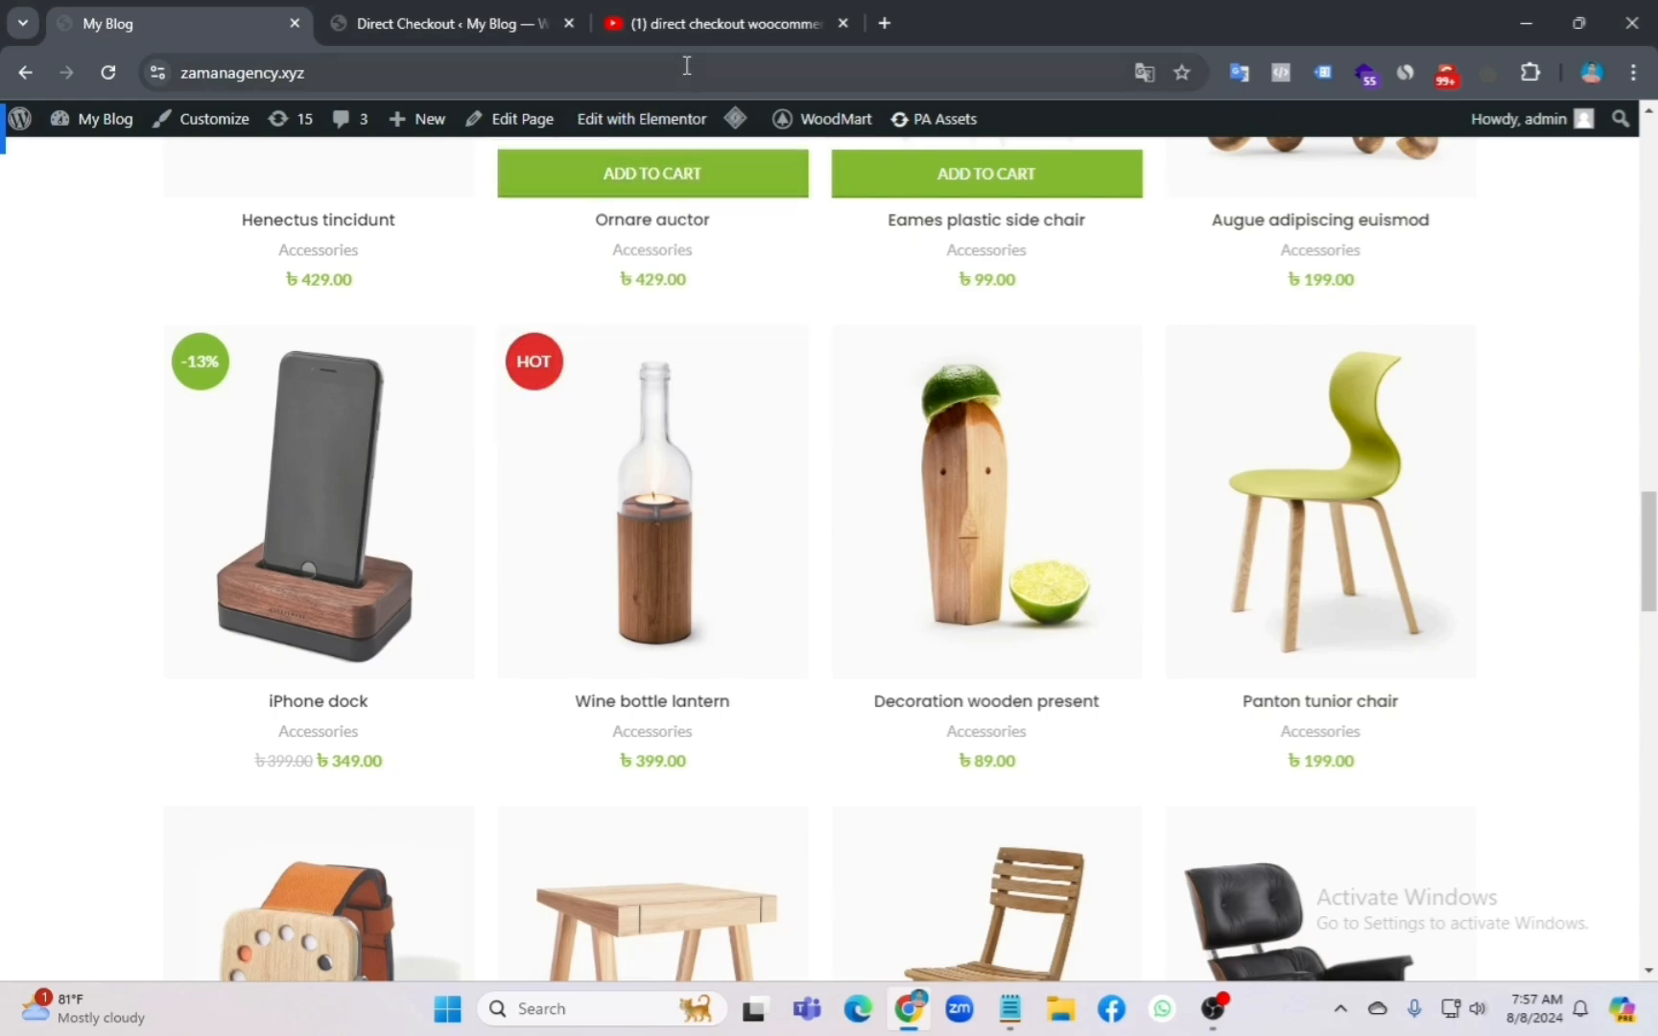
{"action": "left_click", "coordinate": [669, 25]}
{"action": "left_click", "coordinate": [403, 8]}
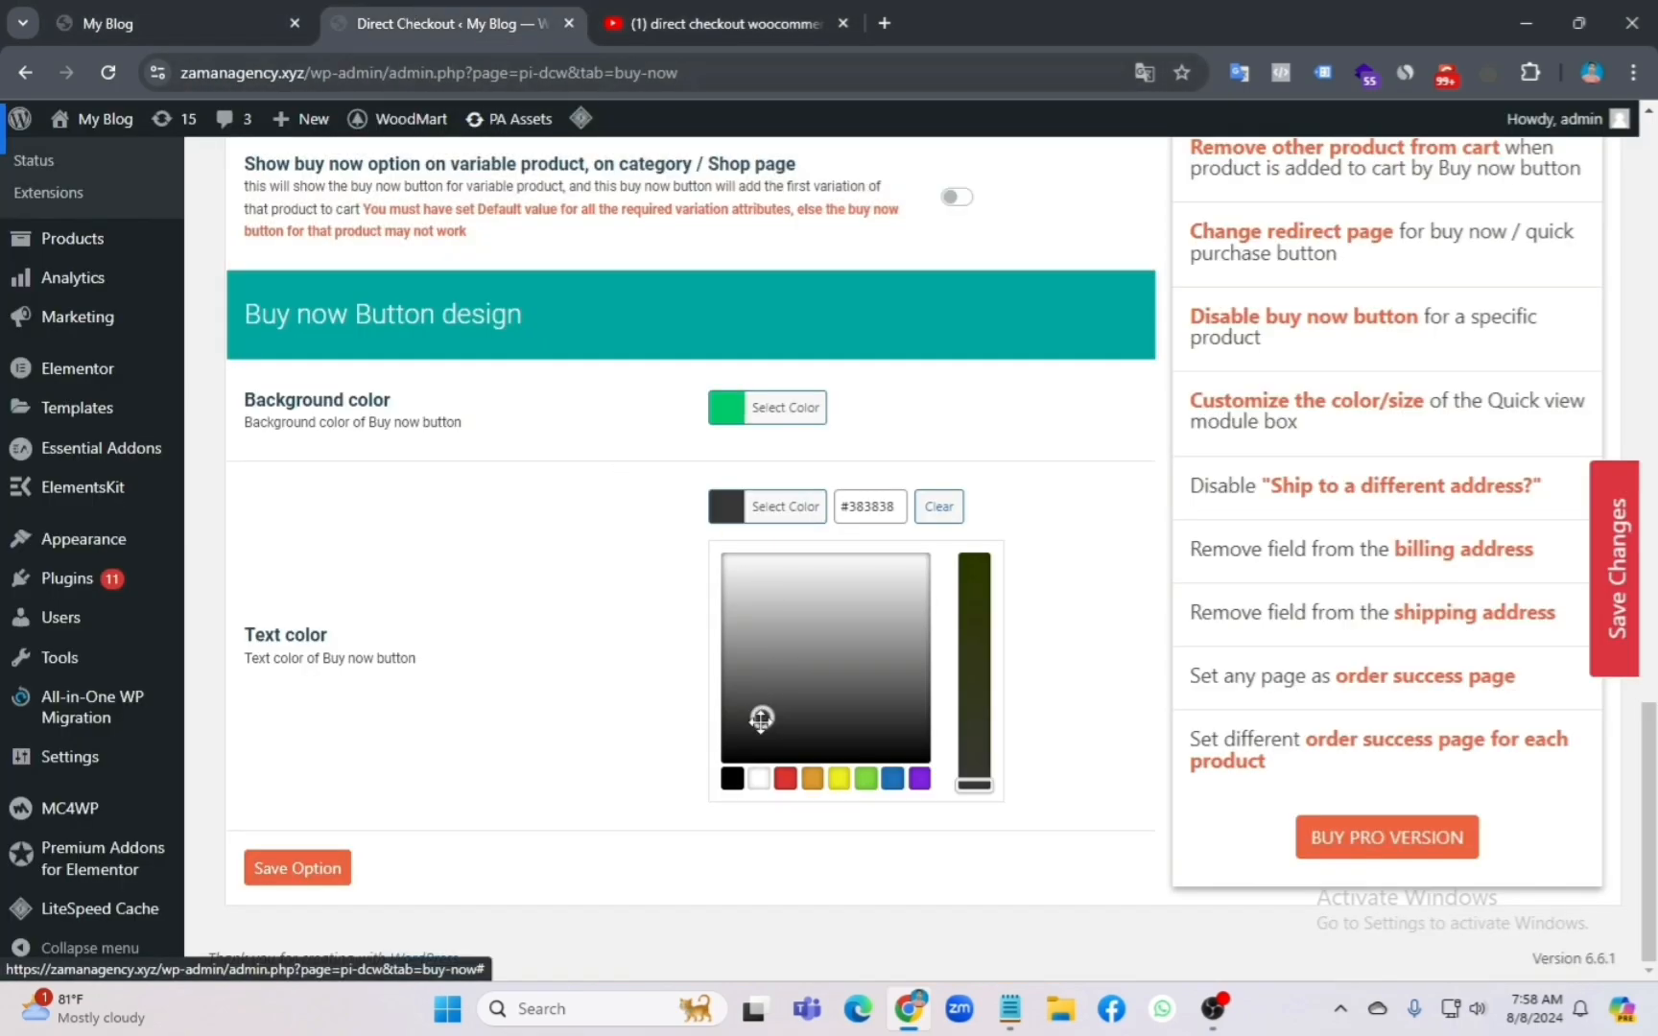
Step: Set the Buy now button's text color to white #ffffff and save the Buy Now Button settings
{"action": "left_click", "coordinate": [758, 780]}
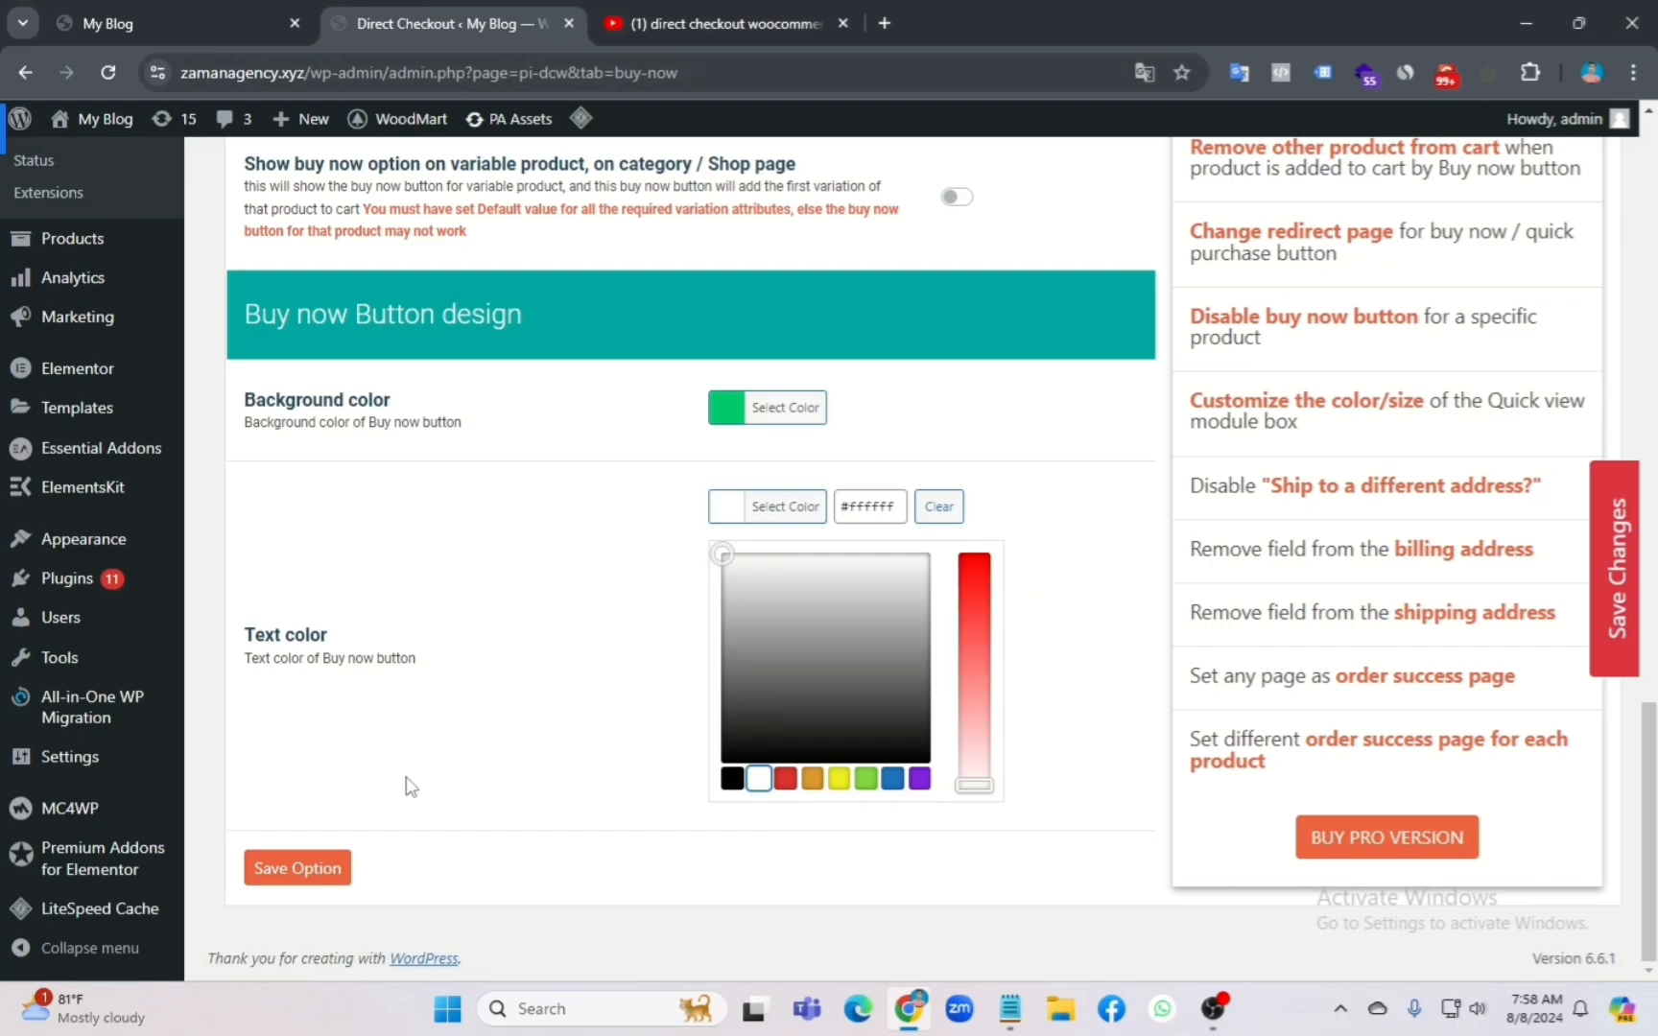
{"action": "left_click", "coordinate": [318, 875]}
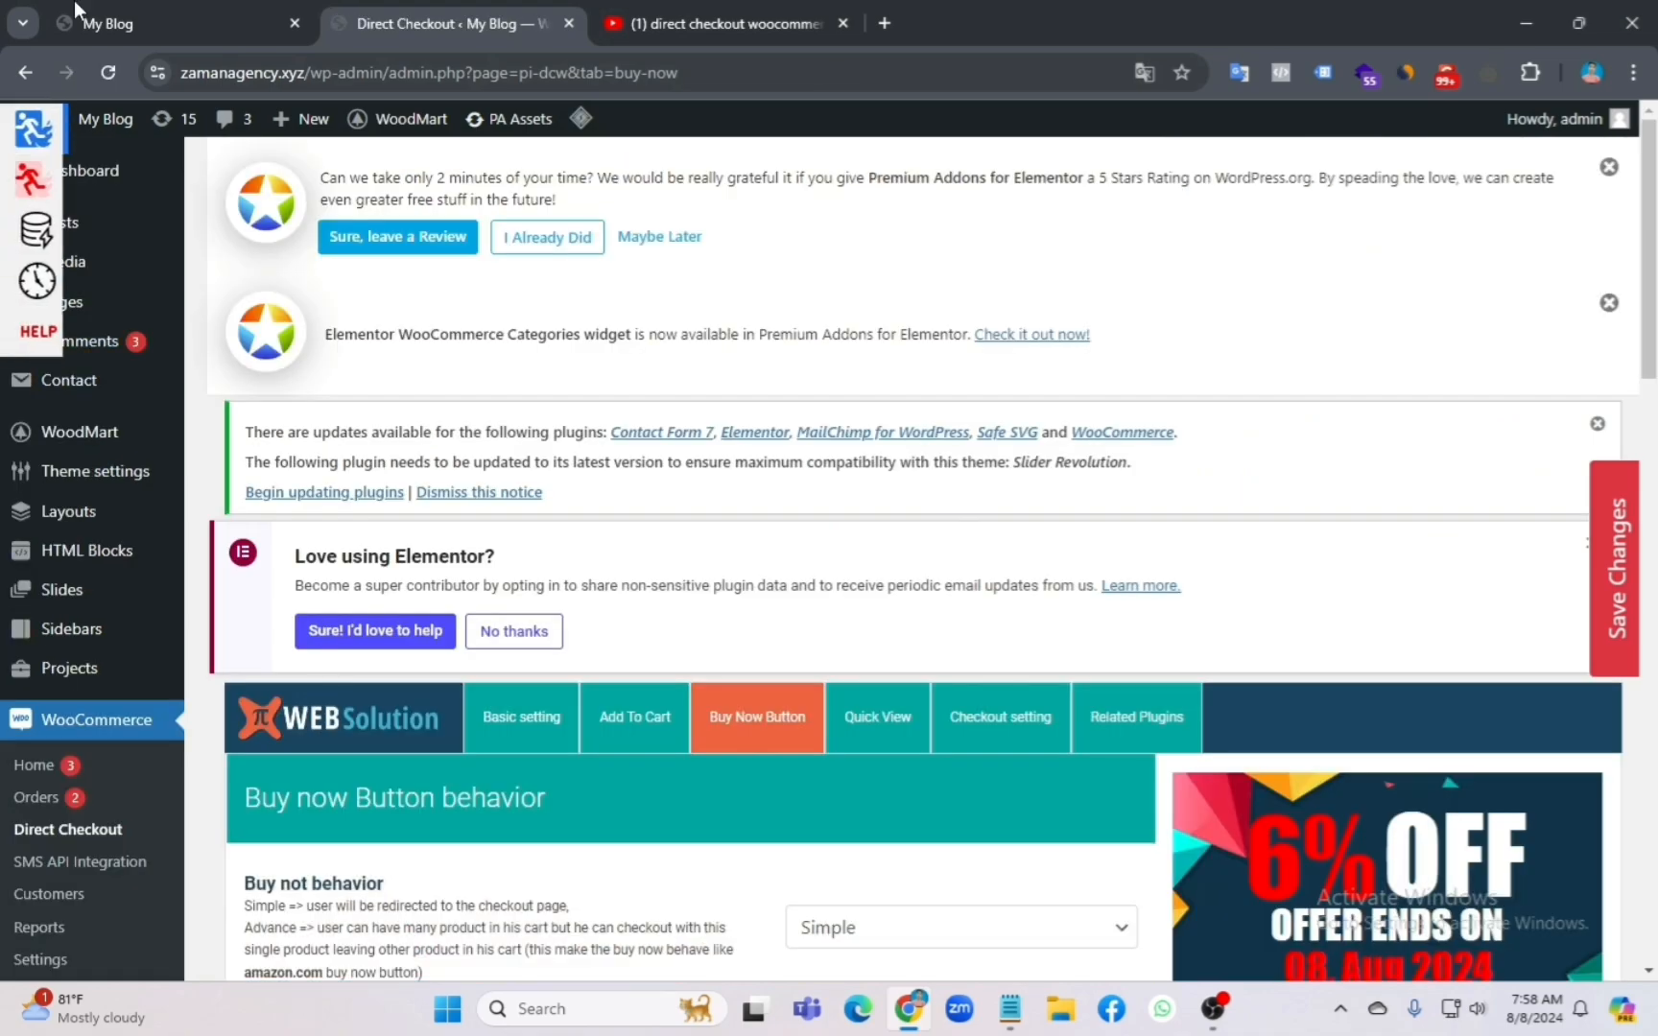
Step: Reload the storefront home page and examine how the purchase buttons appear on the product cards
{"action": "left_click", "coordinate": [110, 20]}
{"action": "scroll", "coordinate": [130, 243], "scroll_direction": "up", "scroll_amount": 10}
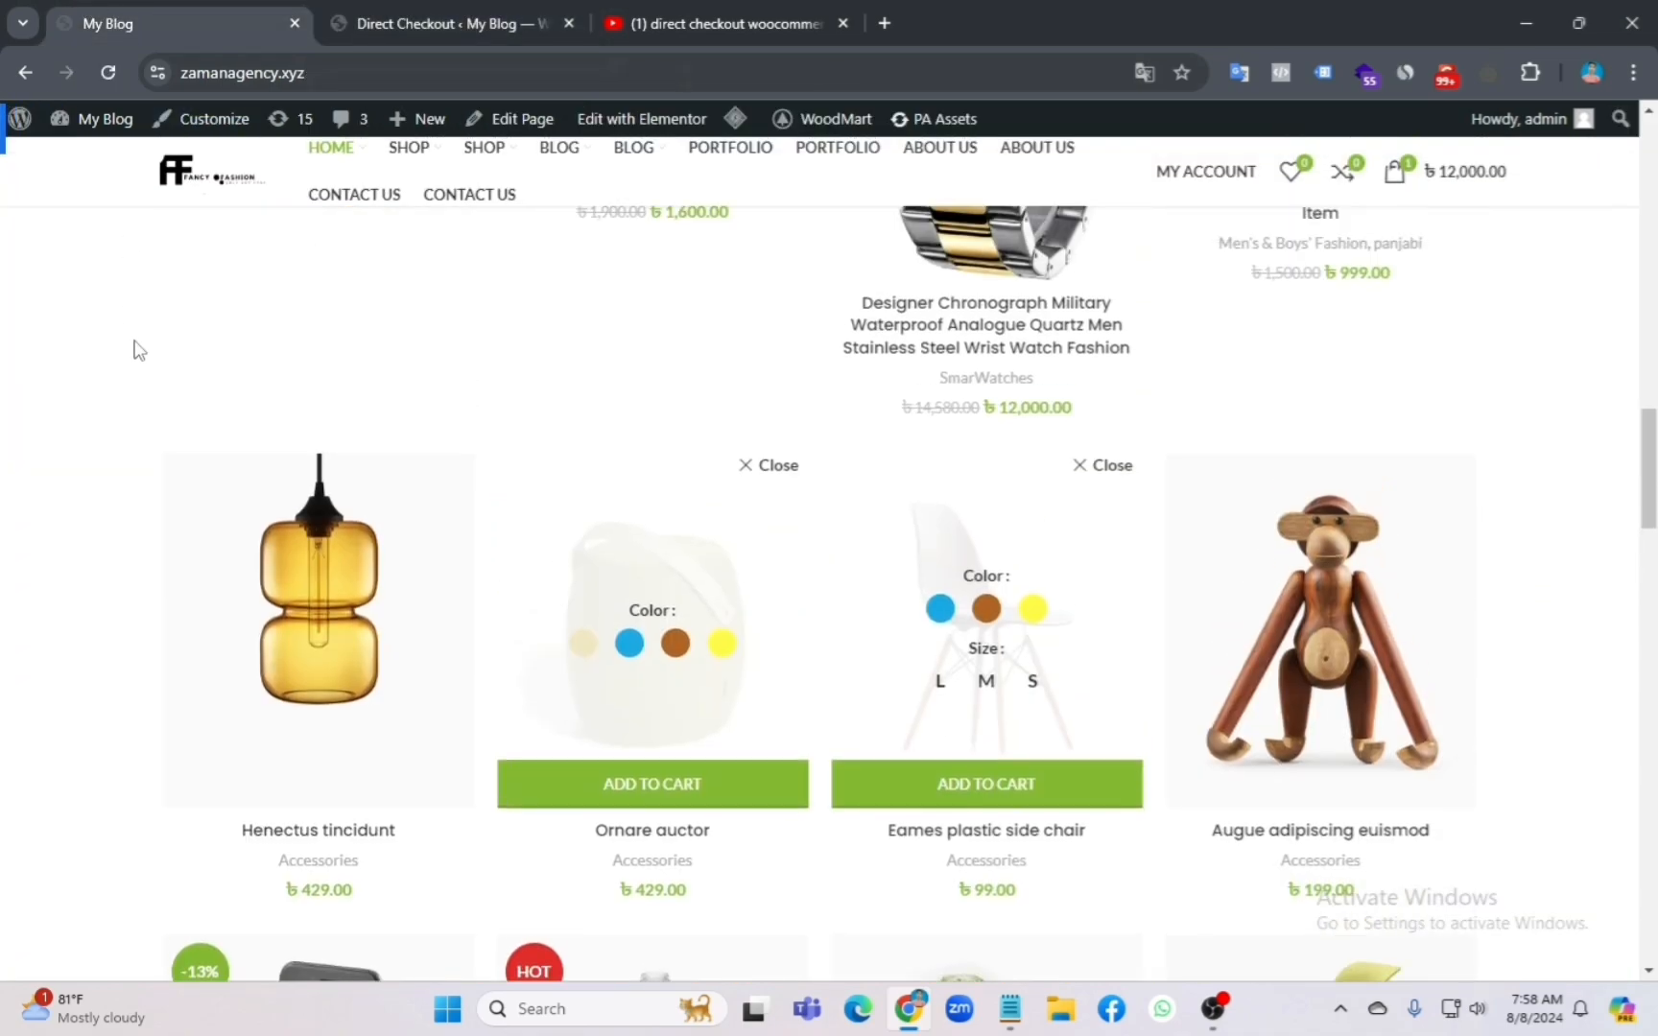
{"action": "left_click", "coordinate": [218, 175]}
{"action": "mouse_move", "coordinate": [341, 492]}
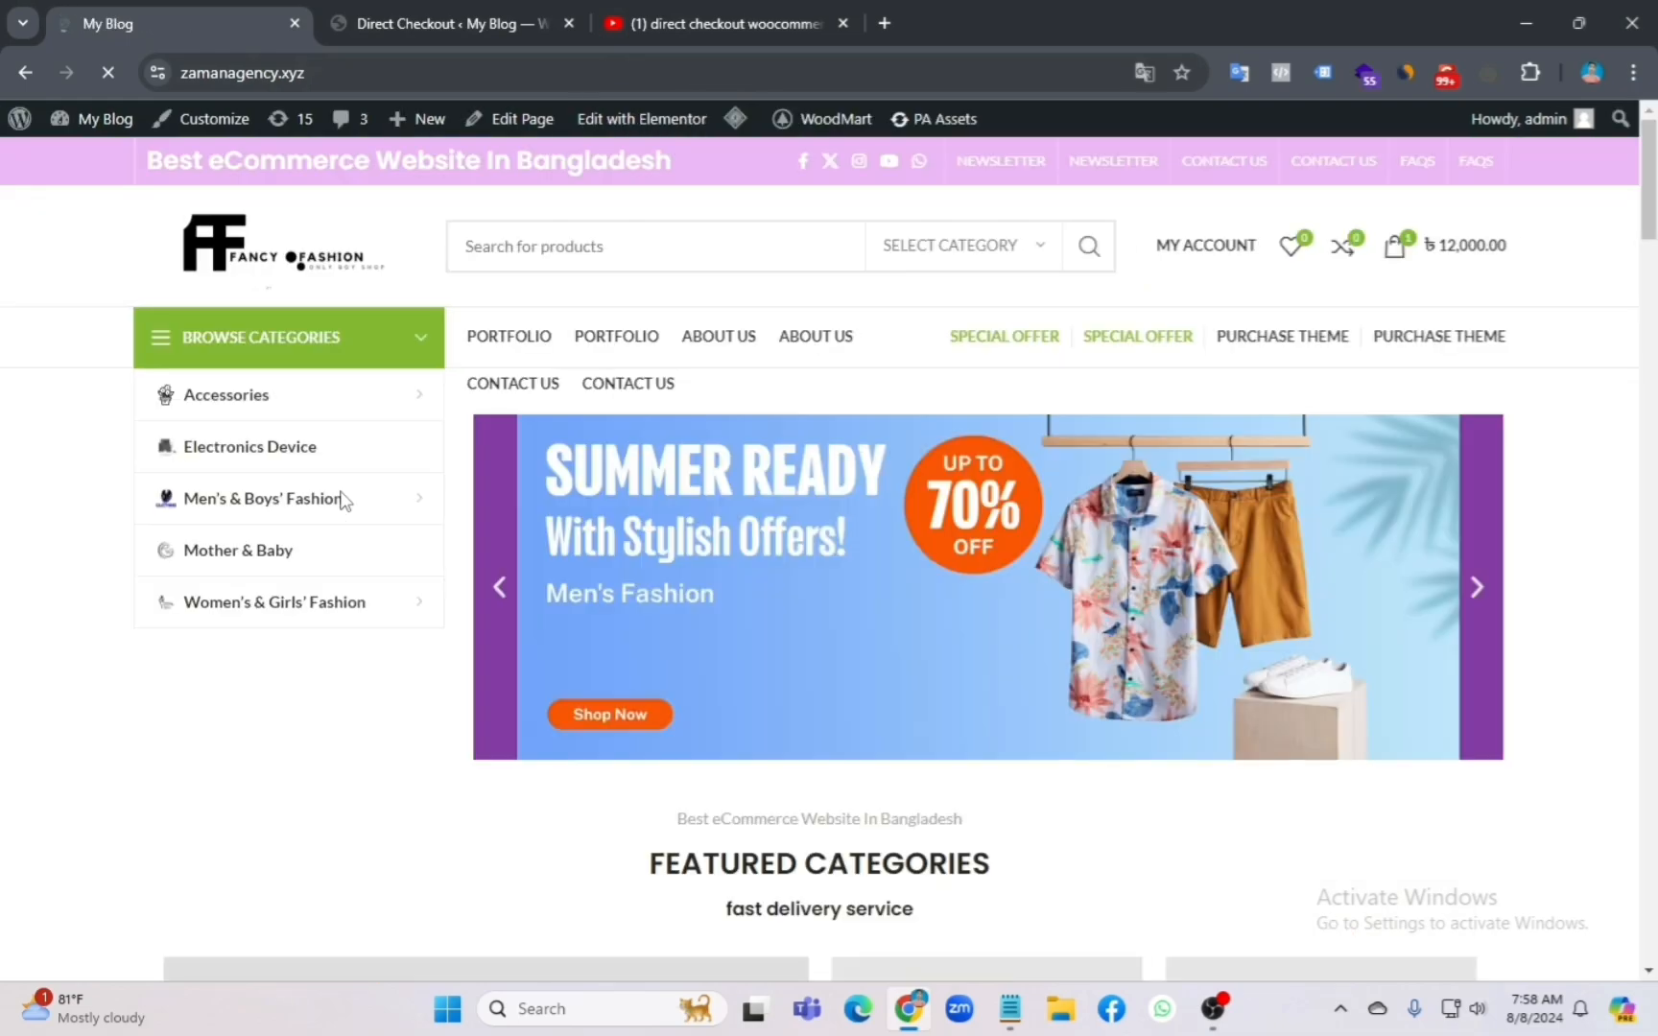
{"action": "scroll", "coordinate": [344, 500], "scroll_direction": "down", "scroll_amount": 15}
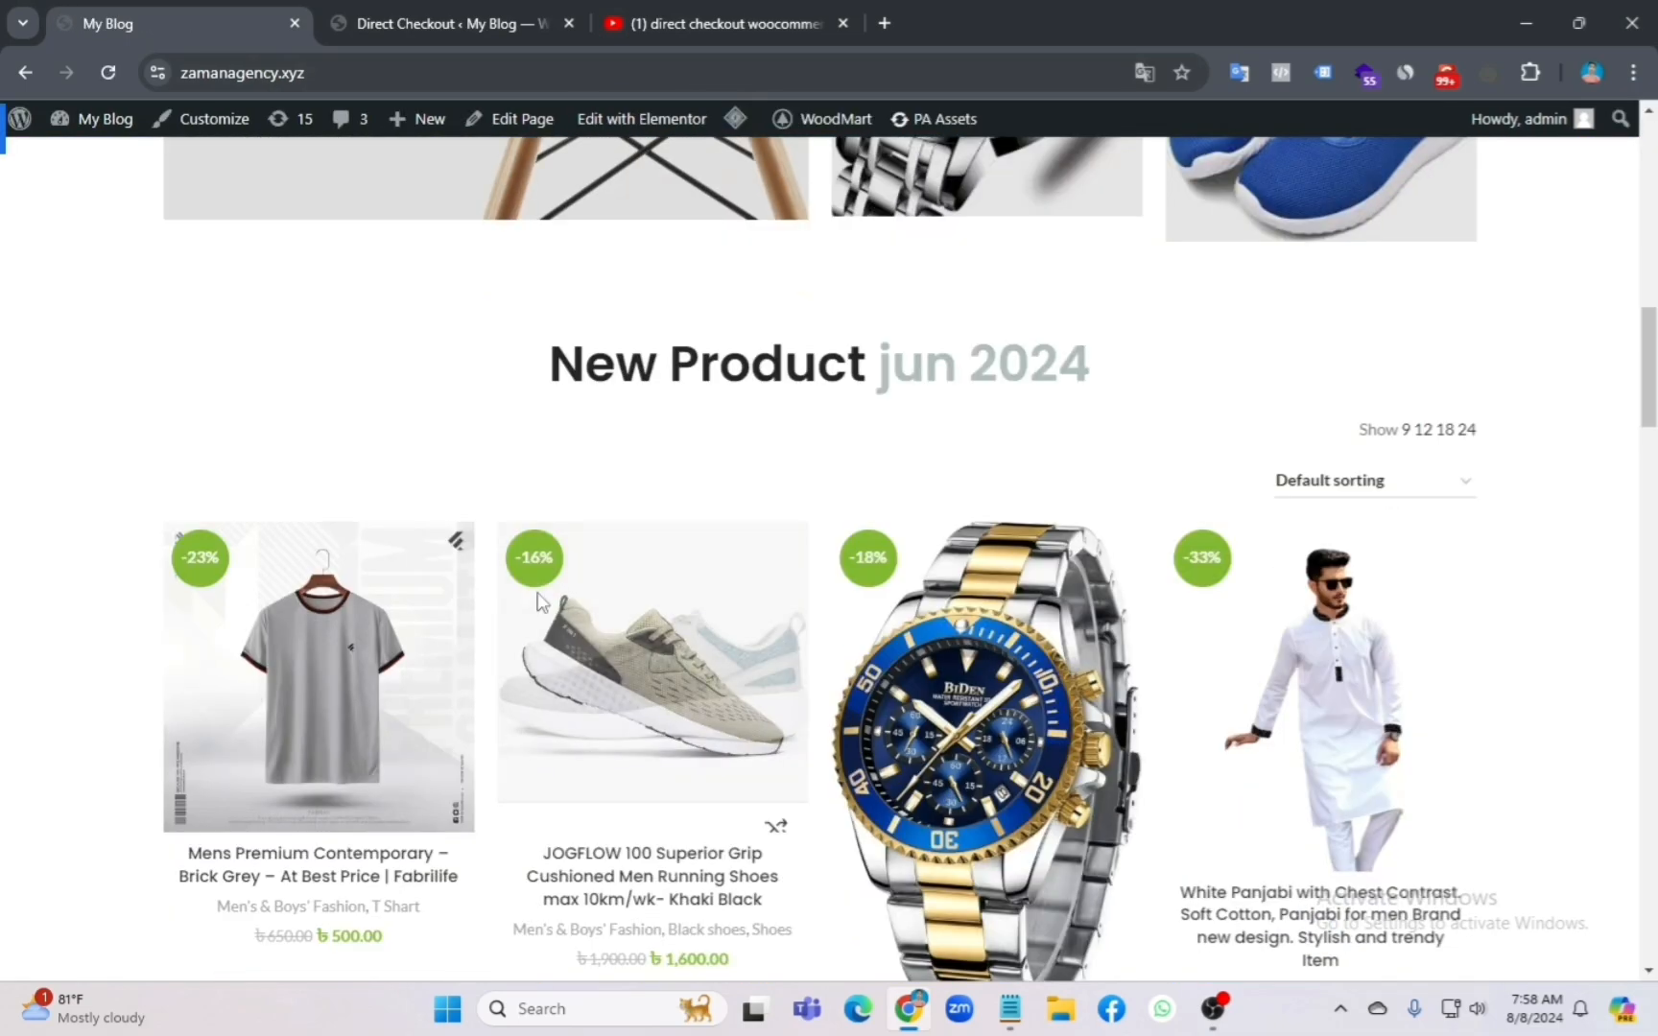
{"action": "mouse_move", "coordinate": [678, 700]}
{"action": "scroll", "coordinate": [640, 681], "scroll_direction": "down", "scroll_amount": 6}
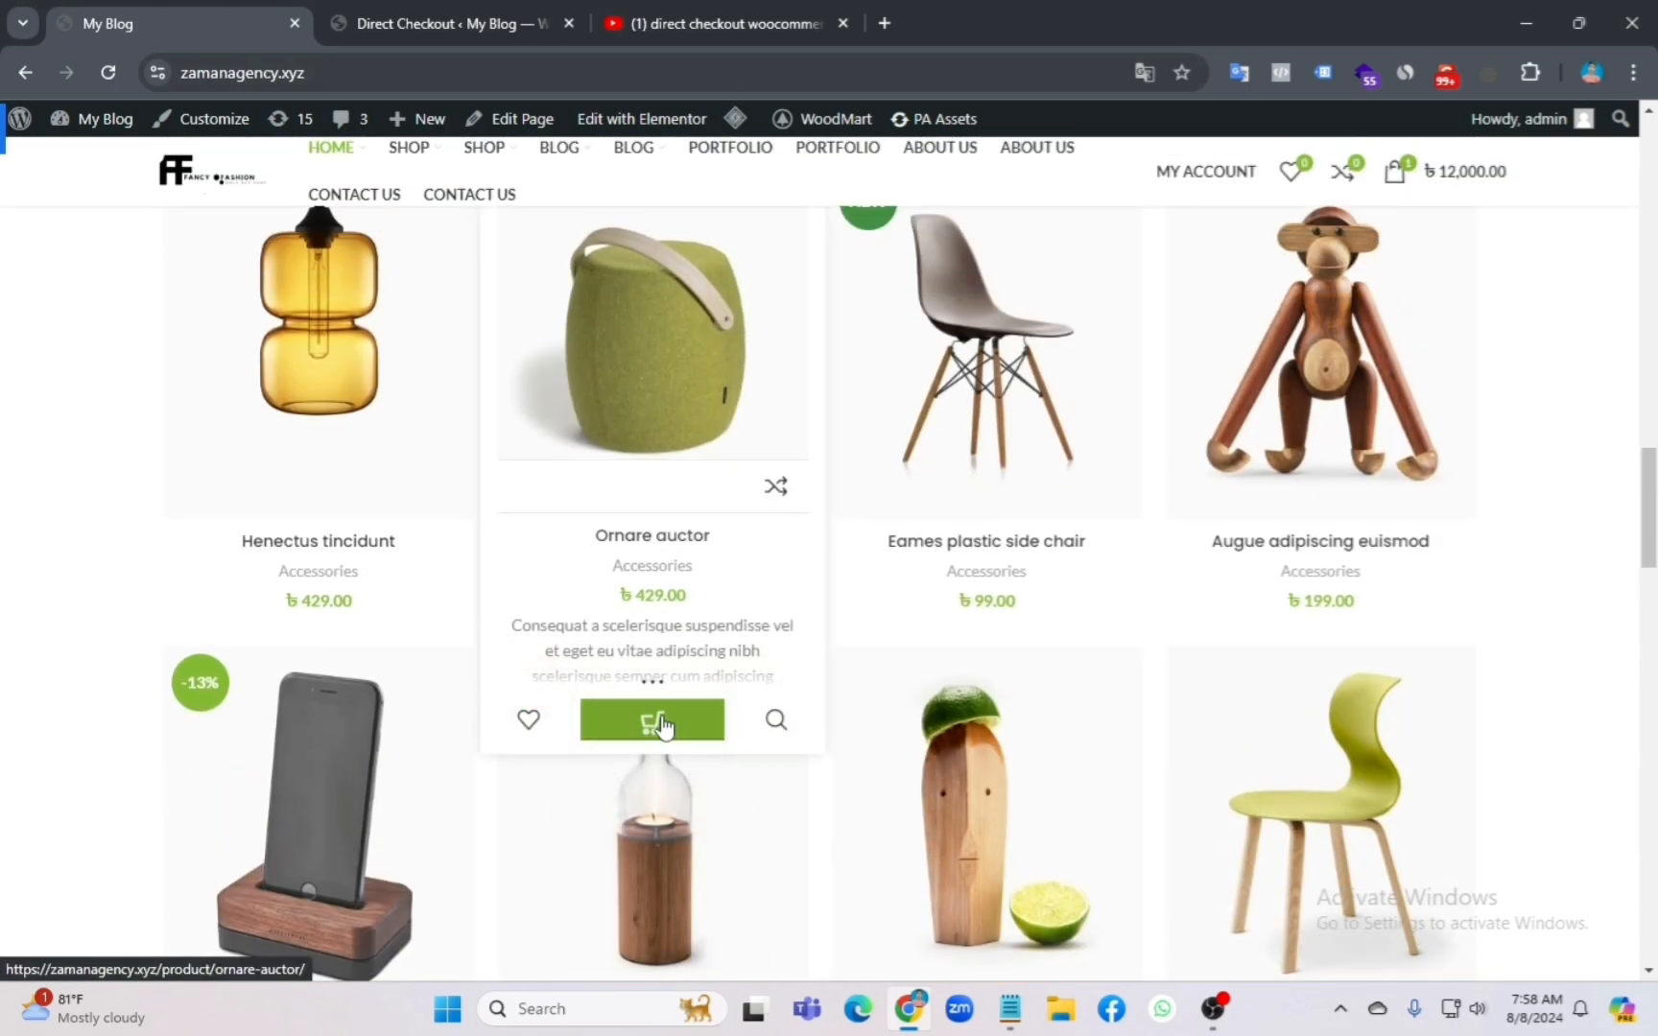
{"action": "scroll", "coordinate": [1008, 636], "scroll_direction": "down", "scroll_amount": 2}
{"action": "scroll", "coordinate": [1008, 635], "scroll_direction": "down", "scroll_amount": 3}
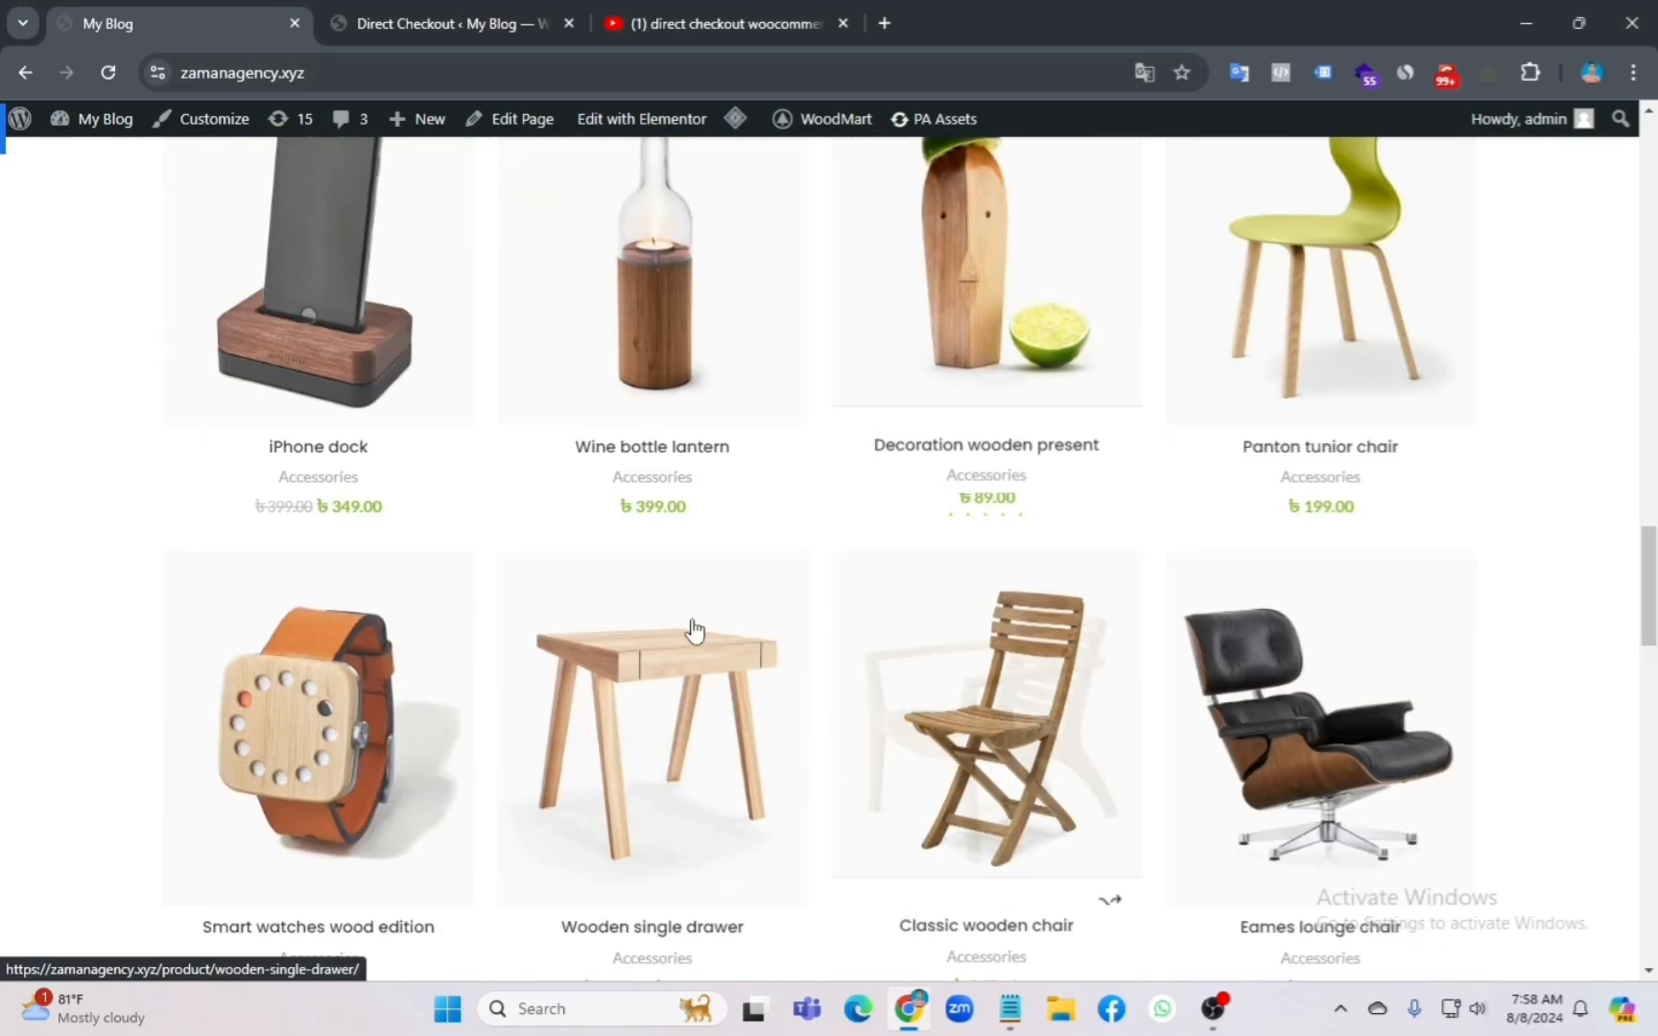
Step: Enable Change Add to cart button text in the Add To Cart settings and save the options
{"action": "left_click", "coordinate": [562, 3]}
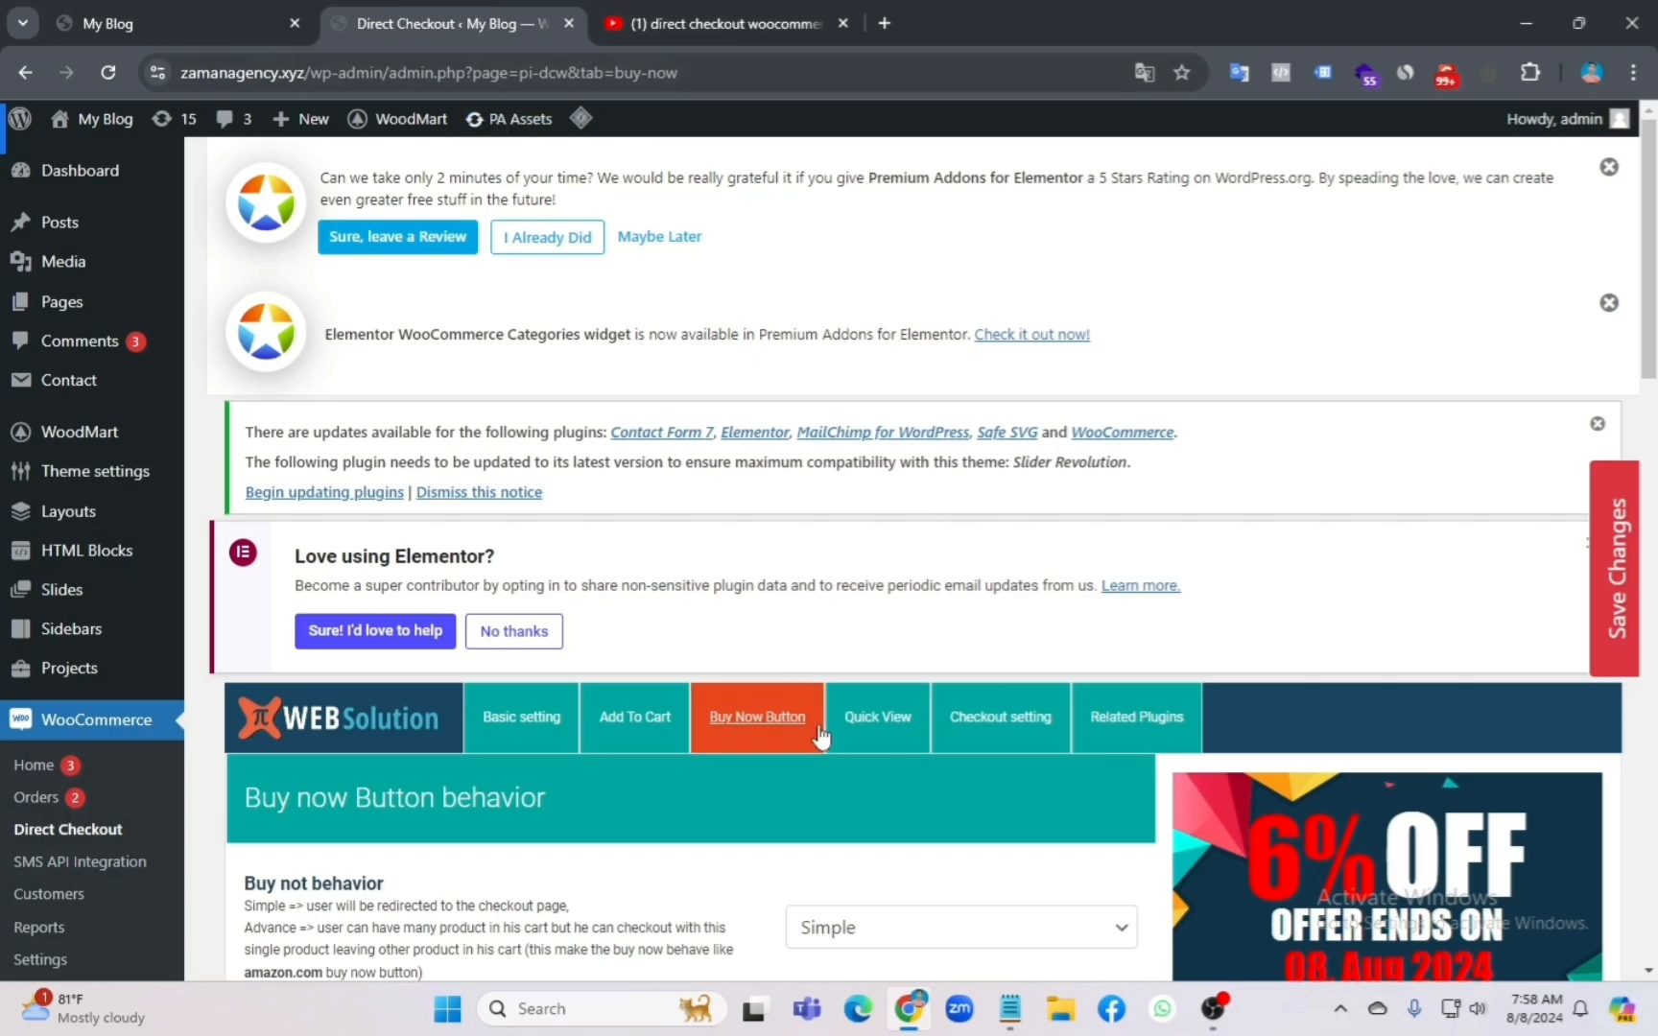
{"action": "scroll", "coordinate": [818, 737], "scroll_direction": "down", "scroll_amount": 3}
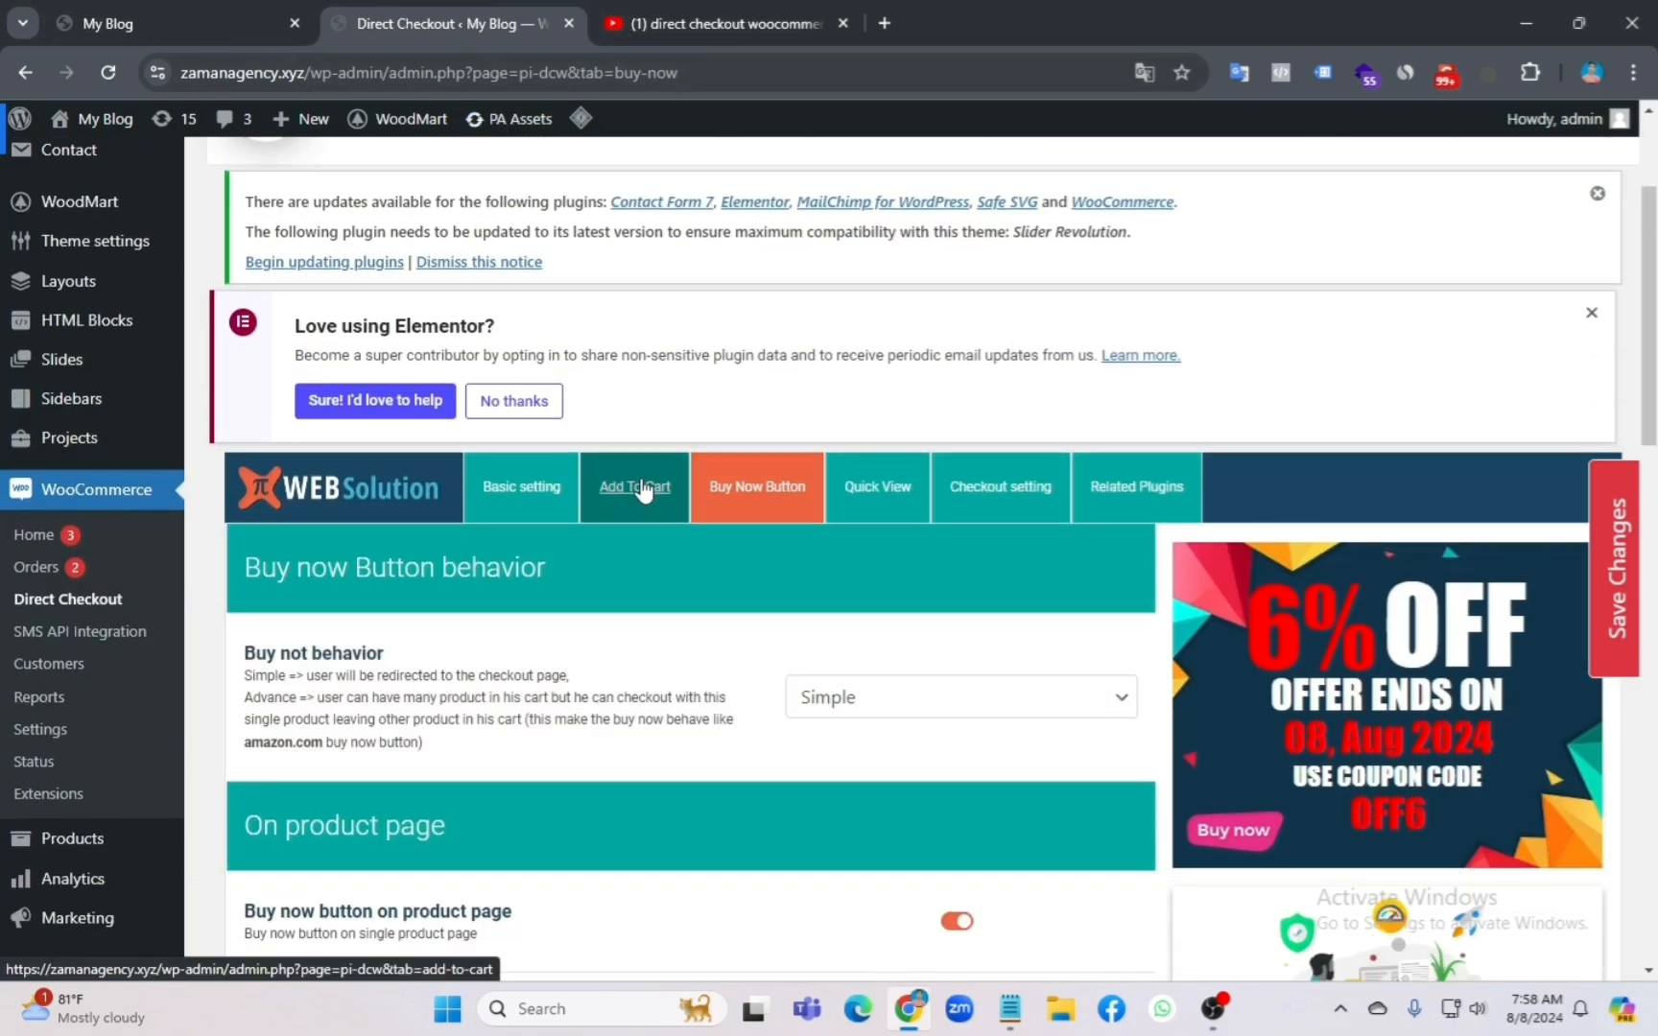
{"action": "left_click", "coordinate": [641, 489]}
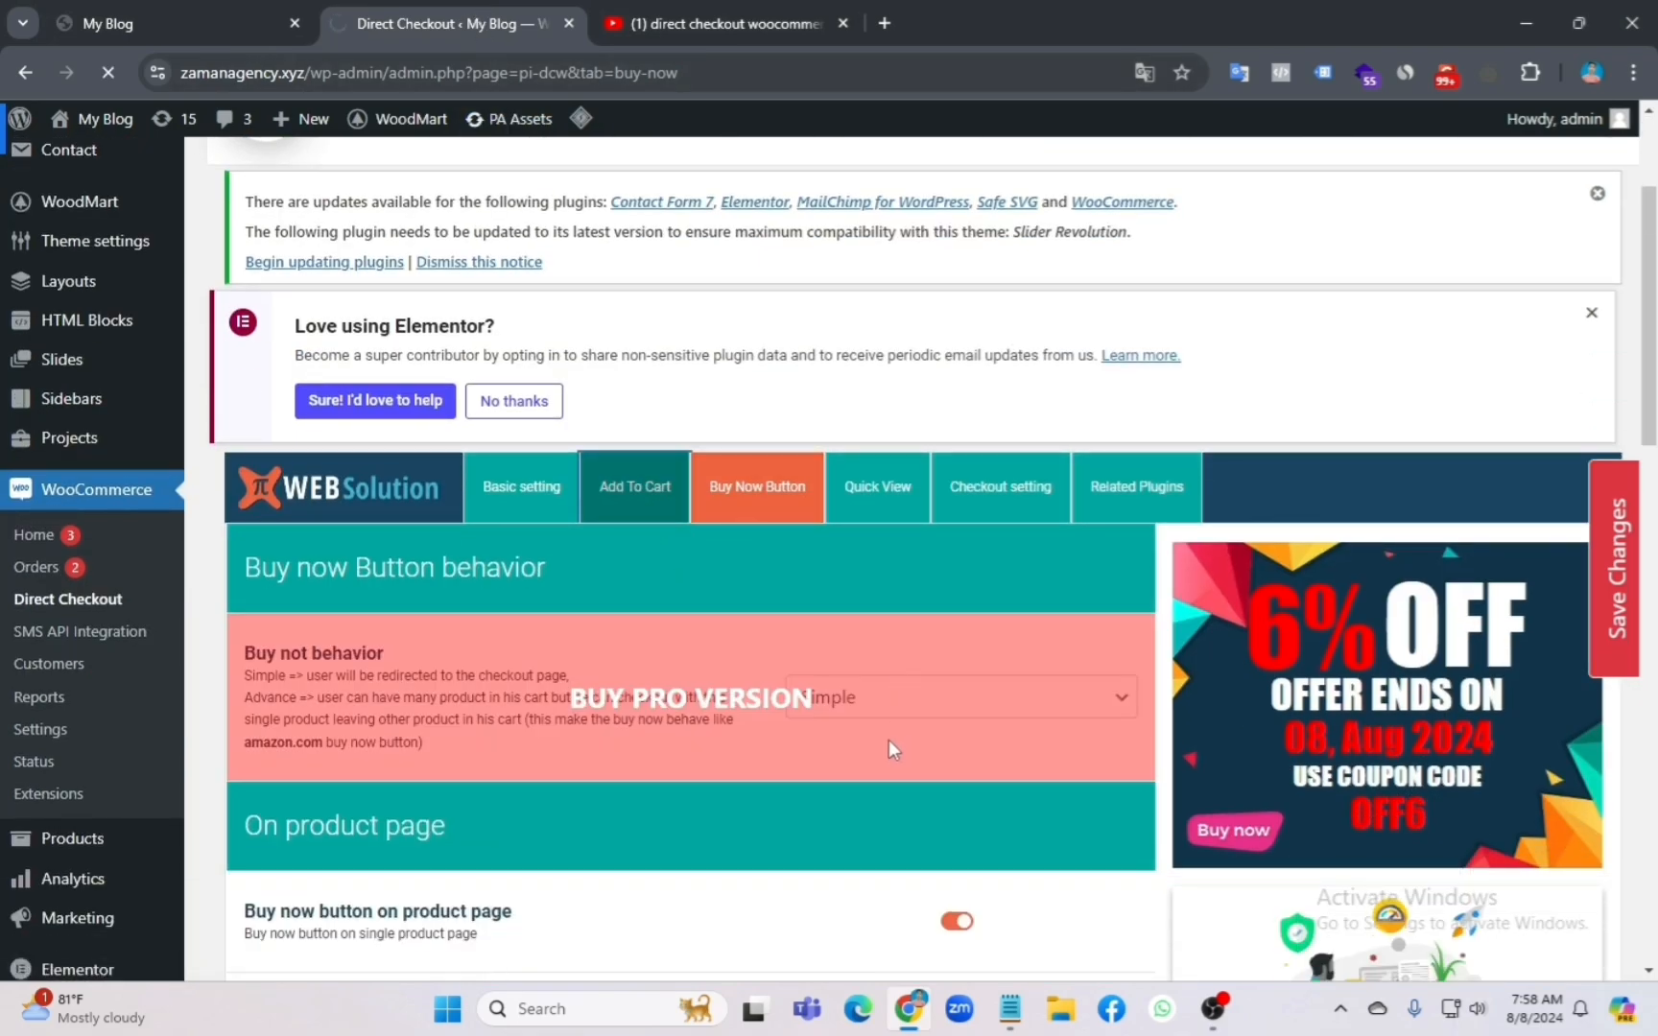
{"action": "scroll", "coordinate": [922, 837], "scroll_direction": "down", "scroll_amount": 5}
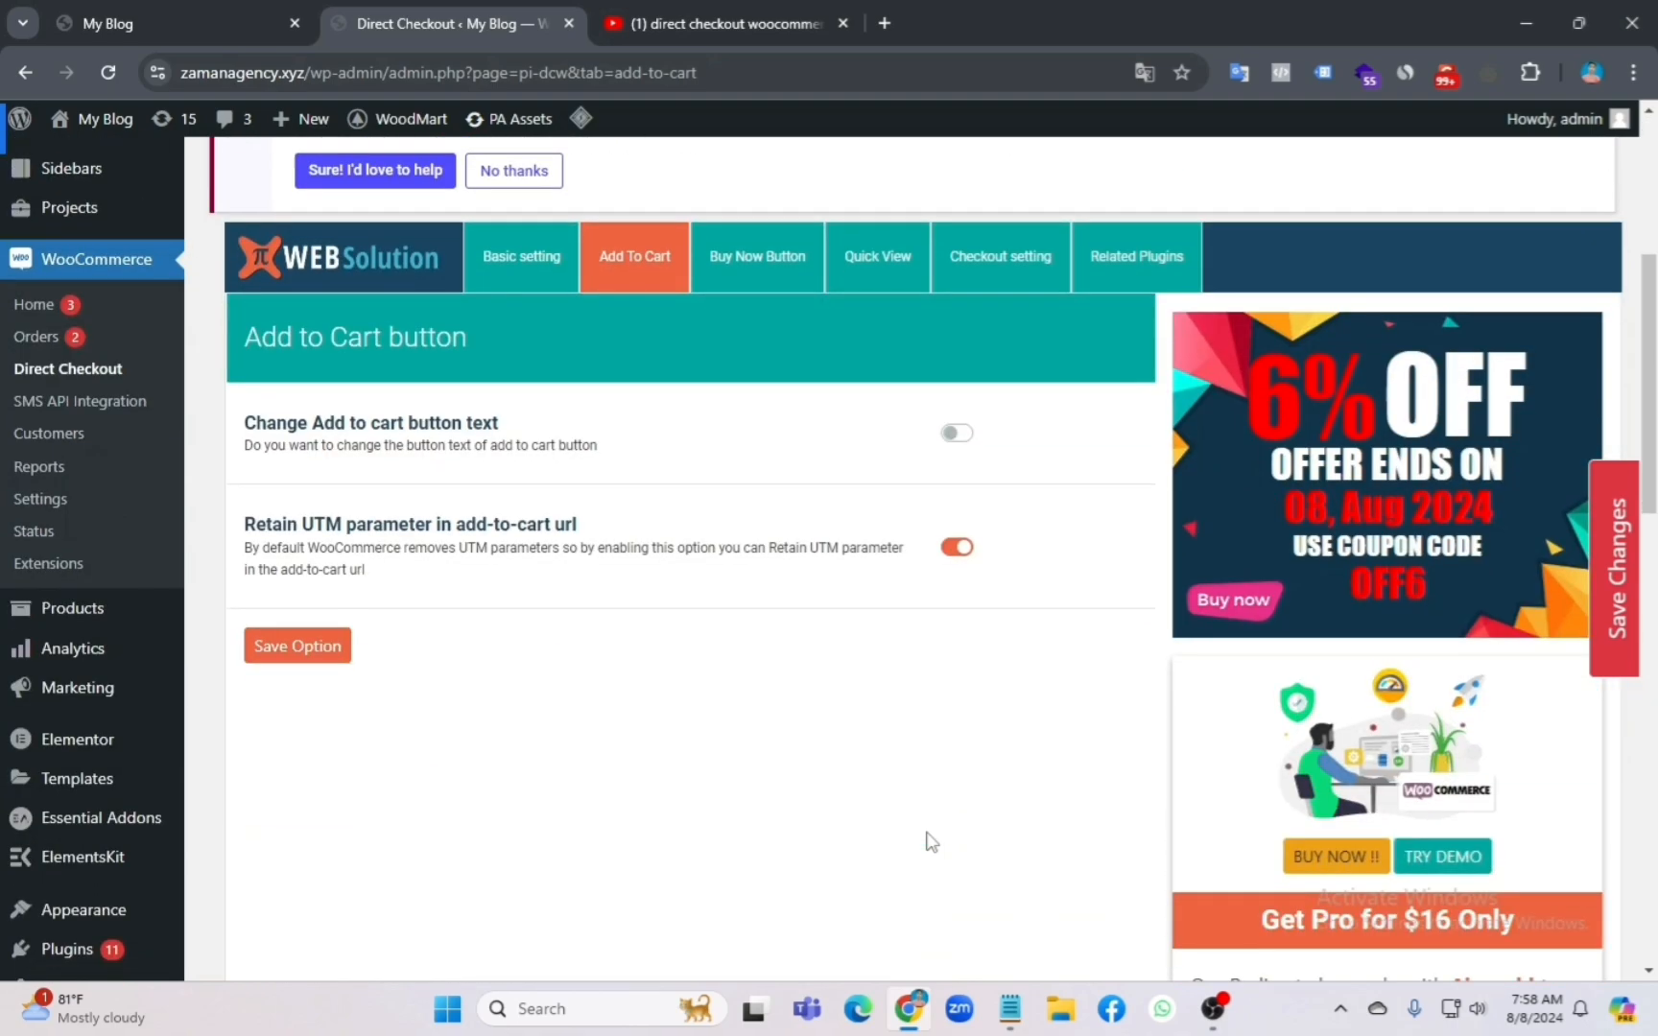
{"action": "left_click", "coordinate": [957, 437]}
{"action": "scroll", "coordinate": [829, 789], "scroll_direction": "down", "scroll_amount": 5}
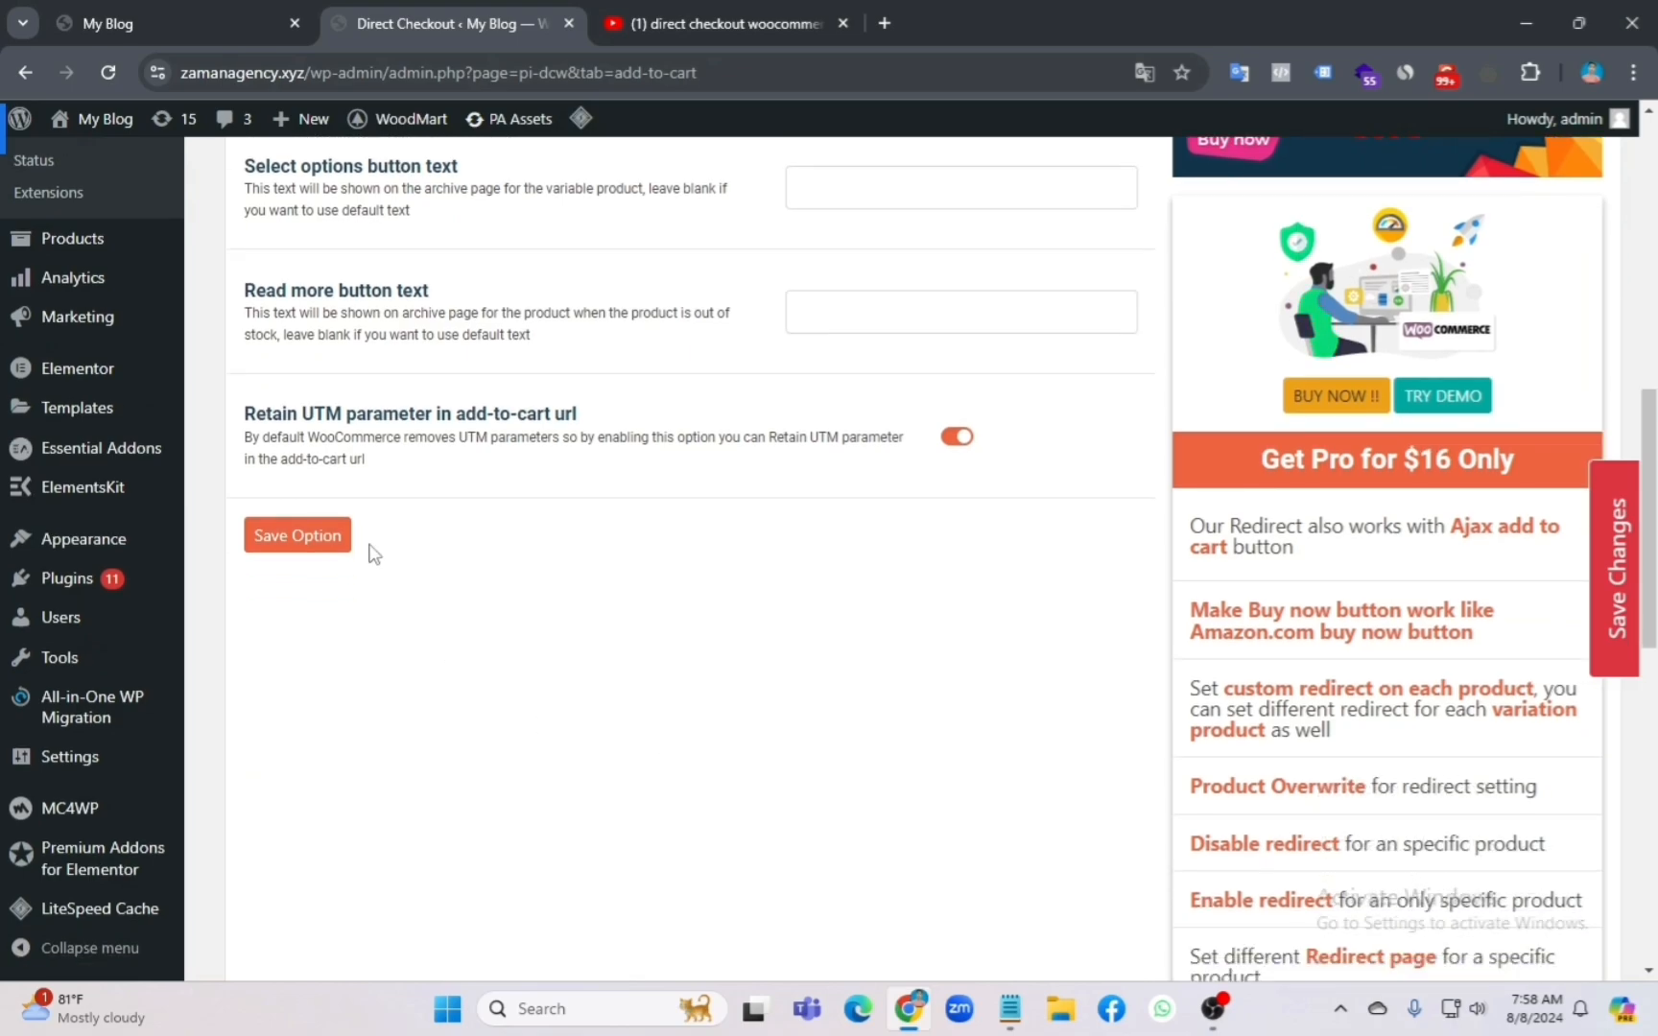
{"action": "left_click", "coordinate": [321, 540]}
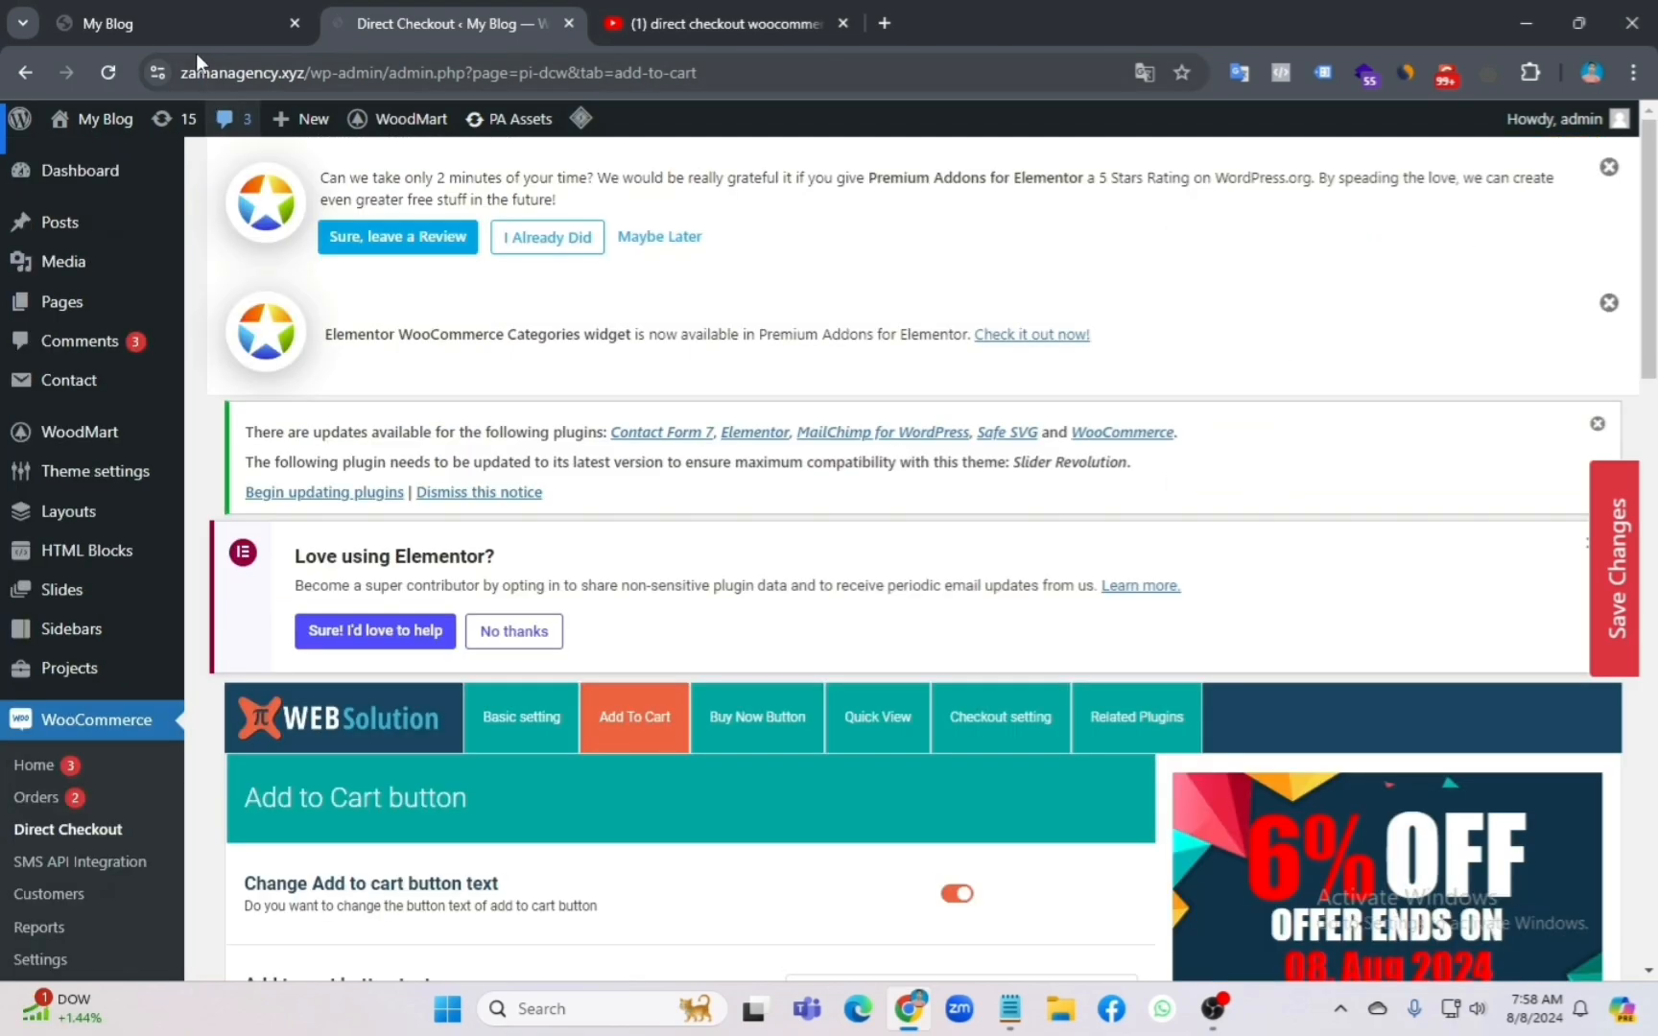
Step: Refresh the storefront home page and open the Wooden single drawer product from its Add to cart option
{"action": "left_click", "coordinate": [190, 31]}
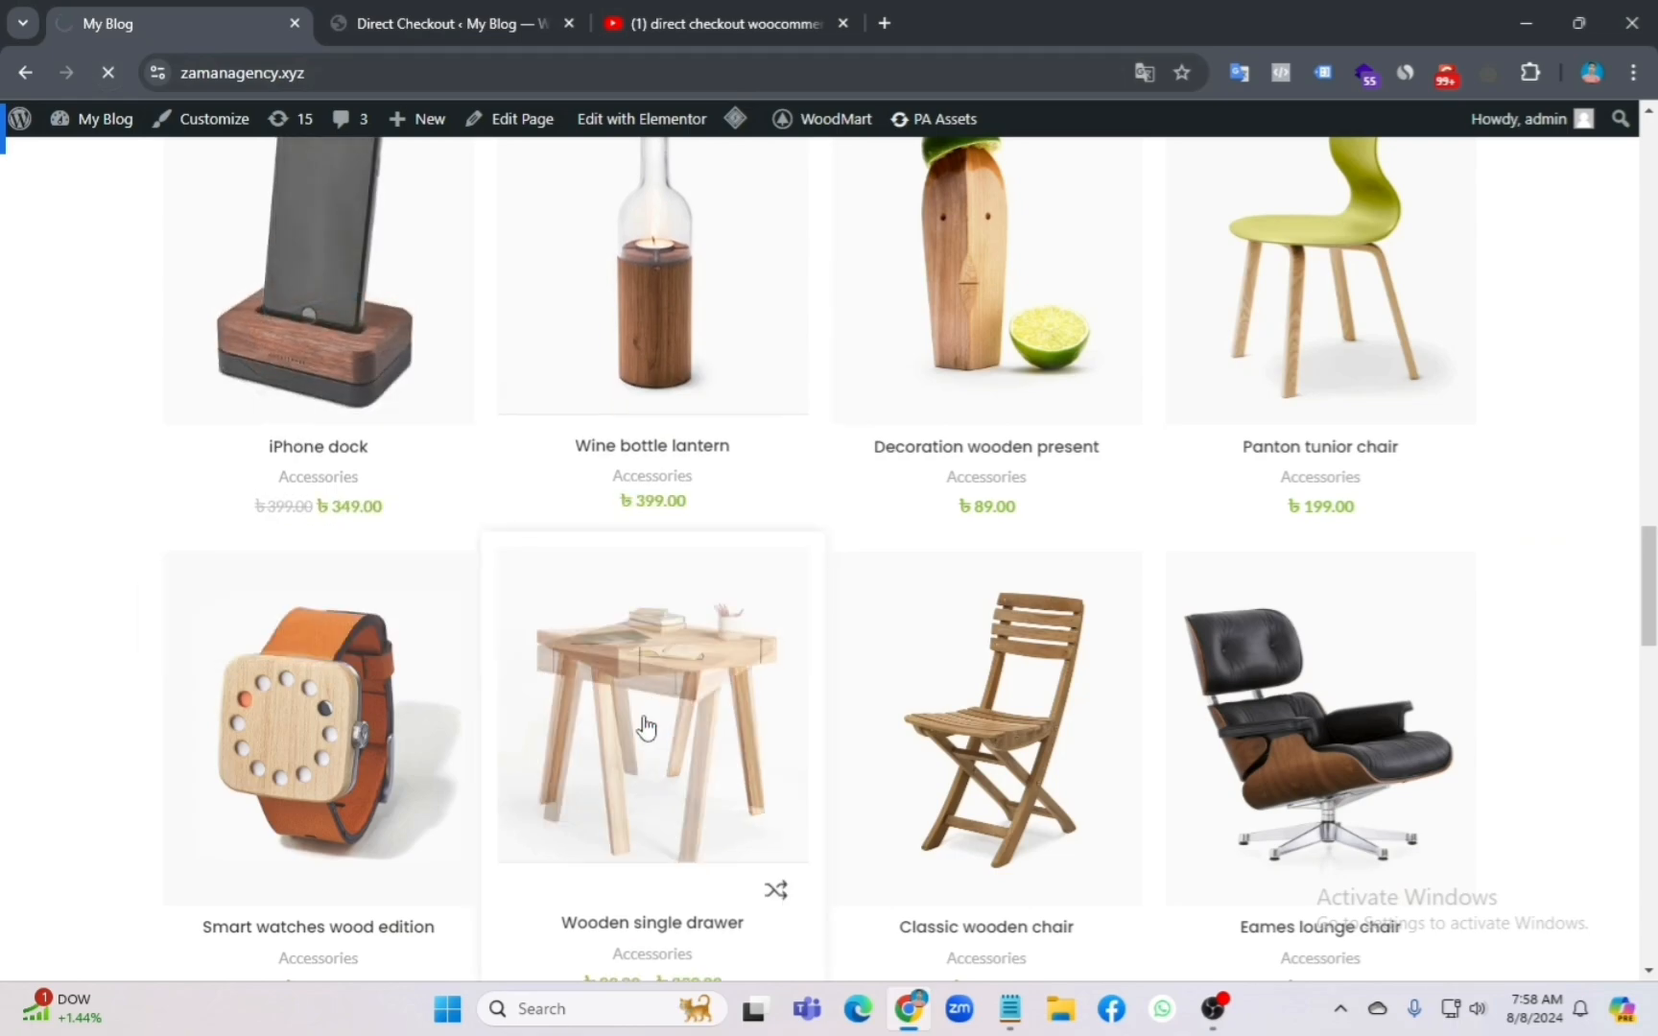
{"action": "scroll", "coordinate": [658, 806], "scroll_direction": "down", "scroll_amount": 5}
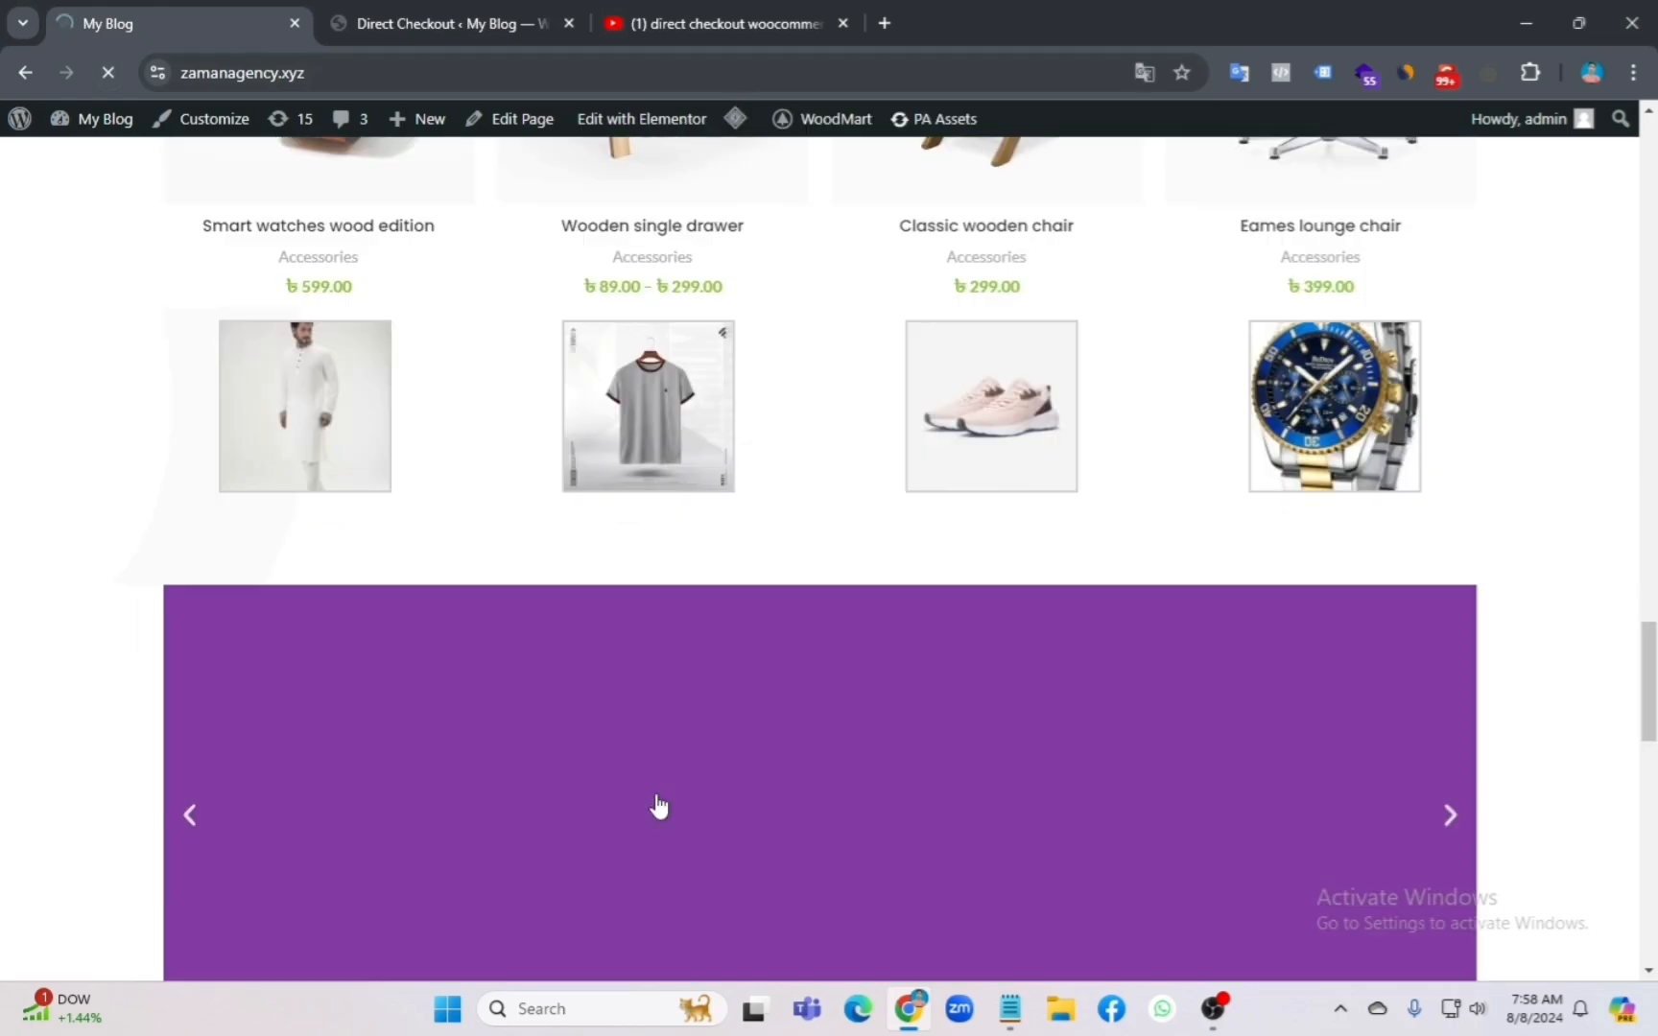
{"action": "scroll", "coordinate": [659, 672], "scroll_direction": "up", "scroll_amount": 5}
{"action": "scroll", "coordinate": [657, 586], "scroll_direction": "down", "scroll_amount": 3}
{"action": "scroll", "coordinate": [626, 553], "scroll_direction": "up", "scroll_amount": 1}
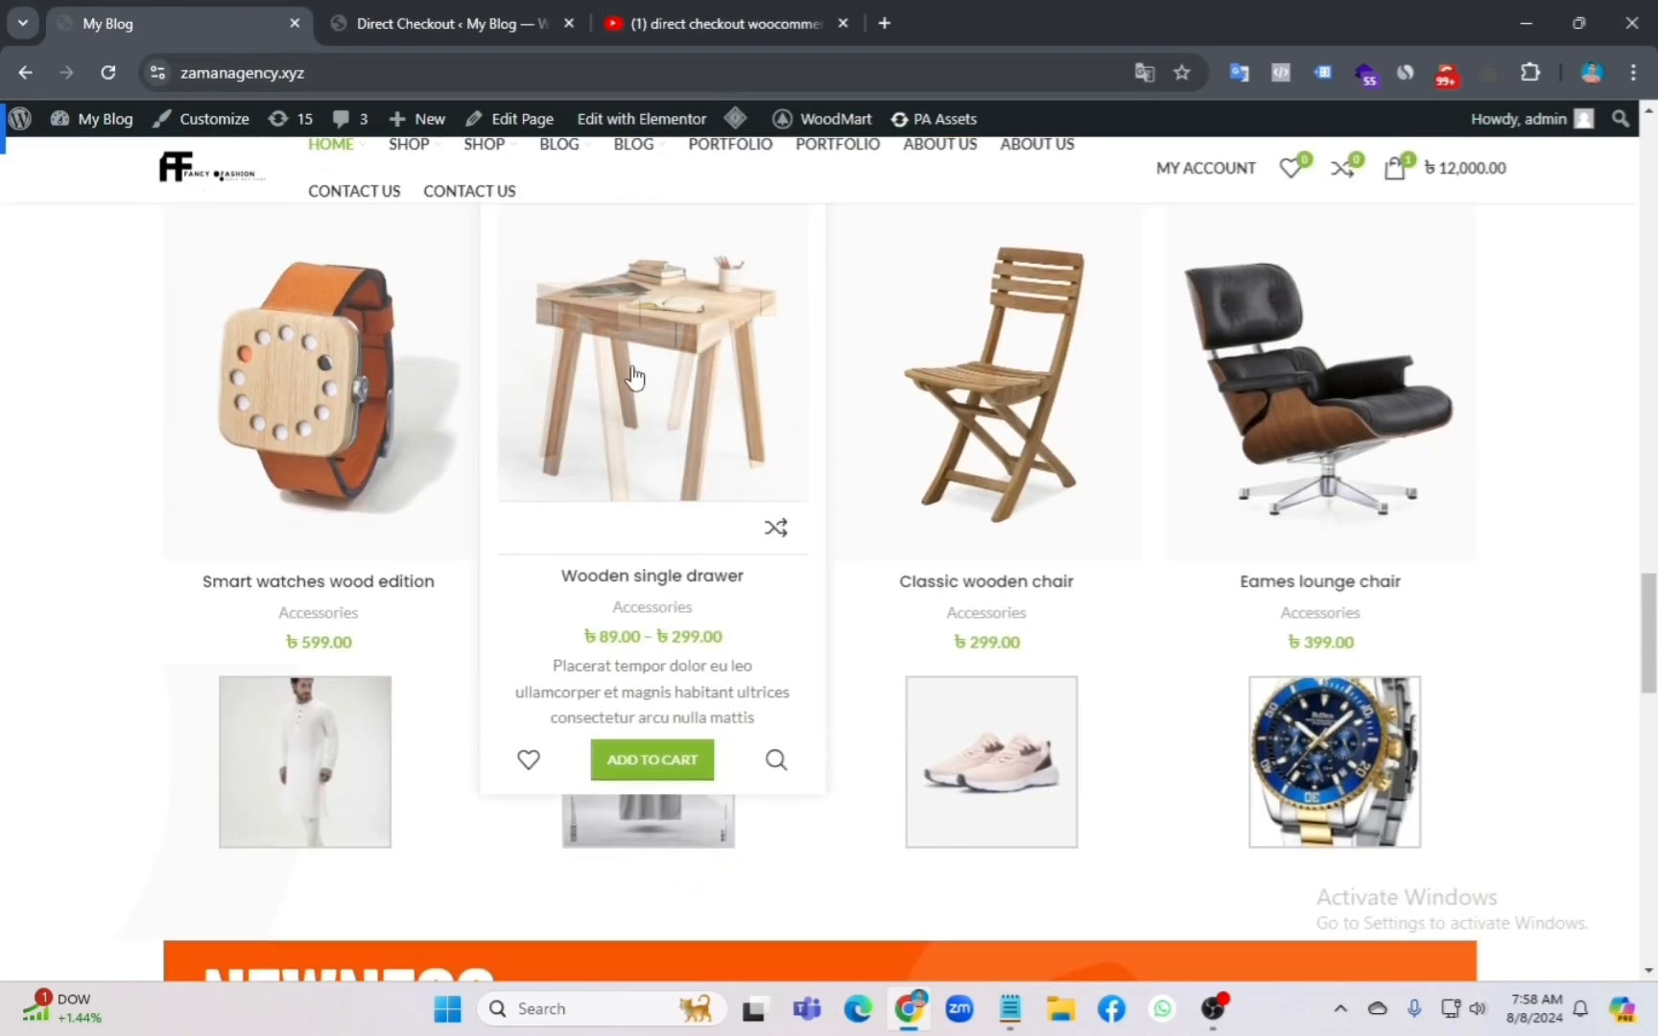
{"action": "left_click", "coordinate": [653, 760]}
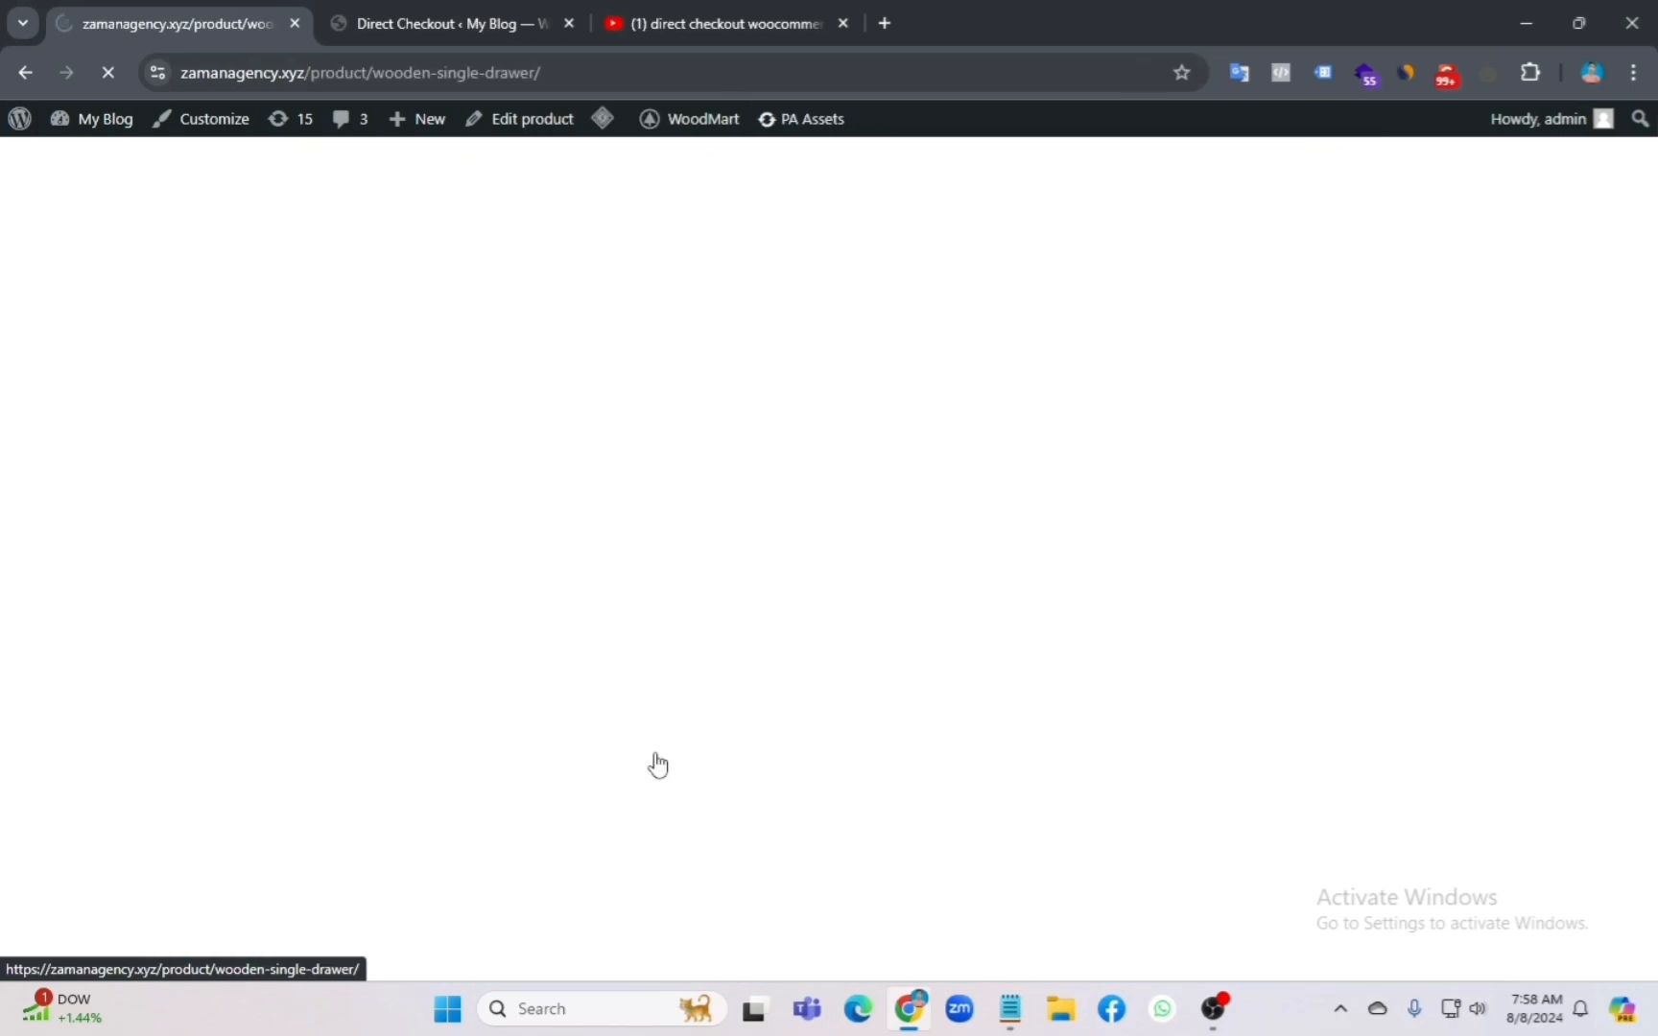
Step: Examine the Add to cart and Buy Now buttons on the Wooden single drawer product page
{"action": "scroll", "coordinate": [1277, 640], "scroll_direction": "down", "scroll_amount": 2}
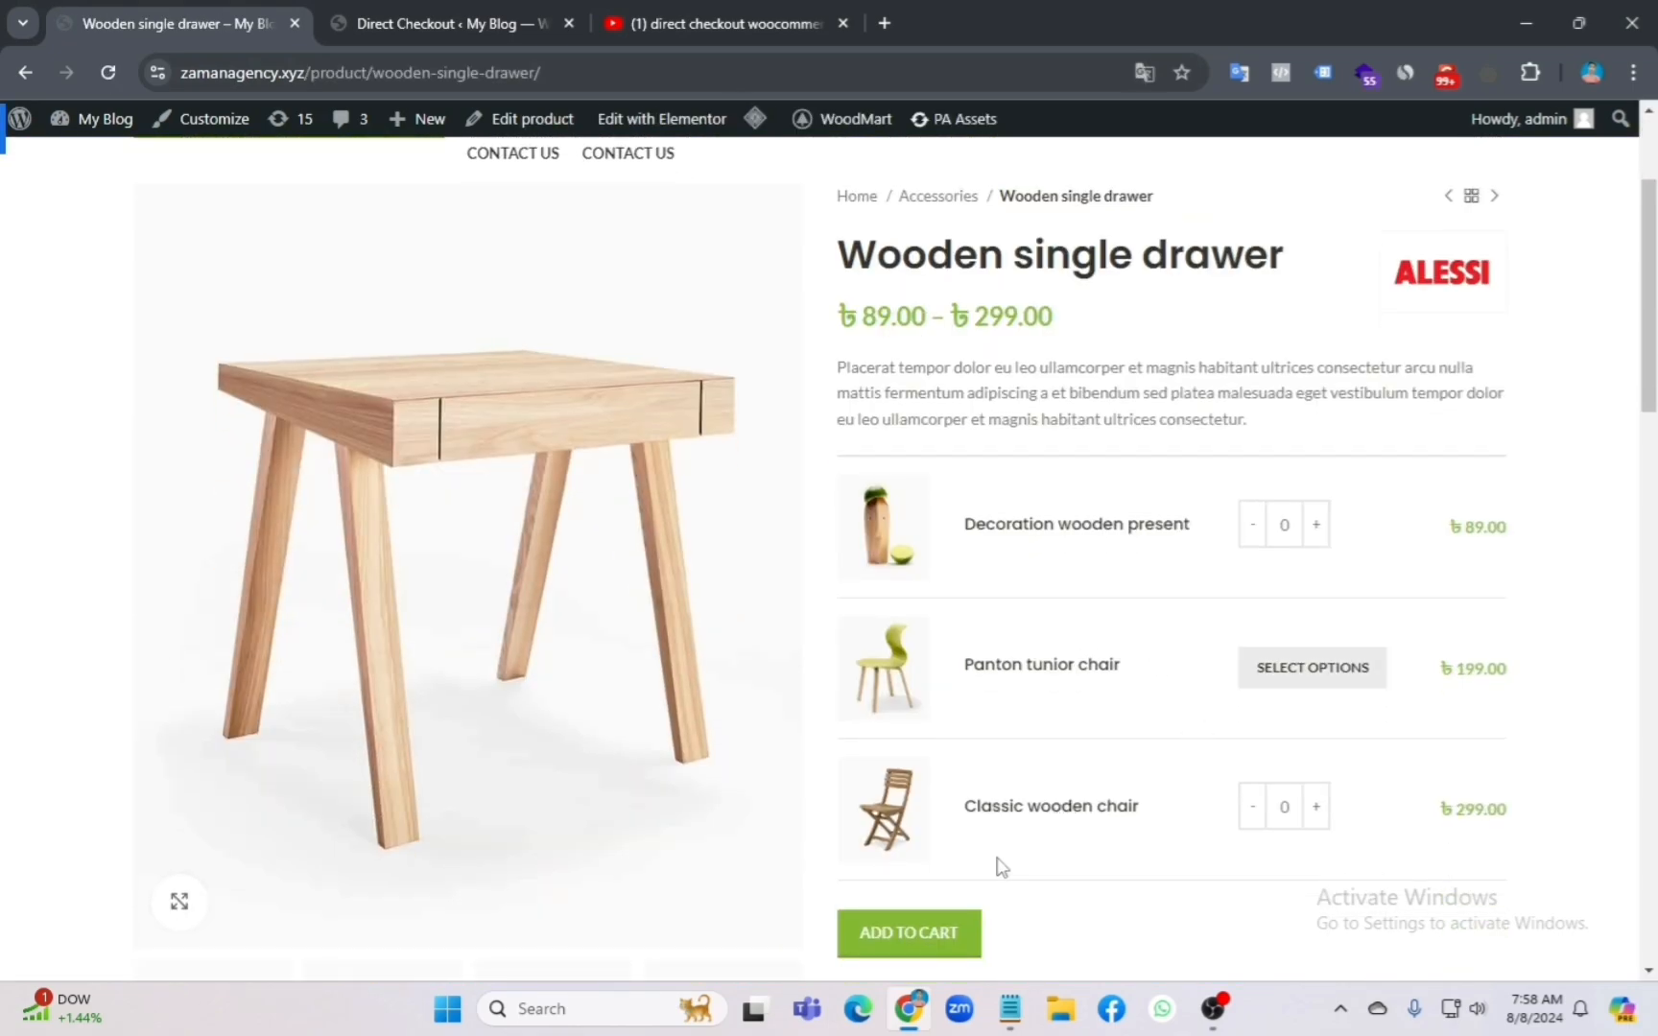
{"action": "scroll", "coordinate": [903, 935], "scroll_direction": "down", "scroll_amount": 1}
{"action": "scroll", "coordinate": [963, 857], "scroll_direction": "down", "scroll_amount": 1}
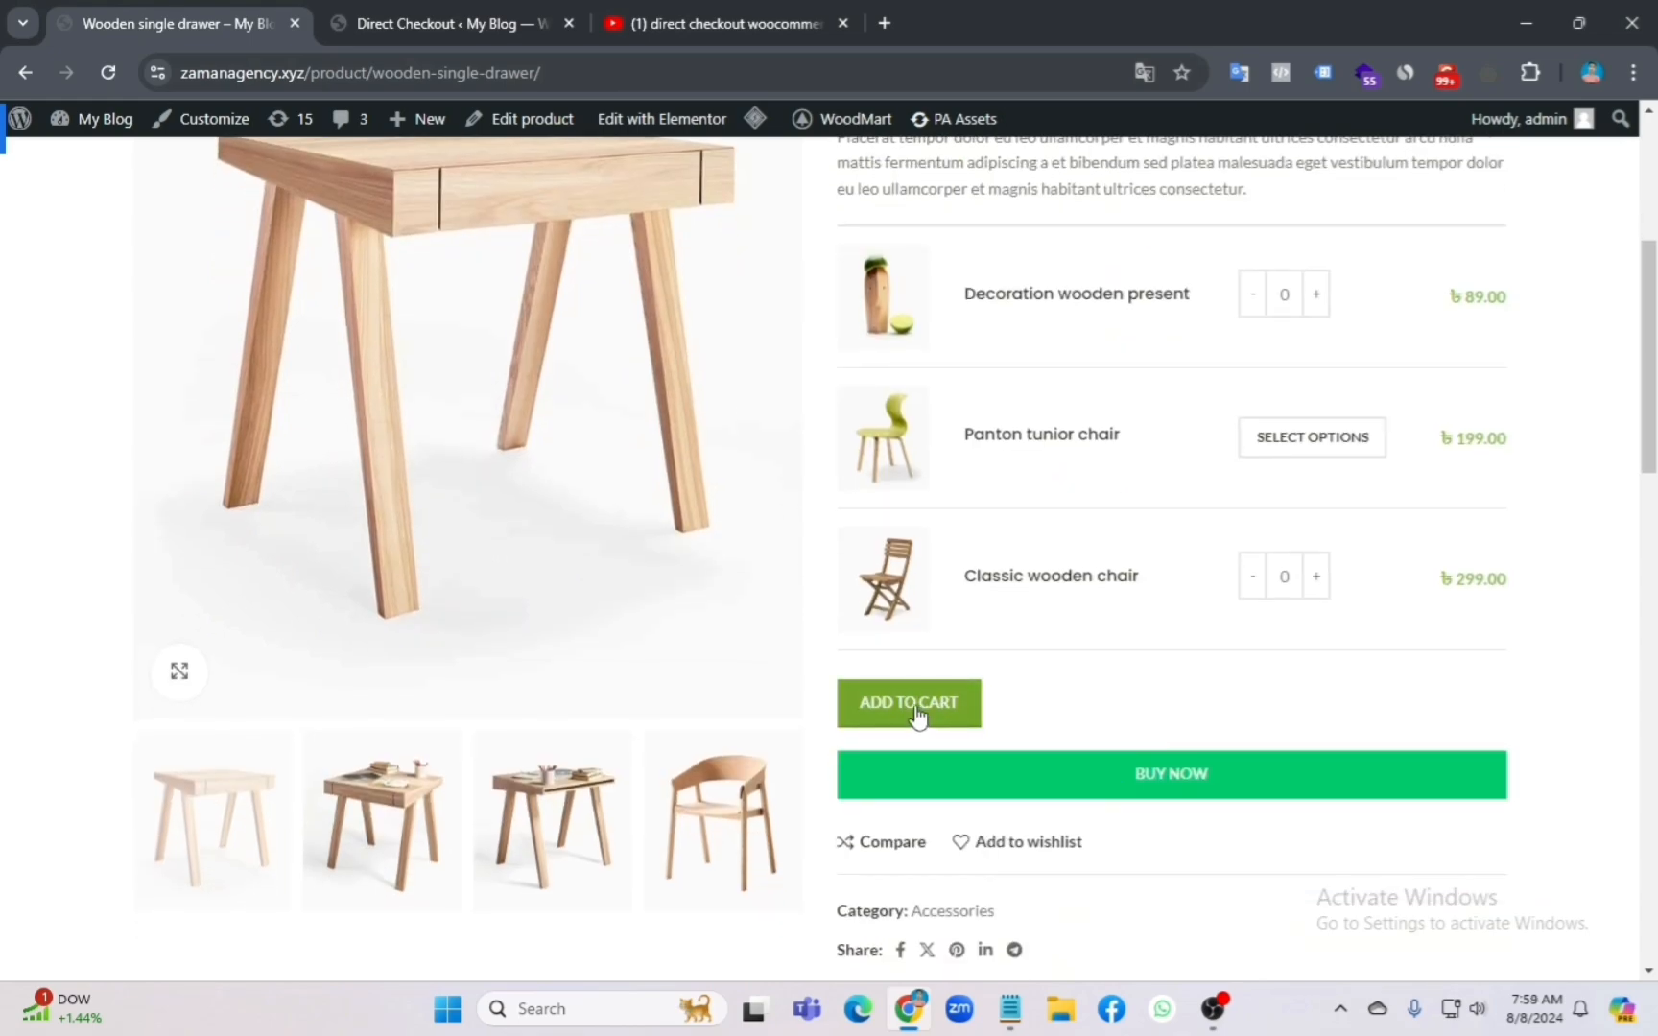
{"action": "scroll", "coordinate": [959, 722], "scroll_direction": "up", "scroll_amount": 2}
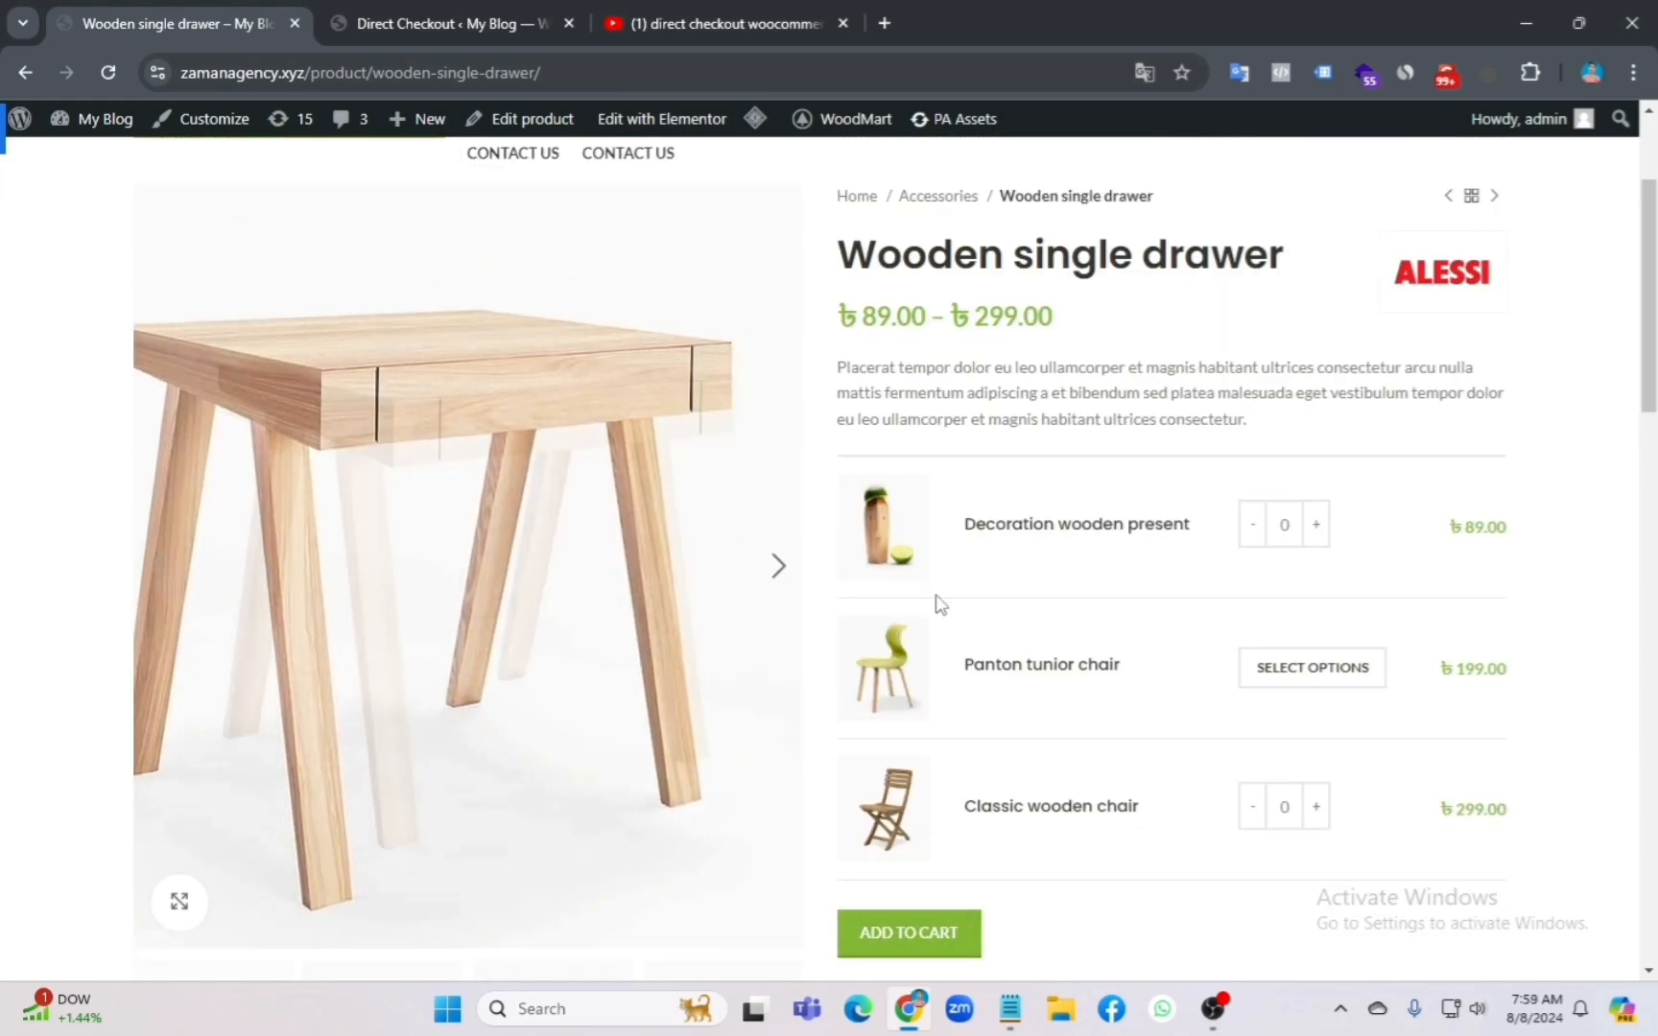
{"action": "scroll", "coordinate": [937, 604], "scroll_direction": "down", "scroll_amount": 1}
{"action": "scroll", "coordinate": [910, 814], "scroll_direction": "down", "scroll_amount": 3}
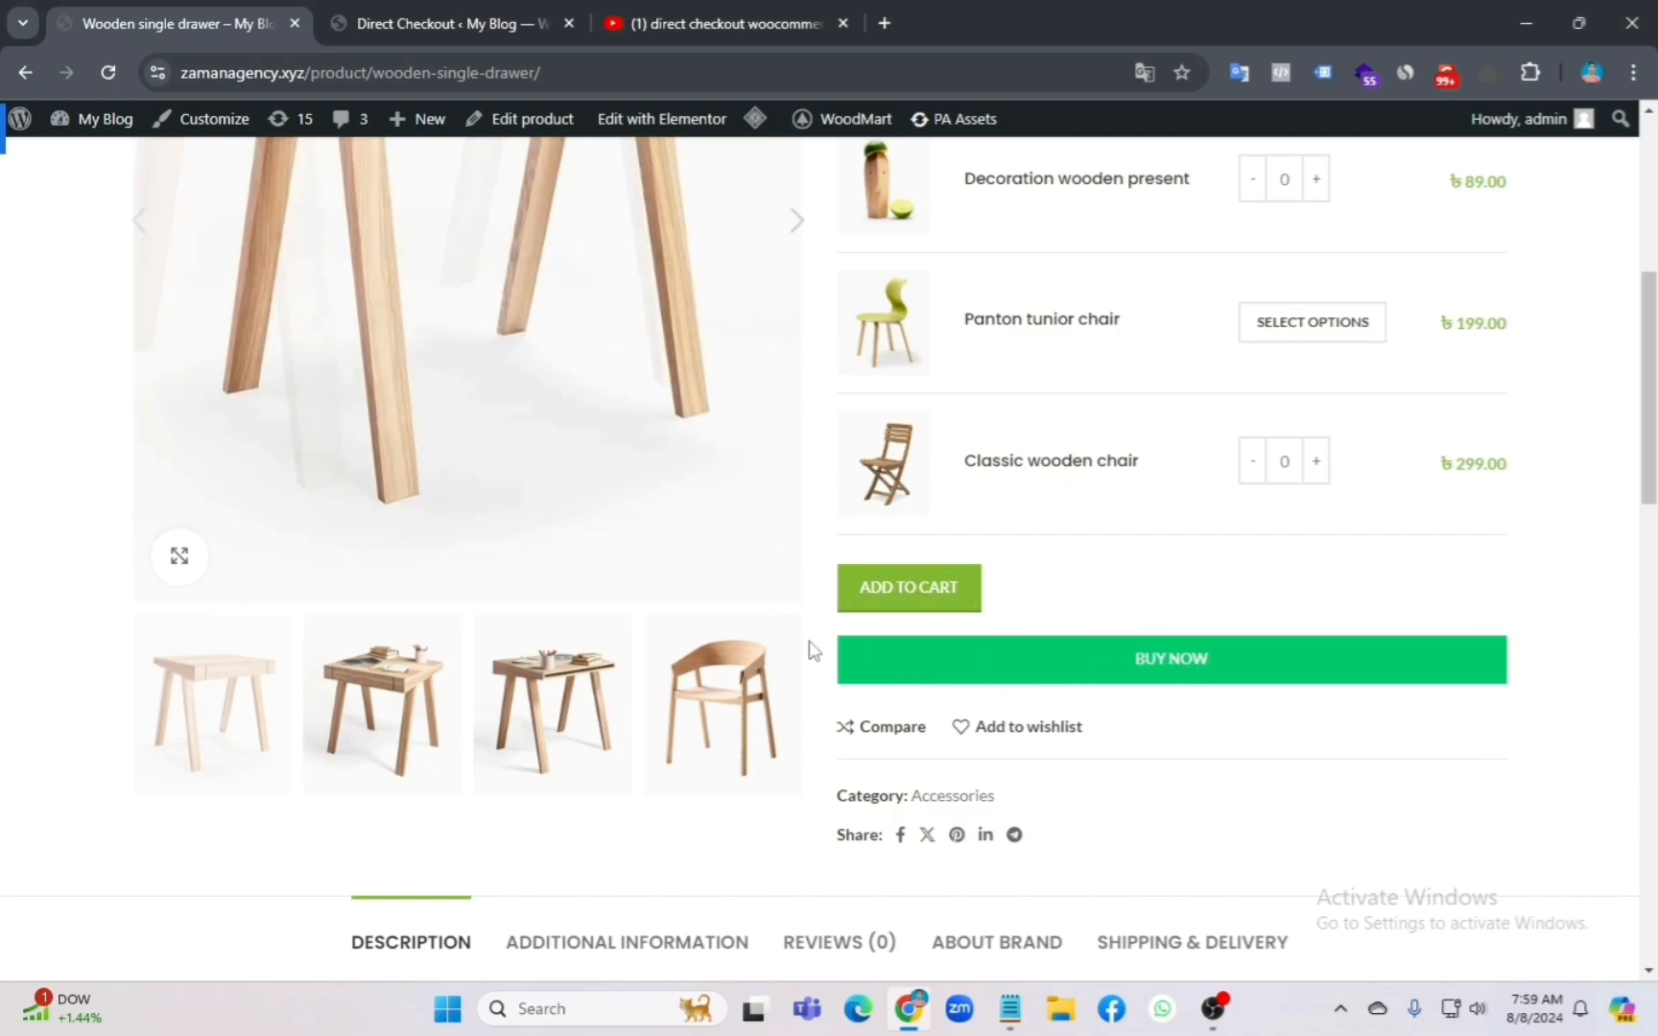
Step: Disable Change Add to cart button text in the Direct Checkout plugin's Add To Cart settings
{"action": "left_click", "coordinate": [389, 22]}
{"action": "scroll", "coordinate": [727, 706], "scroll_direction": "down", "scroll_amount": 2}
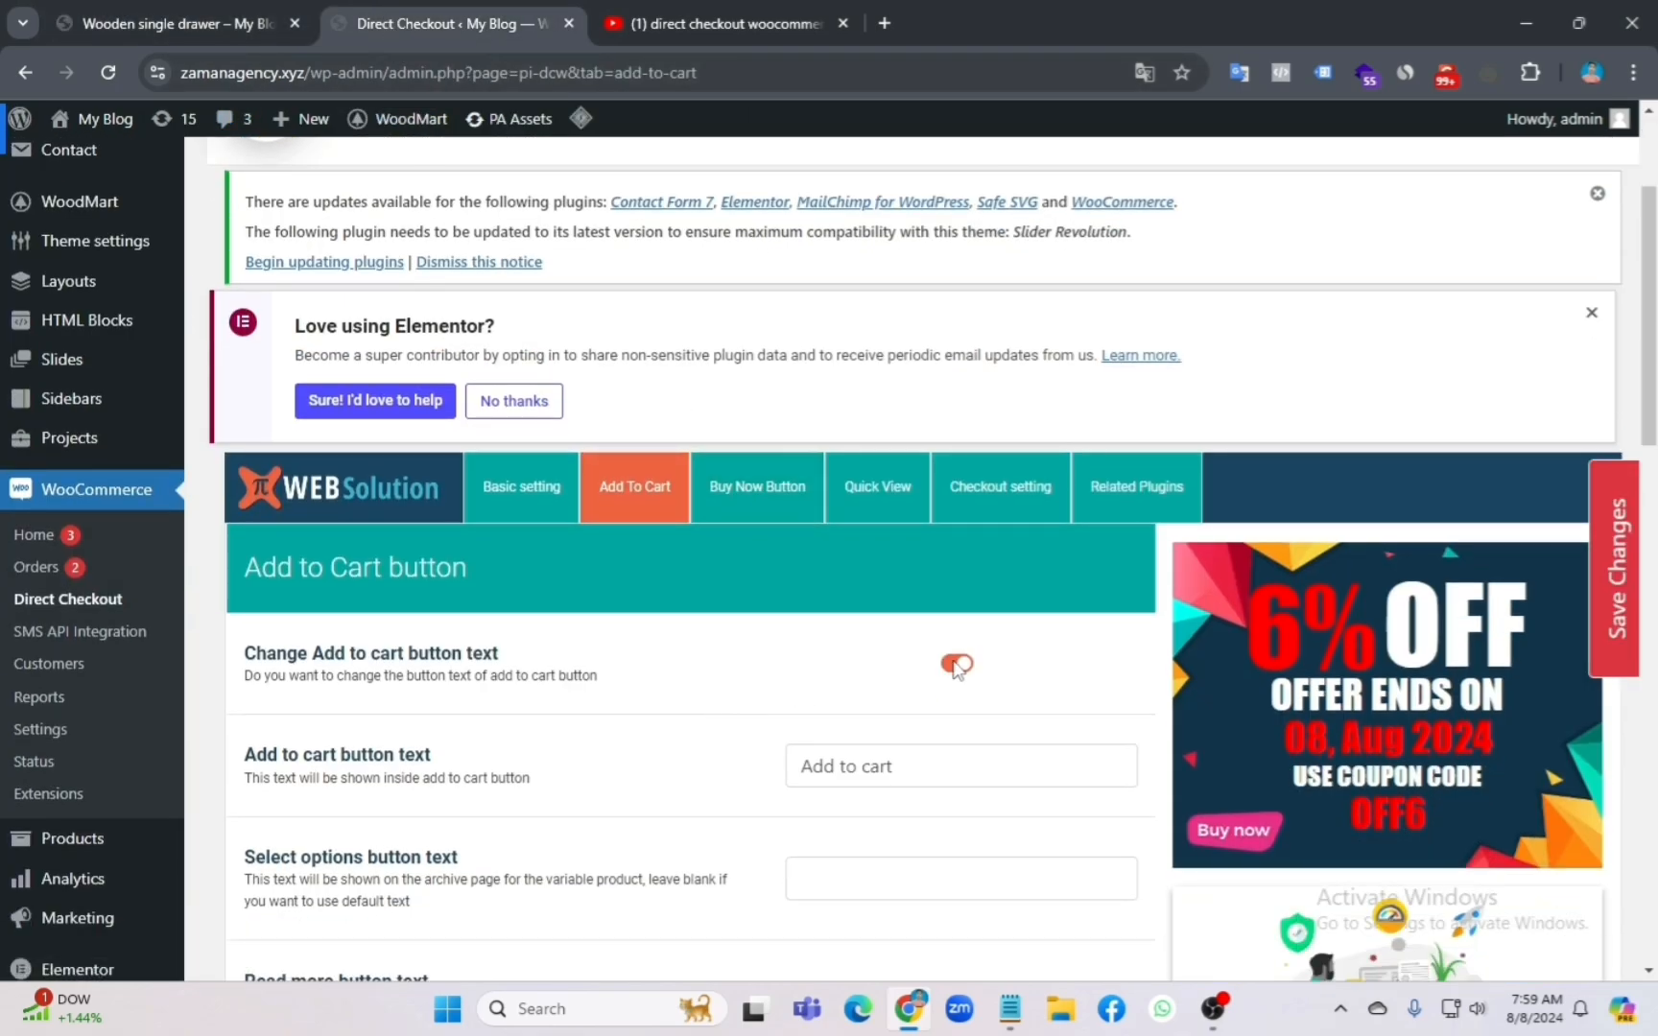
{"action": "left_click", "coordinate": [952, 663]}
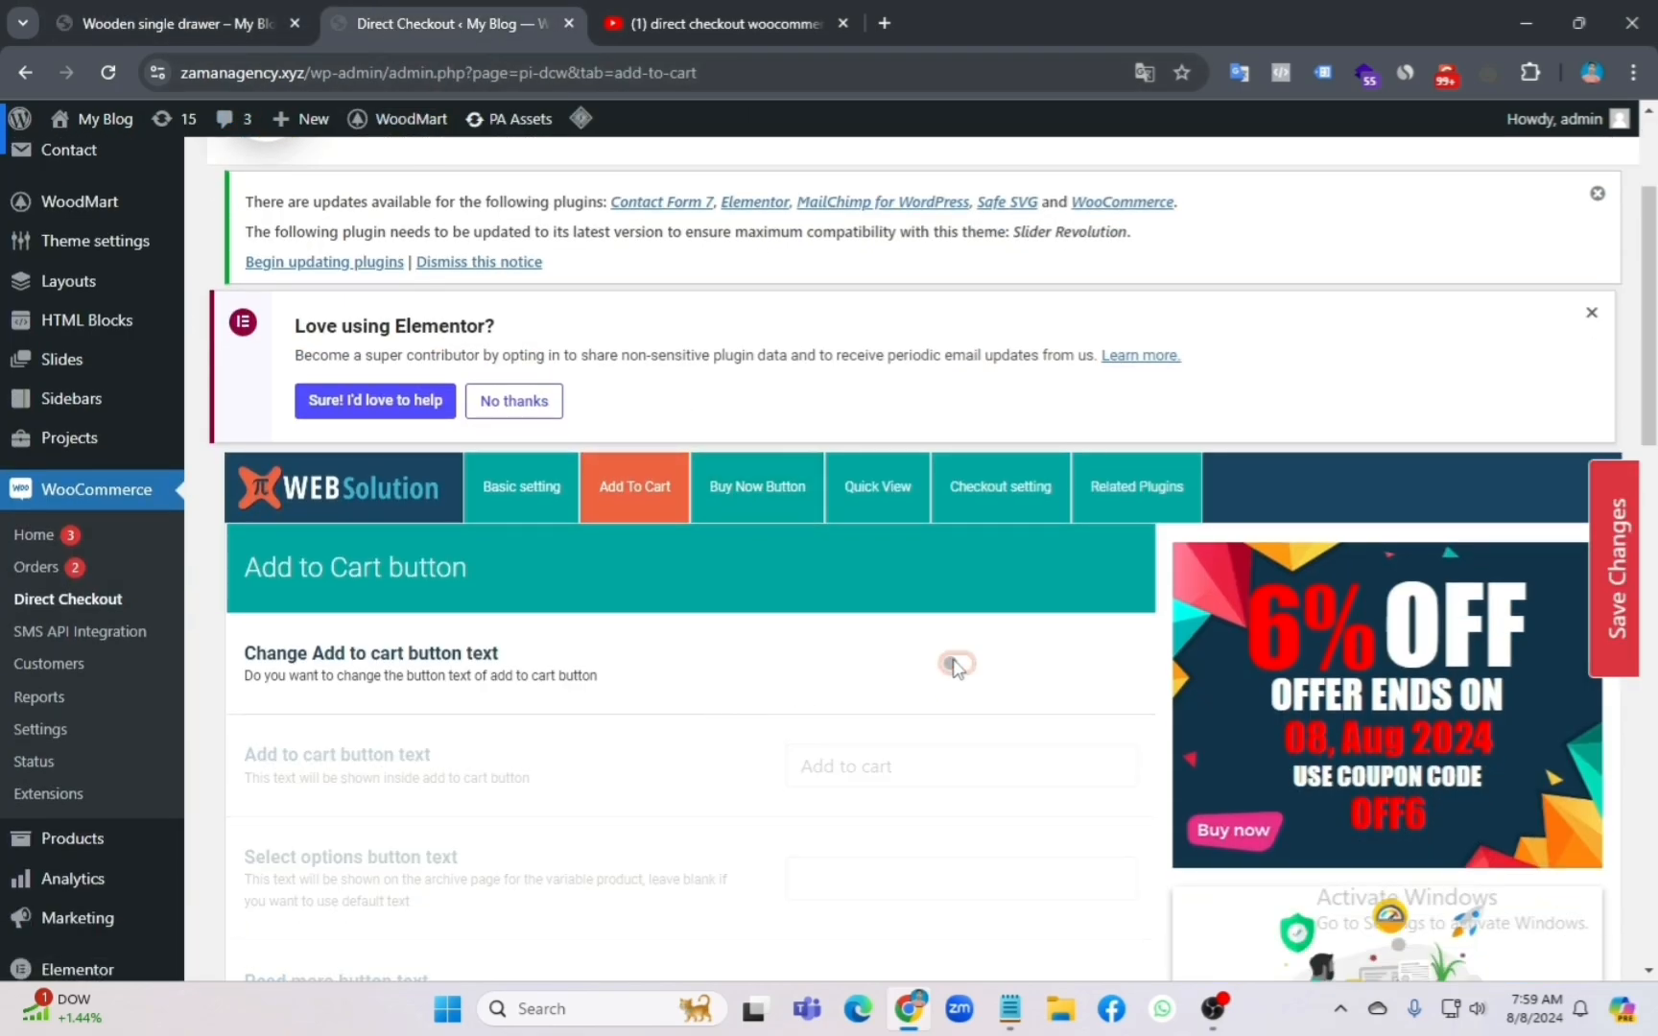
Step: In the Buy Now Button settings, disable the Buy now button on product page and enable it on product archive page
{"action": "left_click", "coordinate": [721, 501]}
{"action": "scroll", "coordinate": [804, 590], "scroll_direction": "down", "scroll_amount": 6}
{"action": "mouse_move", "coordinate": [809, 589]}
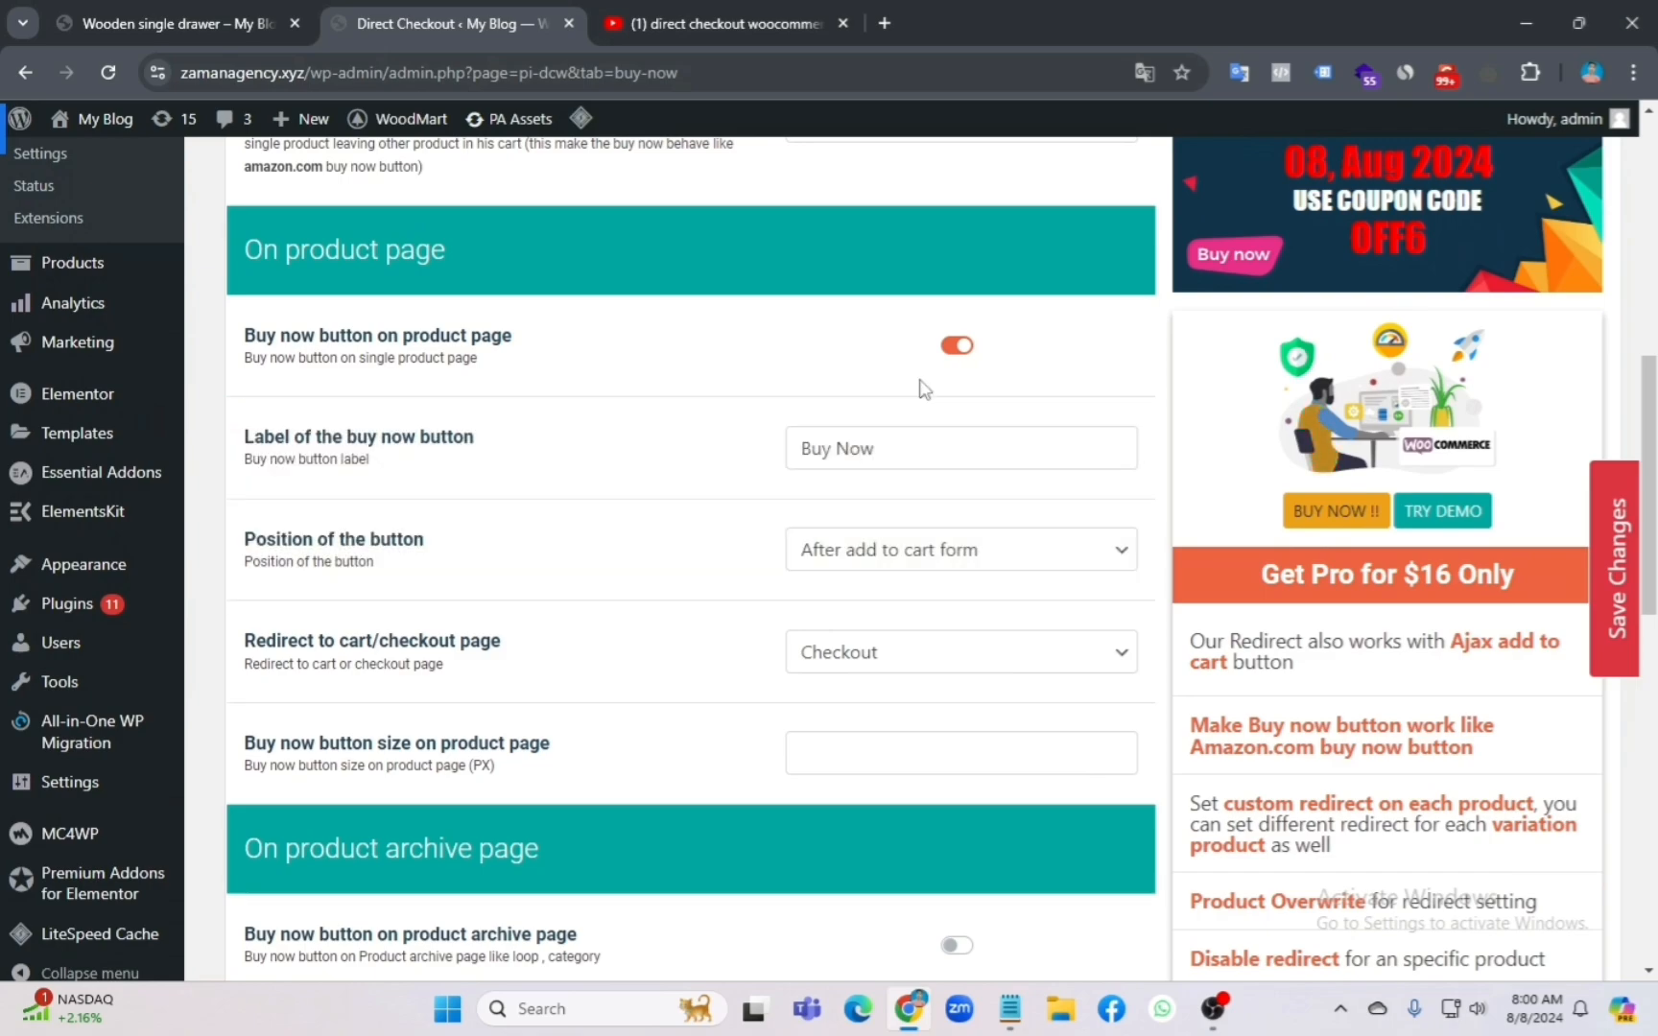
{"action": "left_click", "coordinate": [957, 349]}
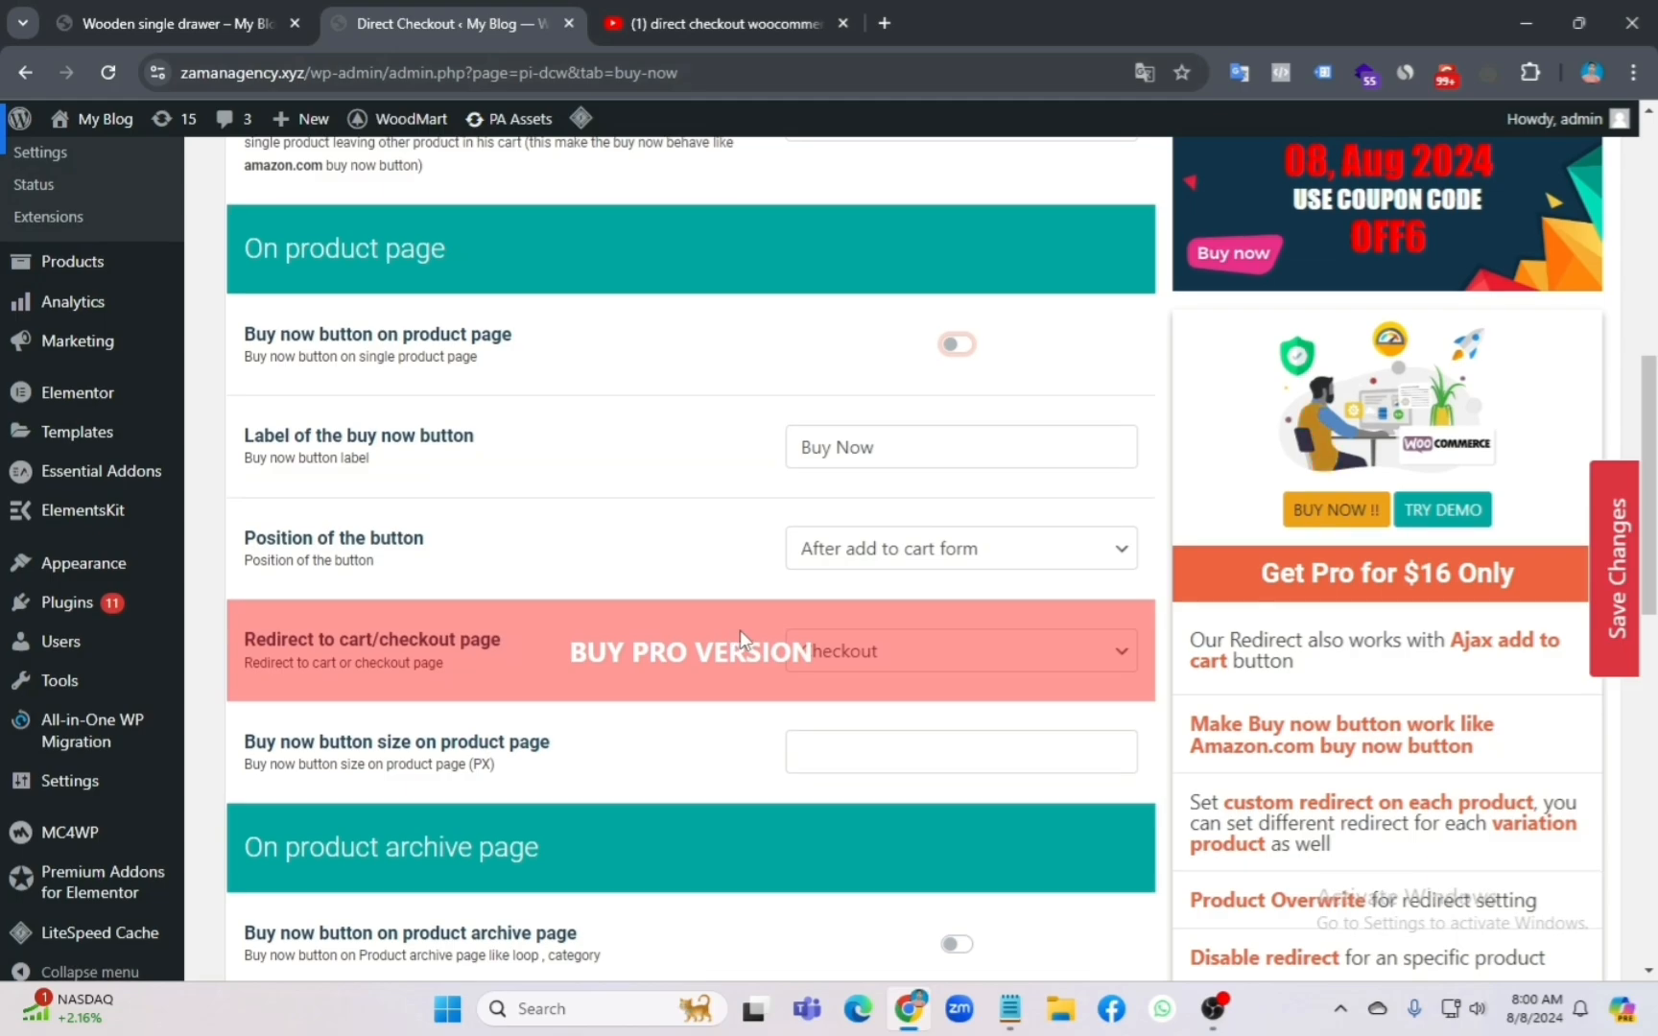
{"action": "scroll", "coordinate": [732, 638], "scroll_direction": "down", "scroll_amount": 6}
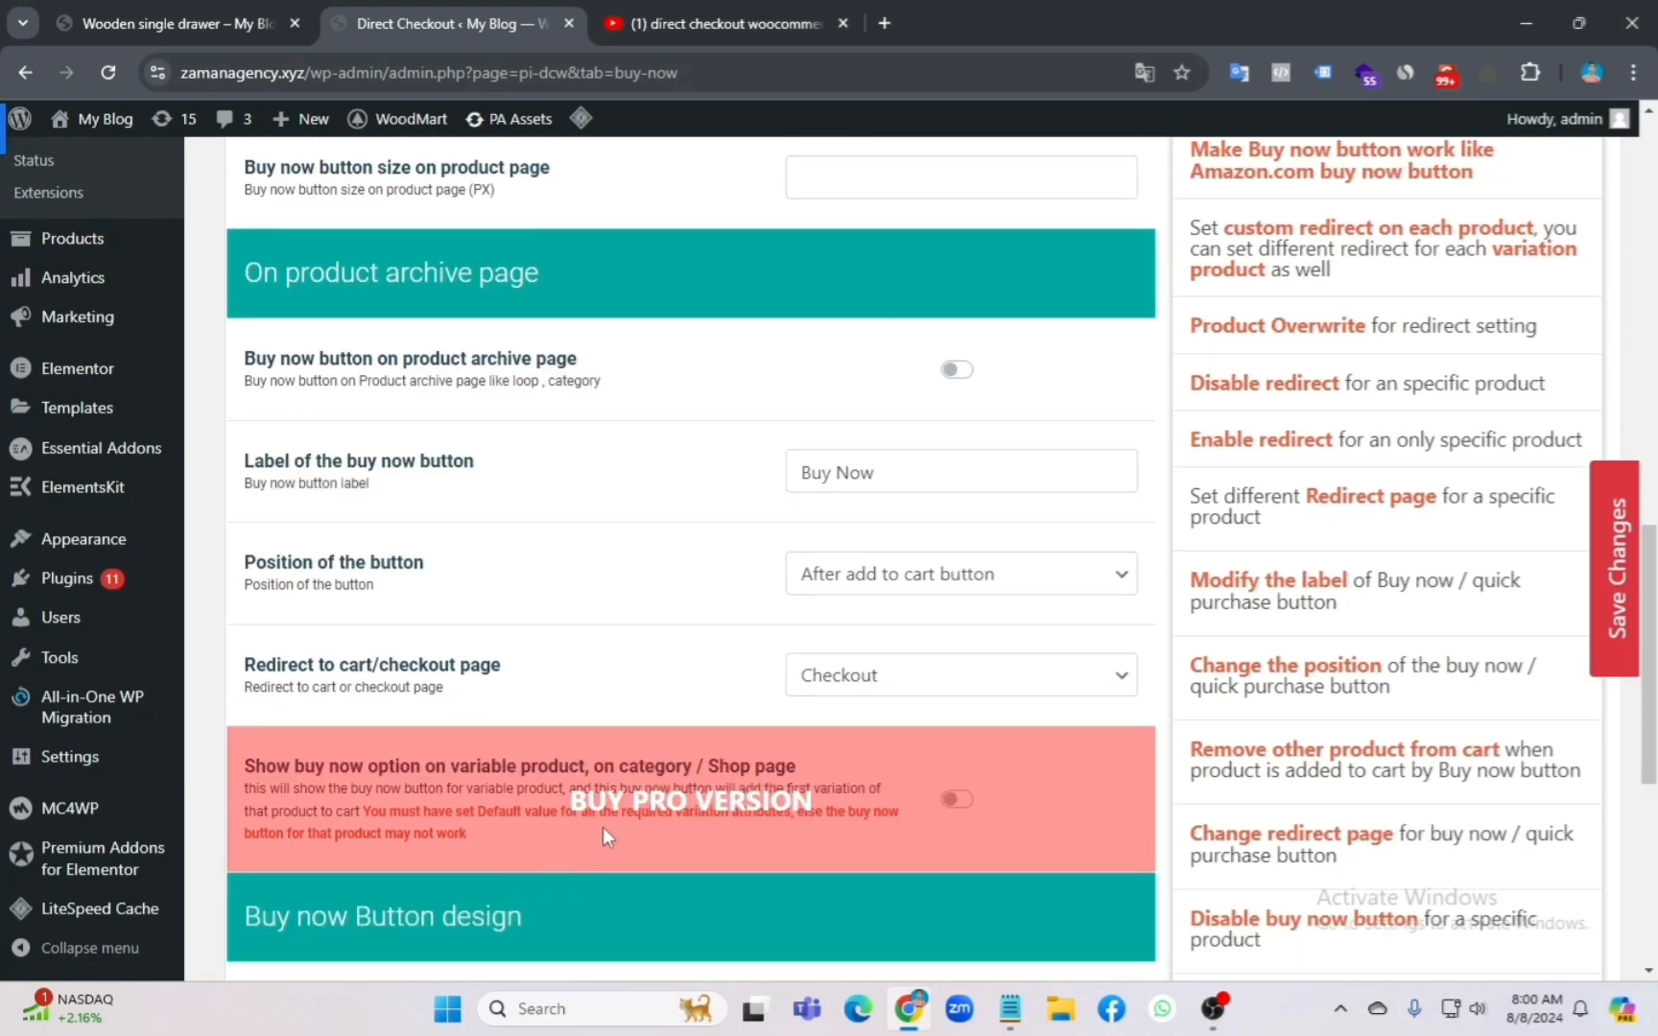
{"action": "scroll", "coordinate": [1056, 780], "scroll_direction": "up", "scroll_amount": 3}
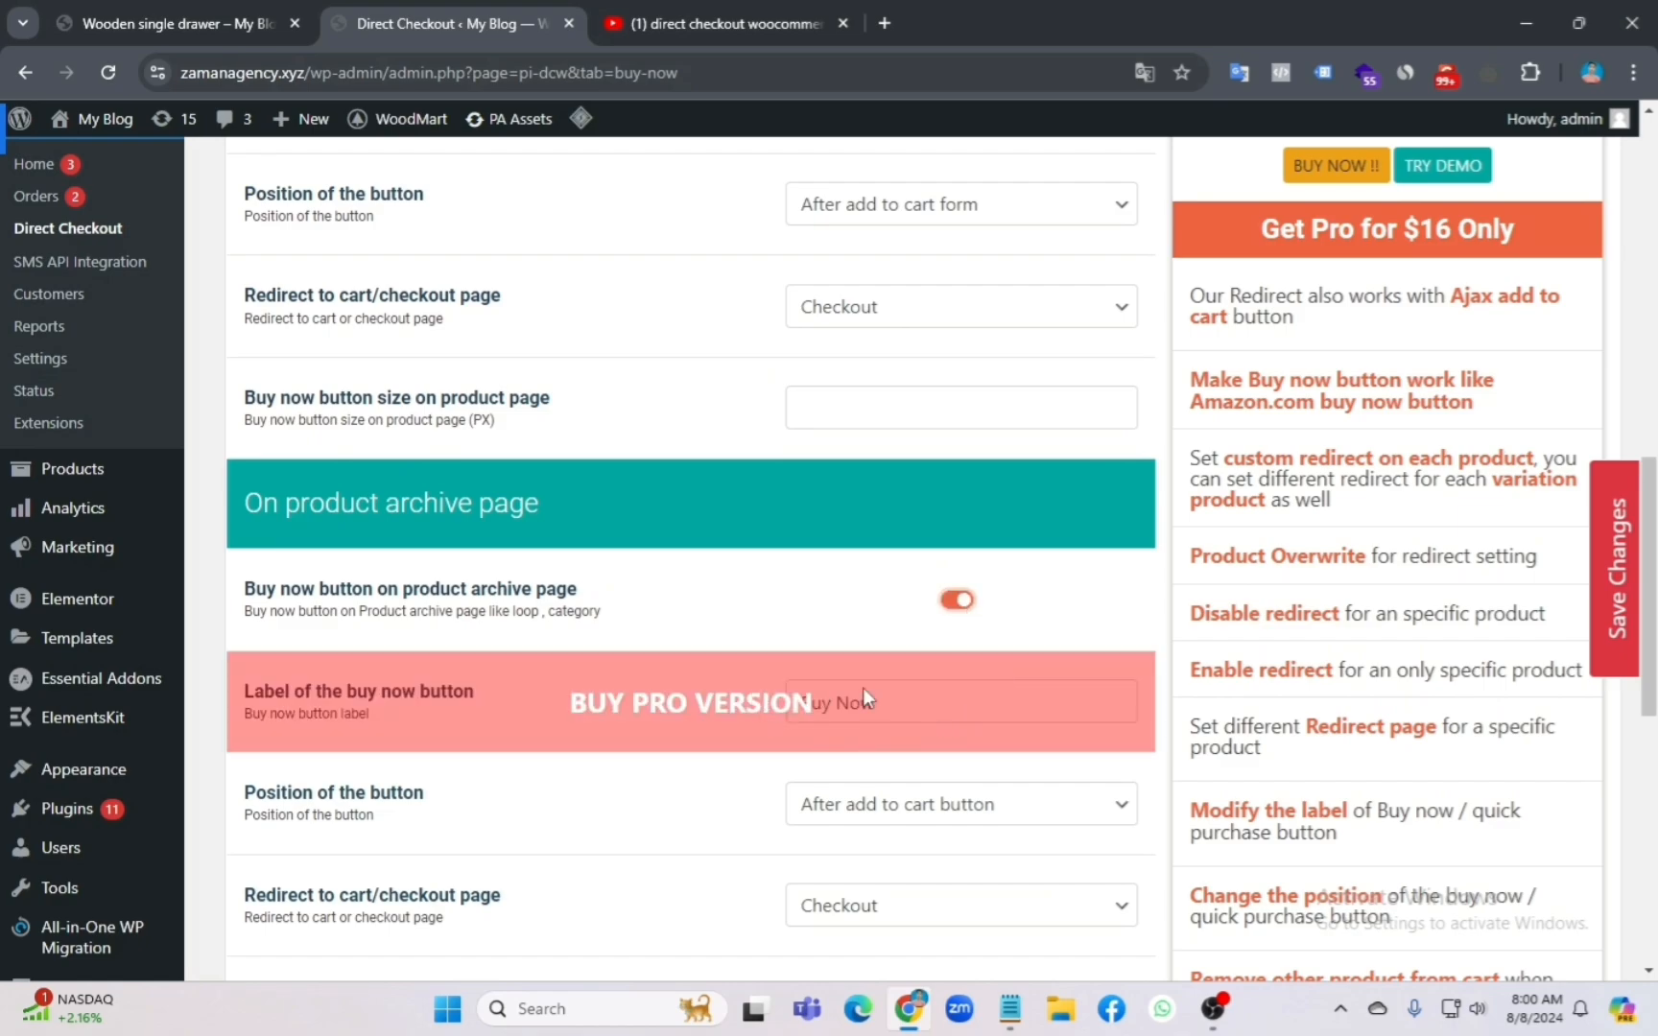
Step: Re-enable the Buy now button on product page and save the Buy Now Button options
{"action": "scroll", "coordinate": [921, 624], "scroll_direction": "up", "scroll_amount": 6}
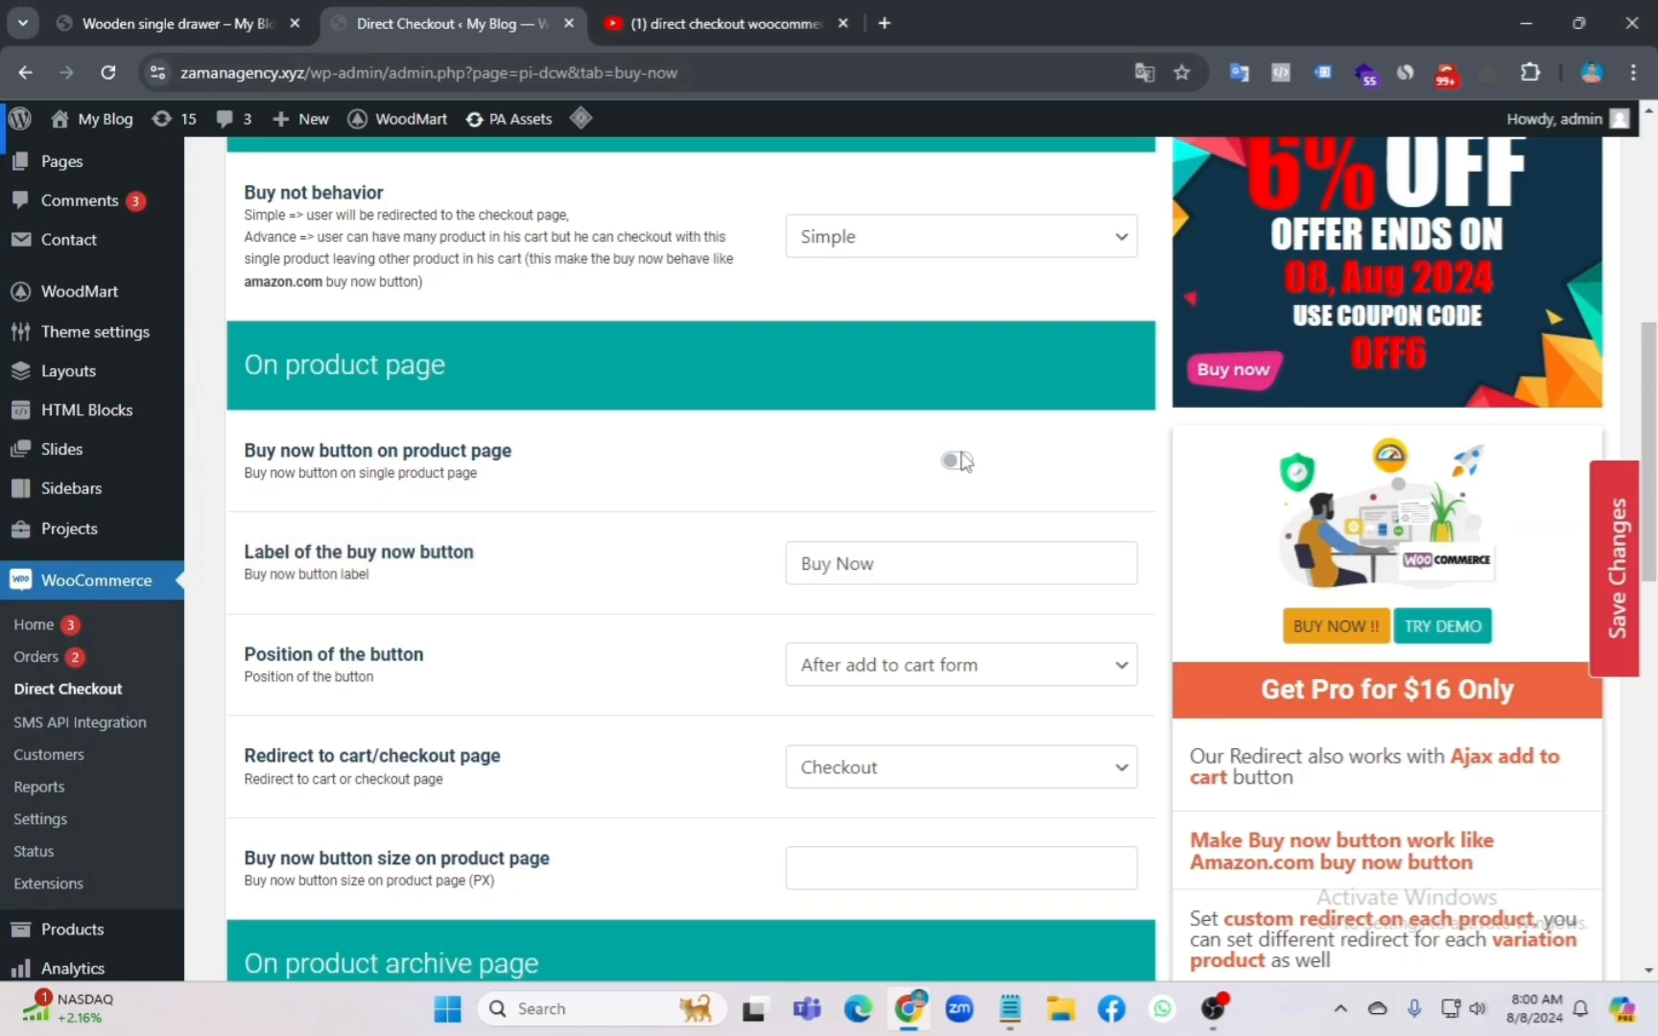
{"action": "left_click", "coordinate": [957, 462]}
{"action": "scroll", "coordinate": [962, 720], "scroll_direction": "up", "scroll_amount": 4}
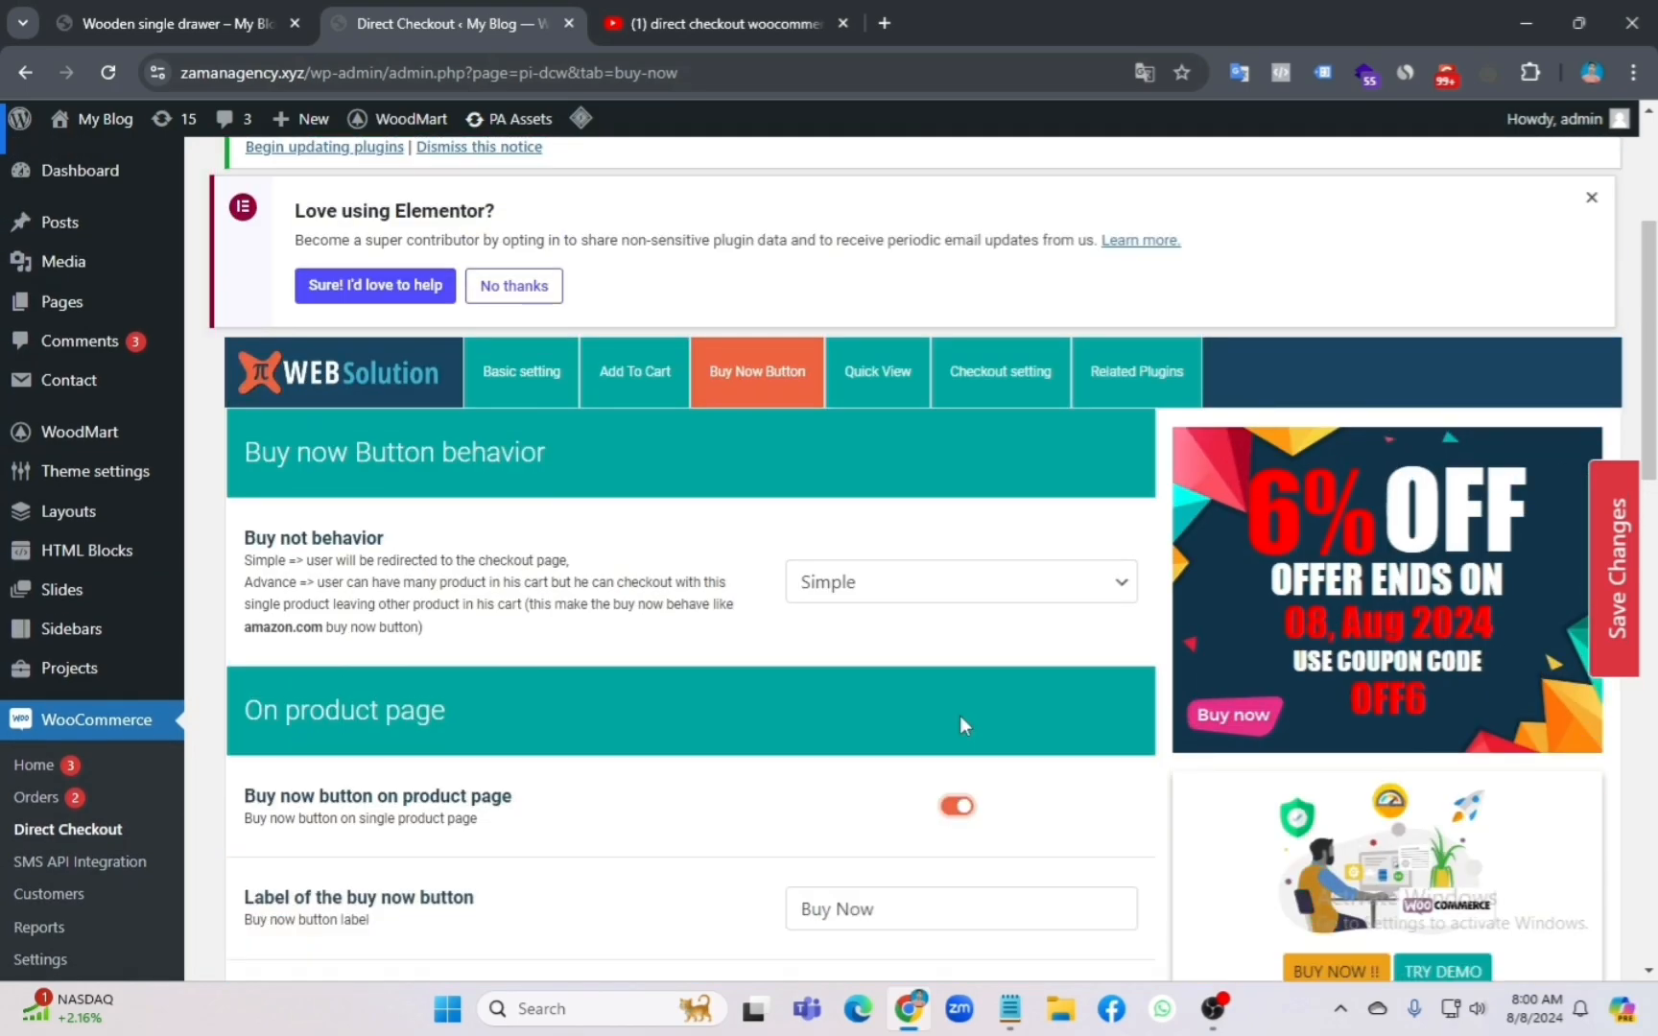
{"action": "scroll", "coordinate": [962, 726], "scroll_direction": "down", "scroll_amount": 12}
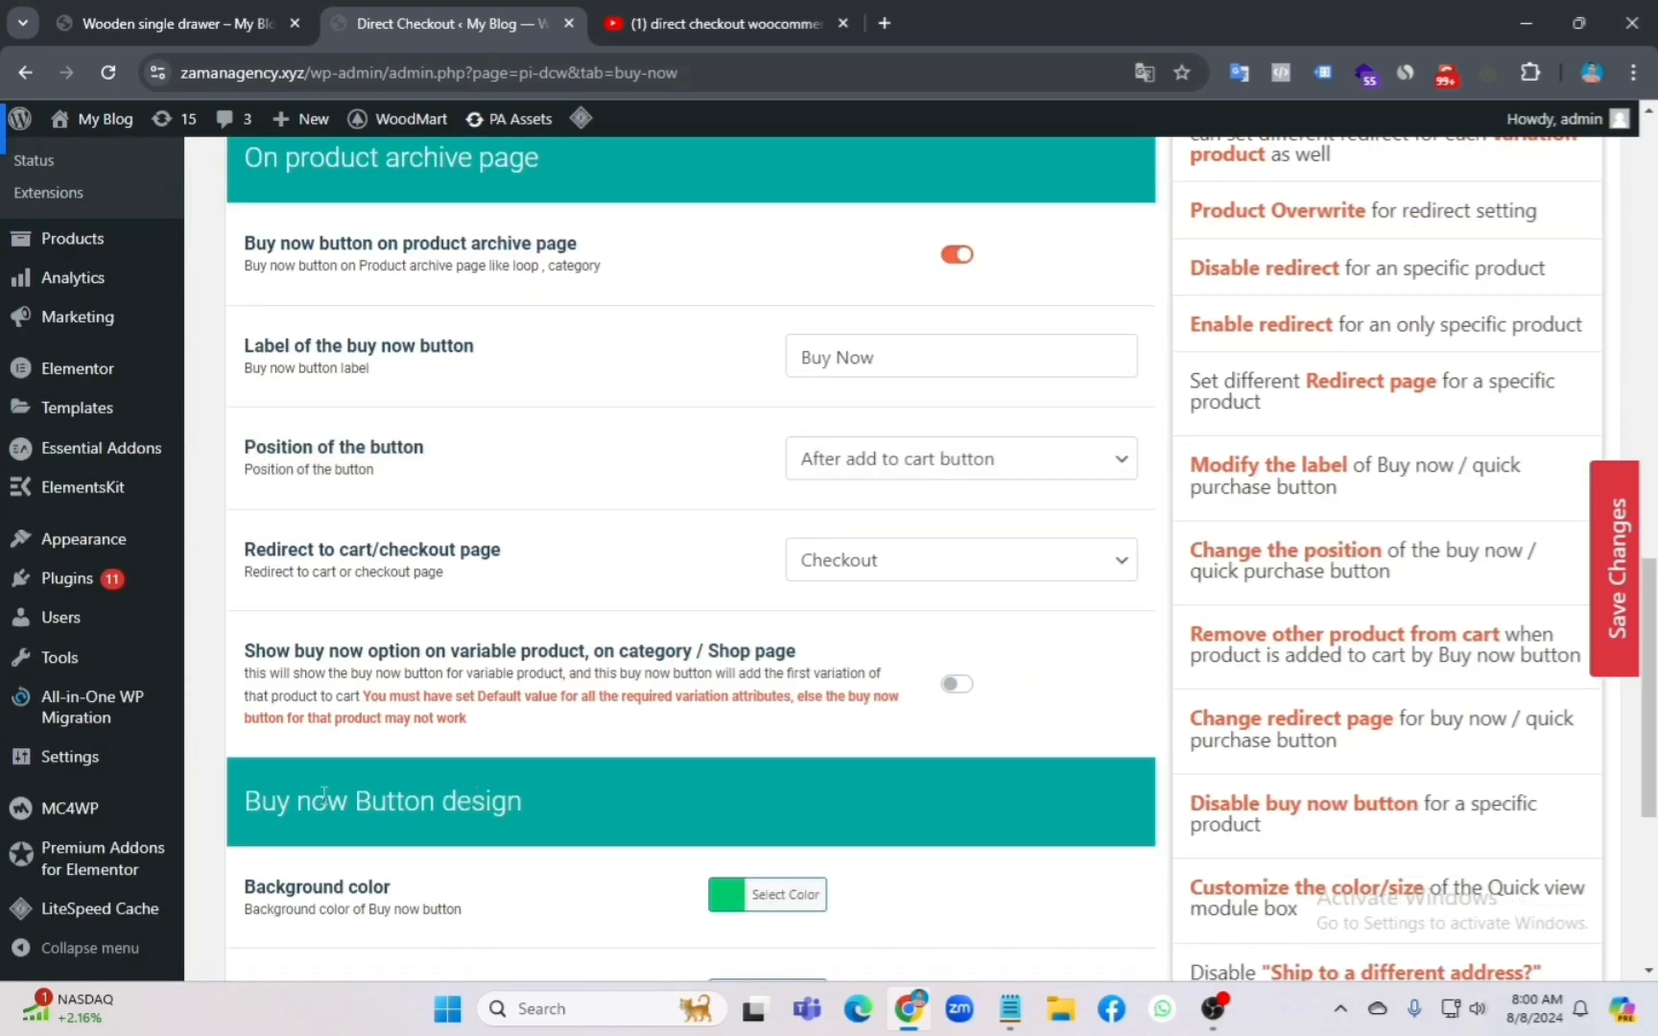
{"action": "scroll", "coordinate": [324, 794], "scroll_direction": "down", "scroll_amount": 5}
{"action": "left_click", "coordinate": [292, 601]}
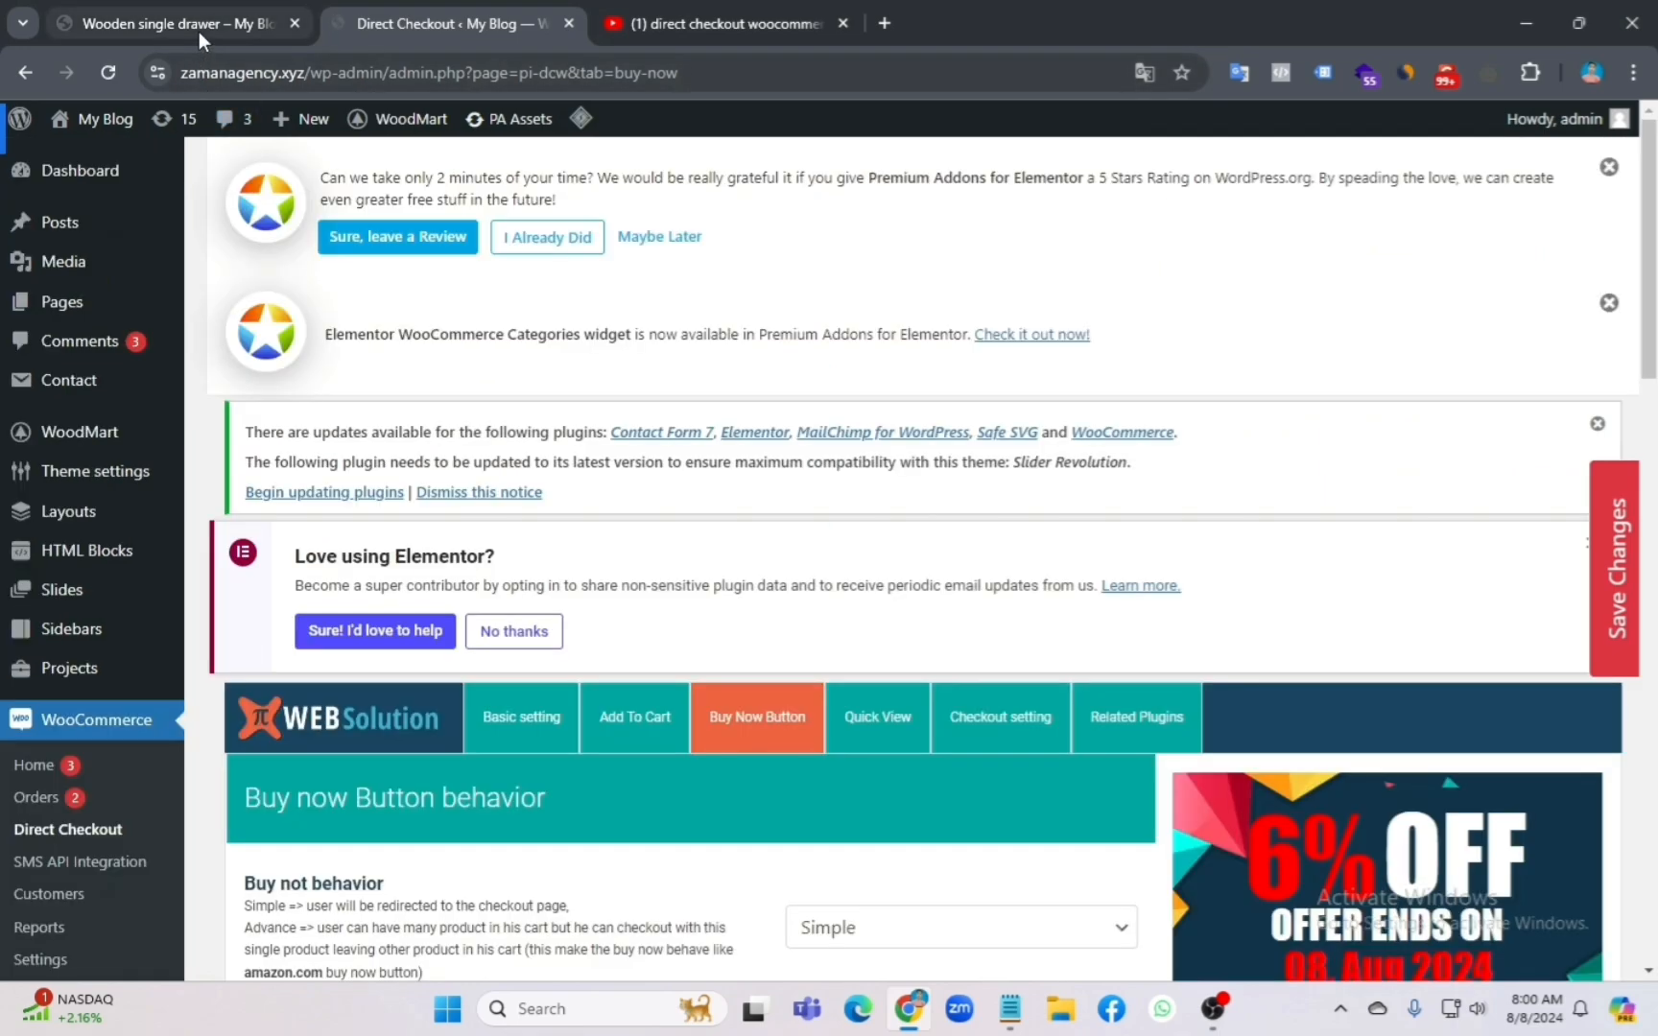
Step: Open the storefront home page and examine the Add to cart and Buy Now buttons on the product cards
{"action": "left_click", "coordinate": [198, 31]}
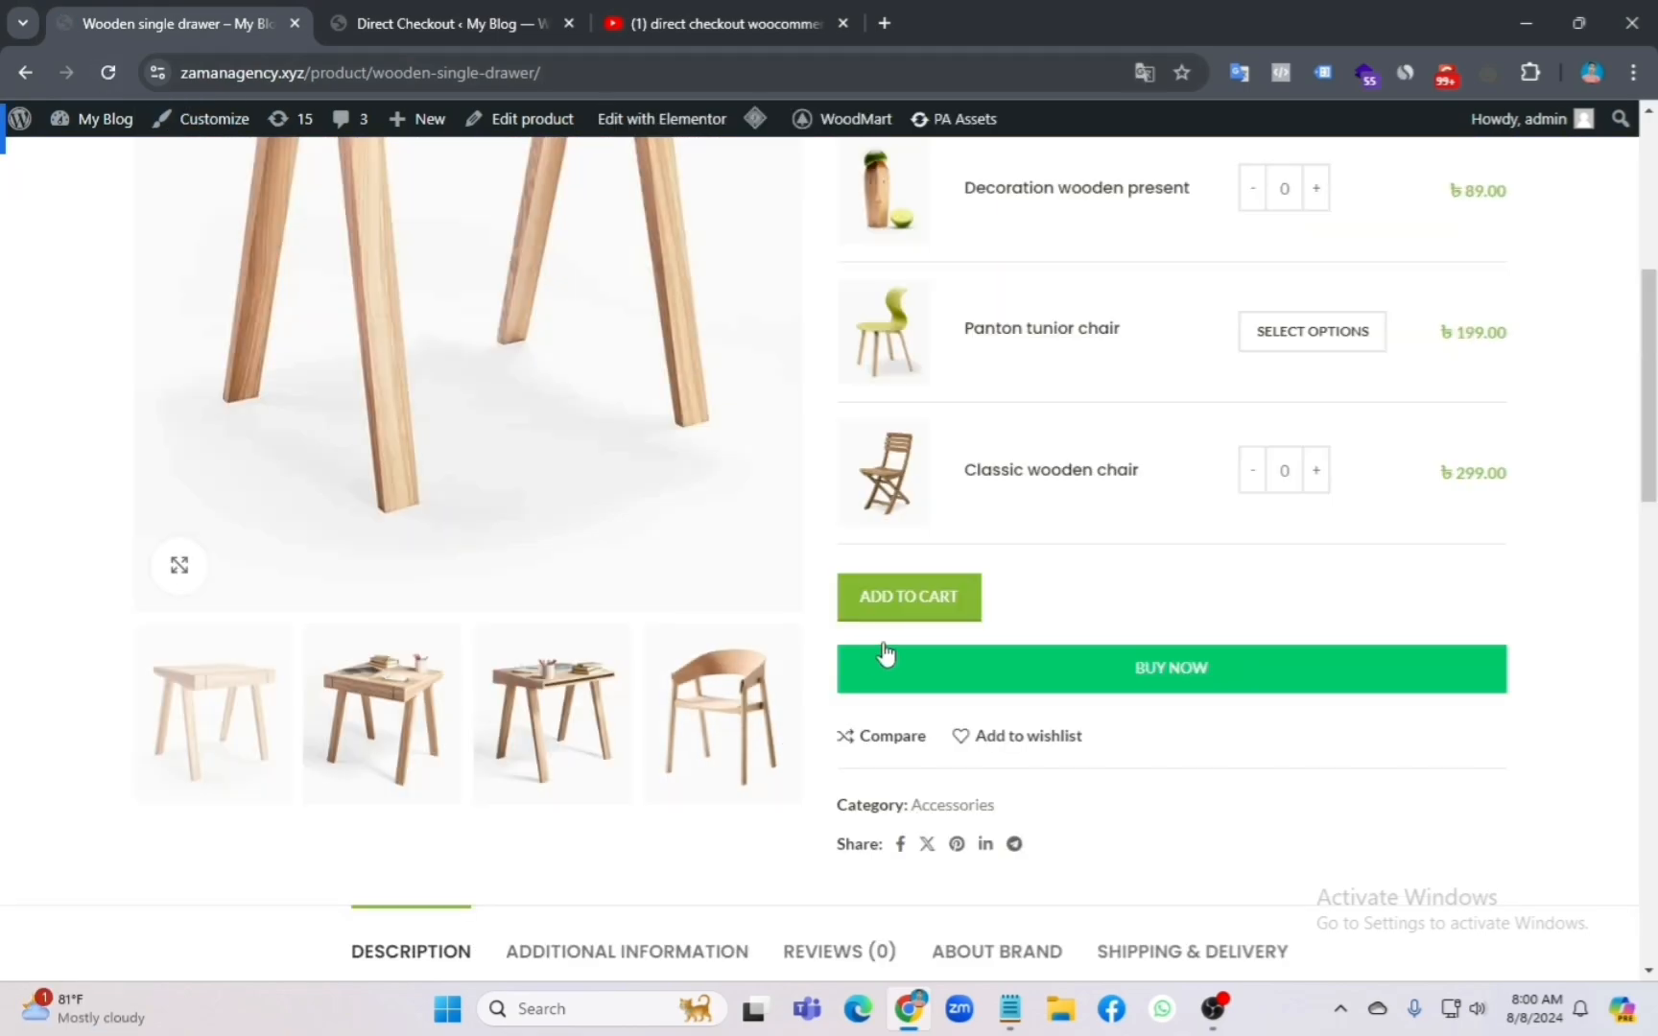
{"action": "scroll", "coordinate": [634, 540], "scroll_direction": "up", "scroll_amount": 5}
{"action": "left_click", "coordinate": [239, 268]}
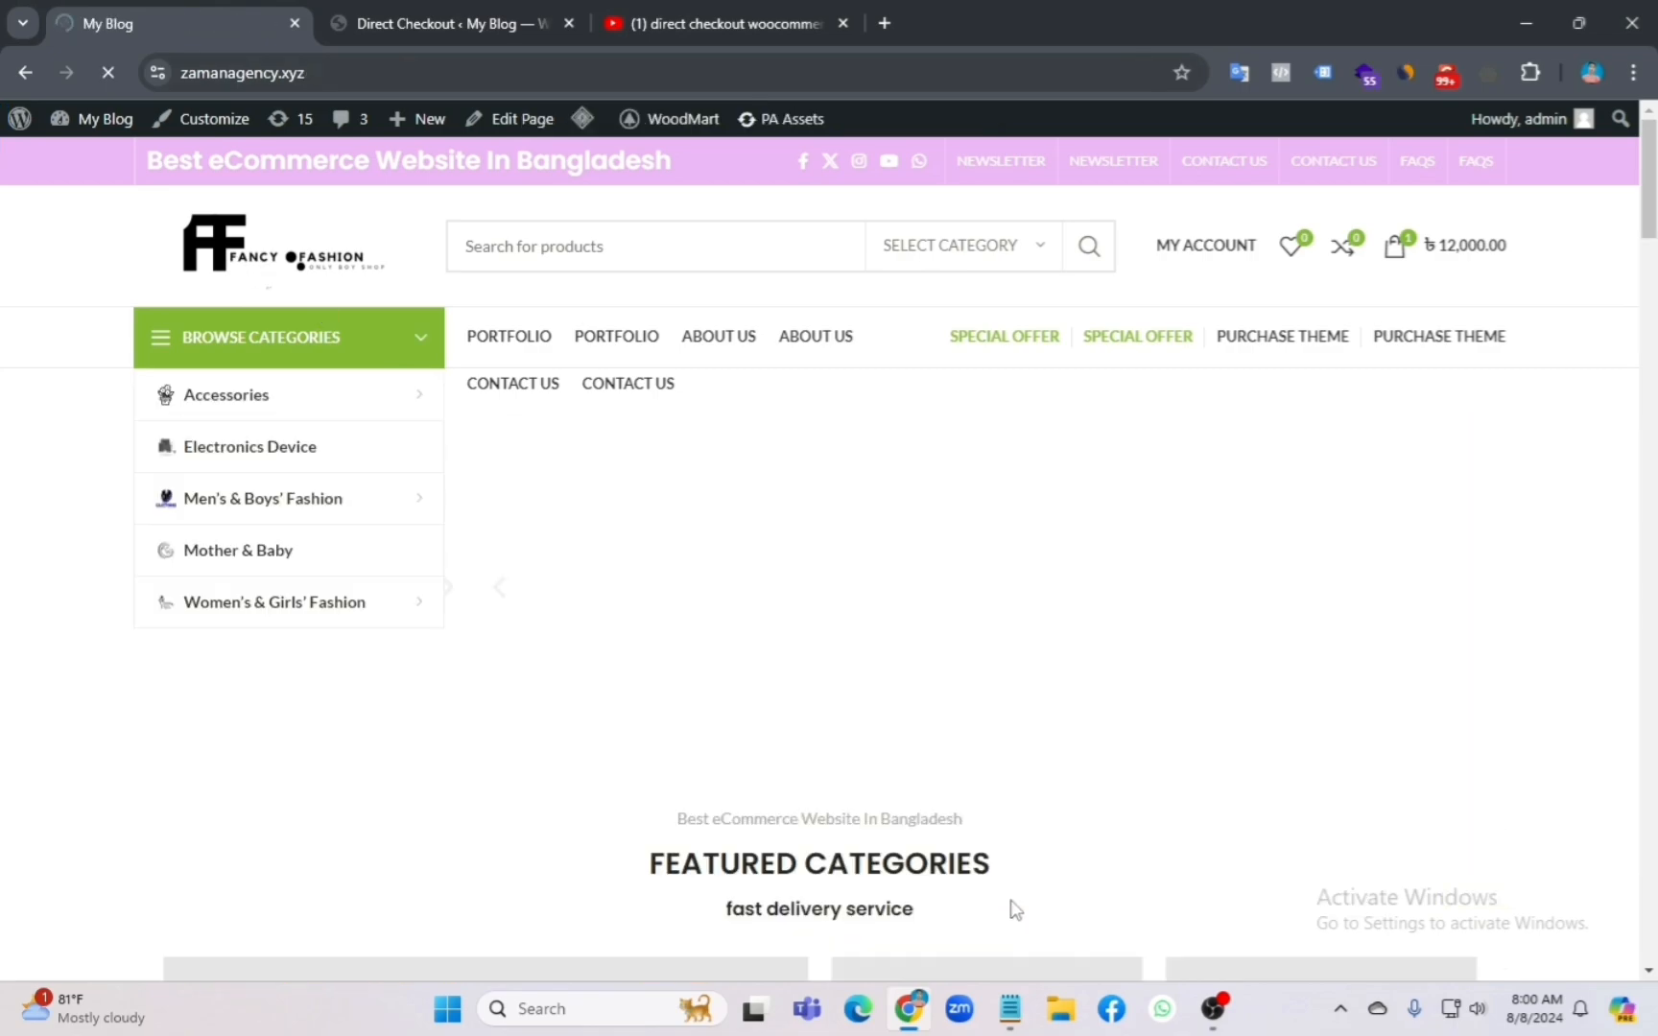
{"action": "scroll", "coordinate": [1011, 907], "scroll_direction": "down", "scroll_amount": 2}
{"action": "scroll", "coordinate": [1013, 907], "scroll_direction": "down", "scroll_amount": 12}
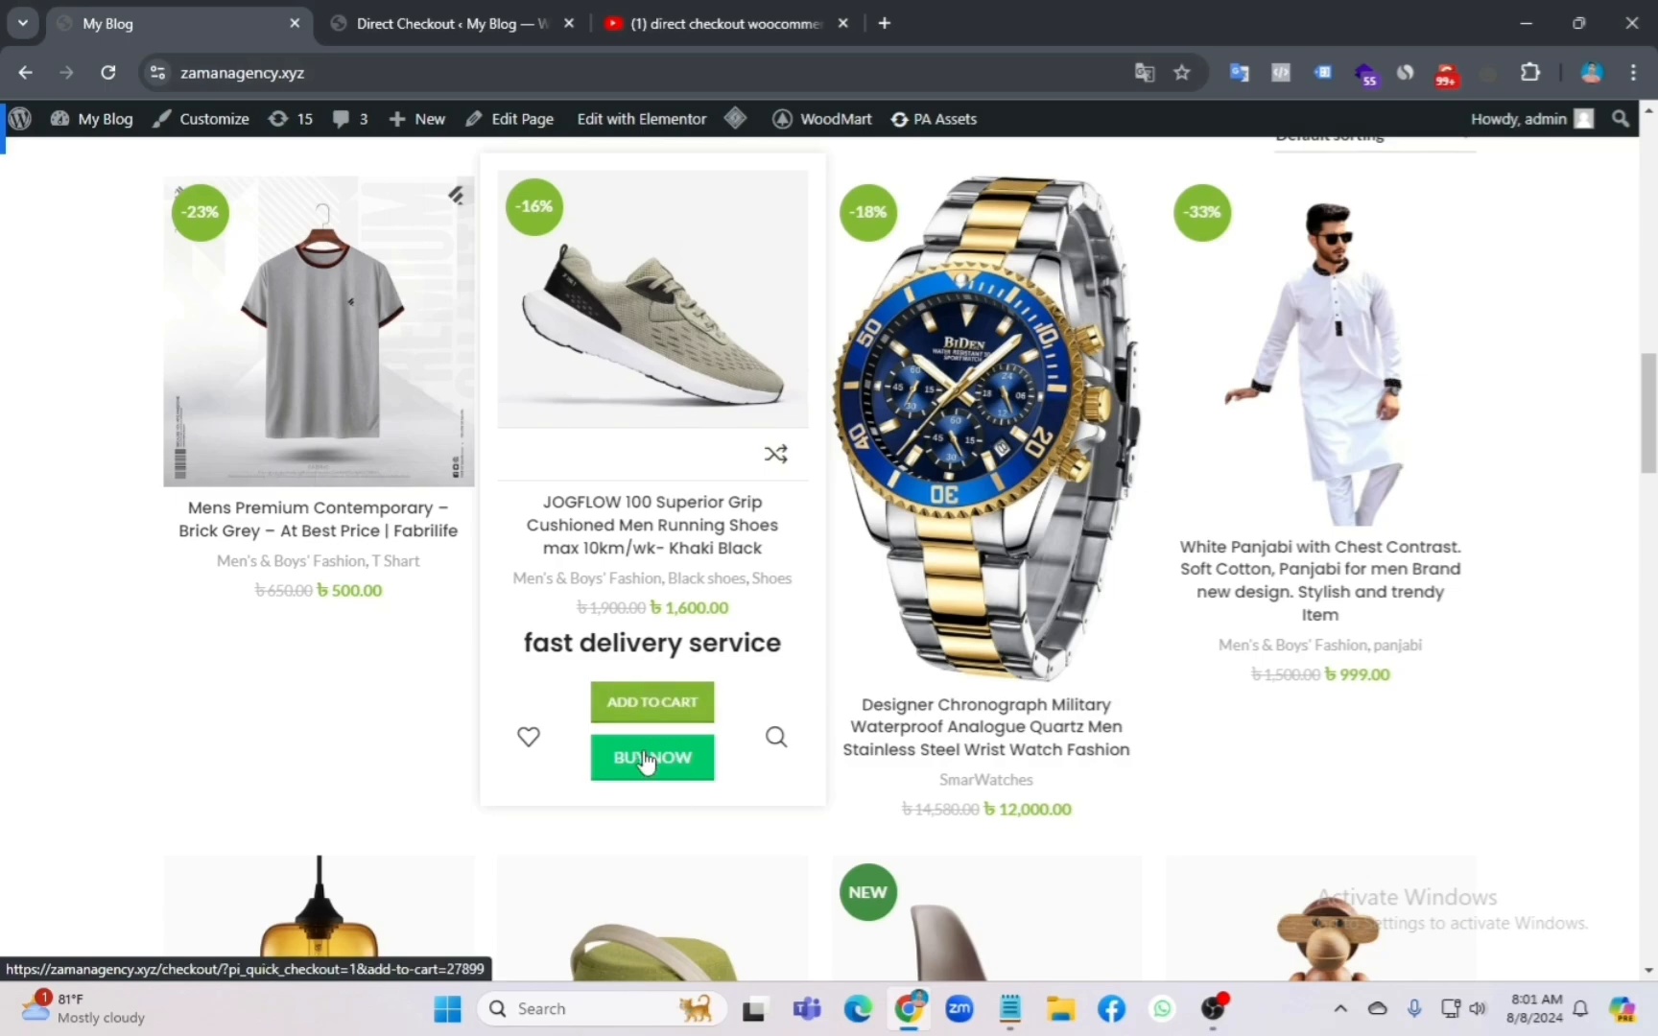
{"action": "scroll", "coordinate": [717, 765], "scroll_direction": "up", "scroll_amount": 2}
{"action": "scroll", "coordinate": [670, 722], "scroll_direction": "up", "scroll_amount": 10}
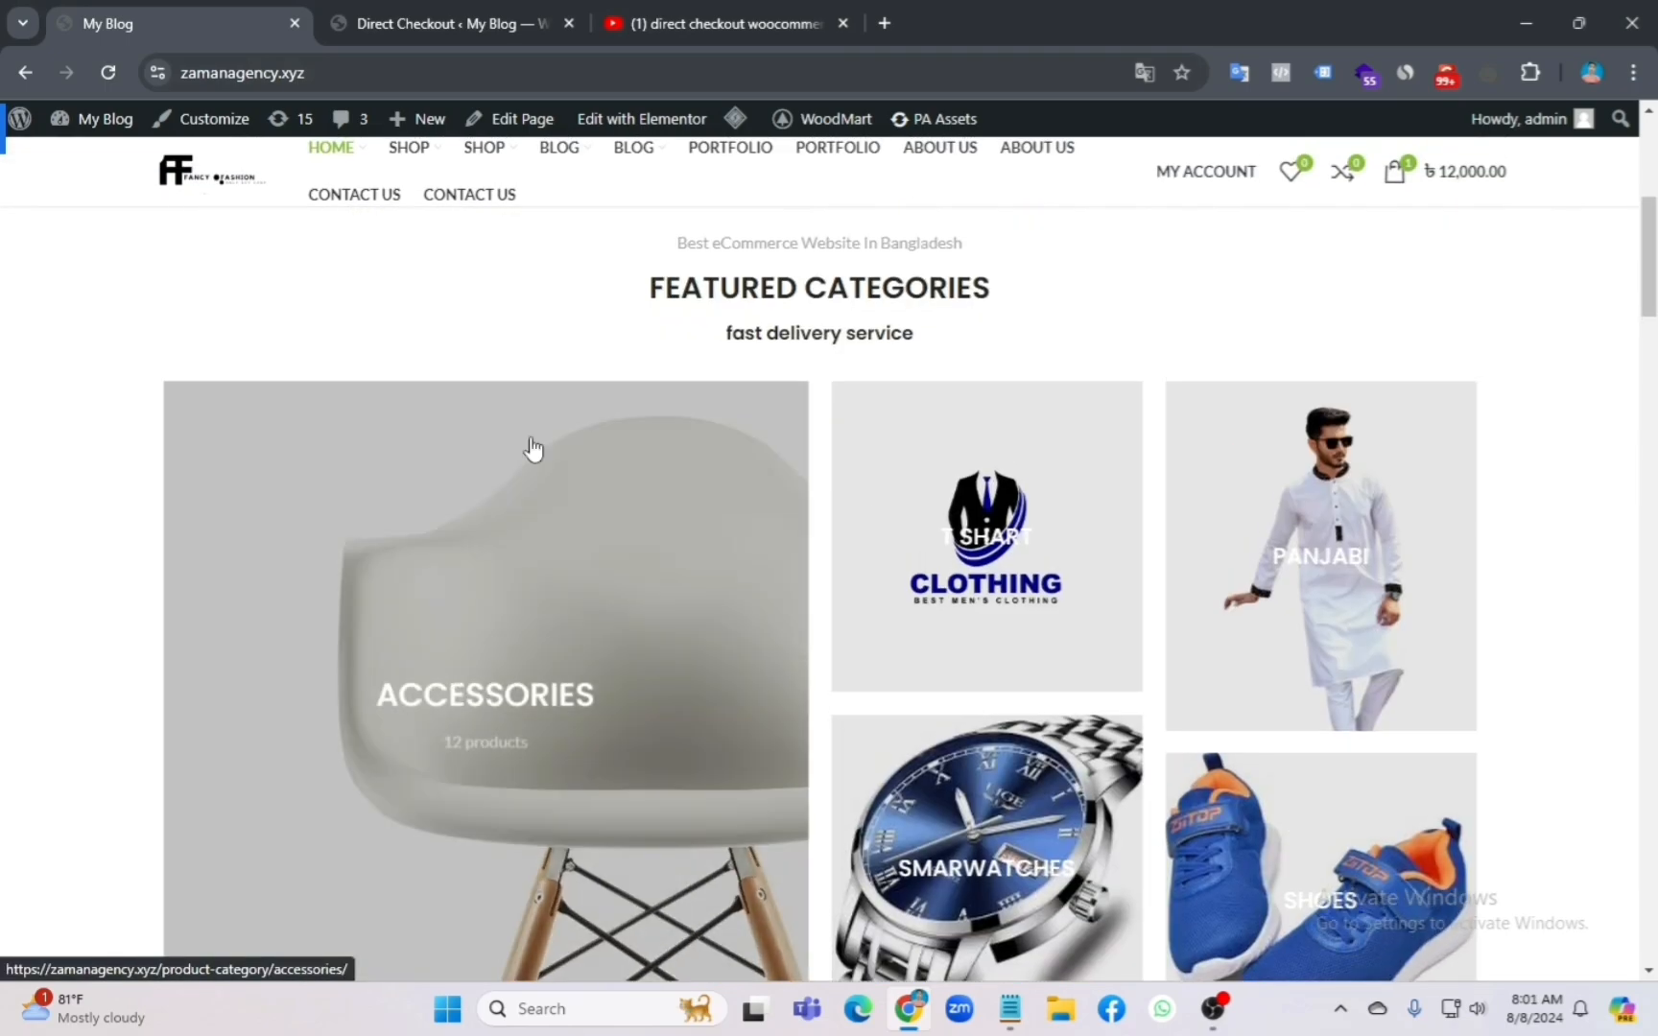
{"action": "scroll", "coordinate": [585, 584], "scroll_direction": "down", "scroll_amount": 5}
{"action": "scroll", "coordinate": [594, 605], "scroll_direction": "down", "scroll_amount": 7}
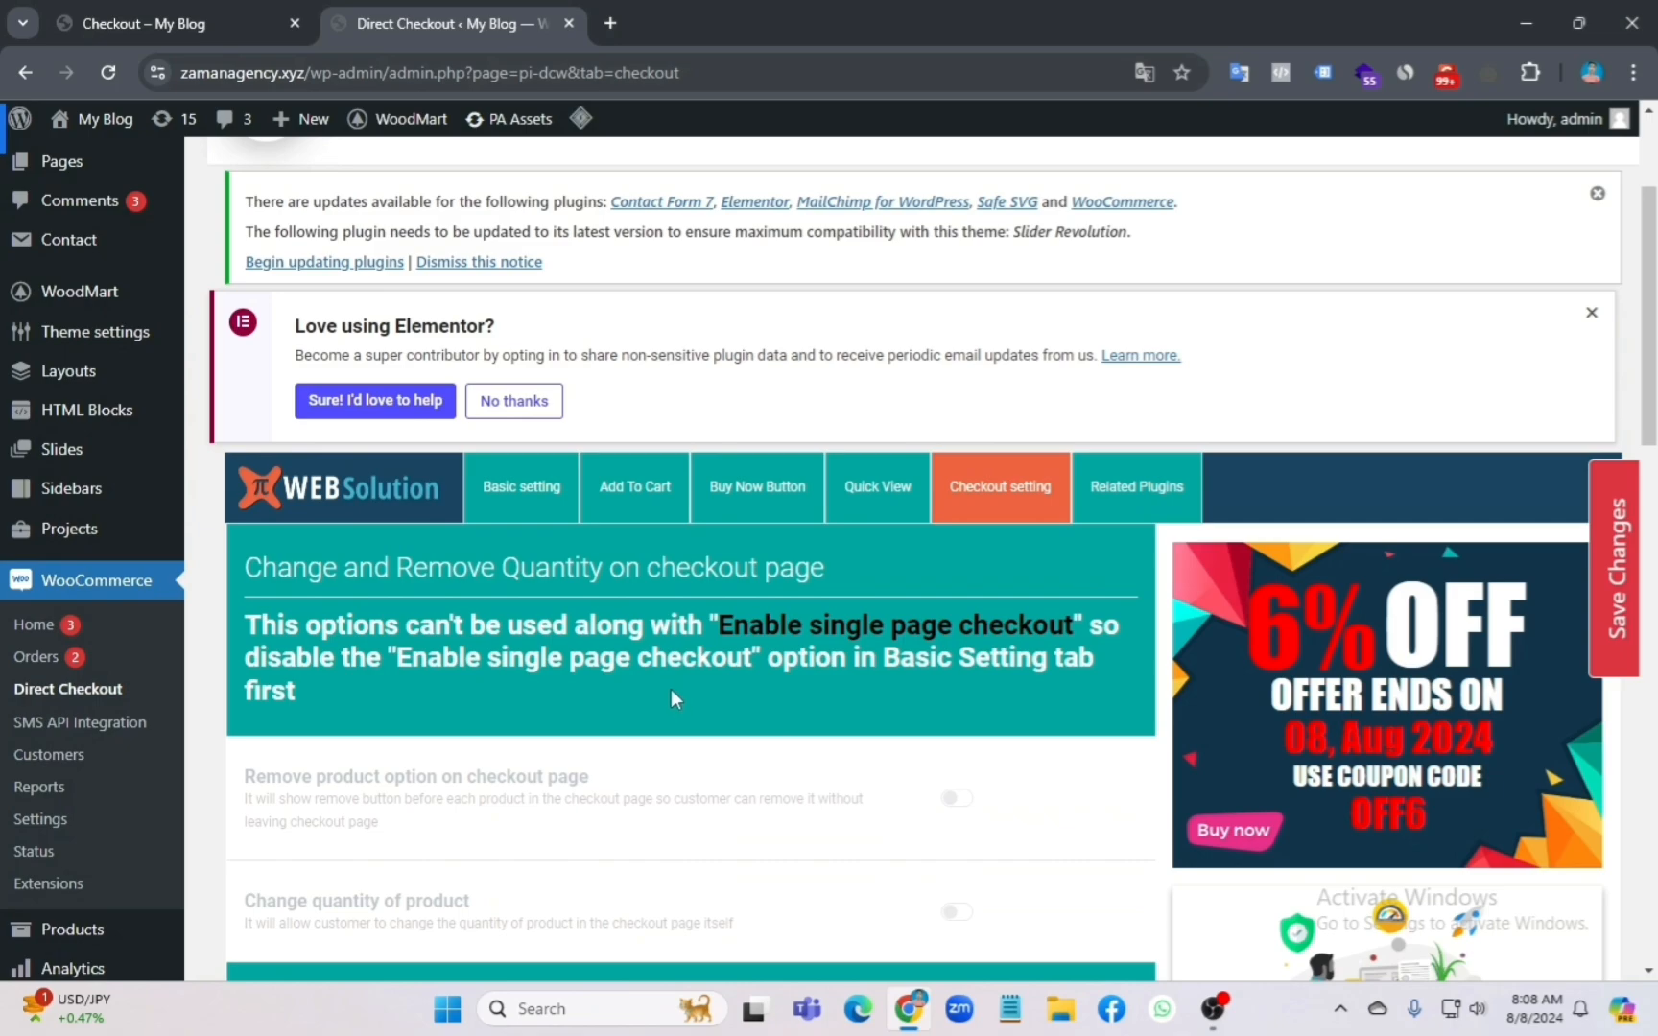
Step: Return to the storefront home page and buy the JOGFLOW 100 running shoes through their Buy Now option
{"action": "scroll", "coordinate": [671, 688], "scroll_direction": "down", "scroll_amount": 5}
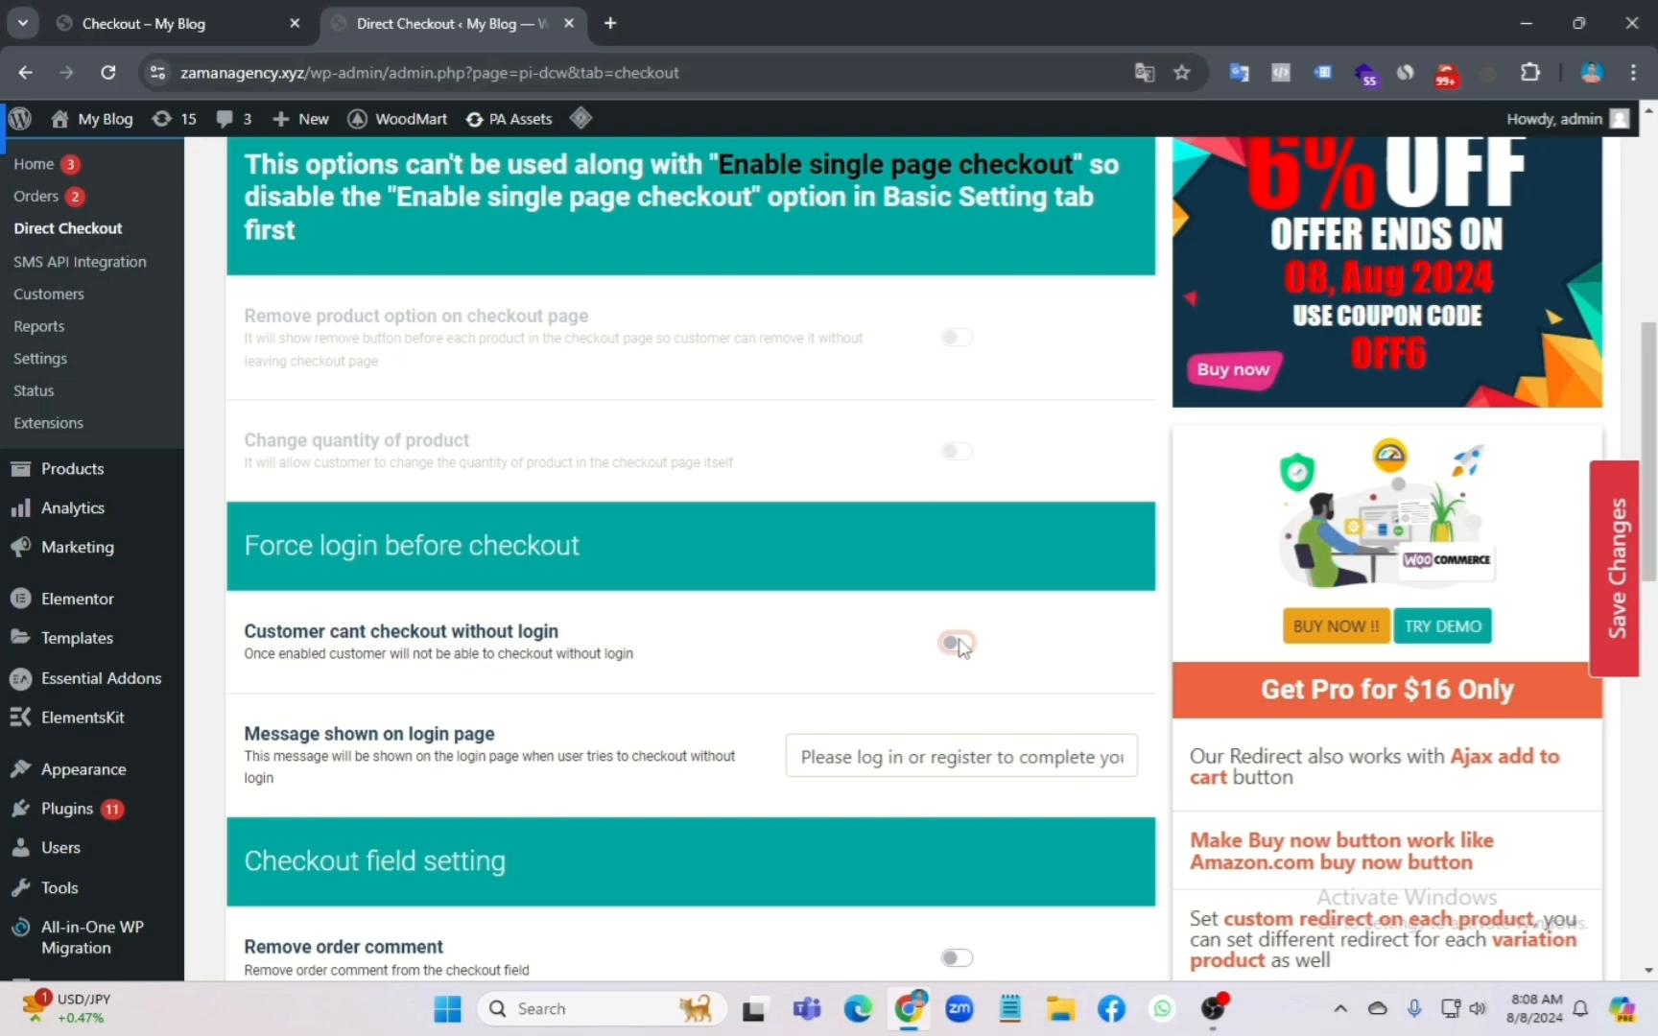
{"action": "left_click", "coordinate": [192, 23]}
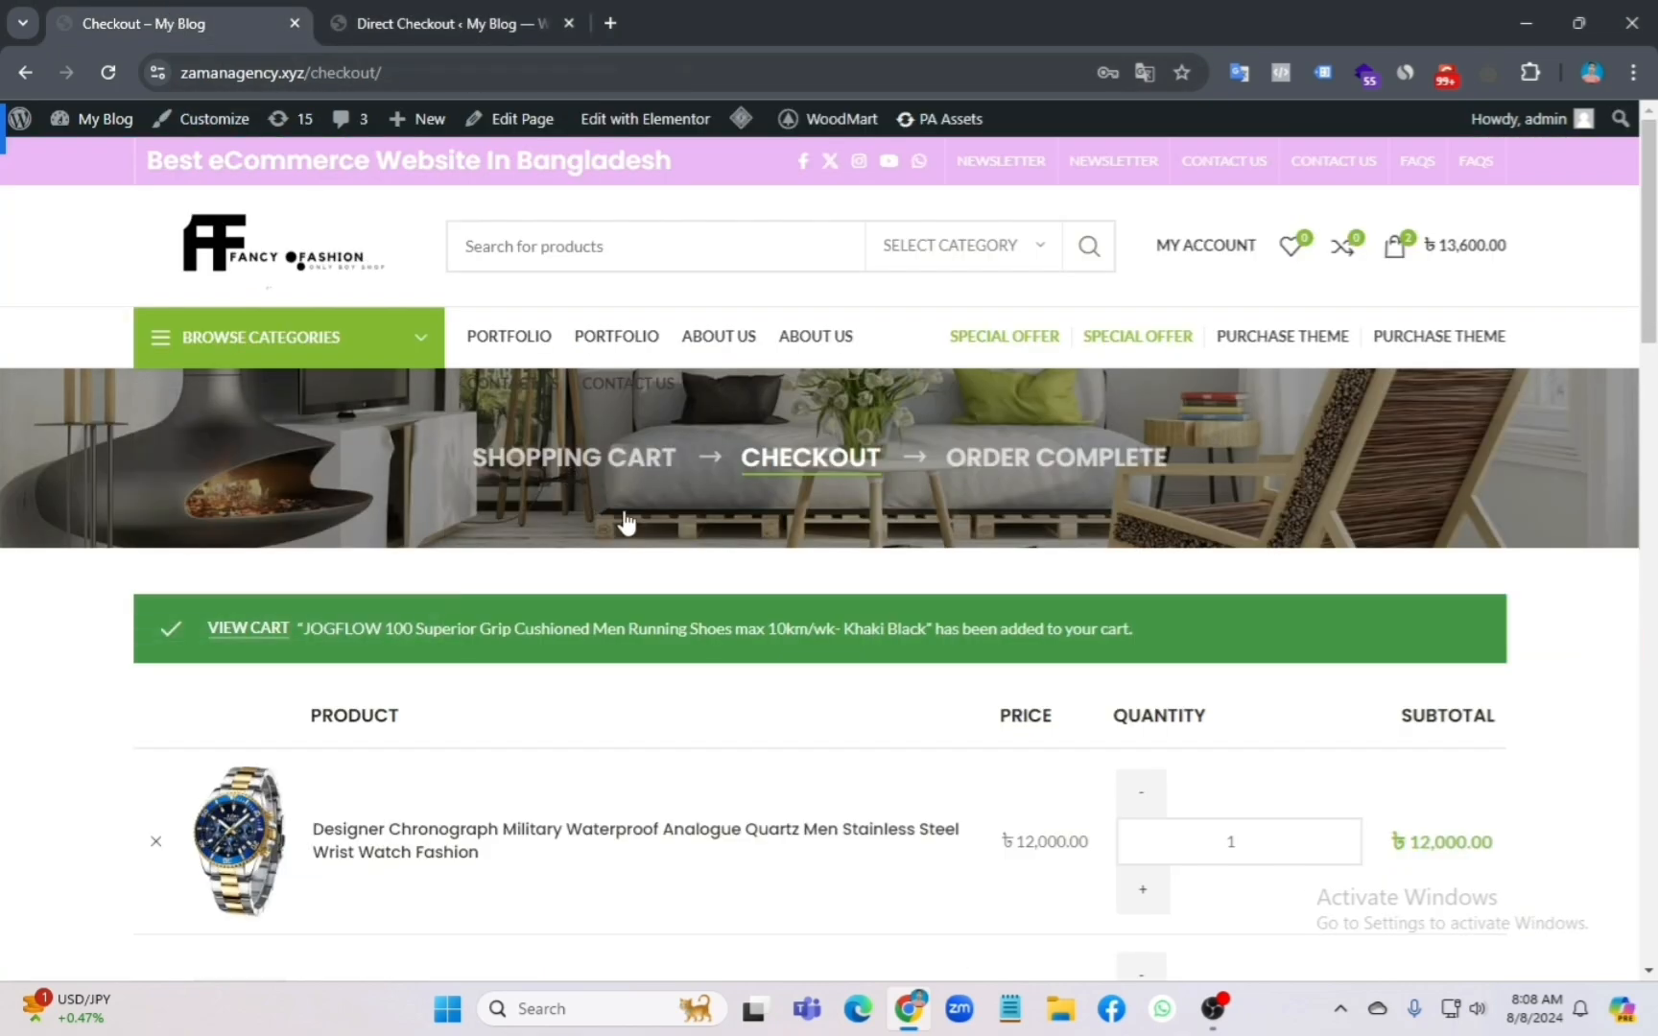
{"action": "left_click", "coordinate": [363, 267]}
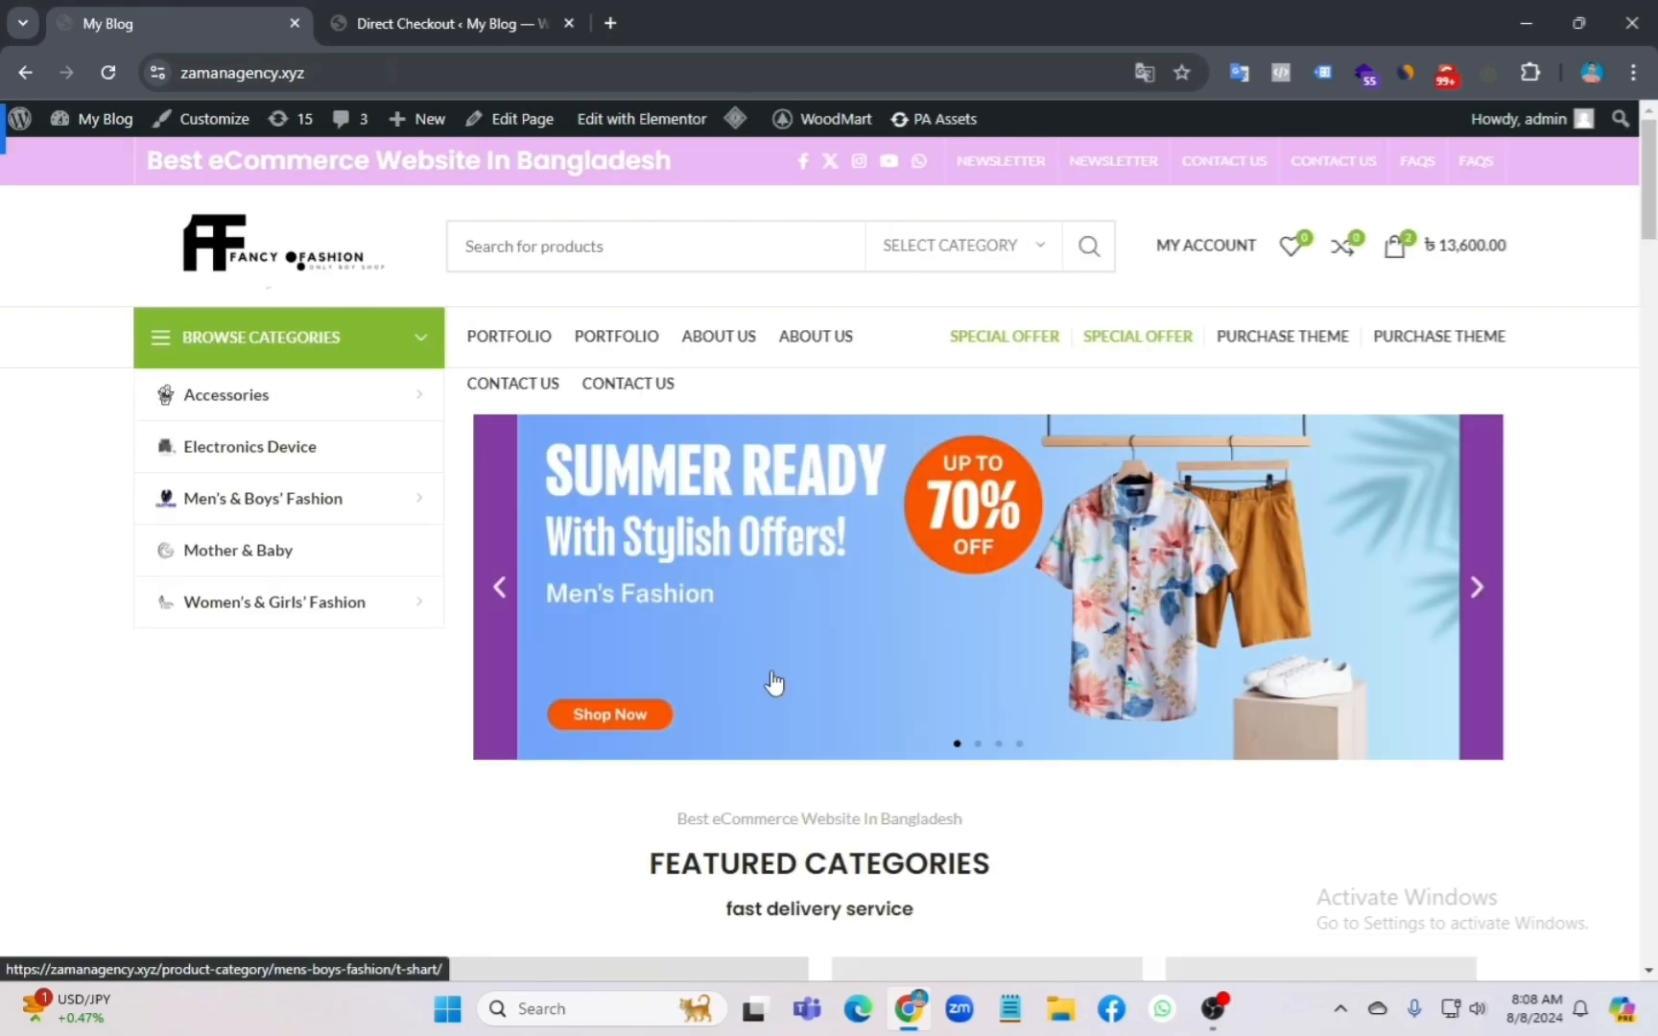
{"action": "scroll", "coordinate": [775, 683], "scroll_direction": "down", "scroll_amount": 18}
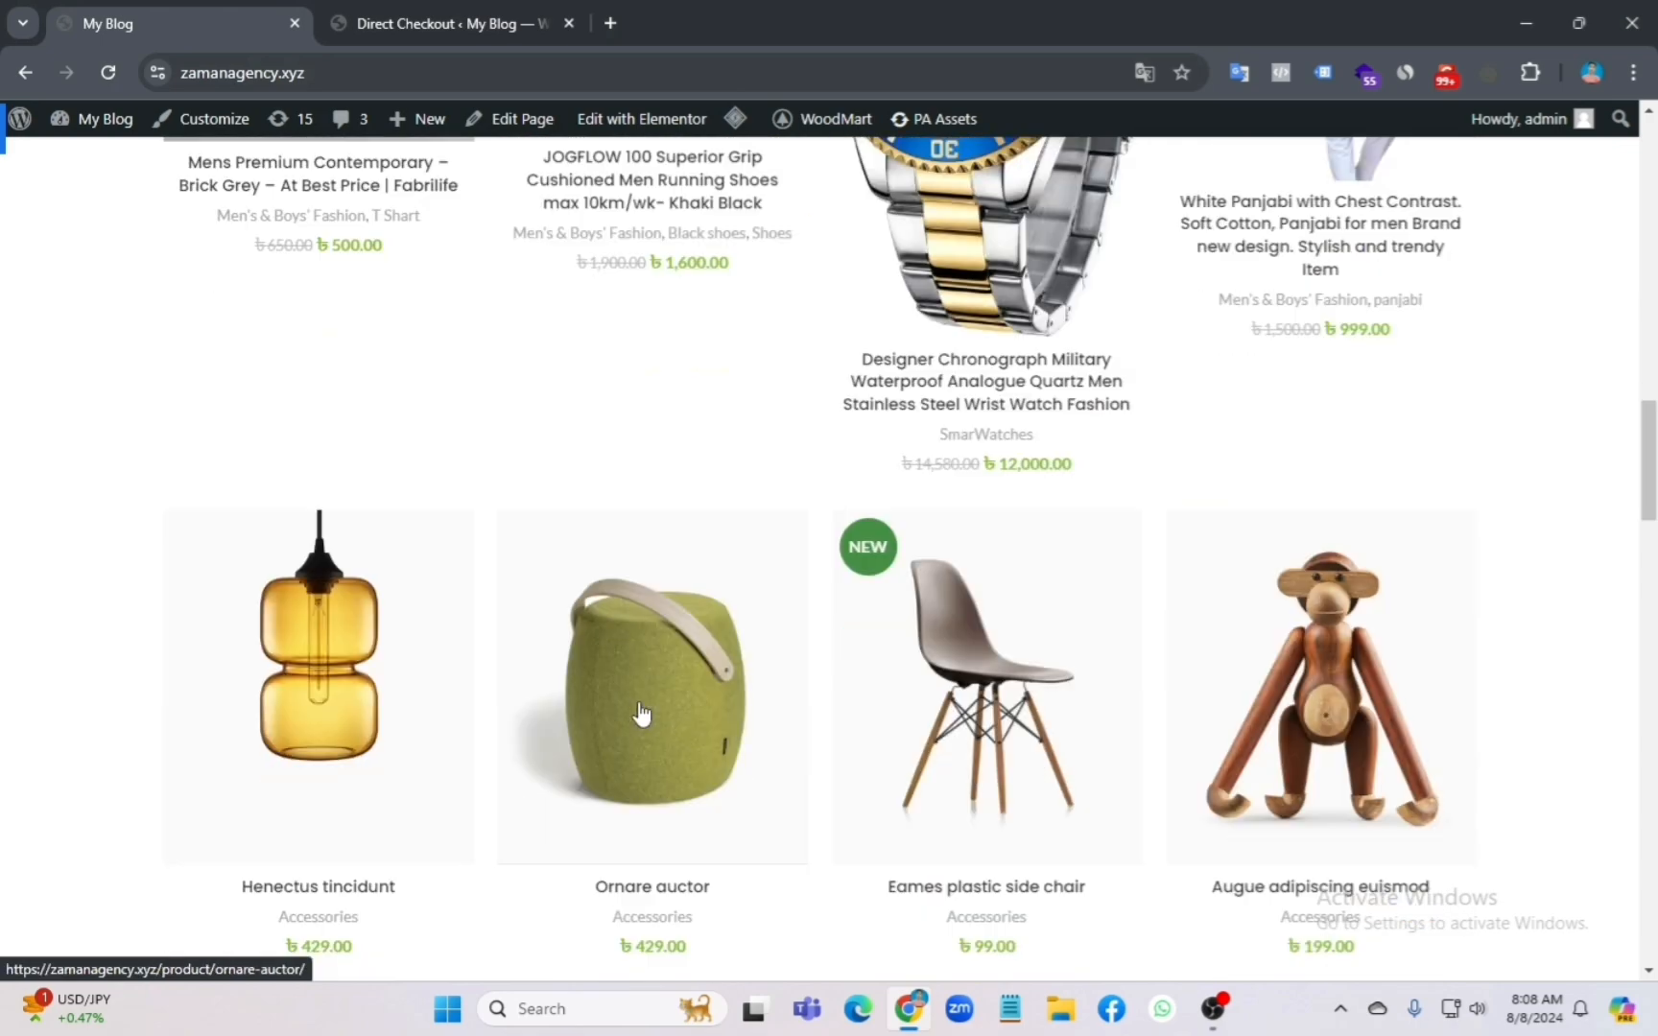
{"action": "scroll", "coordinate": [714, 359], "scroll_direction": "up", "scroll_amount": 1}
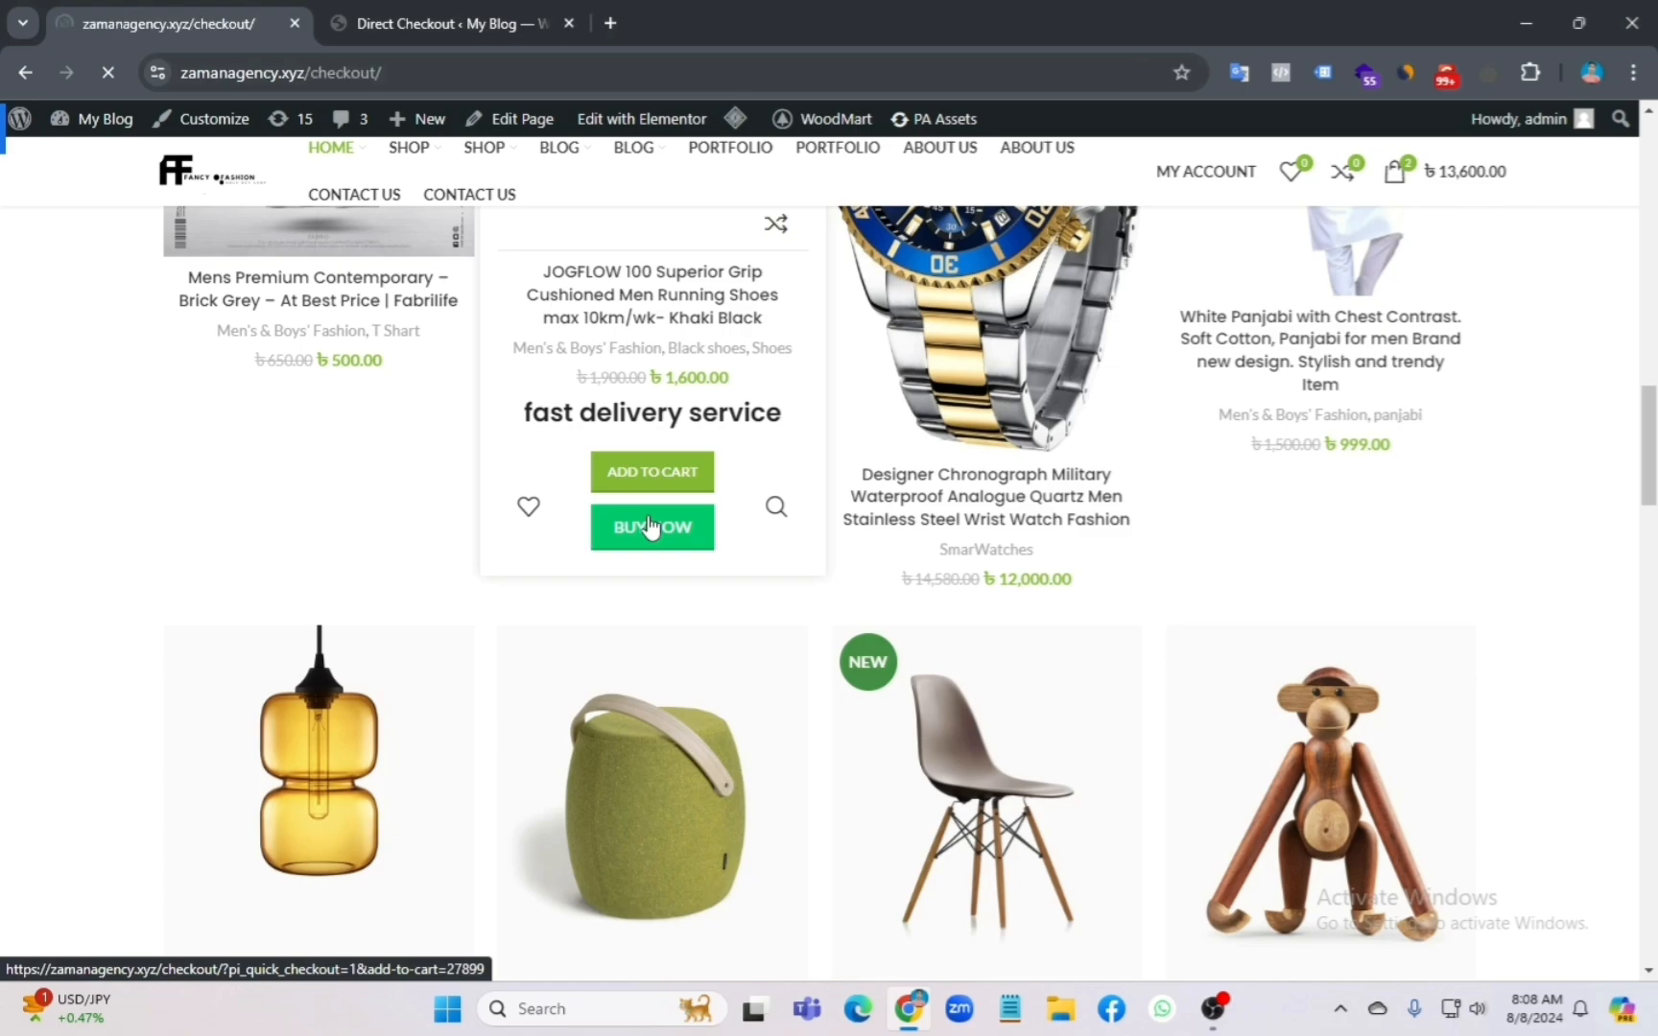
Step: Examine the name and company name fields in the Billing Details of the checkout page
{"action": "scroll", "coordinate": [764, 617], "scroll_direction": "down", "scroll_amount": 8}
{"action": "scroll", "coordinate": [301, 543], "scroll_direction": "down", "scroll_amount": 3}
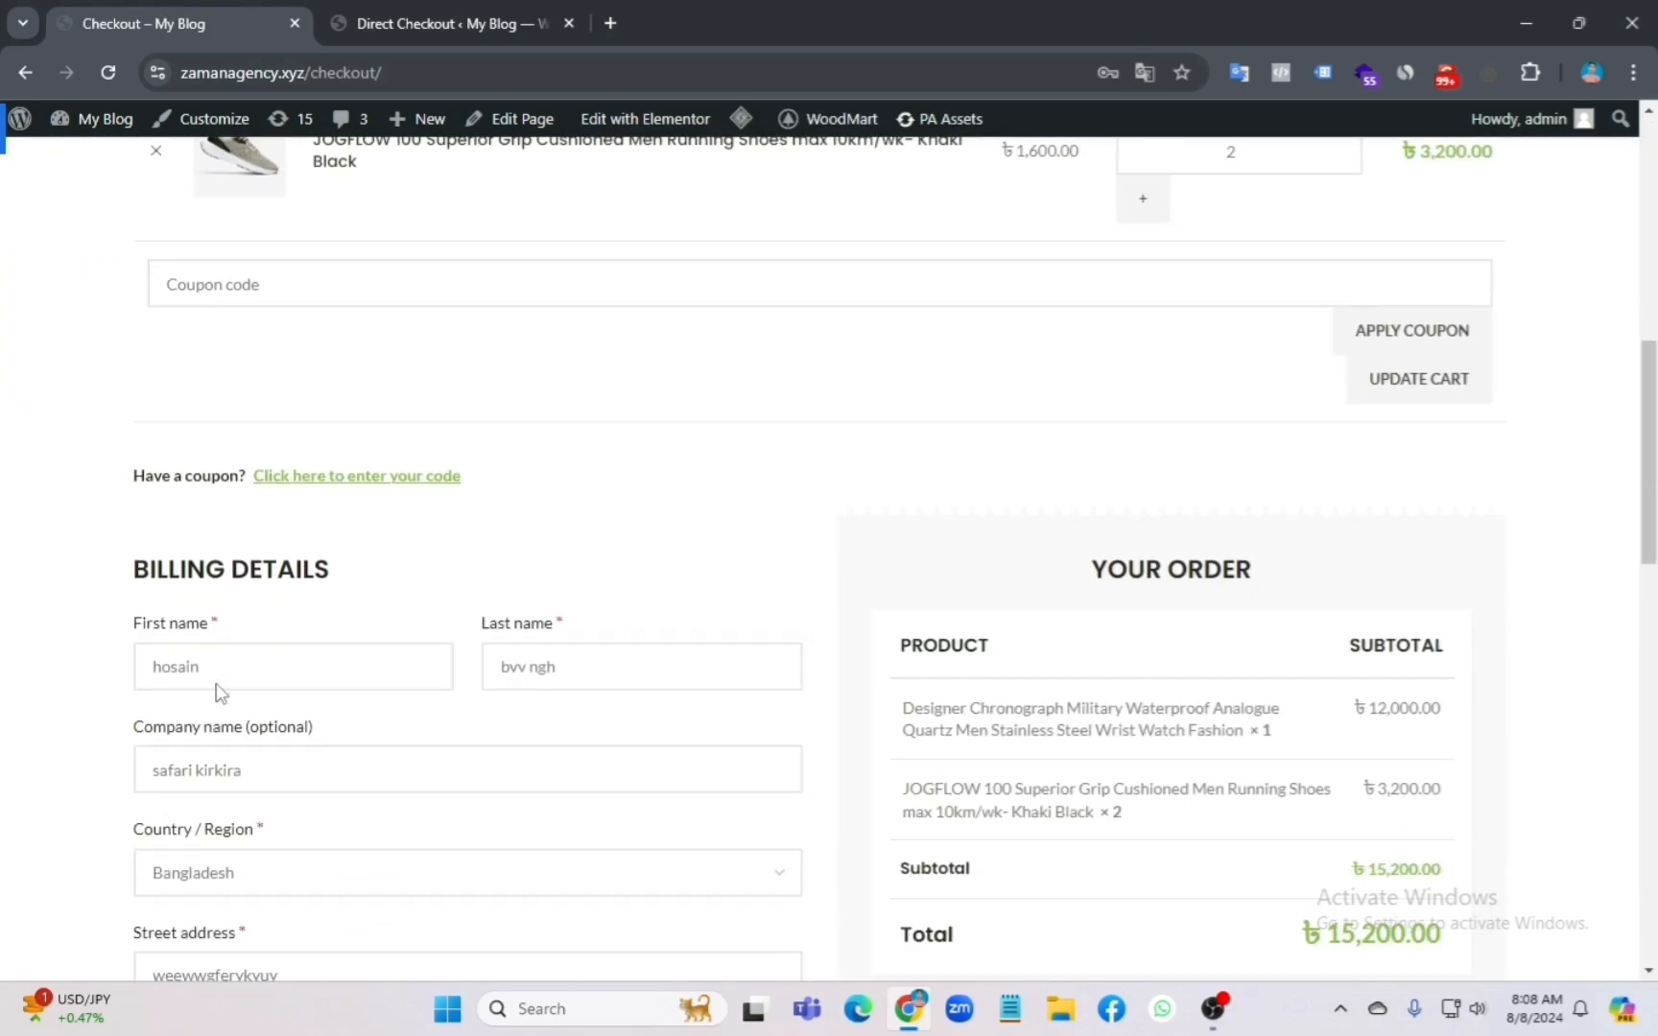
{"action": "left_click", "coordinate": [257, 493]}
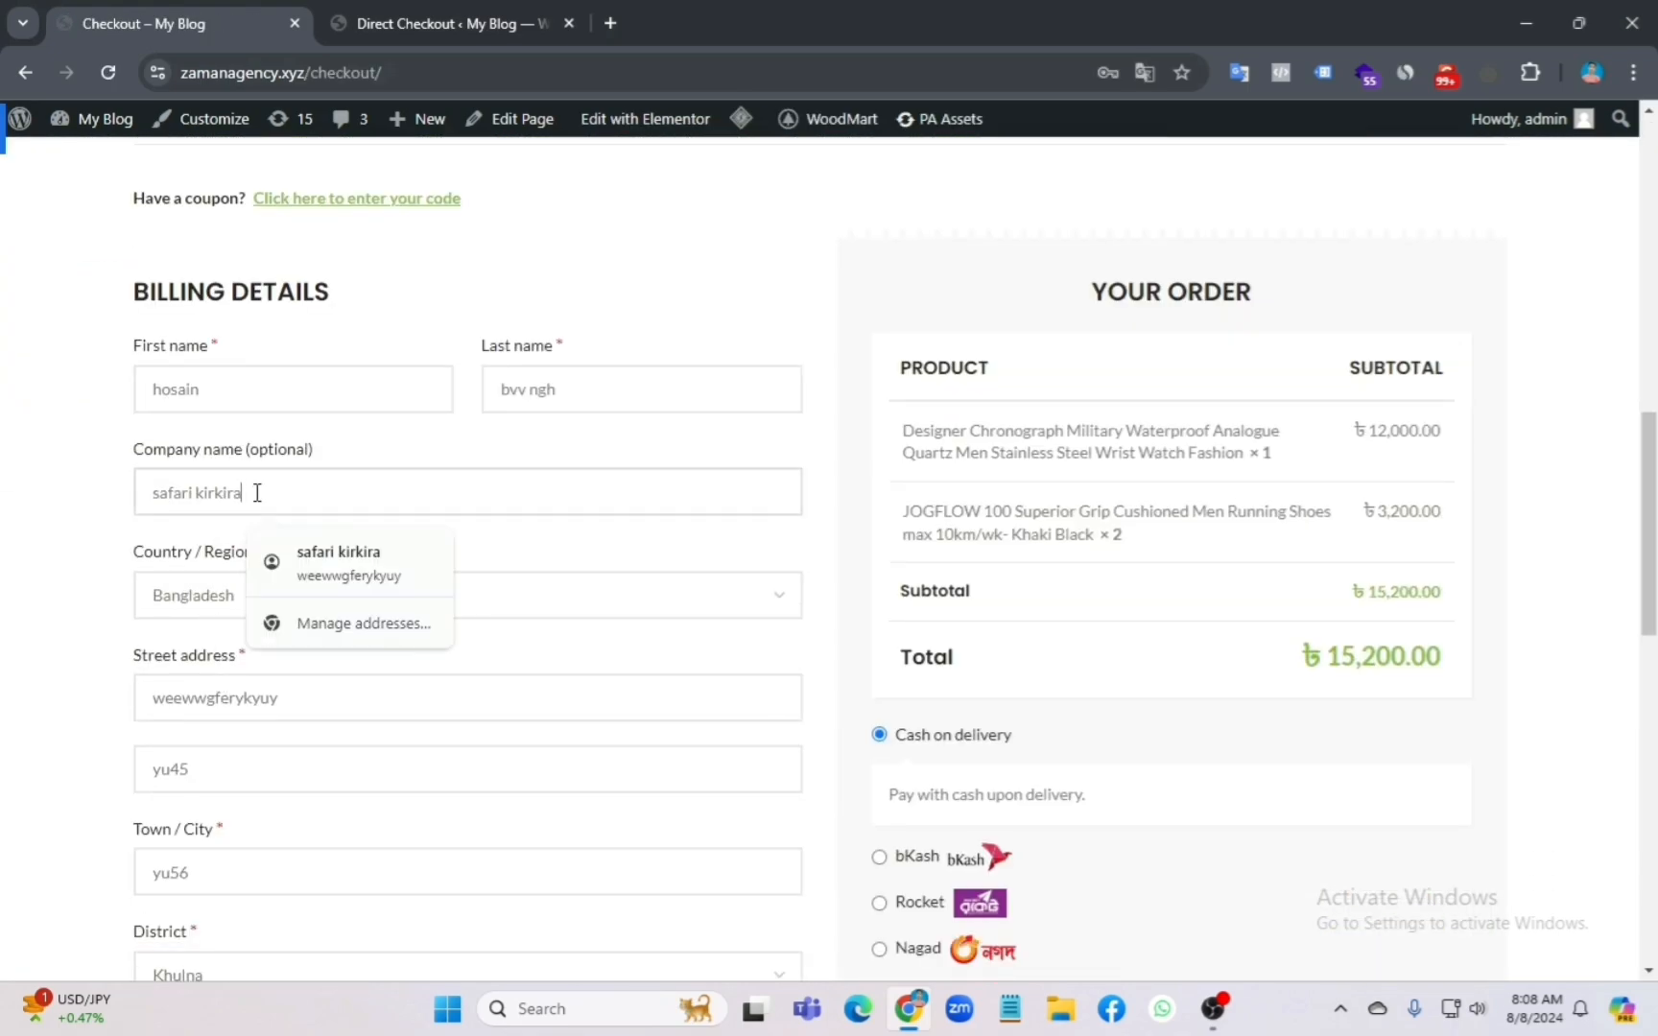
{"action": "scroll", "coordinate": [90, 569], "scroll_direction": "down", "scroll_amount": 3}
{"action": "scroll", "coordinate": [90, 569], "scroll_direction": "up", "scroll_amount": 5}
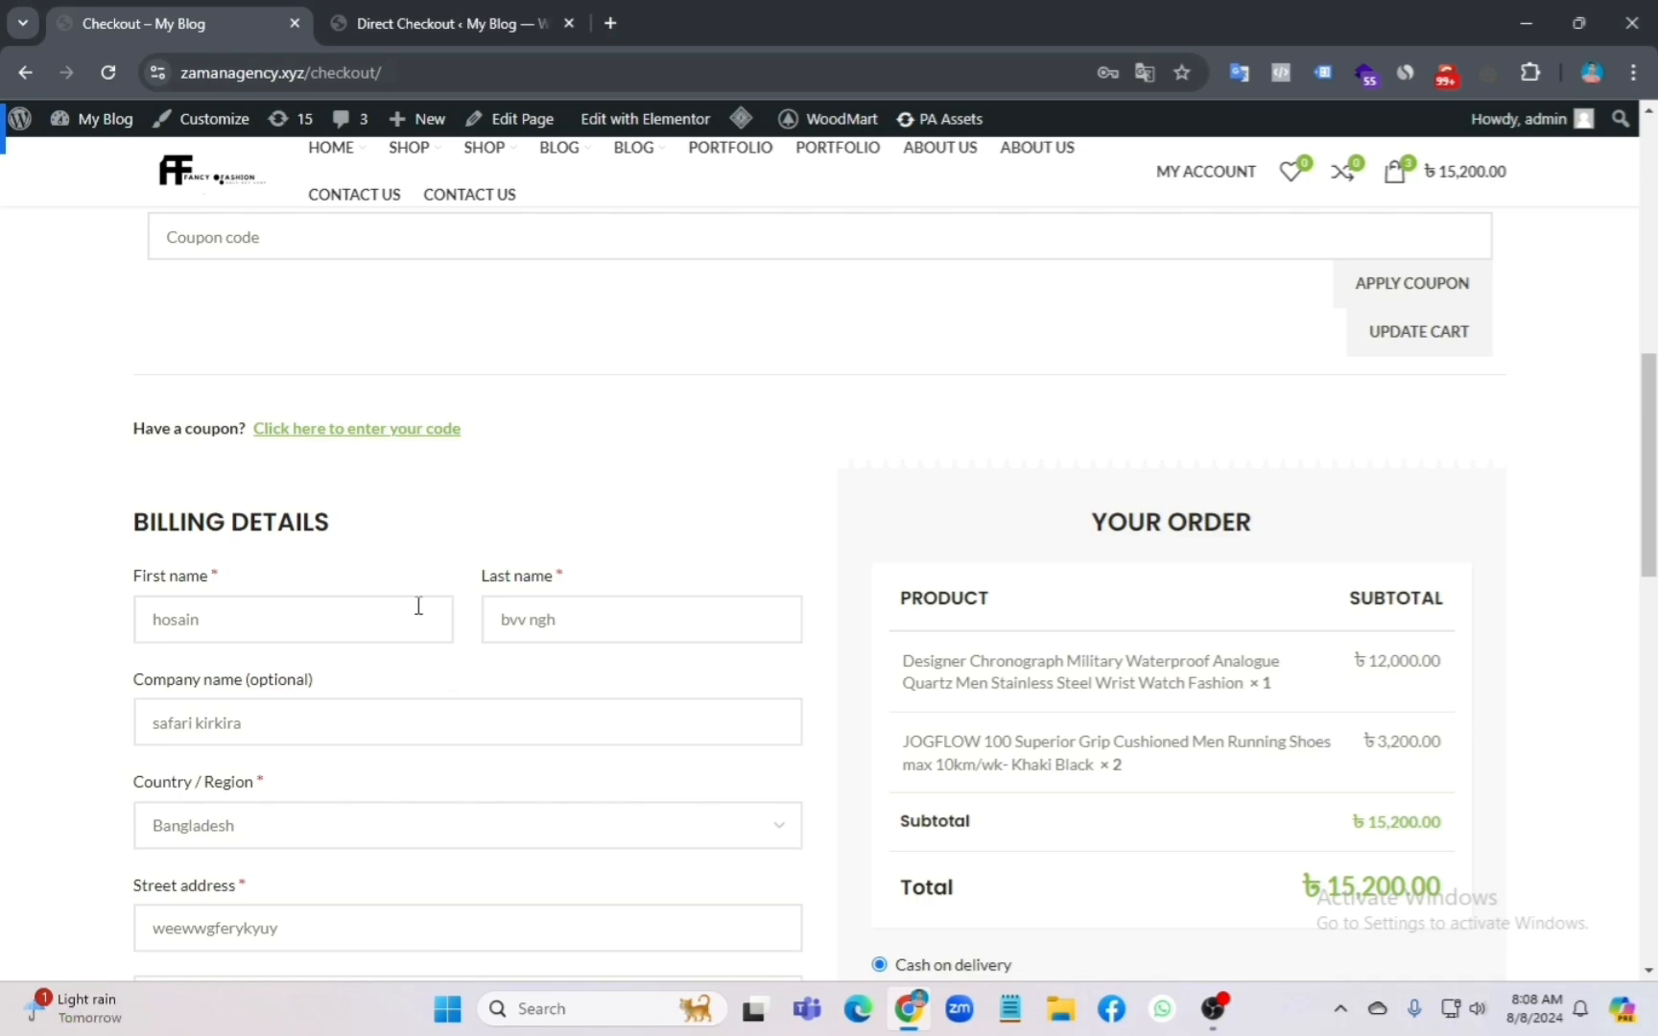
{"action": "left_click", "coordinate": [290, 733]}
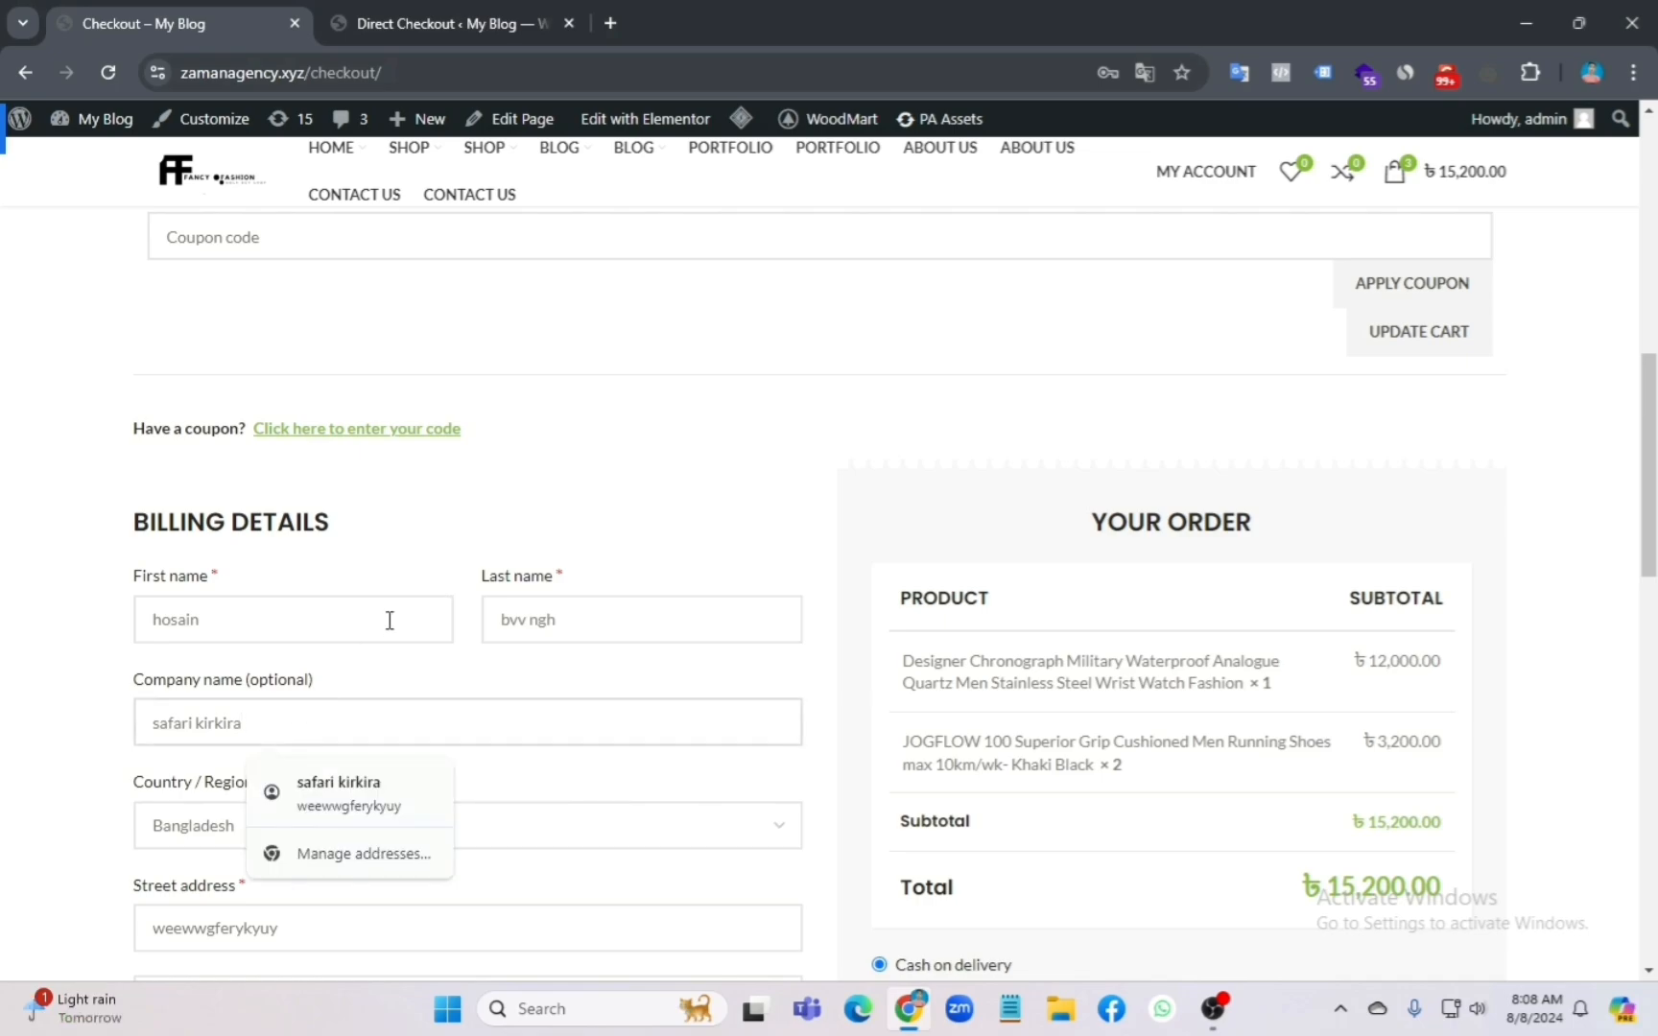
{"action": "left_click", "coordinate": [470, 562]}
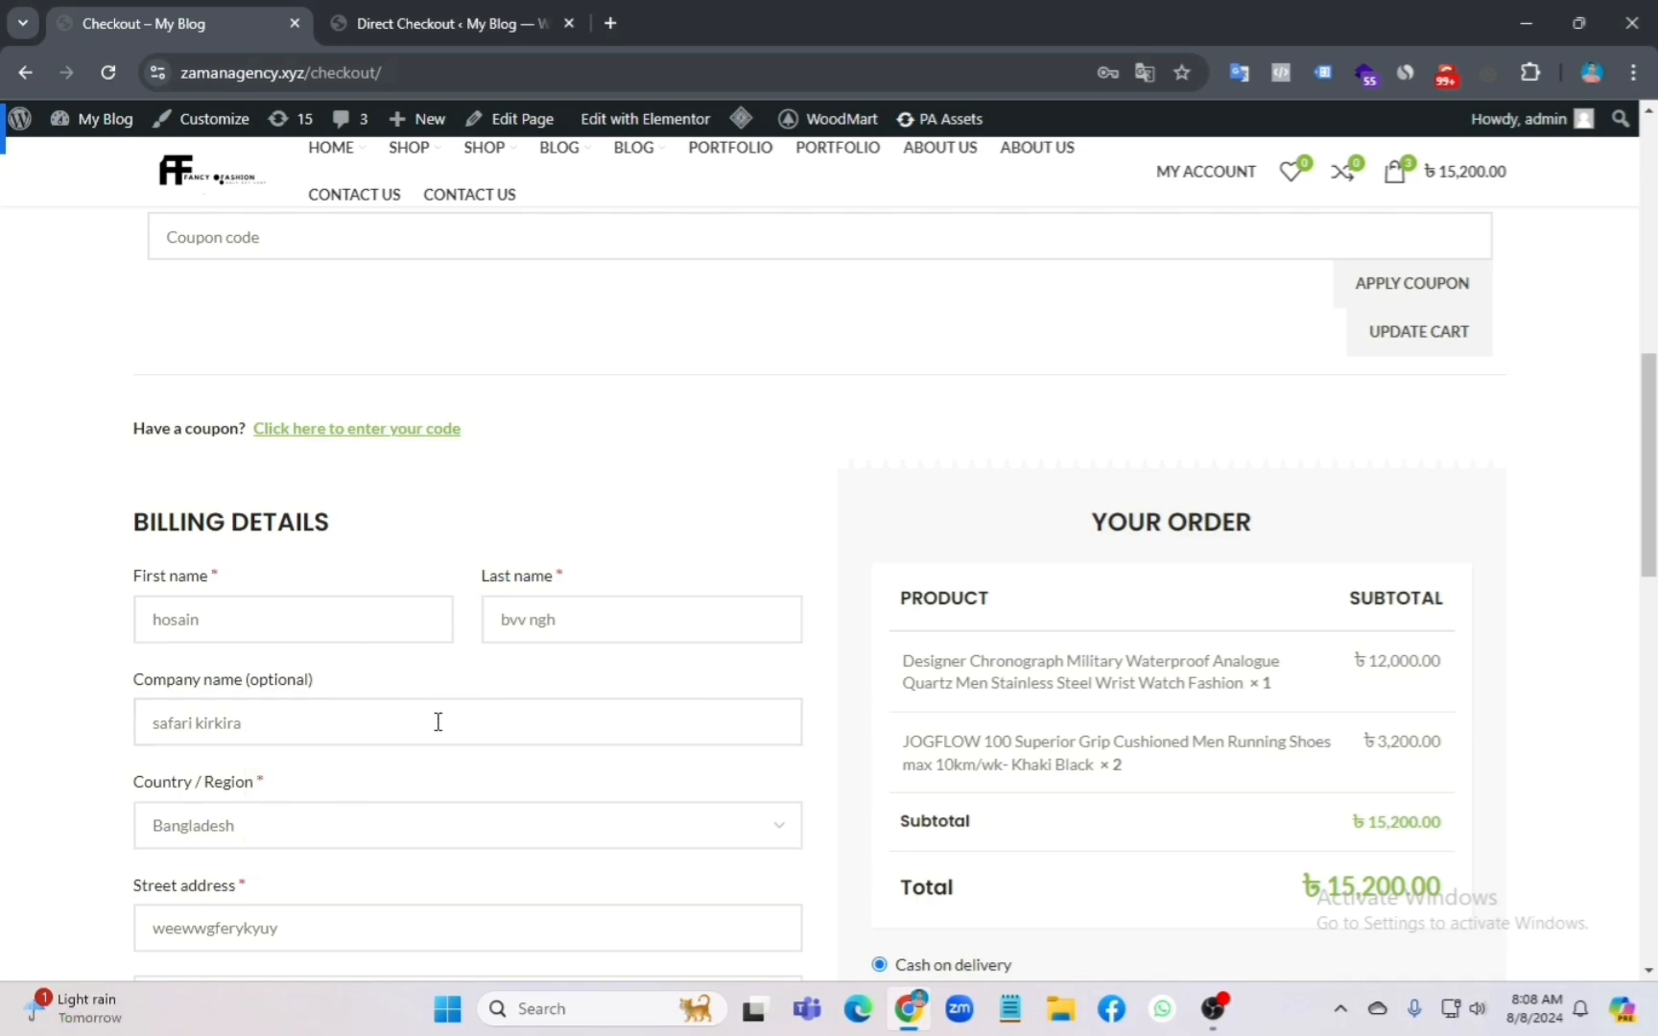
Step: Examine the remaining billing fields on the checkout page, including town, district, postcode, phone and email address
{"action": "scroll", "coordinate": [437, 722], "scroll_direction": "down", "scroll_amount": 3}
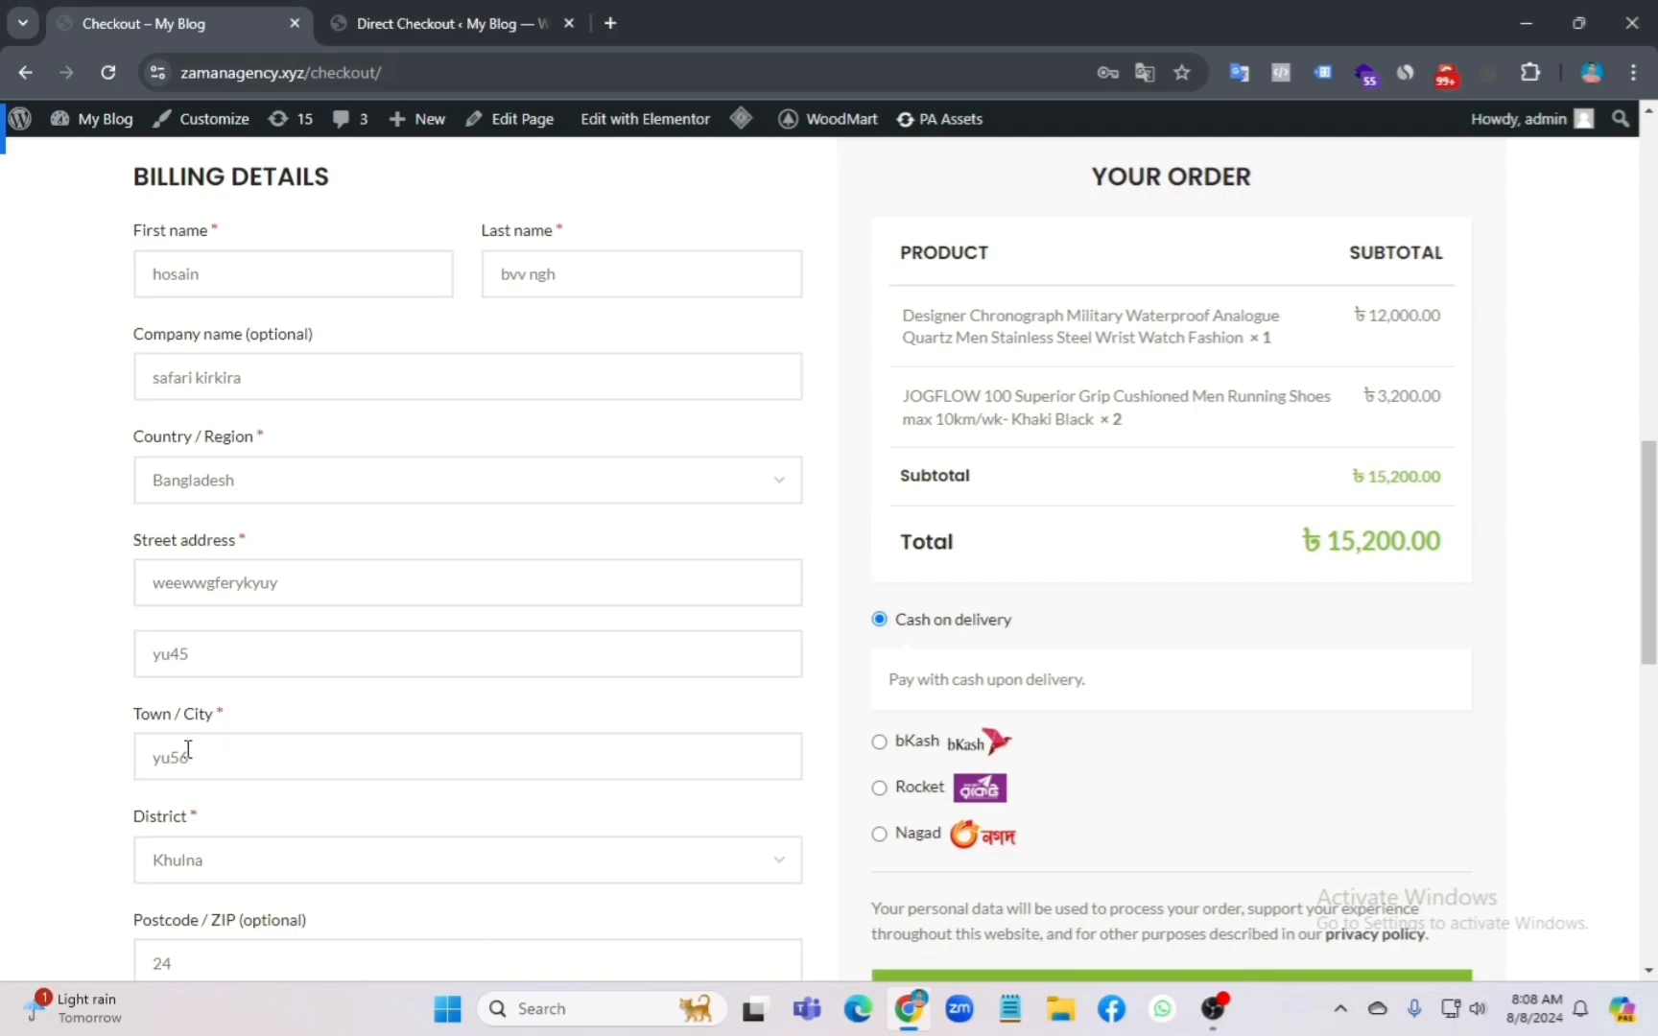
{"action": "left_click", "coordinate": [193, 757]}
{"action": "left_click", "coordinate": [176, 860]}
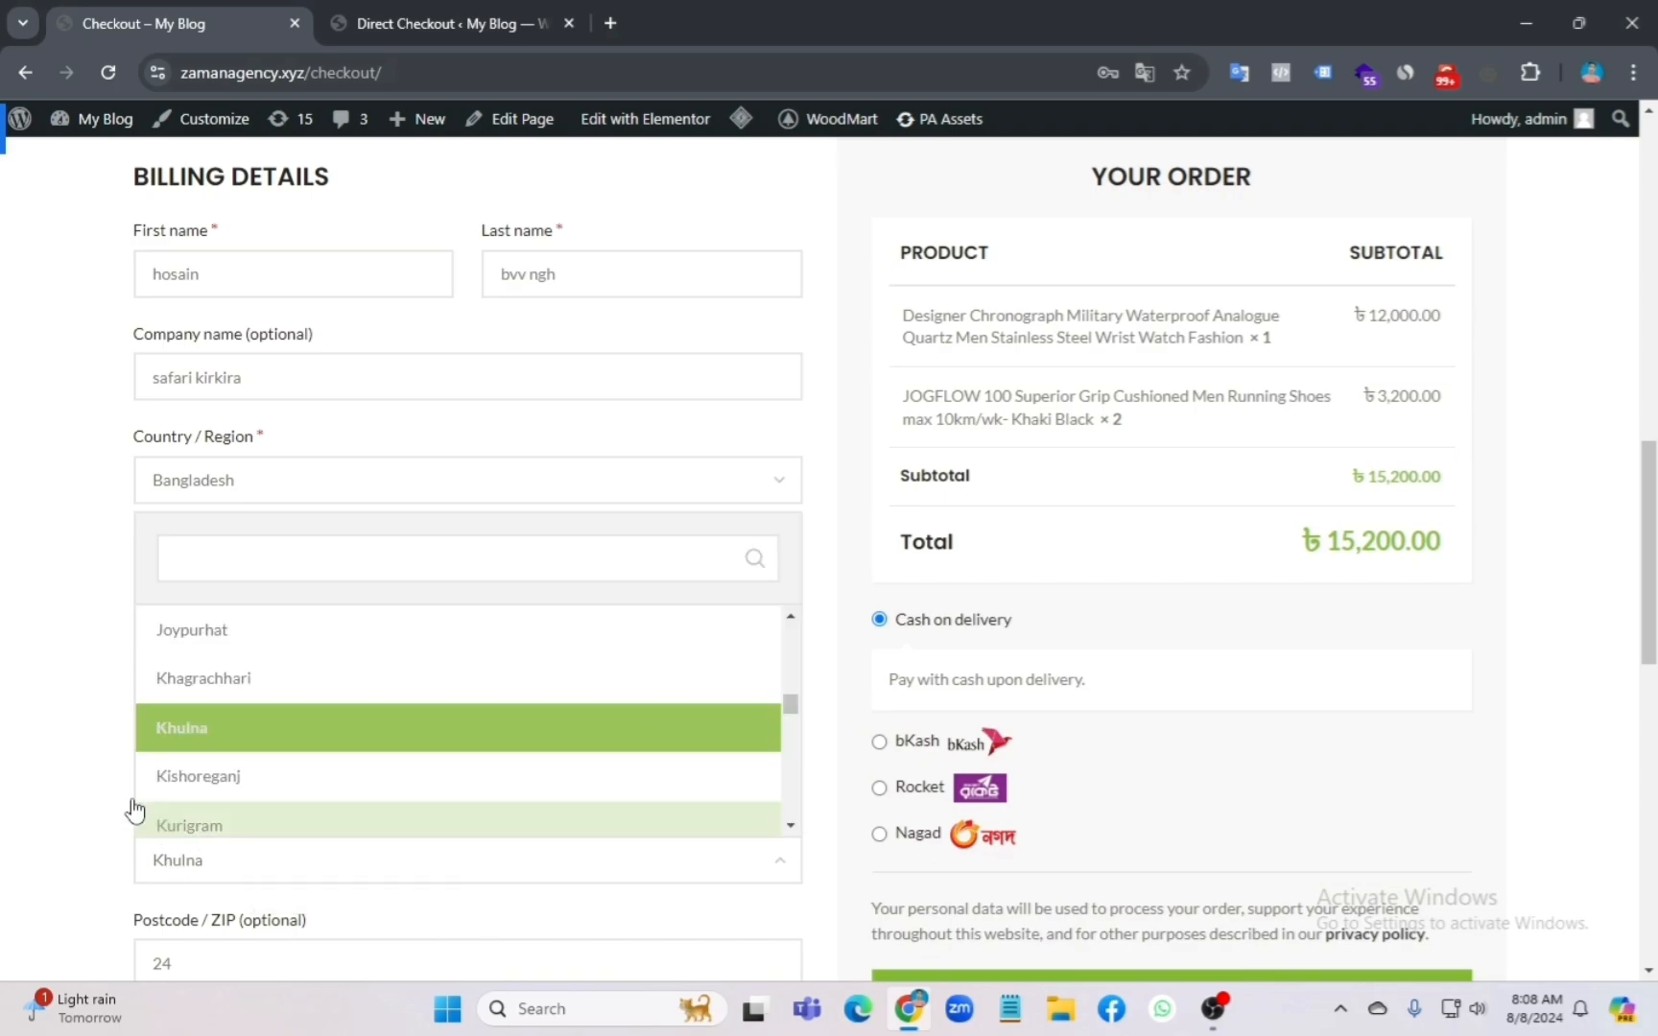
{"action": "left_click", "coordinate": [89, 752]}
{"action": "scroll", "coordinate": [96, 753], "scroll_direction": "down", "scroll_amount": 3}
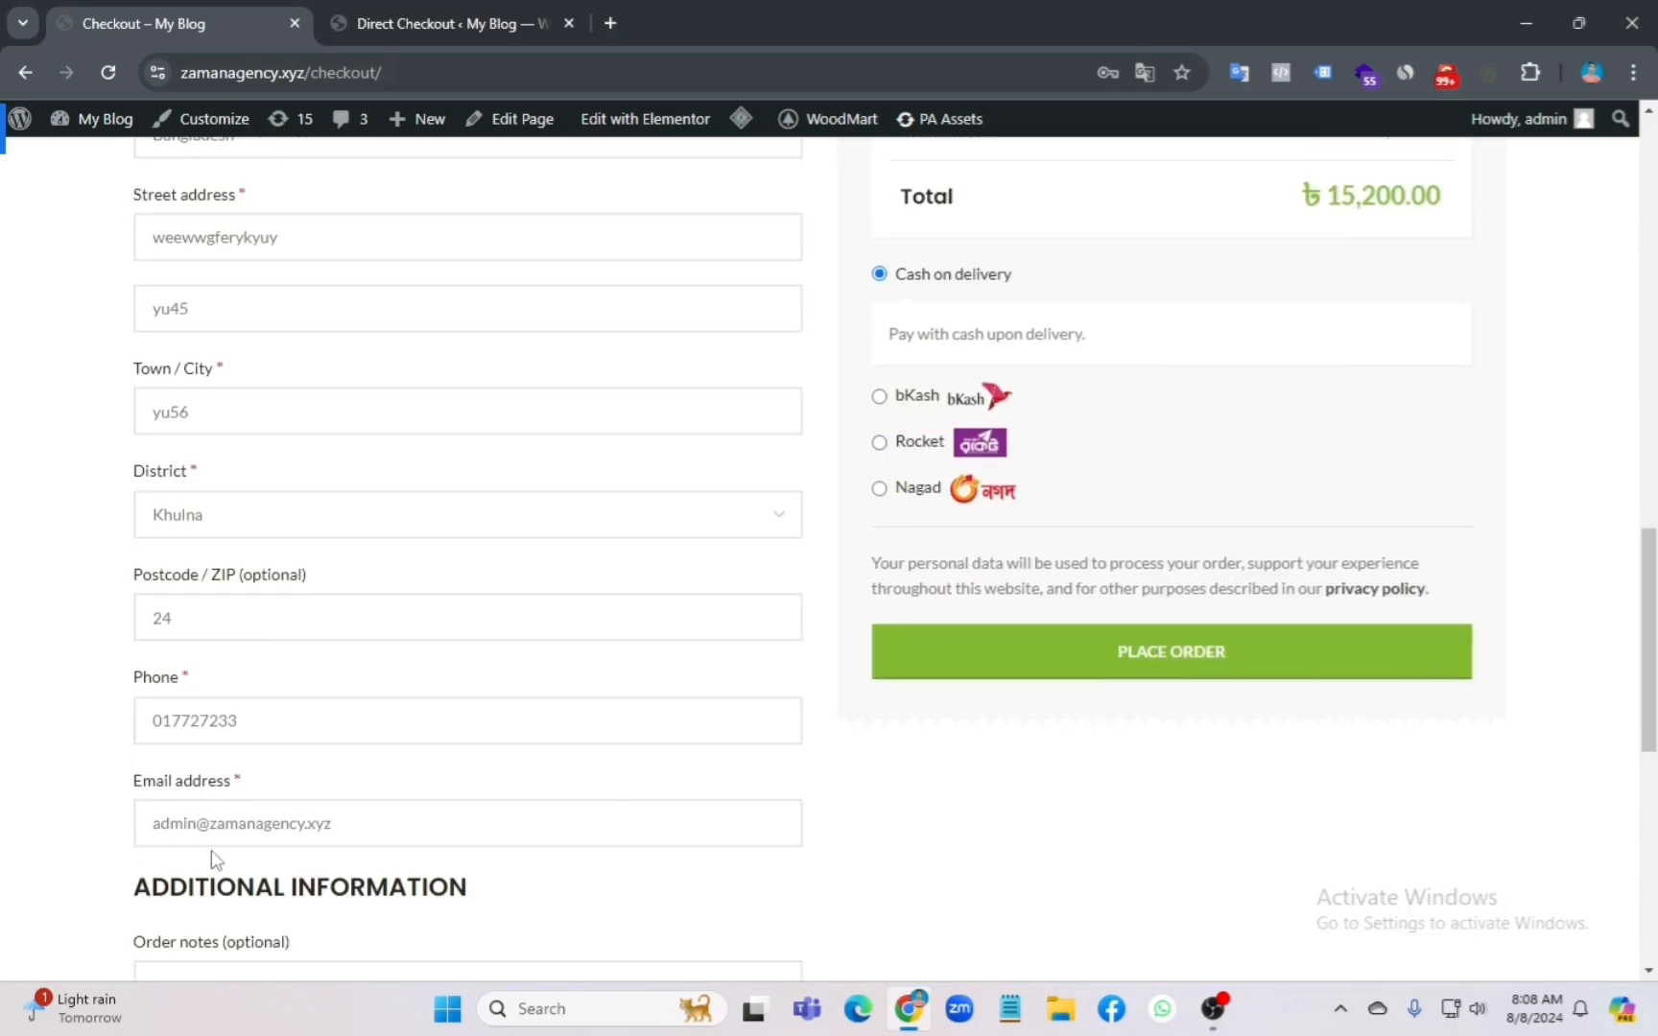
{"action": "left_click", "coordinate": [219, 829]}
{"action": "left_click", "coordinate": [76, 753]}
{"action": "scroll", "coordinate": [457, 652], "scroll_direction": "up", "scroll_amount": 10}
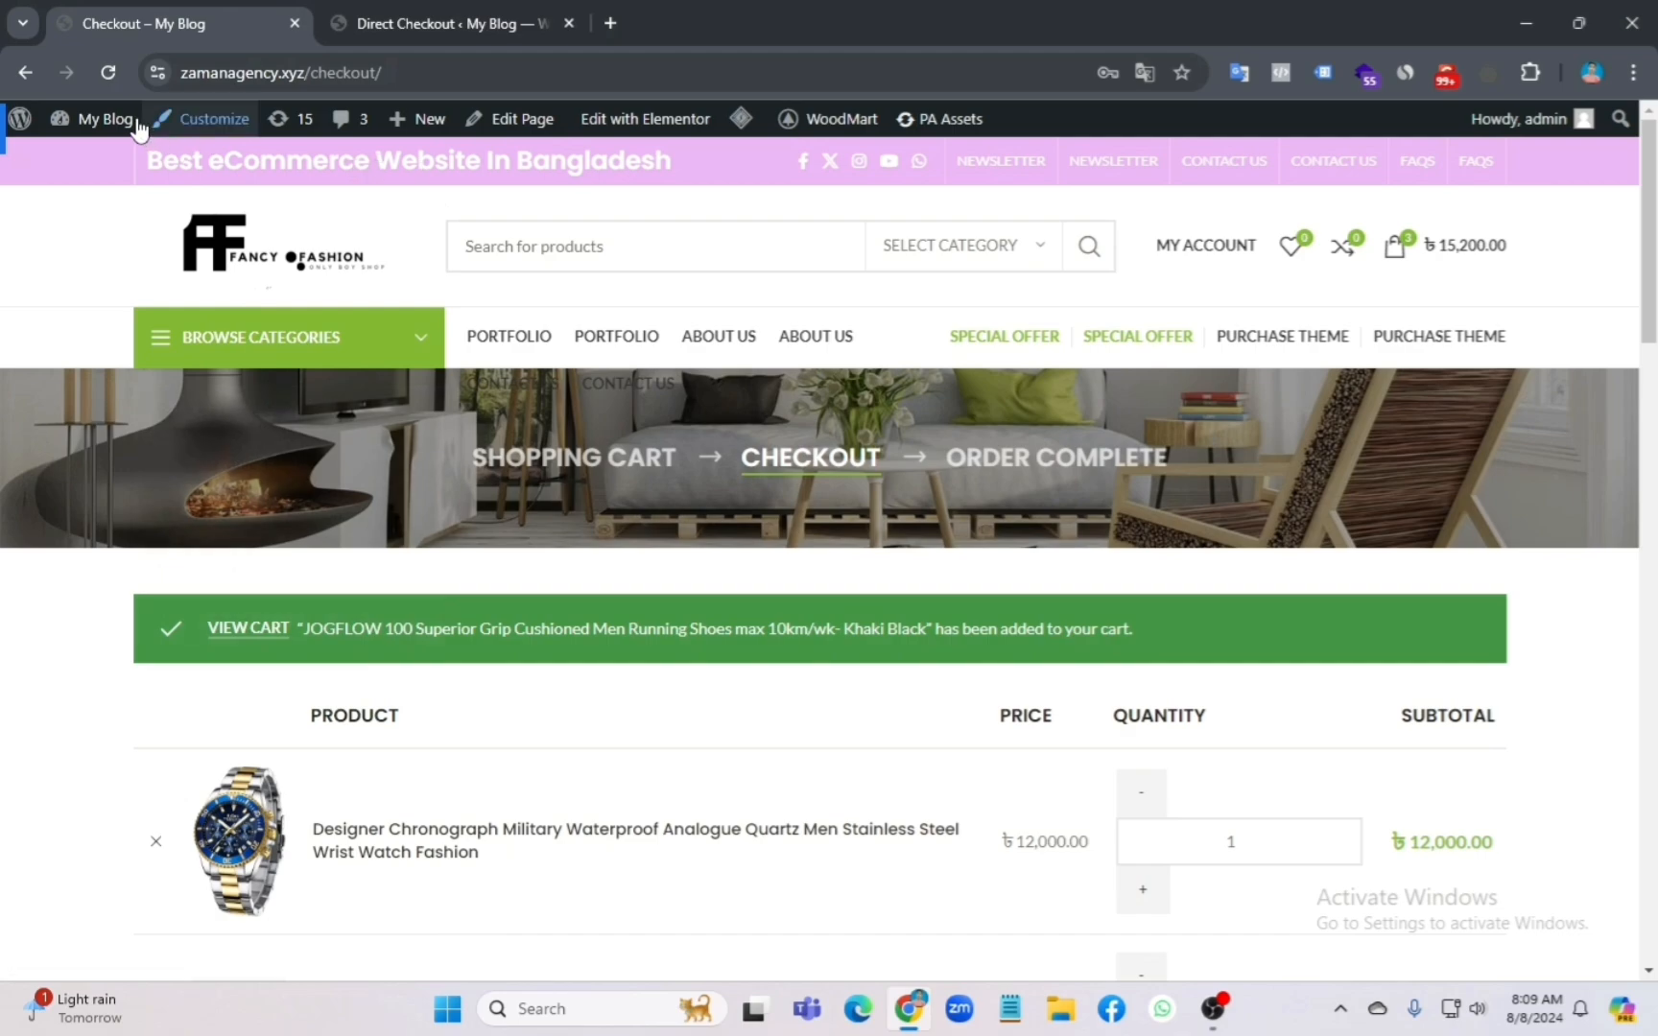
Step: Review the quantity, force login and checkout field options in the Direct Checkout plugin's Checkout settings
{"action": "left_click", "coordinate": [390, 25]}
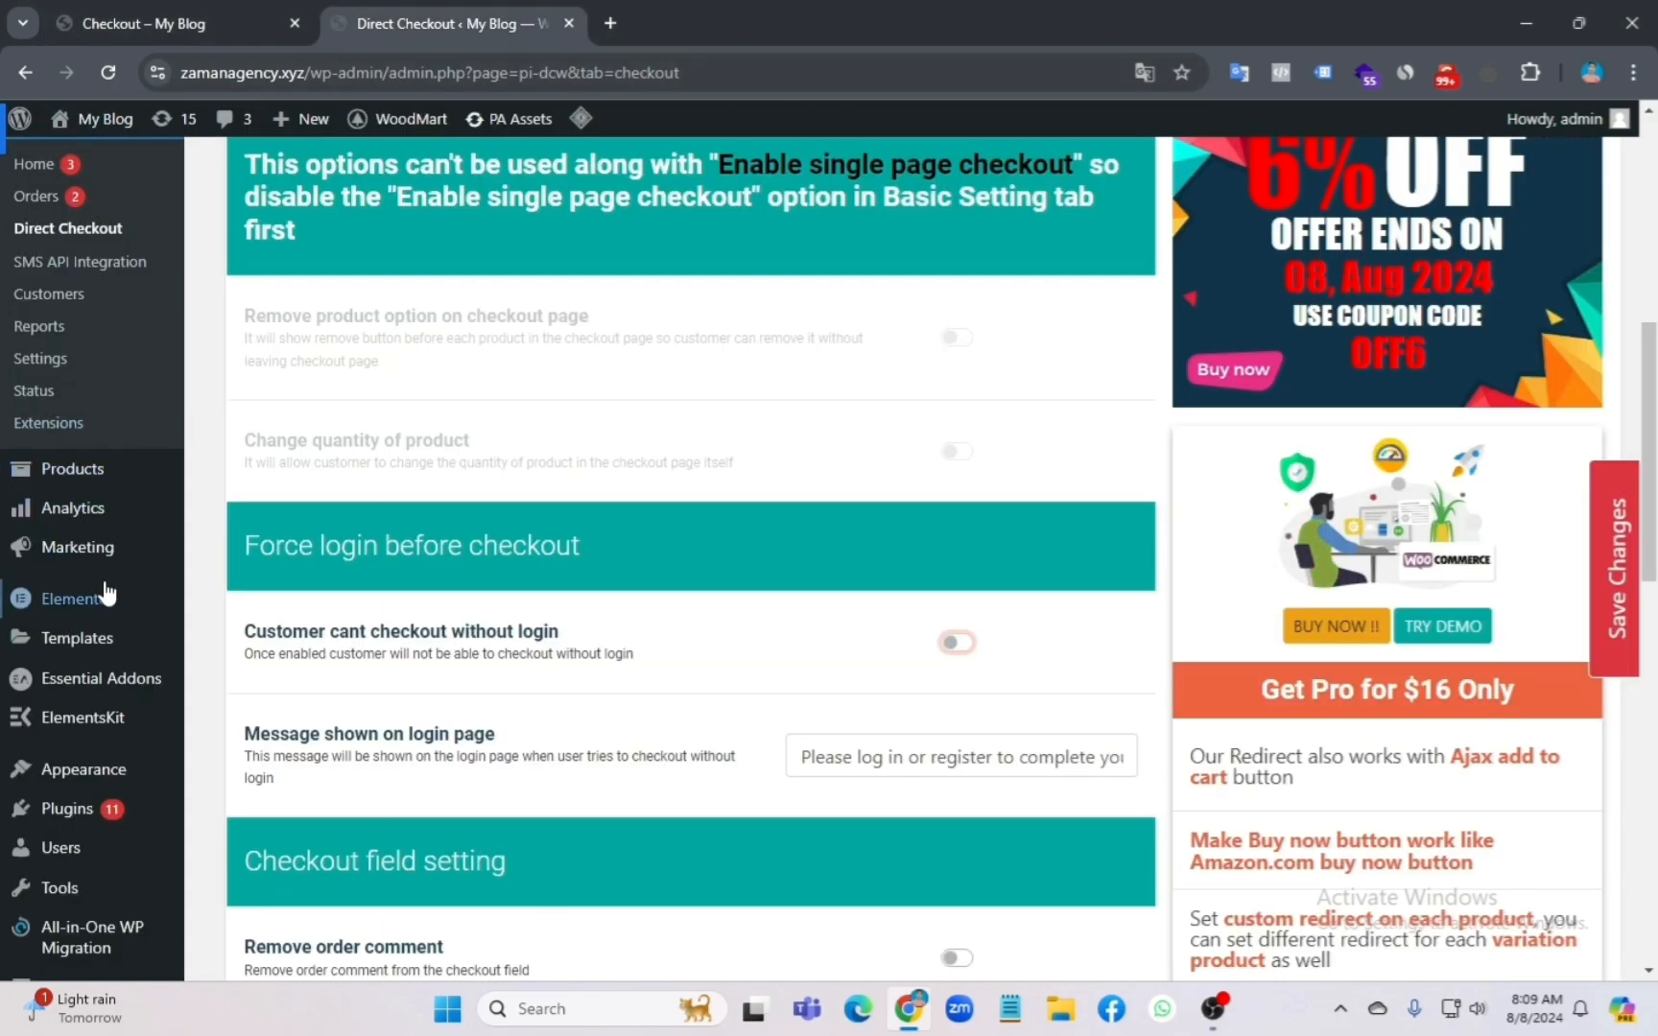
{"action": "scroll", "coordinate": [106, 587], "scroll_direction": "down", "scroll_amount": 2}
{"action": "scroll", "coordinate": [110, 672], "scroll_direction": "down", "scroll_amount": 3}
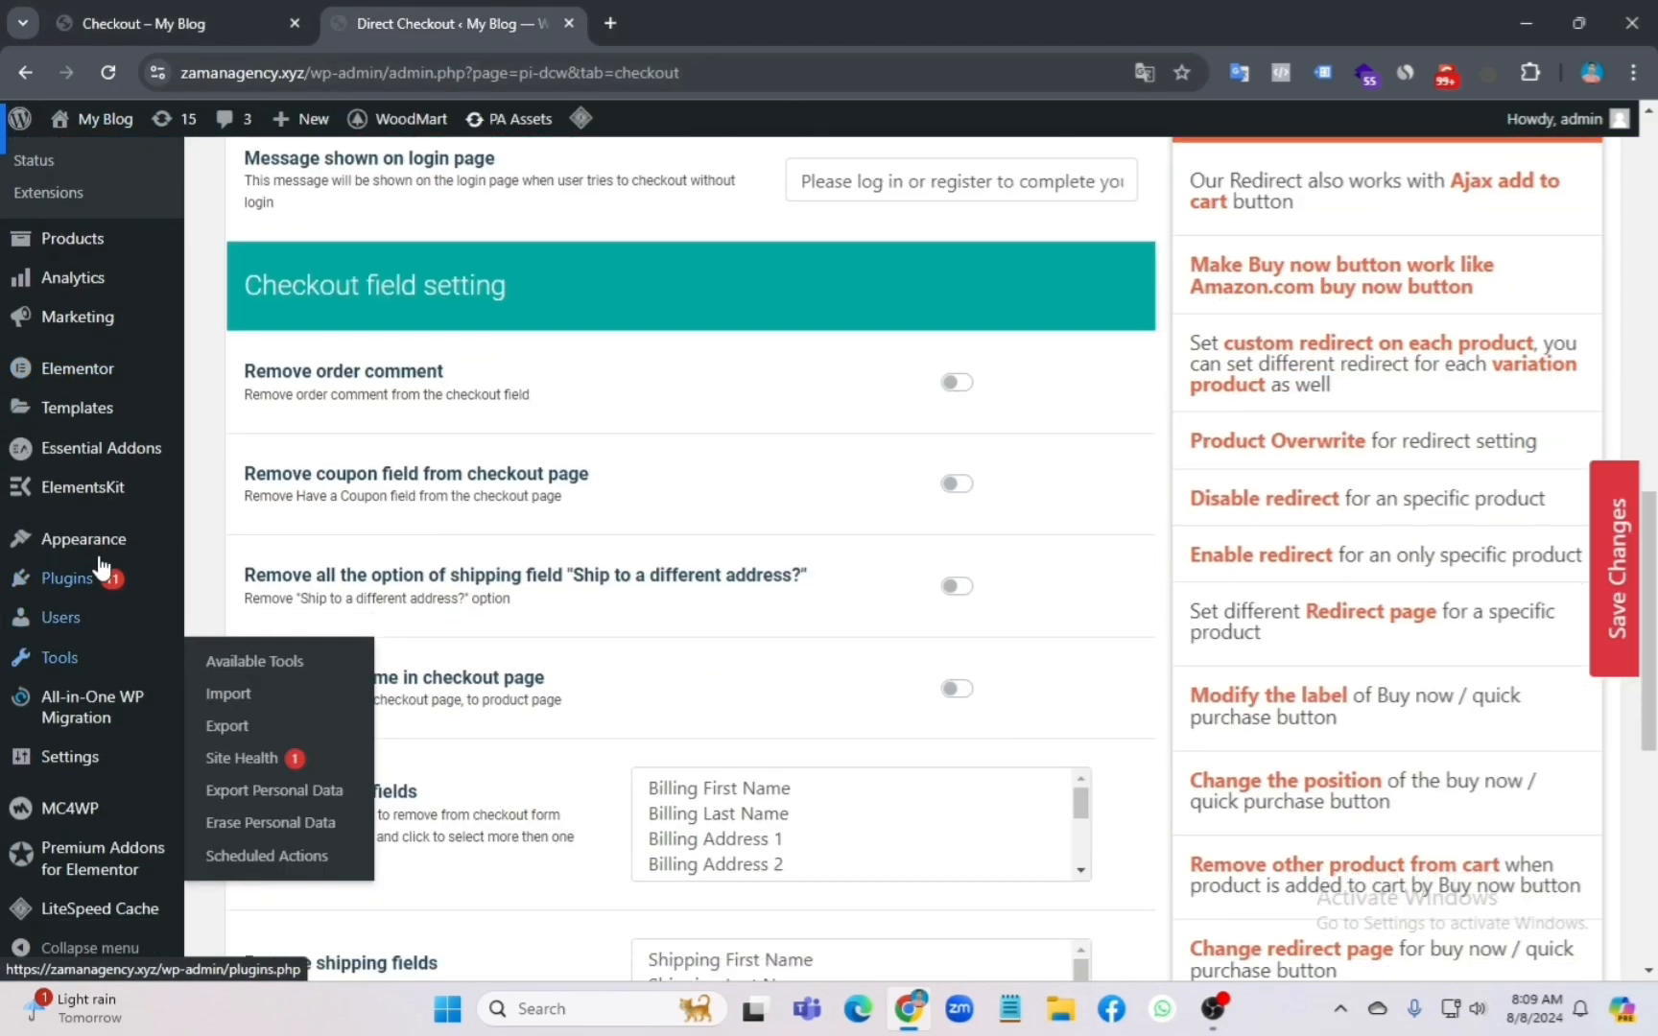
{"action": "scroll", "coordinate": [99, 552], "scroll_direction": "up", "scroll_amount": 5}
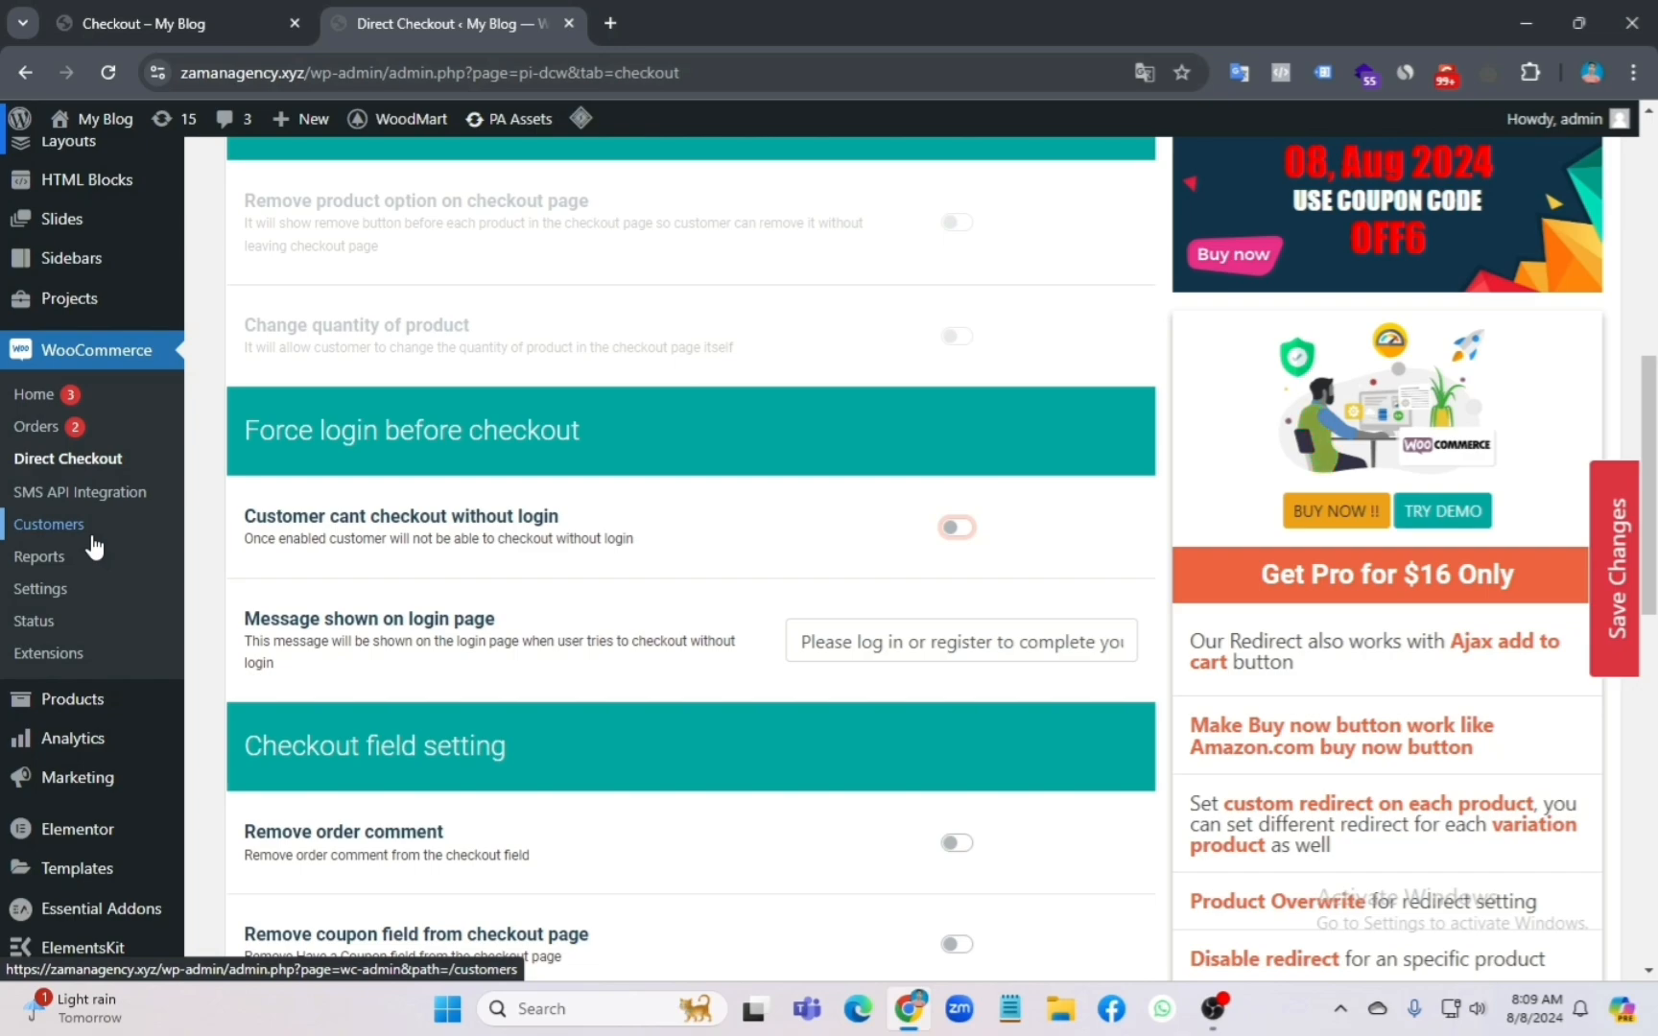
{"action": "scroll", "coordinate": [94, 548], "scroll_direction": "up", "scroll_amount": 3}
{"action": "left_click", "coordinate": [149, 19]}
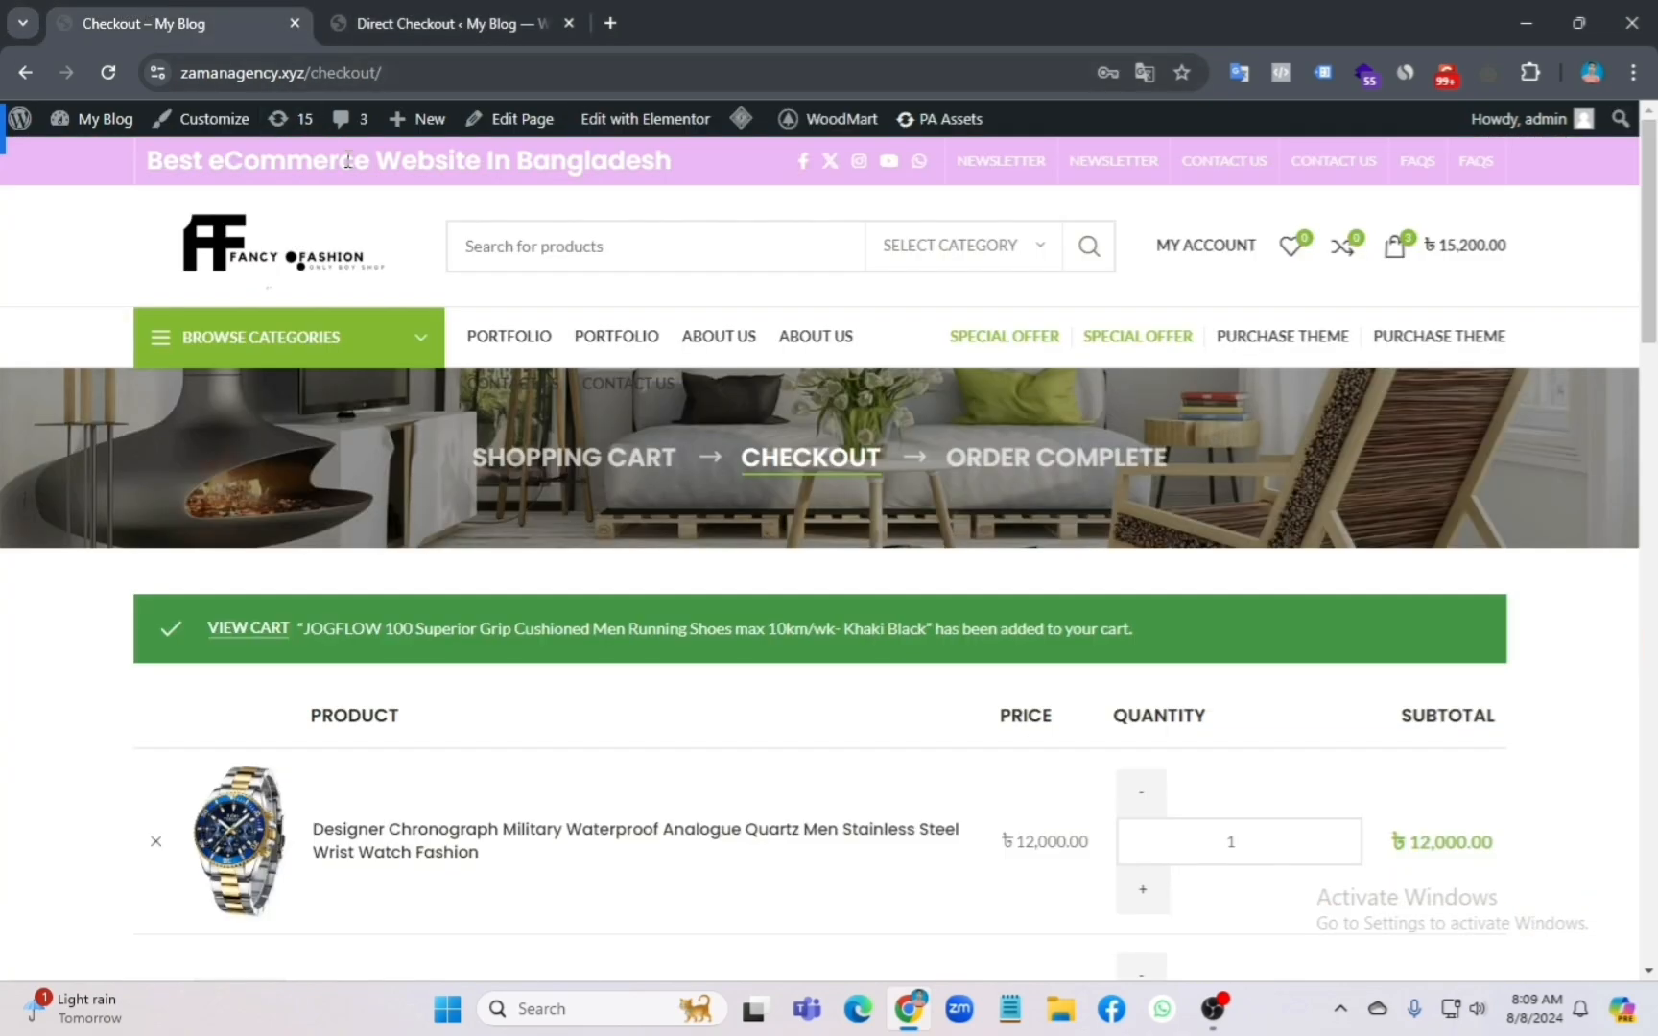
{"action": "left_click", "coordinate": [410, 36]}
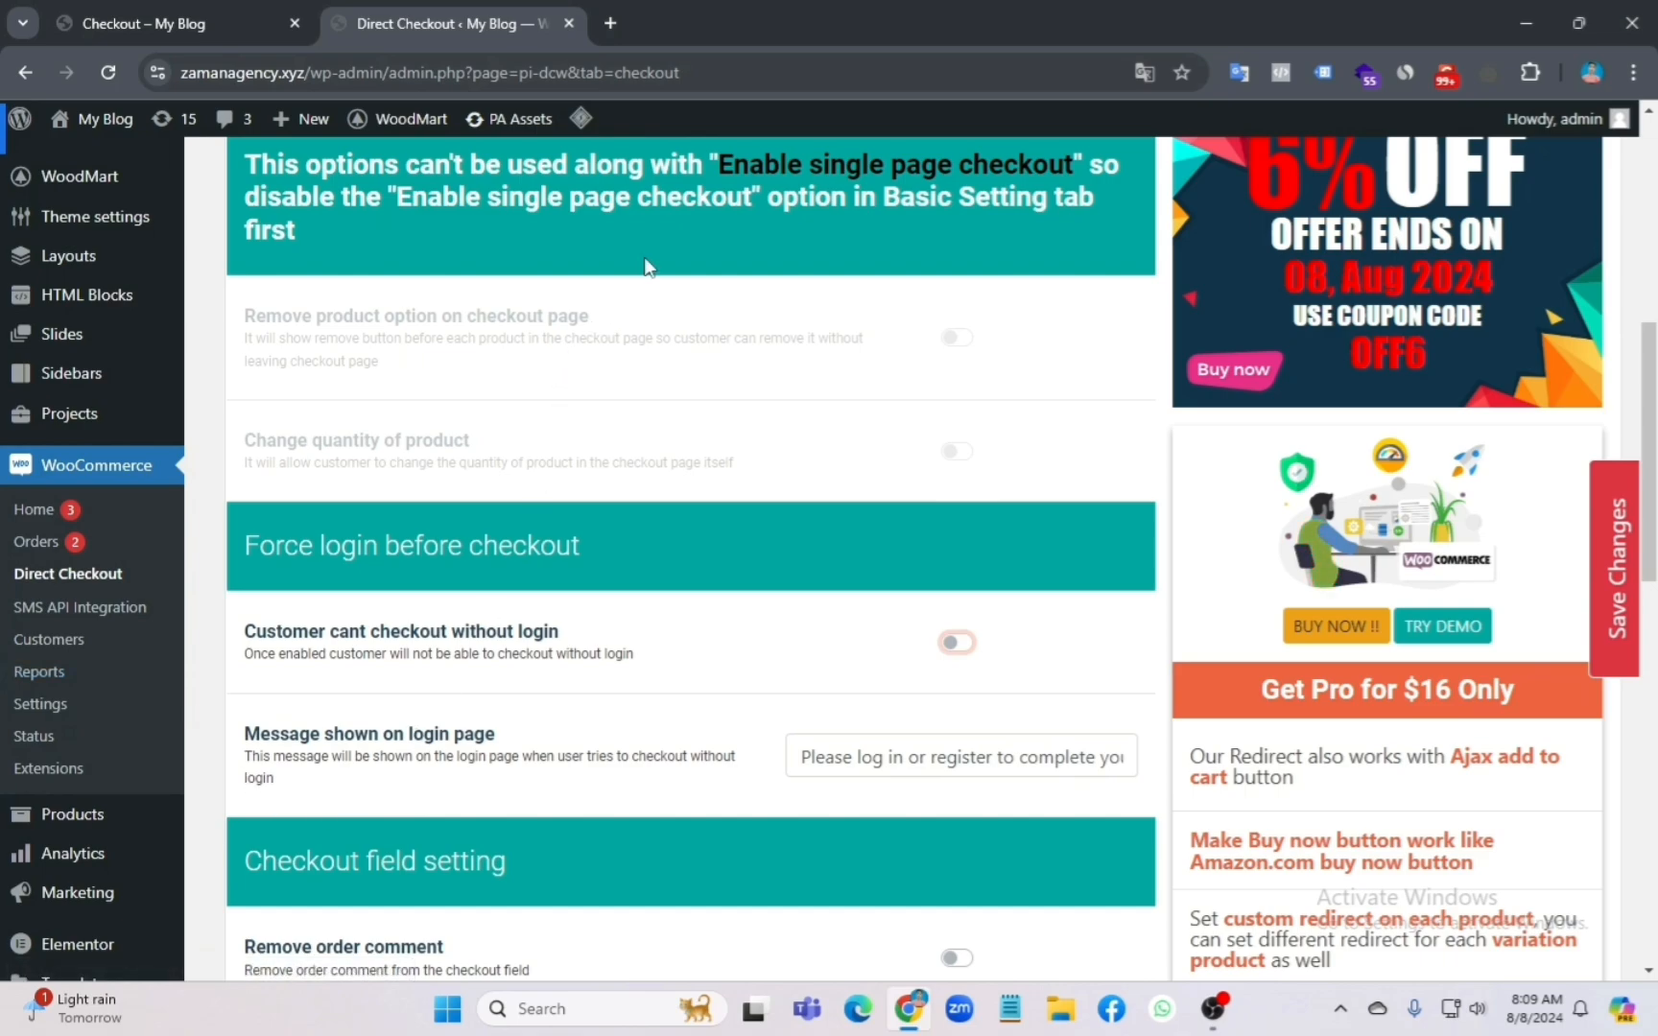
{"action": "left_click_drag", "start_coordinate": [559, 280], "coordinate": [834, 739]}
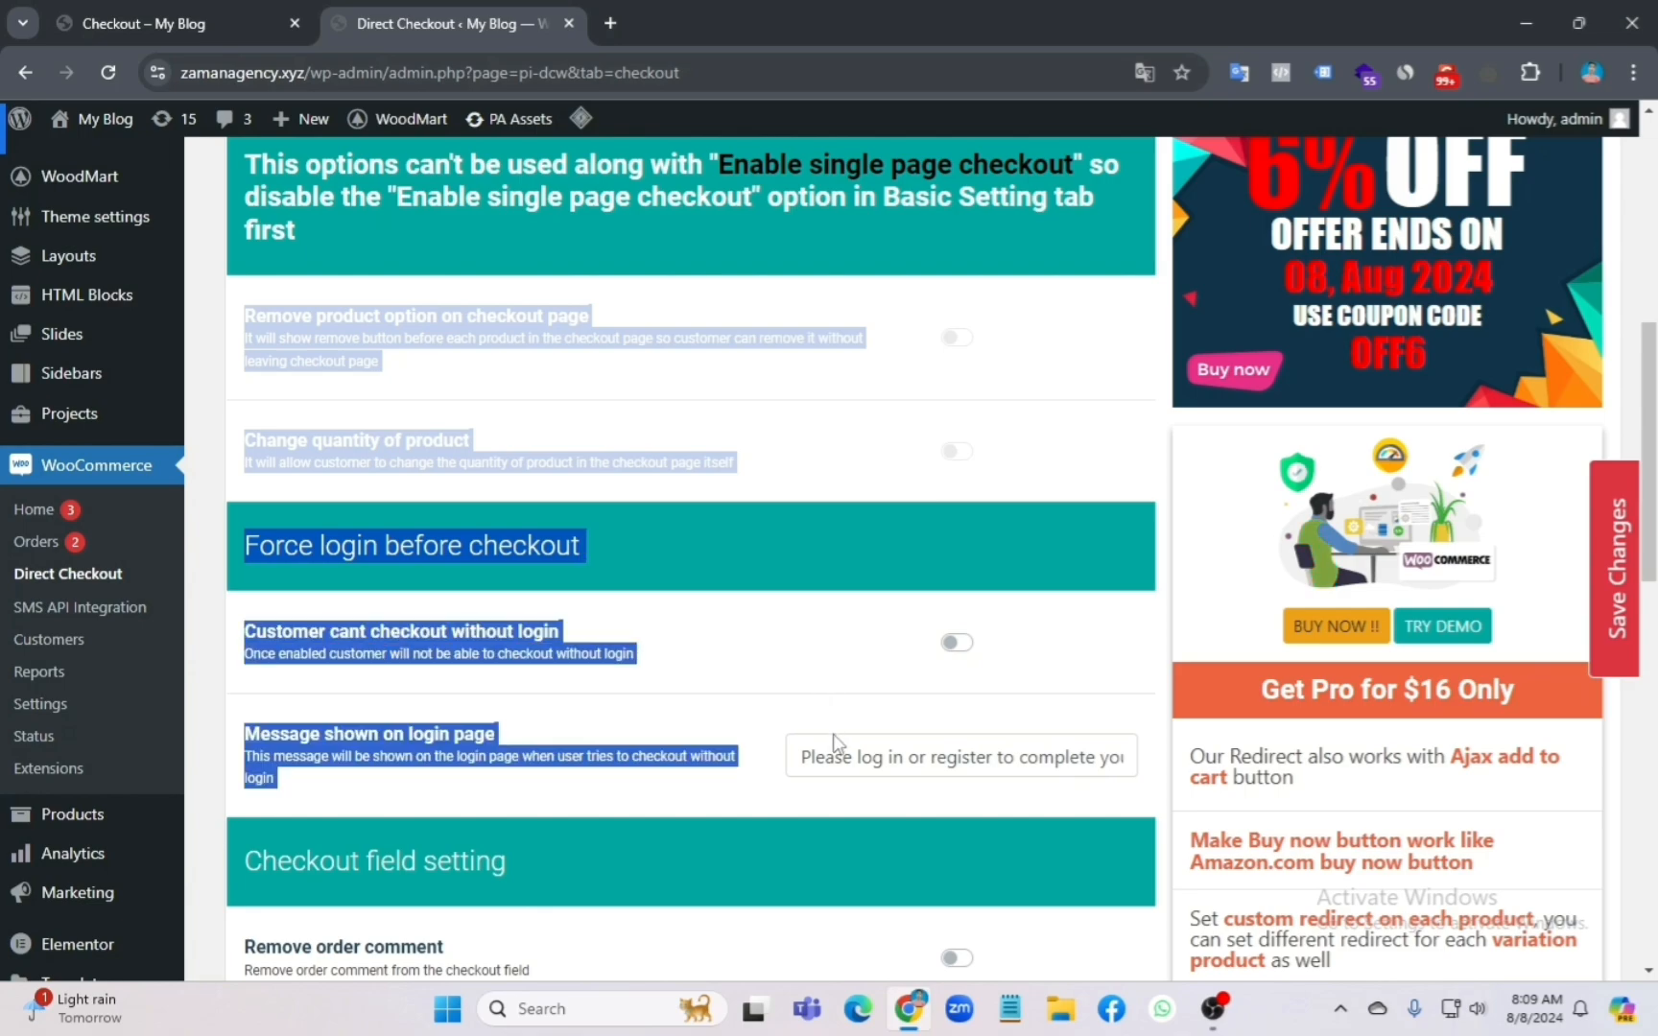
{"action": "left_click", "coordinate": [689, 465]}
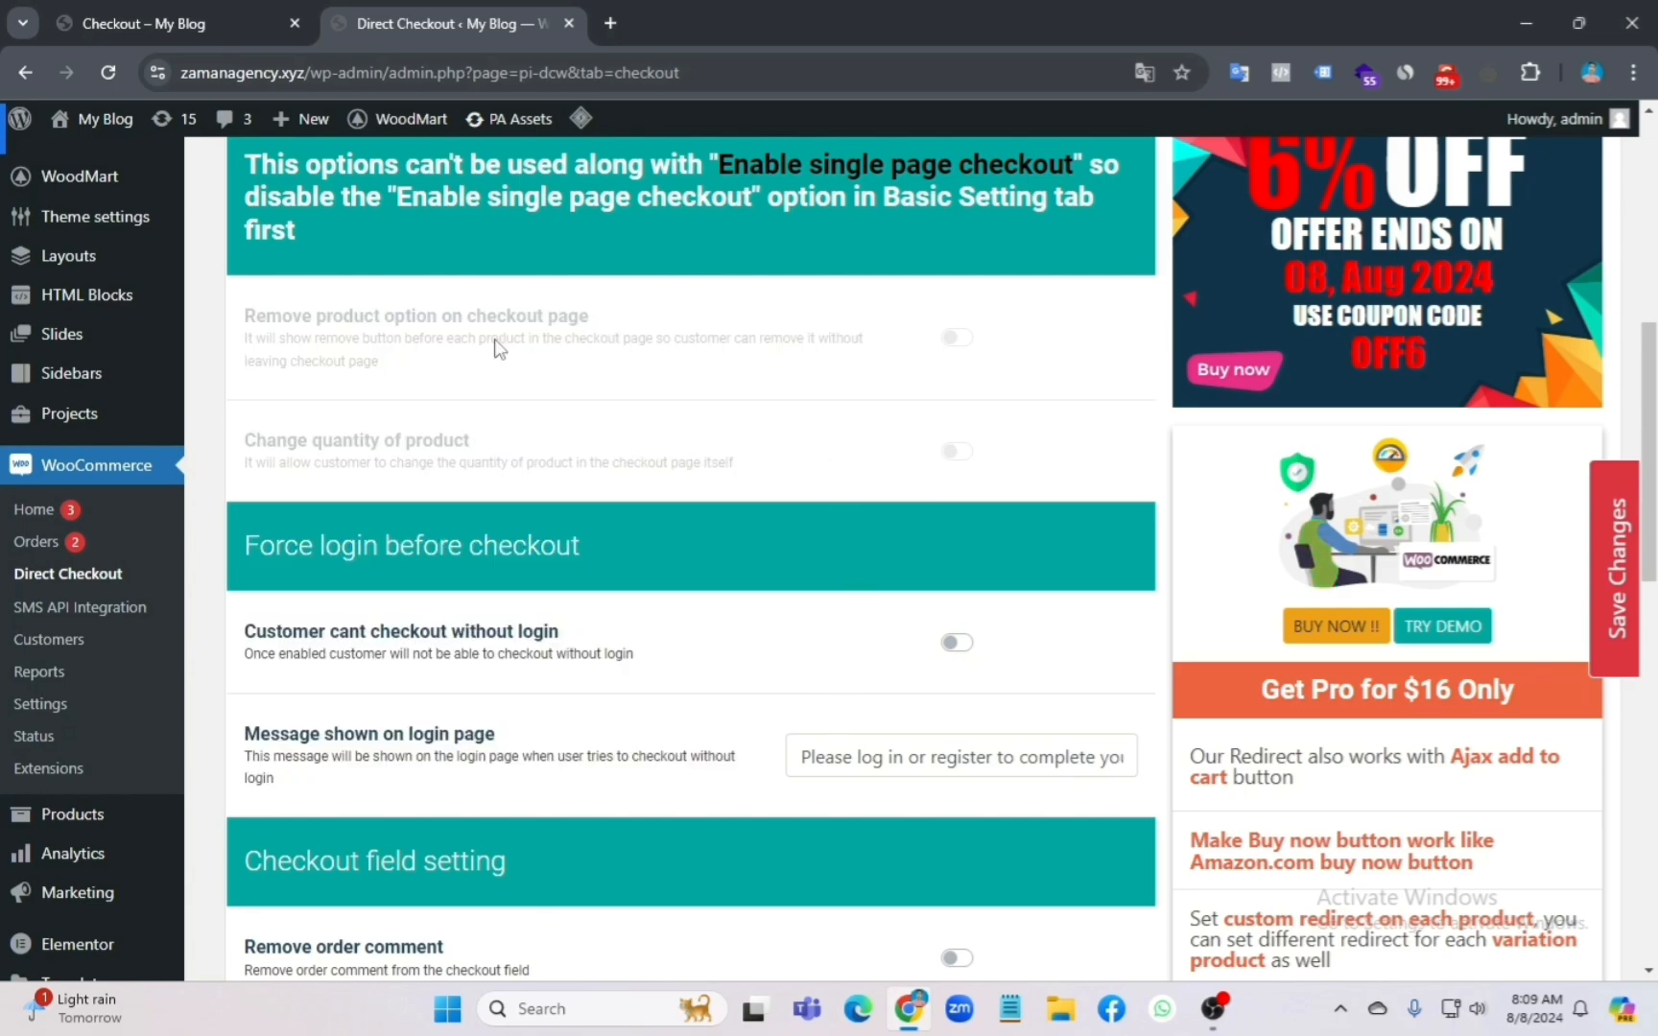
{"action": "left_click_drag", "start_coordinate": [477, 379], "coordinate": [662, 726]}
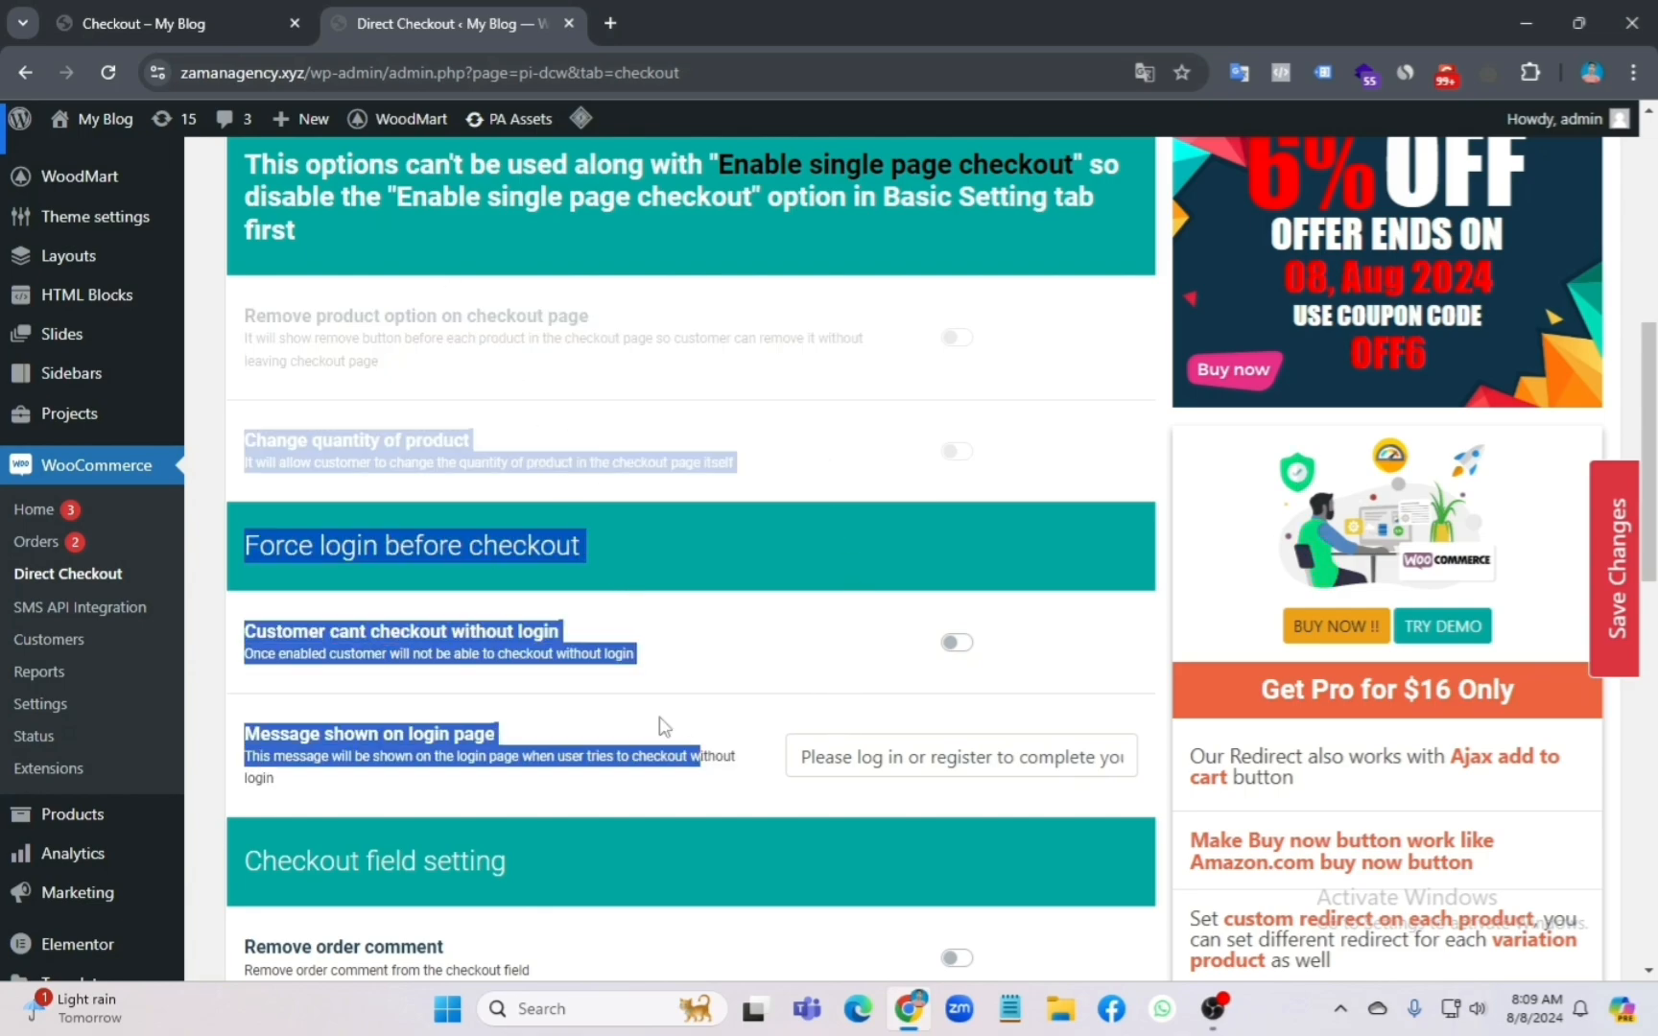
{"action": "right_click", "coordinate": [501, 631]}
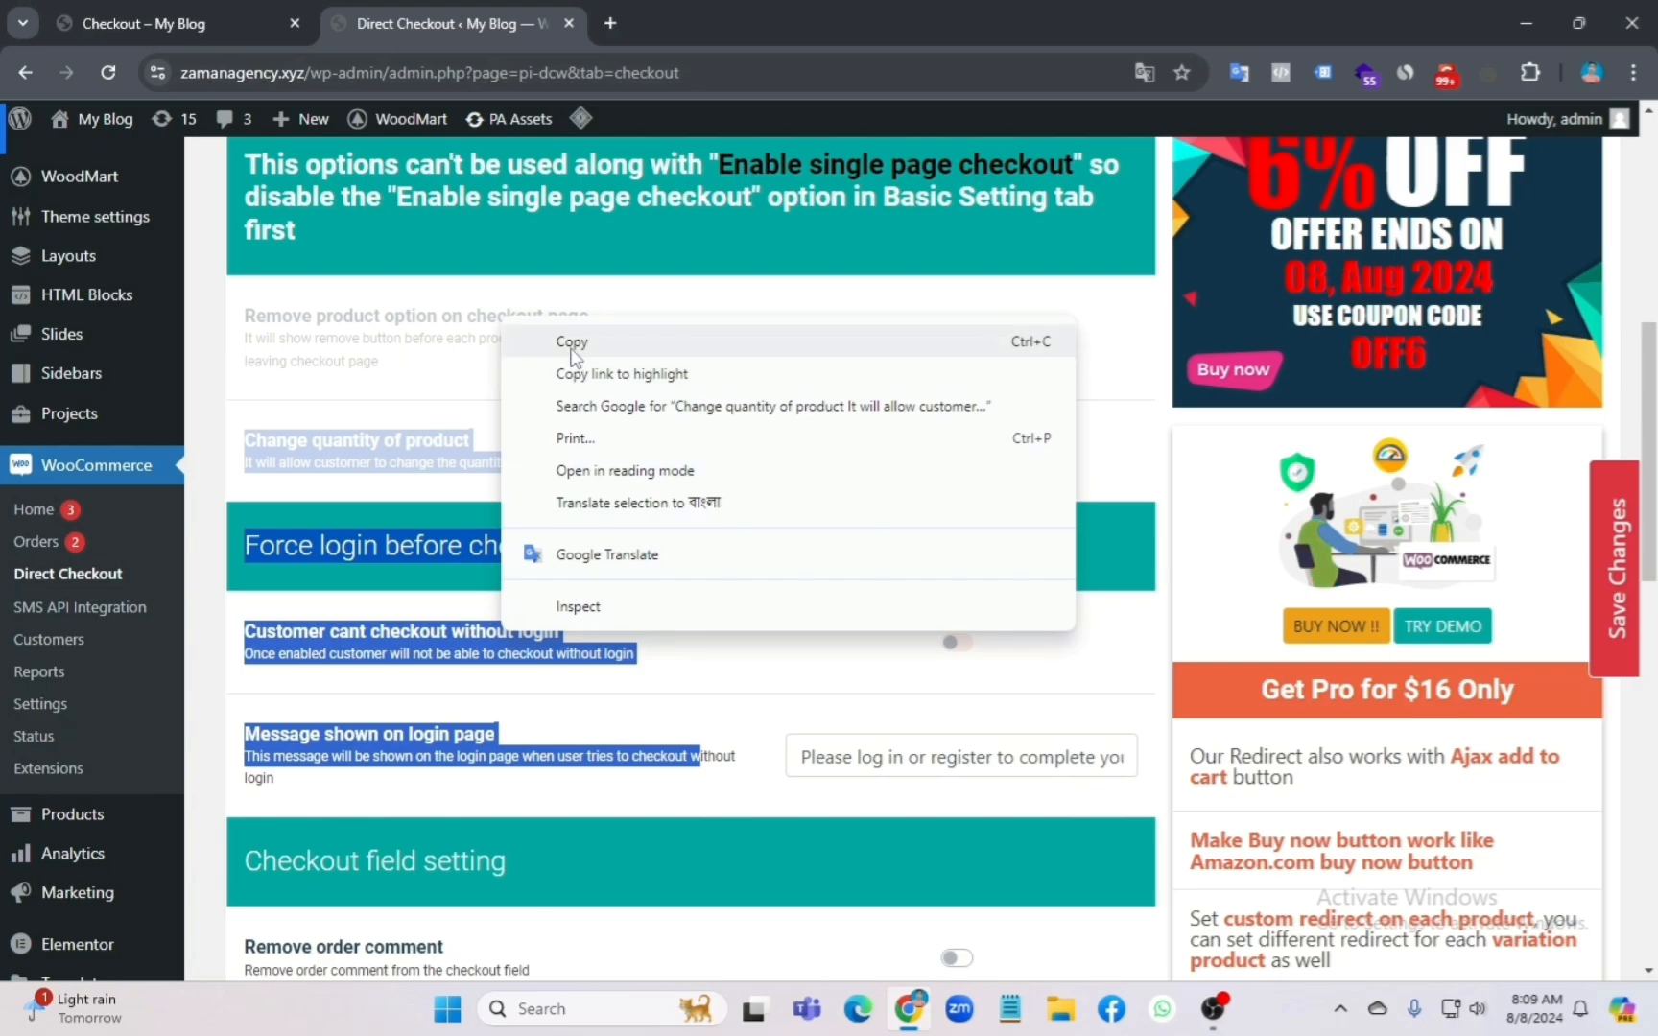
{"action": "left_click", "coordinate": [419, 296]}
{"action": "scroll", "coordinate": [122, 829], "scroll_direction": "down", "scroll_amount": 1}
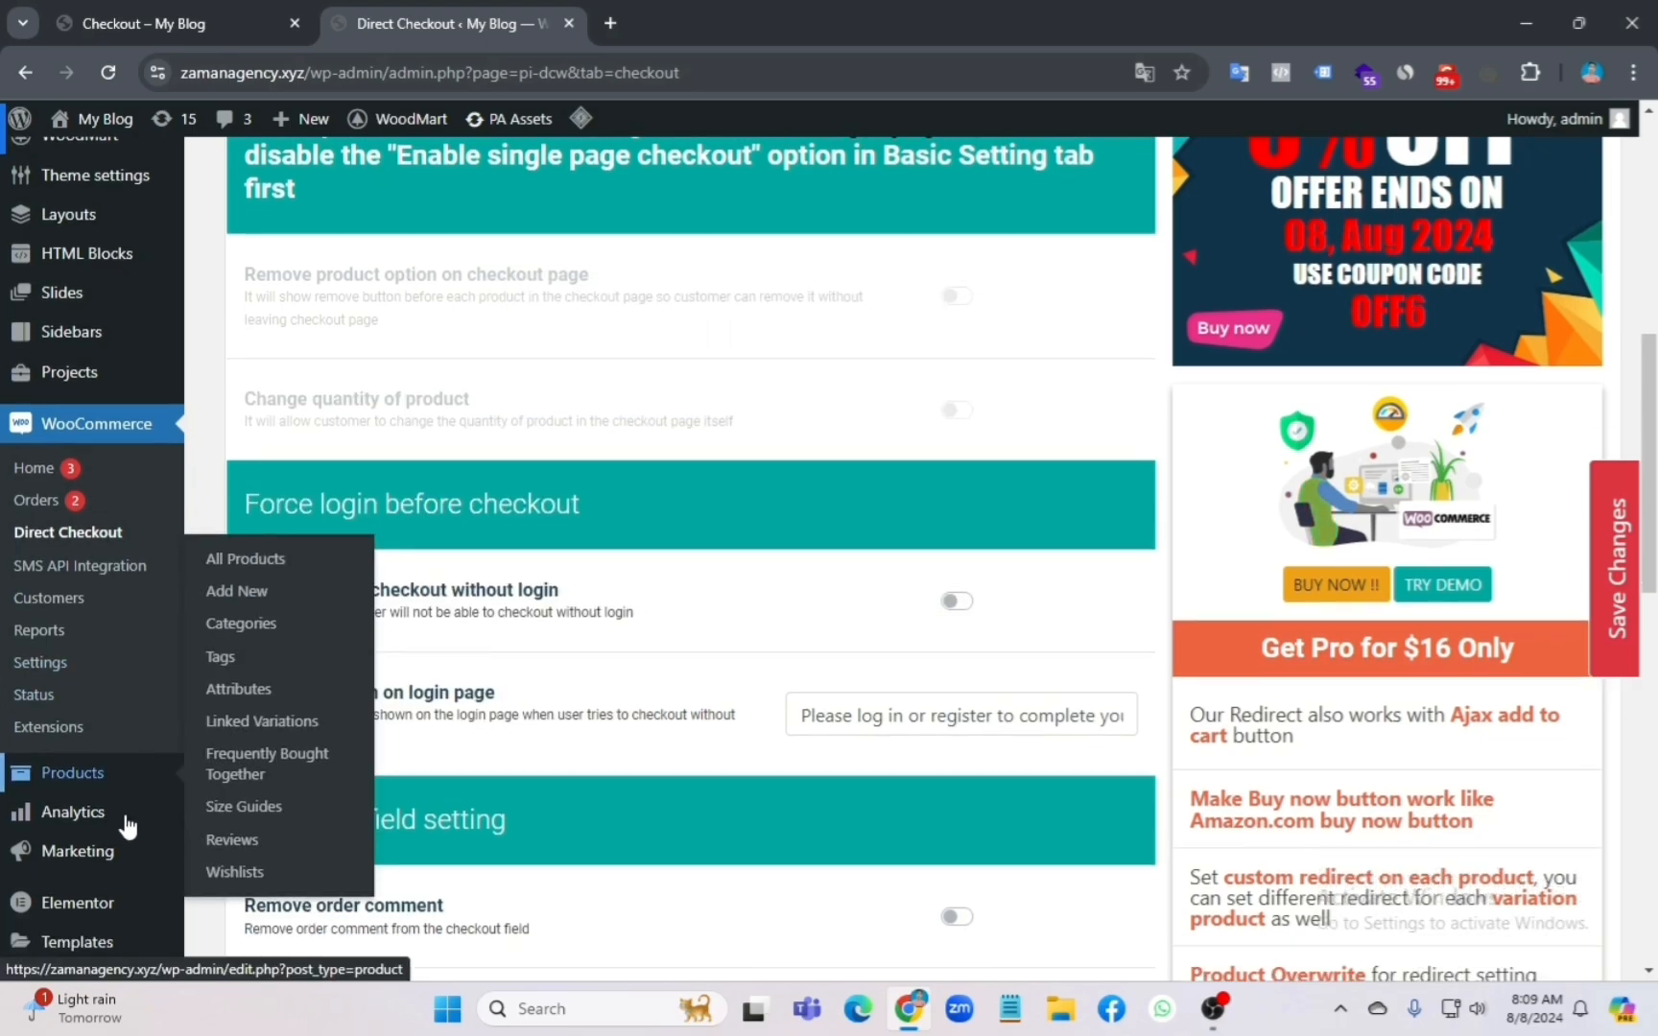
Step: Open the Theme File Editor for the installed theme from the WordPress admin
{"action": "scroll", "coordinate": [74, 733], "scroll_direction": "up", "scroll_amount": 3}
{"action": "mouse_move", "coordinate": [34, 522]}
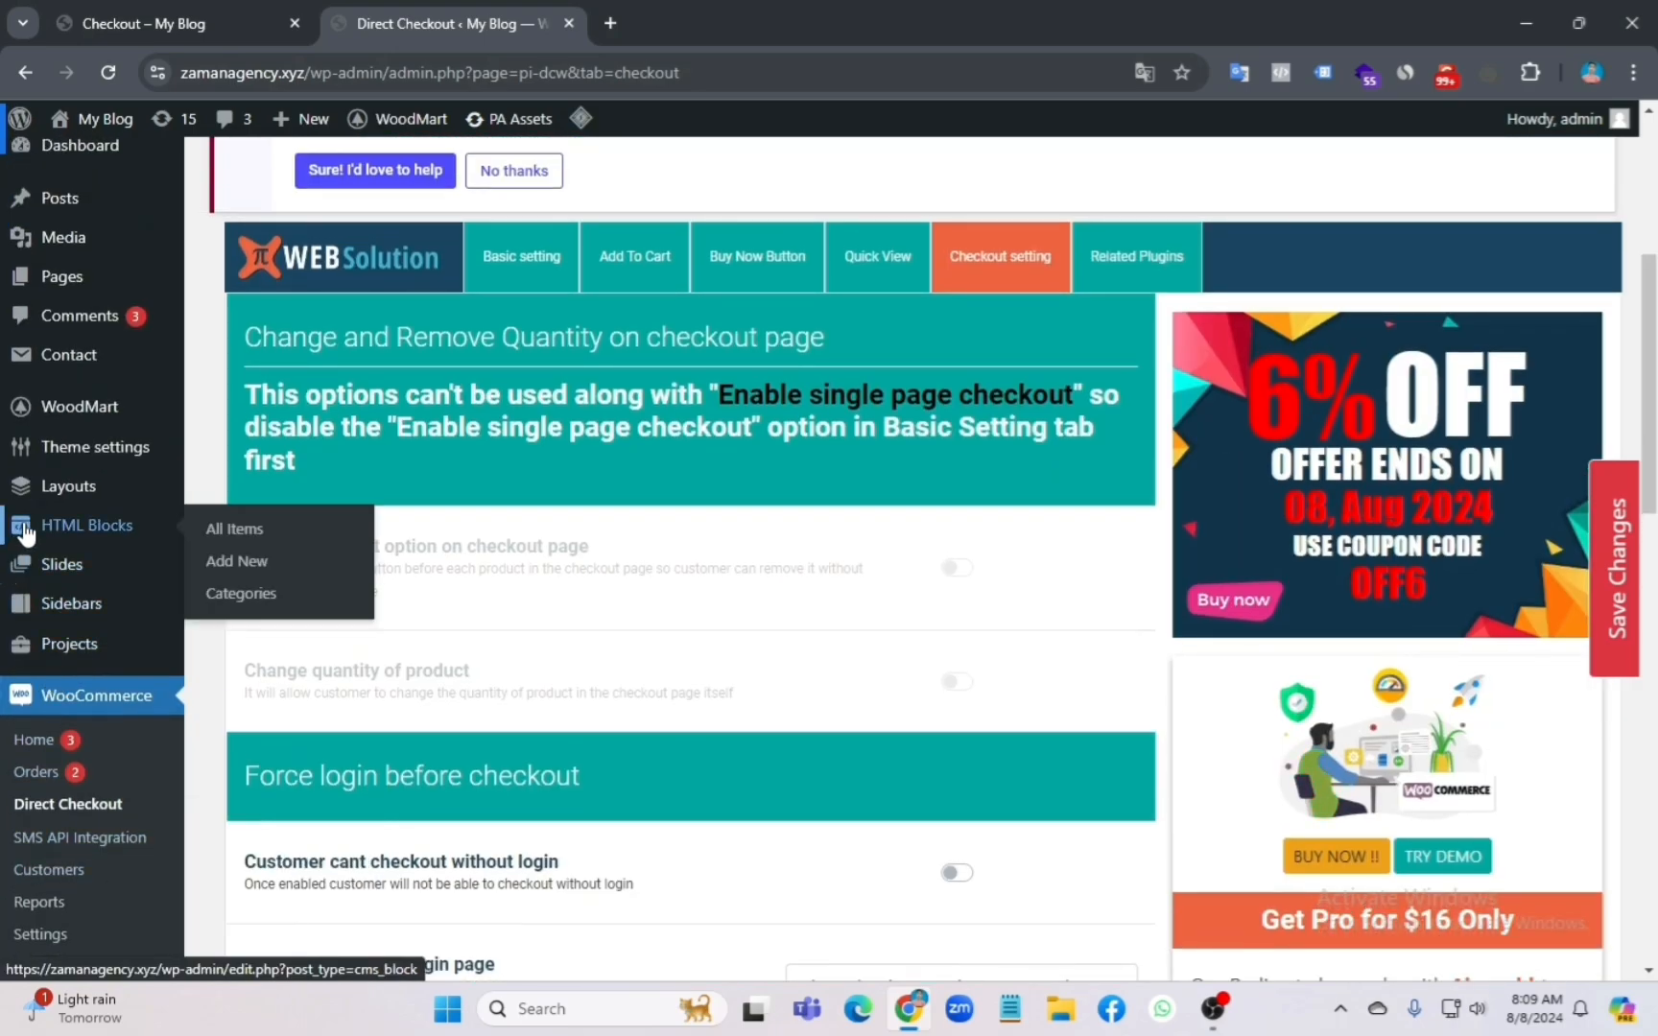
{"action": "scroll", "coordinate": [25, 528], "scroll_direction": "up", "scroll_amount": 5}
{"action": "scroll", "coordinate": [75, 678], "scroll_direction": "down", "scroll_amount": 7}
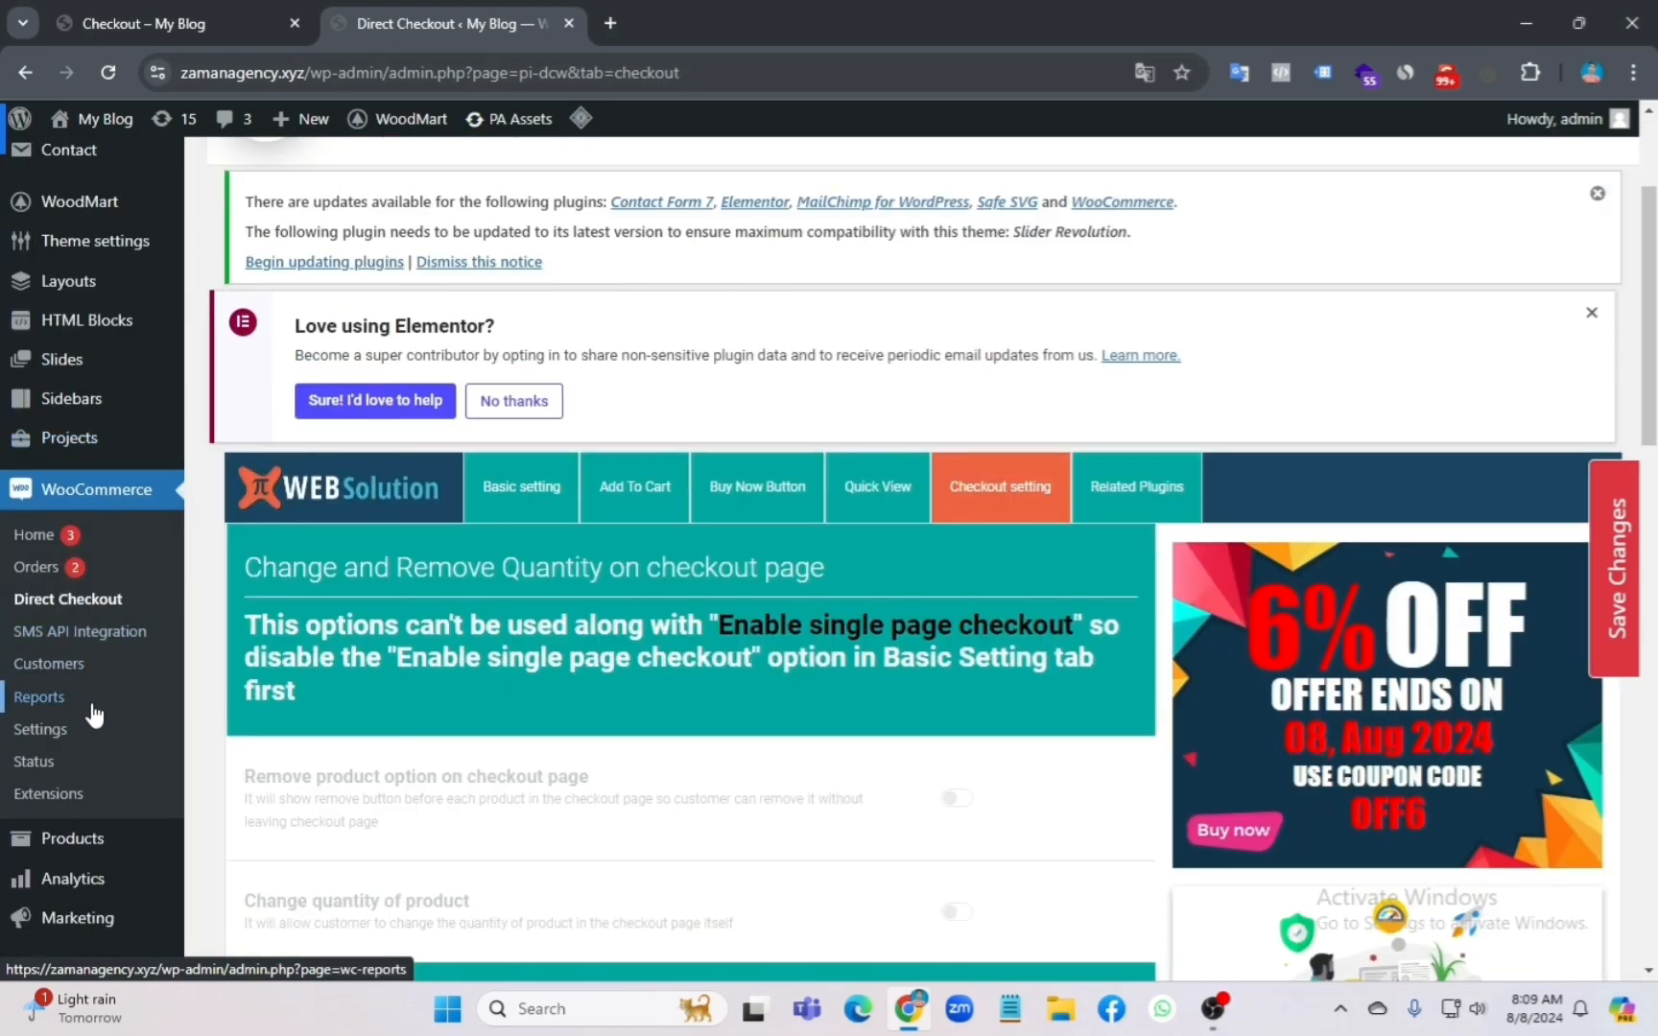
{"action": "scroll", "coordinate": [117, 818], "scroll_direction": "down", "scroll_amount": 2}
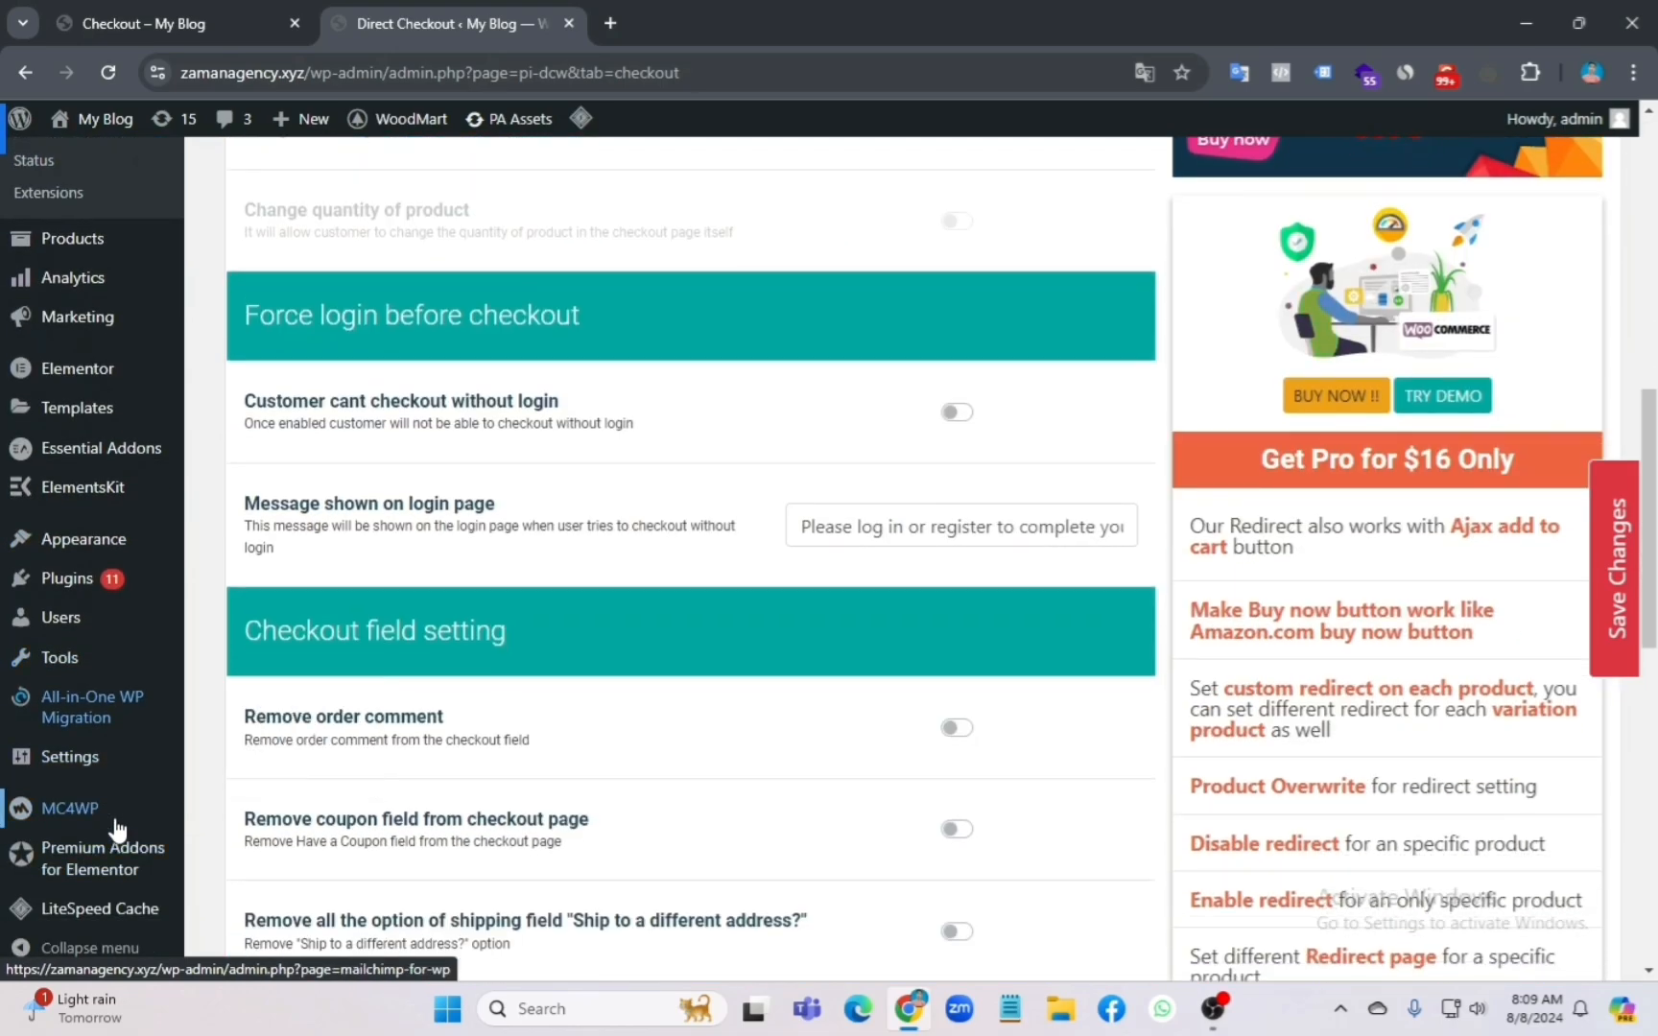
{"action": "scroll", "coordinate": [115, 810], "scroll_direction": "down", "scroll_amount": 4}
{"action": "mouse_move", "coordinate": [116, 811]}
{"action": "scroll", "coordinate": [114, 811], "scroll_direction": "up", "scroll_amount": 5}
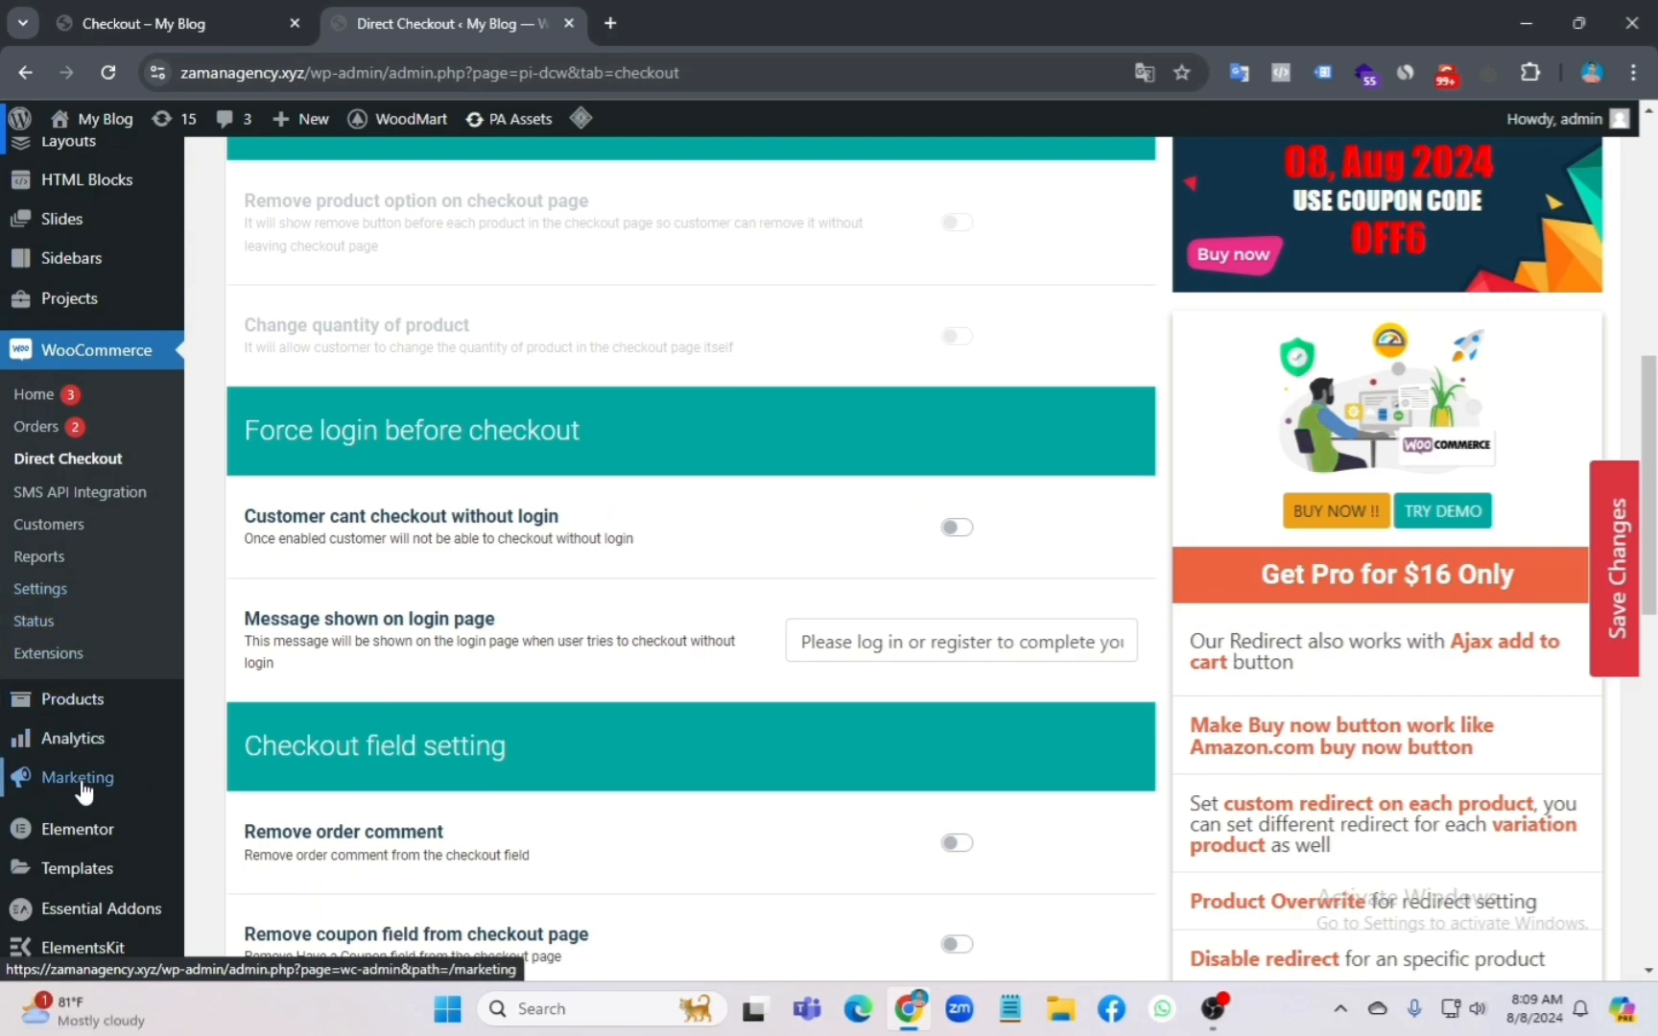
{"action": "scroll", "coordinate": [81, 796], "scroll_direction": "down", "scroll_amount": 1}
{"action": "mouse_move", "coordinate": [115, 889]}
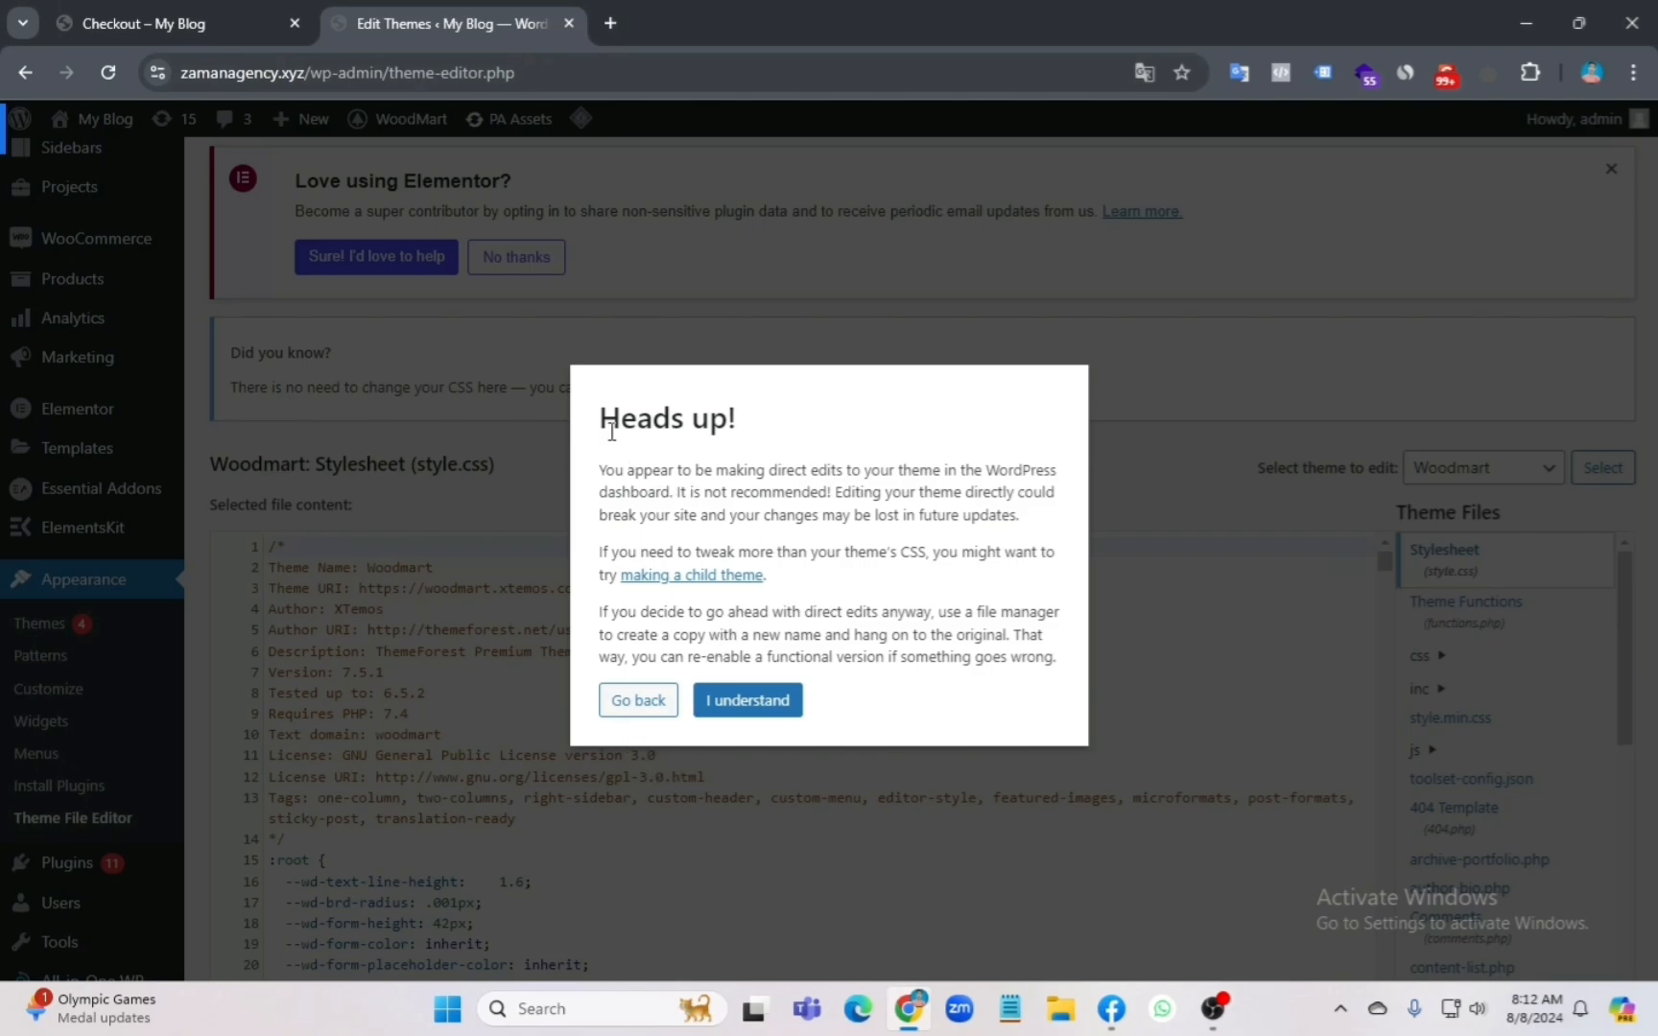
Step: Read and acknowledge the warning about making direct edits to the theme
{"action": "left_click_drag", "start_coordinate": [602, 418], "coordinate": [825, 656]}
{"action": "left_click", "coordinate": [861, 698]}
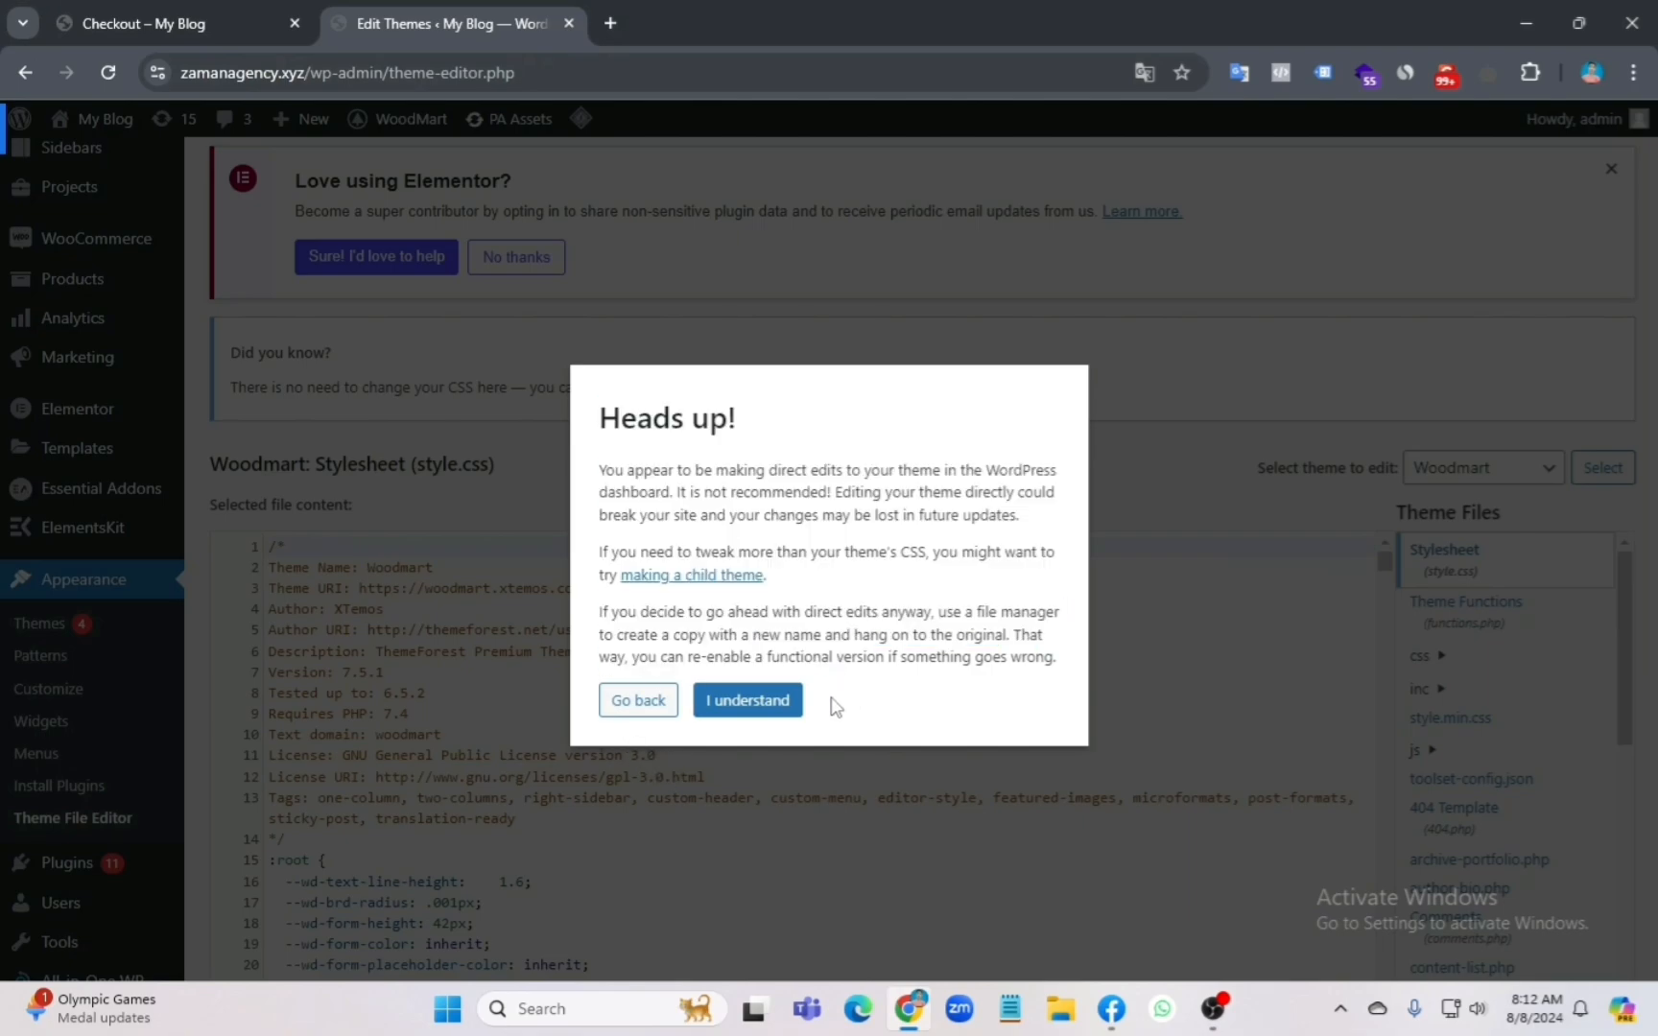
{"action": "left_click", "coordinate": [764, 708]}
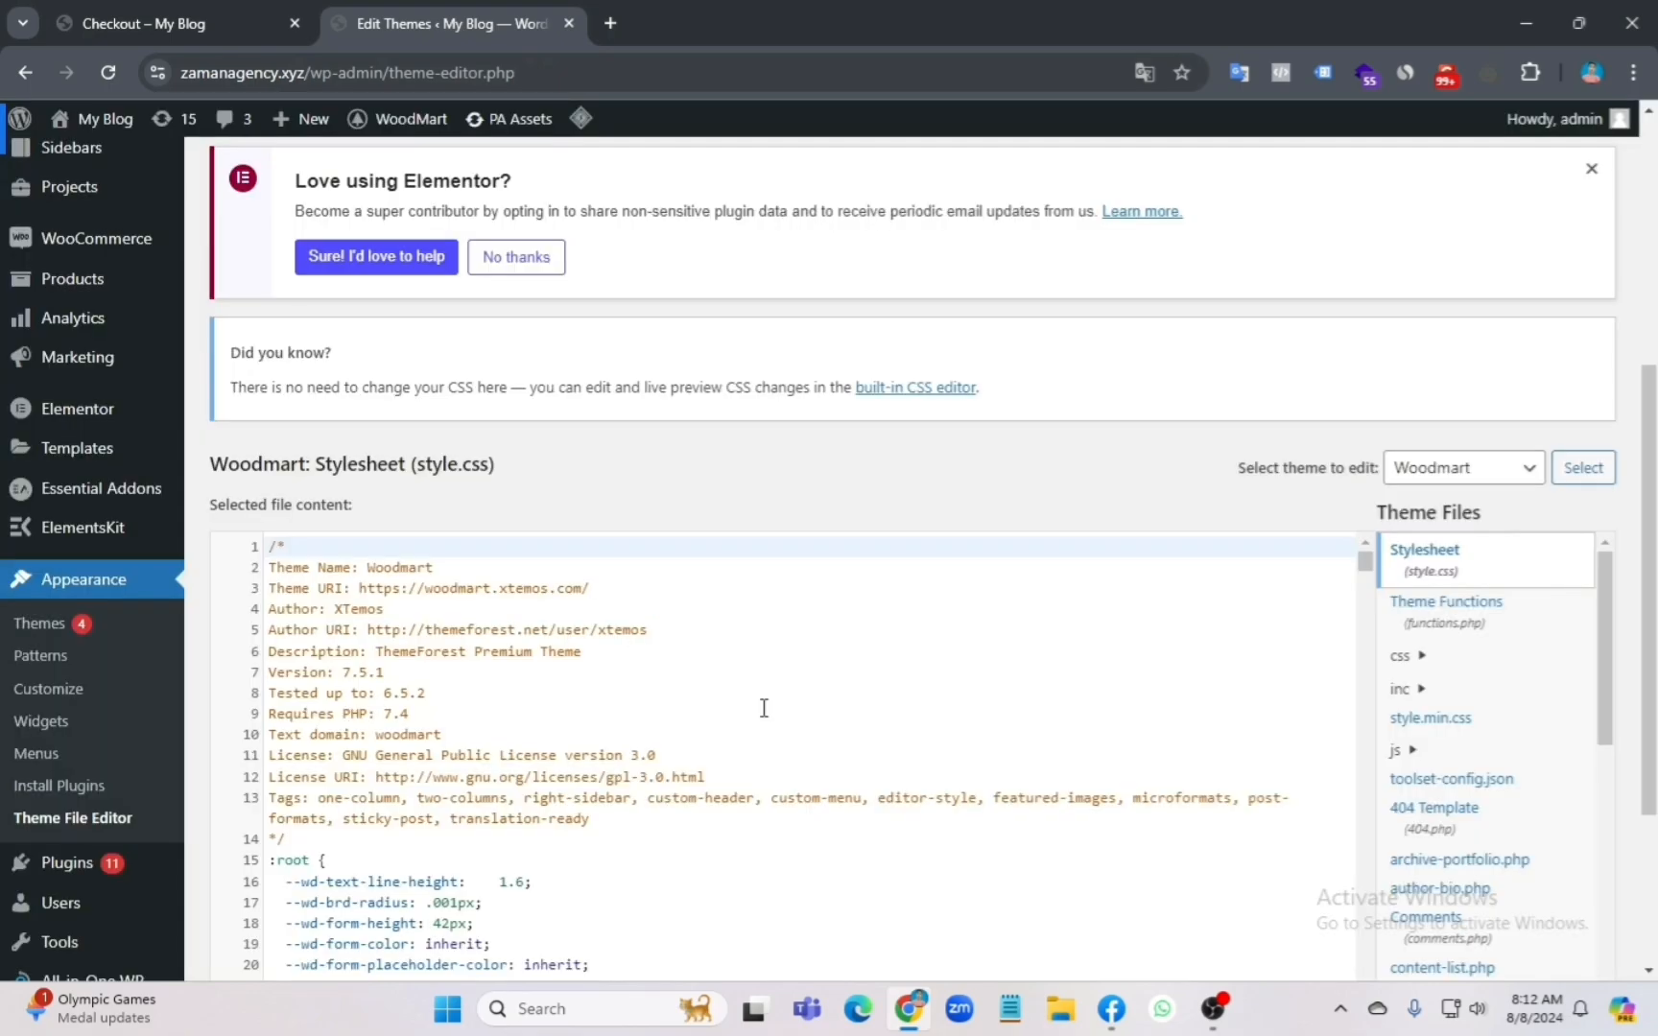
Step: Open the Woodmart theme's functions.php file and go to the empty line at the end of its code
{"action": "left_click", "coordinate": [1509, 477]}
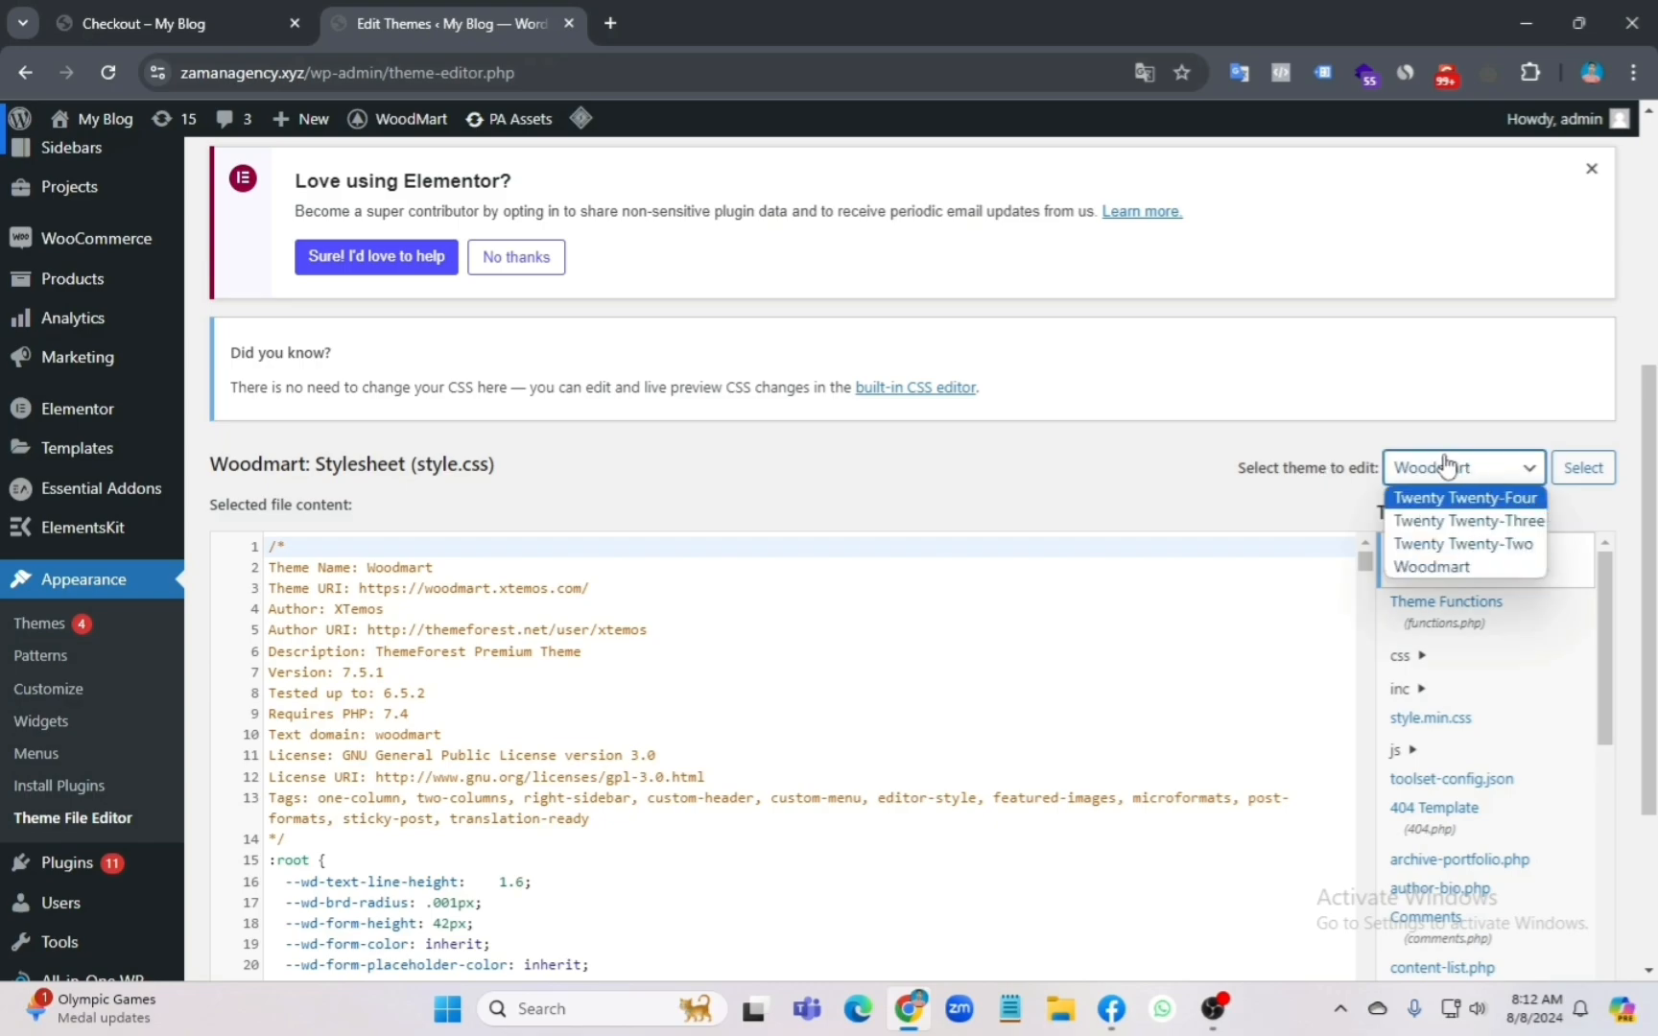
{"action": "left_click", "coordinate": [1307, 430]}
{"action": "scroll", "coordinate": [1023, 662], "scroll_direction": "down", "scroll_amount": 2}
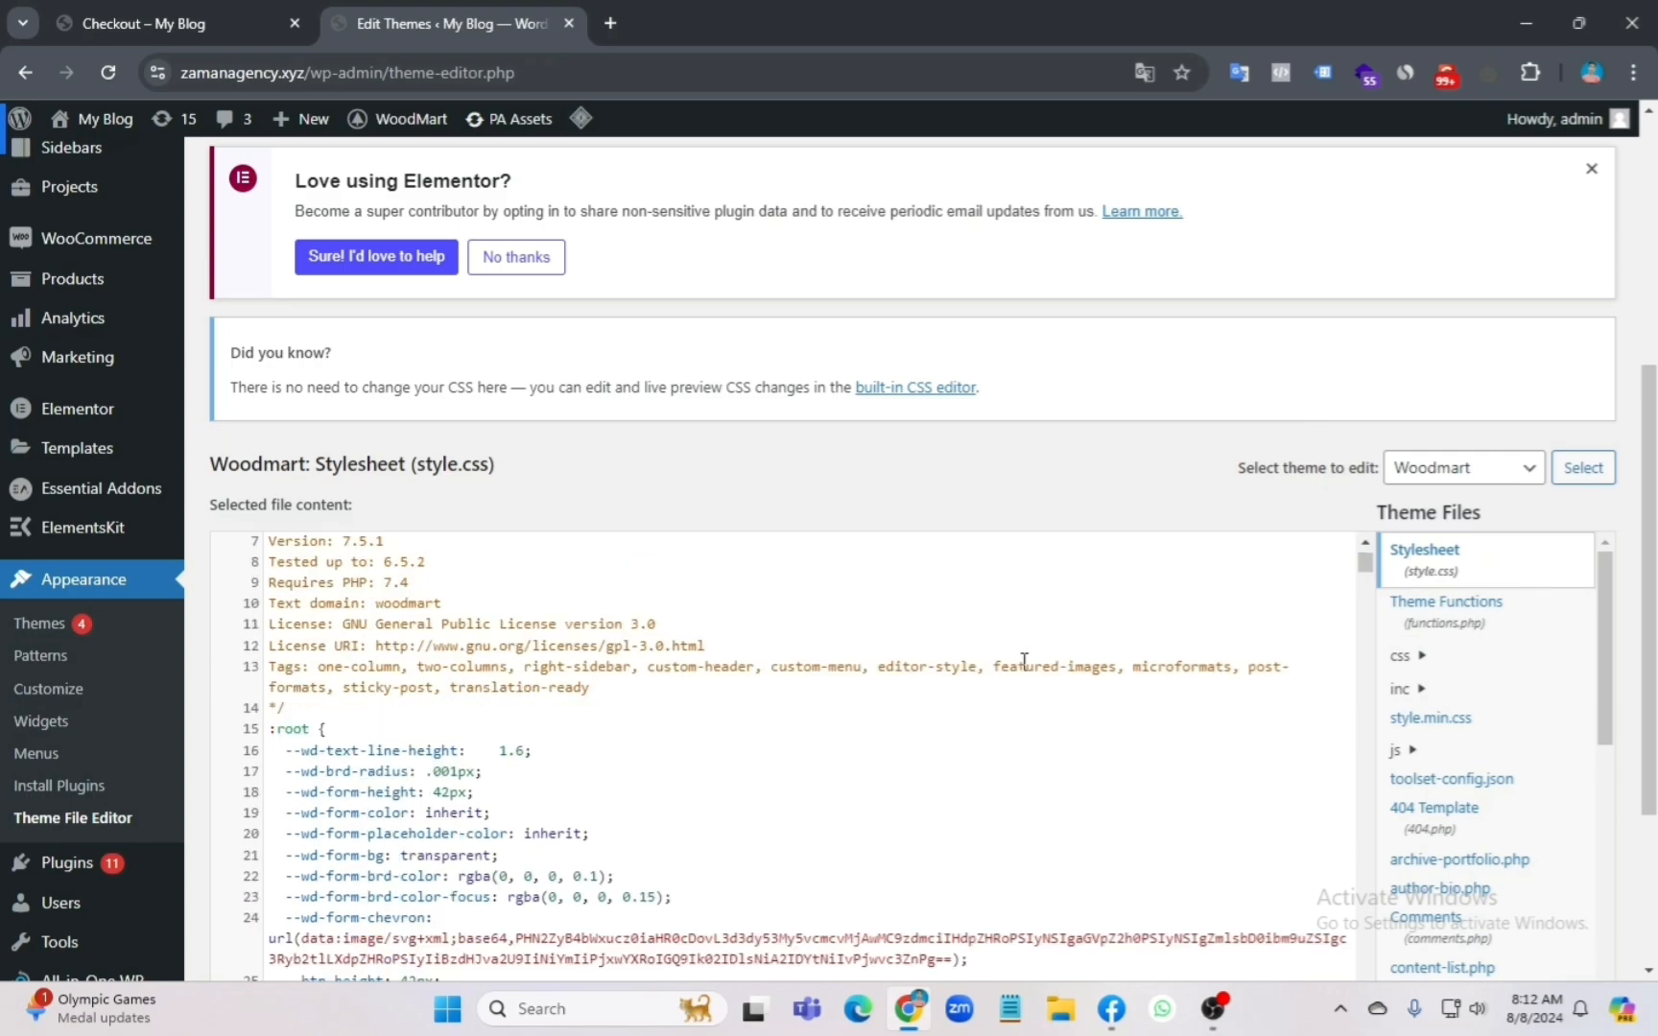
{"action": "scroll", "coordinate": [1023, 662], "scroll_direction": "down", "scroll_amount": 1}
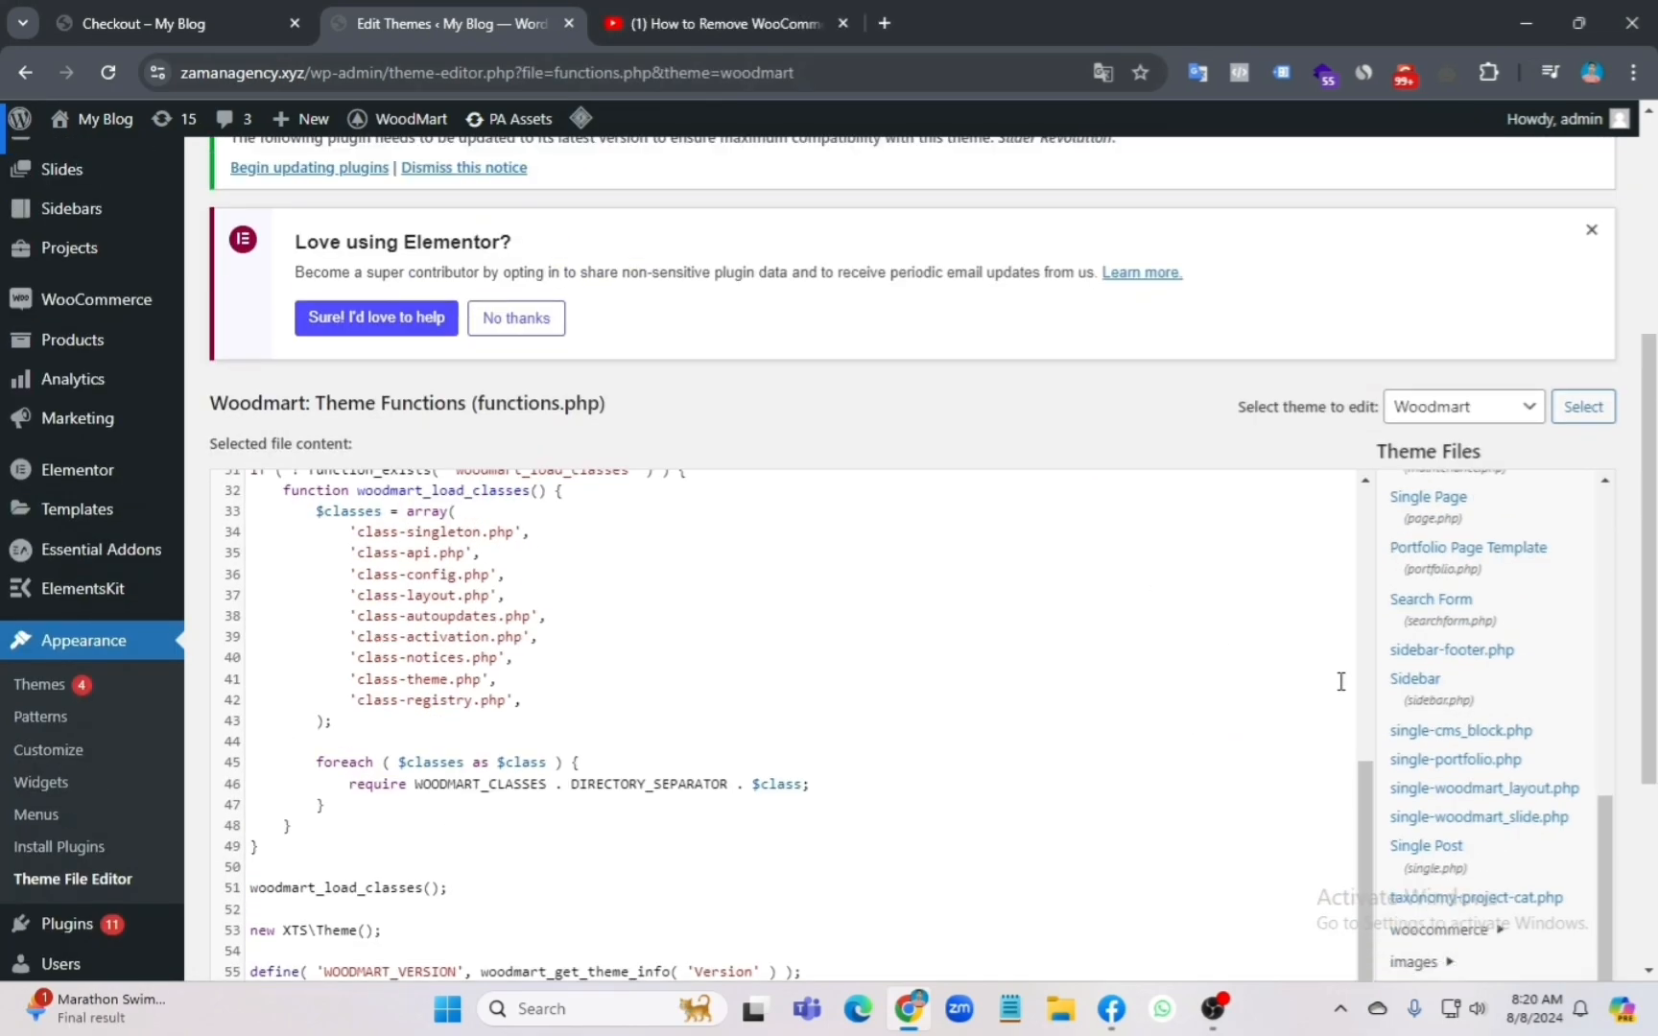
{"action": "scroll", "coordinate": [1433, 629], "scroll_direction": "up", "scroll_amount": 5}
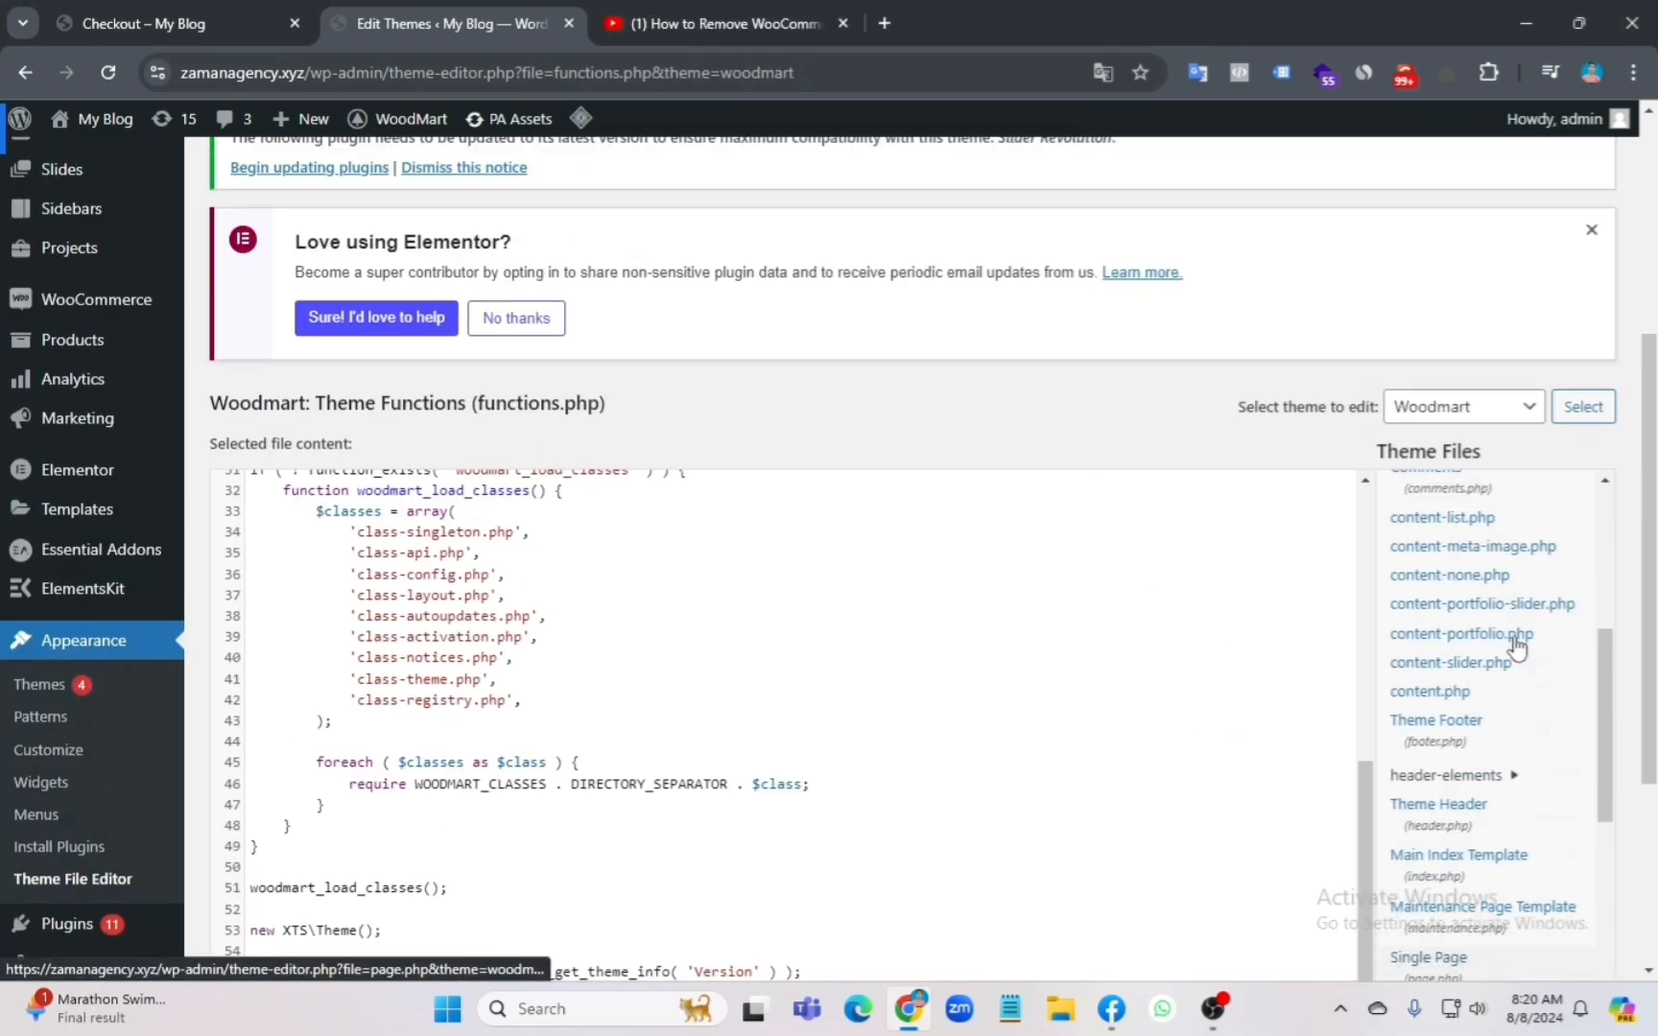
{"action": "scroll", "coordinate": [1516, 646], "scroll_direction": "up", "scroll_amount": 5}
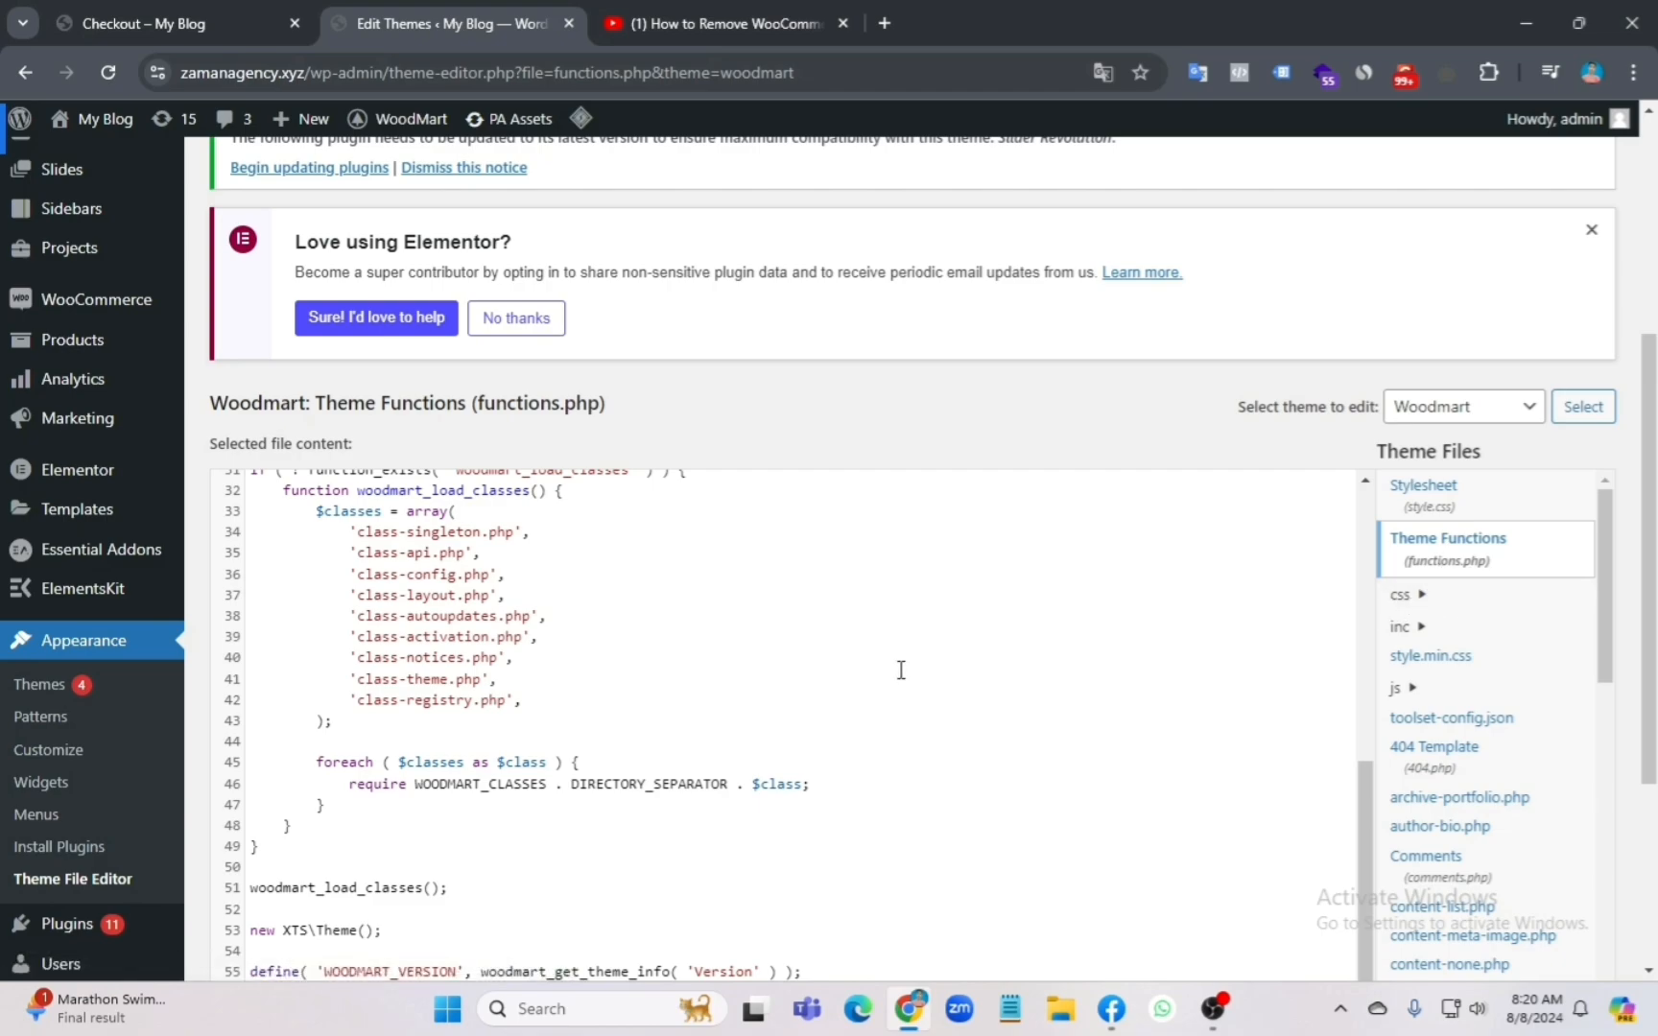
{"action": "scroll", "coordinate": [901, 670], "scroll_direction": "down", "scroll_amount": 1}
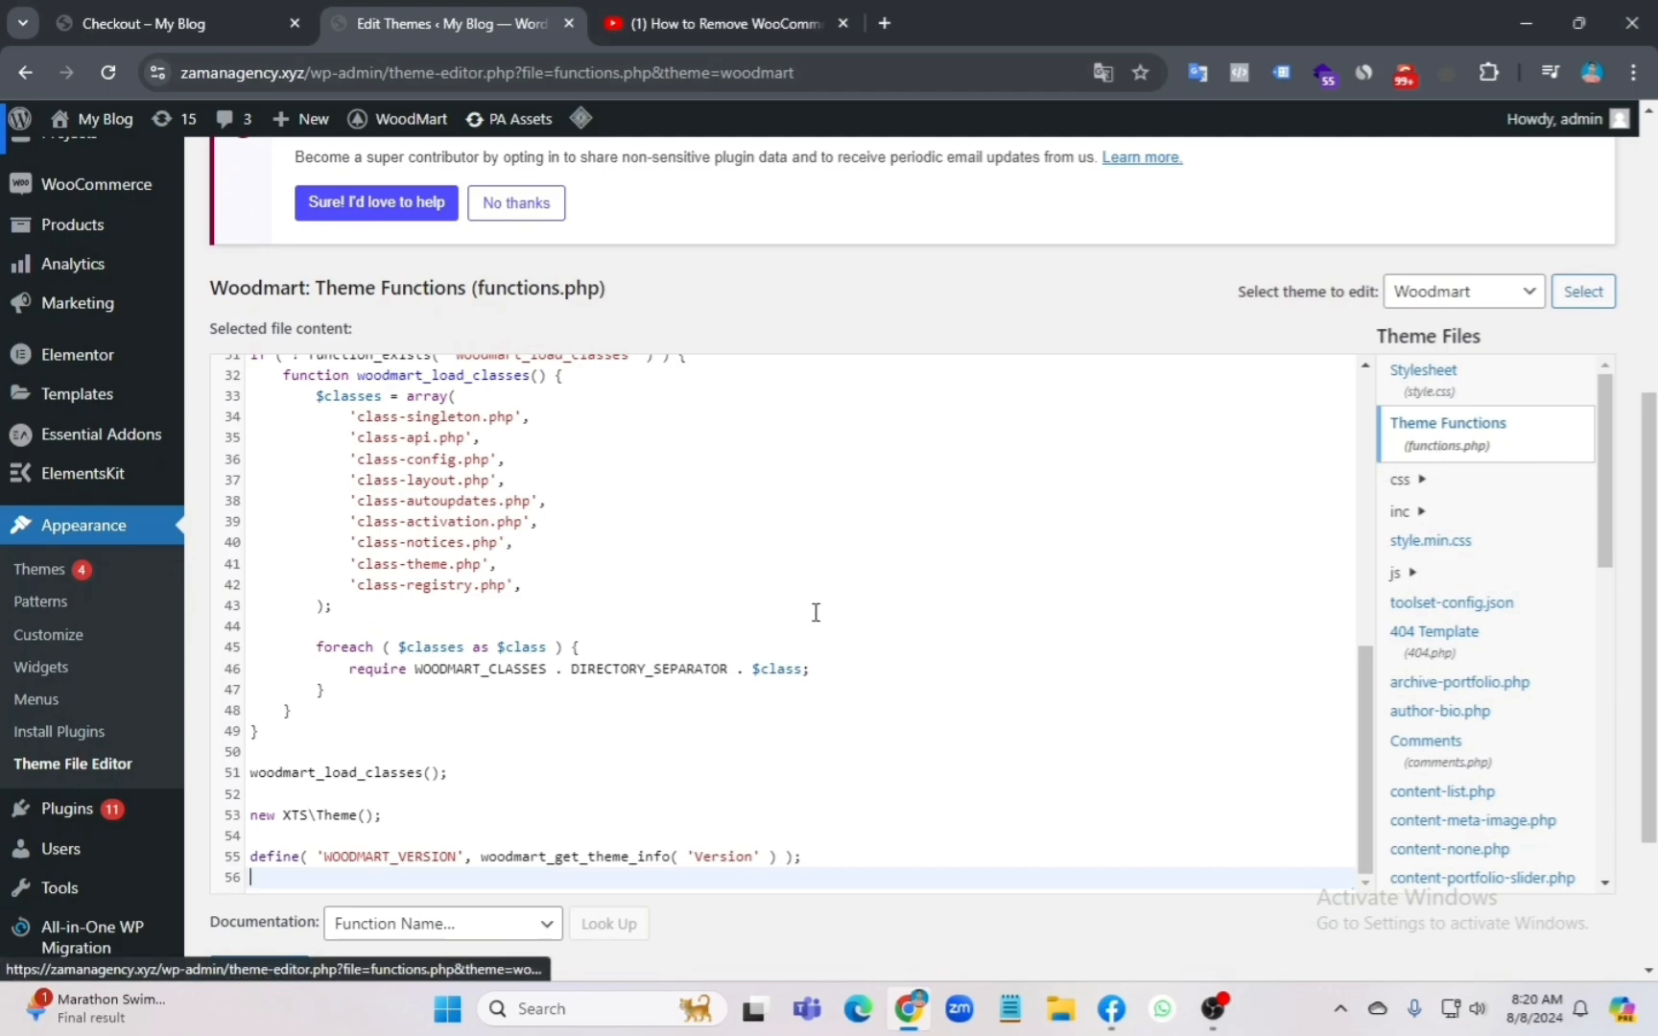
{"action": "scroll", "coordinate": [816, 612], "scroll_direction": "down", "scroll_amount": 2}
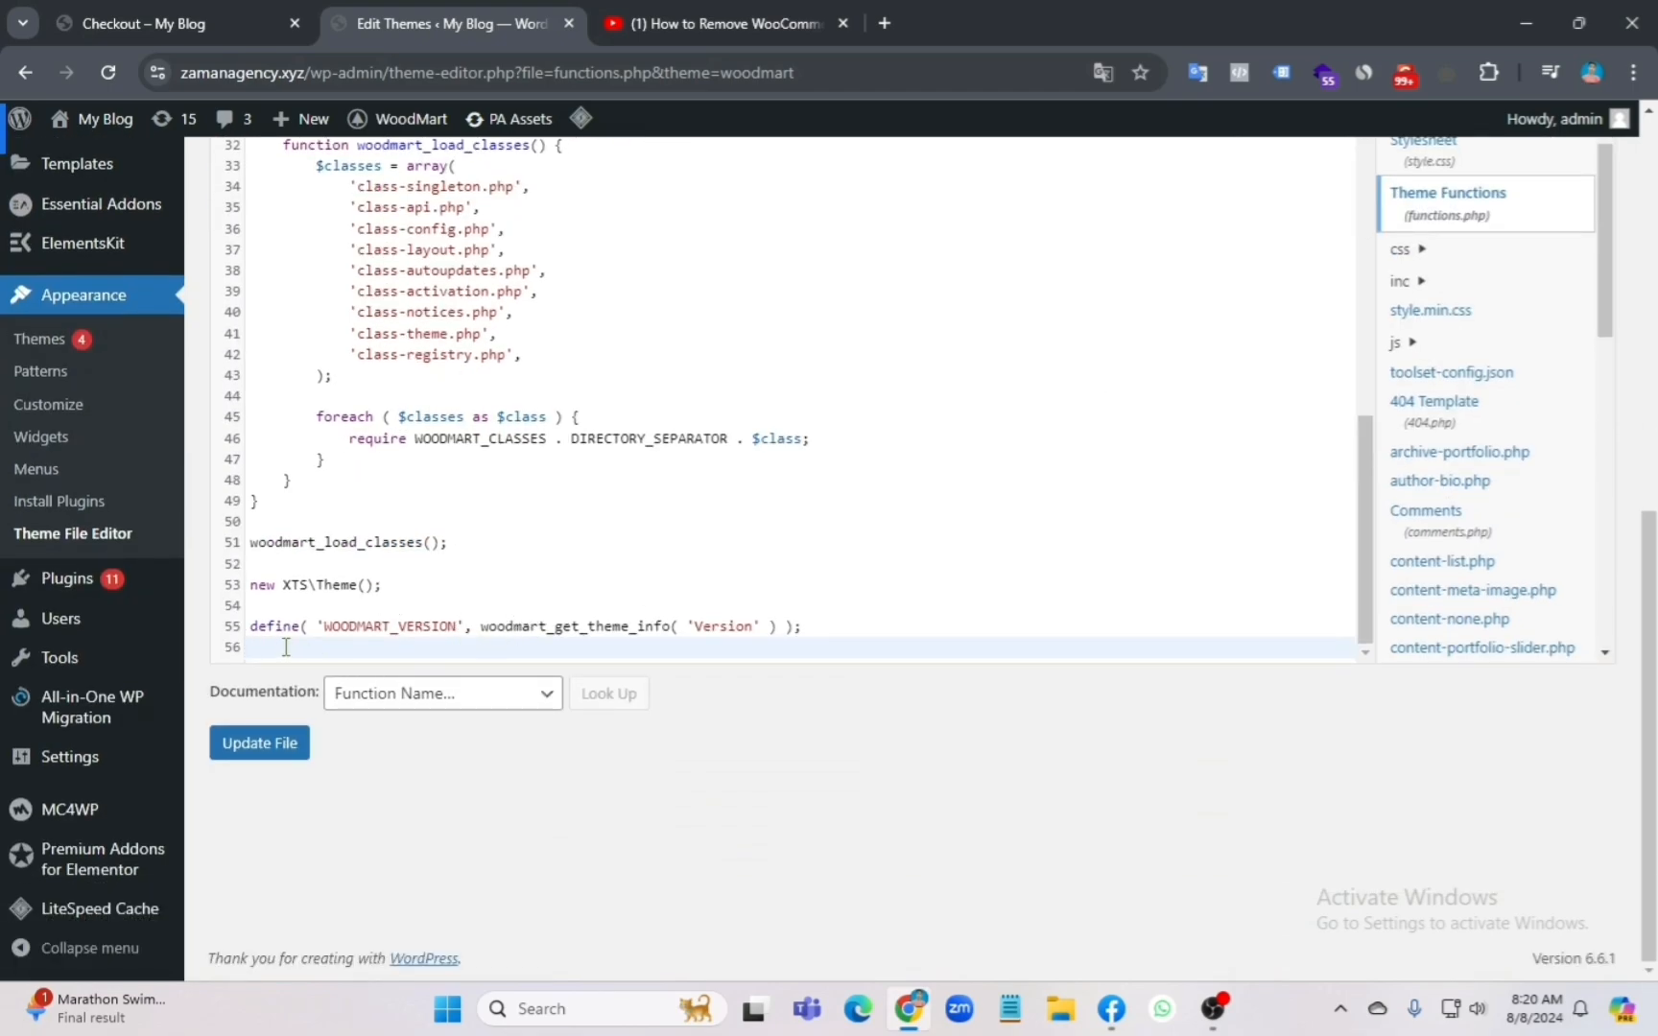
Step: Add two blank lines at the end of functions.php and copy the remove-checkout-fields PHP snippet from Notepad
{"action": "key", "text": "Return"}
{"action": "key", "text": "Return"}
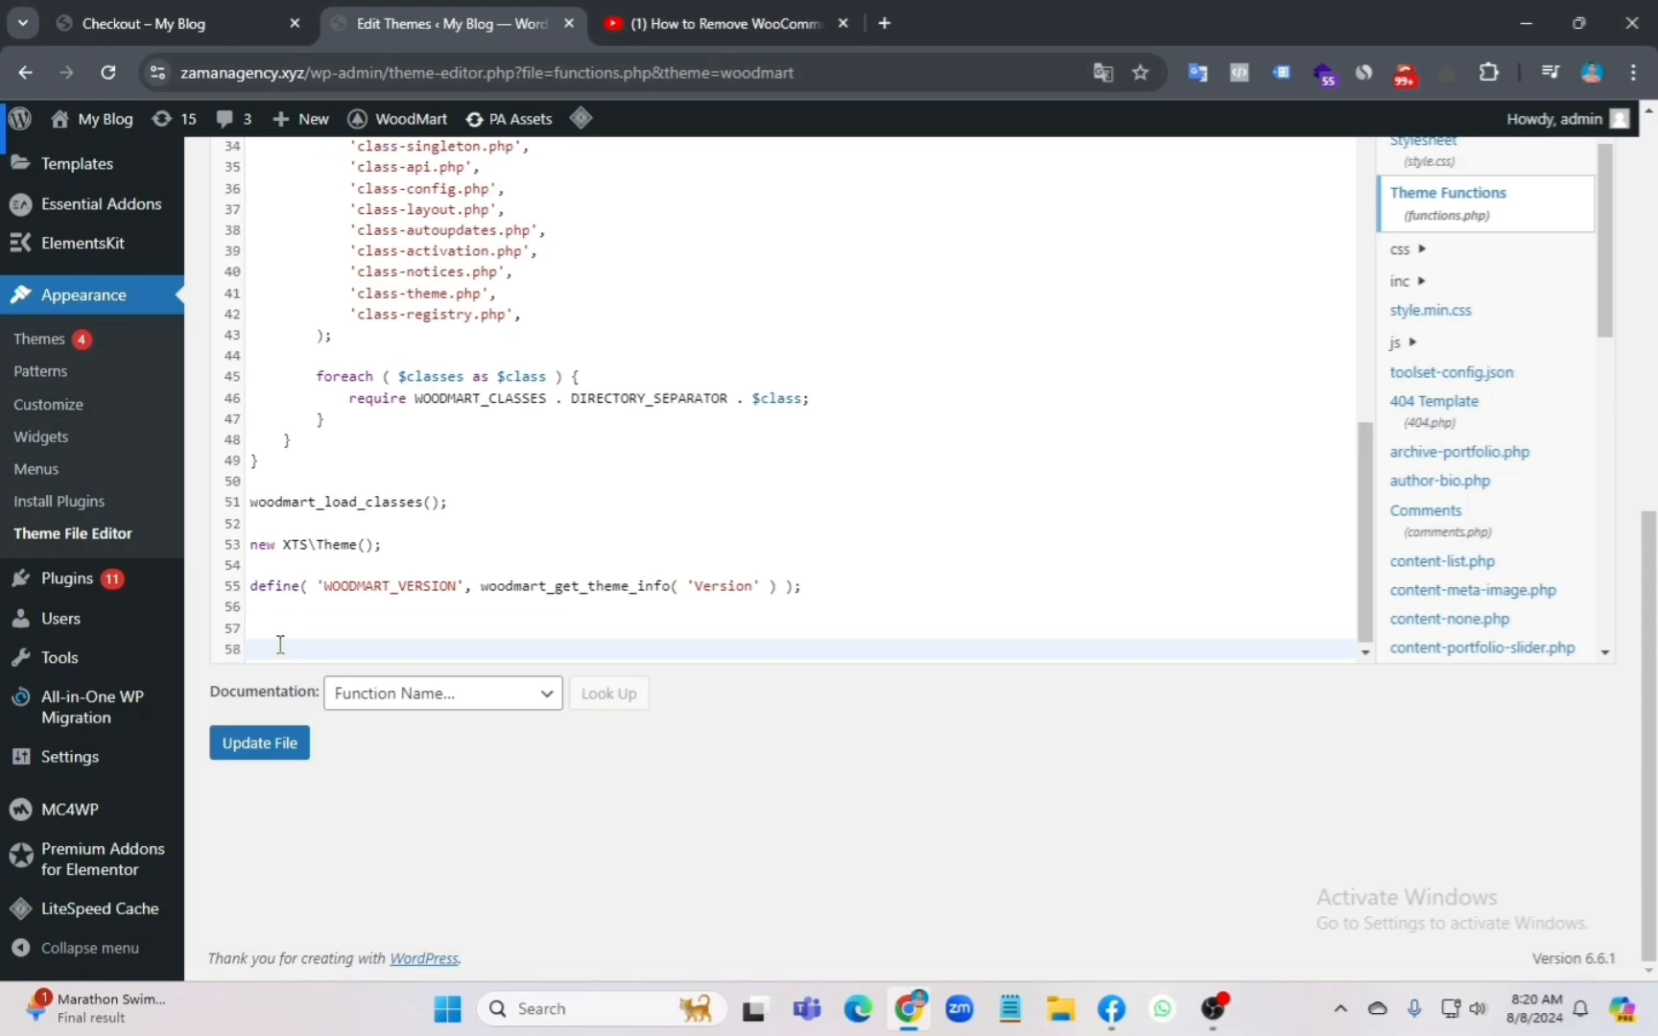
{"action": "right_click", "coordinate": [268, 655]}
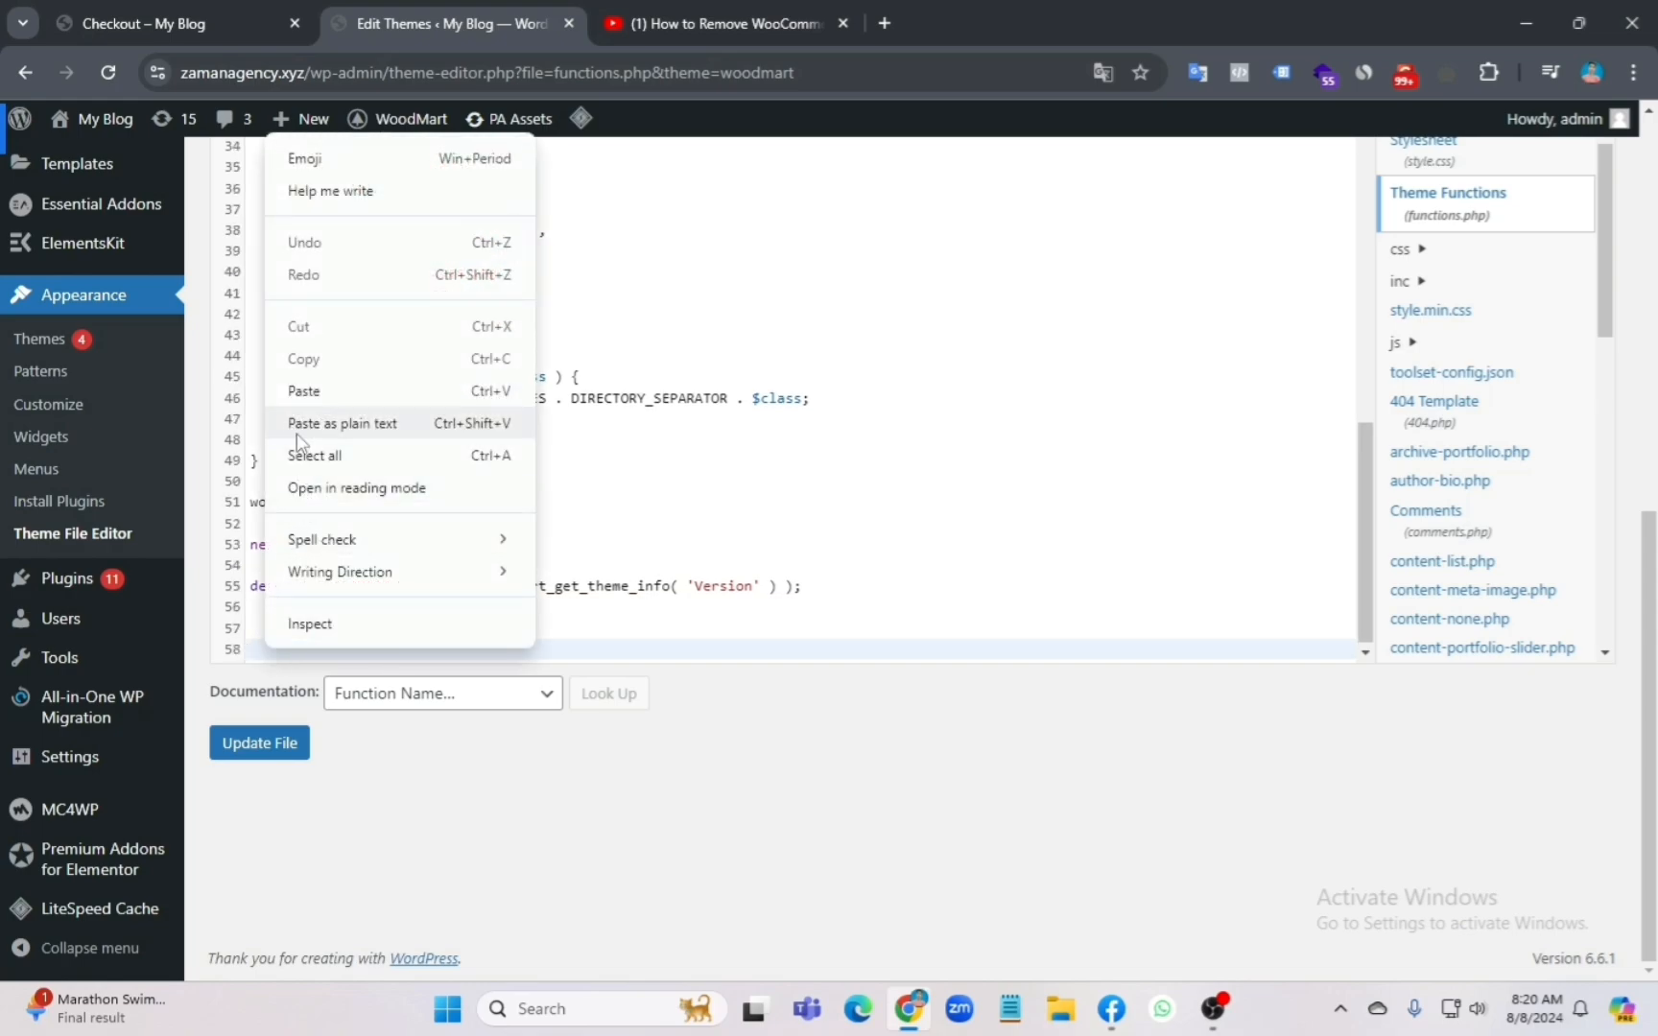
{"action": "left_click", "coordinate": [1011, 1008]}
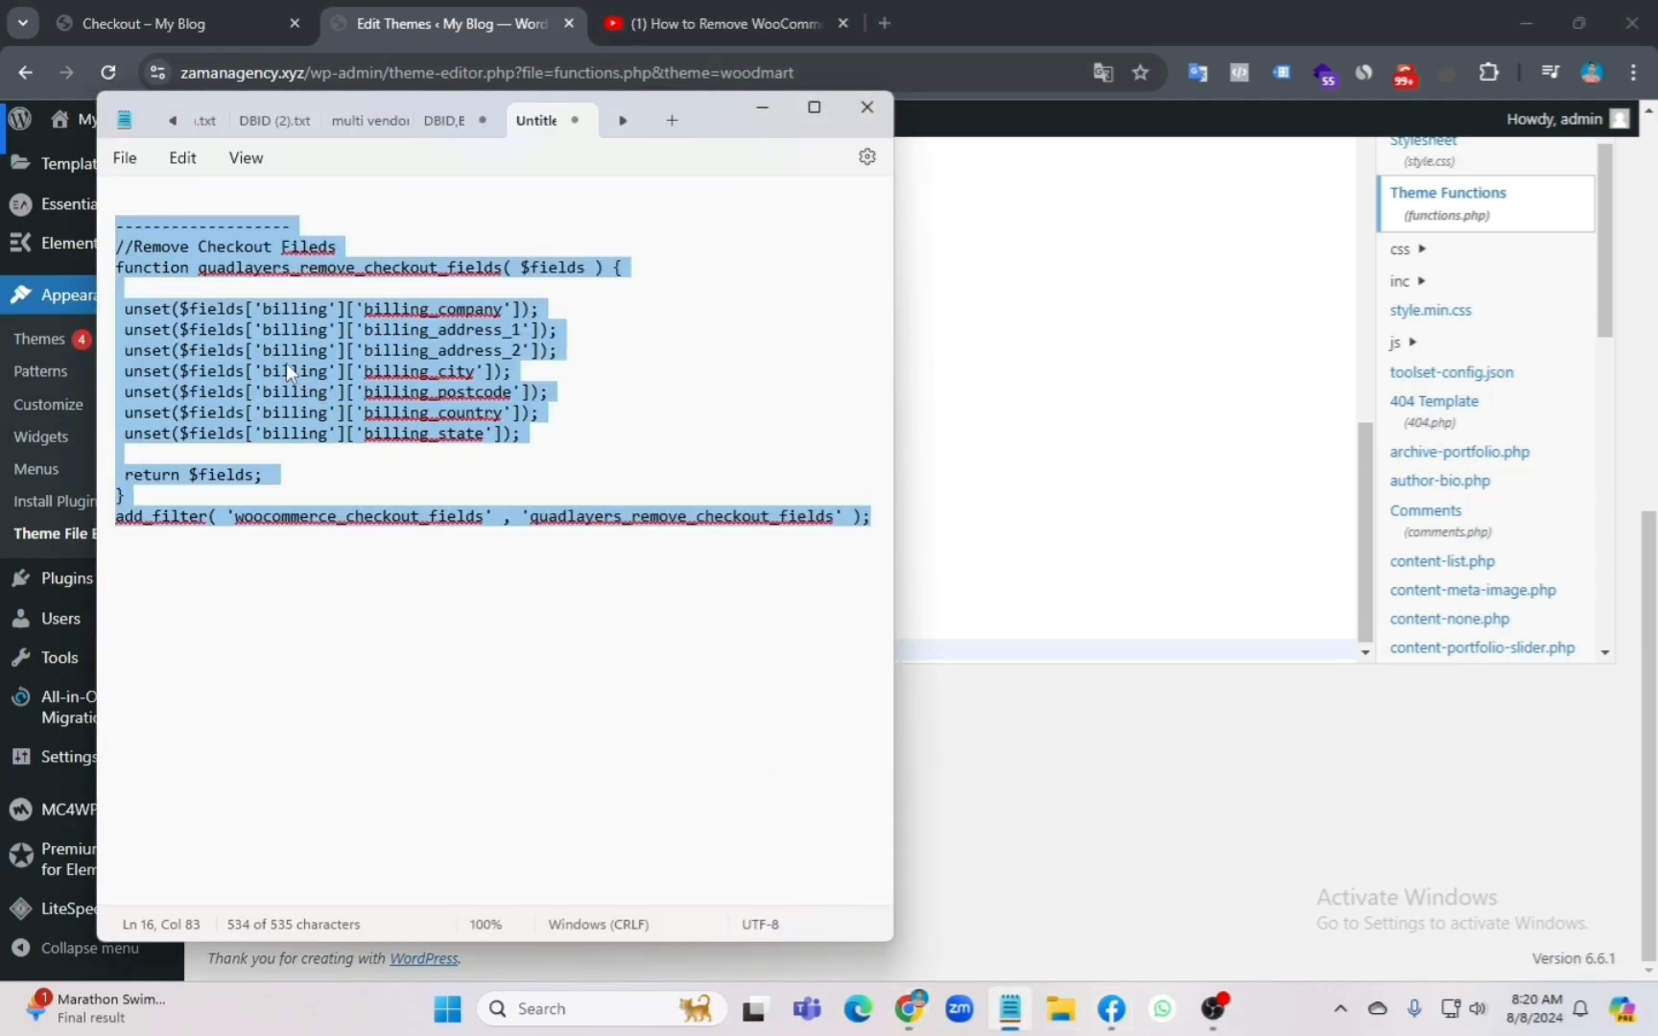
{"action": "right_click", "coordinate": [286, 363]}
{"action": "left_click", "coordinate": [357, 483]}
{"action": "left_click", "coordinate": [866, 106]}
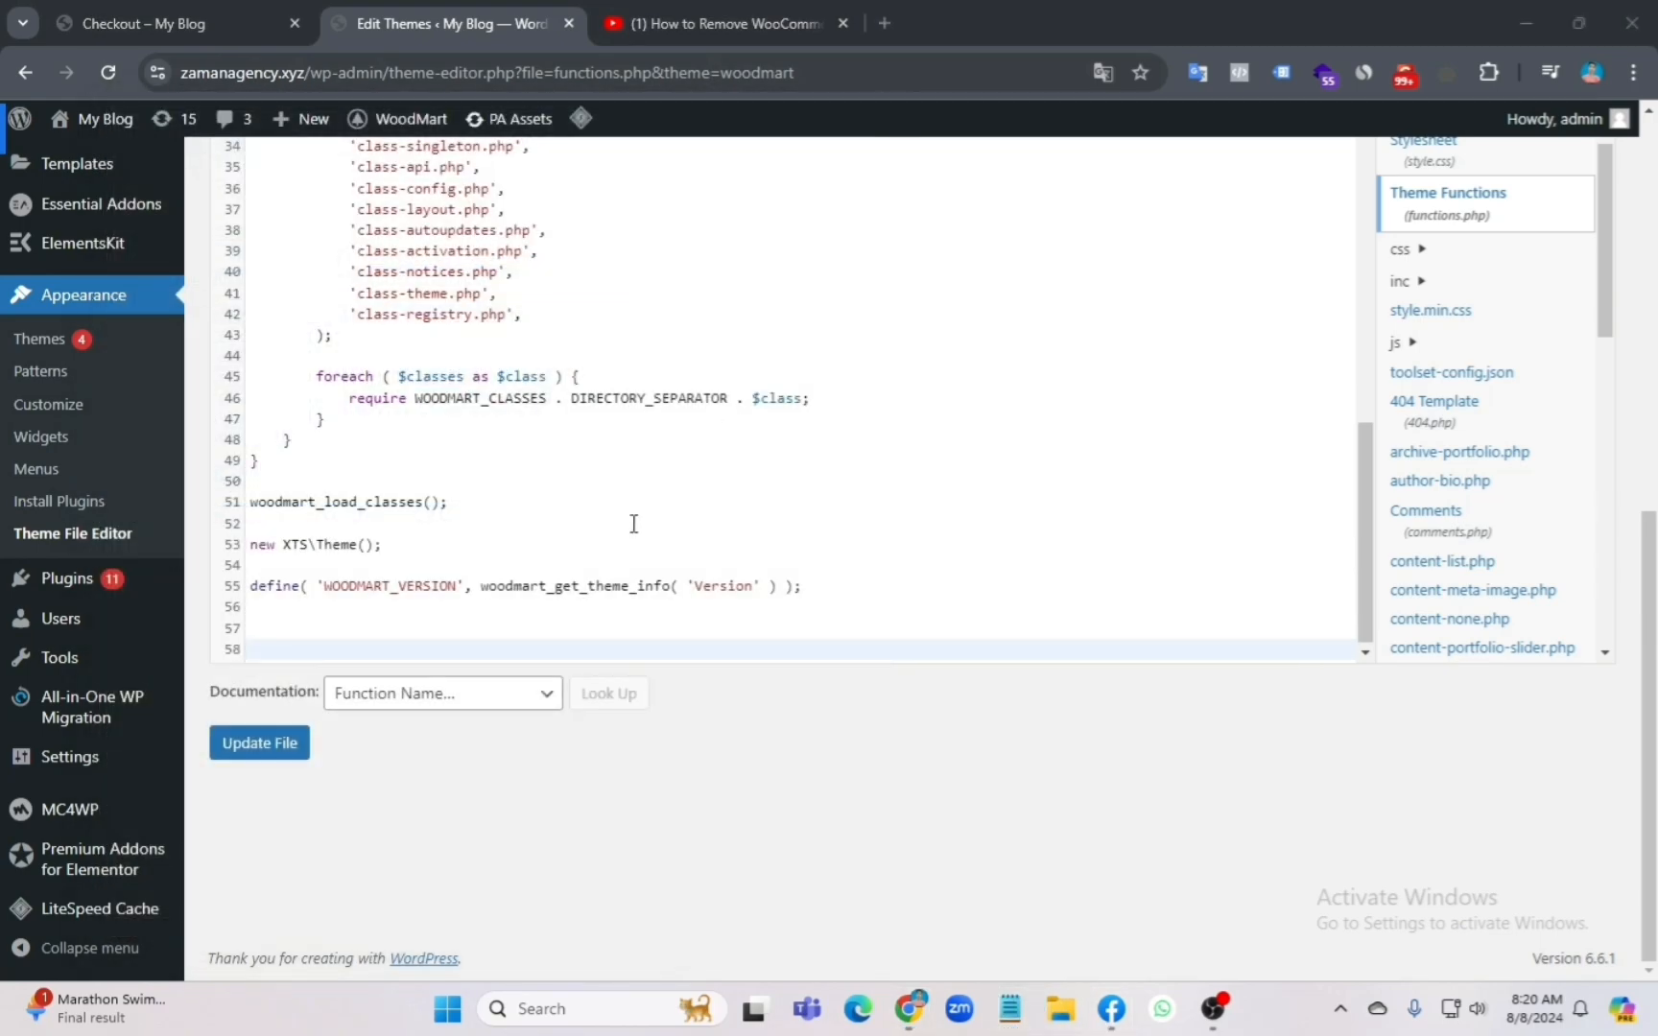
Step: Paste the quadlayers_remove_checkout_fields snippet at the end of functions.php and delete the dashed line above its comment
{"action": "right_click", "coordinate": [262, 647]}
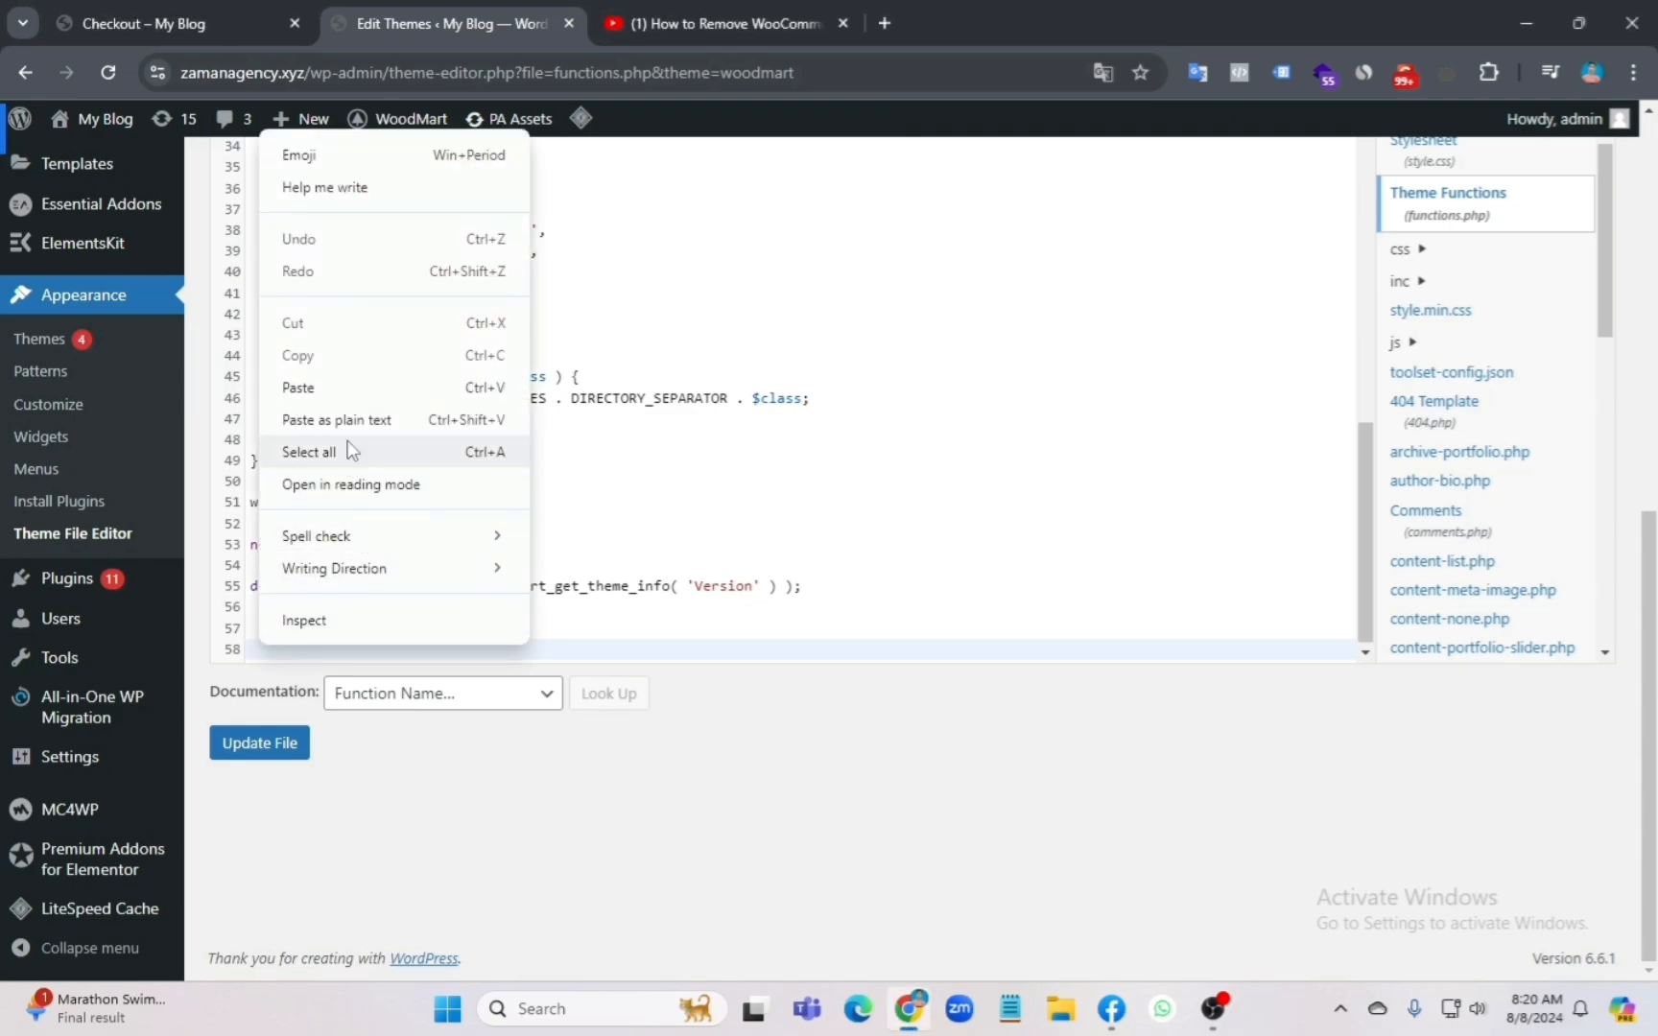
{"action": "left_click", "coordinate": [345, 380]}
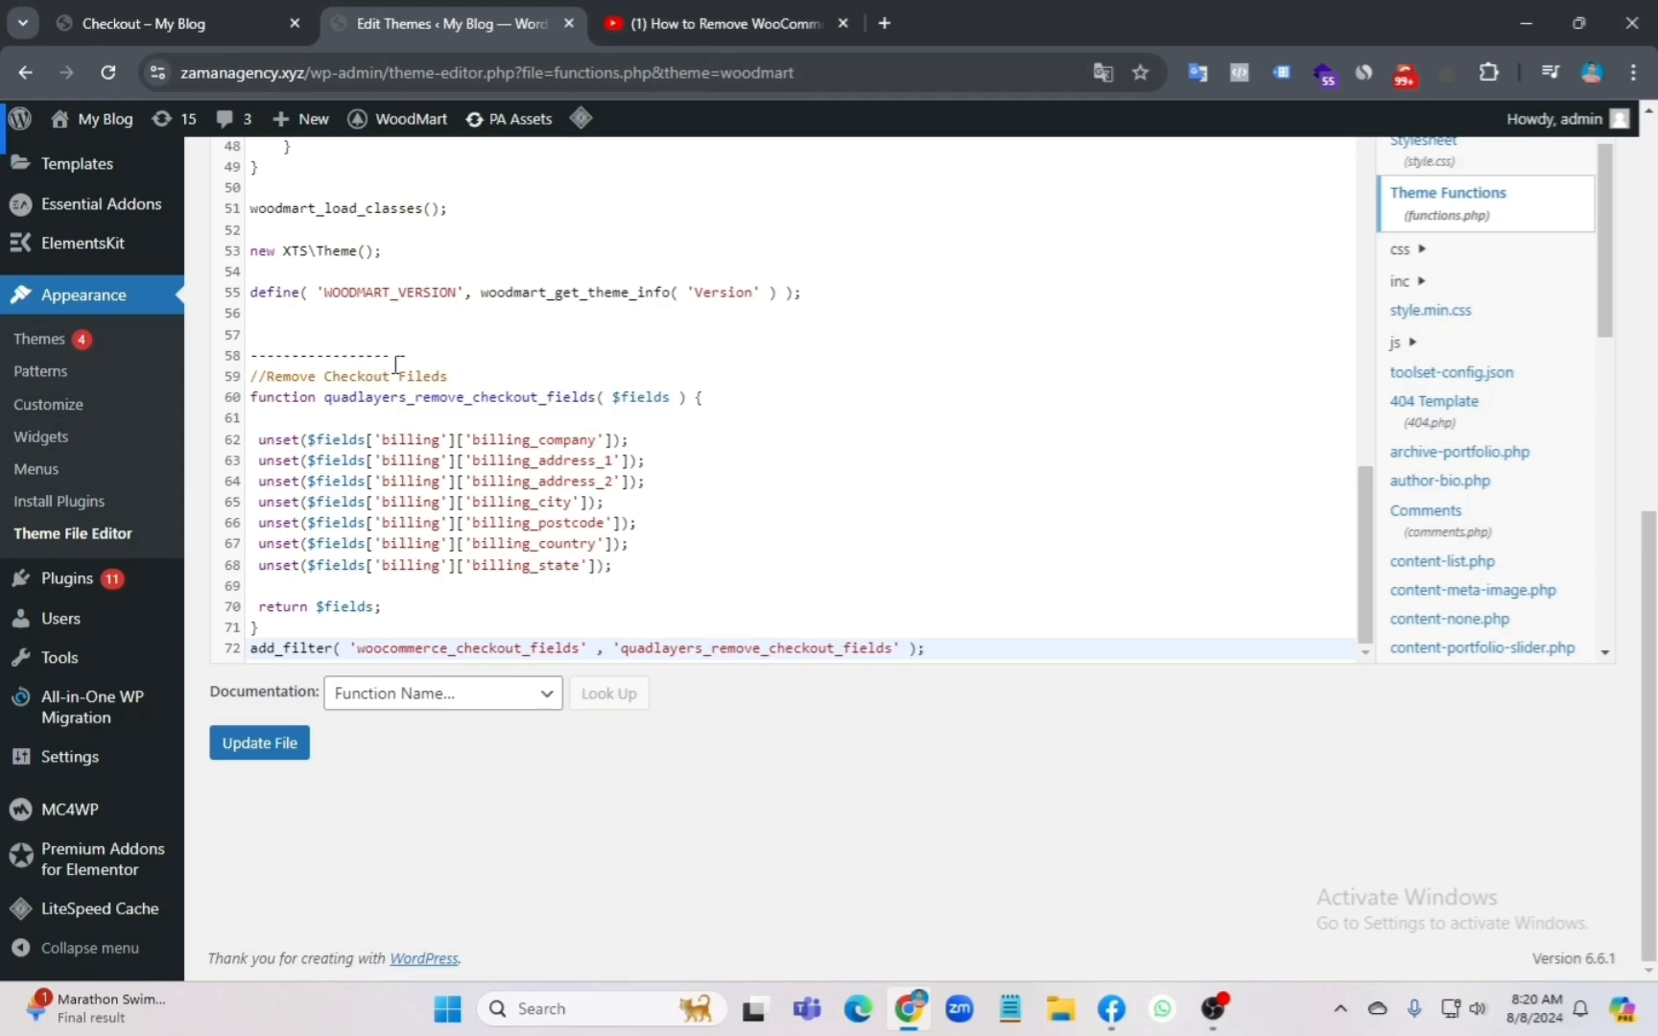
{"action": "left_click_drag", "start_coordinate": [407, 357], "coordinate": [253, 366]}
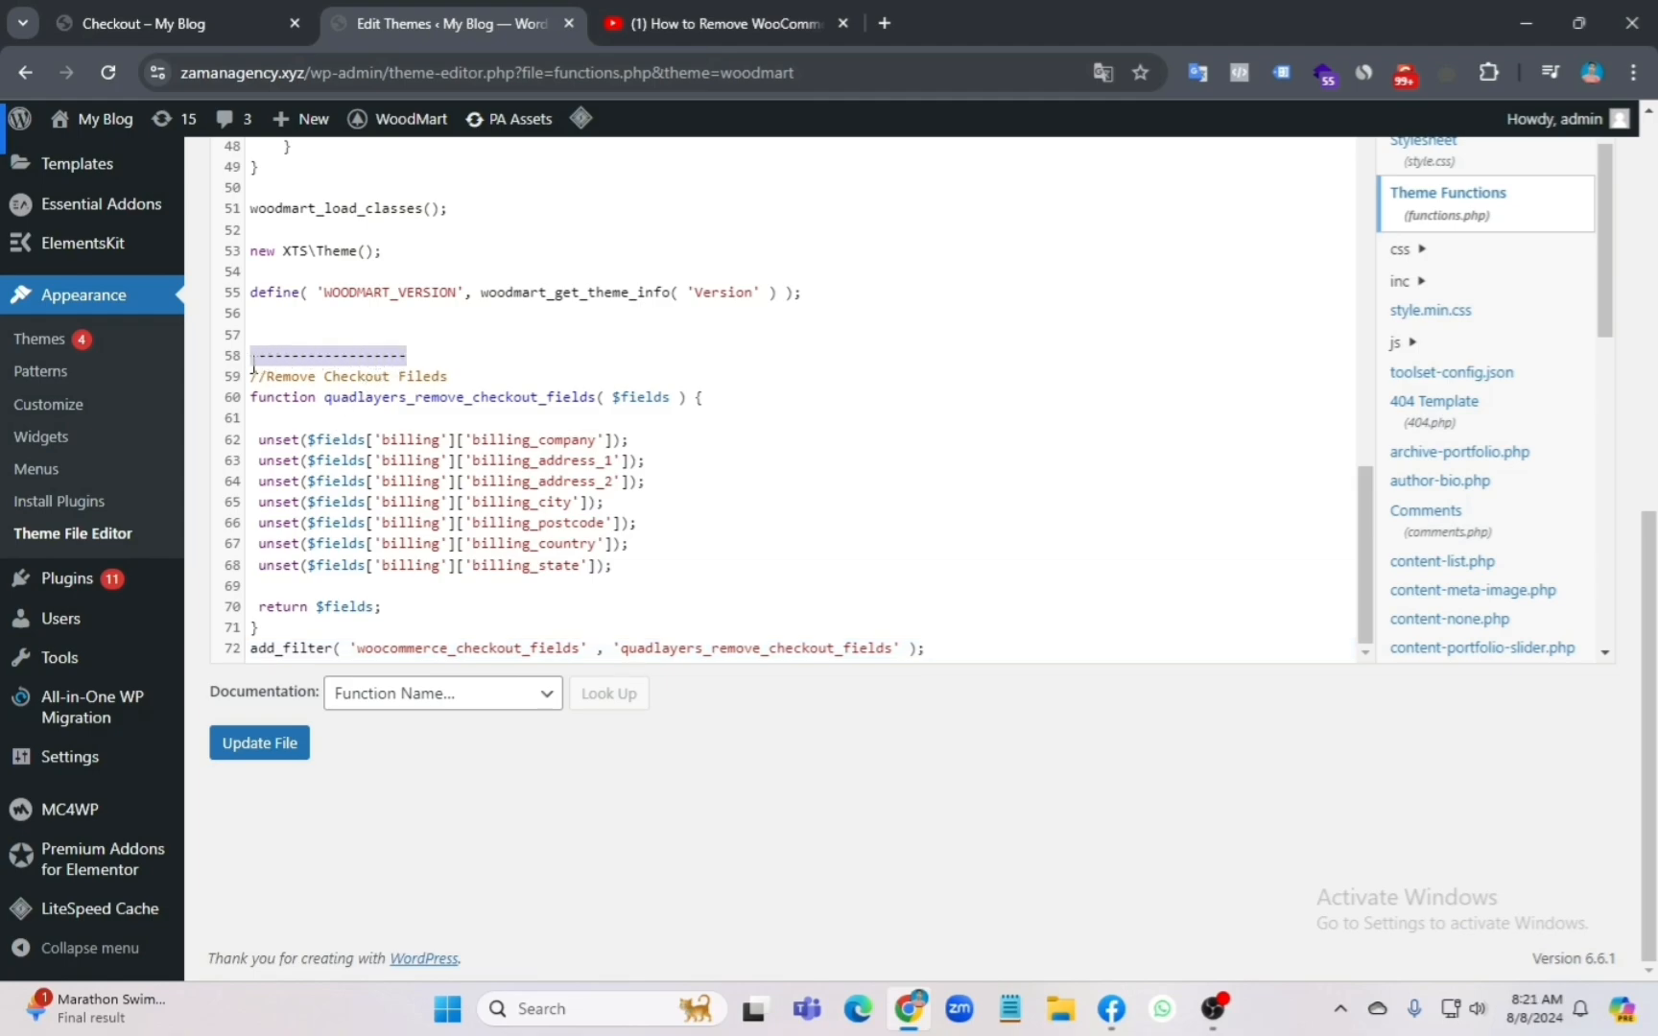
{"action": "key", "text": "BackSpace"}
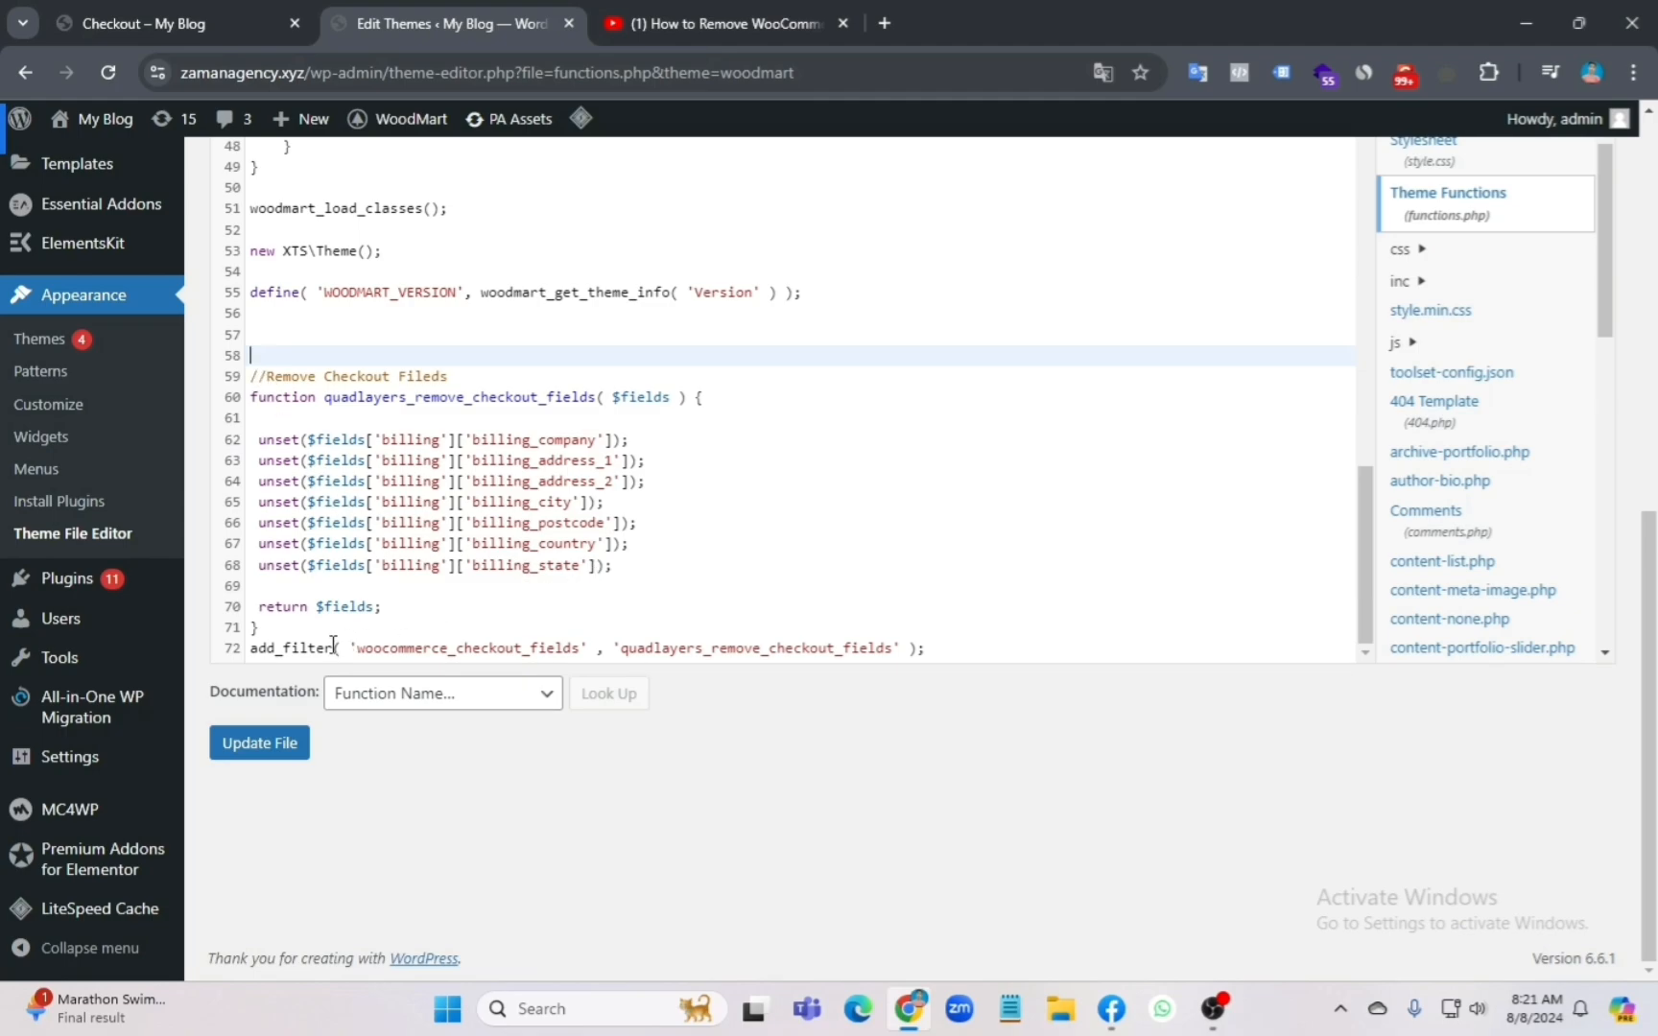
Step: Save the functions.php changes and reload the storefront checkout page to check the billing fields
{"action": "left_click", "coordinate": [278, 744]}
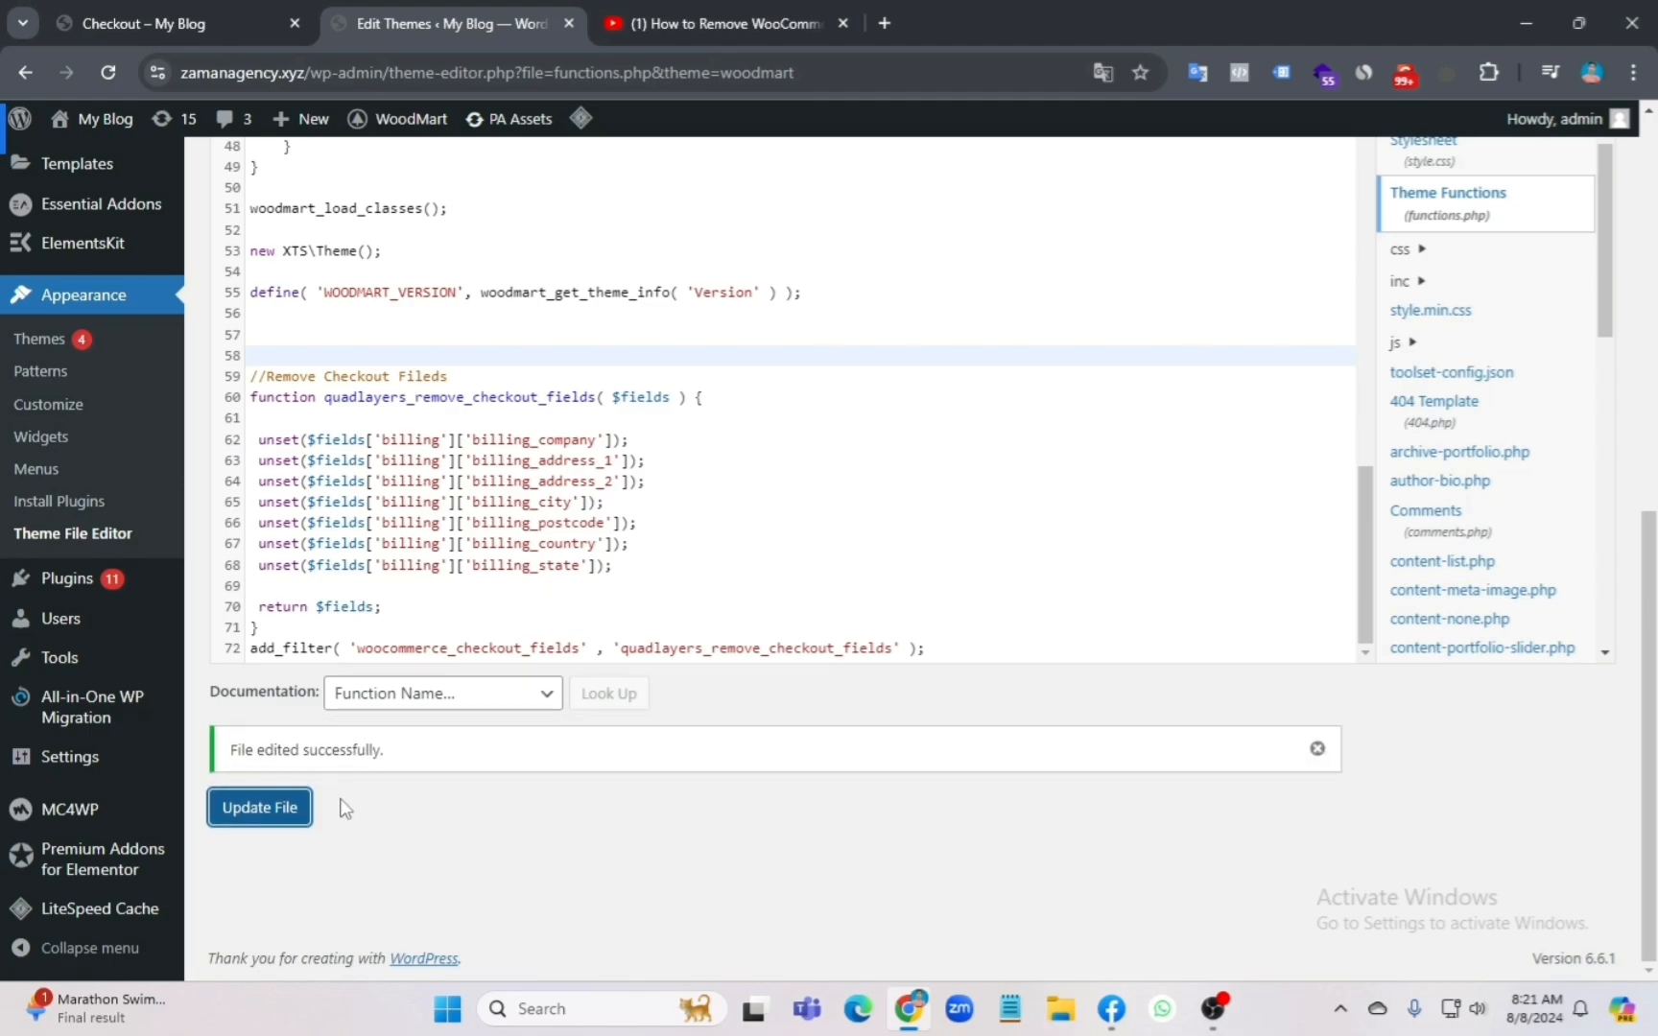
{"action": "left_click_drag", "start_coordinate": [387, 752], "coordinate": [229, 749]}
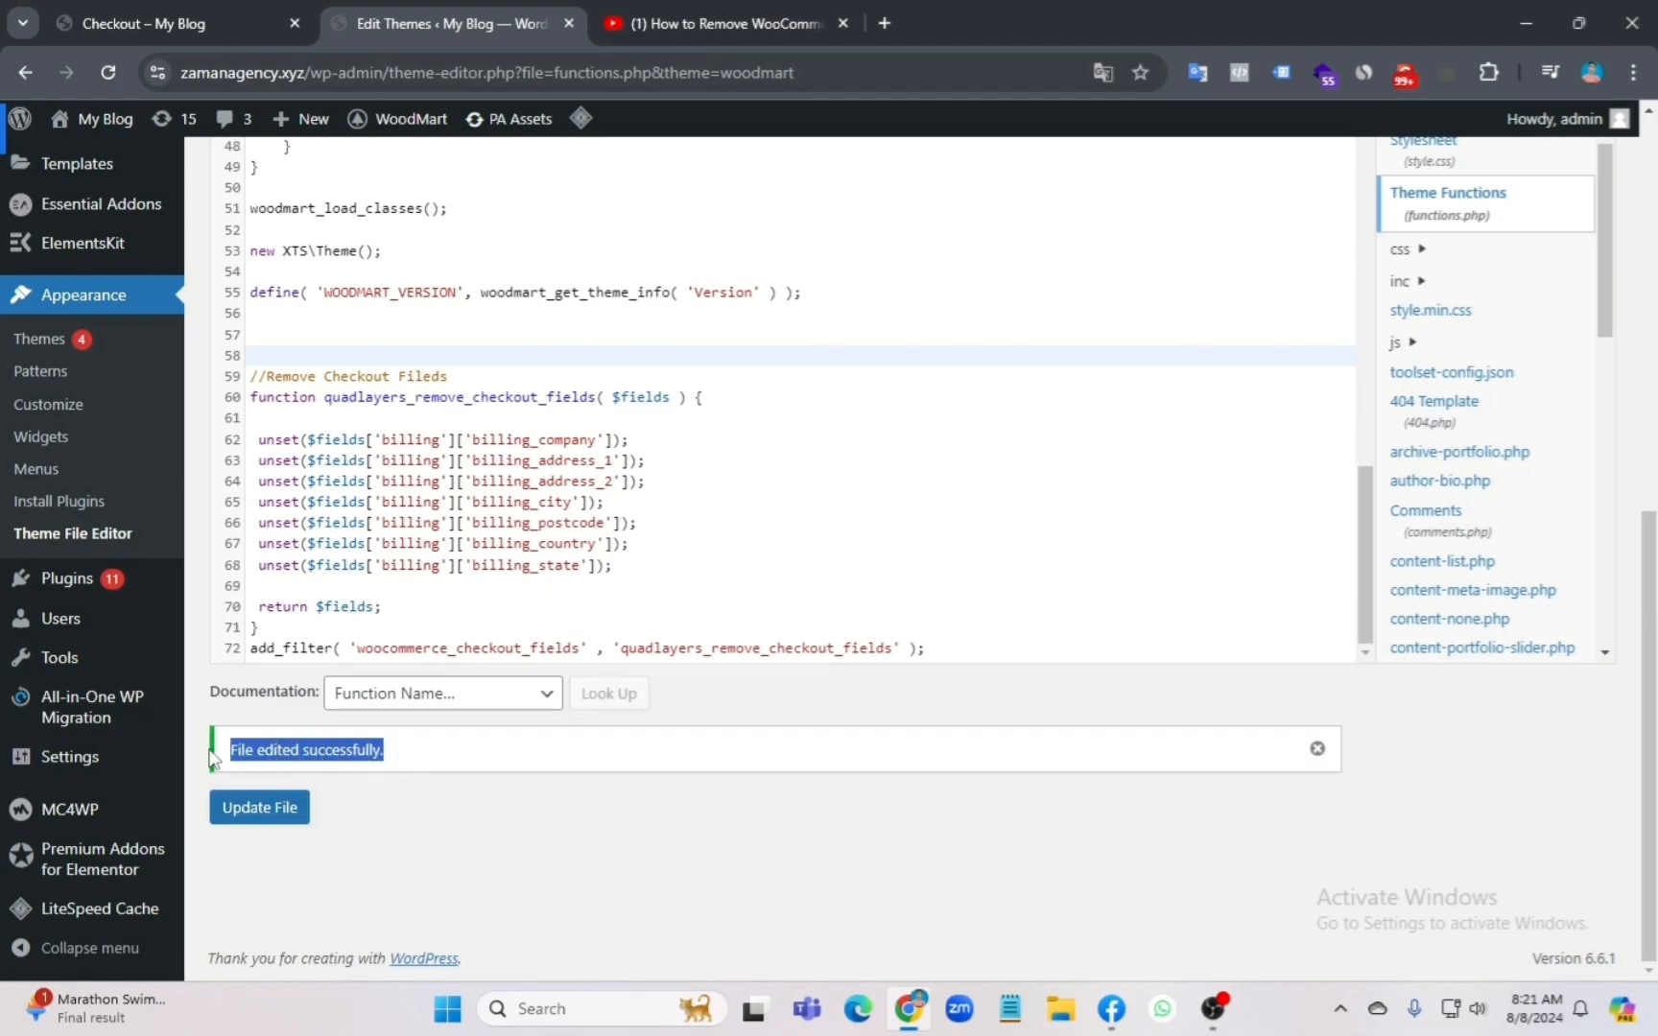
{"action": "left_click", "coordinate": [488, 807]}
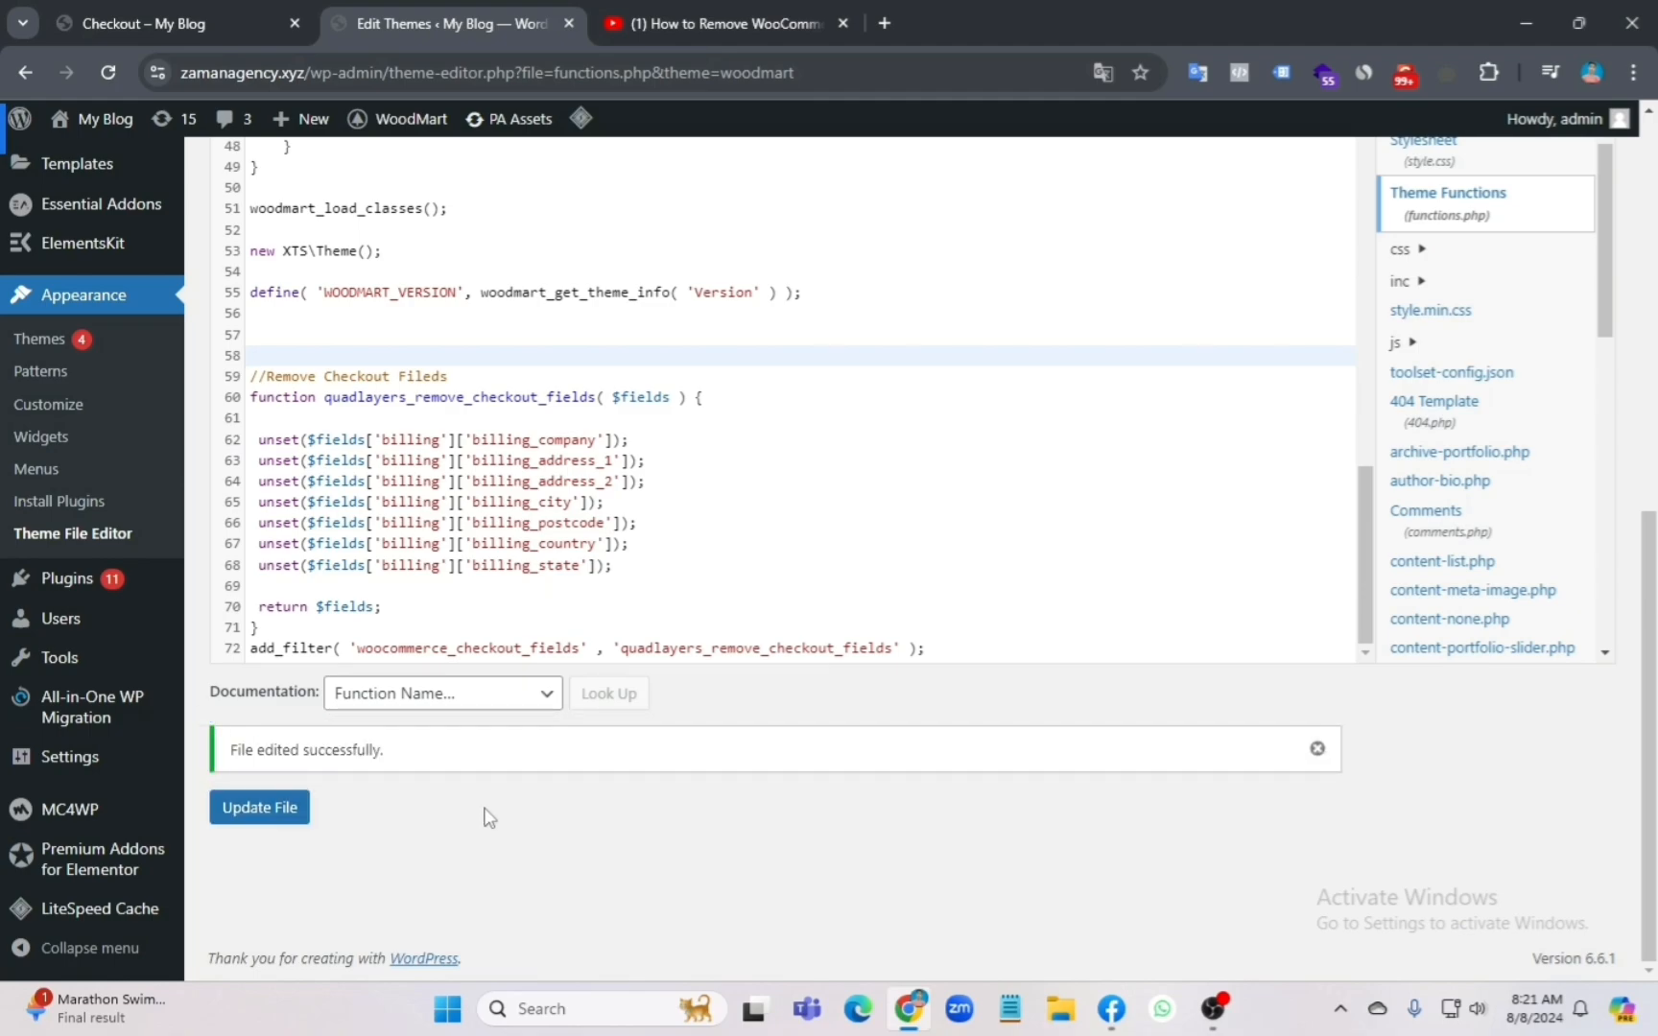
{"action": "left_click", "coordinate": [152, 24]}
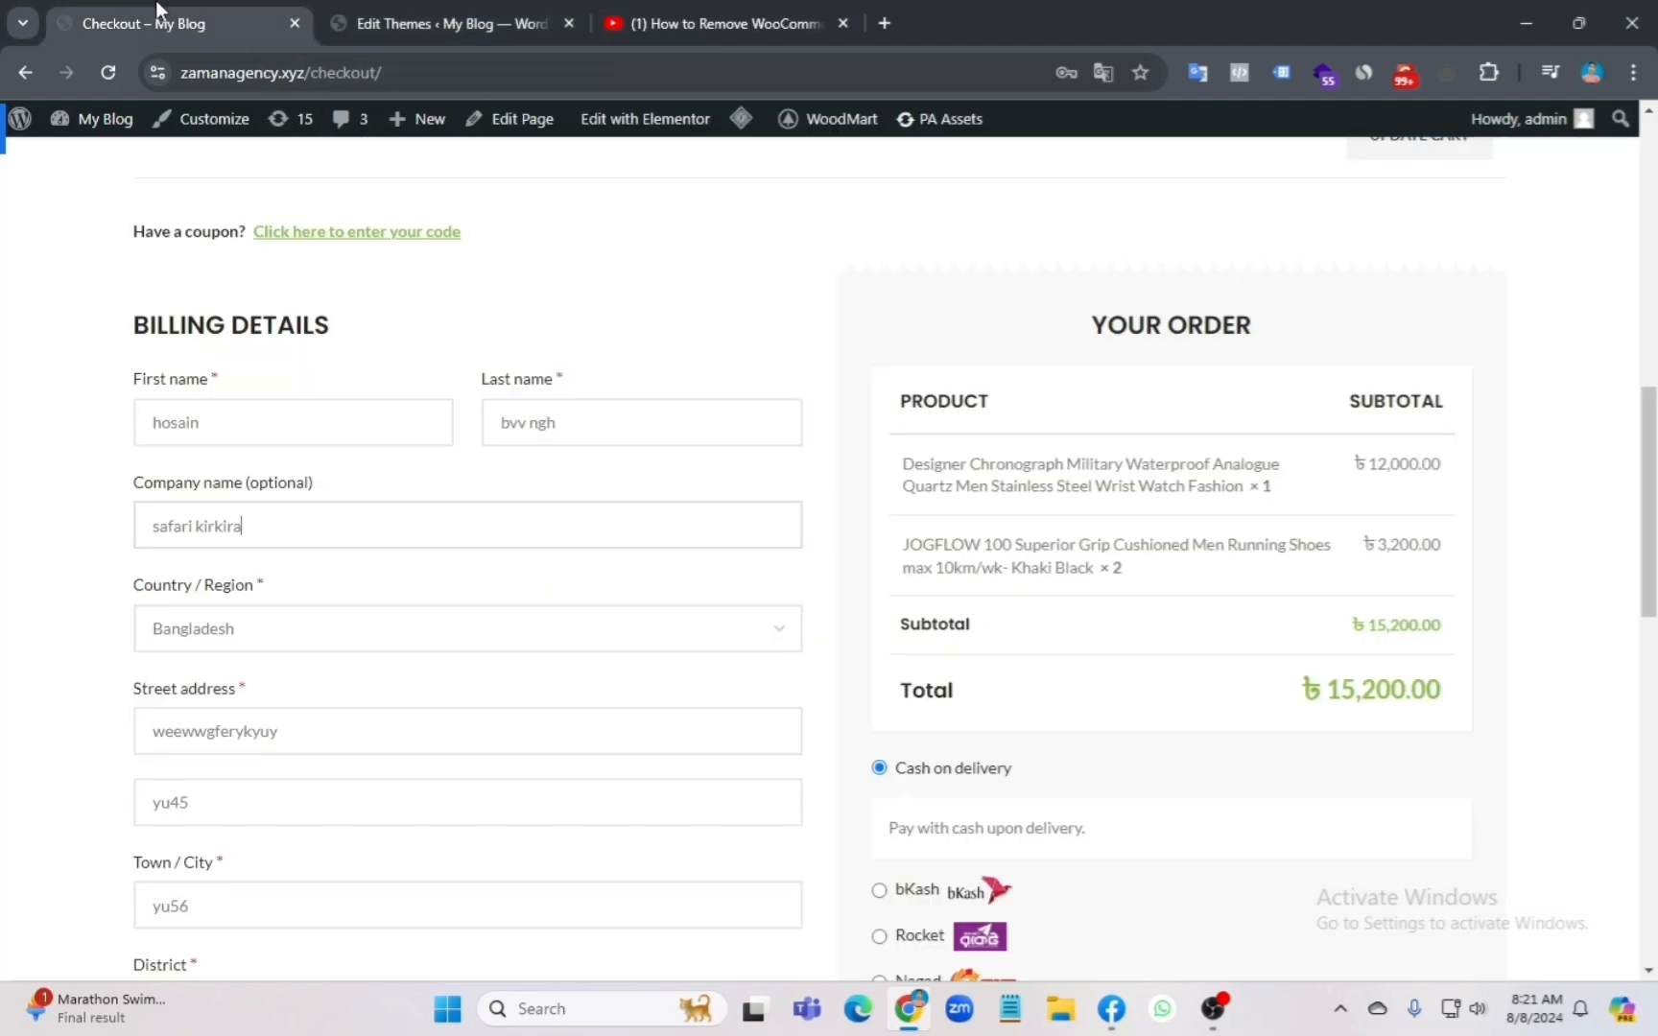
{"action": "left_click", "coordinate": [110, 73]}
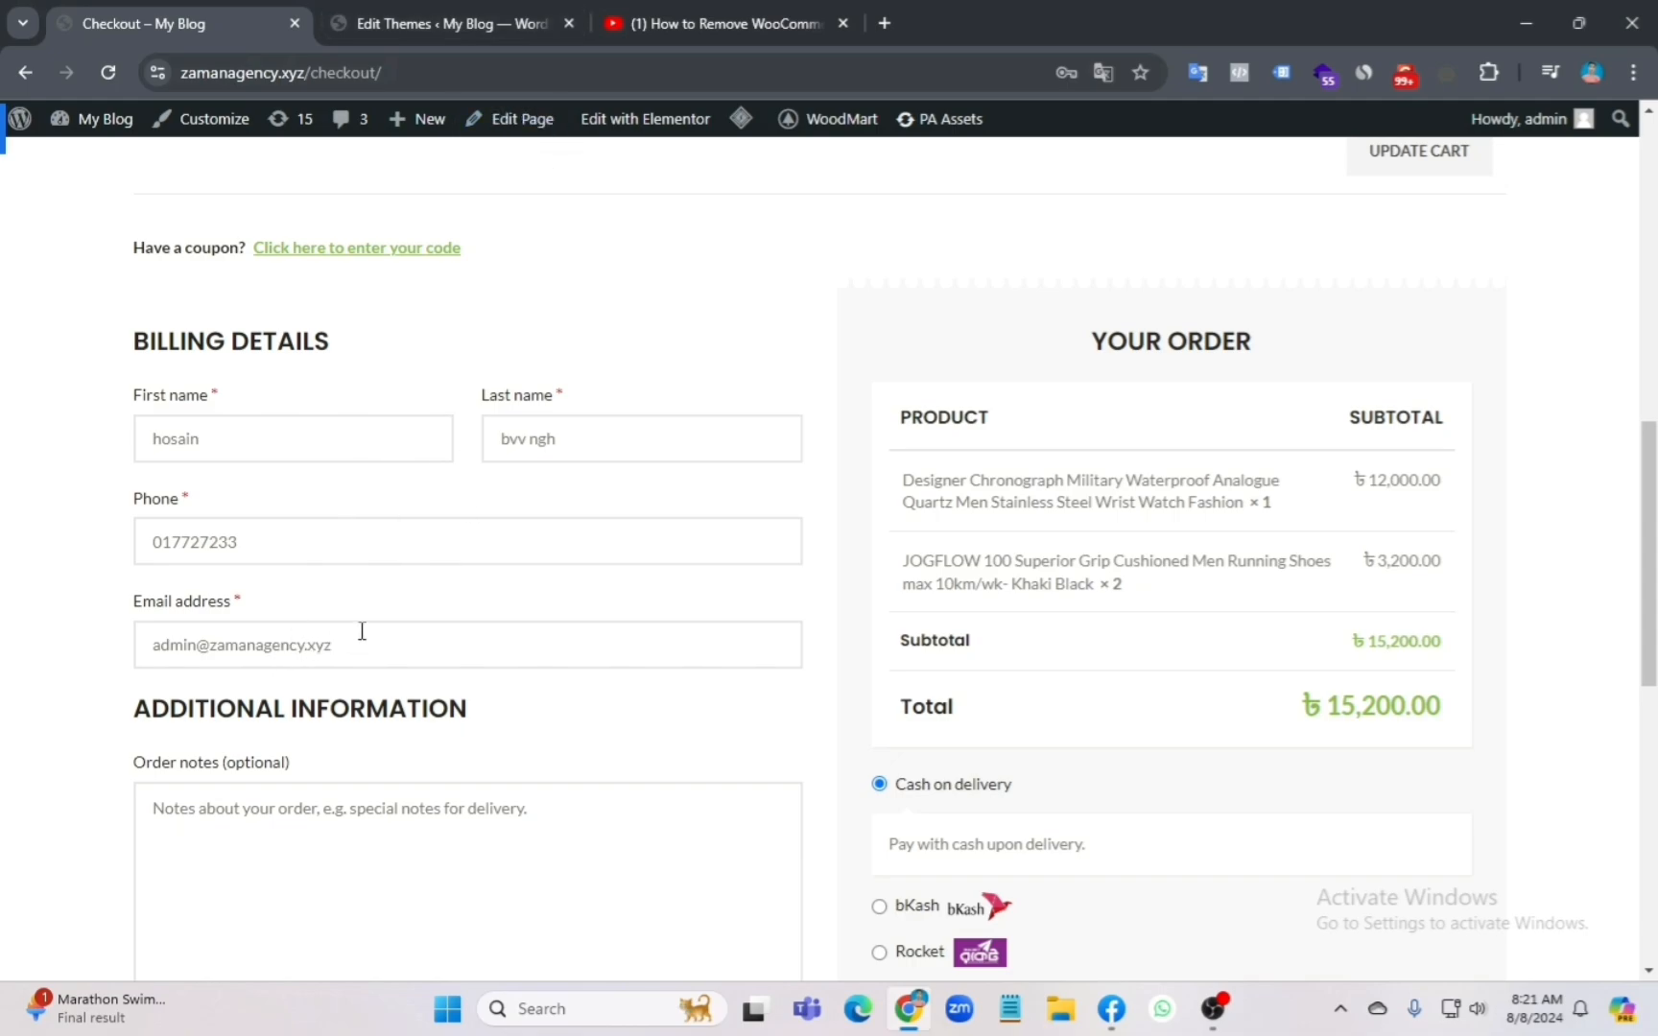
Step: Delete the unset line for billing_address_1 from the snippet in functions.php and save the file
{"action": "left_click", "coordinate": [555, 14]}
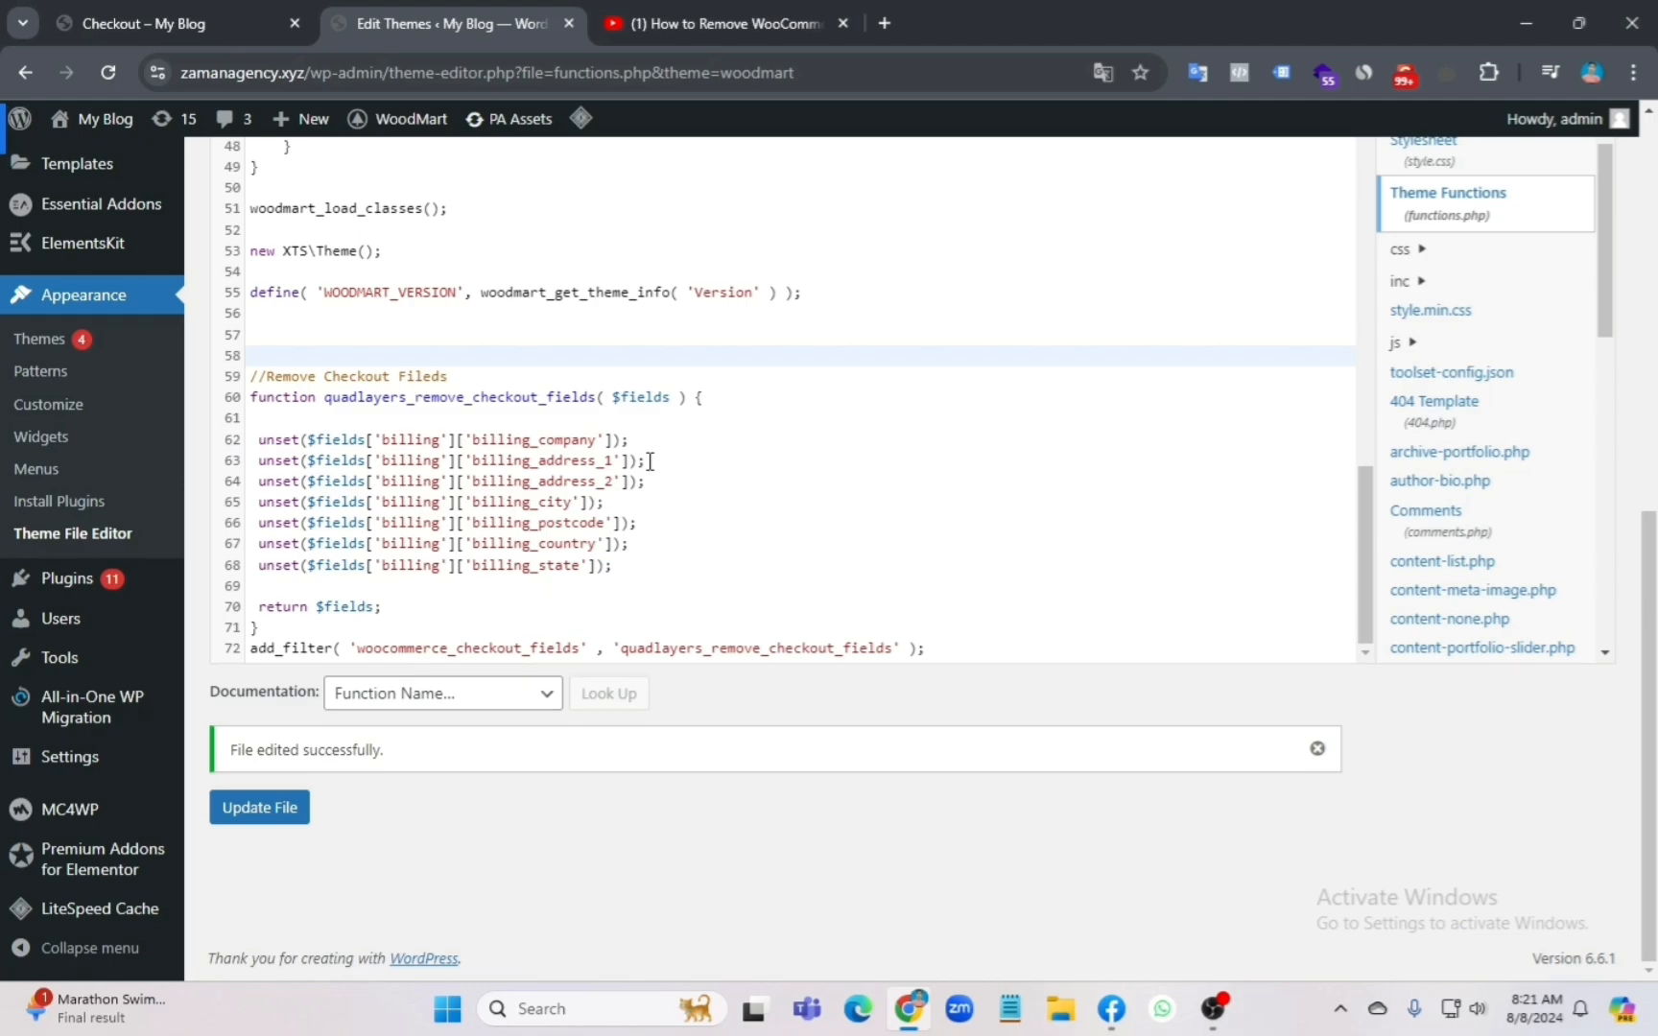
{"action": "left_click_drag", "start_coordinate": [645, 481], "coordinate": [261, 475]}
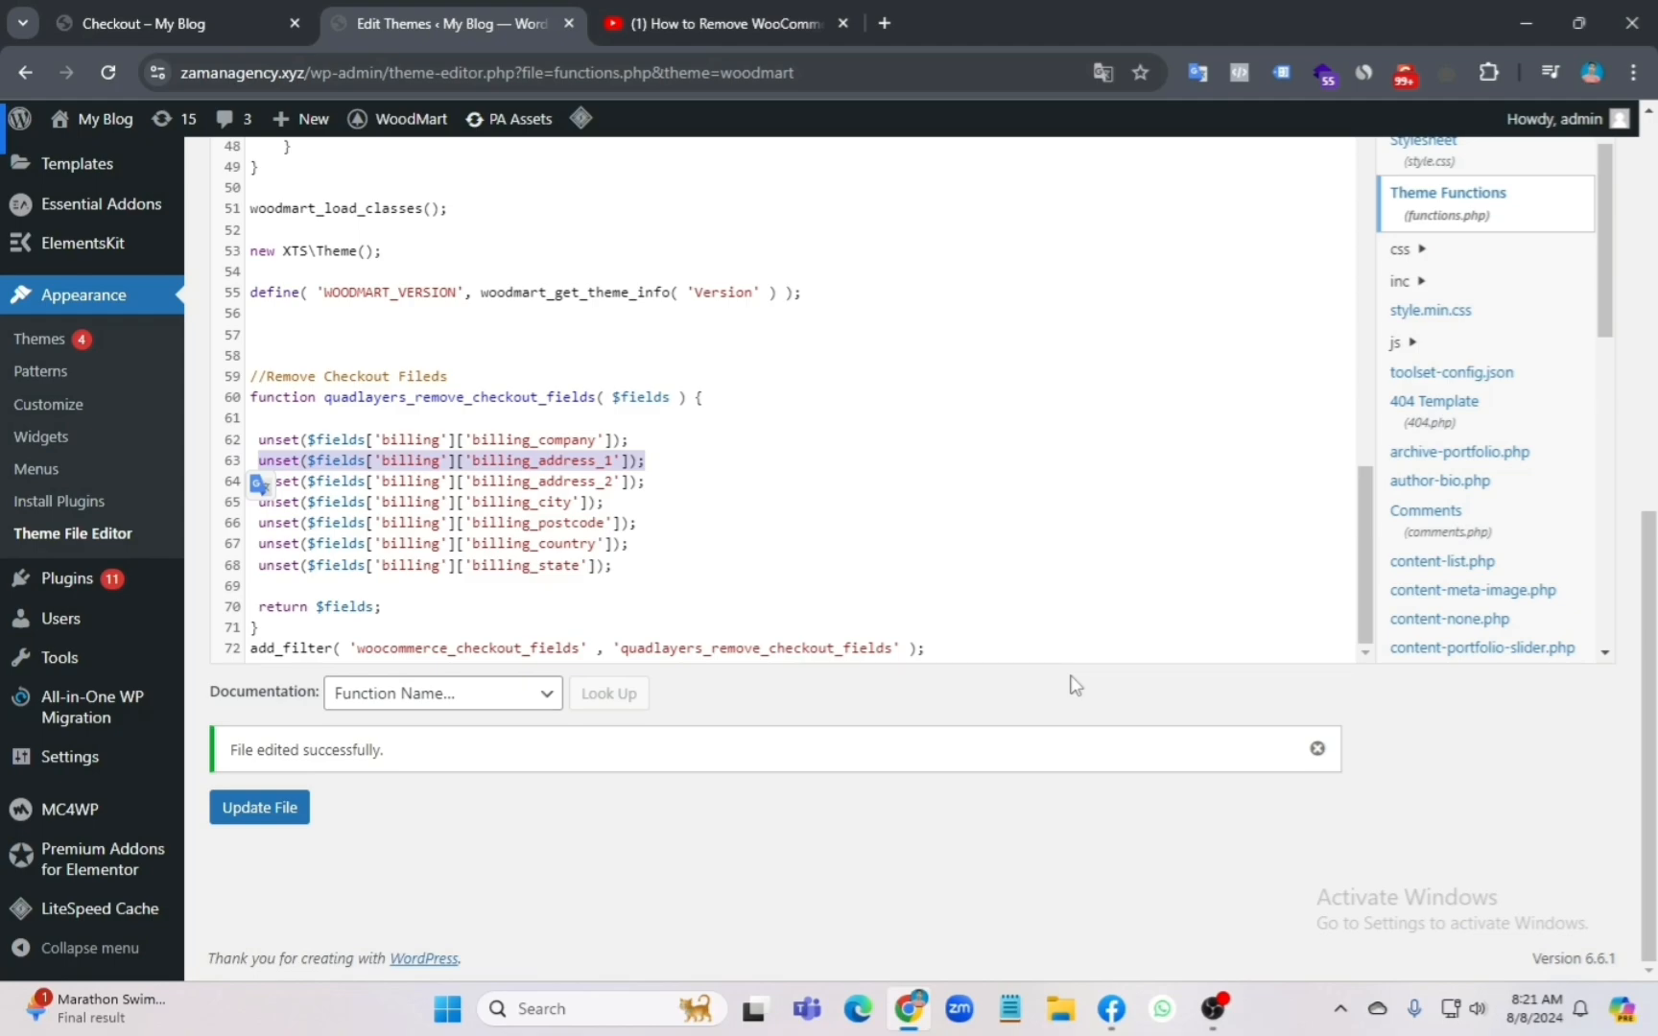
{"action": "key", "text": "BackSpace"}
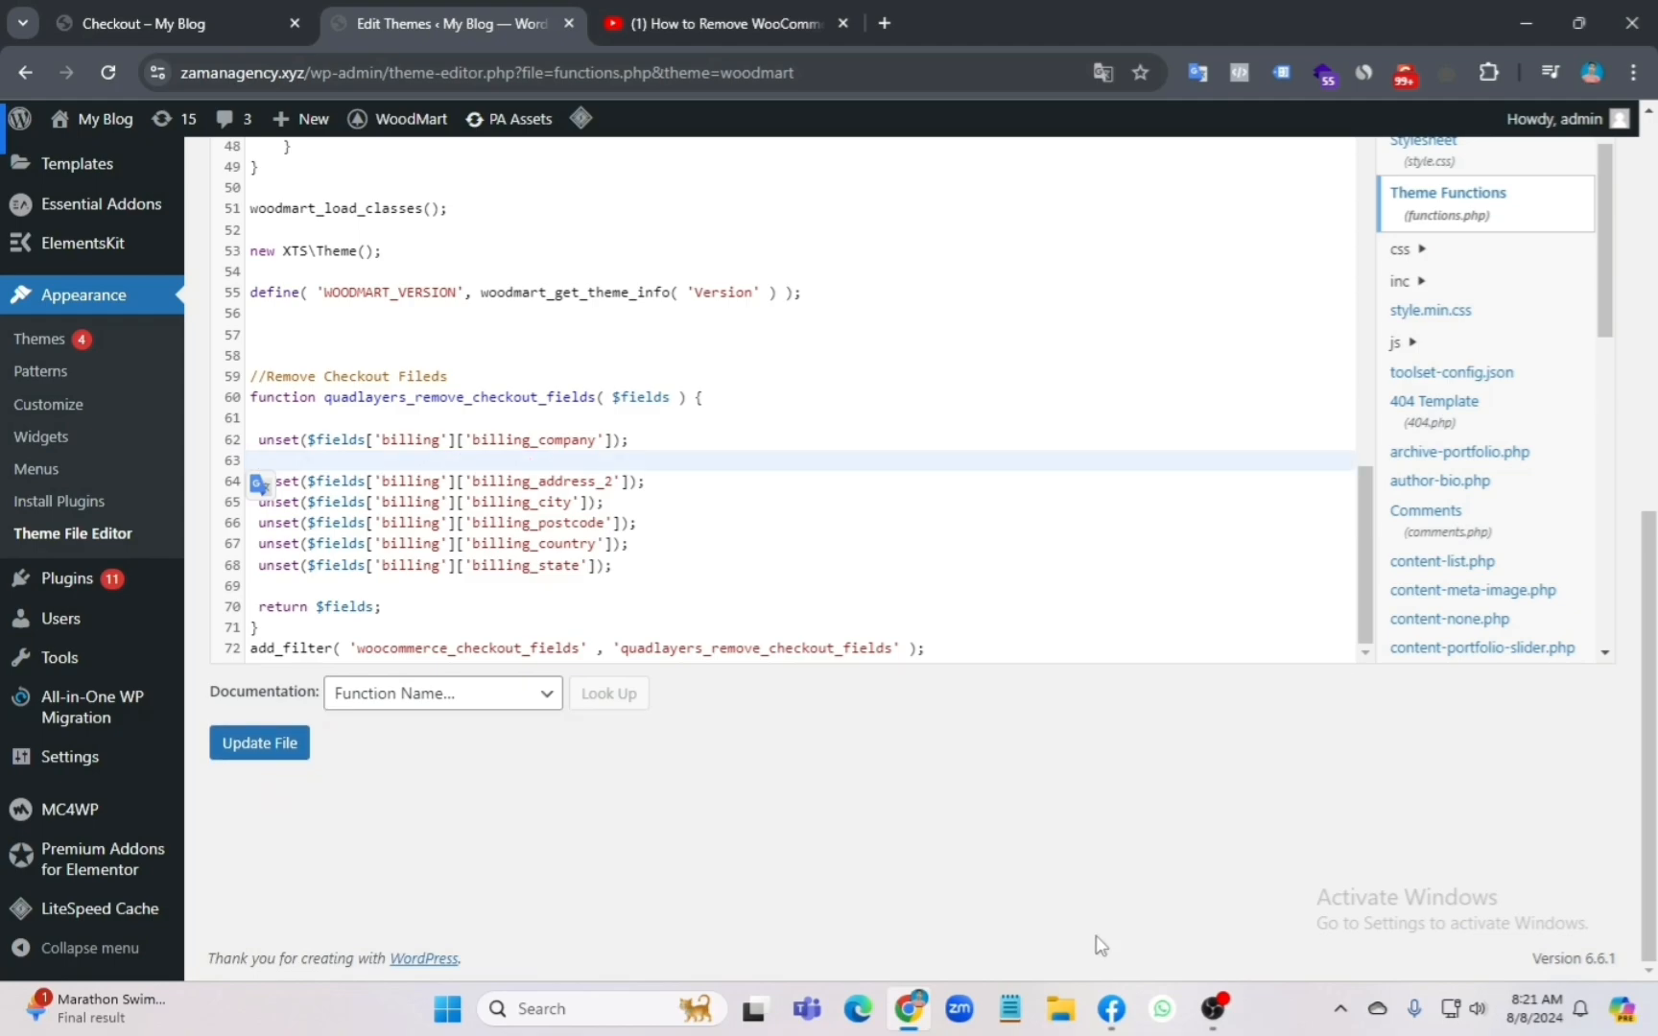
{"action": "left_click", "coordinate": [265, 755]}
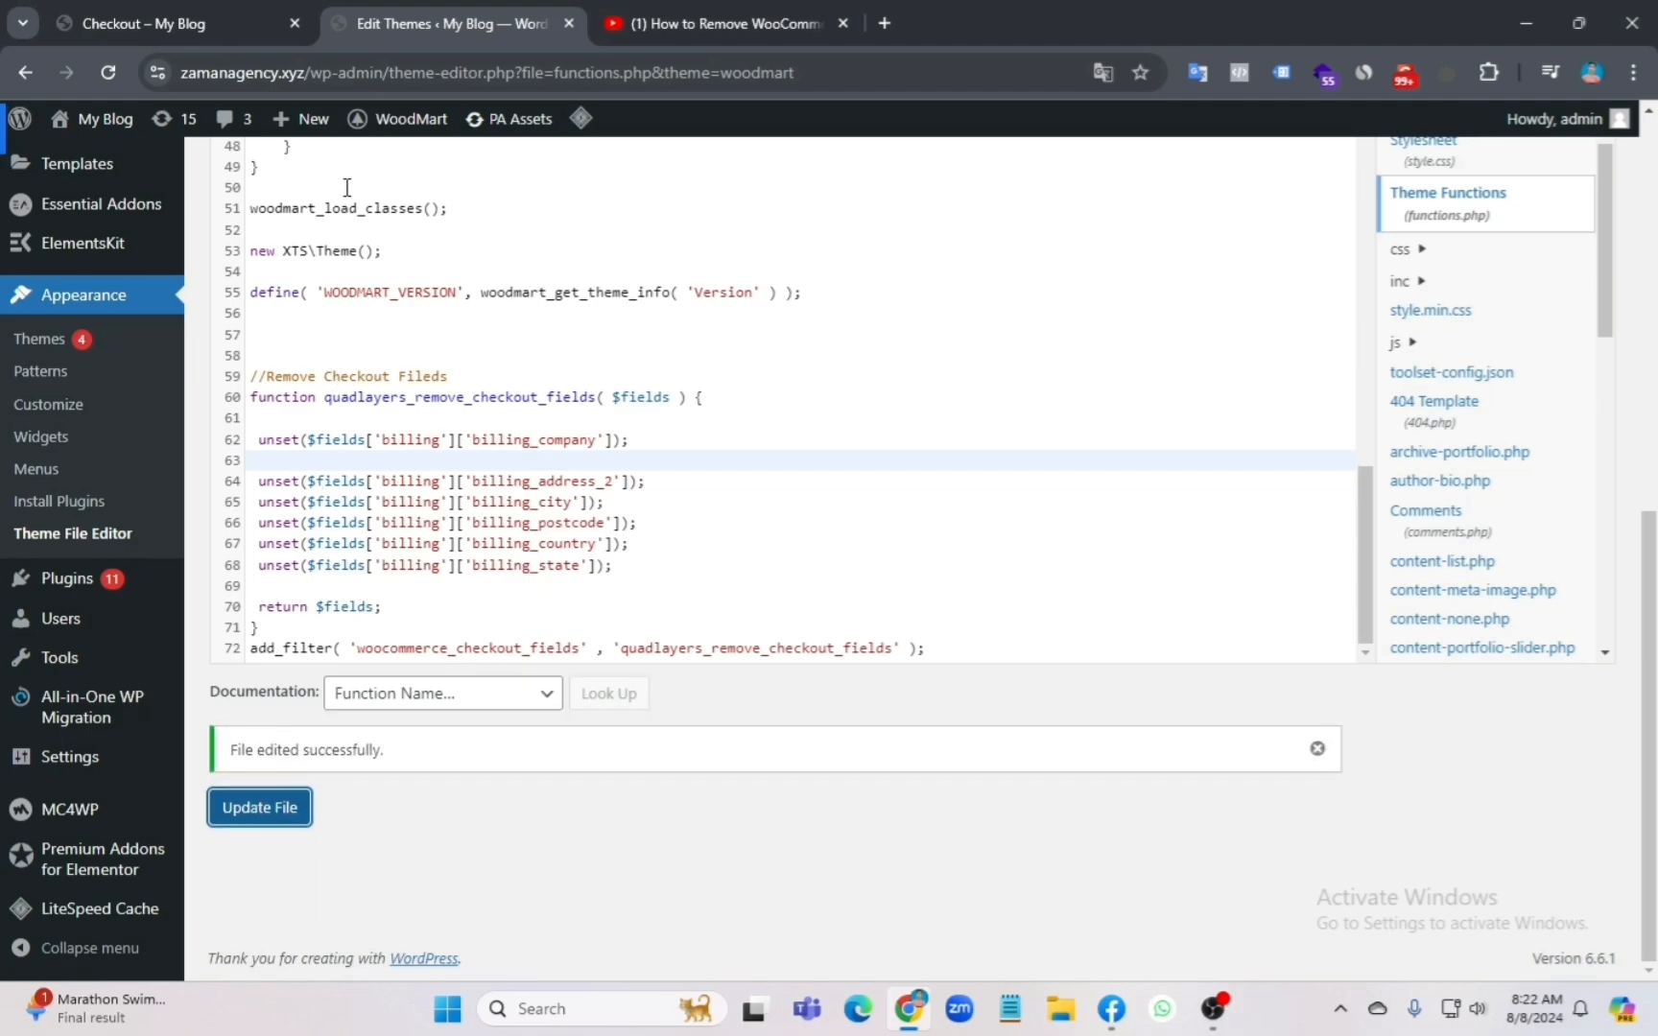
Step: Reload the storefront checkout page to check the street address field in the Billing Details
{"action": "left_click", "coordinate": [184, 23]}
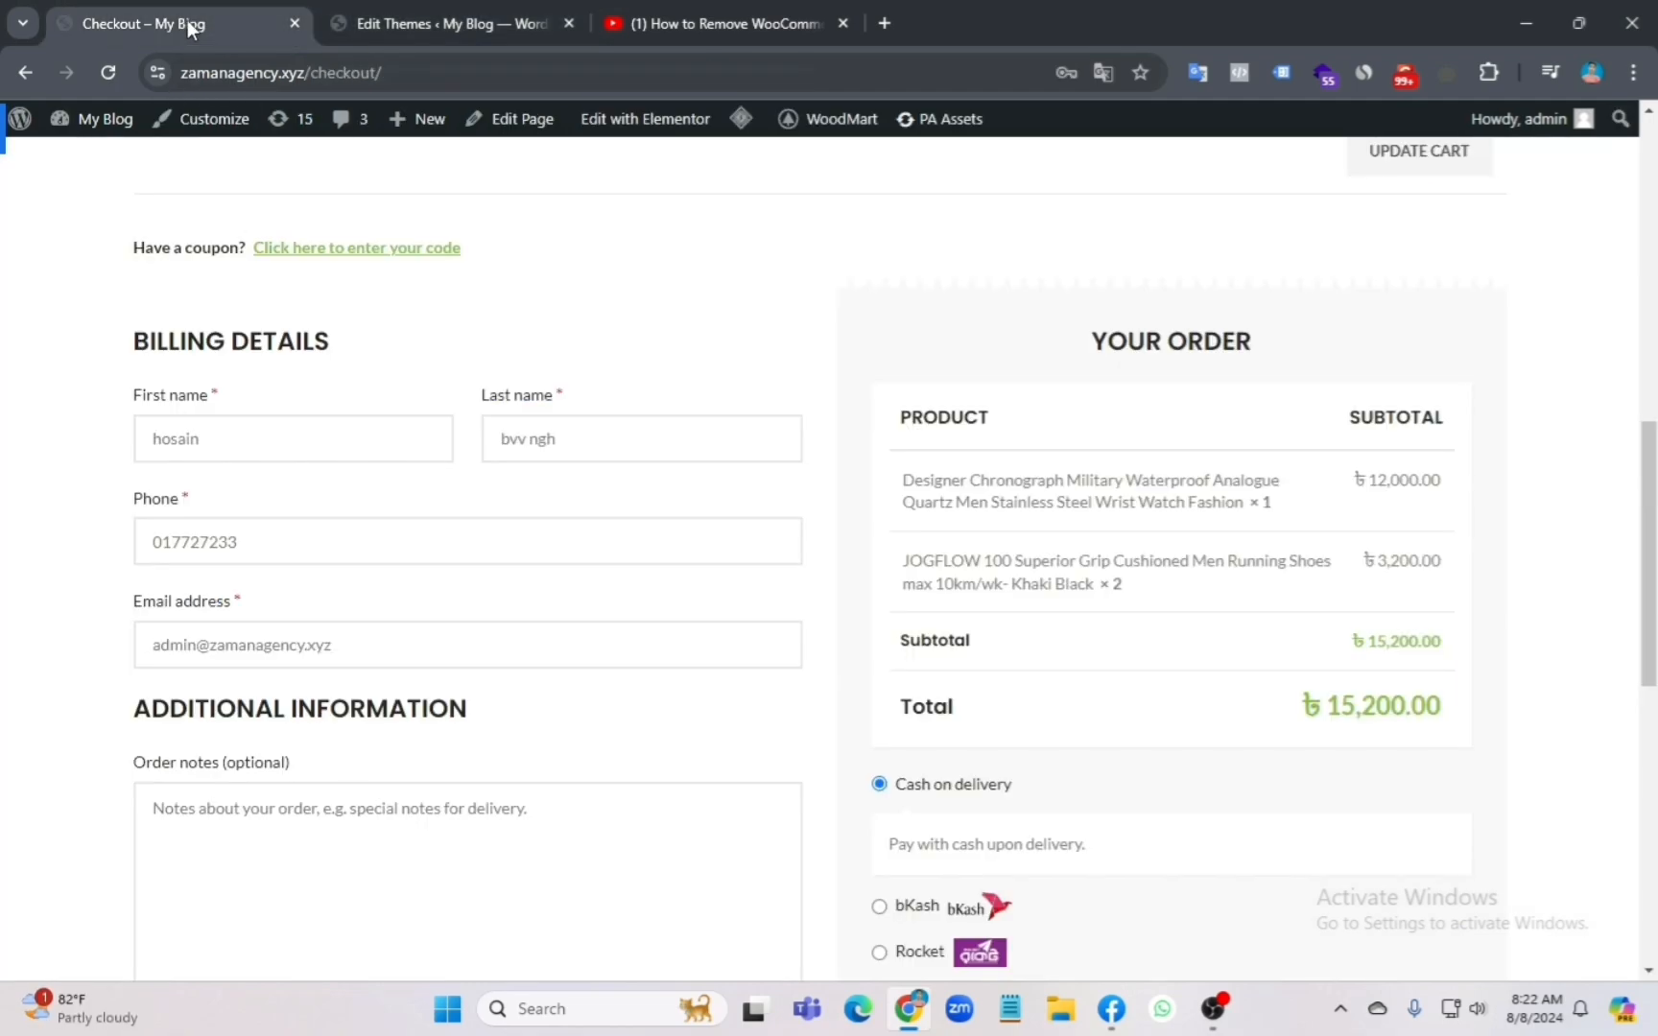
{"action": "left_click", "coordinate": [102, 74]}
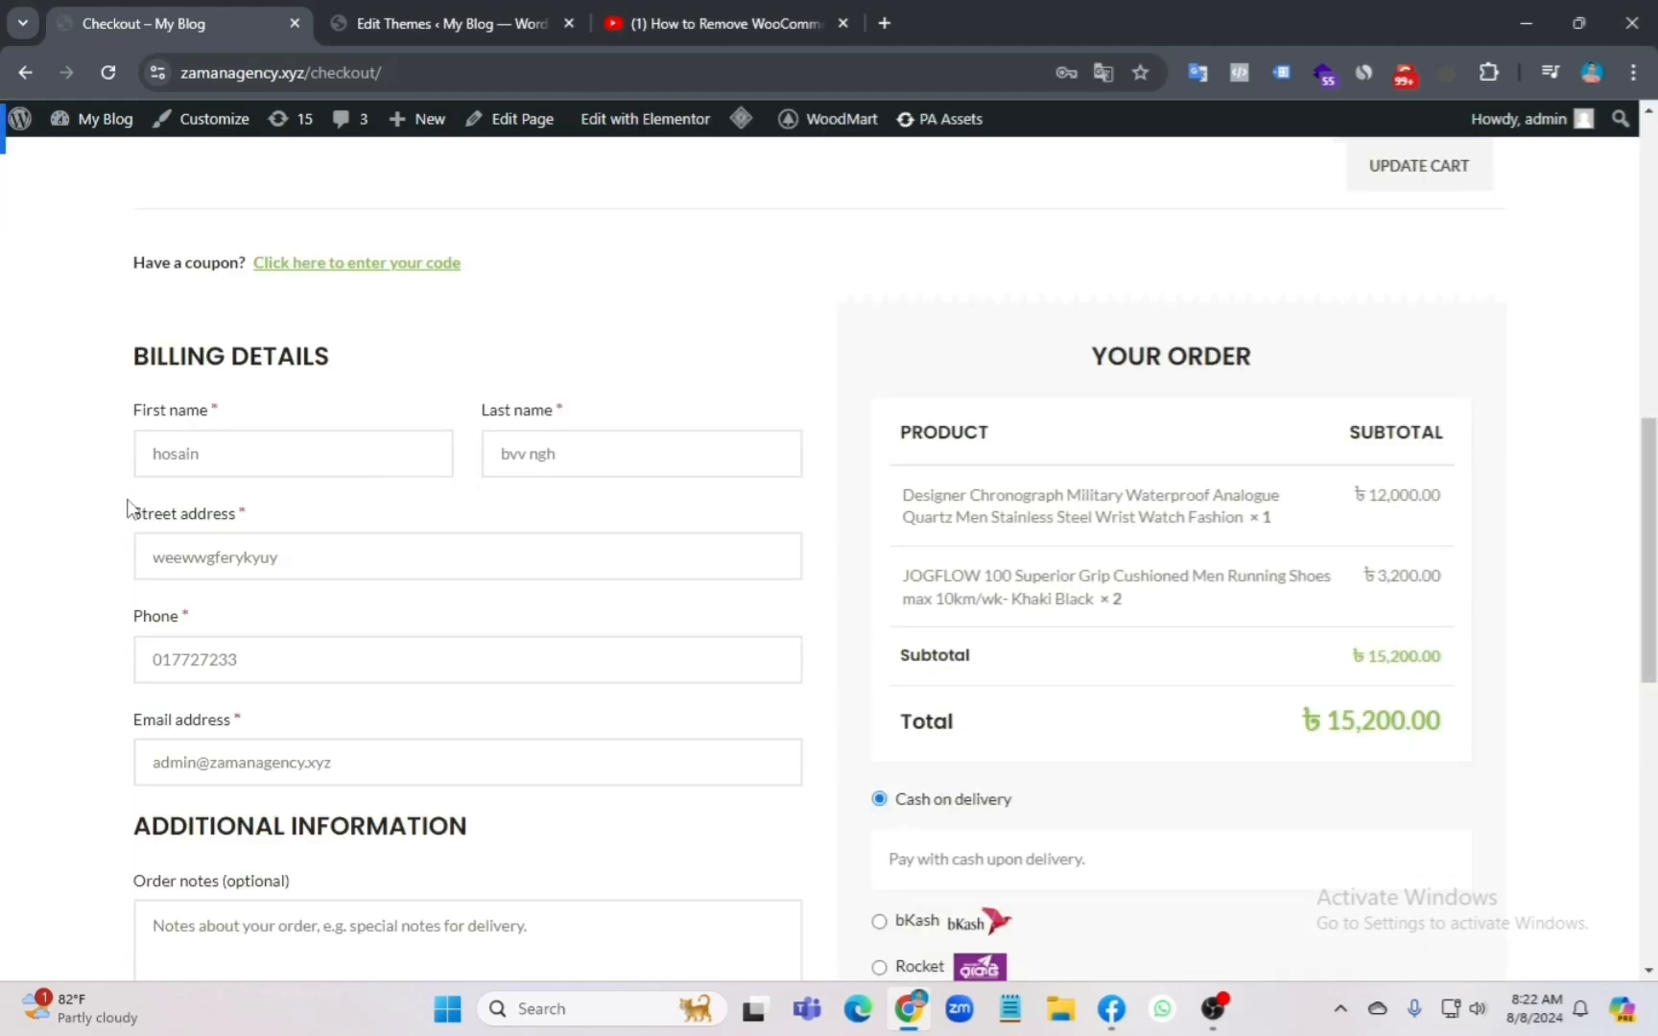
Step: Add test text to the Street address field in the Billing Details and clear the field to test that it is required
{"action": "left_click_drag", "start_coordinate": [180, 515], "coordinate": [310, 517]}
{"action": "left_click", "coordinate": [186, 555]}
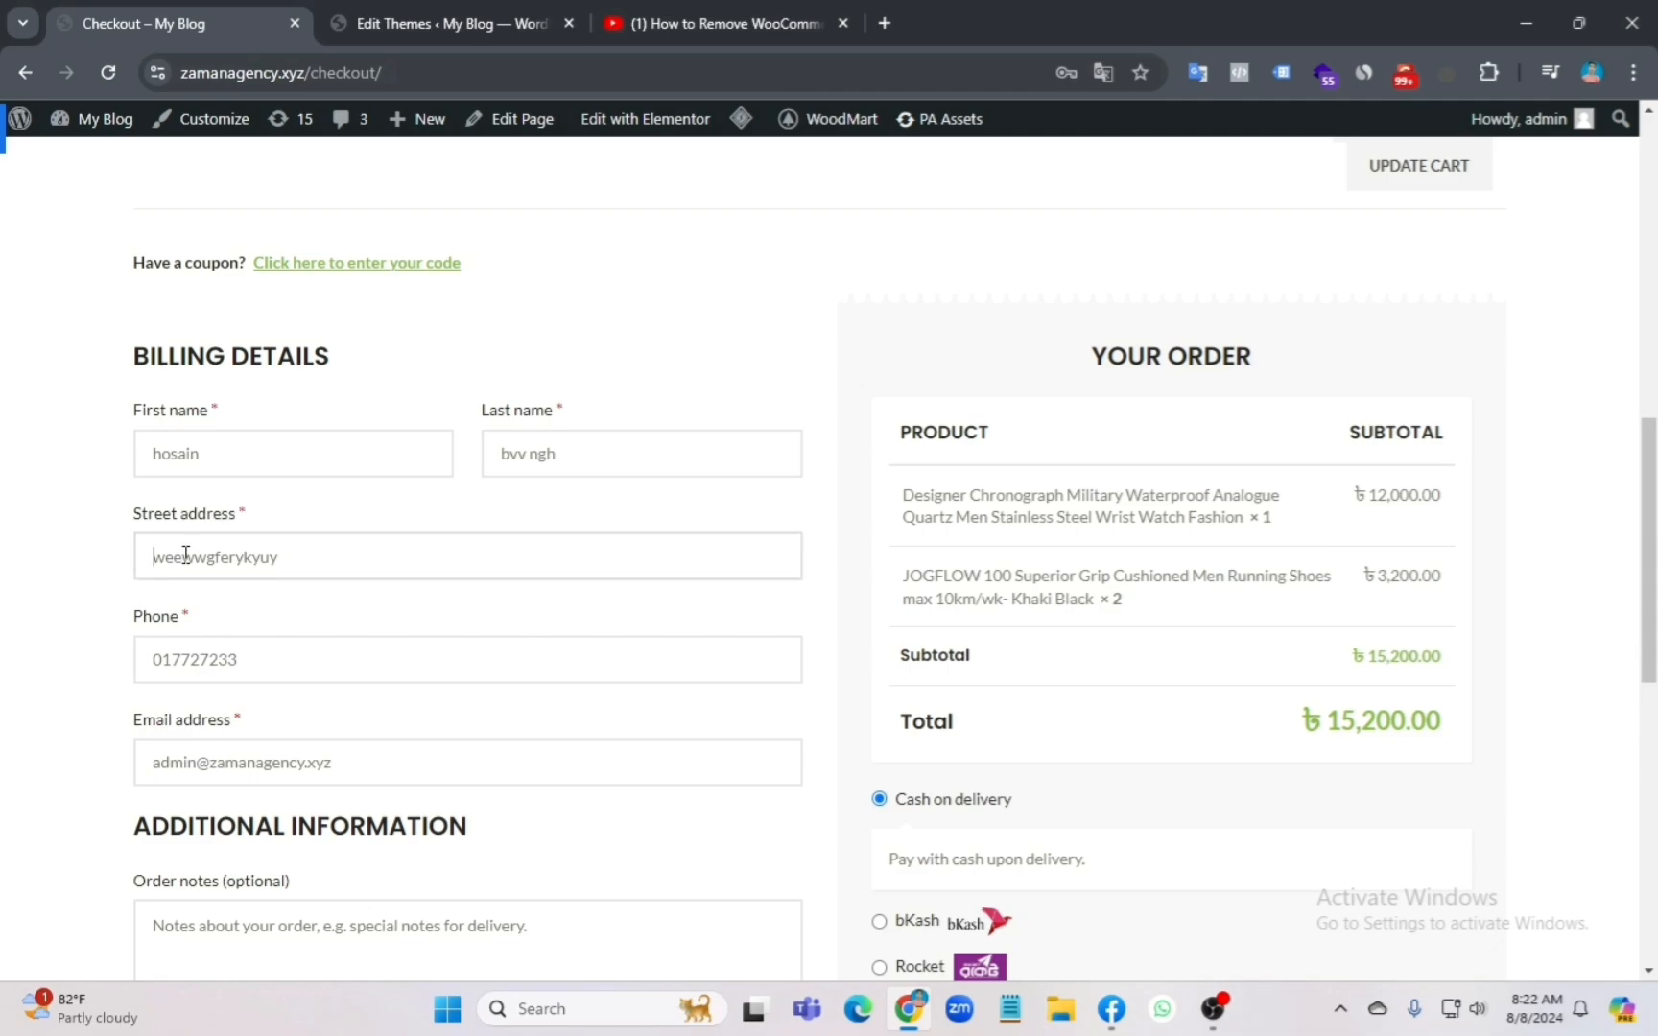
{"action": "left_click", "coordinate": [276, 553]}
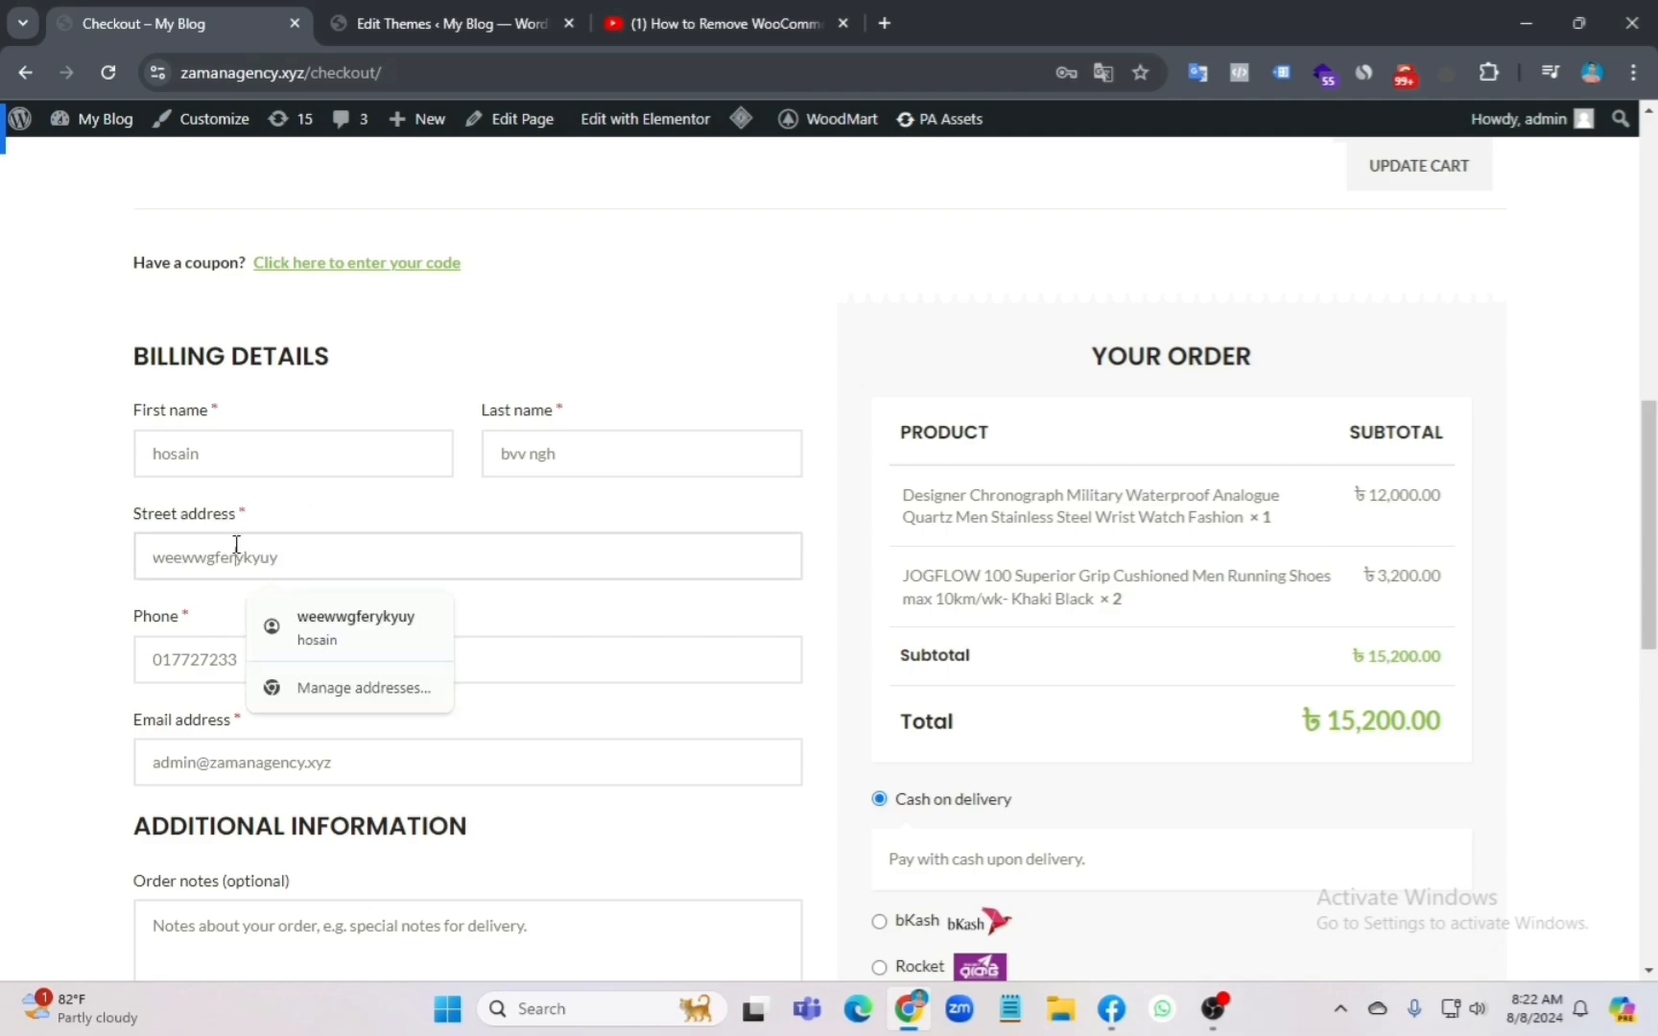
{"action": "type", "text": "fgngfcg"}
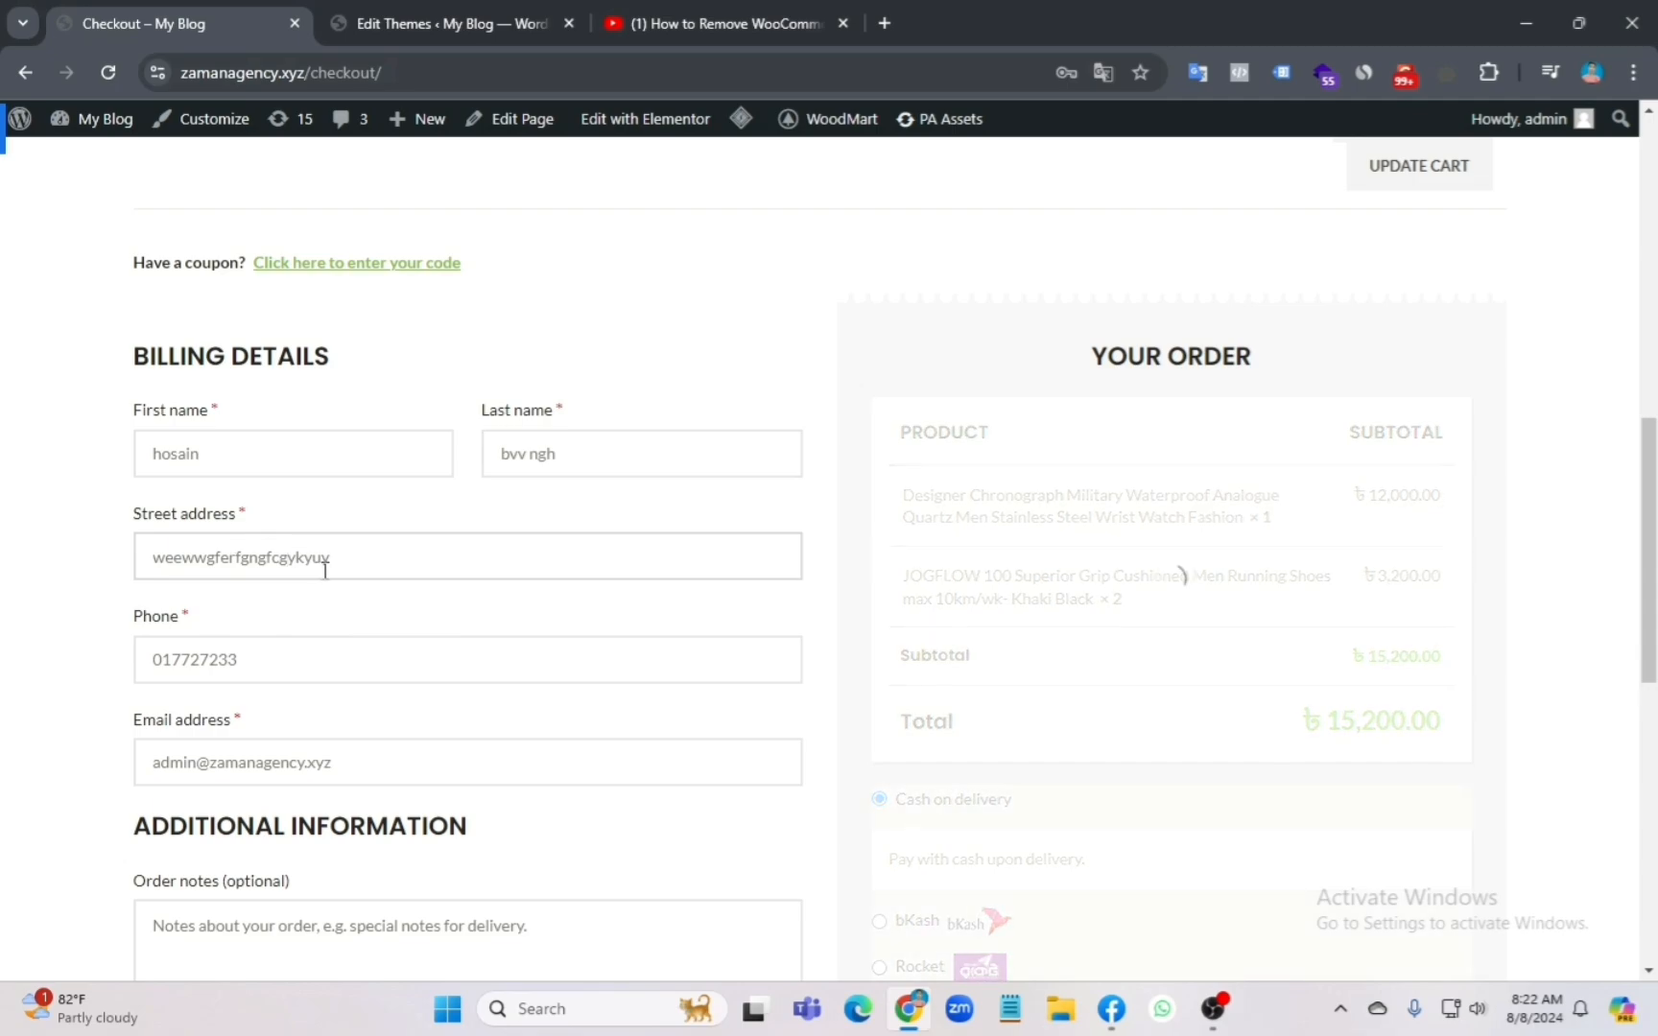
{"action": "left_click_drag", "start_coordinate": [326, 566], "coordinate": [128, 583]}
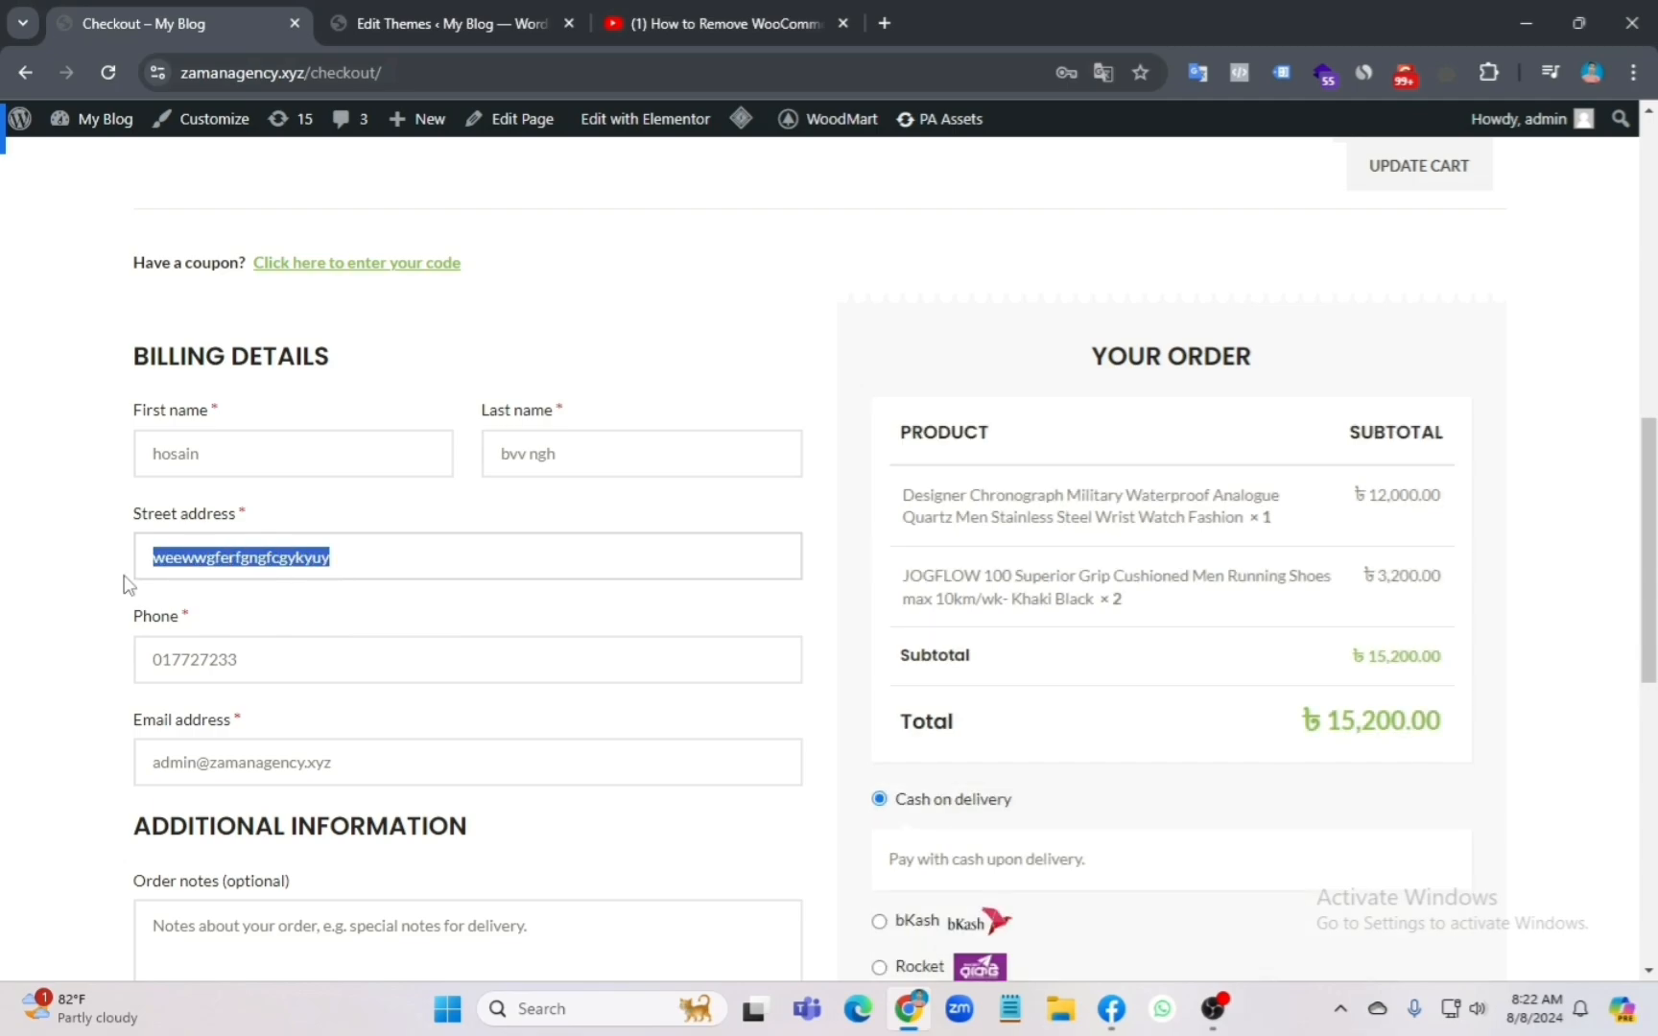
{"action": "key", "text": "BackSpace"}
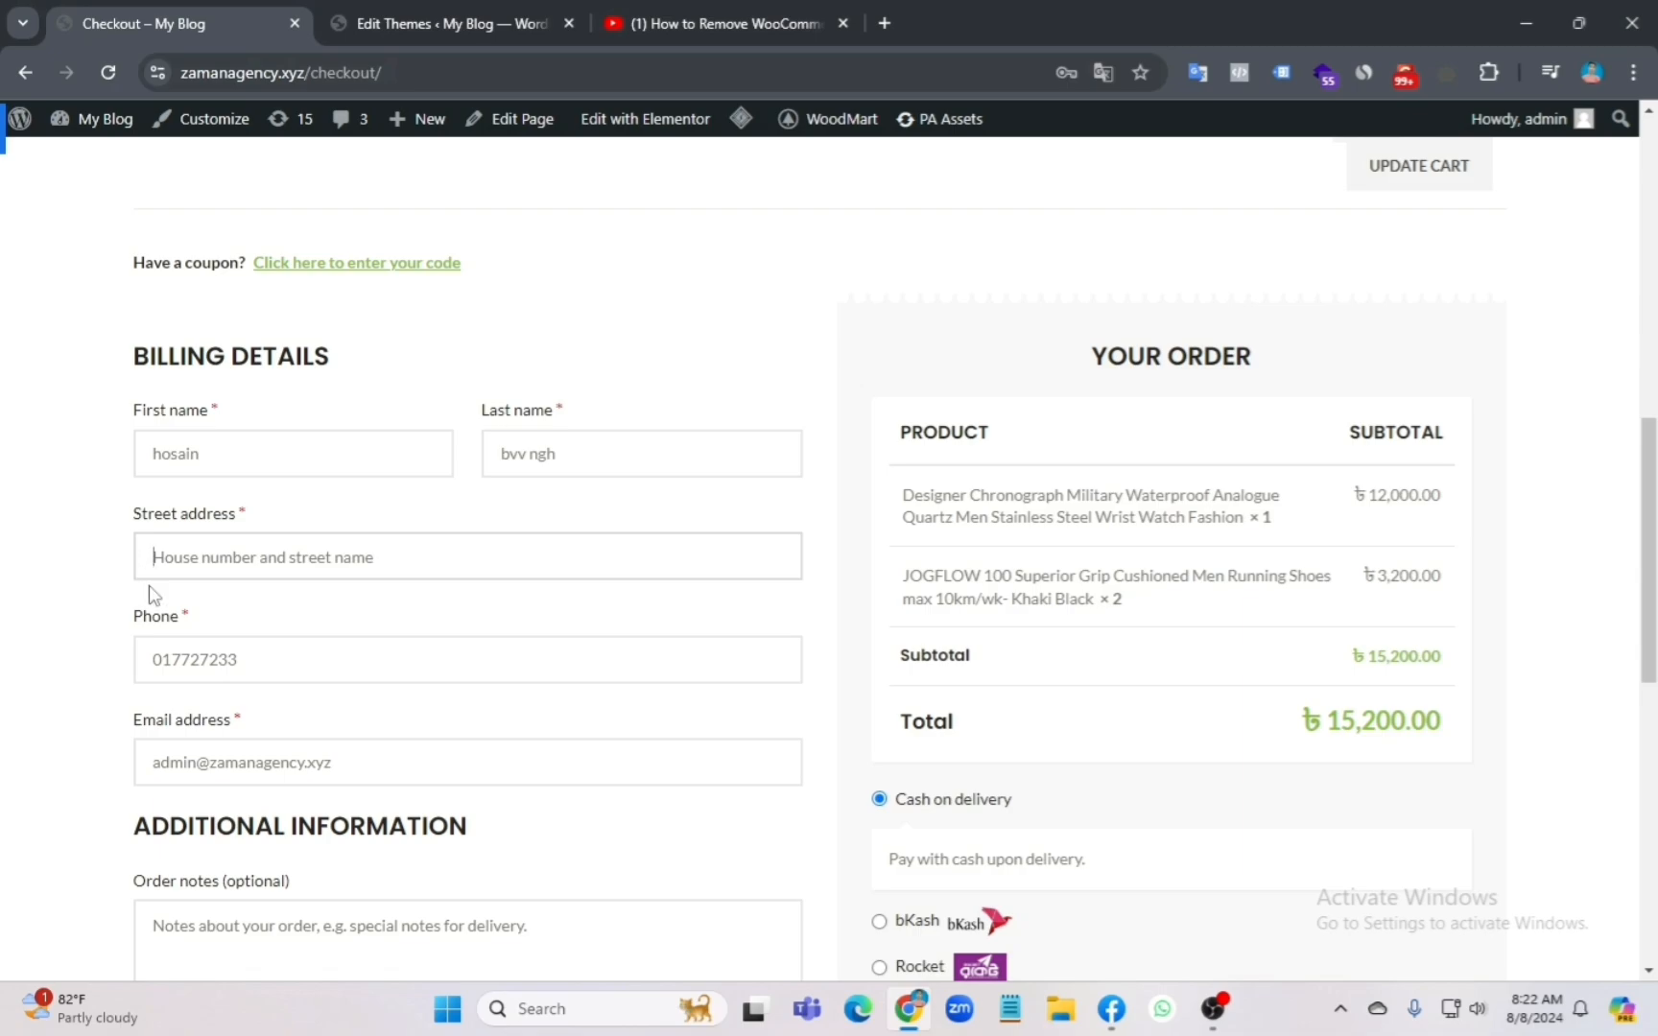
{"action": "left_click", "coordinate": [270, 589]}
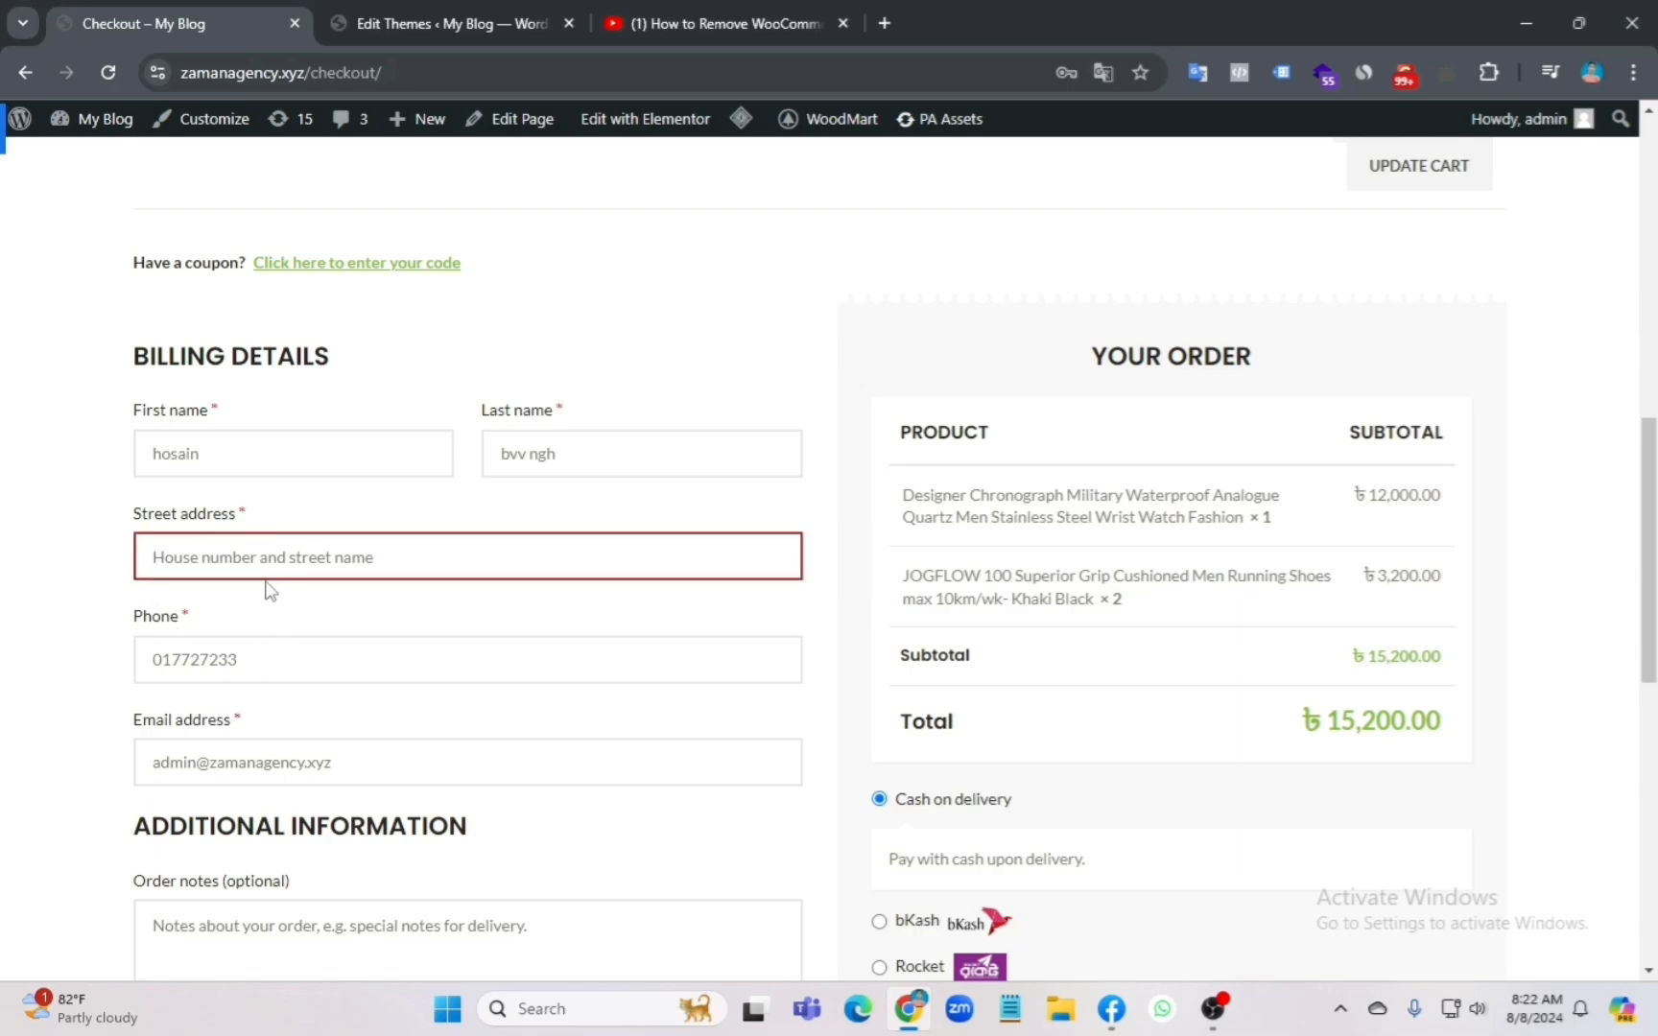
Step: Delete the unset line for billing_city from the snippet in functions.php and save the file
{"action": "left_click", "coordinate": [393, 26]}
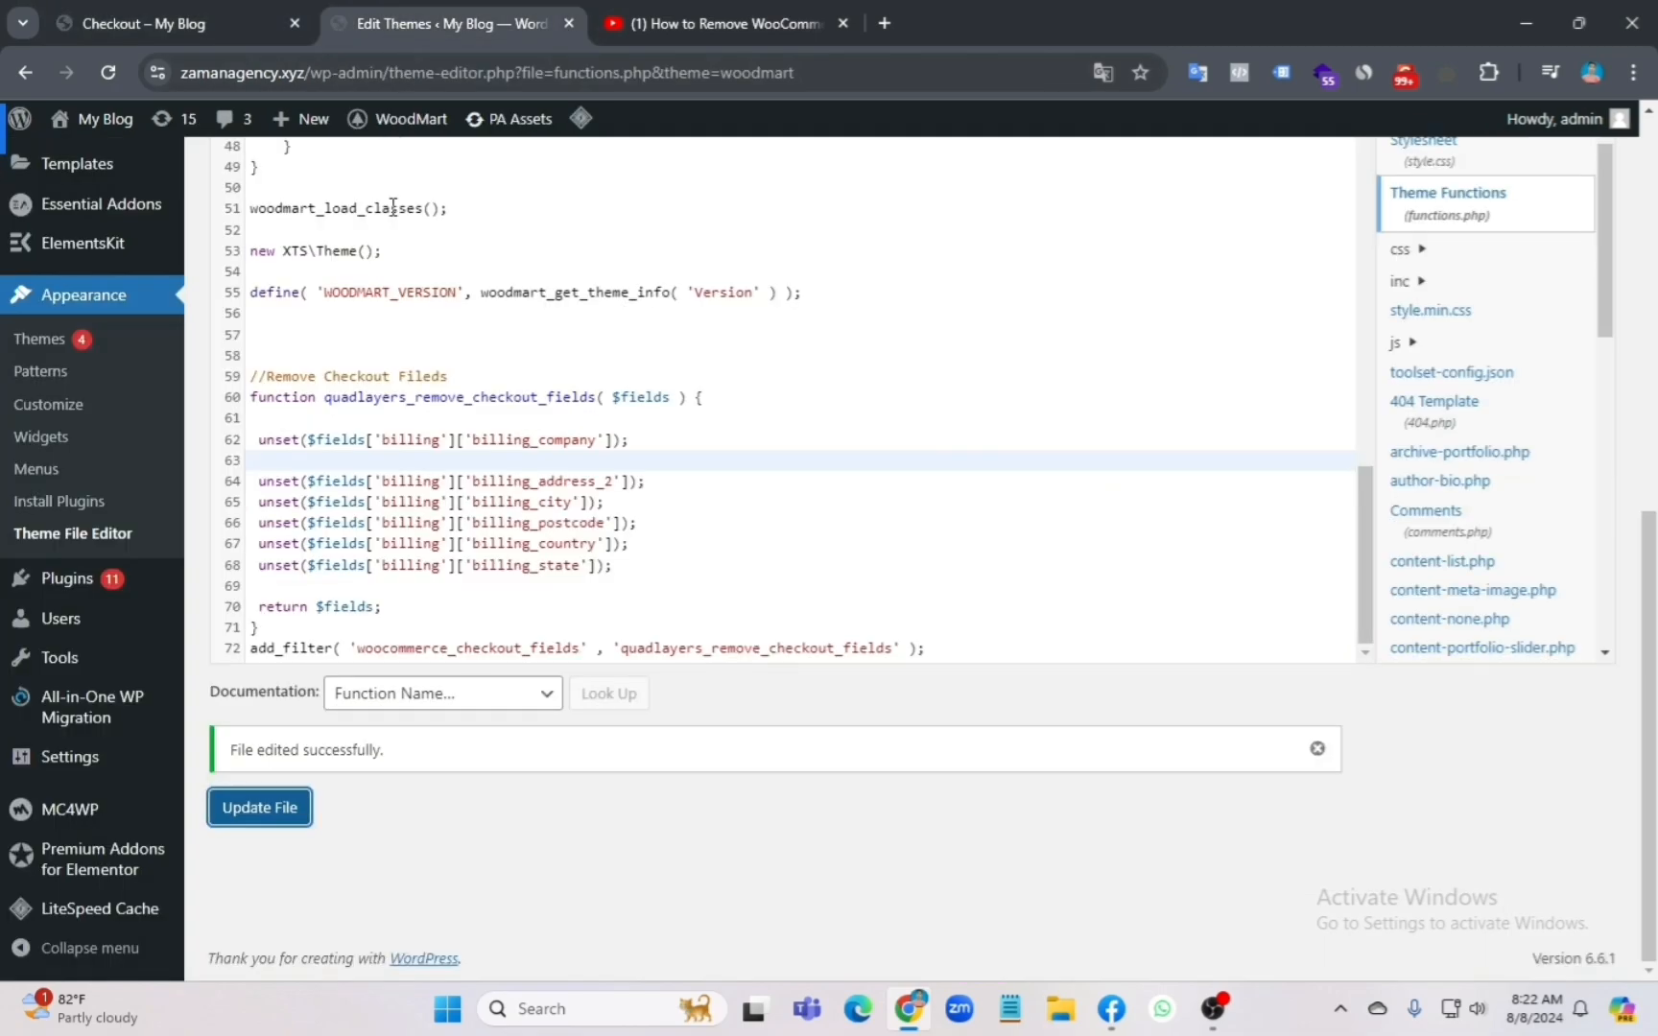
{"action": "left_click", "coordinate": [609, 502]}
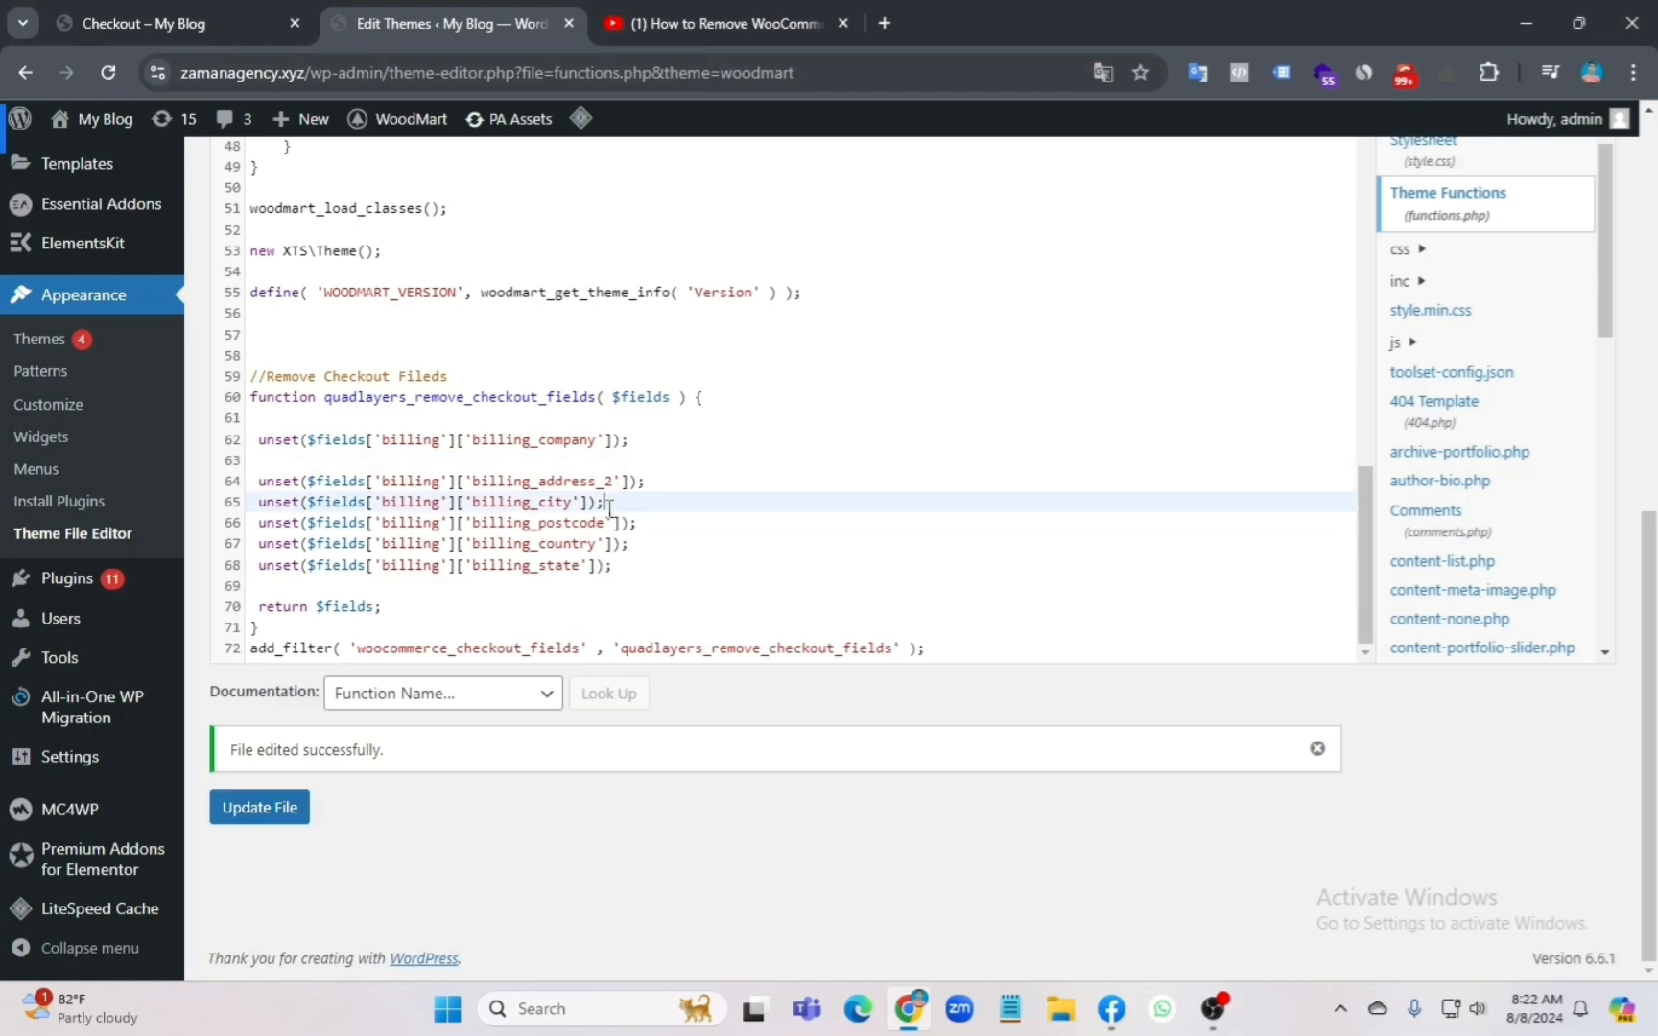
{"action": "left_click_drag", "start_coordinate": [609, 503], "coordinate": [262, 513]}
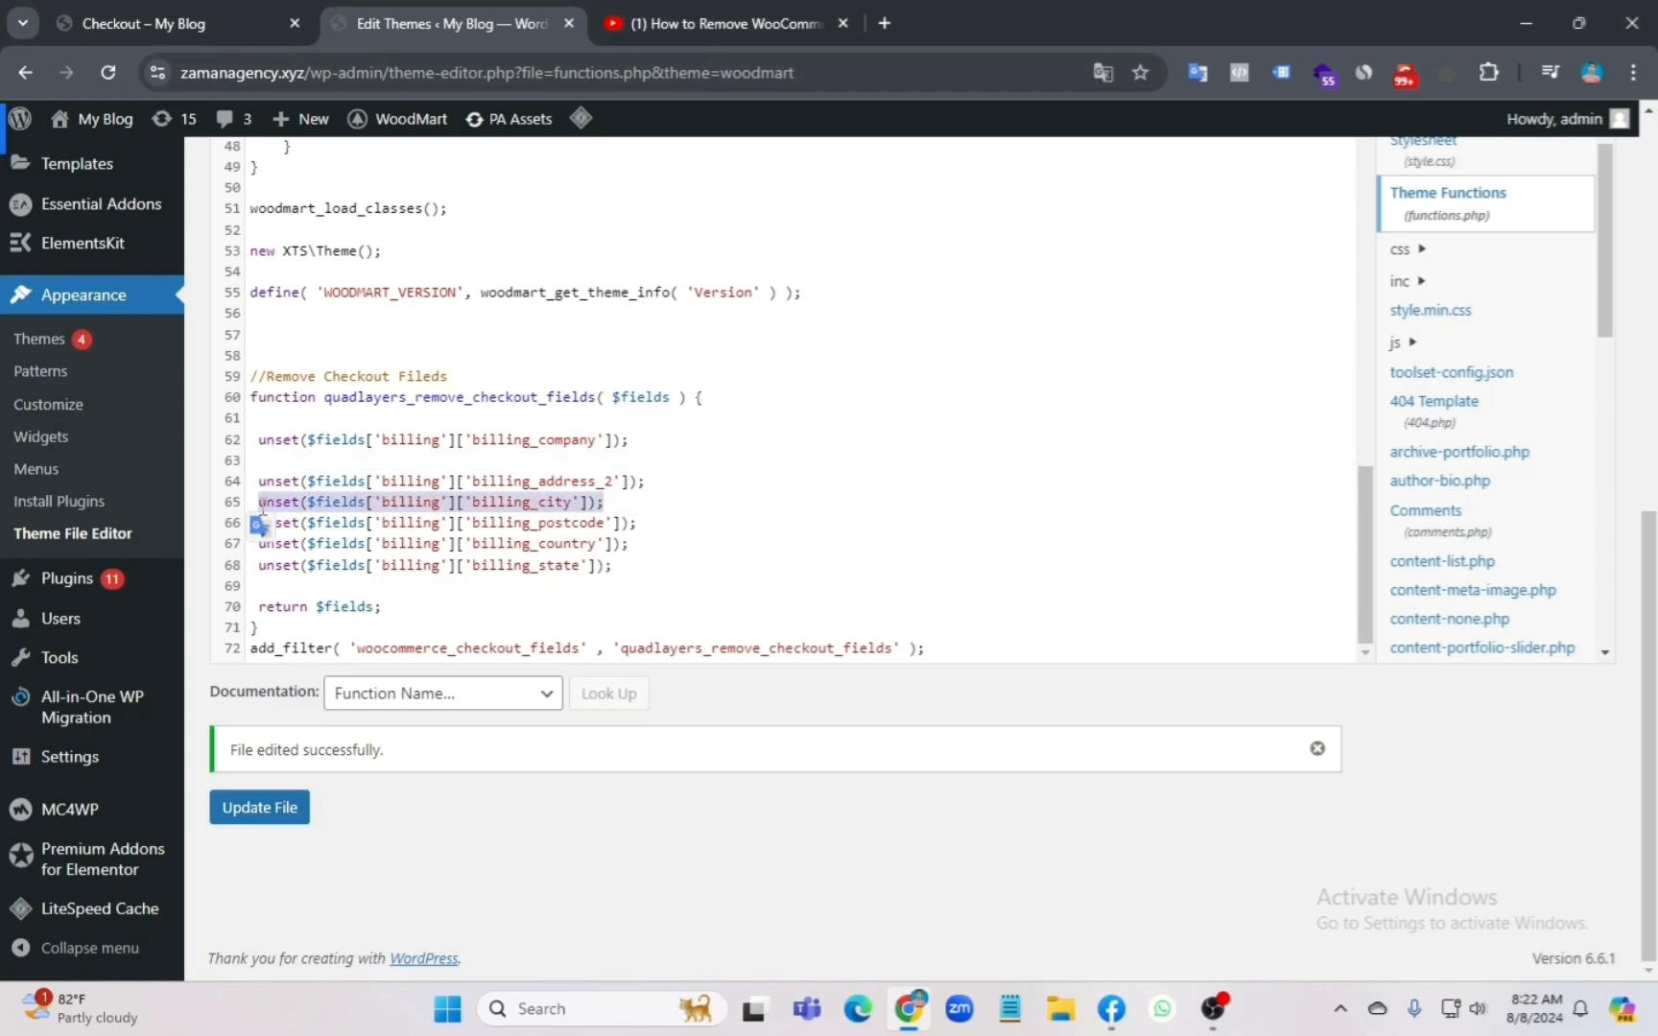
{"action": "key", "text": "BackSpace"}
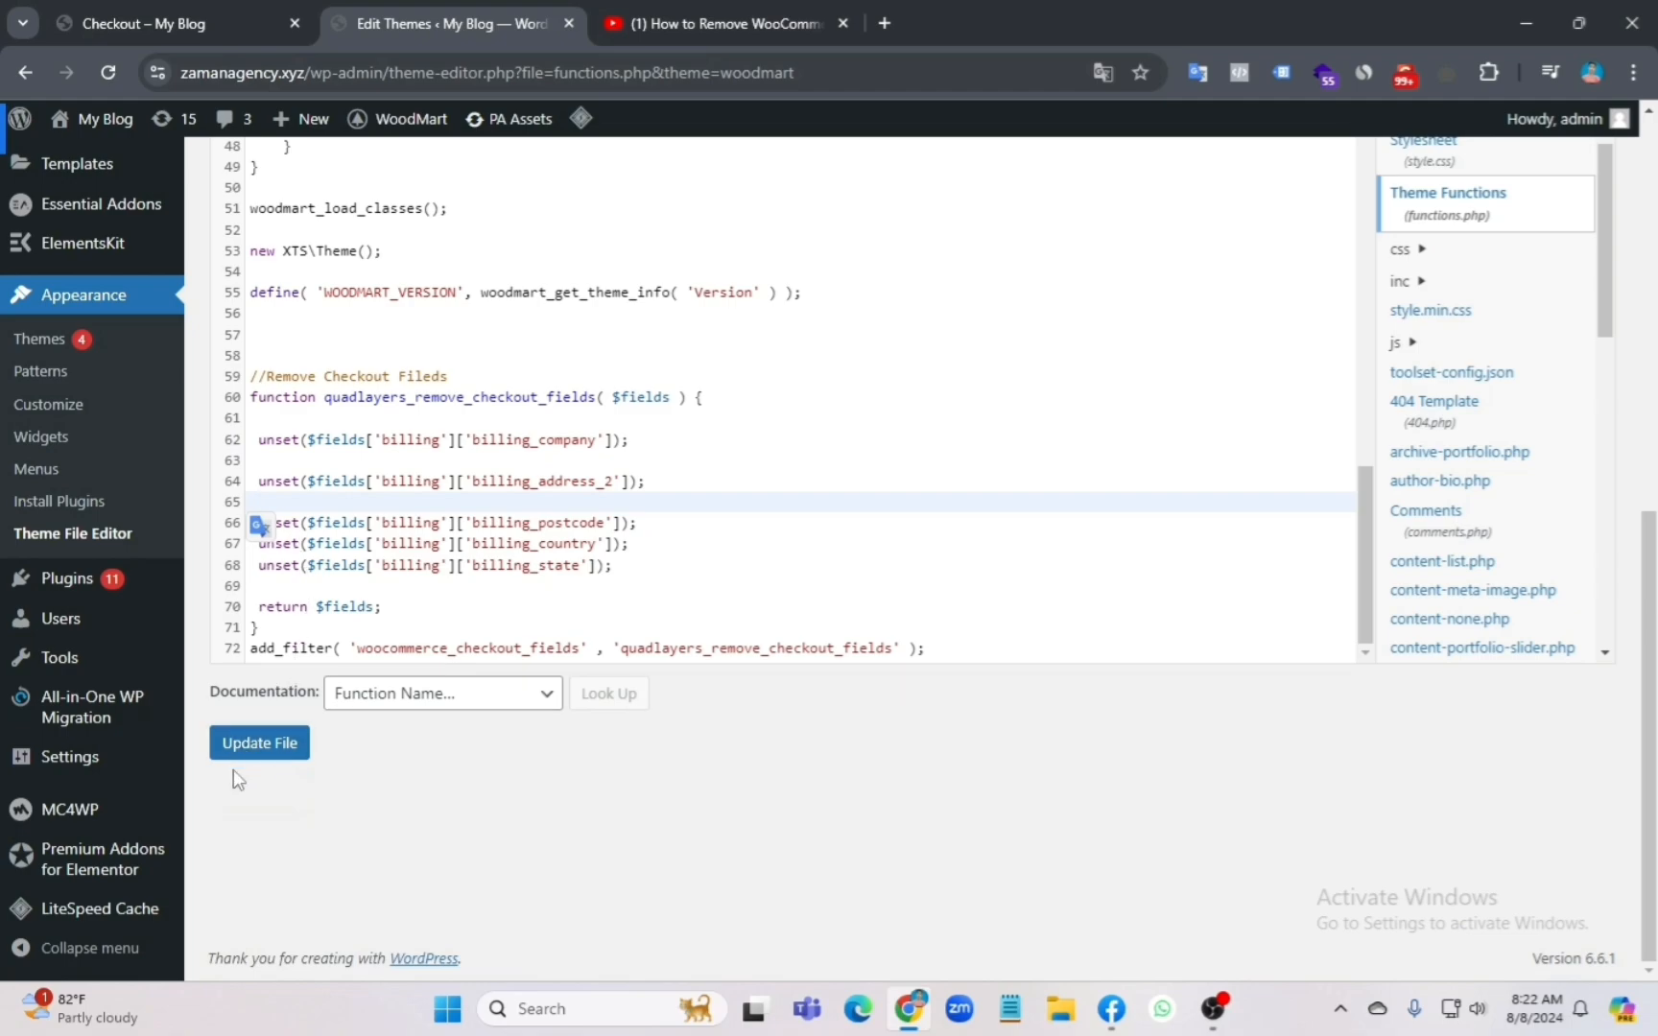
{"action": "left_click", "coordinate": [255, 743]}
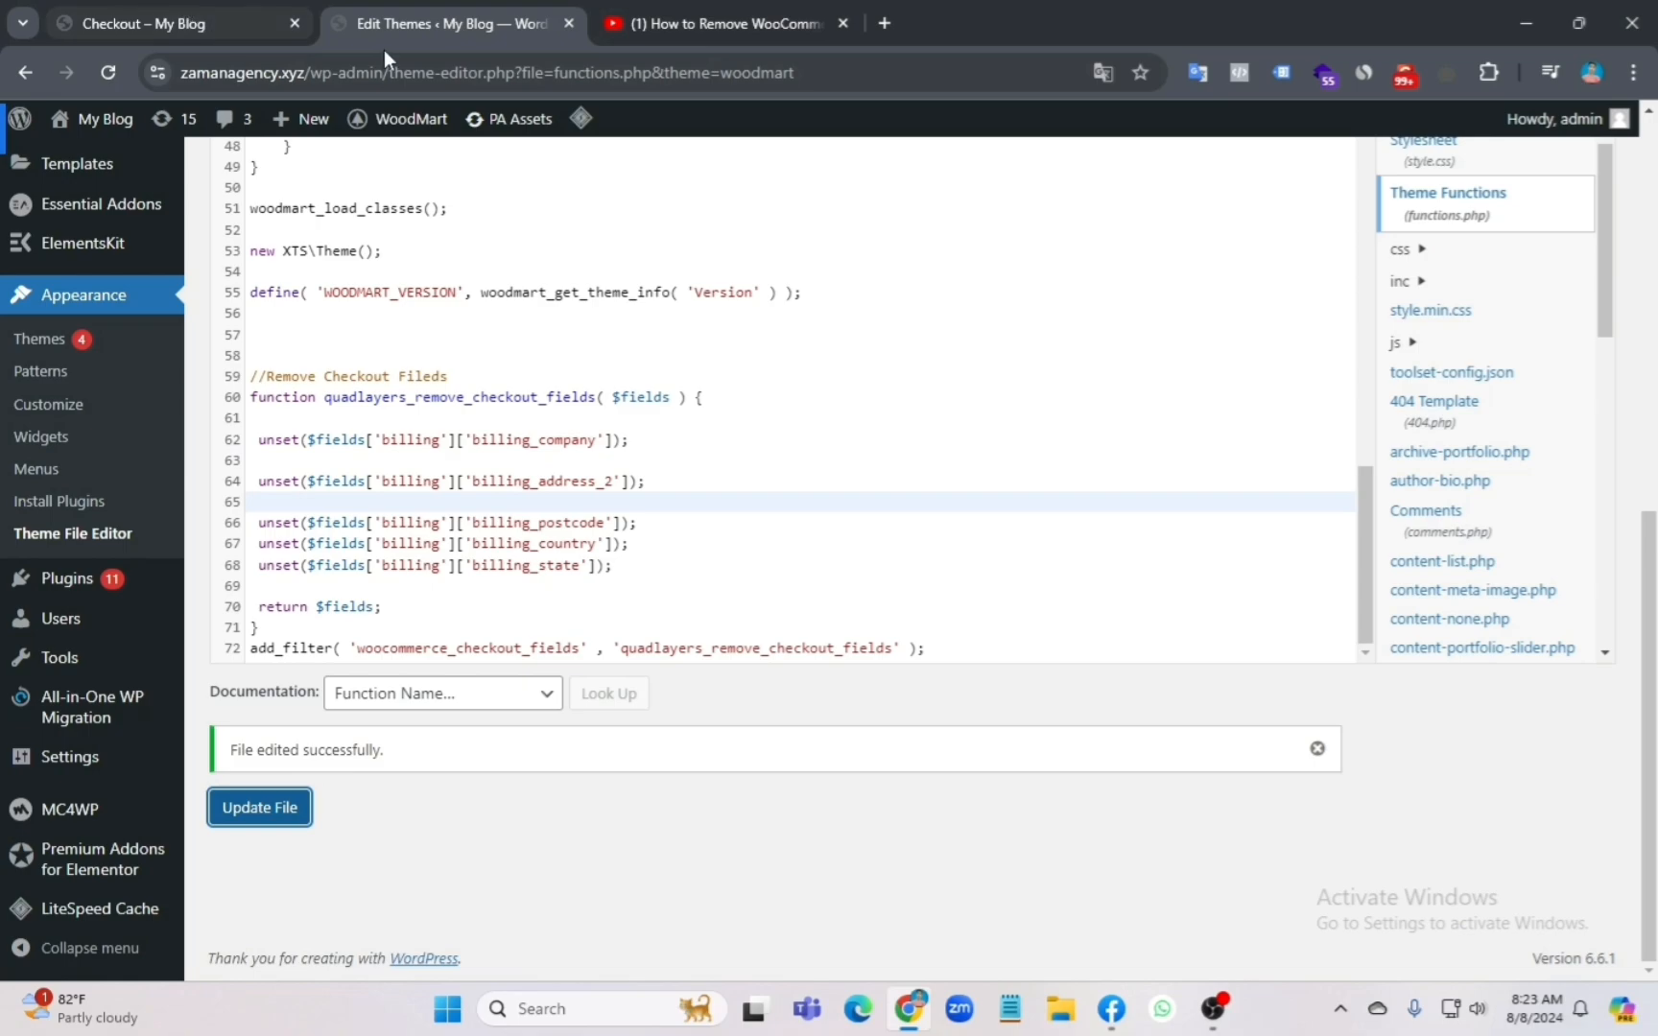
Step: Reload the storefront checkout page and set the Town / City billing field to khulna
{"action": "left_click", "coordinate": [211, 10]}
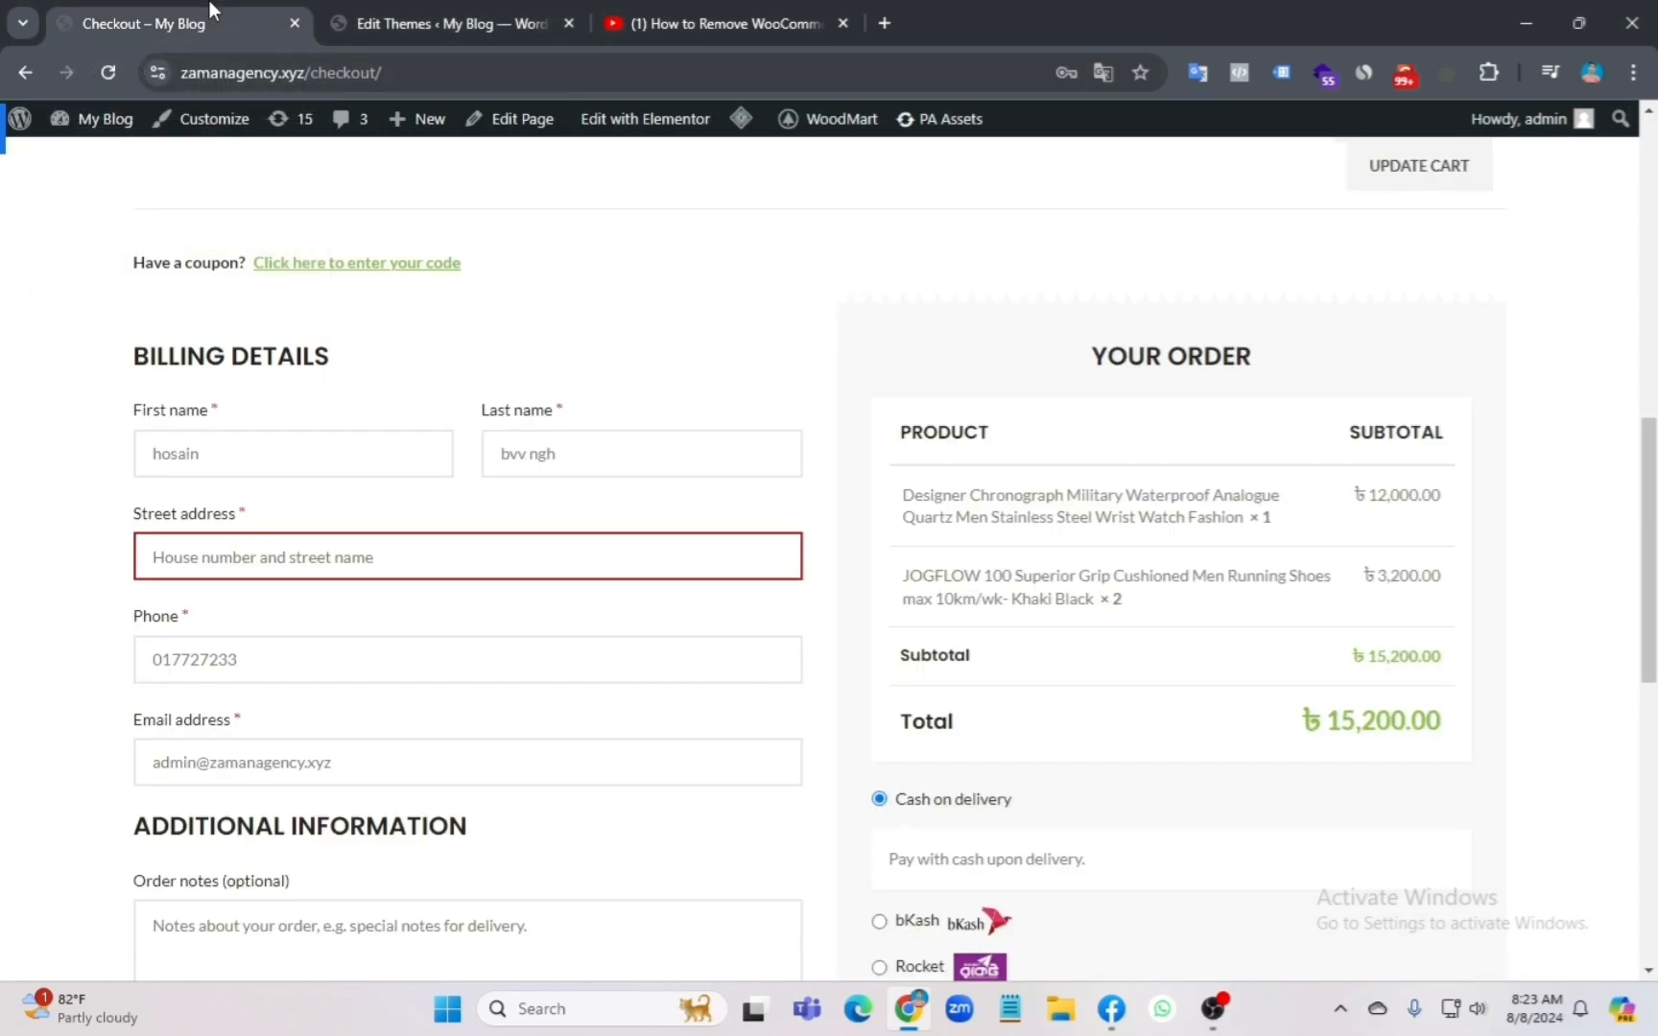
{"action": "left_click", "coordinate": [105, 69]}
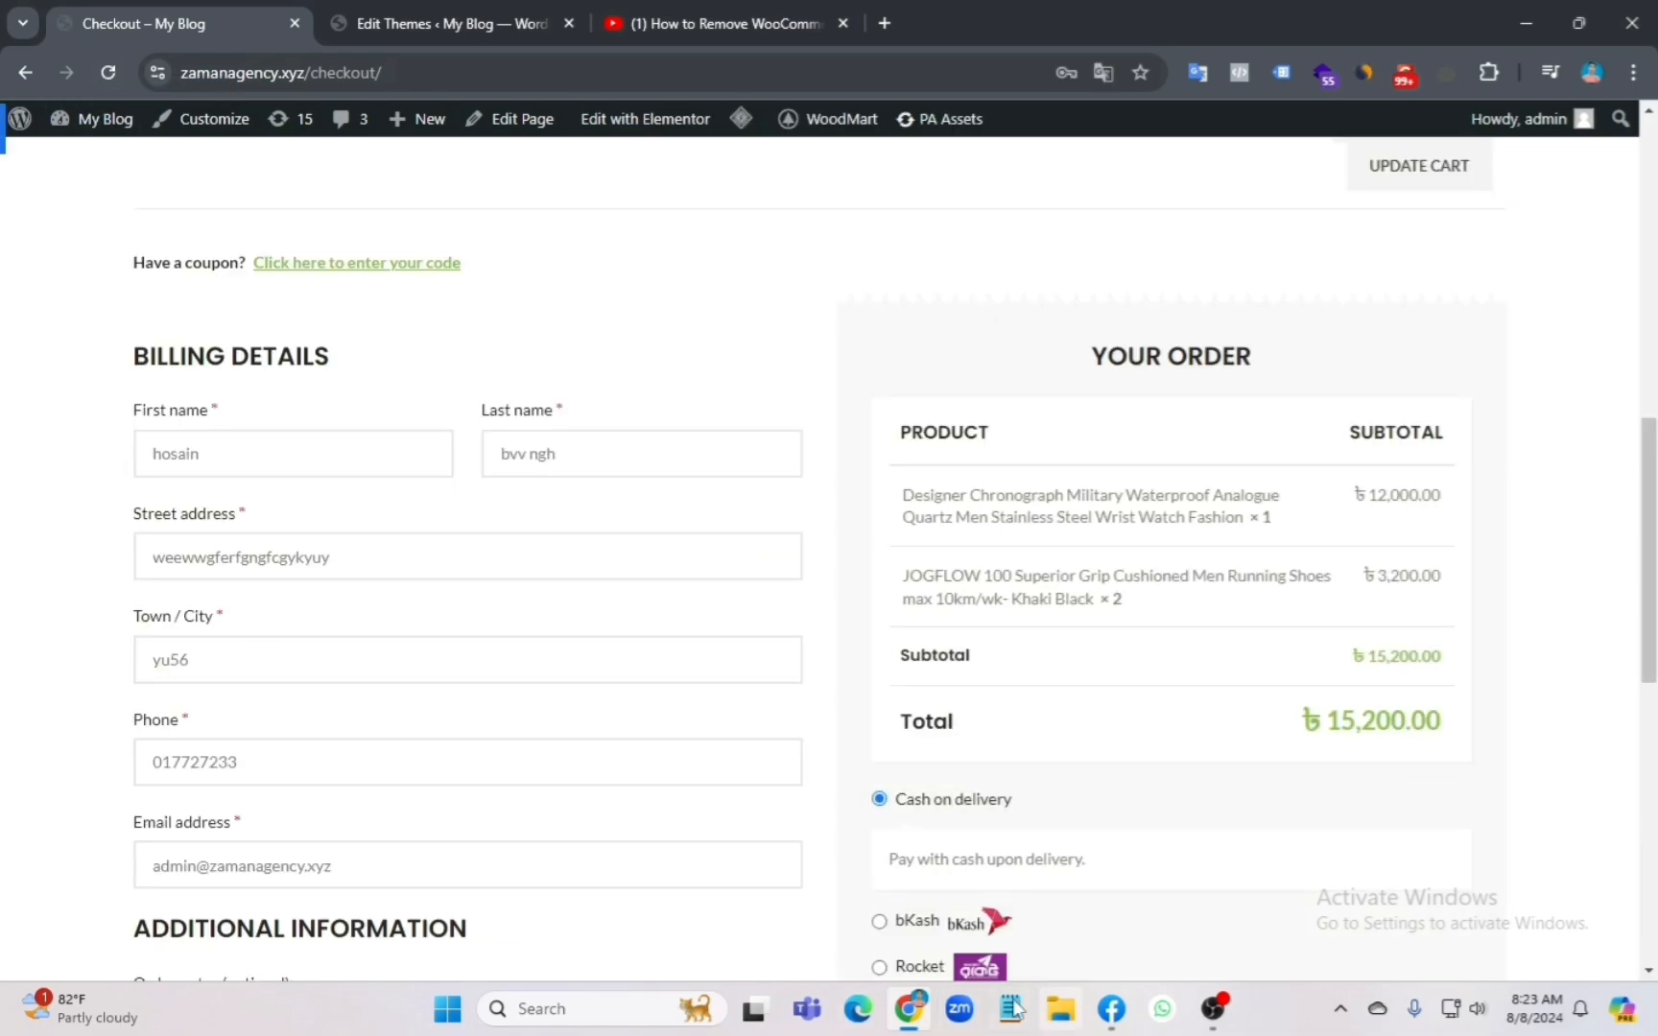
{"action": "left_click", "coordinate": [206, 644]}
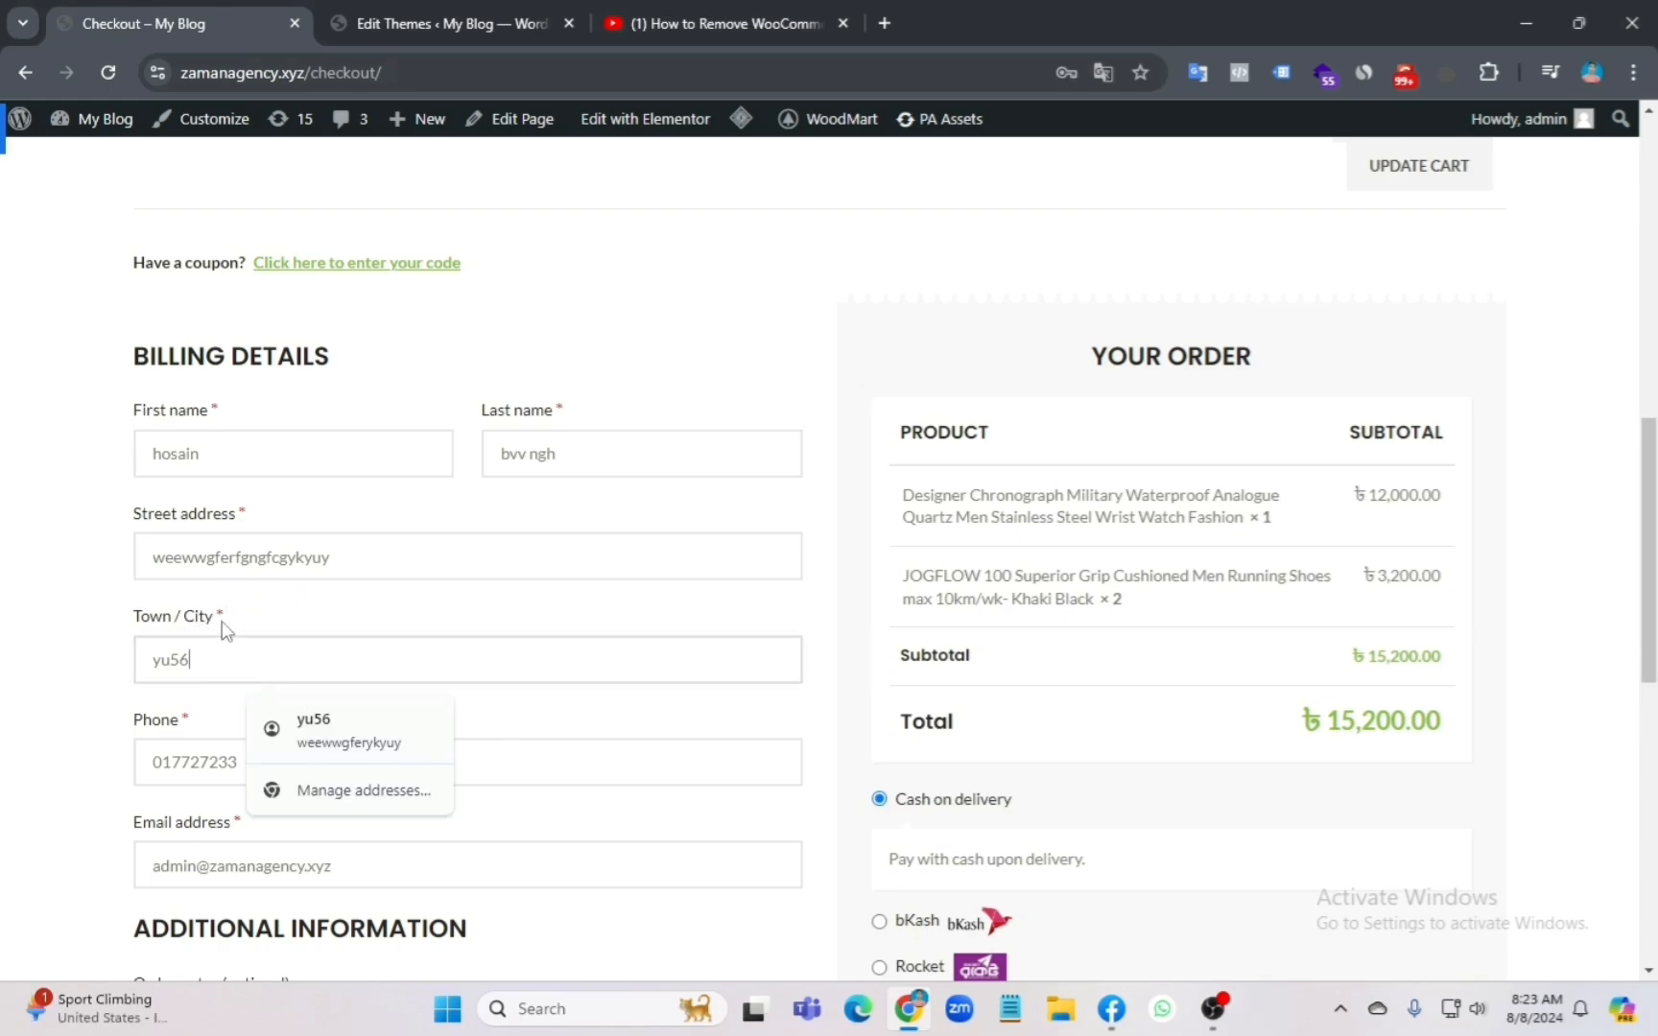
{"action": "left_click_drag", "start_coordinate": [230, 670], "coordinate": [119, 684]}
{"action": "key", "text": "BackSpace"}
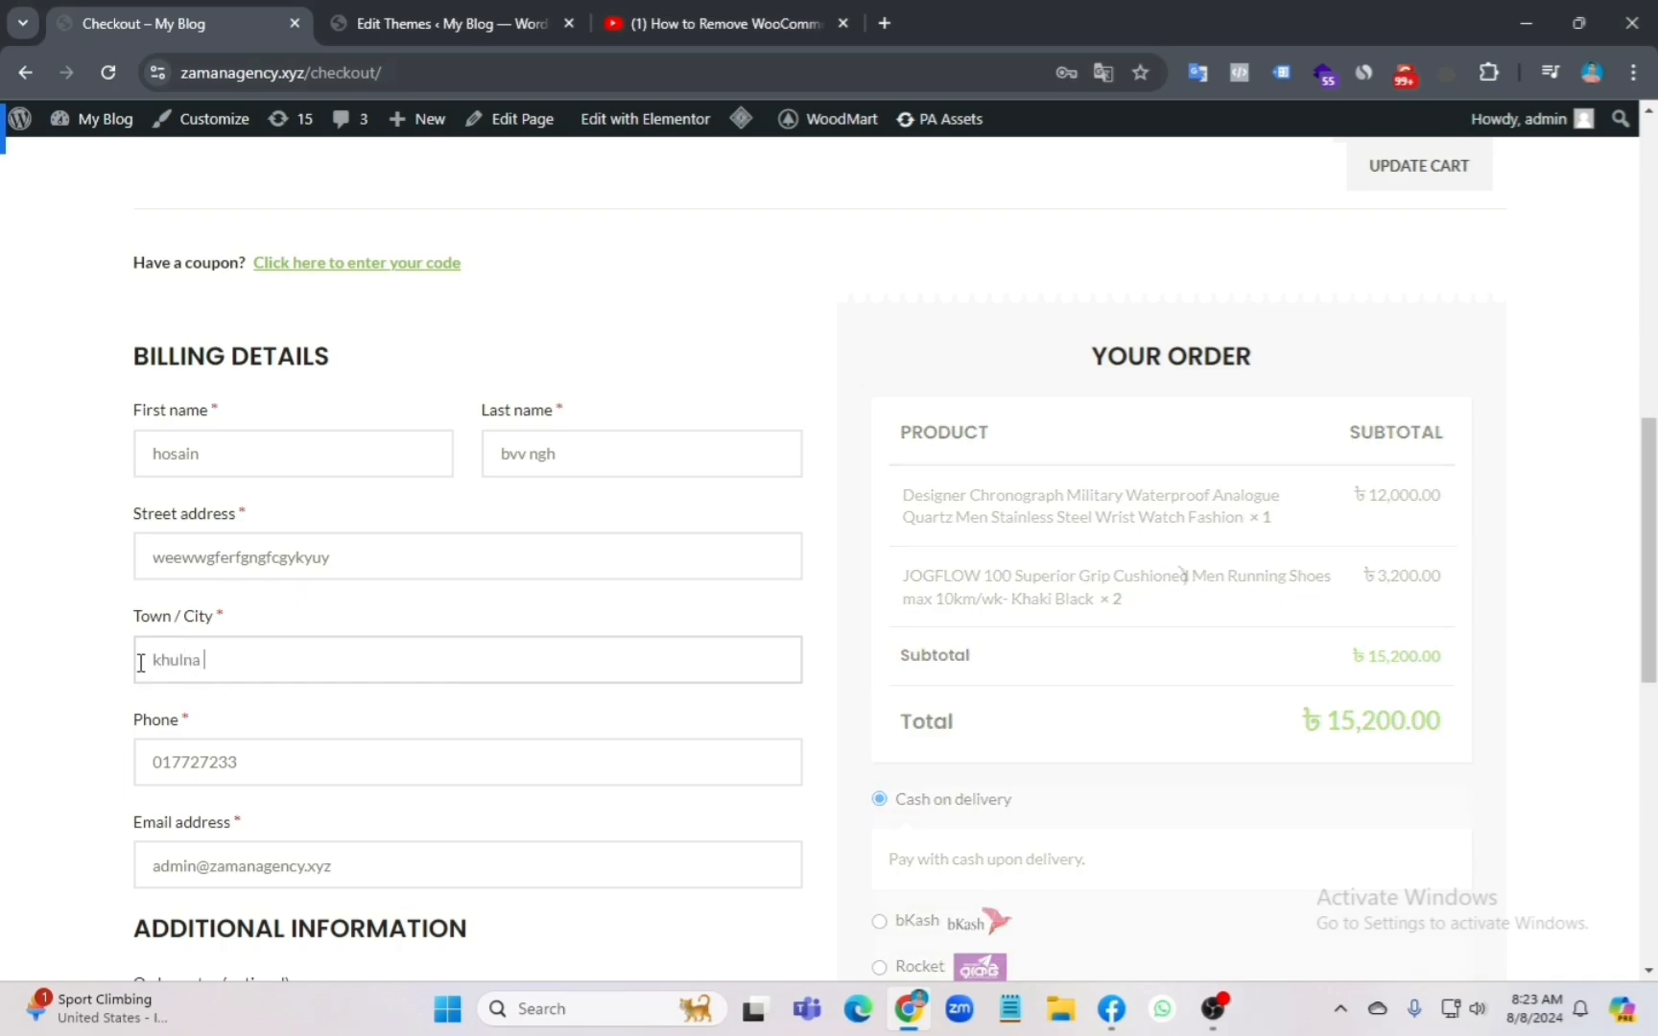
{"action": "left_click", "coordinate": [297, 843]}
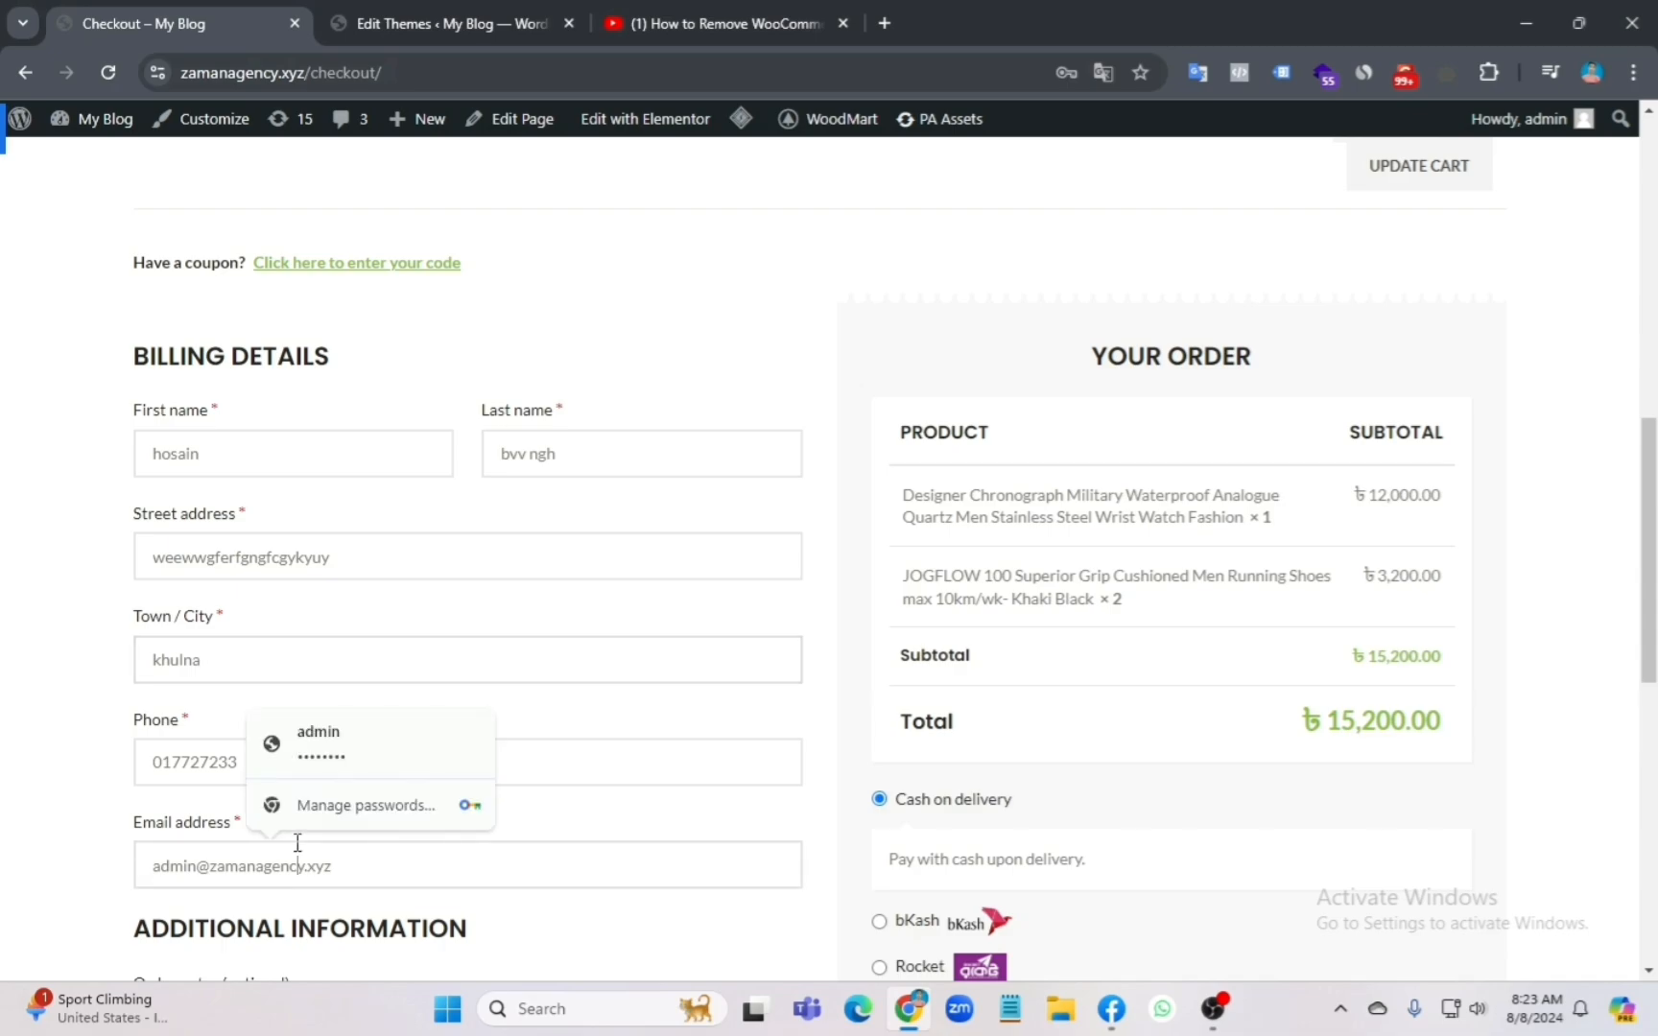
{"action": "left_click", "coordinate": [575, 811]}
Step: Examine the Email address field in the Billing Details of the checkout page
{"action": "scroll", "coordinate": [455, 859], "scroll_direction": "down", "scroll_amount": 3}
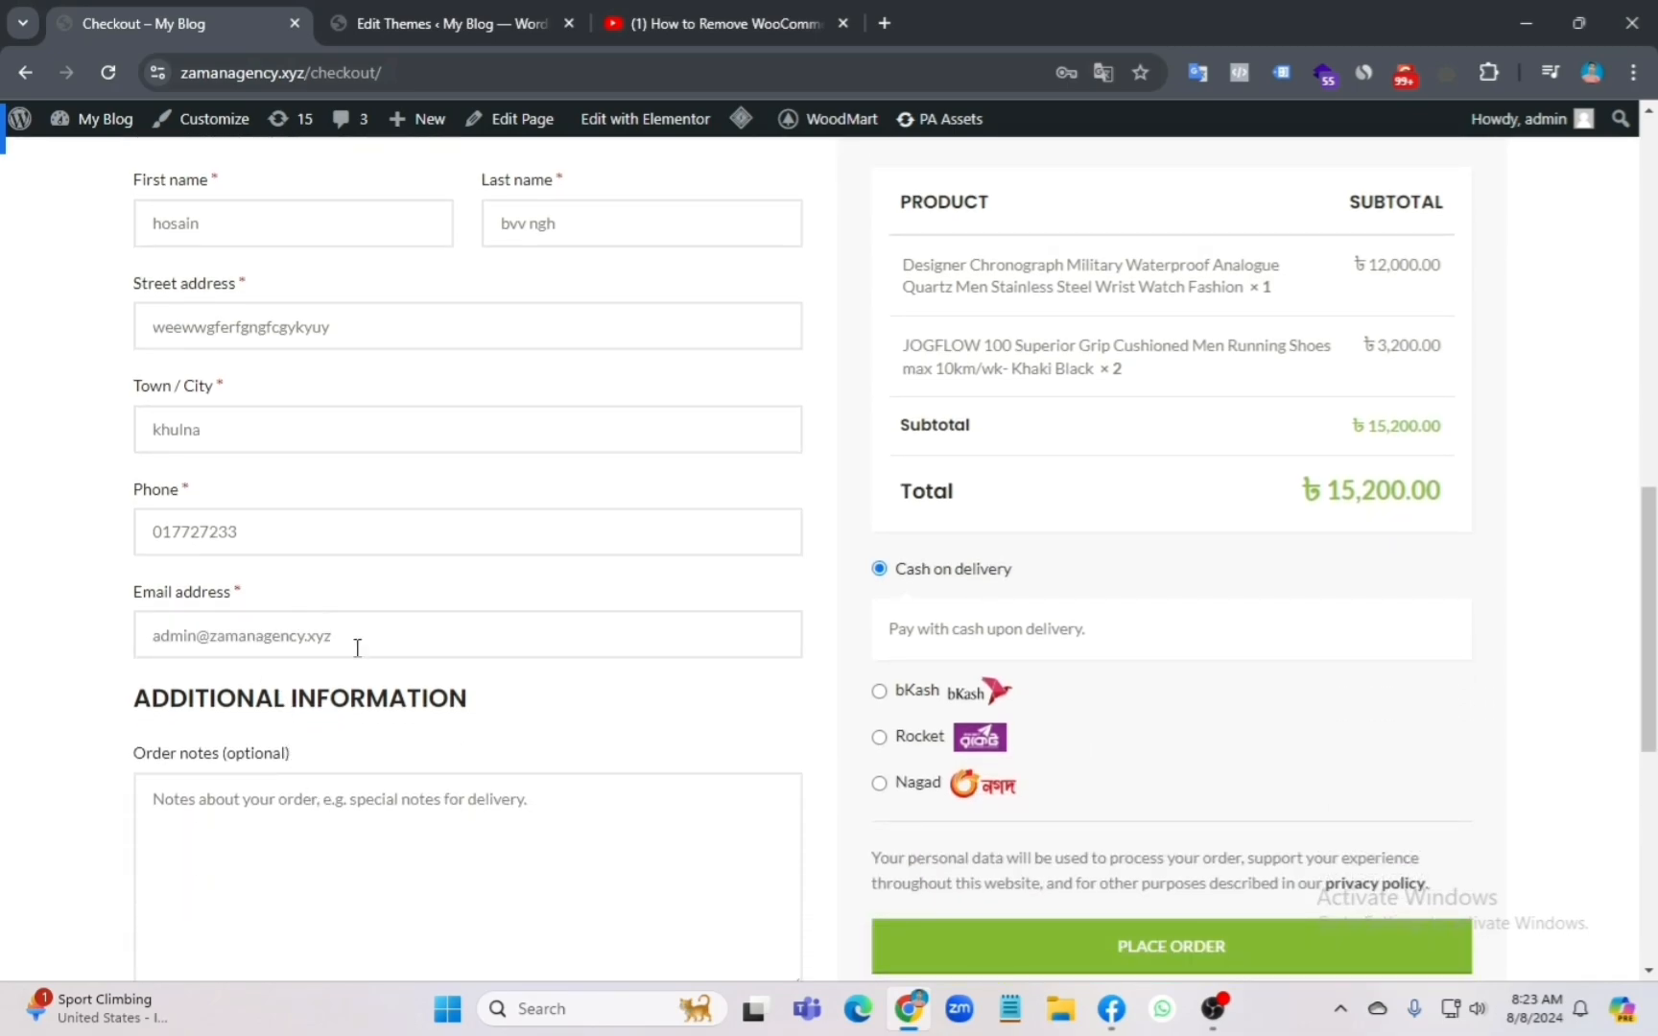
{"action": "left_click_drag", "start_coordinate": [235, 592], "coordinate": [132, 592]}
{"action": "left_click", "coordinate": [458, 597]}
{"action": "left_click_drag", "start_coordinate": [233, 592], "coordinate": [255, 592]}
{"action": "left_click", "coordinate": [301, 586]}
{"action": "scroll", "coordinate": [324, 787], "scroll_direction": "down", "scroll_amount": 1}
{"action": "scroll", "coordinate": [322, 771], "scroll_direction": "up", "scroll_amount": 1}
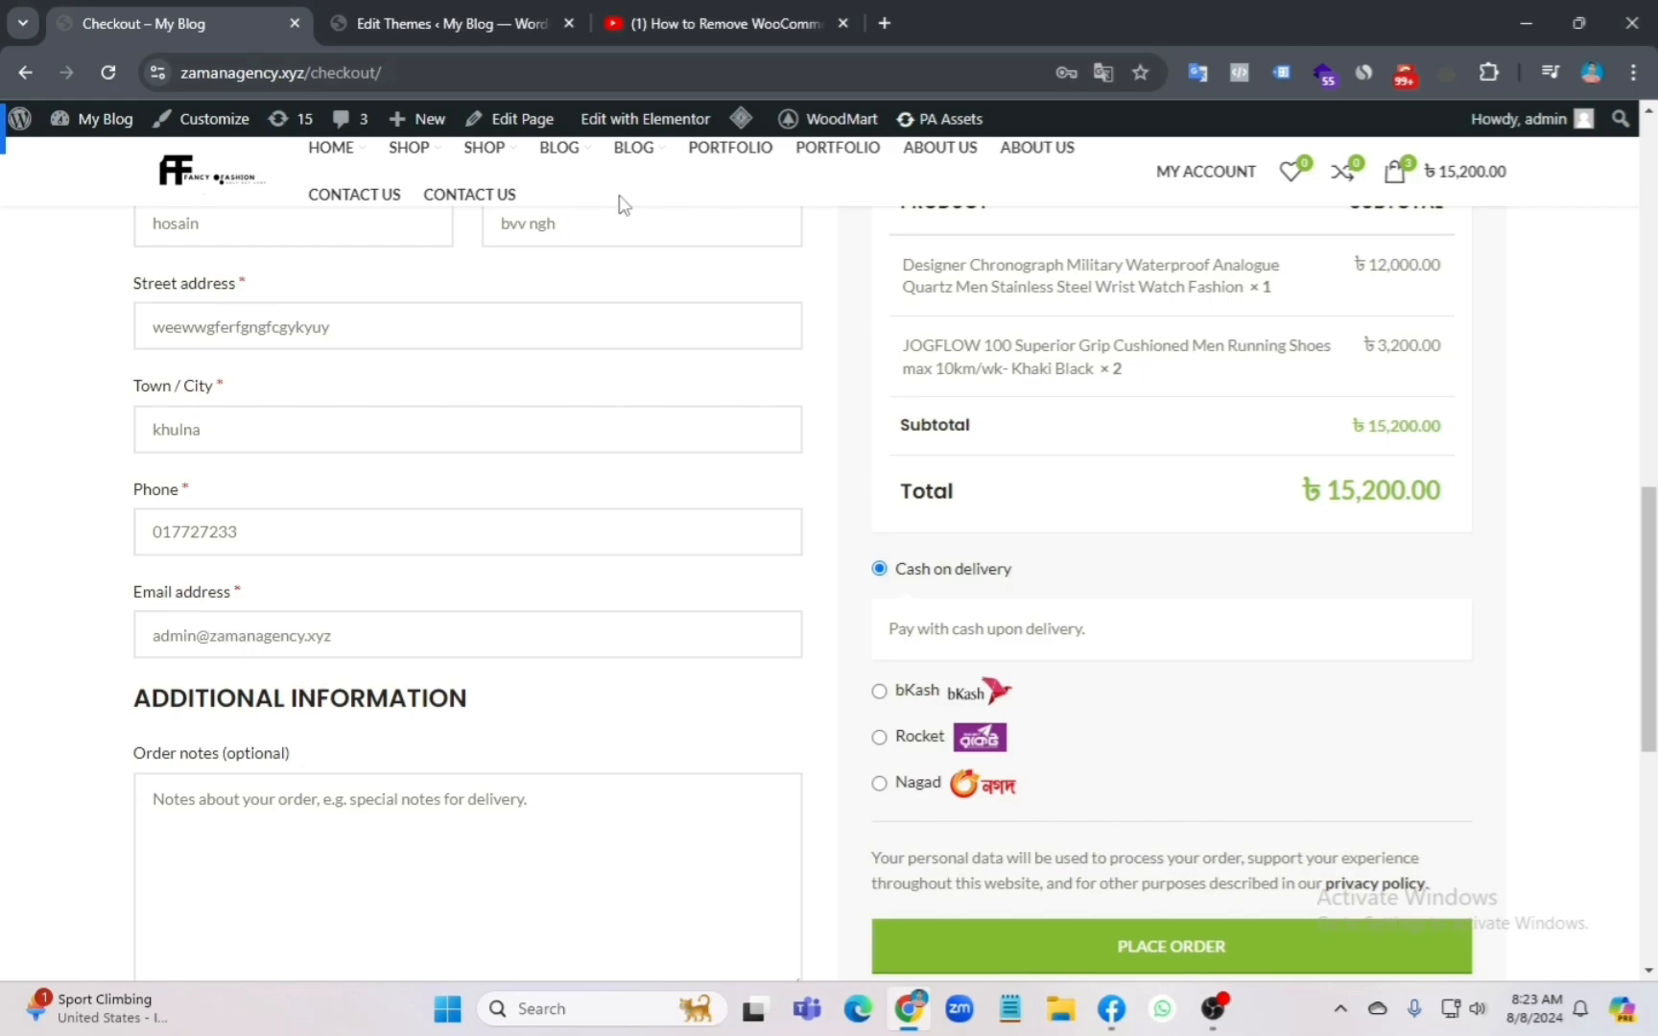
Step: Copy the billing_state unset line in functions.php and paste it on the empty line above return $fields
{"action": "left_click", "coordinate": [459, 13]}
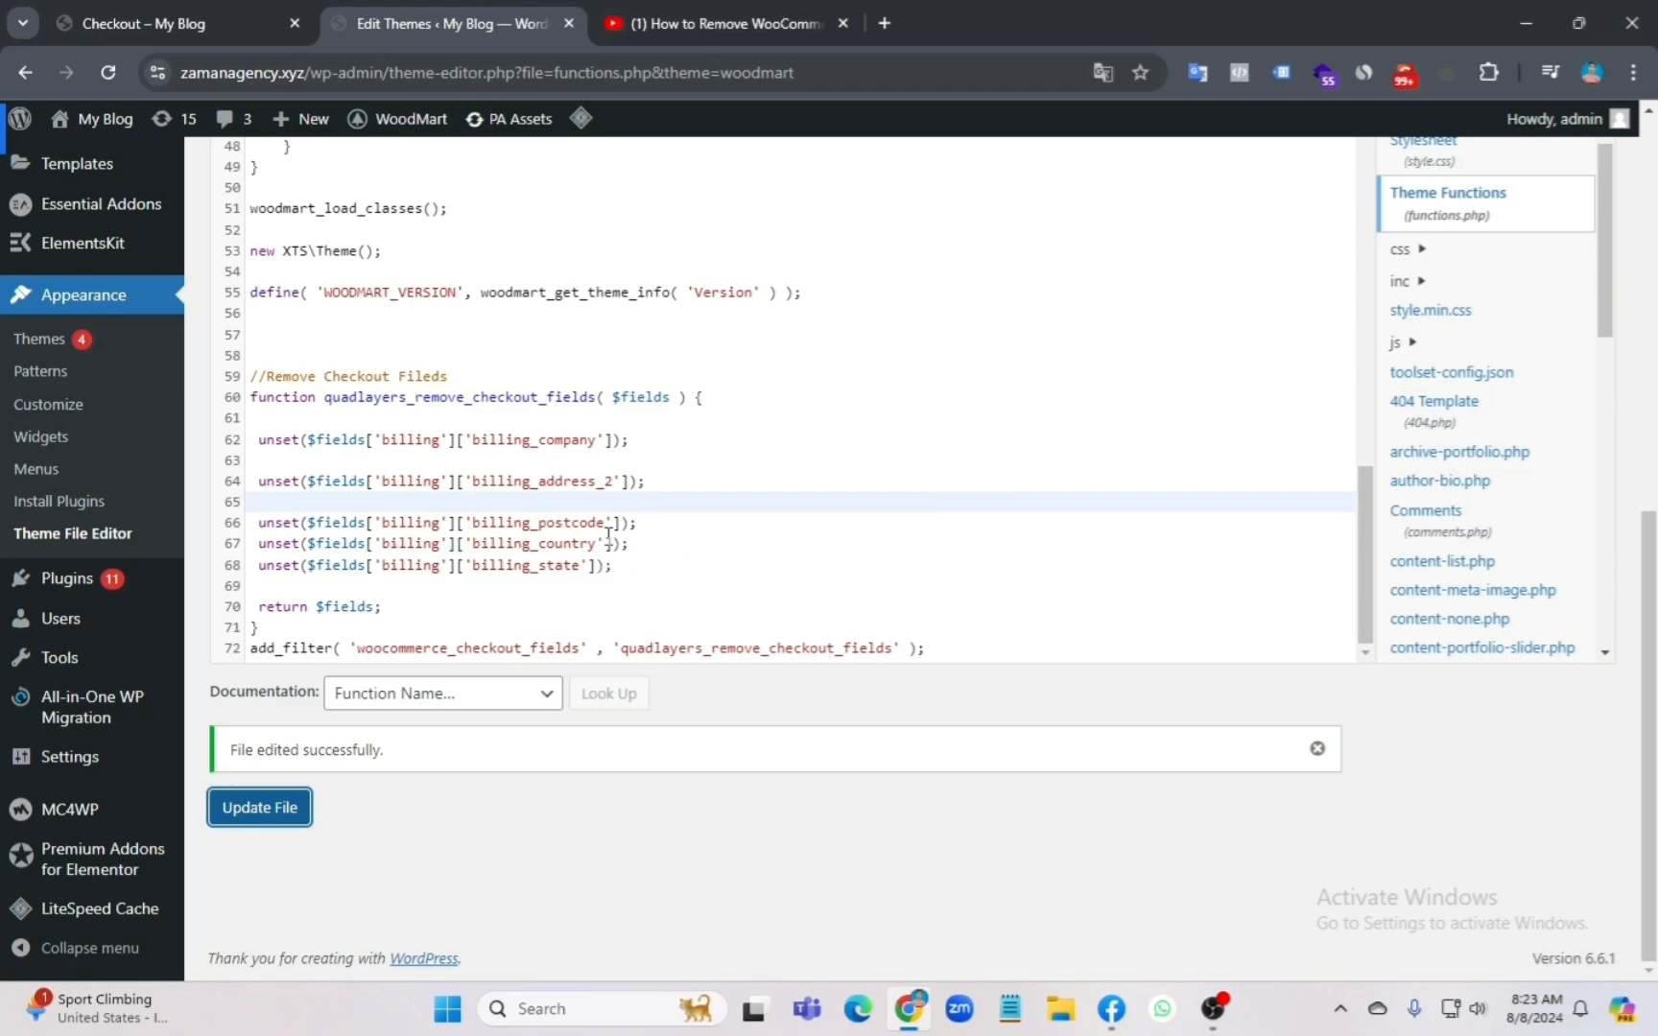
{"action": "left_click_drag", "start_coordinate": [621, 566], "coordinate": [257, 564]}
{"action": "key", "text": "ctrl+c"}
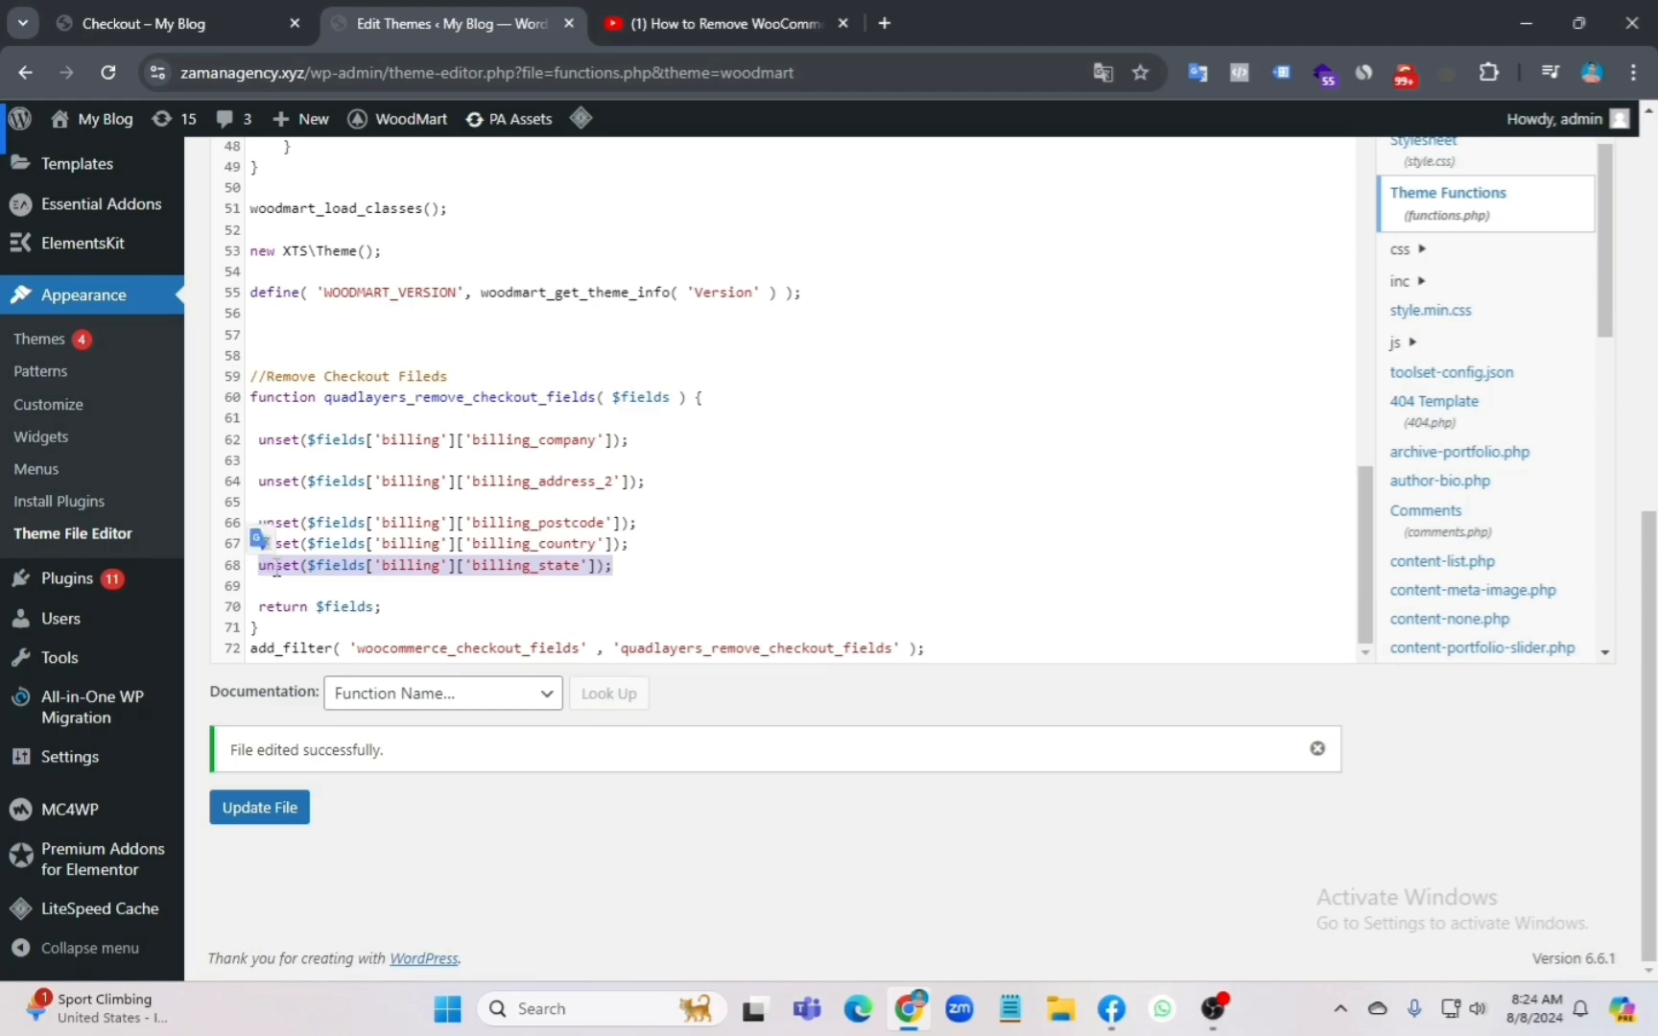
{"action": "right_click", "coordinate": [276, 566]}
{"action": "left_click", "coordinate": [361, 219]}
{"action": "left_click", "coordinate": [260, 587]}
{"action": "right_click", "coordinate": [260, 587]}
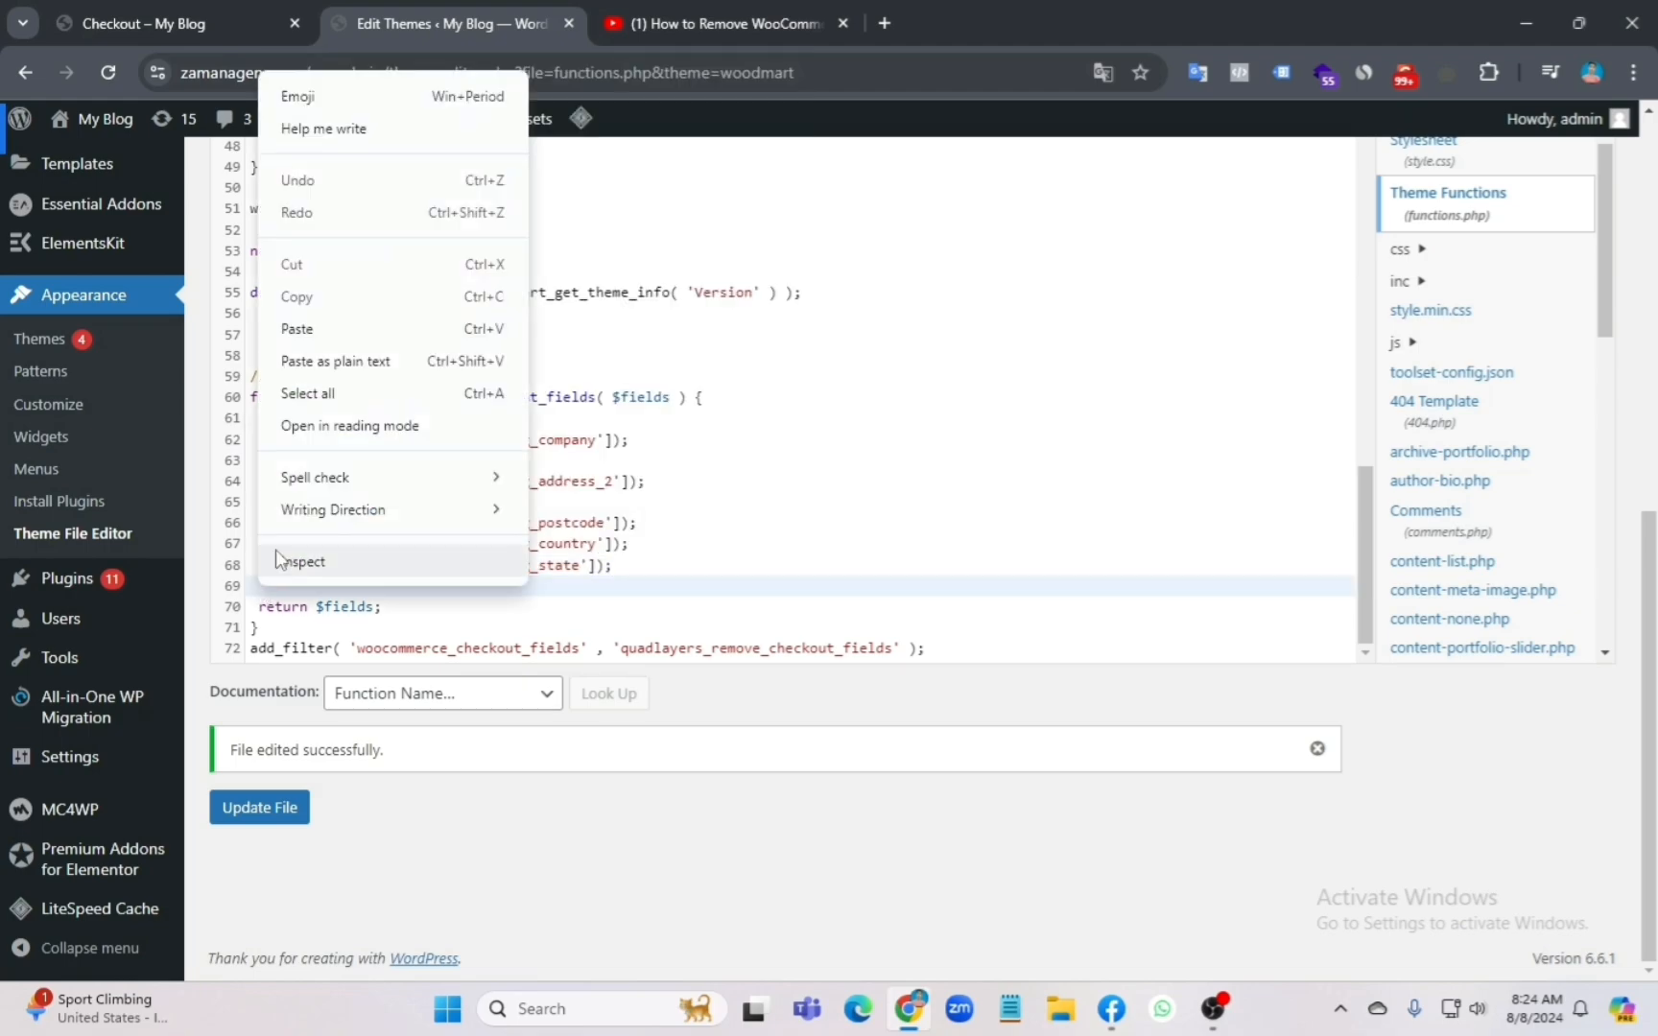
{"action": "left_click", "coordinate": [292, 327]}
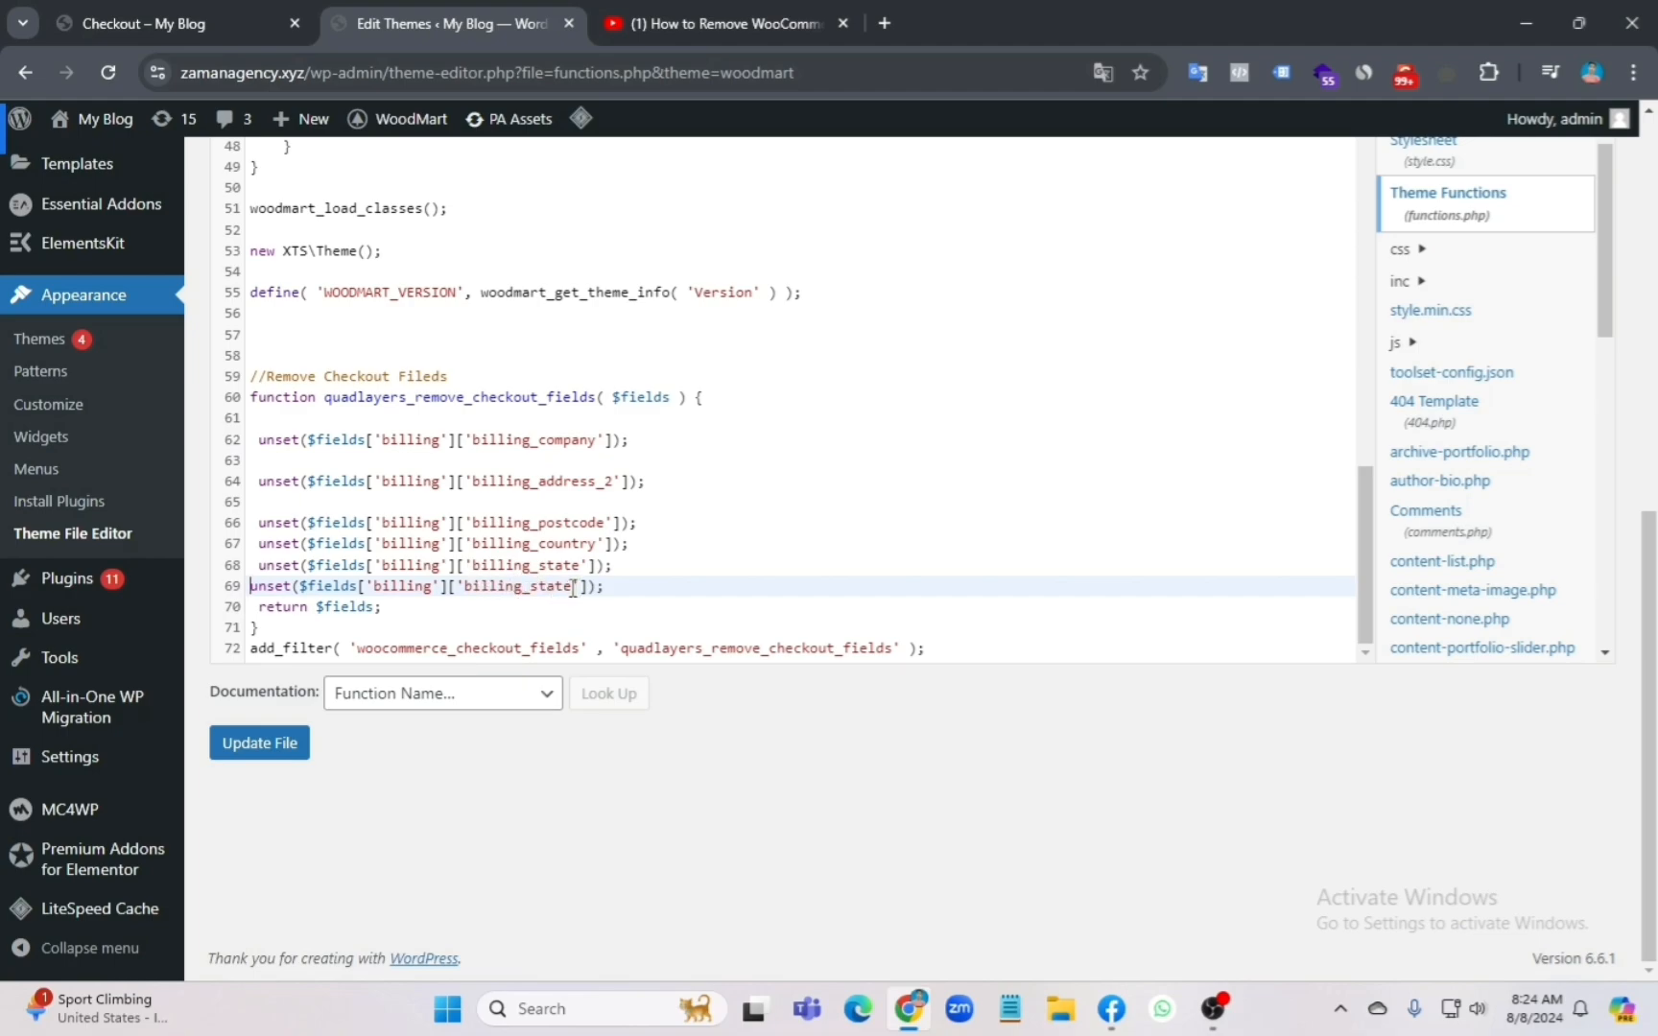
Step: Change billing_state to billing_email in the pasted unset line and save functions.php
{"action": "left_click_drag", "start_coordinate": [573, 587], "coordinate": [532, 588]}
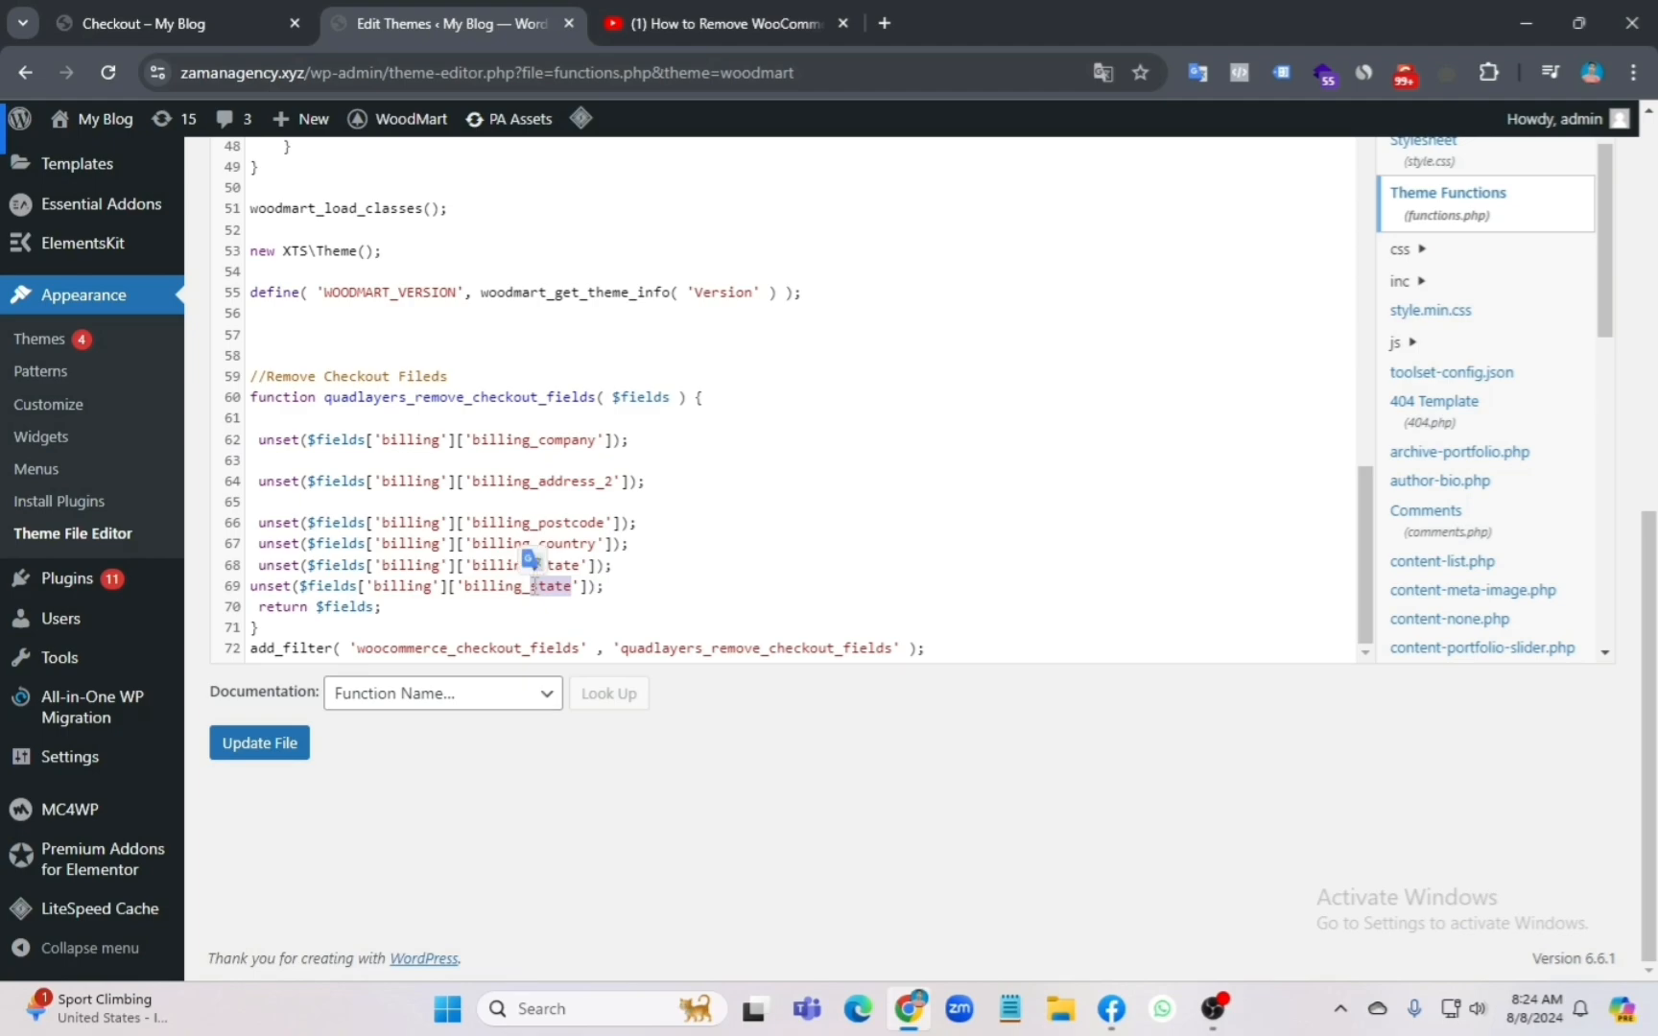
{"action": "key", "text": "BackSpace"}
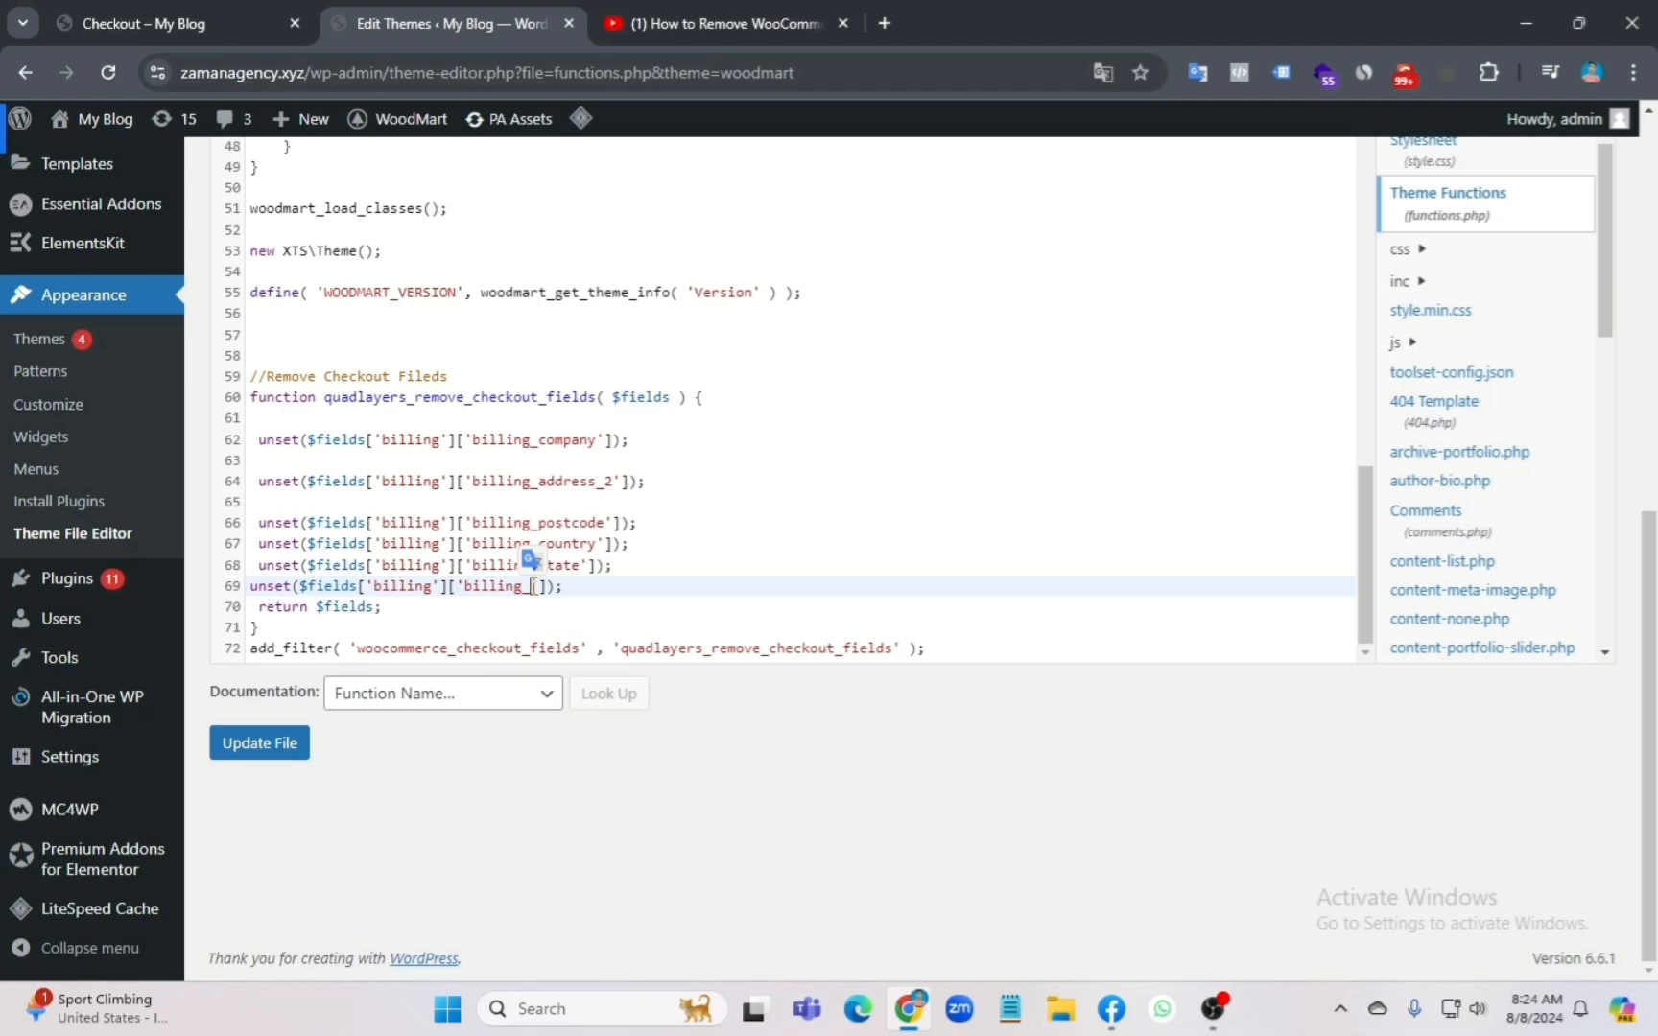
{"action": "type", "text": "email"}
{"action": "left_click", "coordinate": [231, 758]}
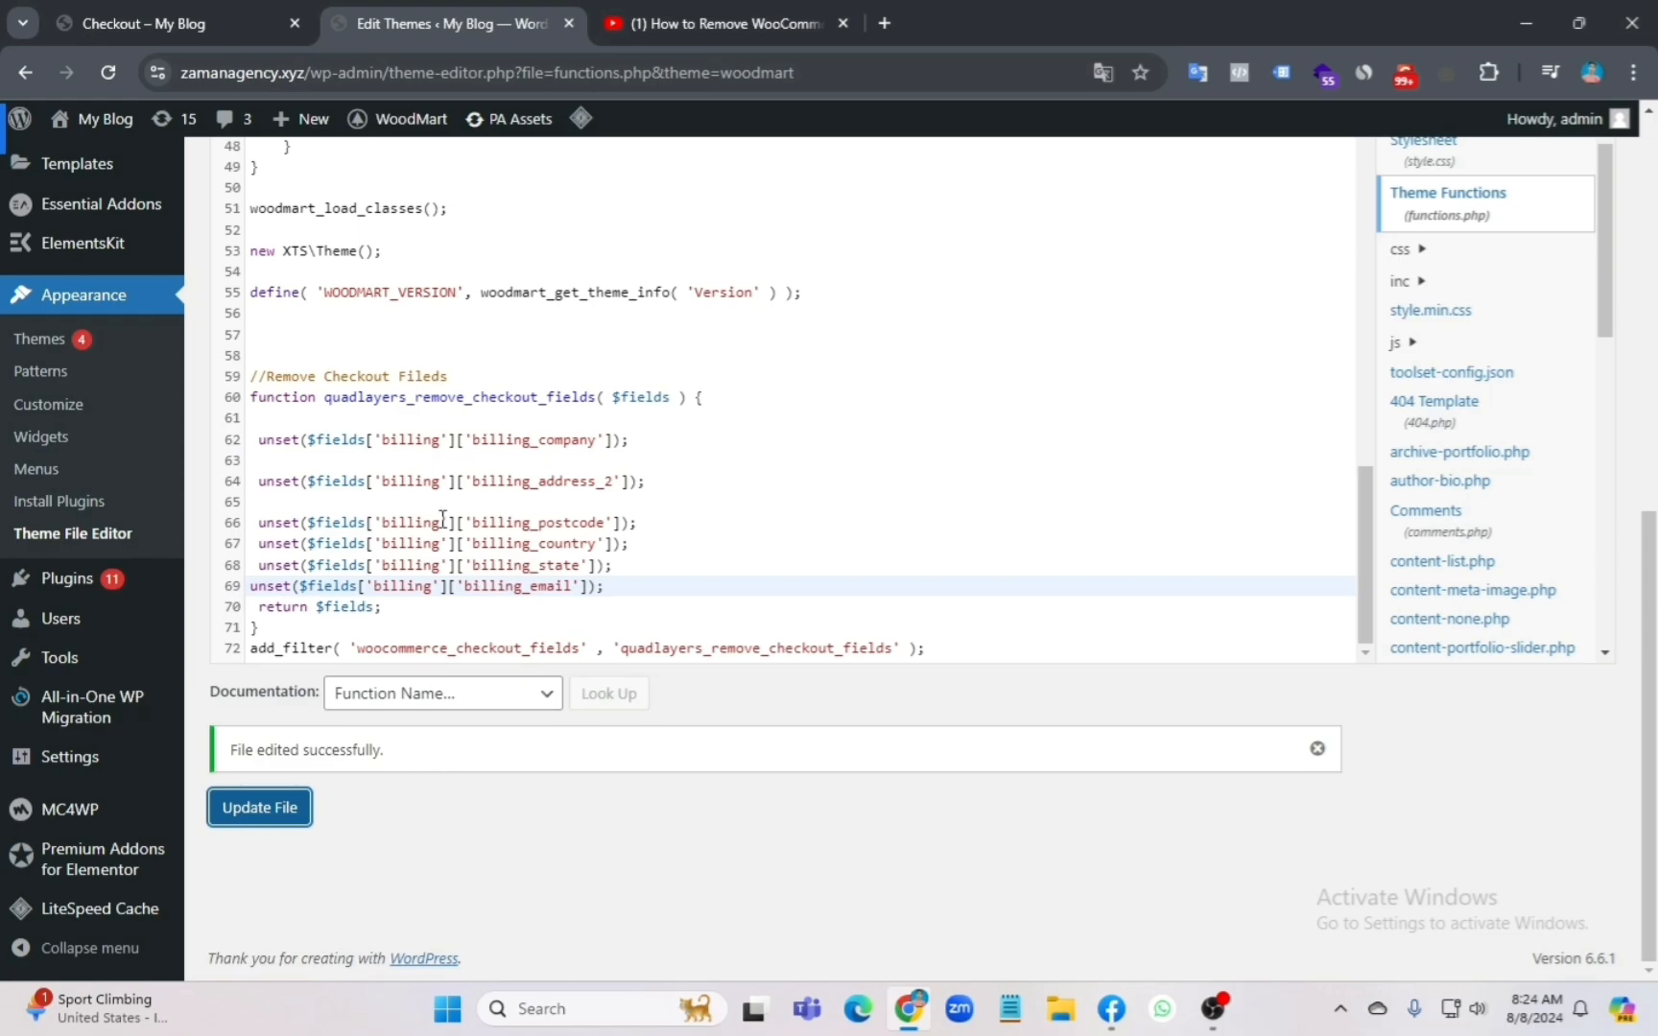
Step: Reload the storefront checkout page to check the email field in the Billing Details and the Additional Information section
{"action": "left_click", "coordinate": [218, 13]}
{"action": "left_click", "coordinate": [114, 76]}
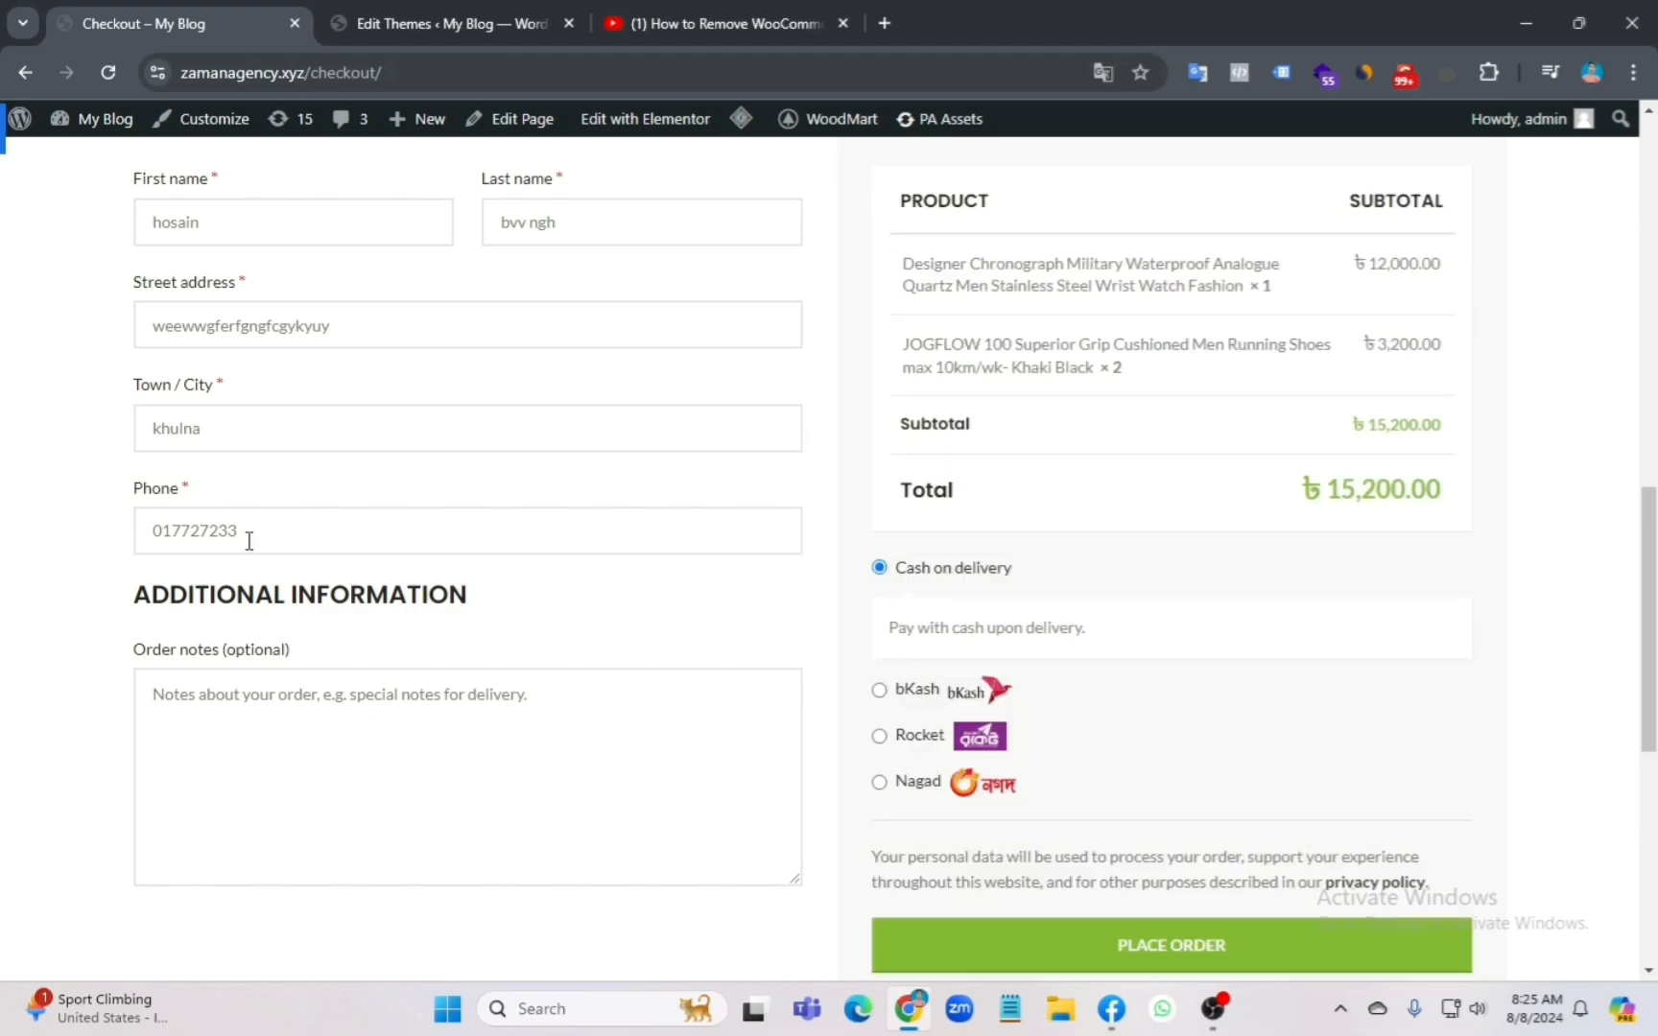
{"action": "scroll", "coordinate": [399, 636], "scroll_direction": "up", "scroll_amount": 3}
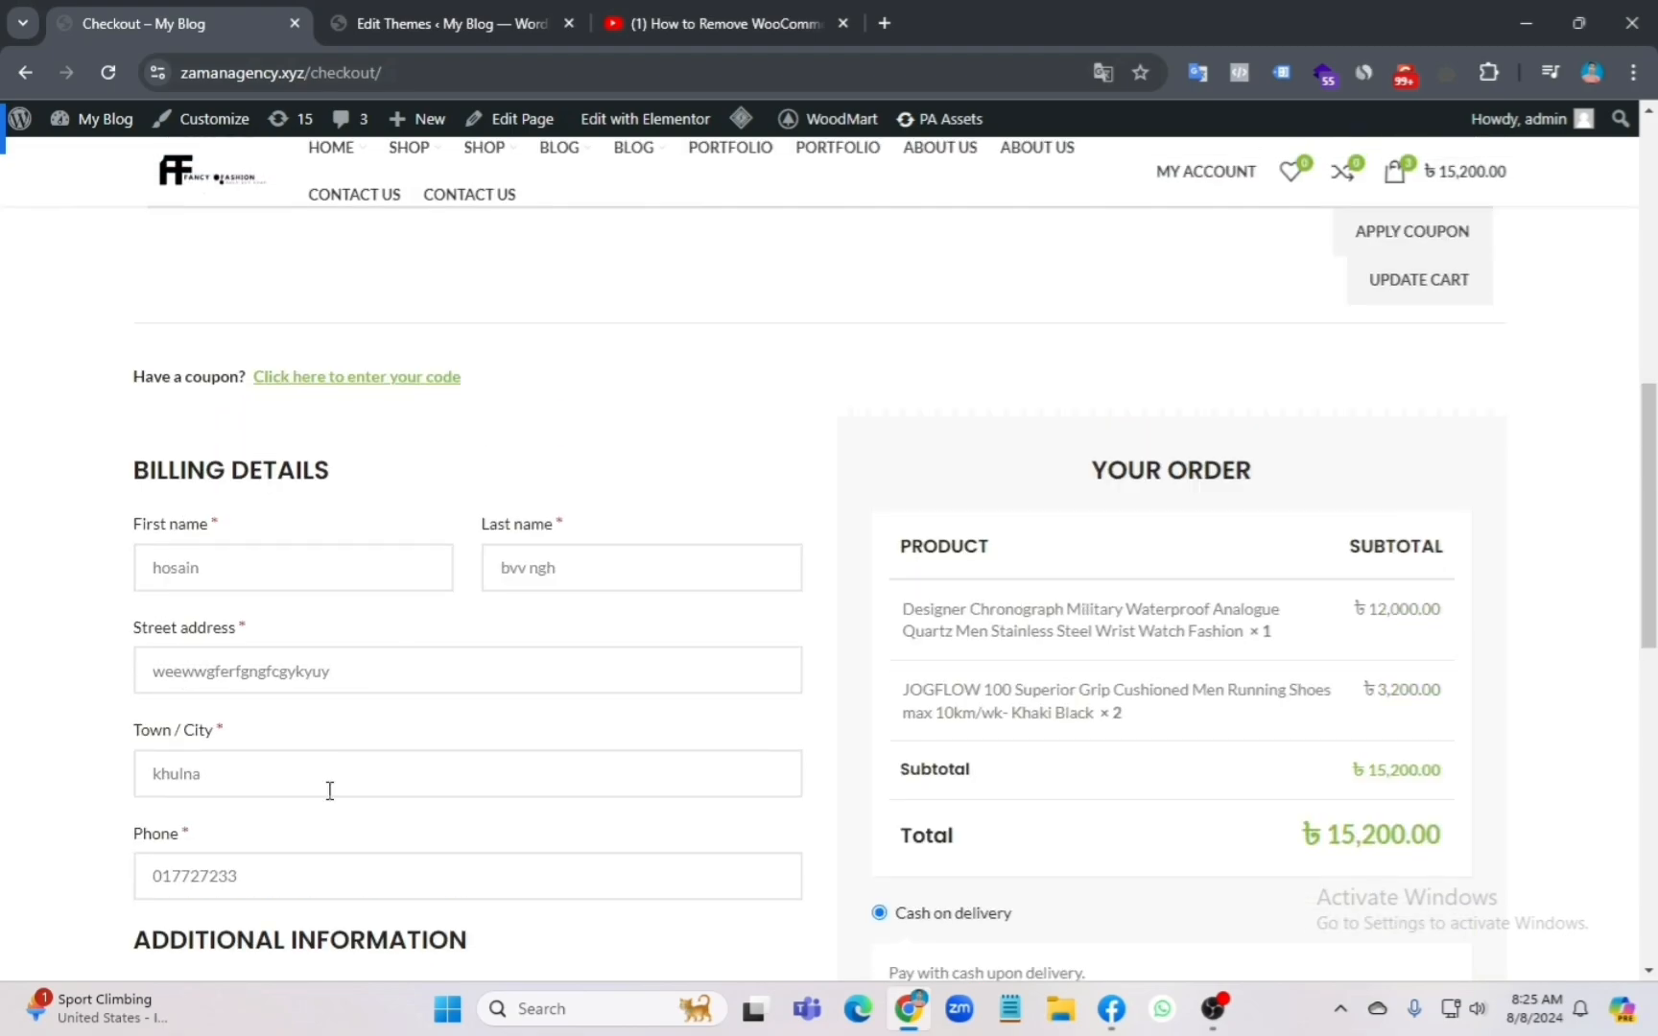
{"action": "left_click", "coordinate": [245, 574]}
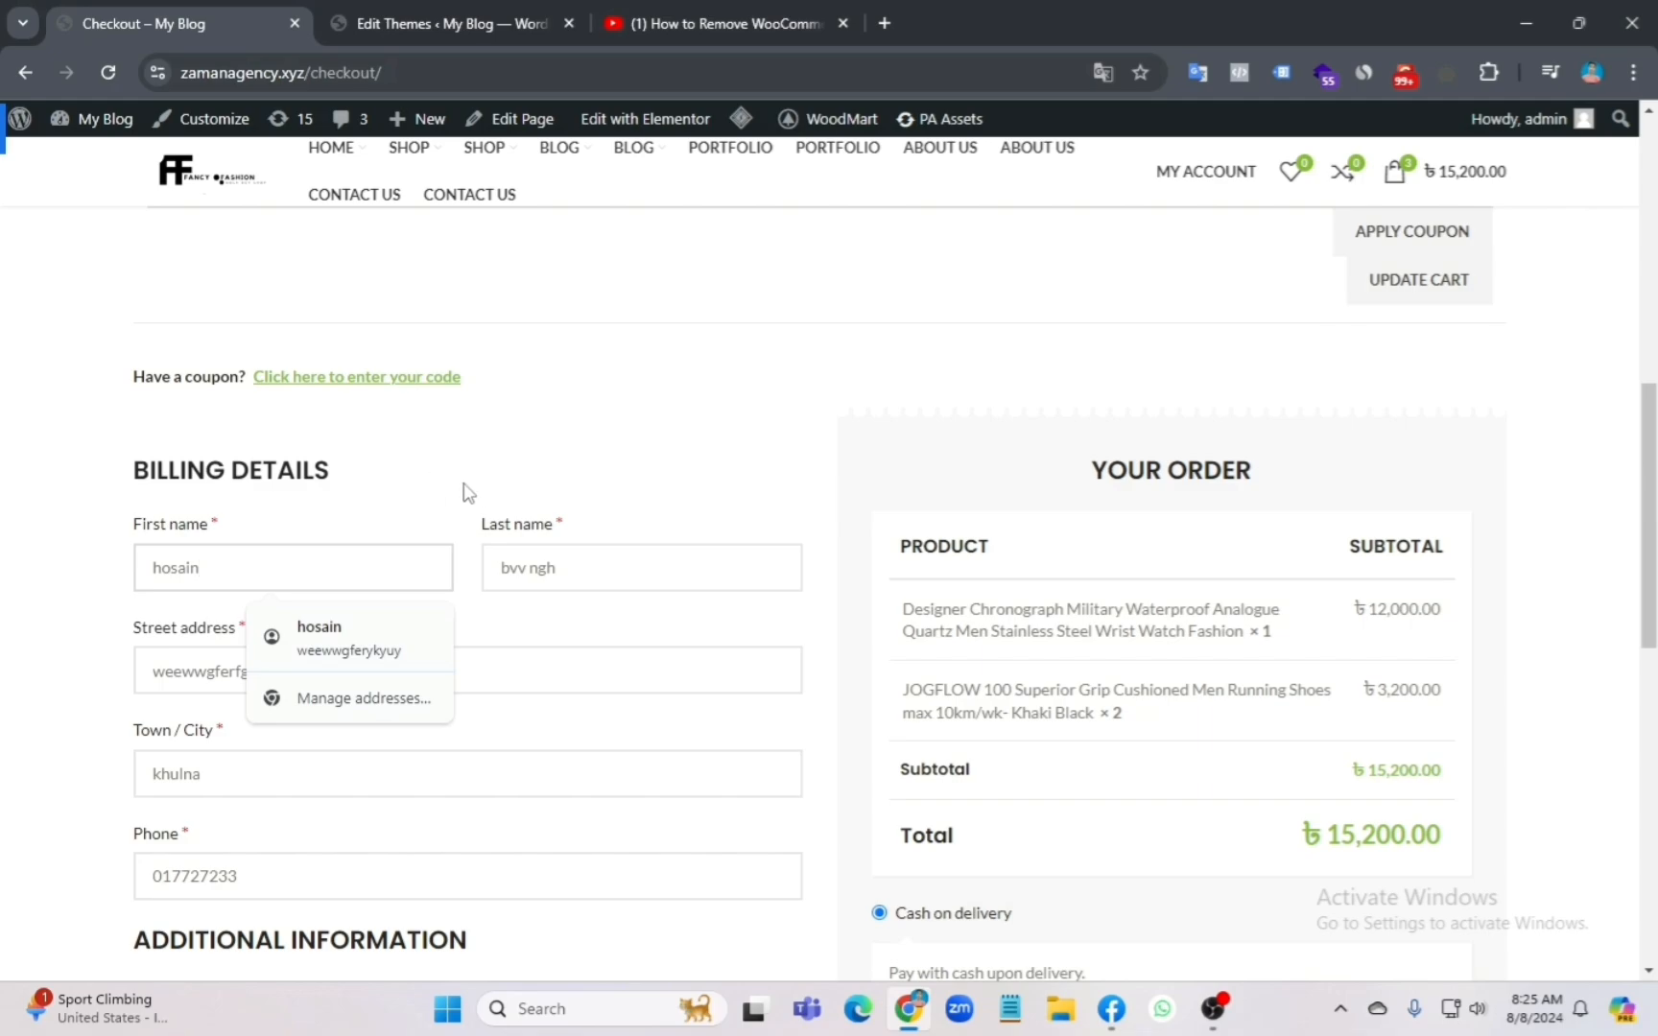
{"action": "scroll", "coordinate": [466, 487], "scroll_direction": "down", "scroll_amount": 1}
{"action": "scroll", "coordinate": [485, 528], "scroll_direction": "up", "scroll_amount": 3}
{"action": "scroll", "coordinate": [379, 741], "scroll_direction": "down", "scroll_amount": 6}
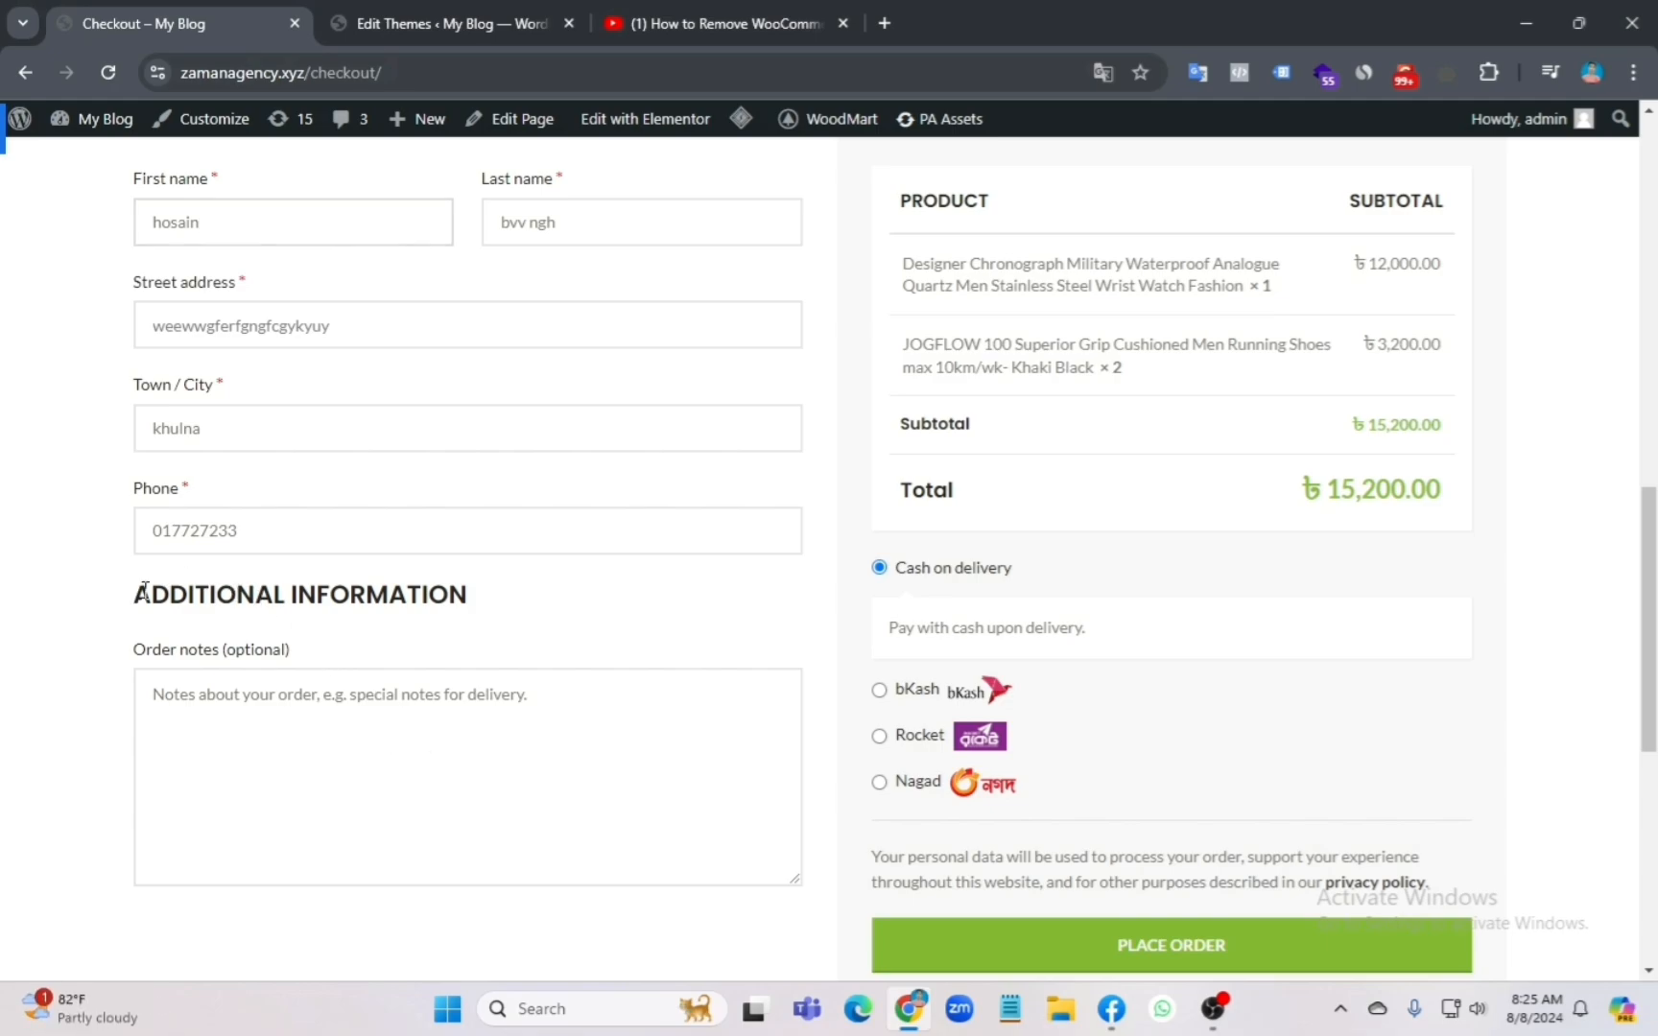
{"action": "left_click_drag", "start_coordinate": [131, 589], "coordinate": [510, 606]}
{"action": "left_click", "coordinate": [666, 601]}
Step: Select bKash and then Nagad as the payment method to view their payment forms, and review the checkout page
{"action": "left_click", "coordinate": [879, 690]}
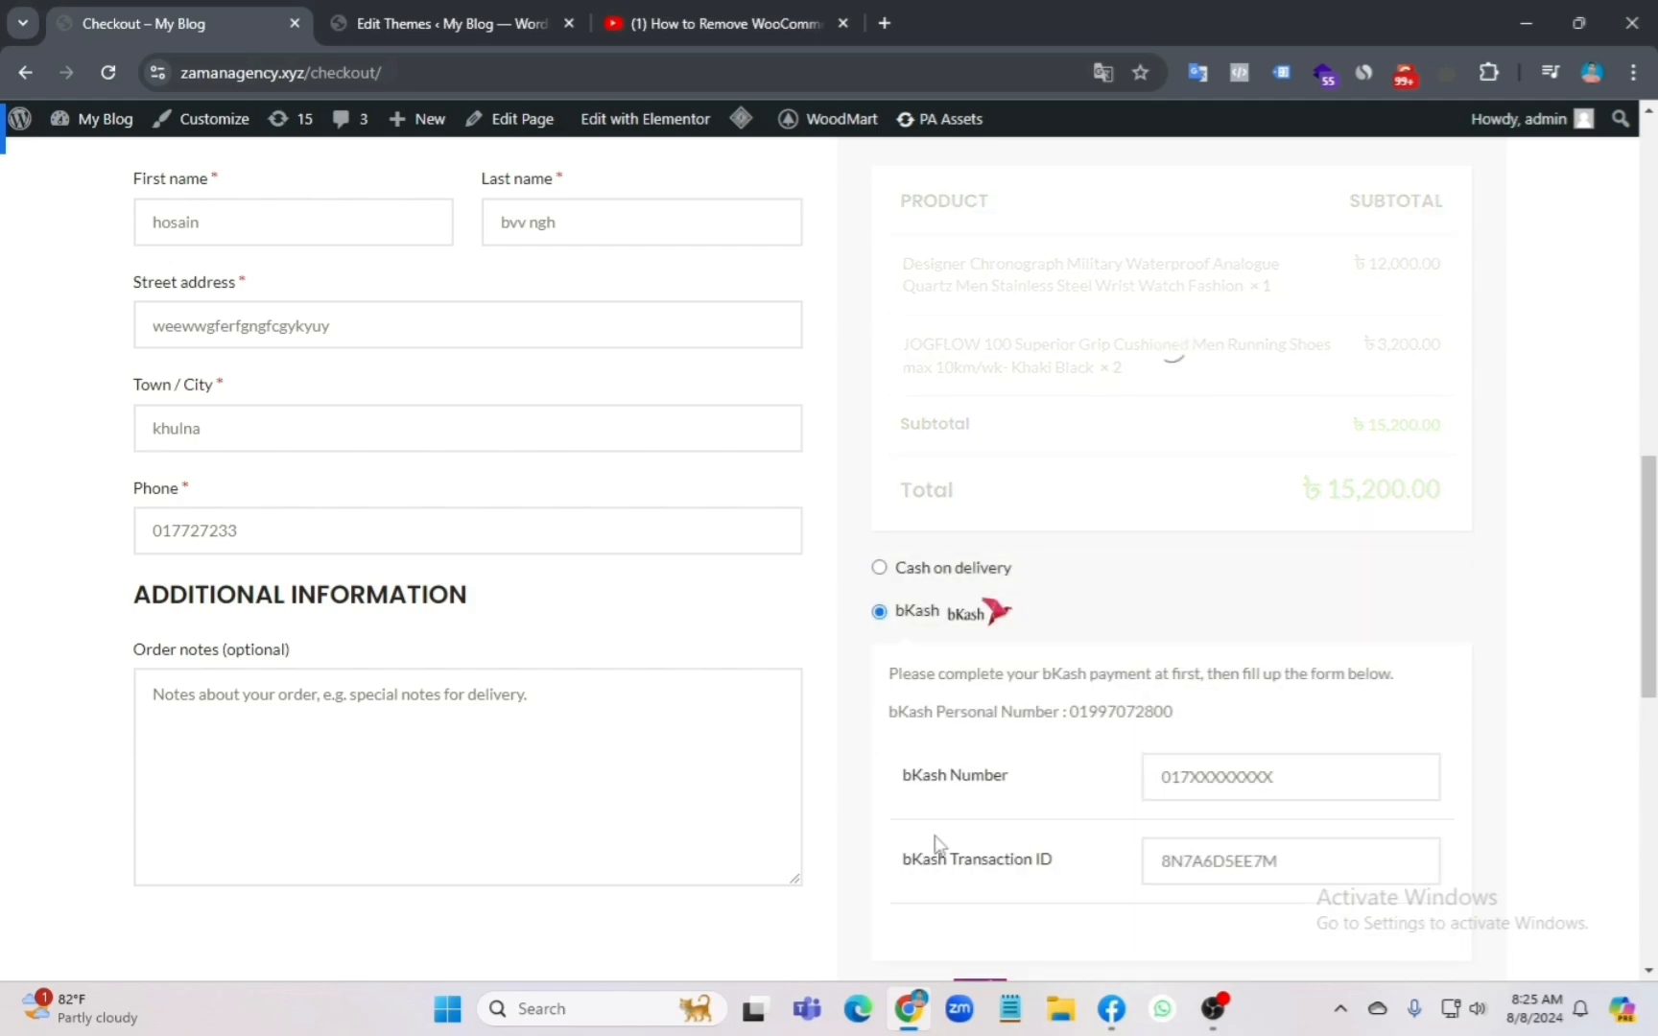
{"action": "scroll", "coordinate": [952, 758], "scroll_direction": "up", "scroll_amount": 2}
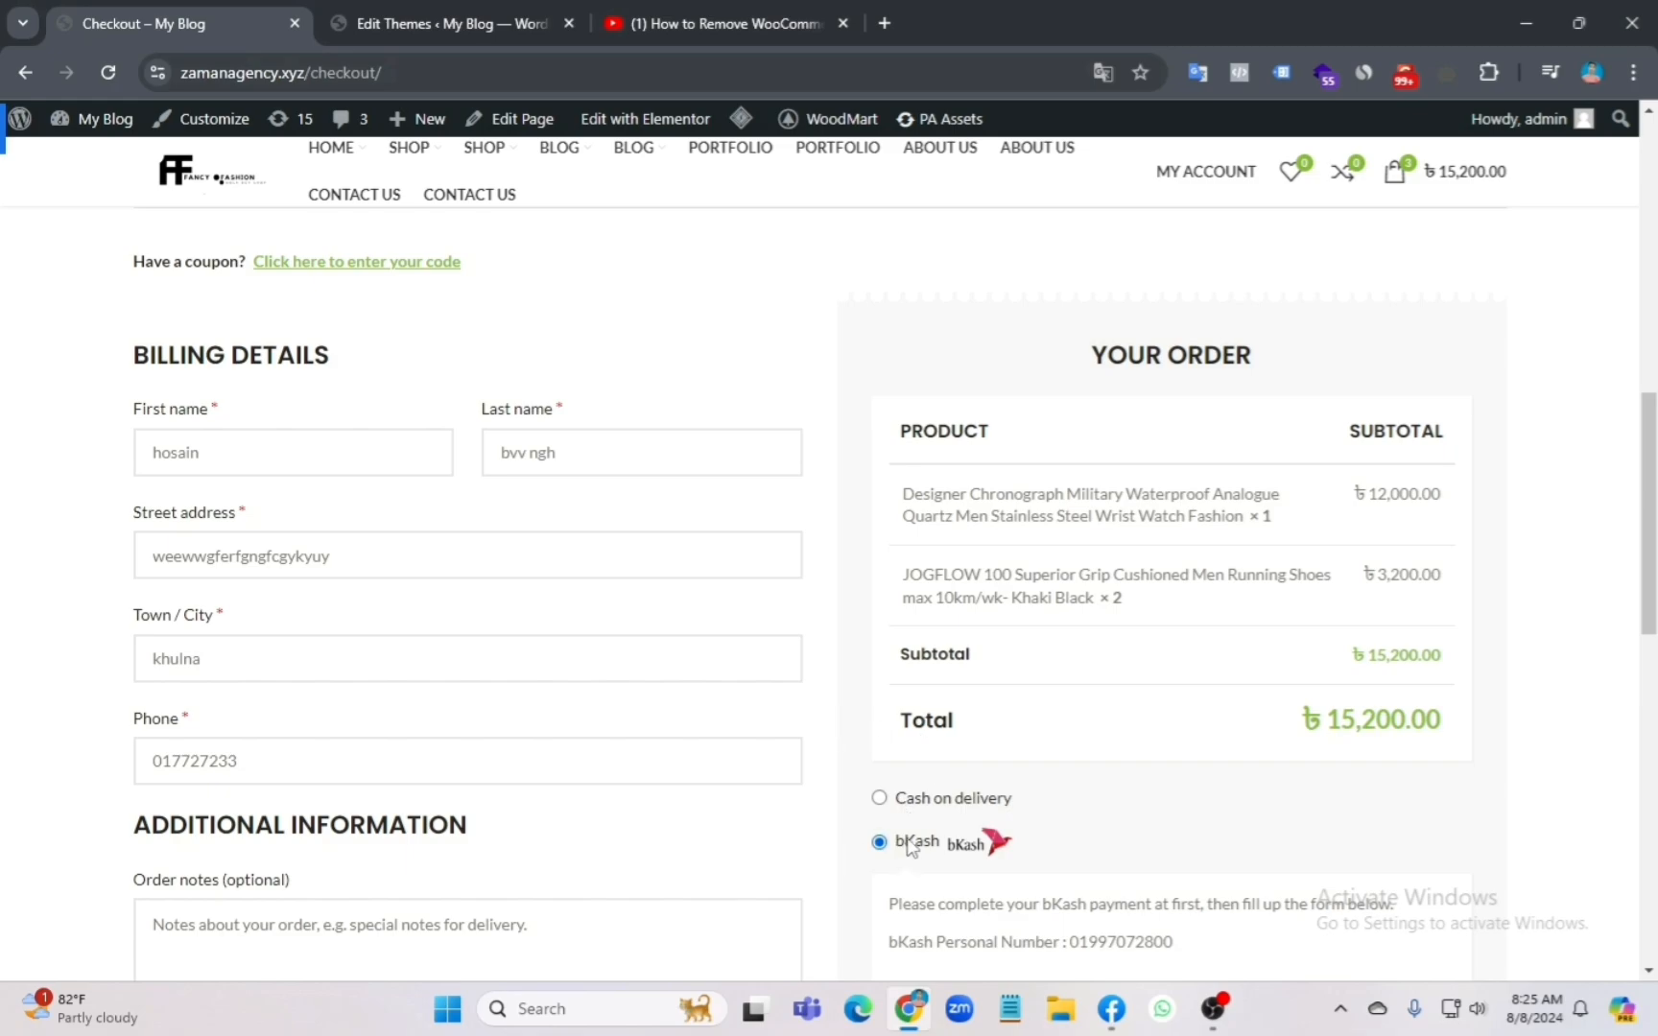
{"action": "scroll", "coordinate": [890, 794], "scroll_direction": "down", "scroll_amount": 1}
{"action": "scroll", "coordinate": [890, 795], "scroll_direction": "down", "scroll_amount": 2}
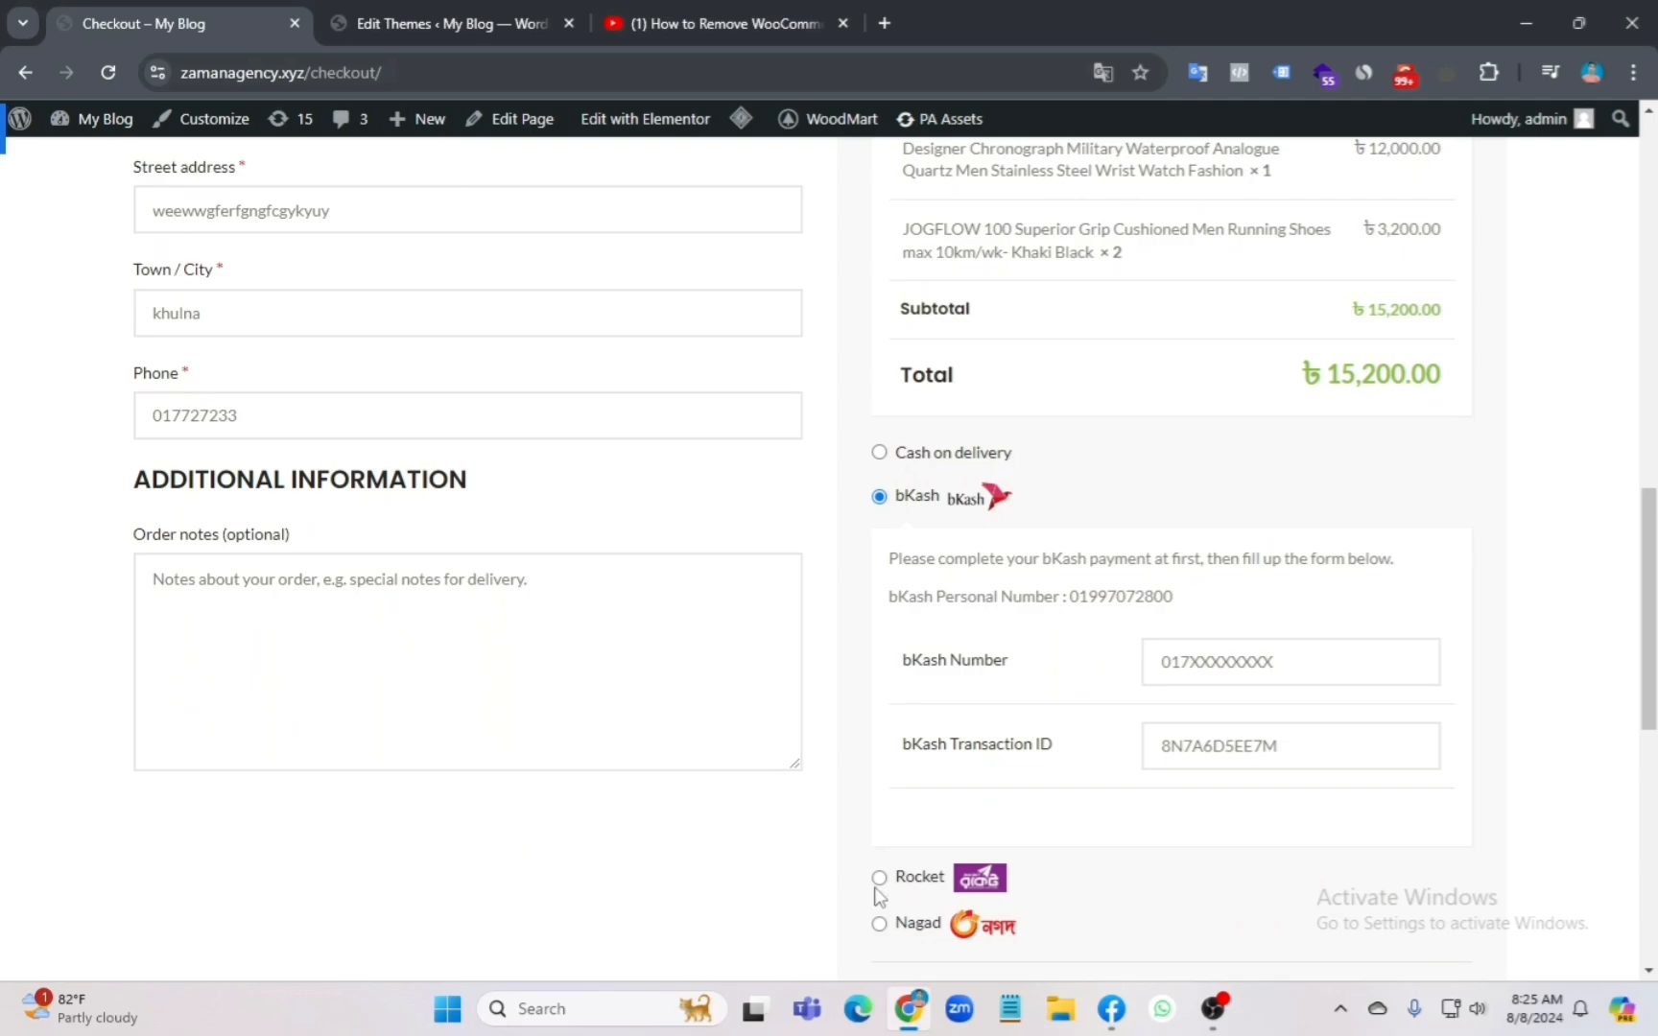
{"action": "left_click", "coordinate": [879, 927]}
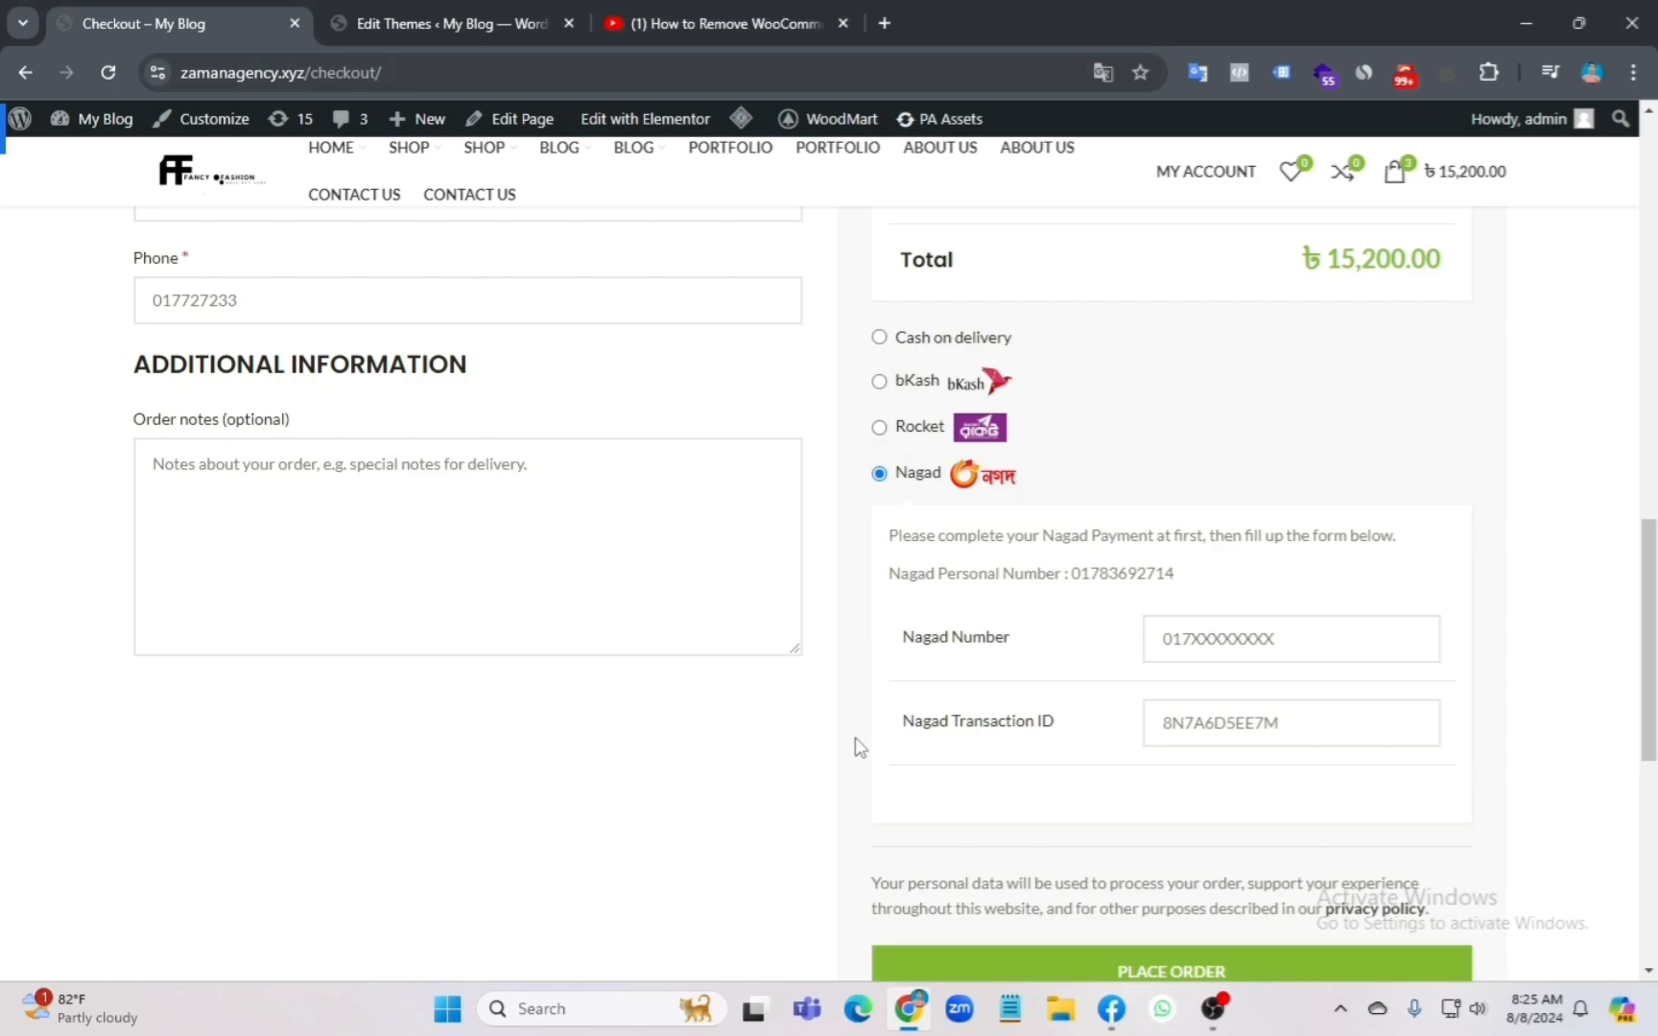
{"action": "scroll", "coordinate": [876, 413], "scroll_direction": "up", "scroll_amount": 1}
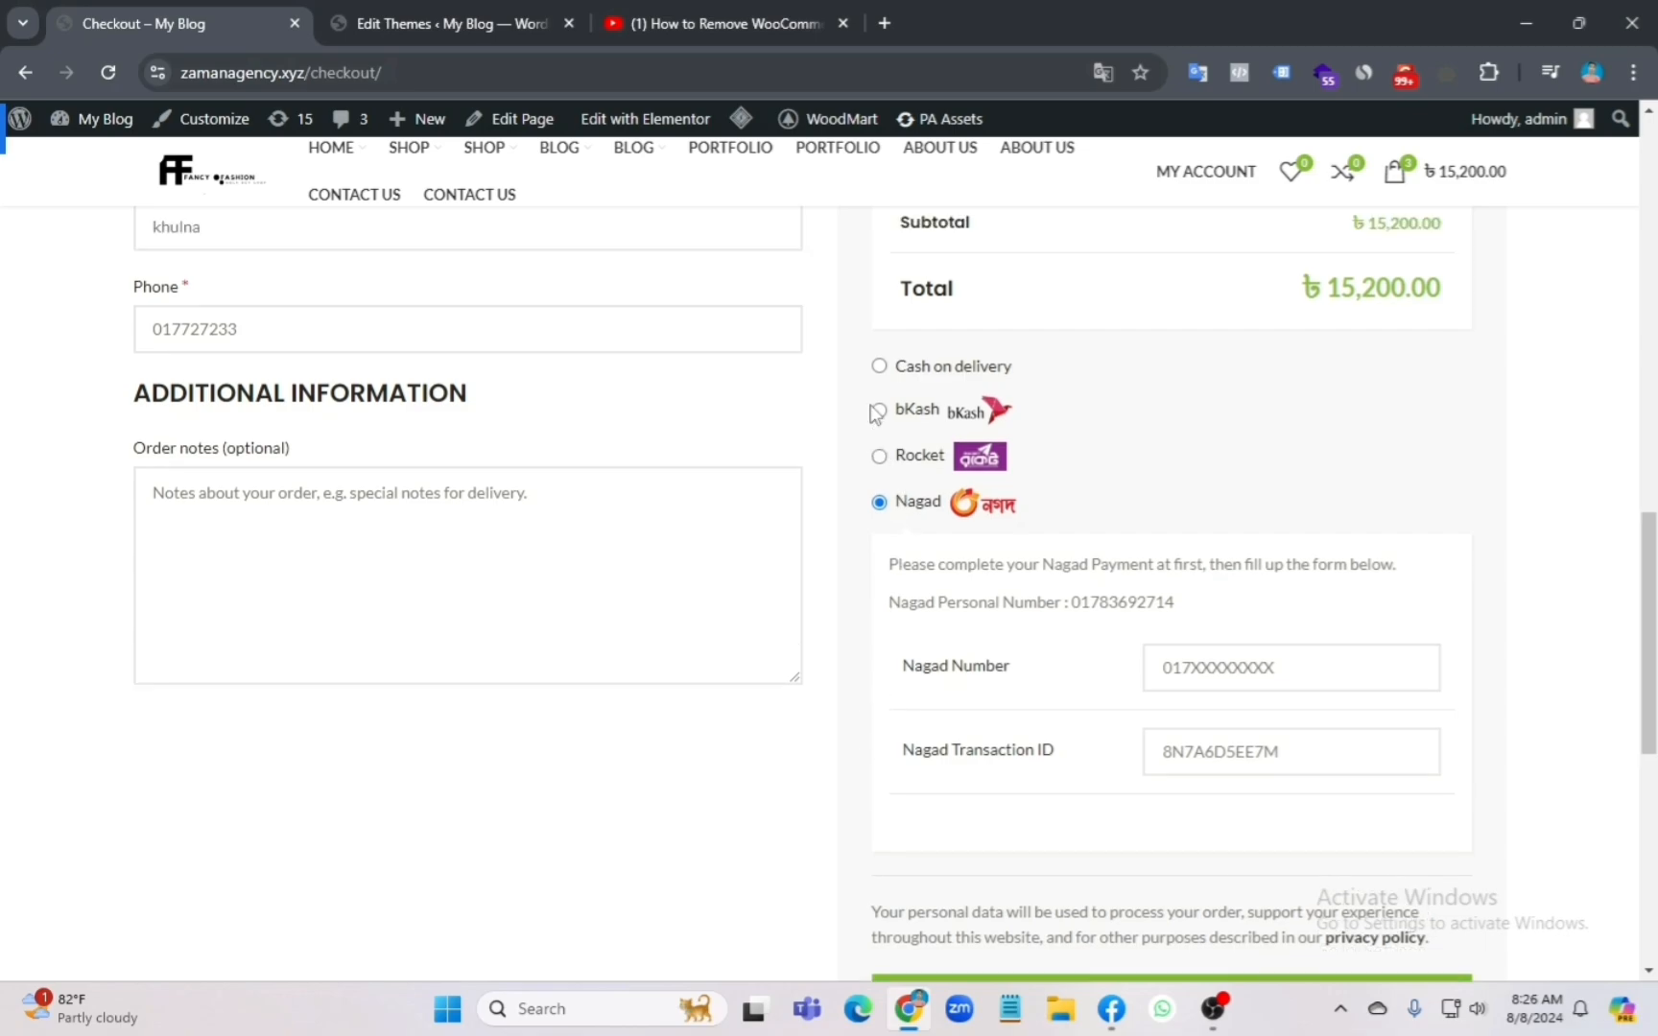
{"action": "scroll", "coordinate": [873, 477], "scroll_direction": "up", "scroll_amount": 5}
{"action": "scroll", "coordinate": [960, 672], "scroll_direction": "down", "scroll_amount": 2}
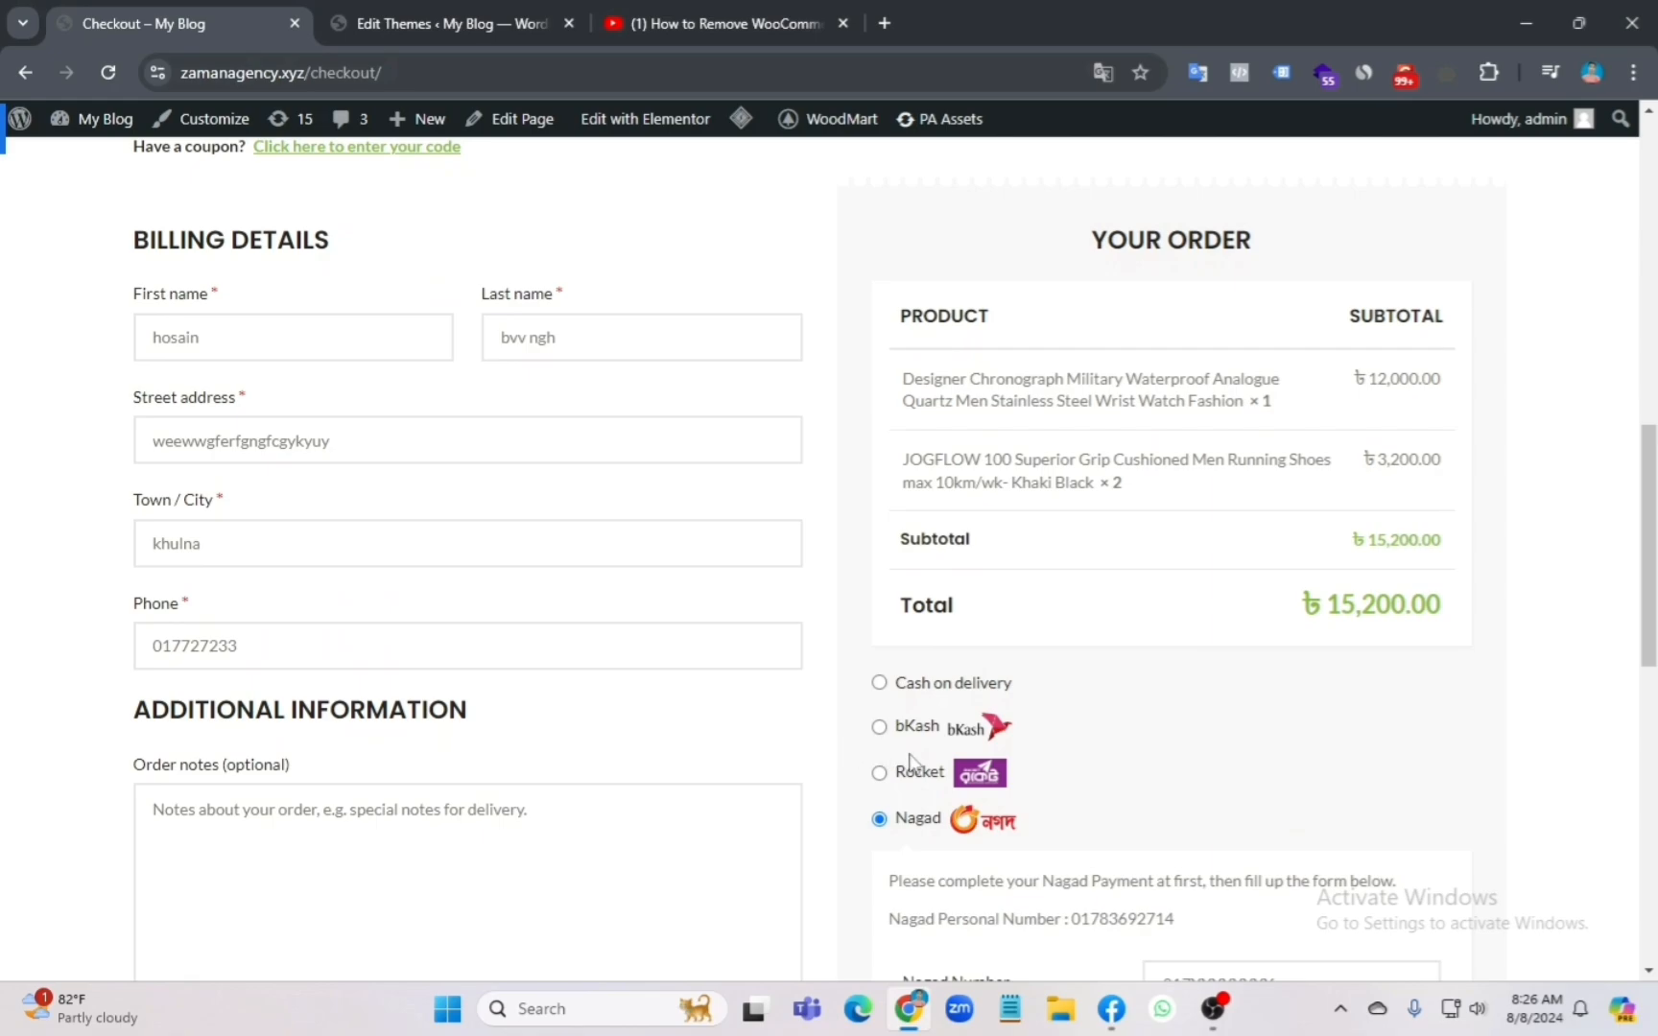
Step: Return from the checkout page to the store homepage and look through its banner slider, featured categories and product section
{"action": "scroll", "coordinate": [911, 763], "scroll_direction": "down", "scroll_amount": 4}
{"action": "scroll", "coordinate": [883, 753], "scroll_direction": "up", "scroll_amount": 5}
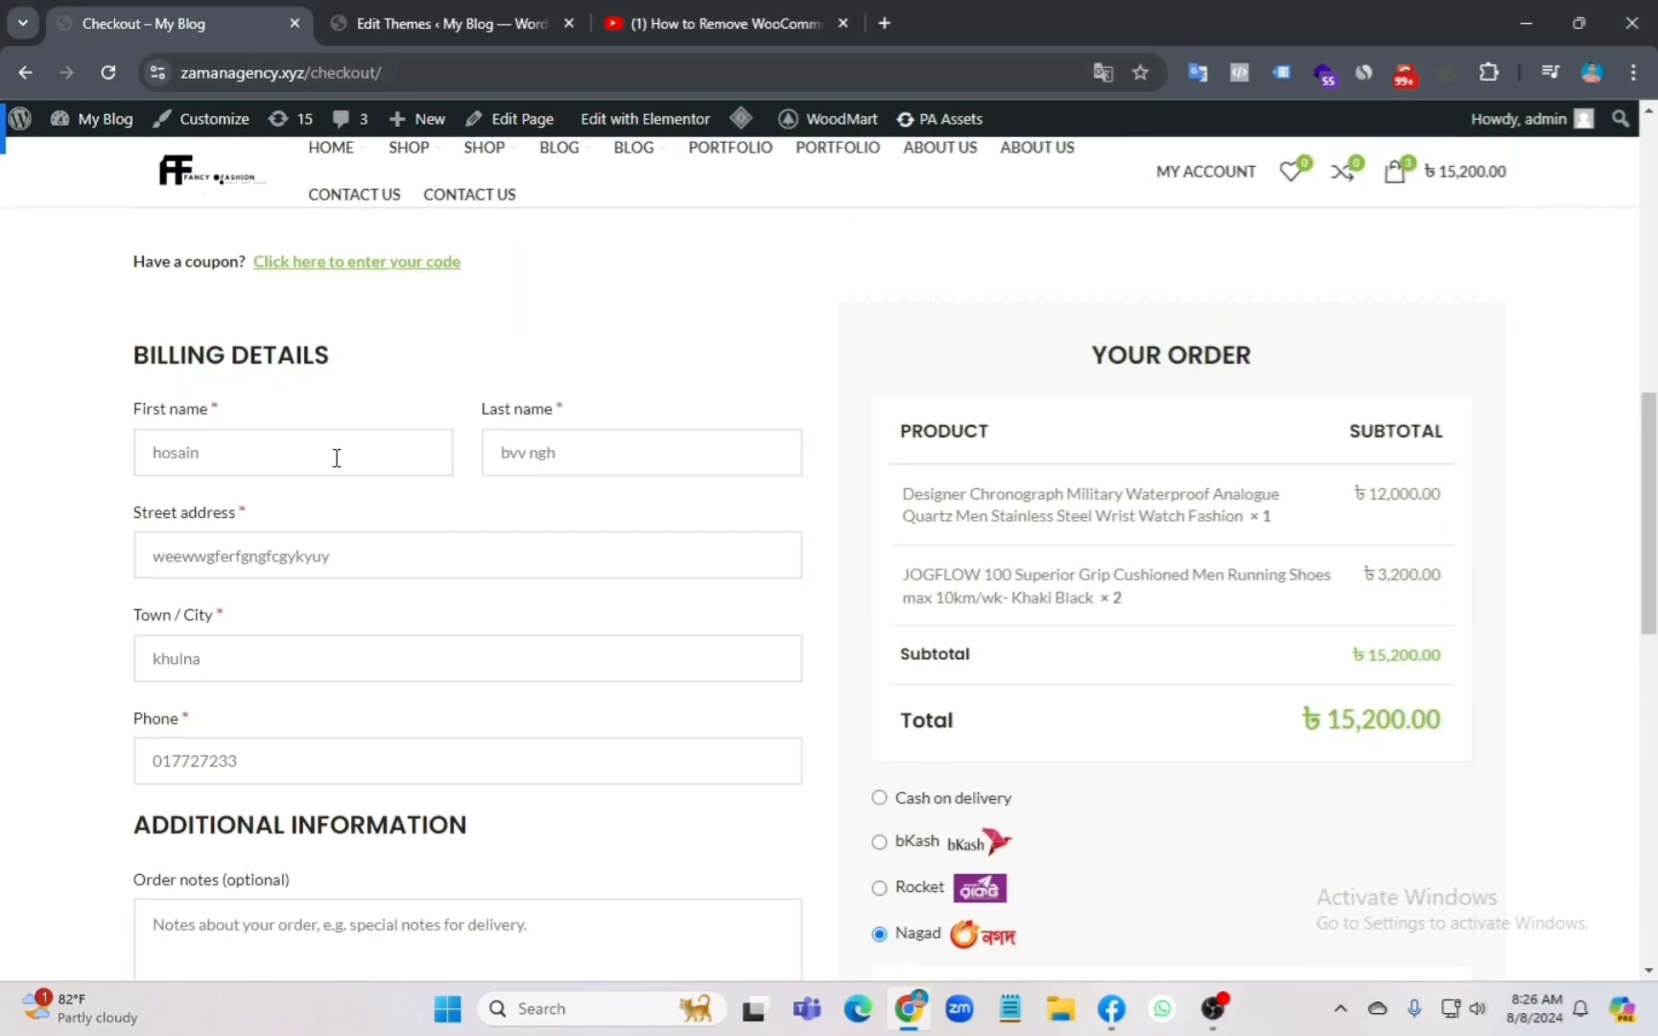
{"action": "scroll", "coordinate": [336, 457], "scroll_direction": "up", "scroll_amount": 4}
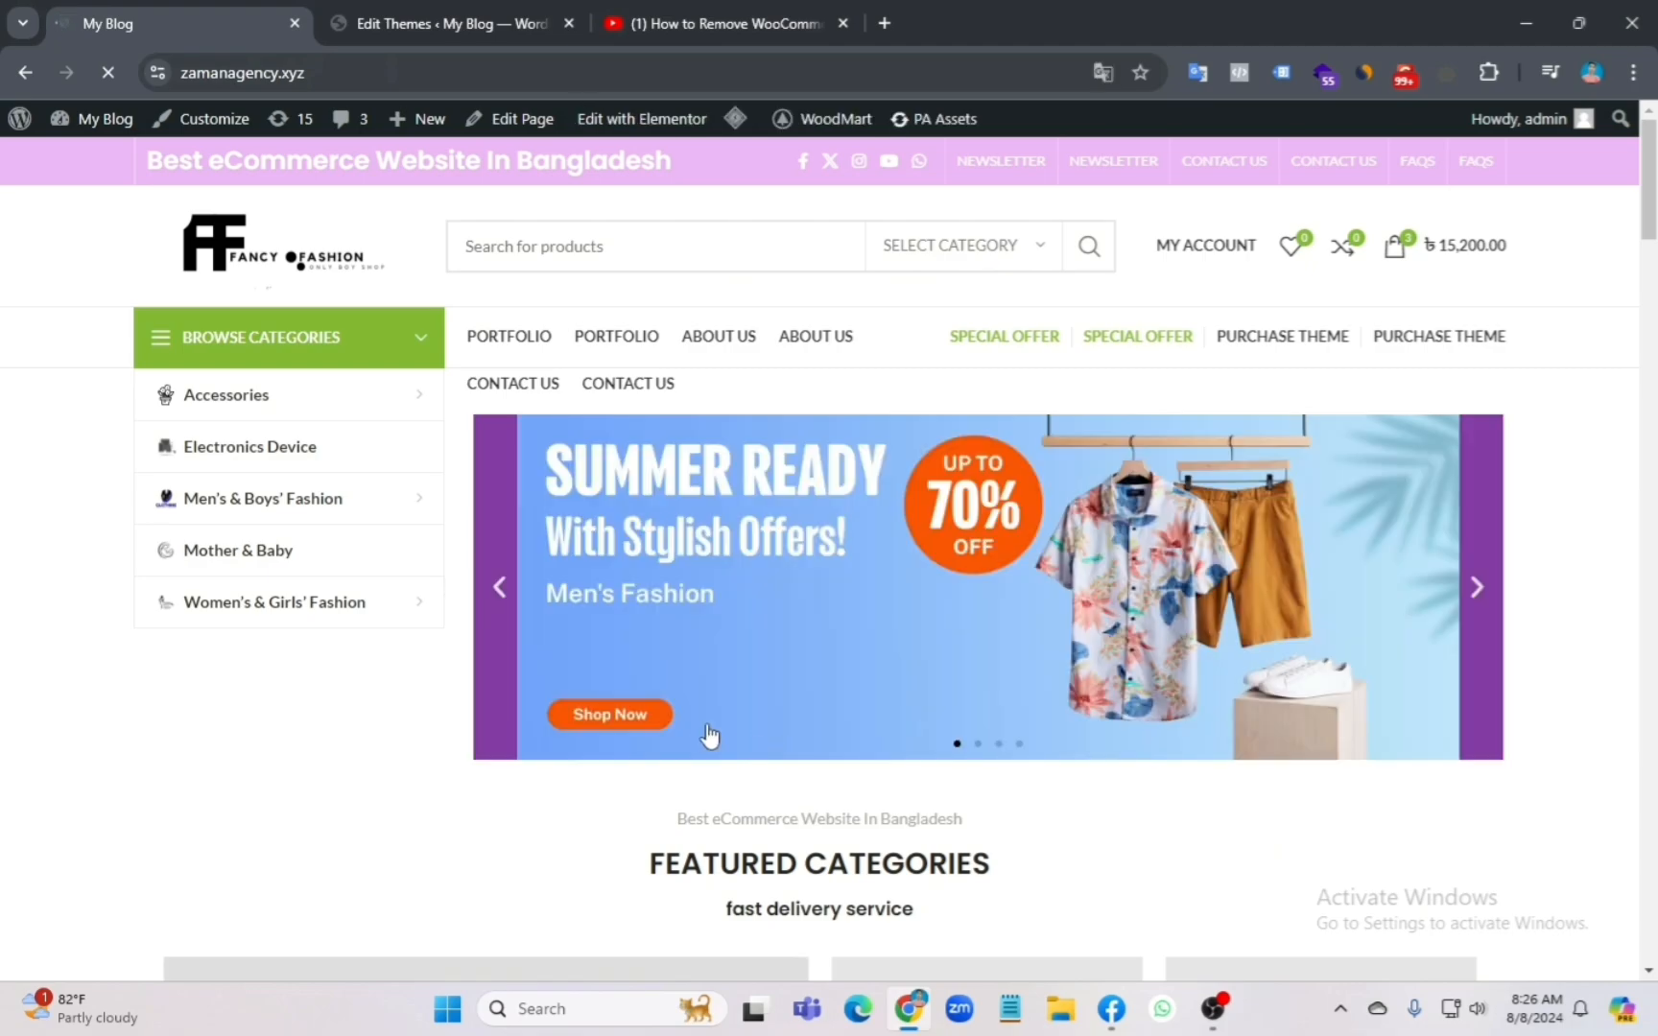
{"action": "left_click", "coordinate": [1475, 589]}
{"action": "scroll", "coordinate": [1062, 775], "scroll_direction": "down", "scroll_amount": 10}
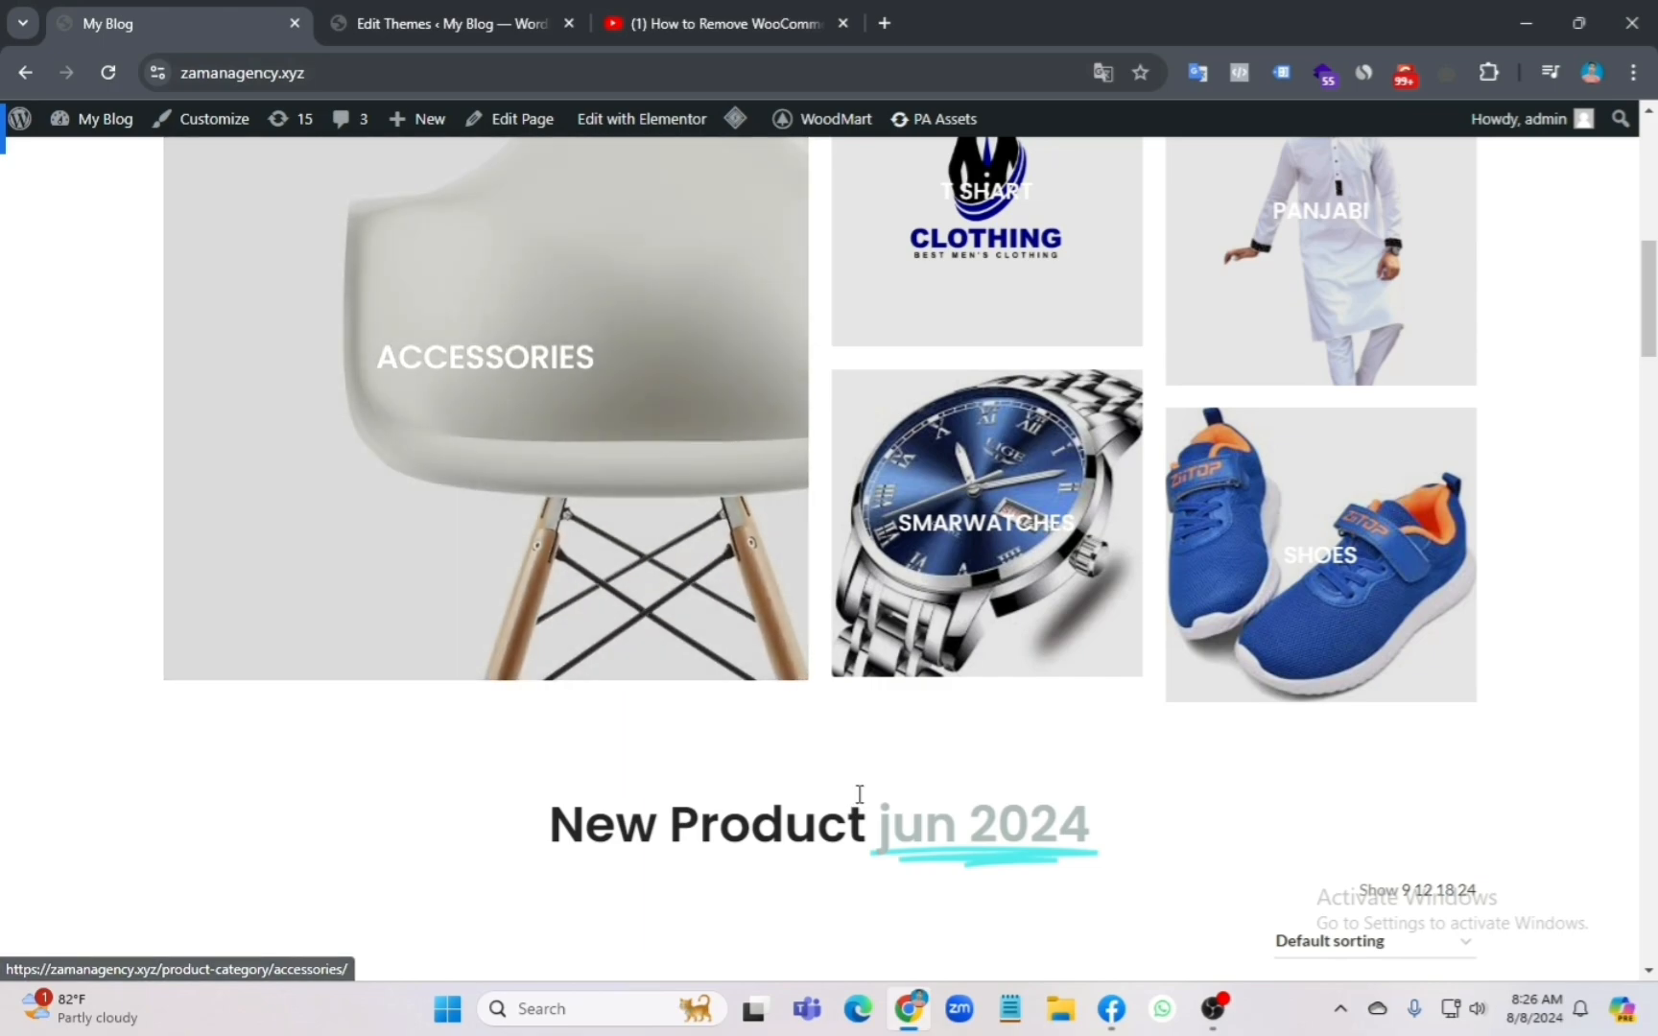
{"action": "scroll", "coordinate": [860, 794], "scroll_direction": "down", "scroll_amount": 5}
{"action": "scroll", "coordinate": [981, 655], "scroll_direction": "up", "scroll_amount": 10}
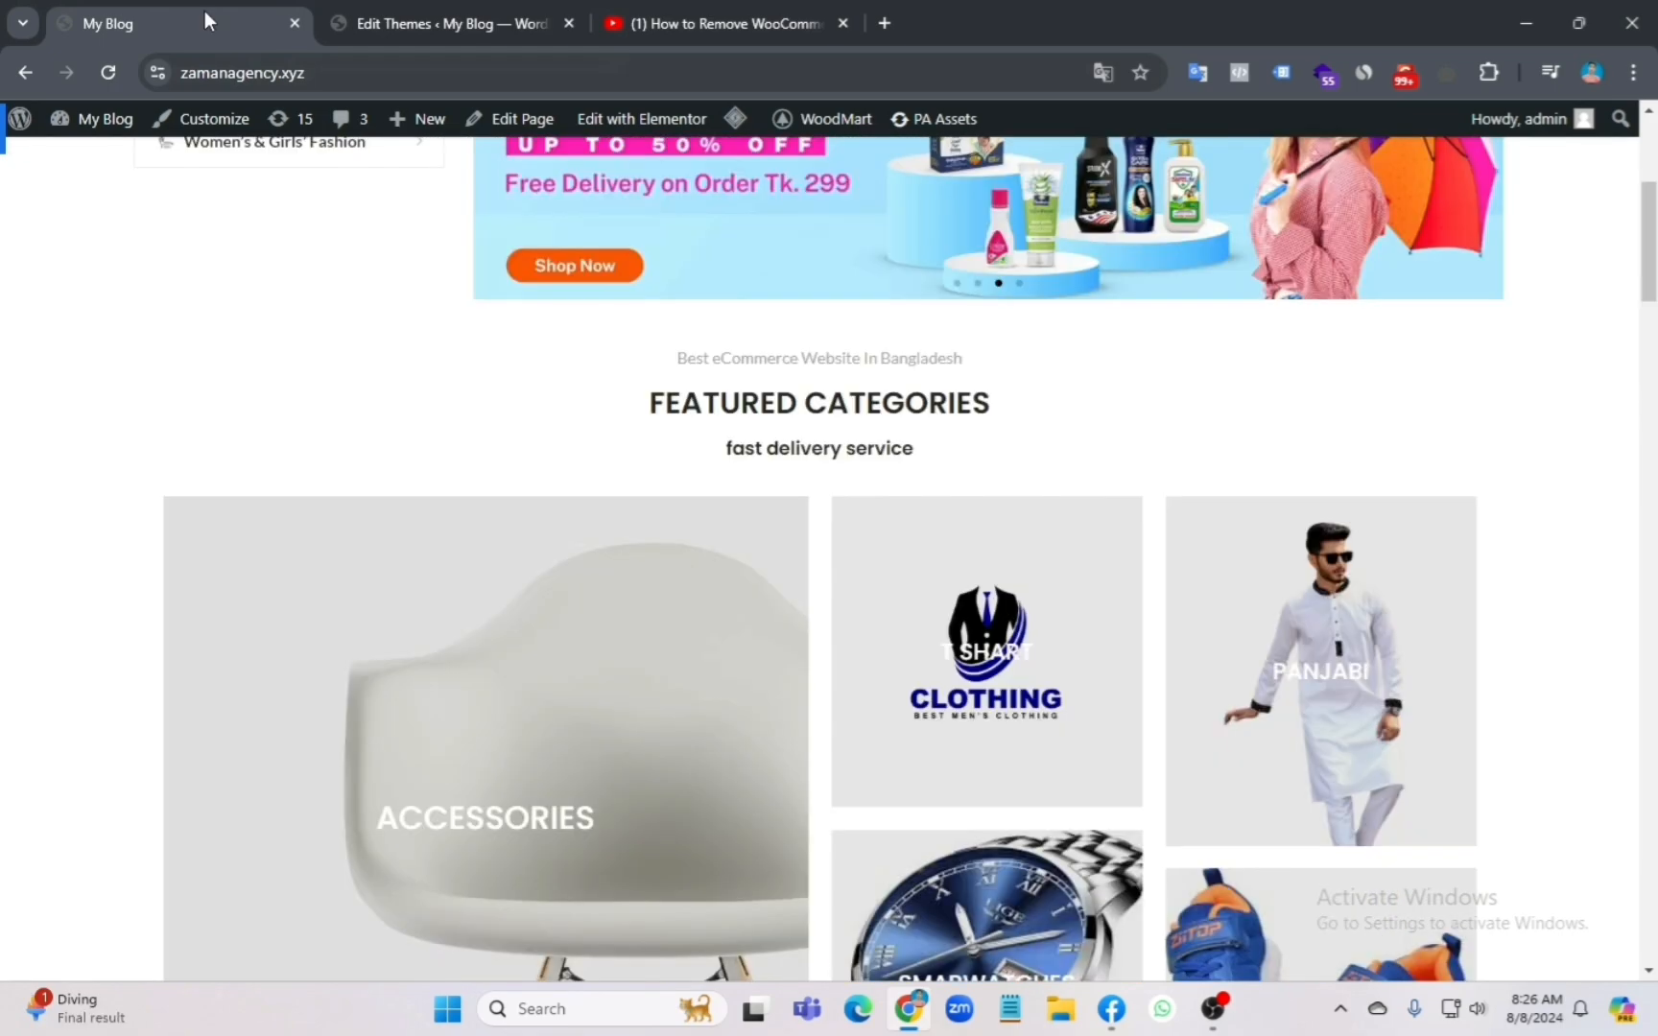
{"action": "scroll", "coordinate": [518, 492], "scroll_direction": "up", "scroll_amount": 4}
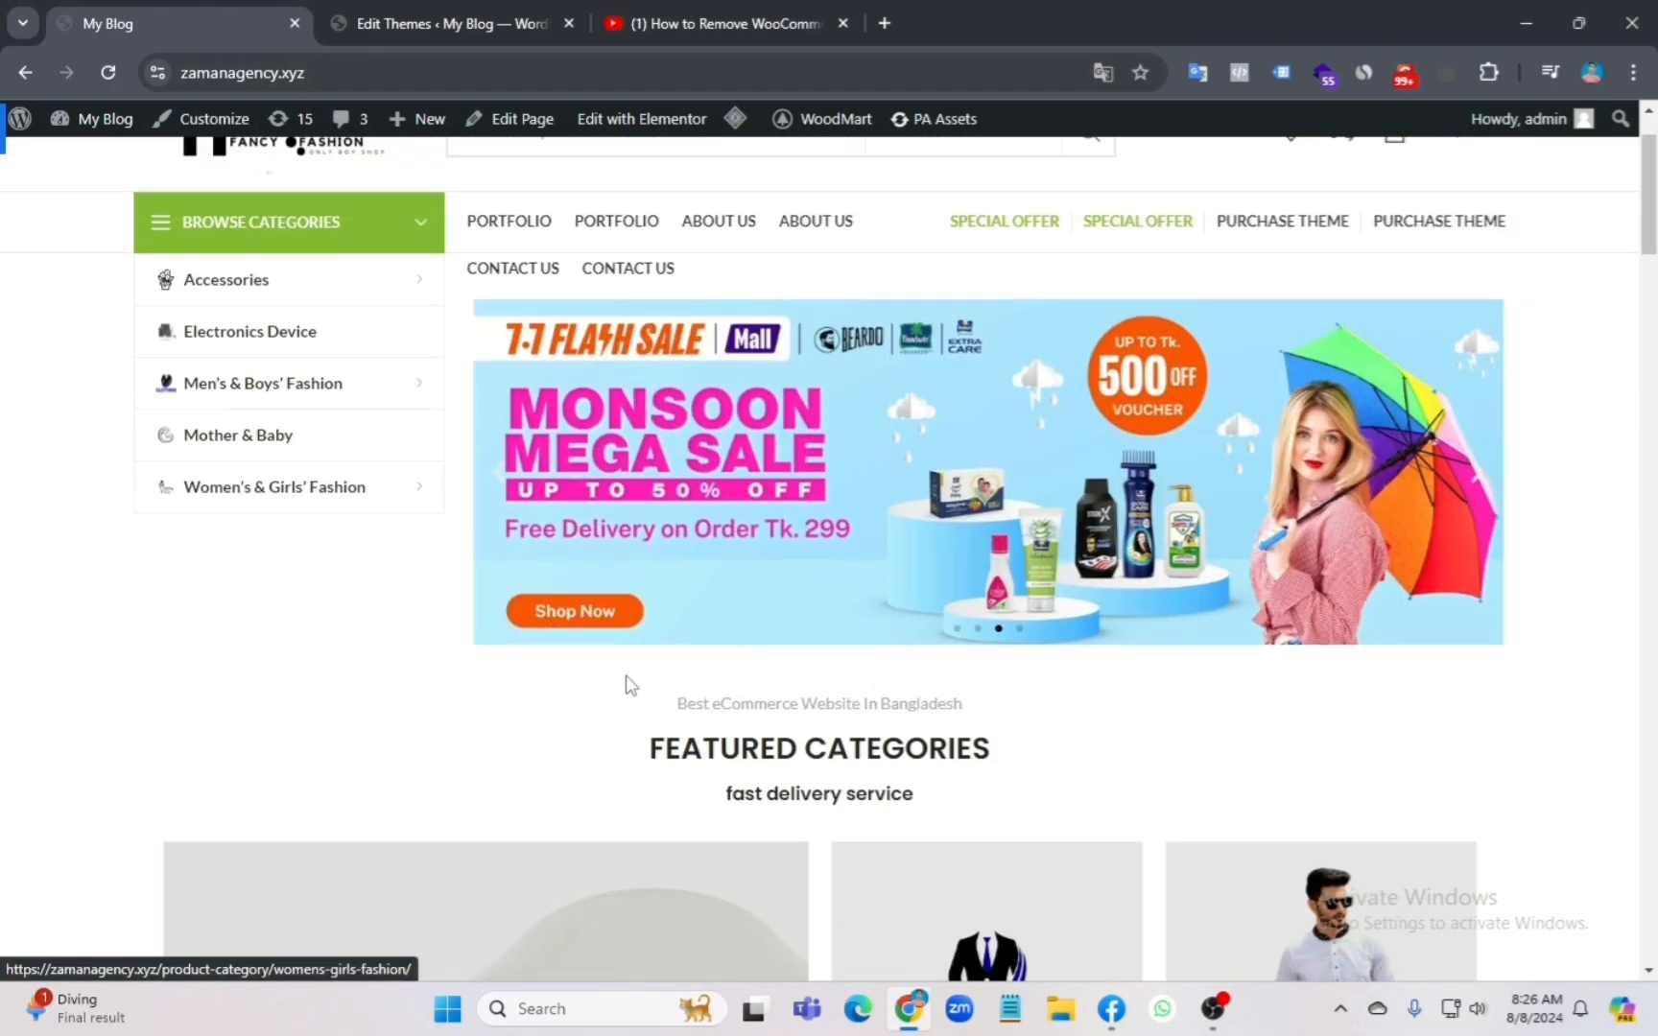
Step: Use Buy Now on the JOGFLOW 100 running shoes in the New Product section and review the checkout page down to the payment form
{"action": "scroll", "coordinate": [630, 685], "scroll_direction": "down", "scroll_amount": 10}
{"action": "scroll", "coordinate": [588, 710], "scroll_direction": "down", "scroll_amount": 5}
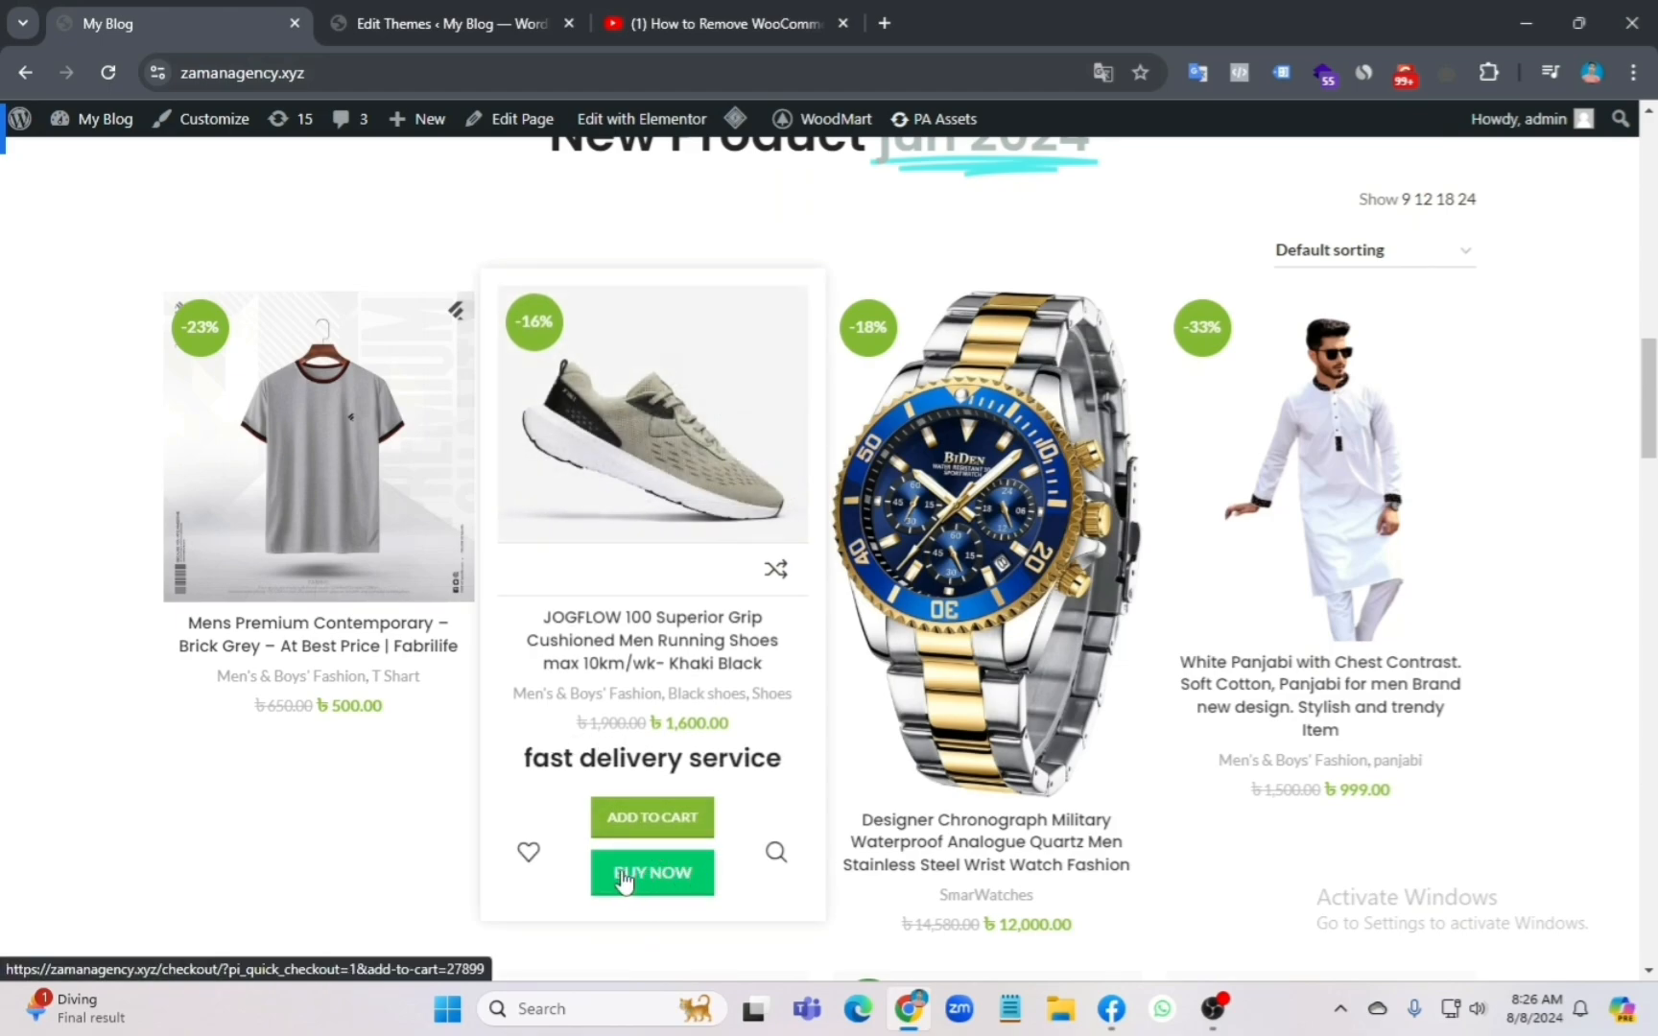
{"action": "left_click", "coordinate": [684, 875]}
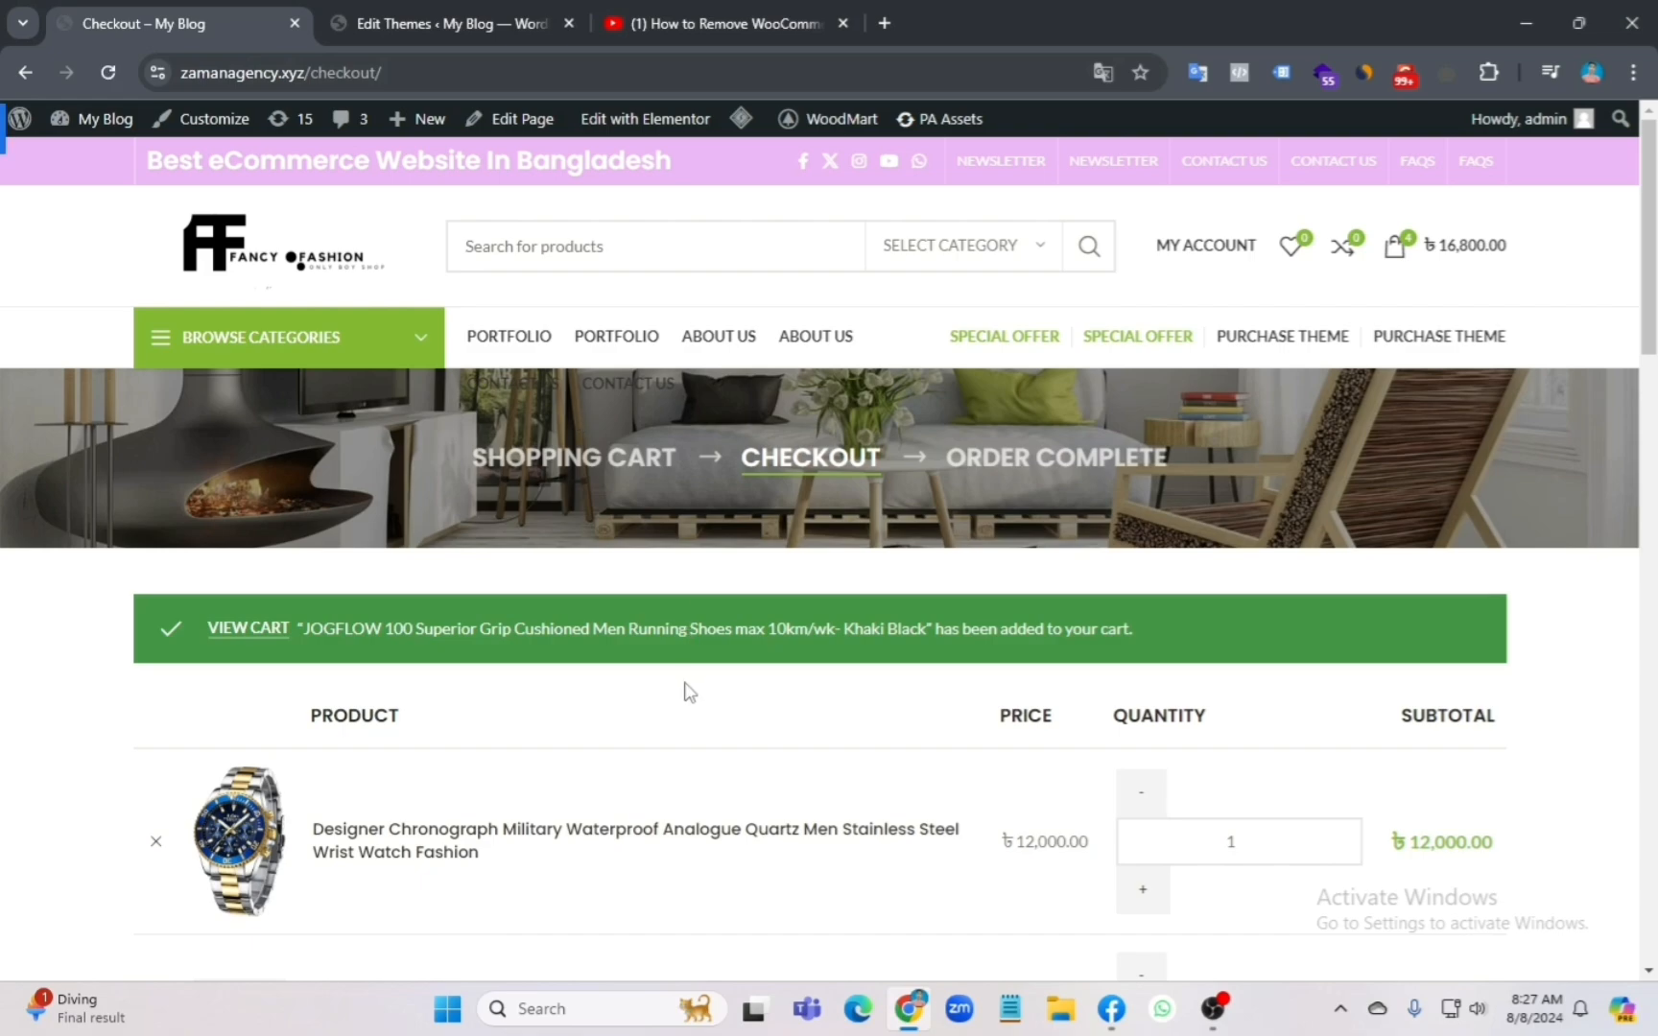
{"action": "scroll", "coordinate": [568, 688], "scroll_direction": "down", "scroll_amount": 4}
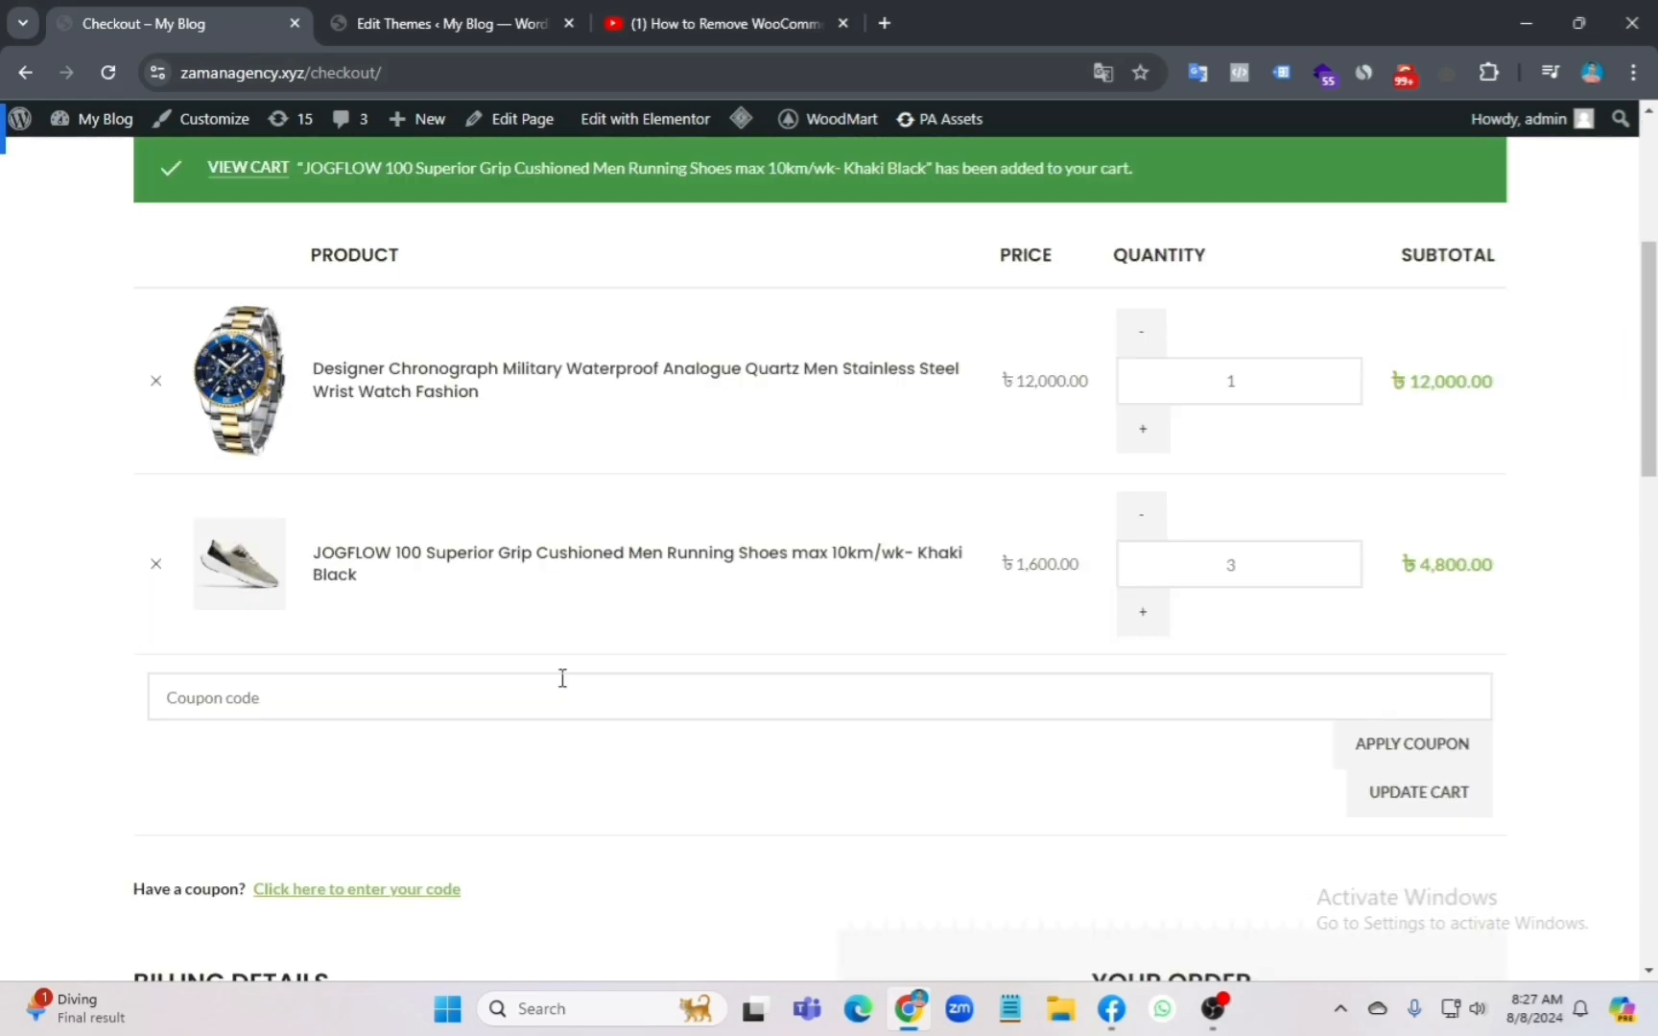
{"action": "scroll", "coordinate": [562, 679], "scroll_direction": "down", "scroll_amount": 11}
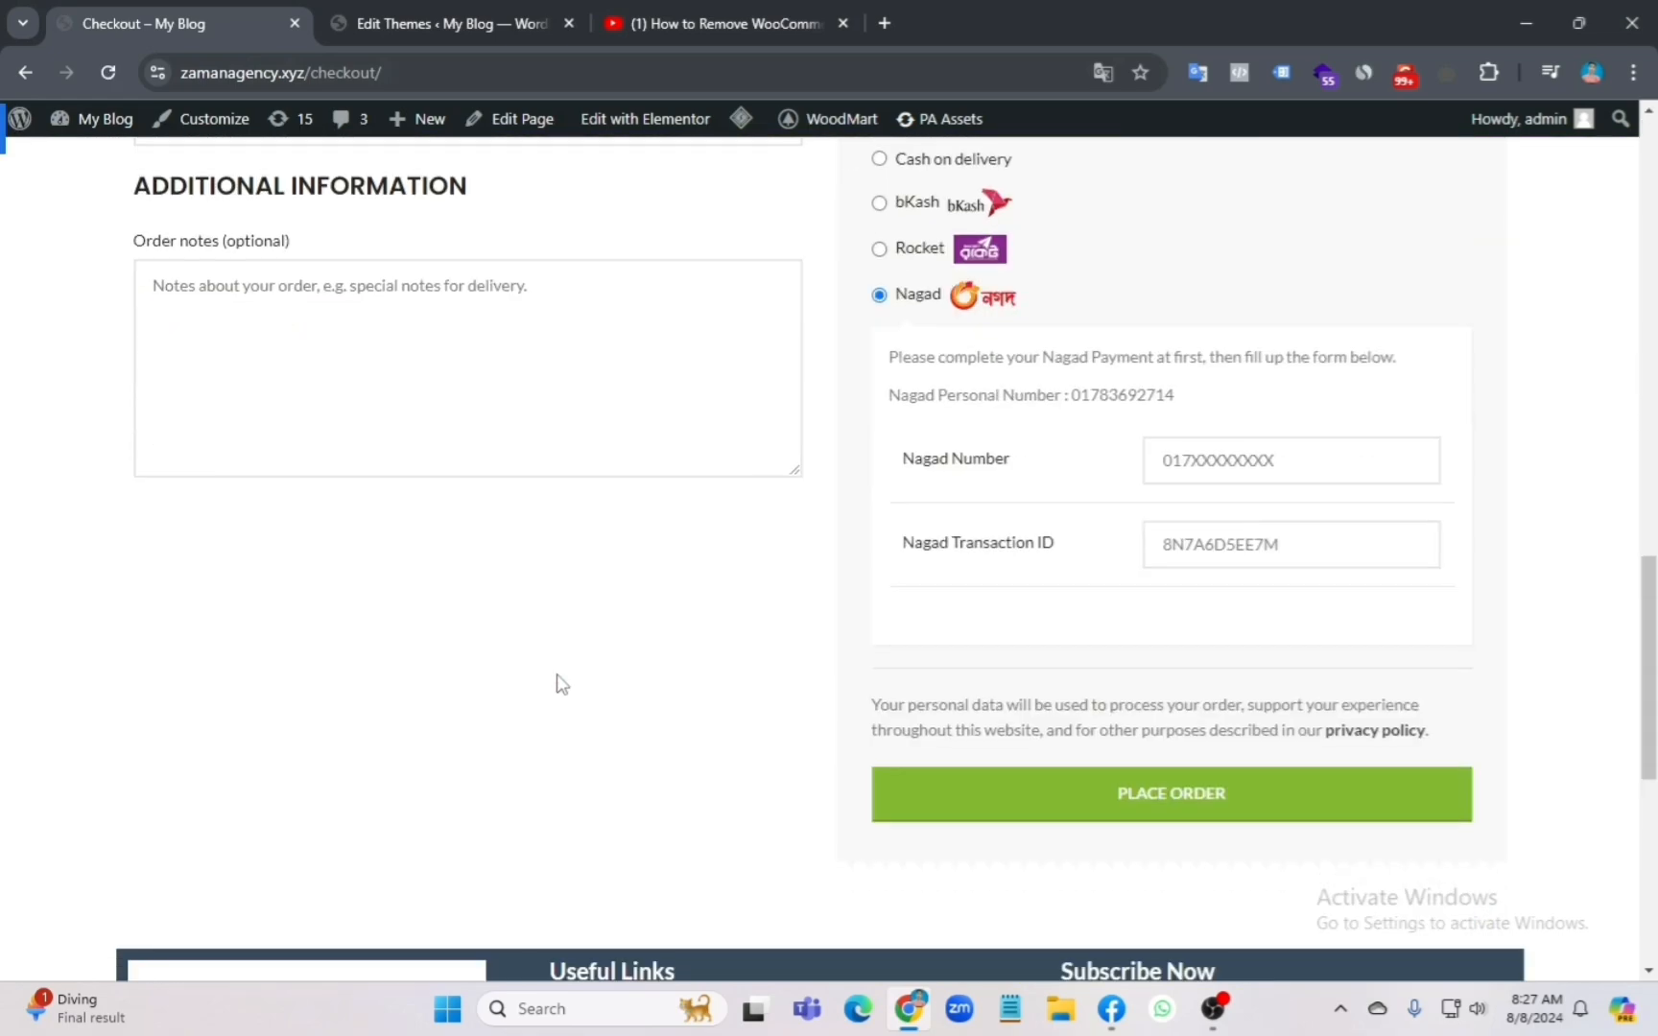
{"action": "scroll", "coordinate": [562, 679], "scroll_direction": "up", "scroll_amount": 15}
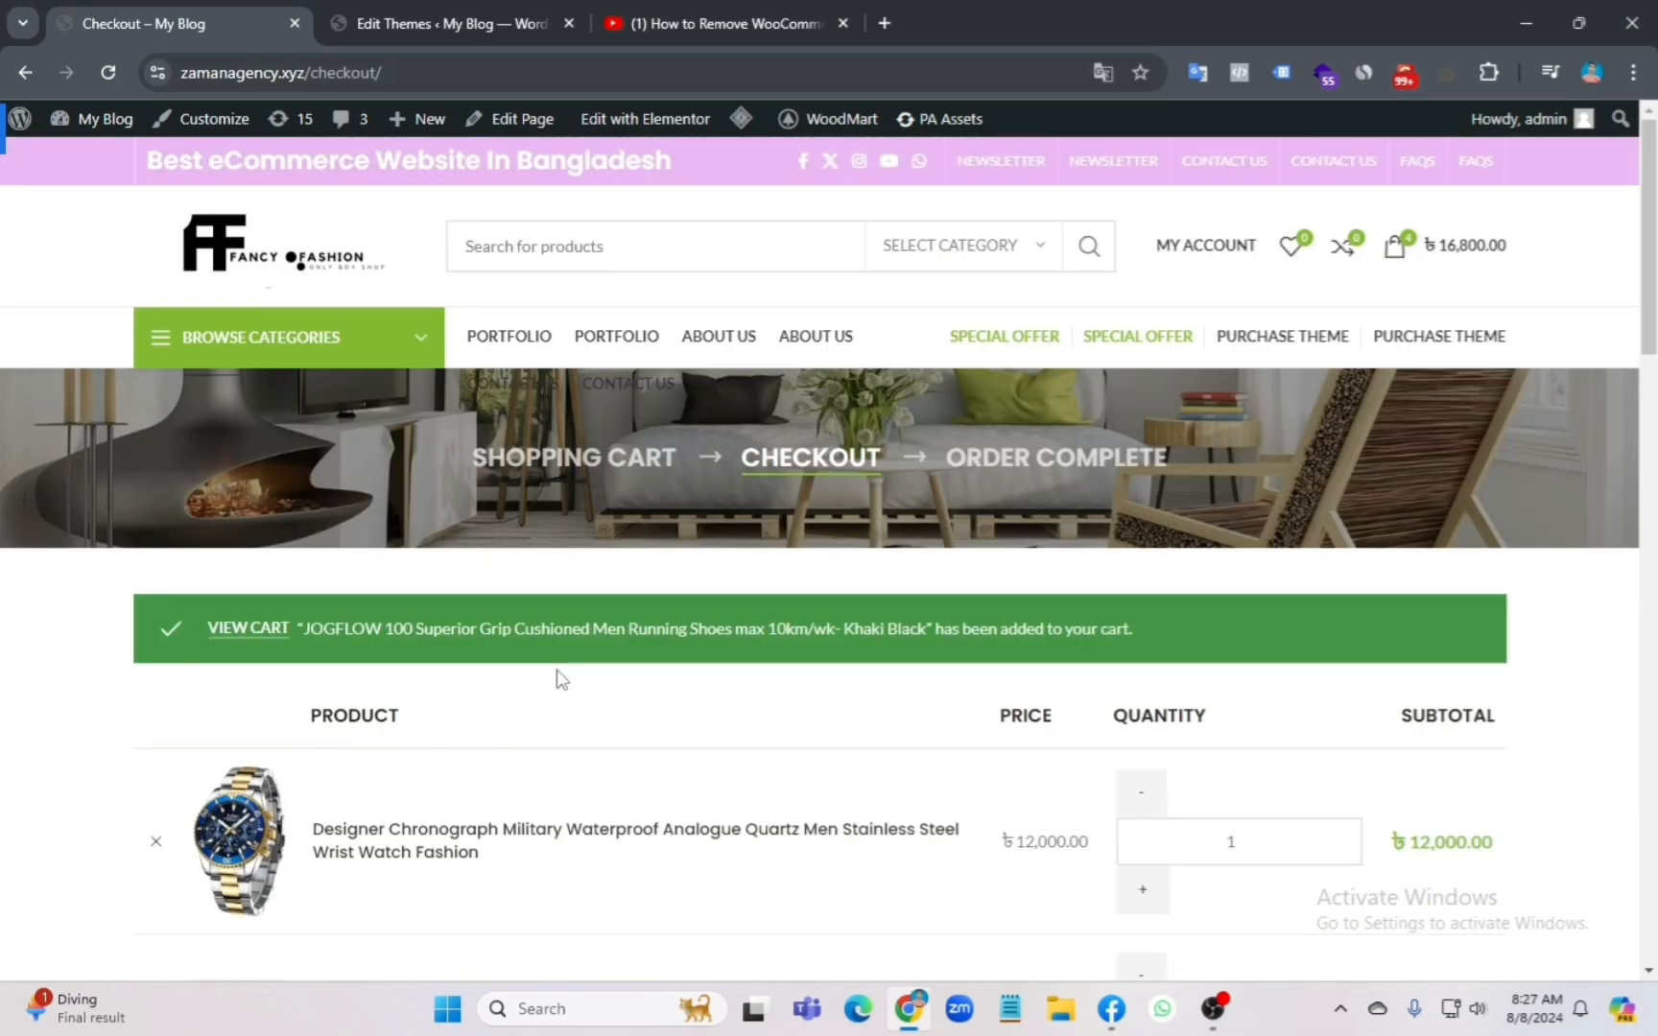
Step: Go back to the store homepage and look over the New Product section
{"action": "left_click", "coordinate": [337, 276]}
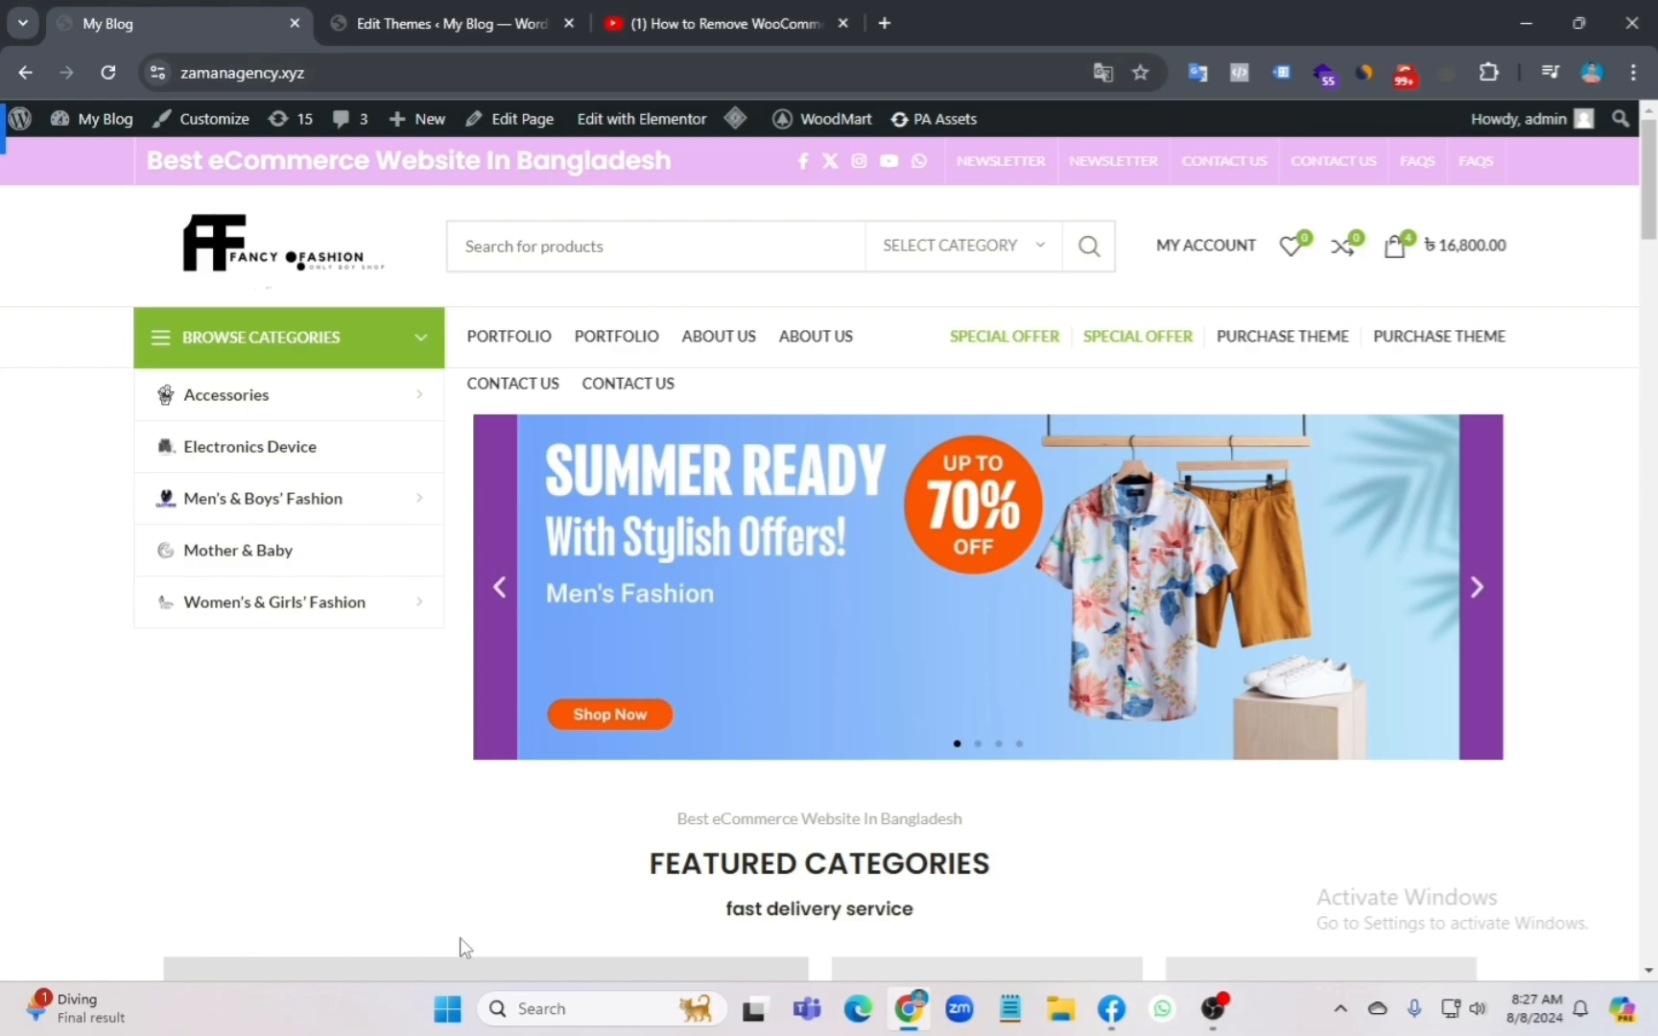
{"action": "scroll", "coordinate": [247, 761], "scroll_direction": "down", "scroll_amount": 12}
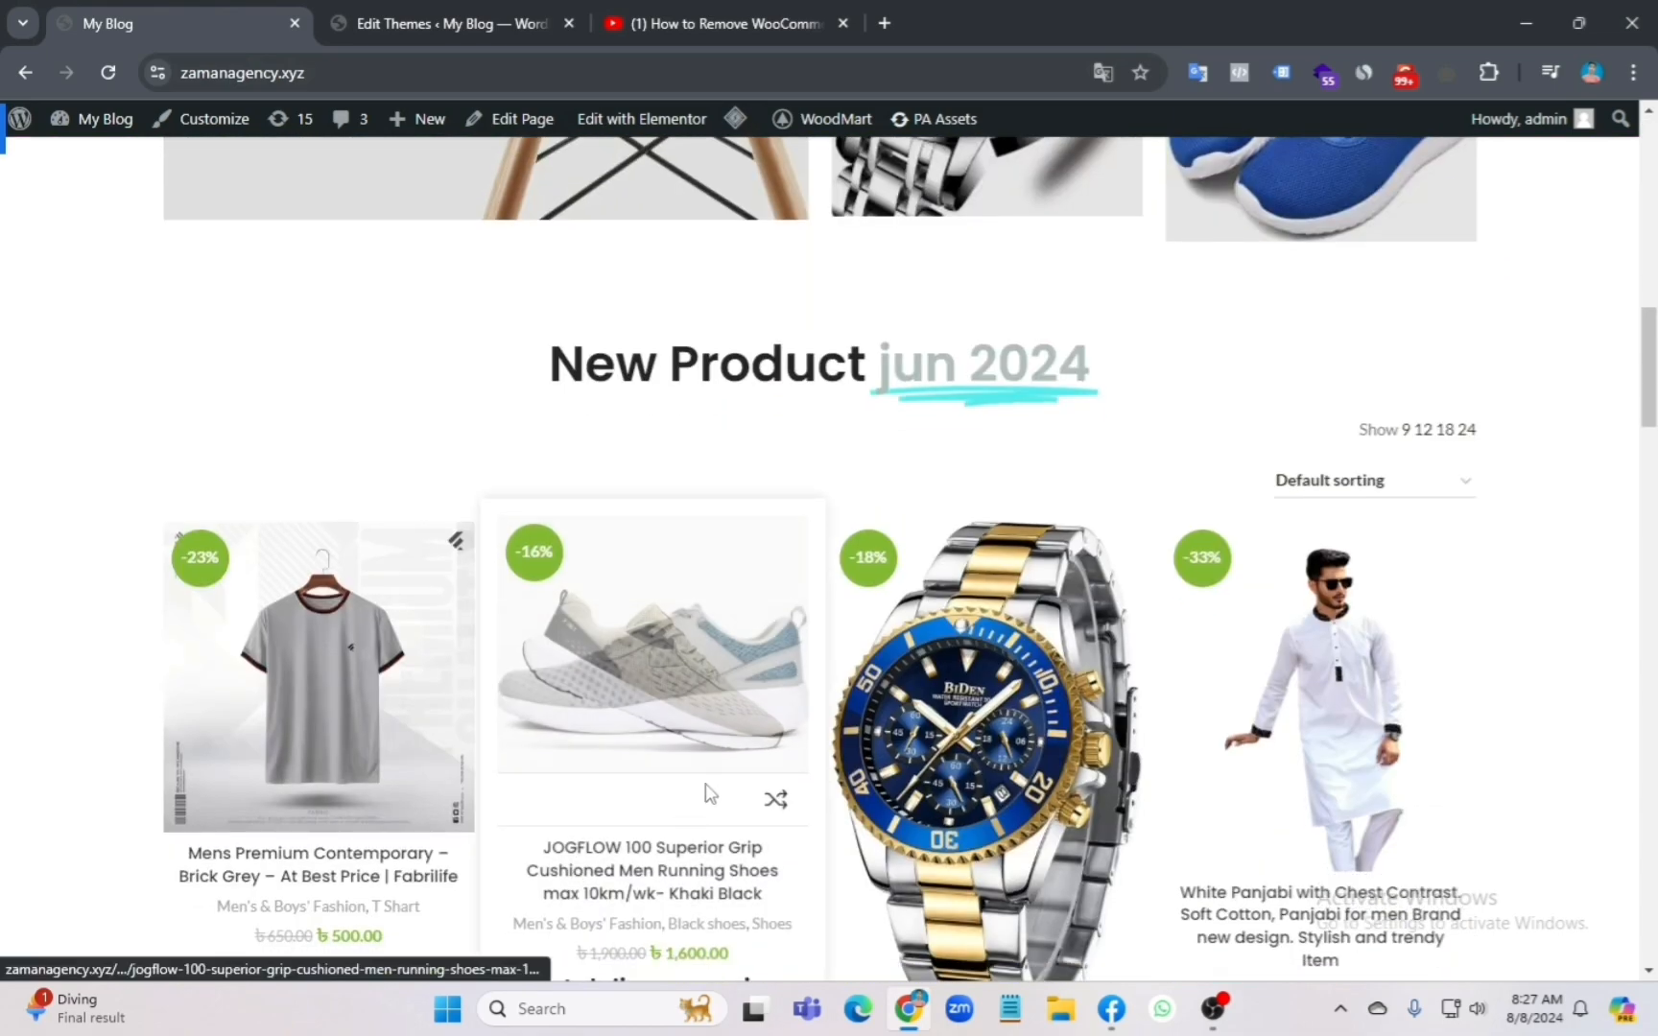
{"action": "scroll", "coordinate": [704, 789], "scroll_direction": "up", "scroll_amount": 12}
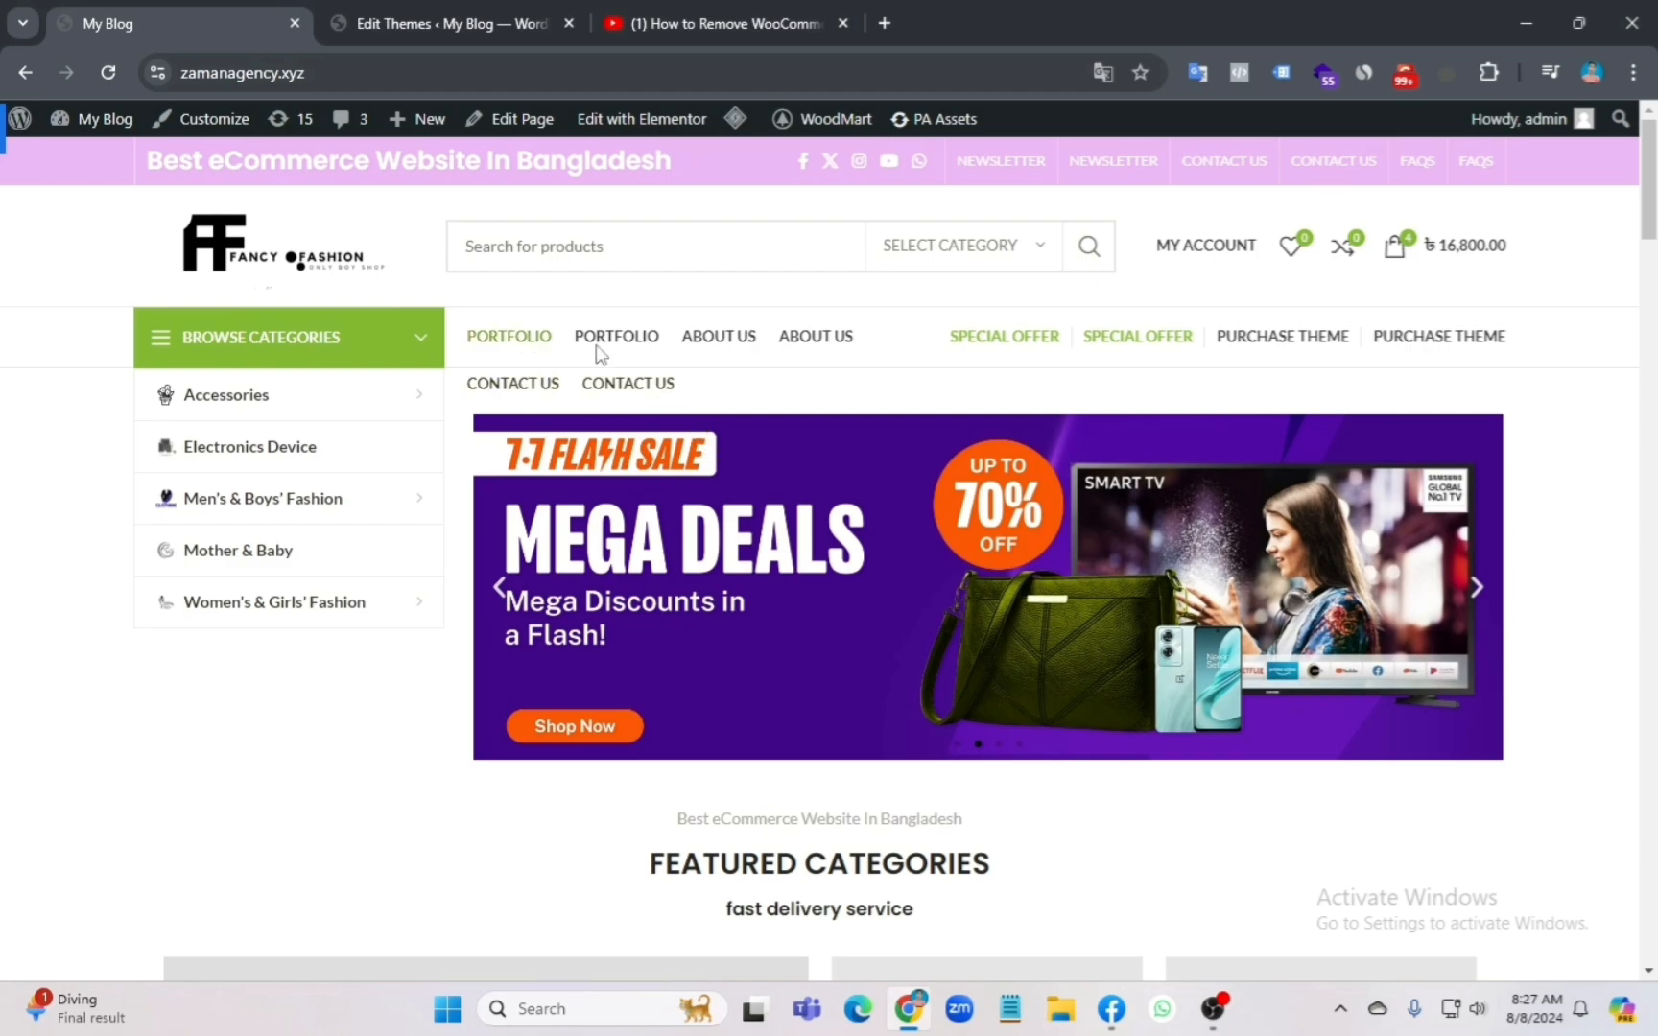